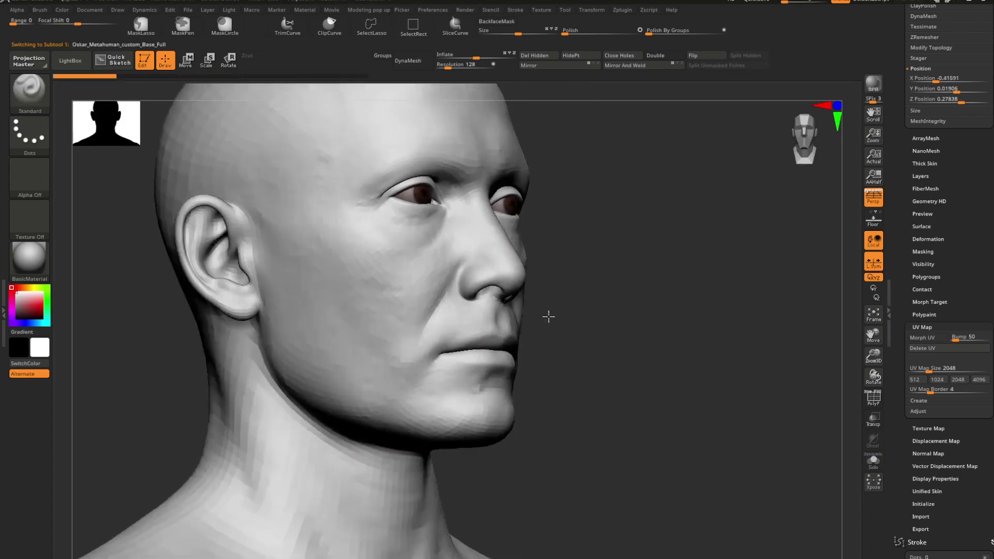
ctrl+right_drag(548, 316, 579, 318)
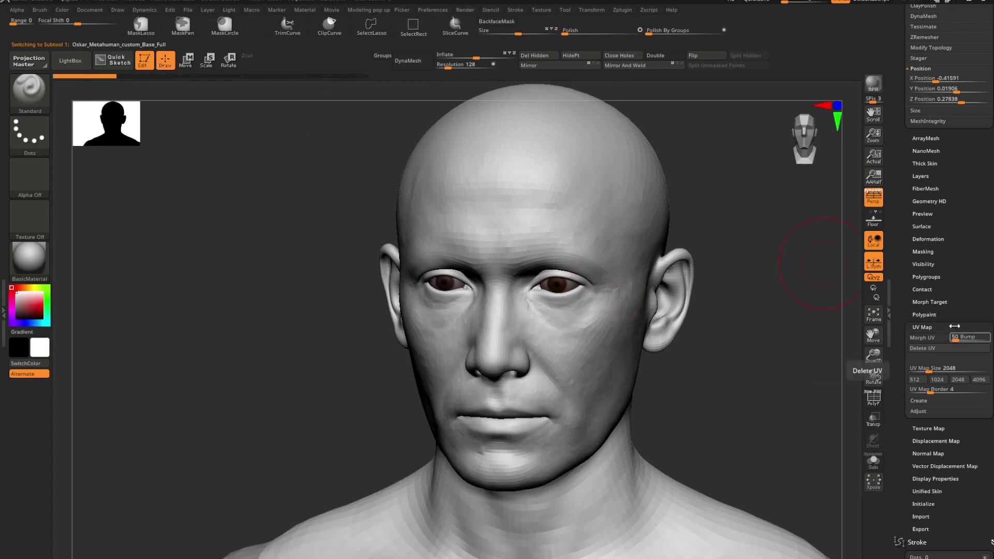
scroll(920, 289, up, 8)
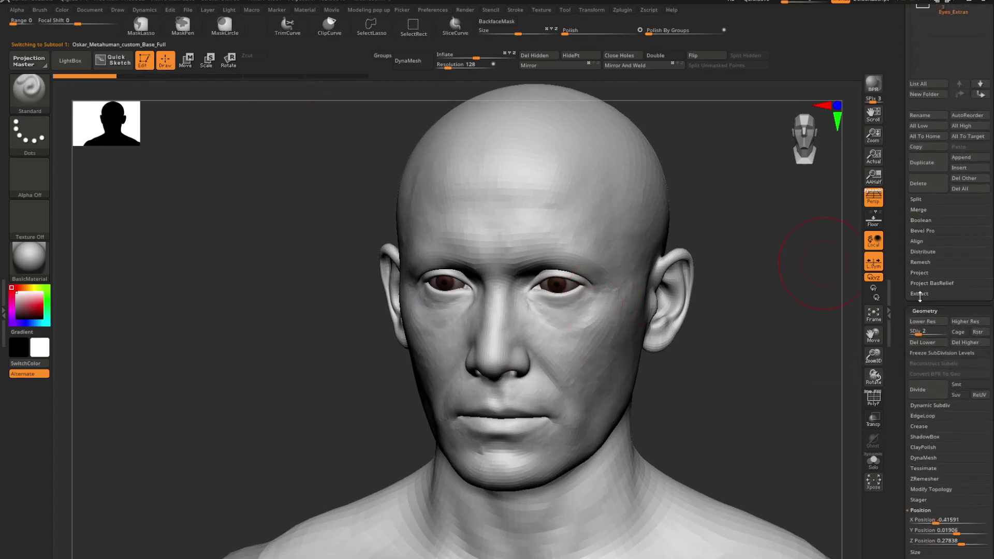
drag(899, 283, 916, 23)
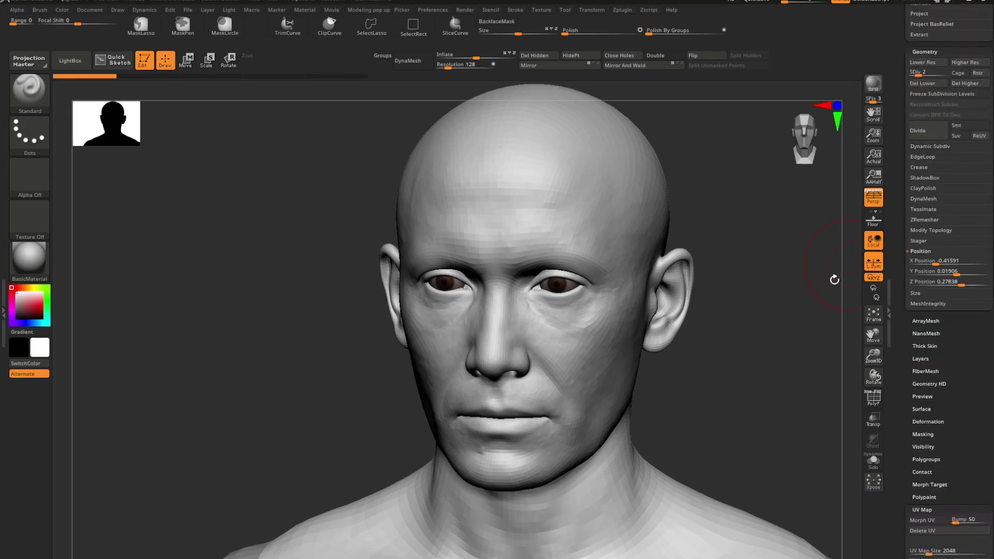
key(space)
drag(906, 378, 908, 534)
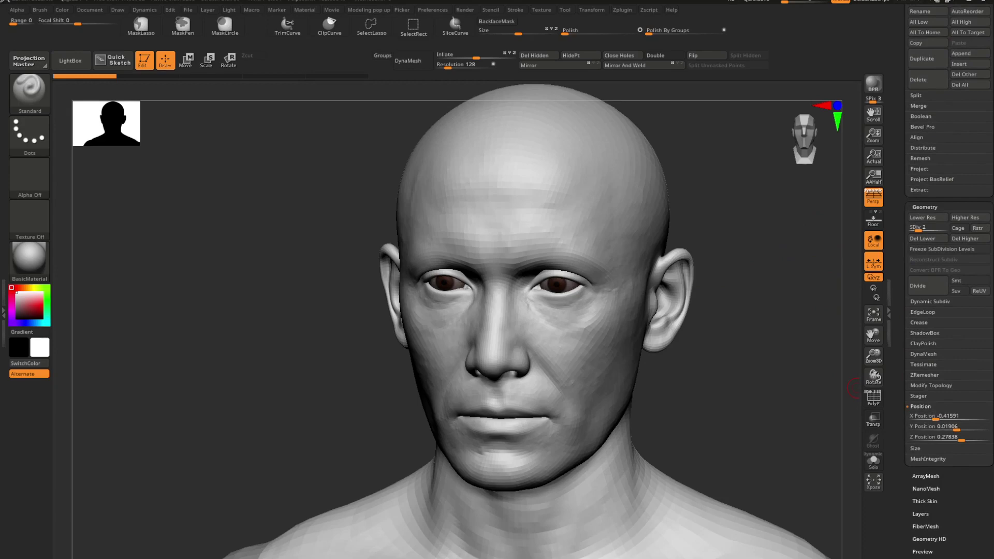
- Set the brush draw size to about 69 and smooth the surface along the jaw angle and upper neck
mouse_move(809, 366)
mouse_down()
mouse_move(632, 379)
mouse_move(673, 245)
mouse_move(686, 246)
mouse_up()
key(space)
mouse_move(603, 326)
mouse_down()
mouse_move(543, 339)
mouse_move(558, 334)
mouse_up()
mouse_move(558, 333)
ctrl+right_down()
mouse_move(595, 348)
mouse_move(574, 318)
ctrl+right_up()
drag(574, 318, 650, 298)
key(space)
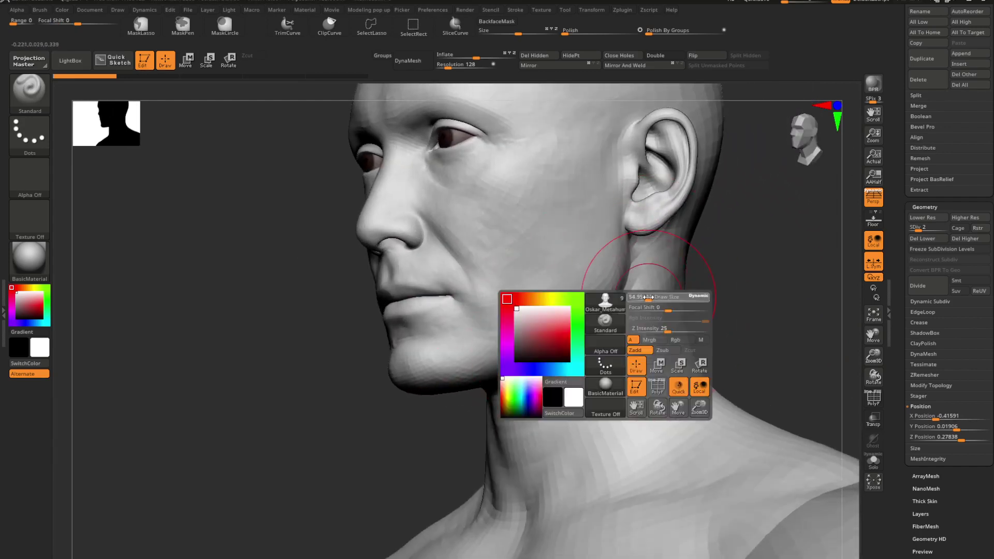
mouse_move(648, 297)
right_down()
mouse_move(636, 304)
mouse_move(641, 294)
right_up()
key(space)
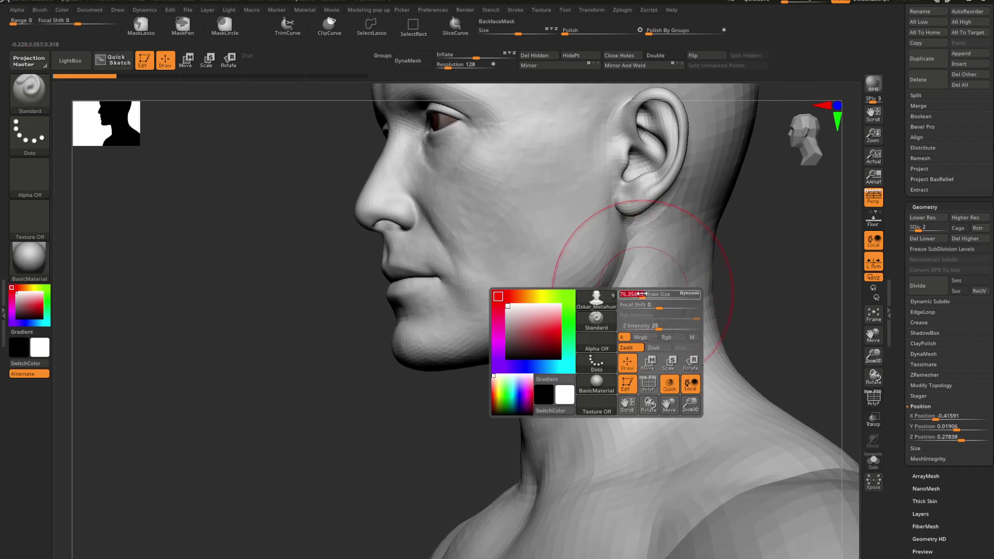
drag(642, 294, 609, 281)
key(space)
key(shift)
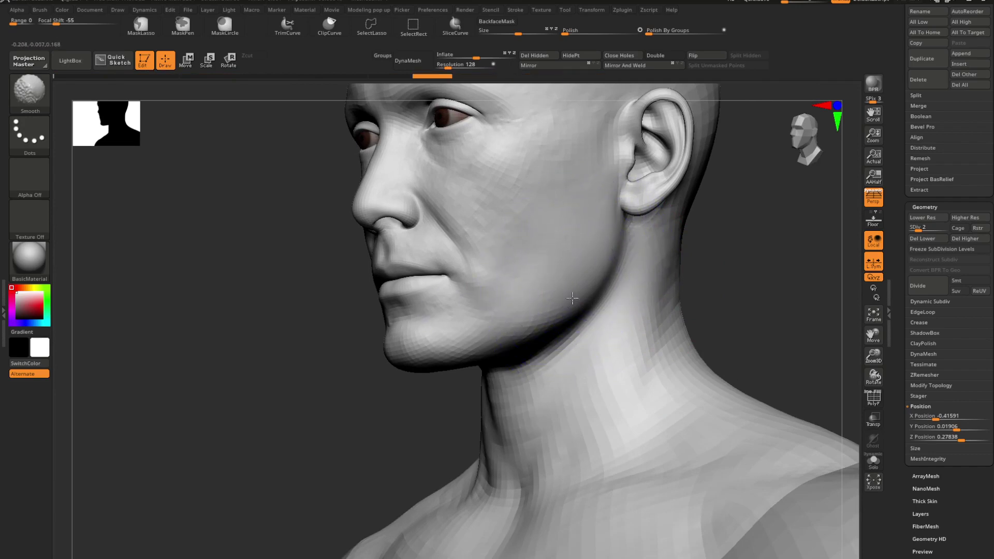
shift+drag(572, 298, 579, 289)
shift+drag(580, 290, 557, 304)
- Switch to the DamStandard brush with a draw size of about 93 for work on the upper skull
mouse_move(557, 304)
ctrl+right_down()
mouse_move(526, 262)
mouse_move(580, 258)
mouse_move(595, 286)
mouse_move(543, 225)
mouse_move(573, 273)
mouse_move(614, 254)
ctrl+right_up()
key(space)
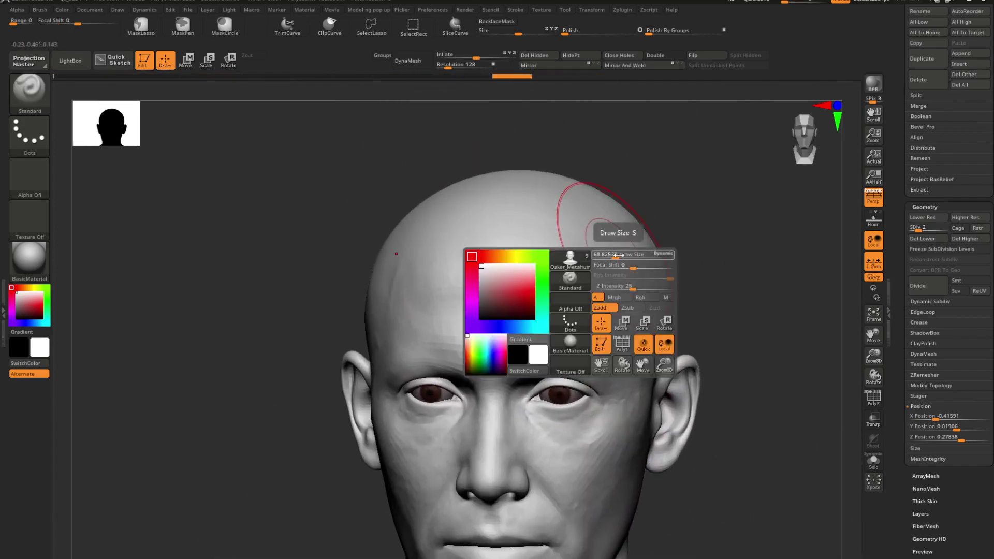
drag(616, 255, 620, 249)
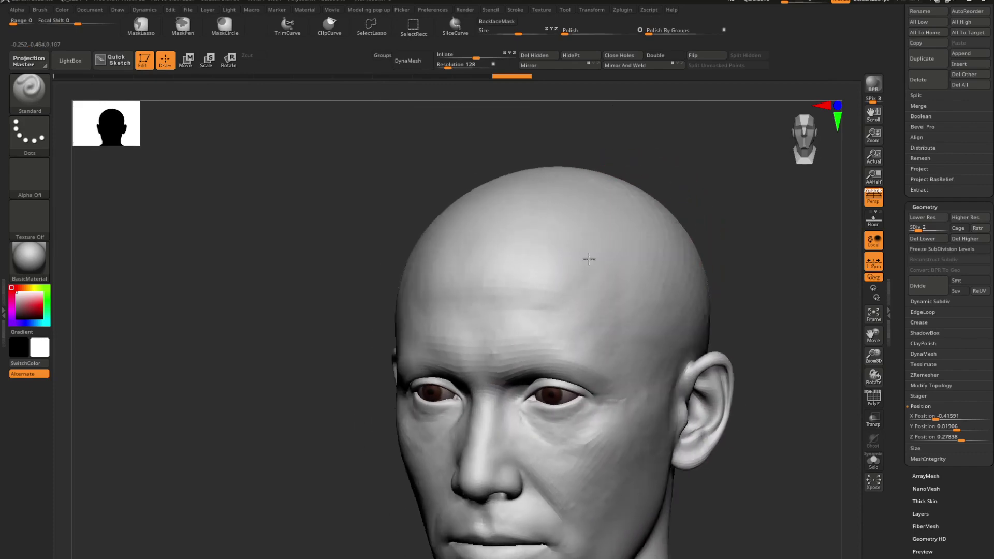
key(space)
key(b)
key(d)
key(s)
key(space)
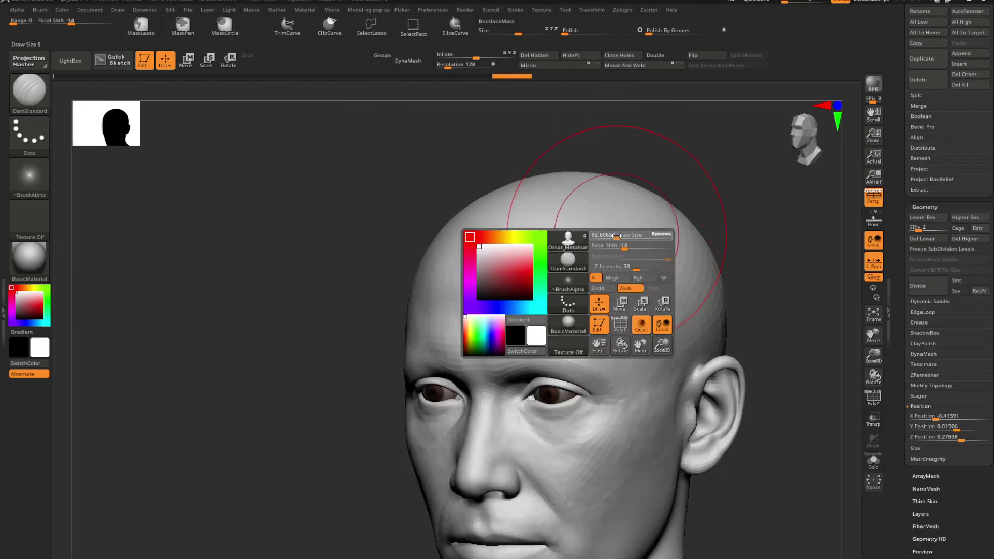
right_drag(614, 235, 608, 277)
- Try to carve a shallow crease down the side of the upper skull, and undo the strokes
mouse_move(589, 164)
mouse_down()
mouse_move(601, 133)
mouse_move(621, 163)
mouse_move(611, 194)
mouse_move(625, 238)
mouse_up()
mouse_move(625, 242)
right_down()
mouse_move(625, 213)
mouse_move(600, 251)
right_up()
key(ctrl+z)
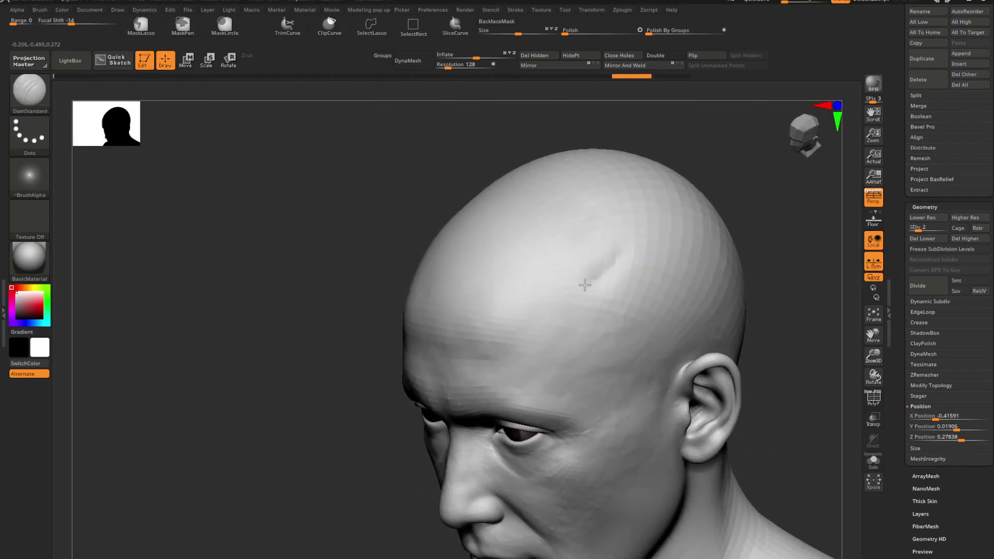
drag(585, 286, 578, 317)
key(ctrl+z)
- Smooth the top of the skull, the forehead and the side of the head above the ear
right_drag(561, 264, 576, 253)
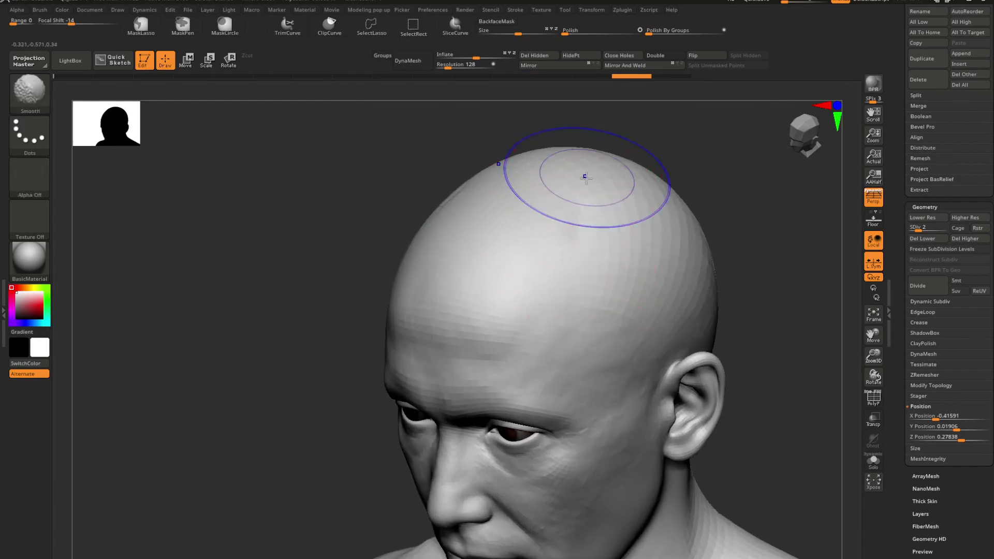
shift+drag(586, 178, 560, 231)
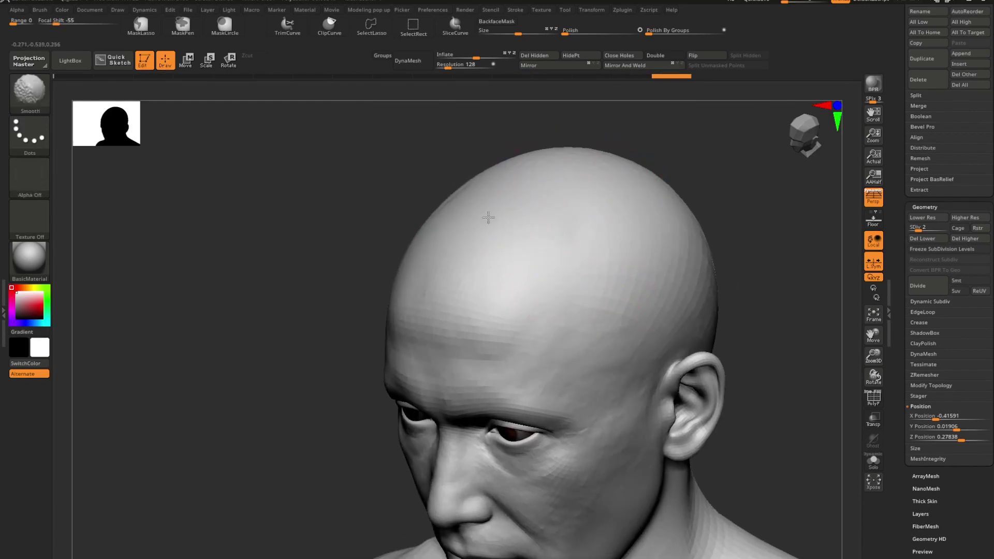
shift+drag(459, 244, 446, 277)
mouse_move(444, 284)
shift+mouse_down()
mouse_move(474, 282)
mouse_move(448, 295)
shift+mouse_up()
shift+drag(466, 303, 511, 310)
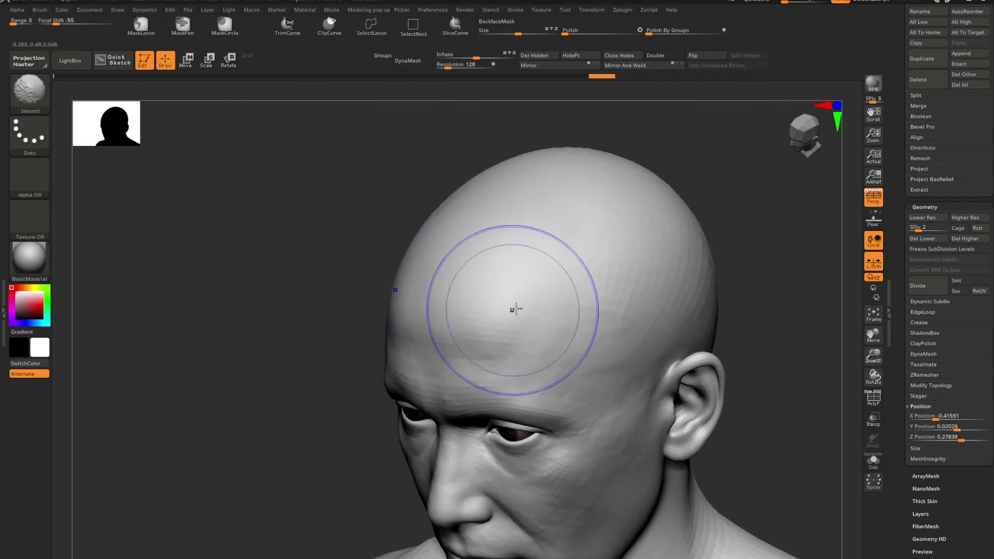
shift+drag(574, 290, 643, 263)
shift+drag(697, 246, 649, 308)
- Smooth the back of the skull and the area behind the ear down to the nape
mouse_move(649, 307)
right_down()
mouse_move(656, 262)
mouse_move(709, 255)
right_up()
shift+drag(709, 255, 768, 234)
right_drag(756, 264, 709, 218)
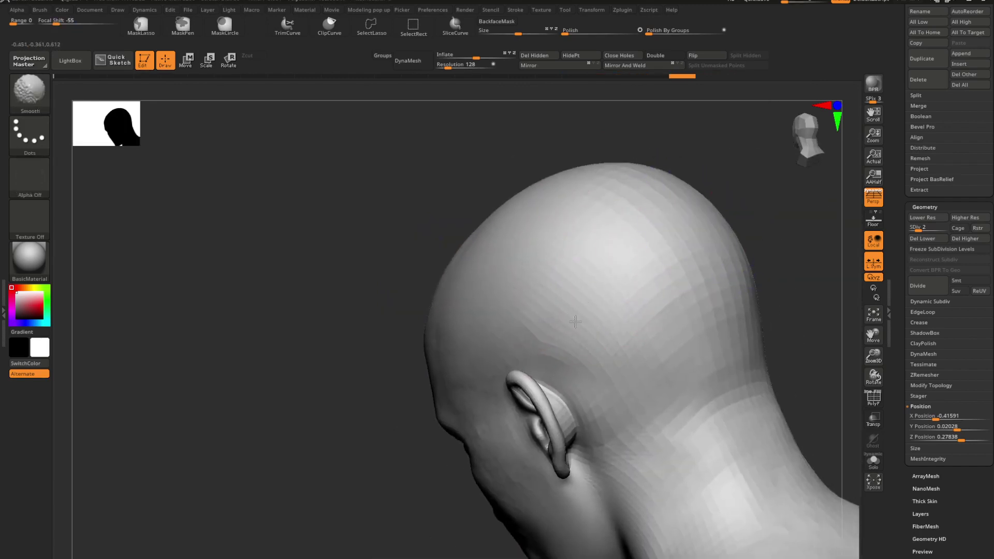
shift+drag(664, 386, 718, 365)
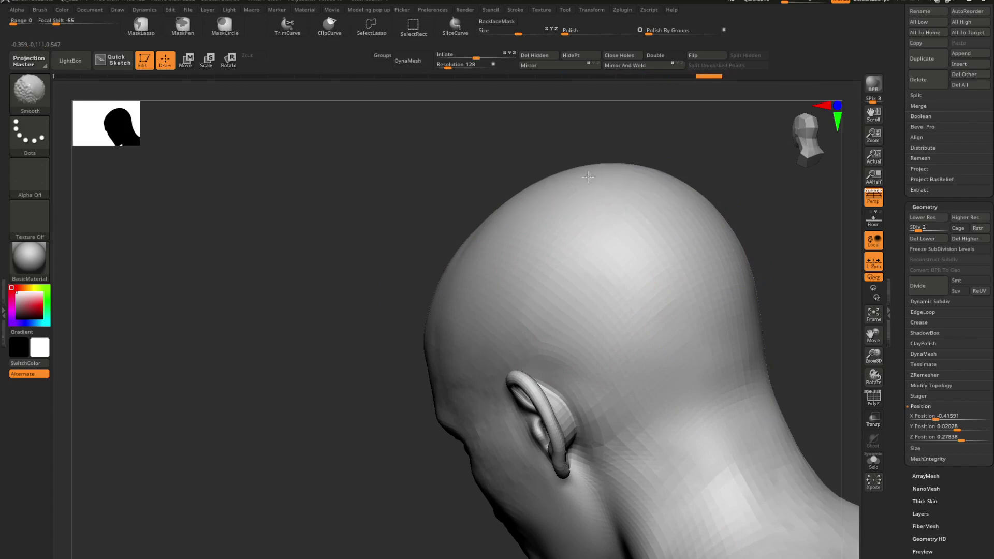
shift+drag(647, 364, 659, 360)
- Carve the temporal line from the crown down toward the temple with DamStandard, and soften it by smoothing
mouse_move(646, 364)
right_down()
mouse_move(688, 339)
mouse_move(582, 311)
mouse_move(672, 311)
right_up()
right_drag(569, 283, 537, 289)
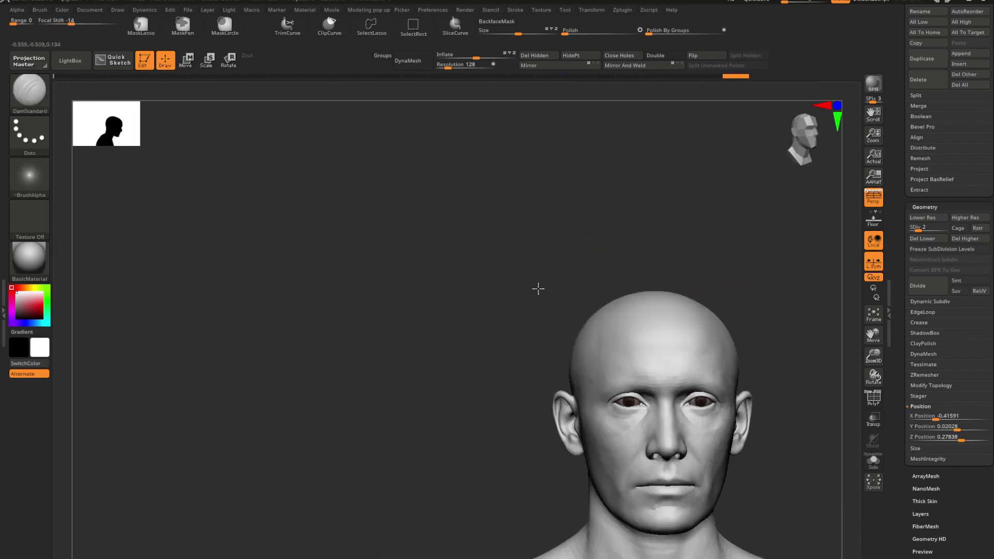
mouse_move(663, 316)
alt+right_down()
mouse_move(549, 303)
mouse_move(607, 314)
mouse_move(610, 300)
mouse_move(688, 334)
mouse_move(661, 312)
alt+right_up()
right_drag(601, 274, 619, 187)
key(space)
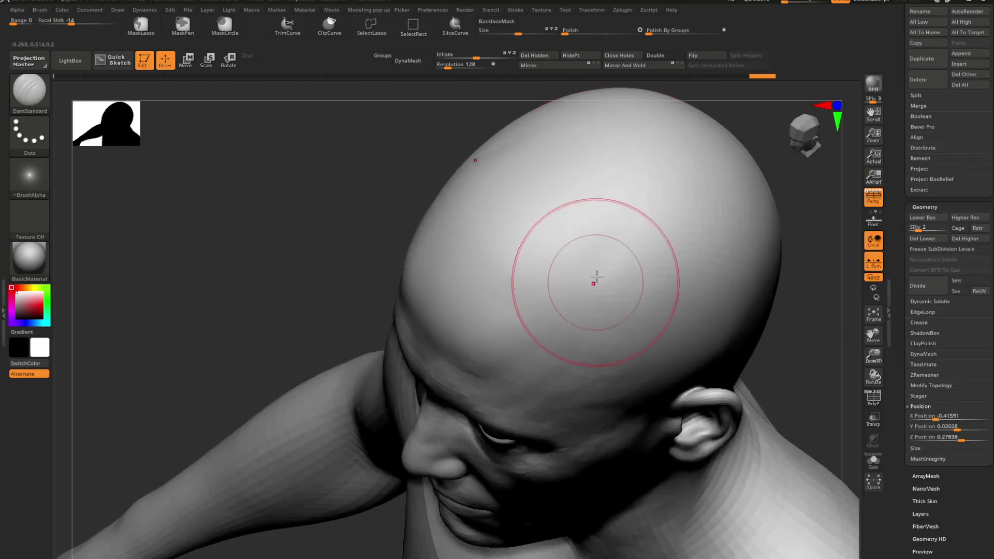
mouse_move(651, 193)
mouse_down()
mouse_move(645, 222)
mouse_move(577, 326)
mouse_up()
mouse_move(610, 307)
right_down()
mouse_move(598, 269)
mouse_move(637, 275)
mouse_move(610, 263)
right_up()
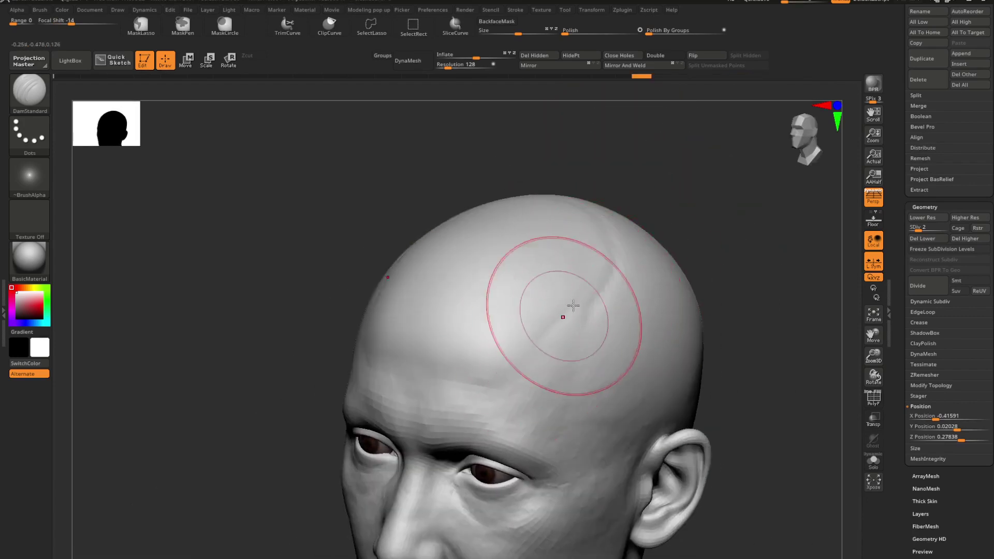
mouse_move(539, 367)
mouse_down()
mouse_move(524, 379)
mouse_move(569, 334)
mouse_up()
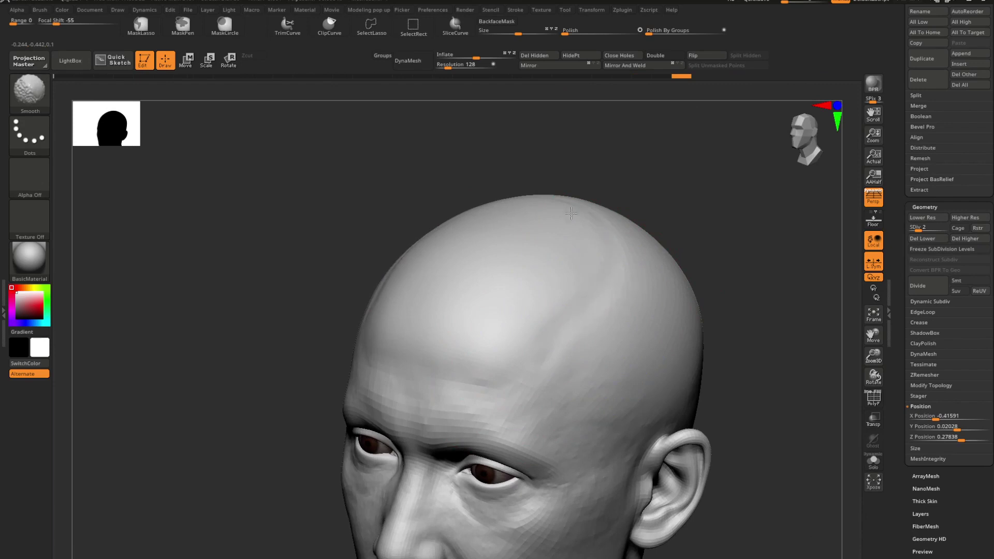
mouse_move(578, 291)
shift+mouse_down()
mouse_move(559, 362)
mouse_move(563, 403)
shift+mouse_up()
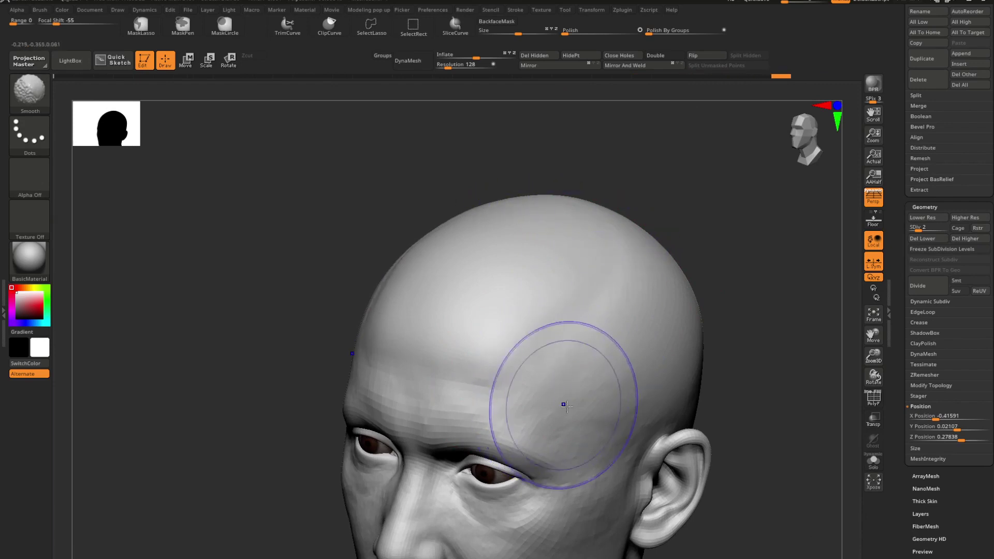
- Reshape the outline of the crown and upper skull using the Move Topological brush
mouse_move(563, 401)
right_down()
mouse_move(575, 290)
mouse_move(537, 286)
mouse_move(517, 265)
mouse_move(609, 303)
right_up()
key(b)
key(m)
key(t)
right_click(612, 243)
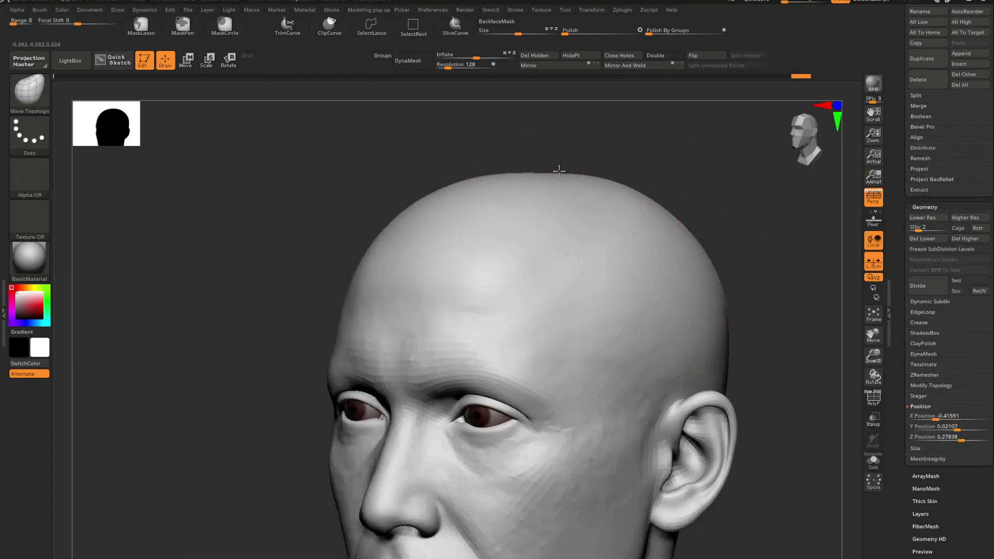
mouse_move(562, 214)
alt+right_down()
mouse_move(583, 238)
mouse_move(560, 233)
alt+right_up()
key(ctrl+z)
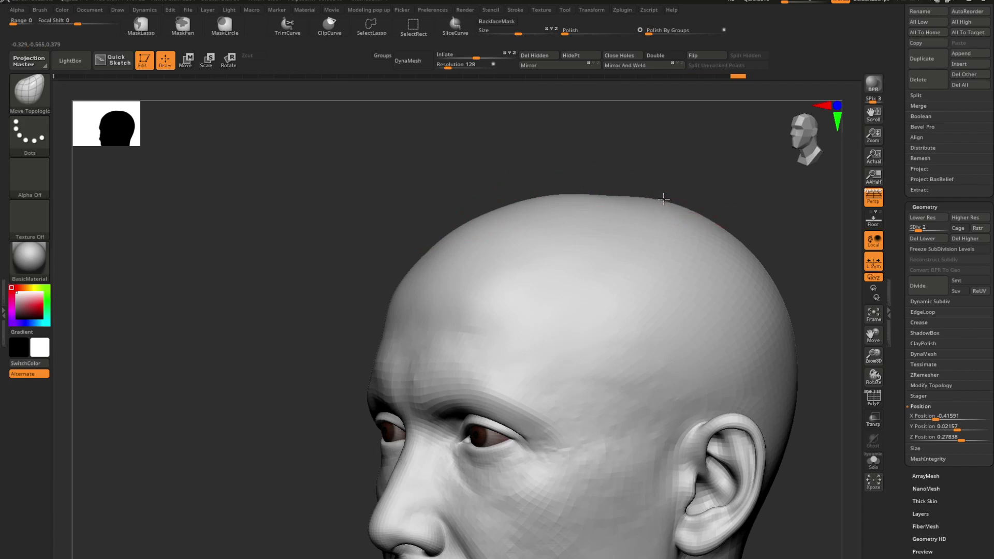
mouse_move(636, 228)
right_down()
mouse_move(627, 255)
mouse_move(598, 248)
mouse_move(557, 268)
right_up()
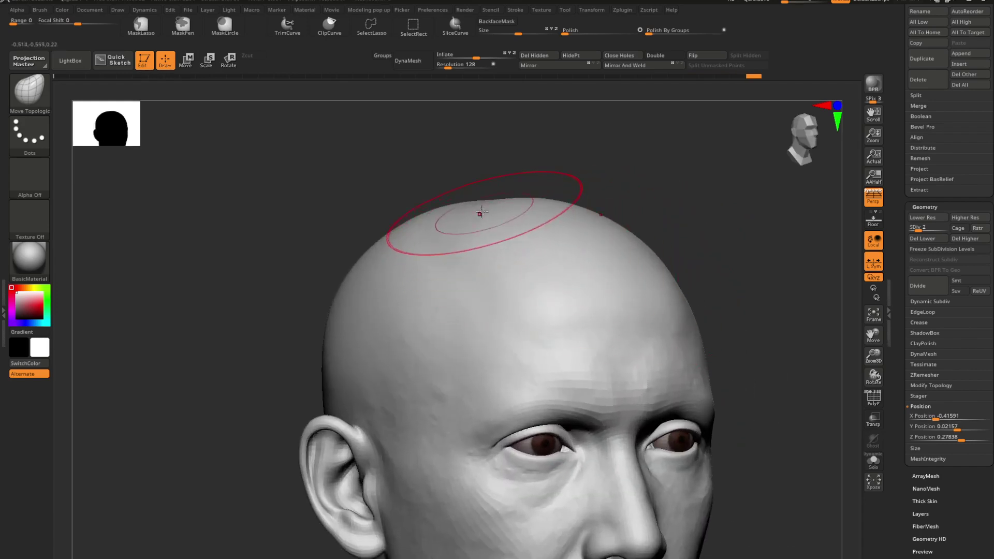
mouse_move(475, 200)
right_down()
mouse_move(512, 205)
mouse_move(473, 198)
right_up()
drag(456, 192, 456, 195)
mouse_move(510, 197)
right_down()
mouse_move(442, 202)
mouse_move(468, 205)
mouse_move(500, 181)
mouse_move(510, 207)
right_up()
mouse_move(564, 254)
right_down()
mouse_move(581, 232)
mouse_move(610, 230)
mouse_move(595, 231)
mouse_move(603, 259)
mouse_move(559, 269)
mouse_move(644, 293)
mouse_move(583, 271)
mouse_move(607, 318)
mouse_move(571, 283)
right_up()
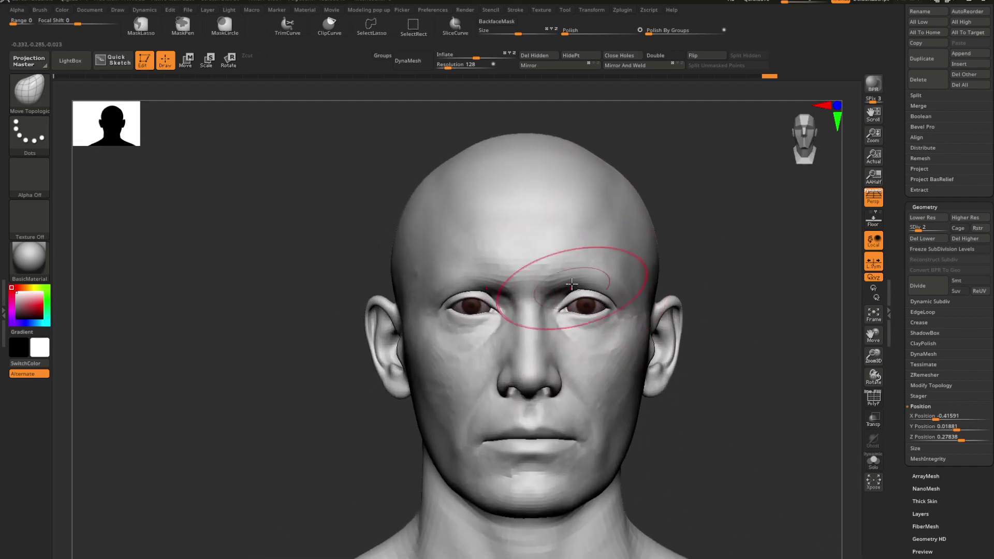
- Enlarge the brush and adjust the contour of the side of the head beside the temple in front view
key(space)
drag(724, 247, 738, 247)
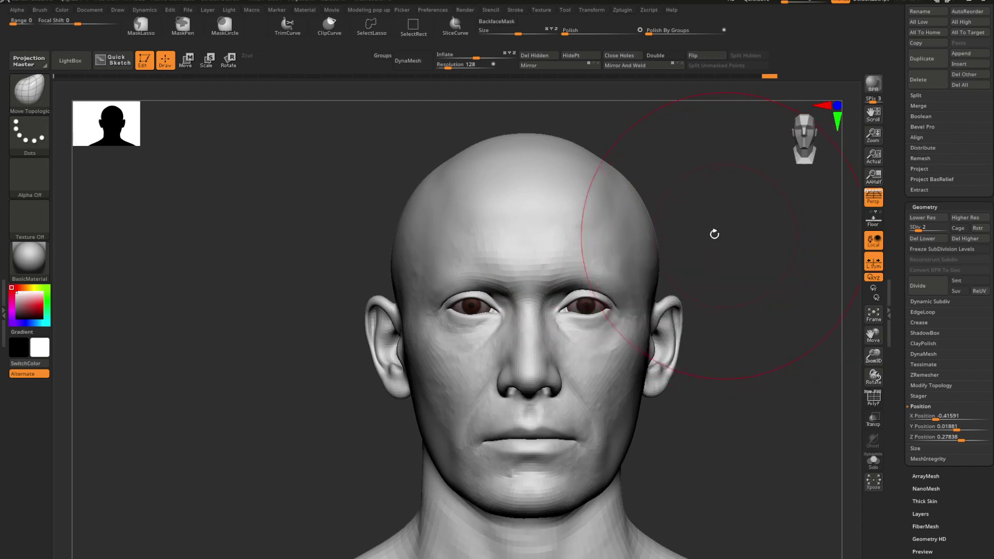
right_drag(714, 233, 706, 243)
key(space)
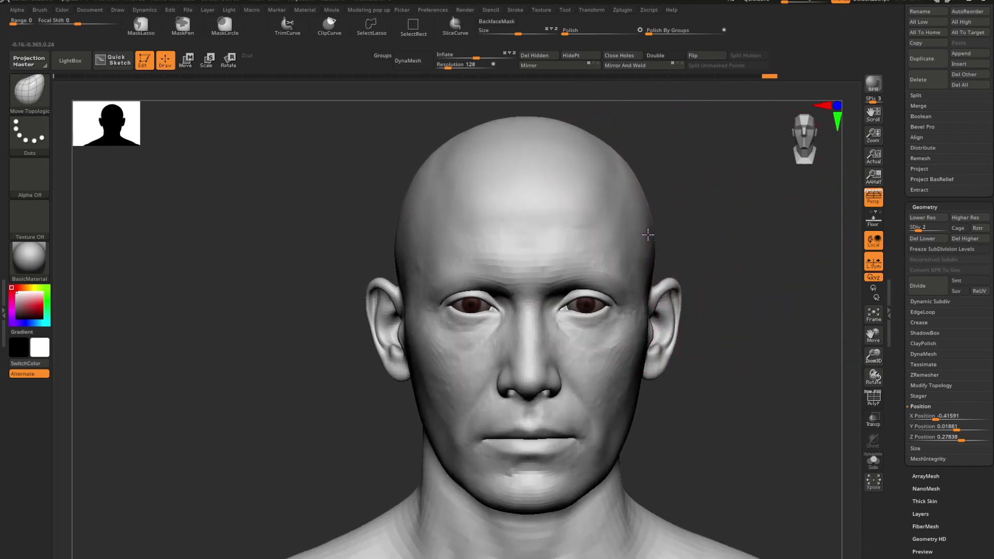
drag(648, 234, 647, 236)
mouse_move(641, 288)
right_down()
mouse_move(626, 279)
mouse_move(616, 290)
mouse_move(638, 263)
right_up()
key(space)
drag(653, 257, 640, 257)
mouse_move(633, 259)
right_down()
mouse_move(594, 238)
mouse_move(593, 222)
mouse_move(616, 253)
right_up()
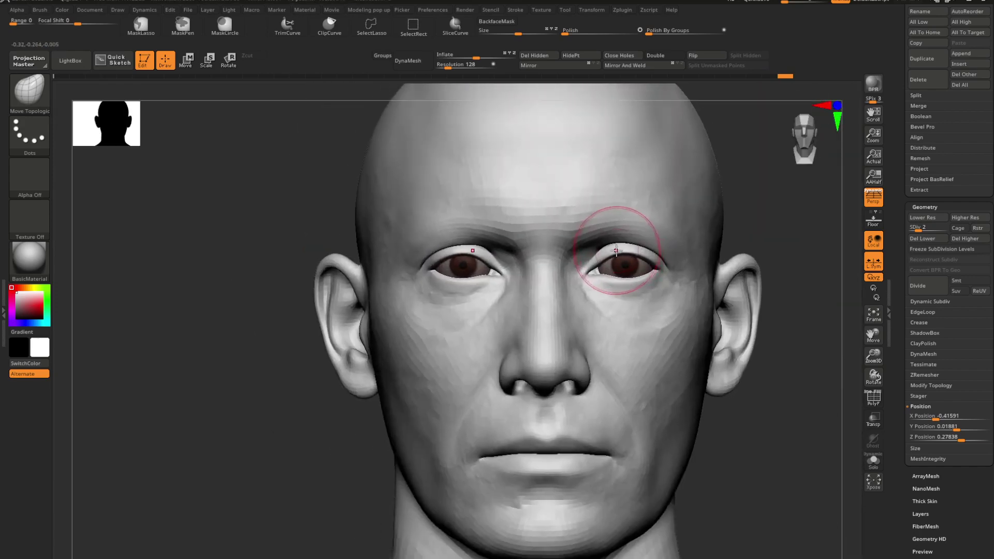
key(b)
key(m)
key(t)
key(space)
drag(634, 250, 635, 250)
mouse_move(619, 249)
right_down()
mouse_move(595, 251)
mouse_move(624, 253)
right_up()
- Refine the forms around the eyes and brow using the SK_ClayFill brush at a draw size of about 22, with smoothing
ctrl+right_drag(623, 254, 650, 277)
key(b)
key(s)
key(f)
key(space)
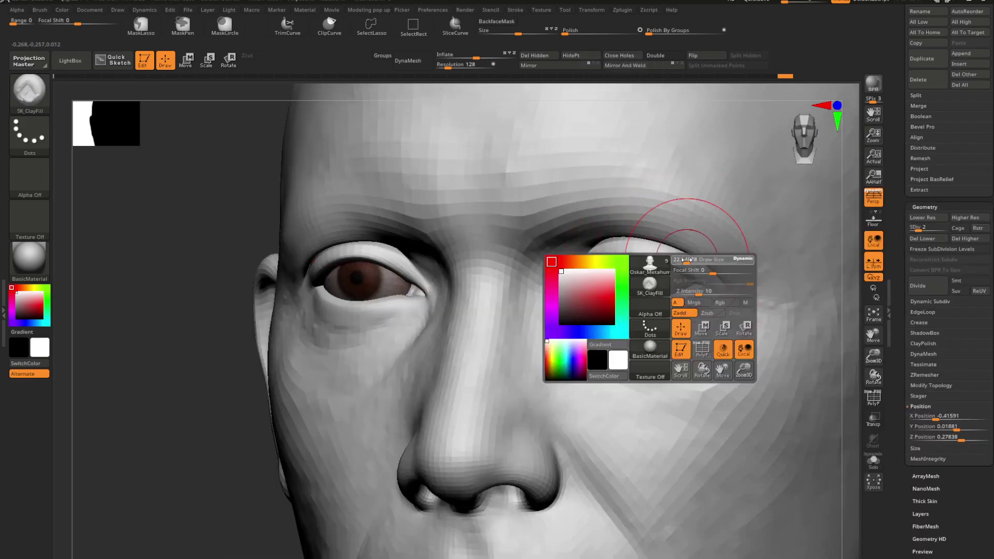
mouse_move(621, 271)
right_down()
mouse_move(651, 268)
mouse_move(614, 242)
right_up()
key(shift)
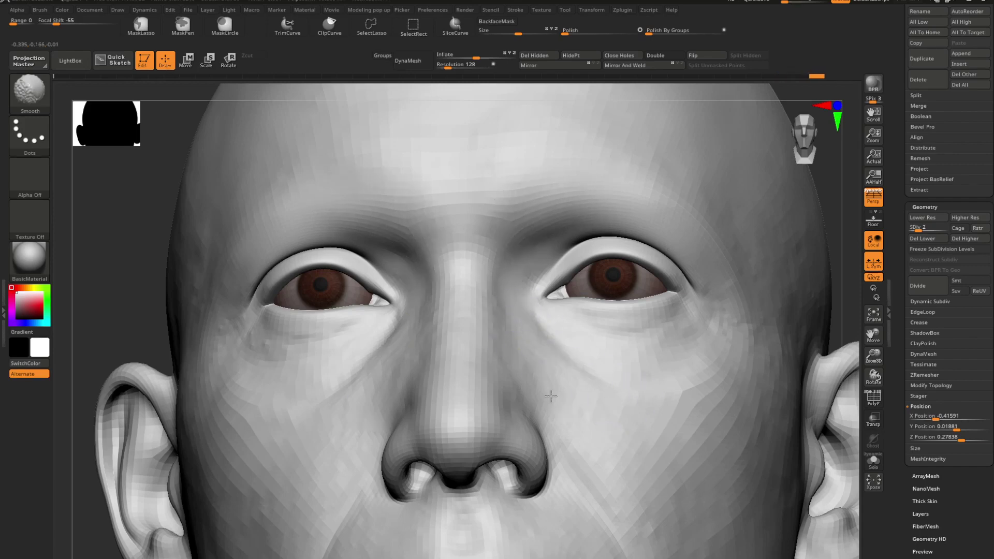
right_drag(700, 348, 655, 342)
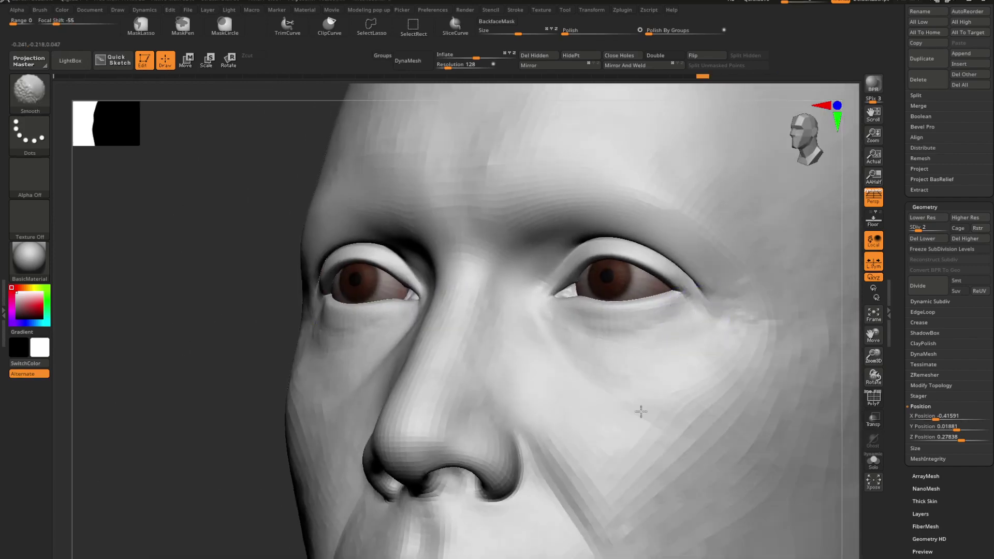
shift+drag(658, 214, 603, 212)
- Enlarge the brush and smooth the back of the skull and the side of the neck behind the ear
ctrl+right_drag(603, 212, 595, 155)
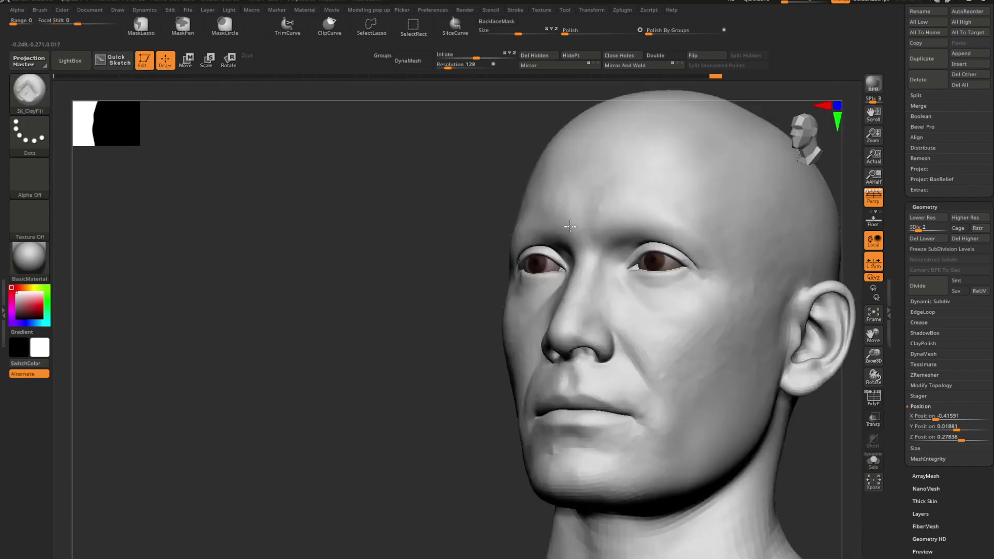
right_drag(522, 259, 584, 266)
right_drag(481, 269, 581, 288)
mouse_move(668, 282)
right_down()
mouse_move(576, 262)
mouse_move(652, 269)
right_up()
key(space)
drag(598, 256, 614, 256)
shift+drag(415, 204, 365, 219)
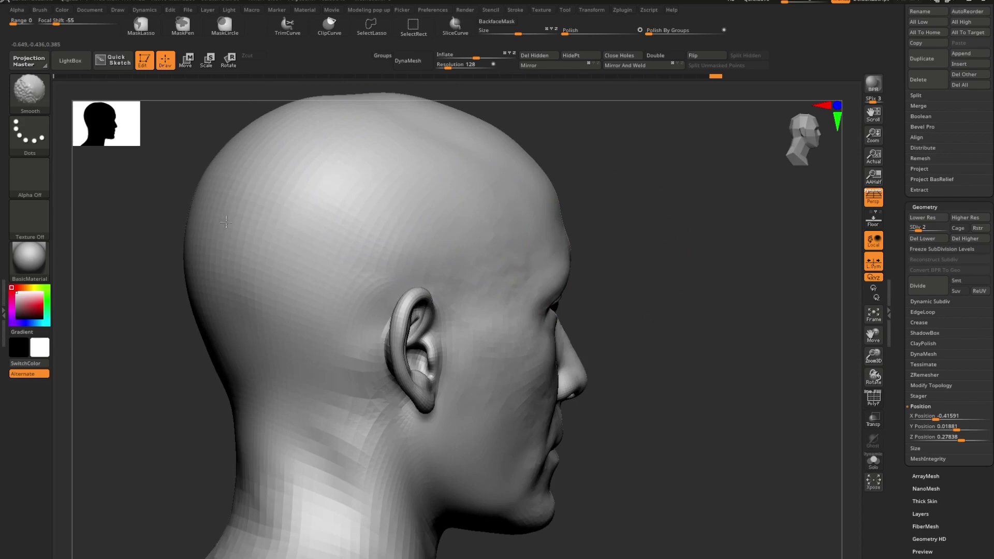
shift+drag(348, 439, 380, 411)
alt+right_drag(390, 404, 473, 280)
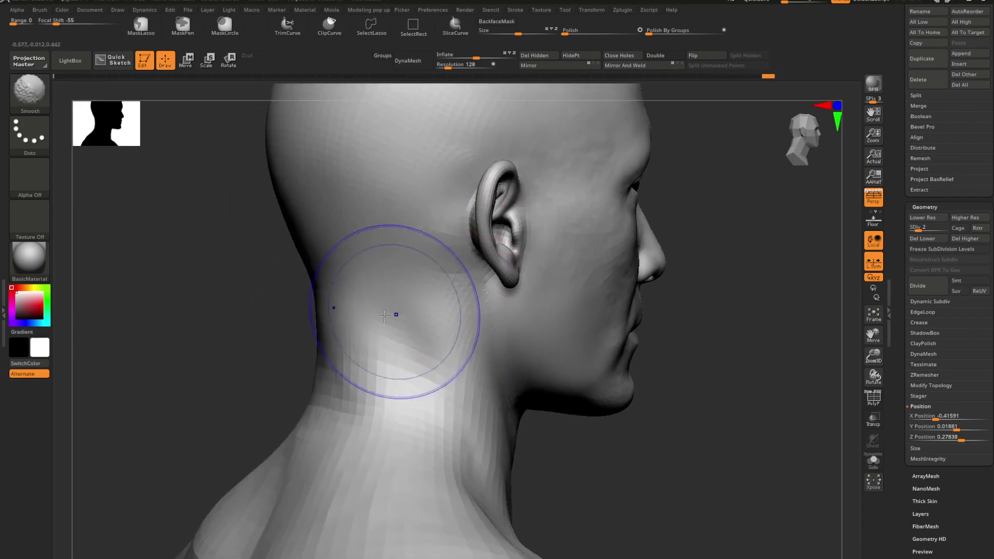
- Refine the side of the neck behind the ear and the collarbone area on the upper chest
right_drag(444, 496, 403, 466)
mouse_move(404, 414)
alt+right_down()
mouse_move(410, 291)
mouse_move(380, 295)
alt+right_up()
drag(466, 409, 383, 383)
right_drag(390, 385, 388, 316)
right_drag(461, 324, 427, 331)
drag(426, 347, 395, 383)
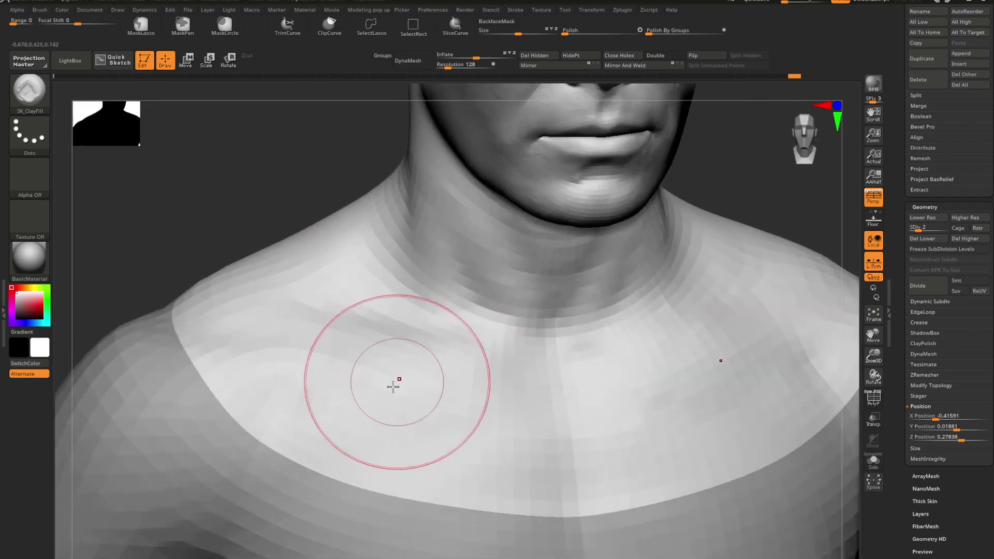
- Check the bust's polygon wireframe and smooth the collarbones, upper shoulders and base of the neck
key(shift+f)
key(shift+f)
key(shift+f)
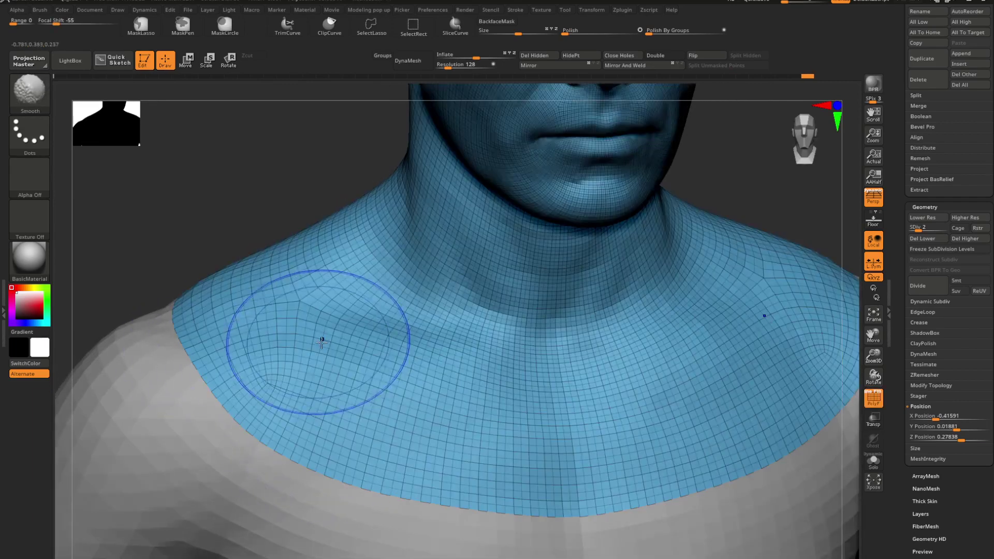
key(shift+f)
mouse_move(279, 343)
shift+mouse_down()
mouse_move(244, 330)
mouse_move(248, 305)
shift+mouse_up()
mouse_move(312, 269)
shift+mouse_down()
mouse_move(396, 267)
mouse_move(412, 233)
mouse_move(424, 274)
shift+mouse_up()
shift+drag(455, 303, 513, 331)
shift+drag(466, 357, 577, 336)
mouse_move(577, 335)
shift+mouse_down()
mouse_move(538, 390)
mouse_move(595, 437)
mouse_move(719, 396)
mouse_move(800, 334)
mouse_move(764, 317)
shift+mouse_up()
mouse_move(745, 306)
shift+right_down()
mouse_move(722, 282)
mouse_move(629, 342)
mouse_move(575, 321)
shift+right_up()
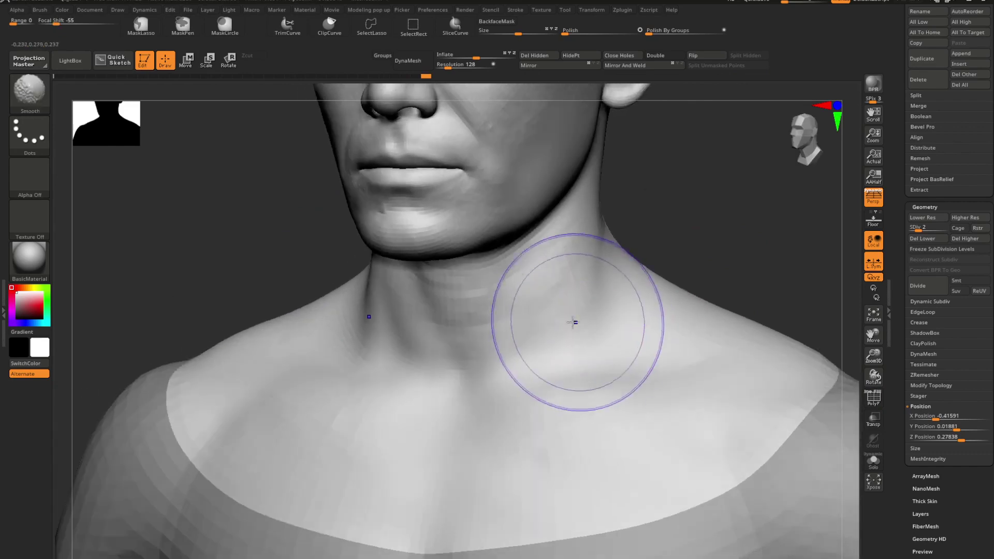
- Smooth the front and sides of the neck up to the underside of the jaw
mouse_move(575, 321)
shift+mouse_down()
mouse_move(476, 337)
mouse_move(492, 287)
shift+mouse_up()
right_drag(492, 287, 446, 248)
mouse_move(446, 248)
shift+mouse_down()
mouse_move(468, 206)
mouse_move(463, 162)
shift+mouse_up()
shift+drag(348, 256, 521, 253)
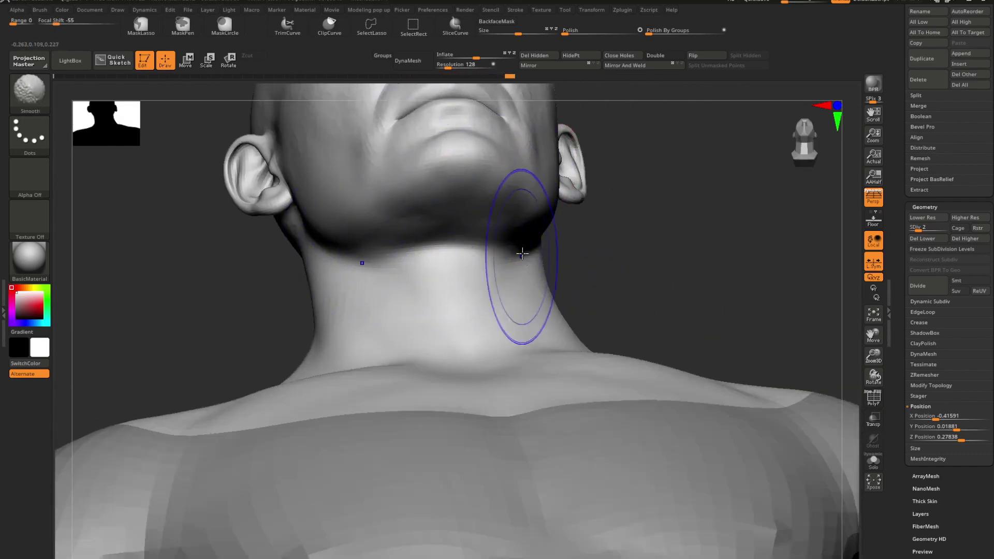
- Smooth the surface of the cheek below the outer eye in three-quarter view
mouse_move(521, 253)
right_down()
mouse_move(579, 335)
mouse_move(534, 251)
mouse_move(563, 306)
right_up()
right_drag(654, 282, 628, 288)
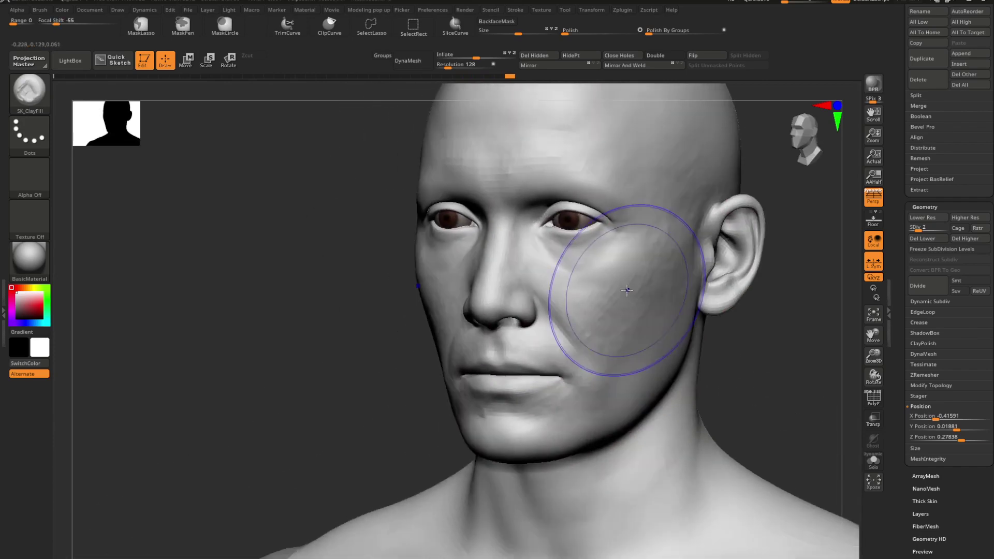
shift+drag(628, 288, 603, 300)
- Reduce the draw size of the SK_ClayFill brush and refine the upper eyelids and outer eye corners
mouse_move(603, 301)
right_down()
mouse_move(638, 306)
mouse_move(617, 294)
mouse_move(581, 297)
mouse_move(614, 293)
mouse_move(572, 265)
mouse_move(587, 263)
right_up()
mouse_move(587, 263)
alt+right_down()
mouse_move(605, 300)
mouse_move(615, 285)
alt+right_up()
key(b)
key(space)
drag(702, 254, 695, 254)
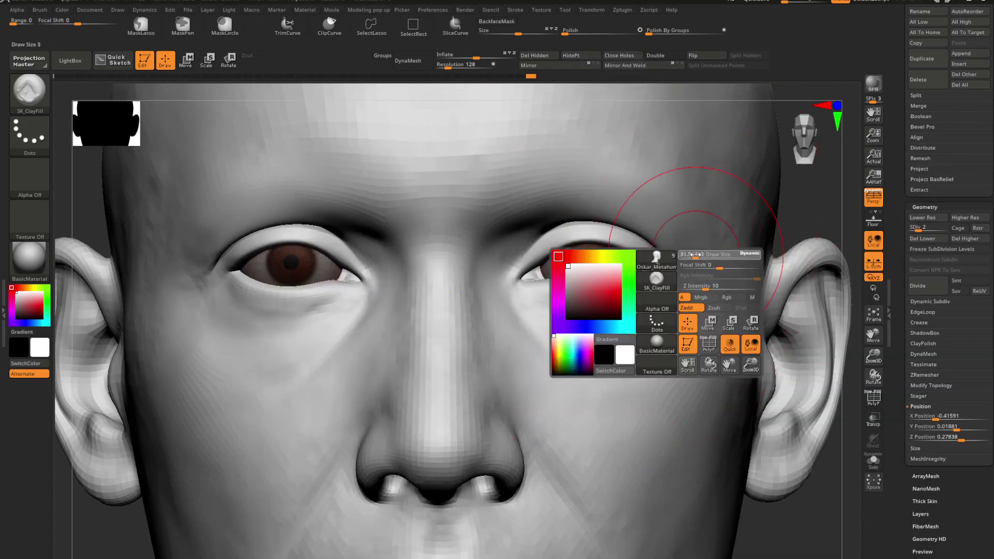
mouse_move(691, 254)
right_down()
mouse_move(696, 223)
mouse_move(687, 216)
right_up()
key(space)
drag(566, 228, 563, 228)
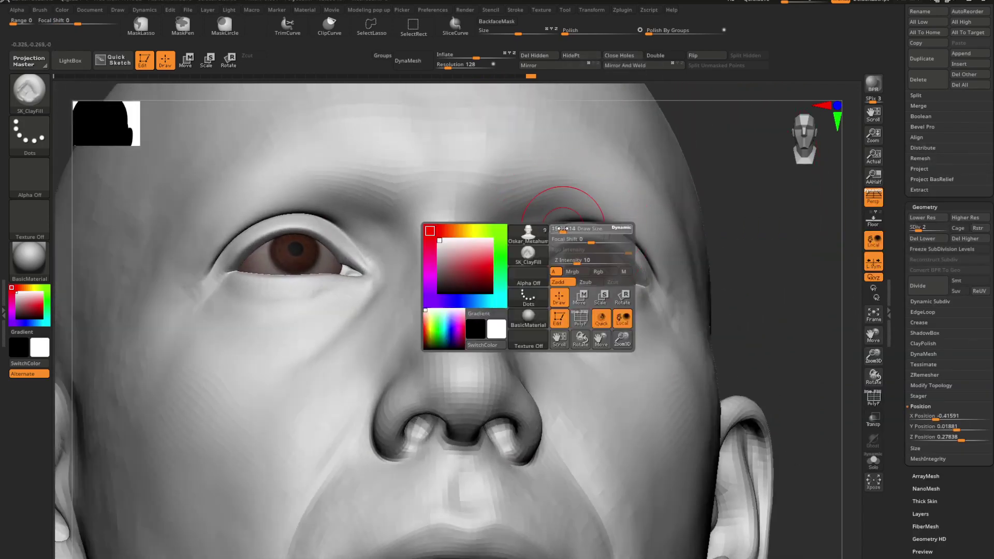
right_drag(566, 233, 555, 230)
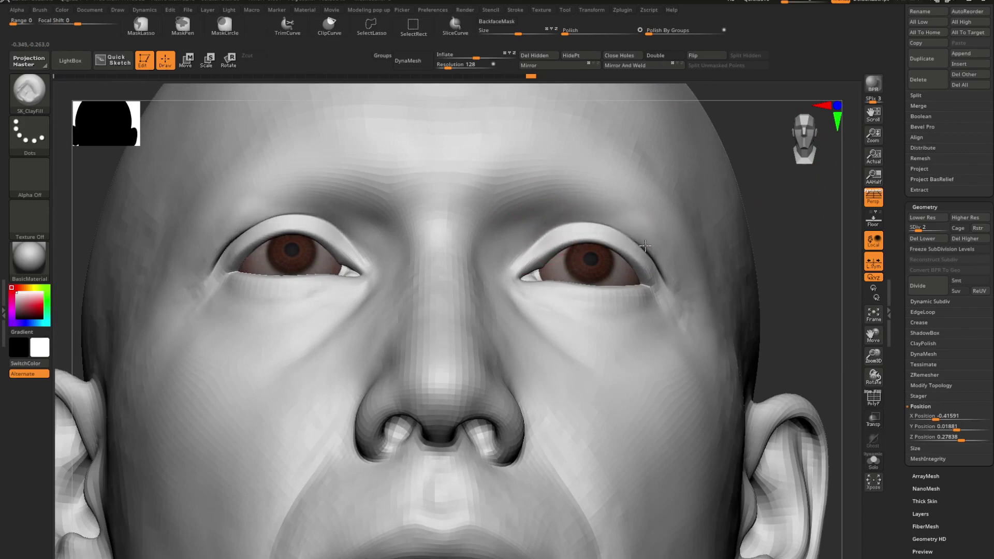
mouse_move(644, 246)
right_down()
mouse_move(642, 257)
mouse_move(630, 242)
right_up()
- Drop the head to subdivision level 1 and smooth the upper eyelids, outer eye corners and brow area
key(shift+d)
key(space)
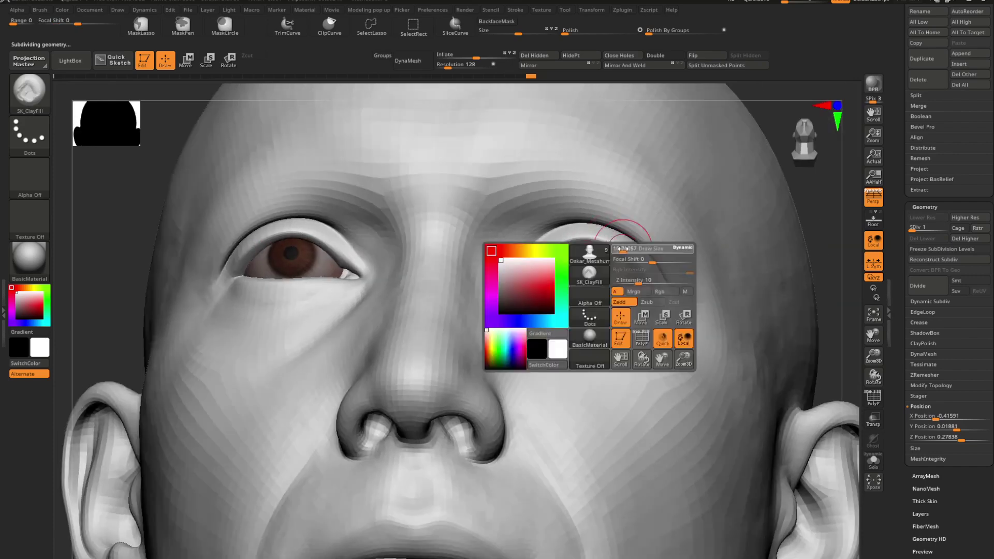
shift+drag(635, 243, 607, 230)
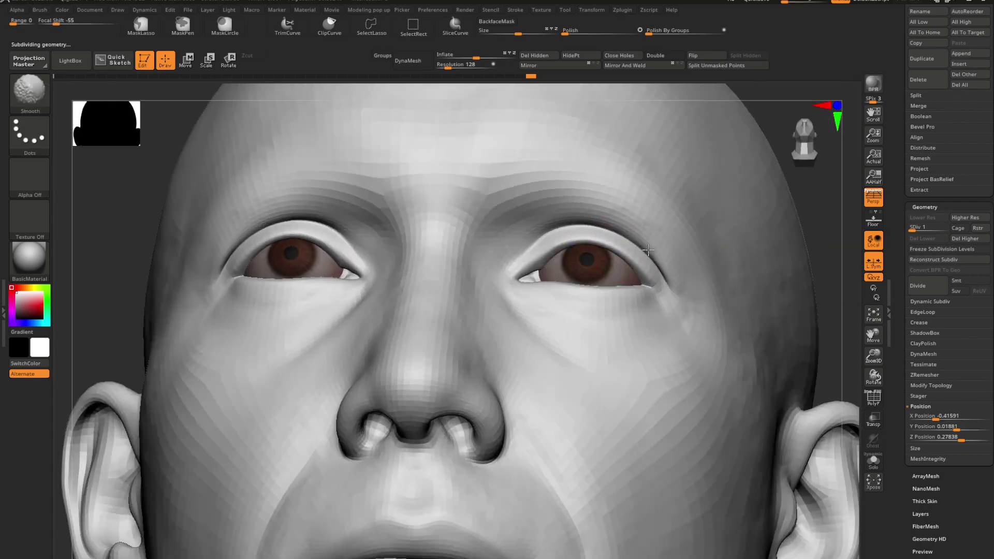
key(ctrl+z)
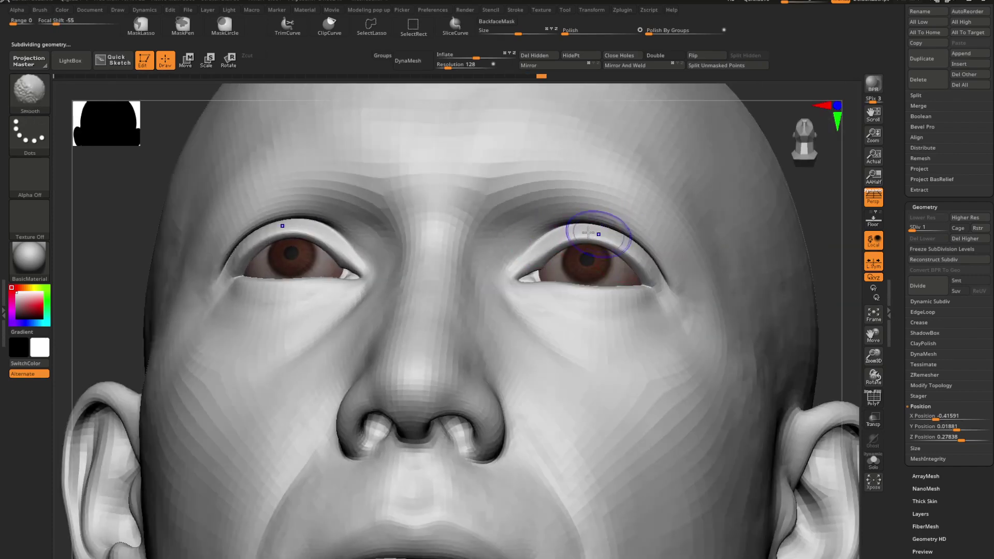
right_drag(651, 251, 665, 266)
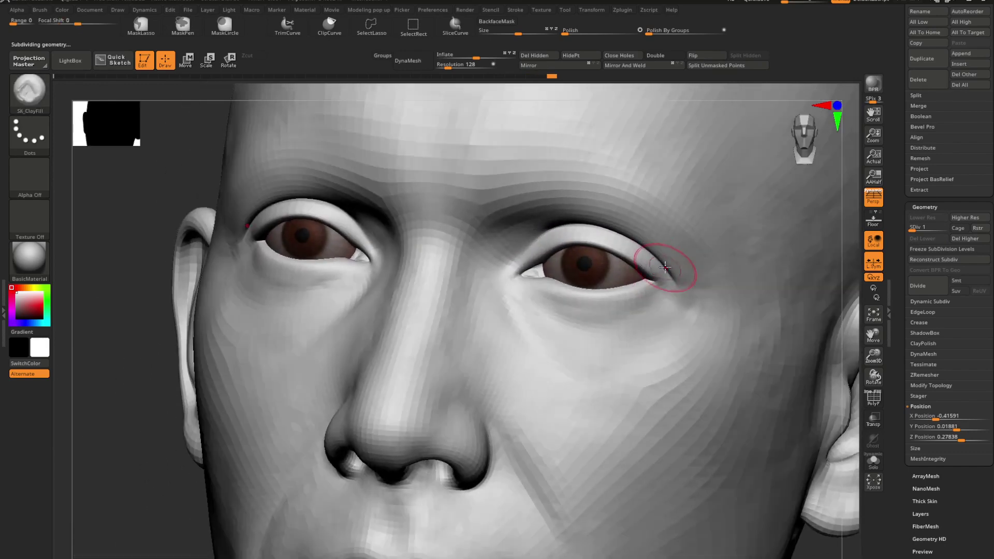
right_click(666, 243)
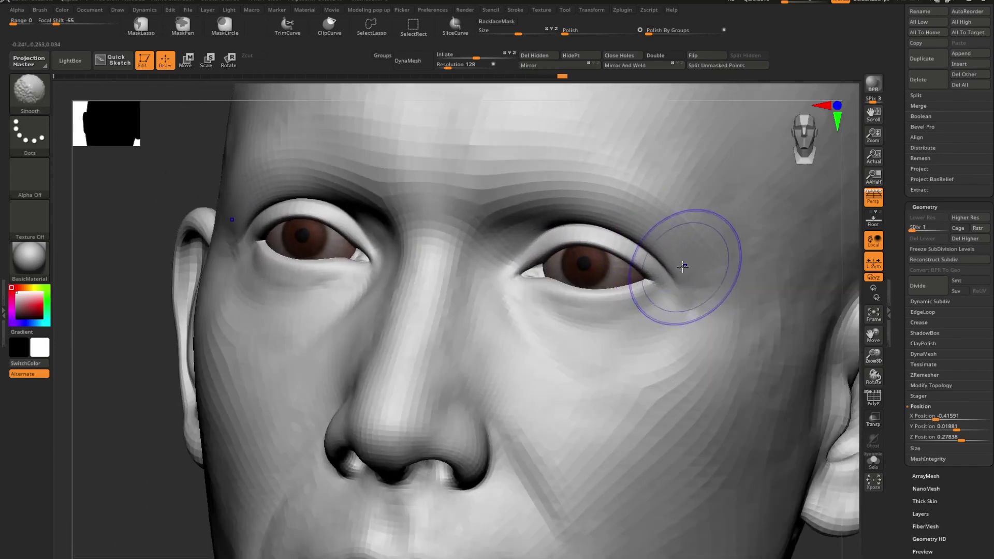
right_click(686, 258)
mouse_move(683, 257)
right_down()
mouse_move(665, 269)
mouse_move(634, 254)
mouse_move(668, 269)
mouse_move(683, 264)
right_up()
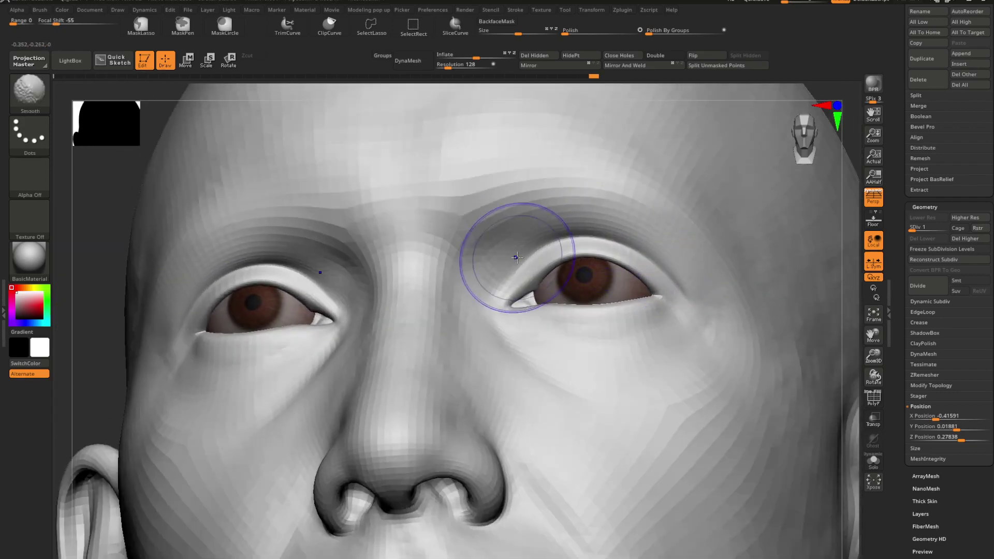
shift+drag(652, 245, 681, 288)
mouse_move(684, 291)
ctrl+right_down()
mouse_move(608, 239)
mouse_move(650, 270)
mouse_move(636, 293)
mouse_move(636, 278)
ctrl+right_up()
key(Escape)
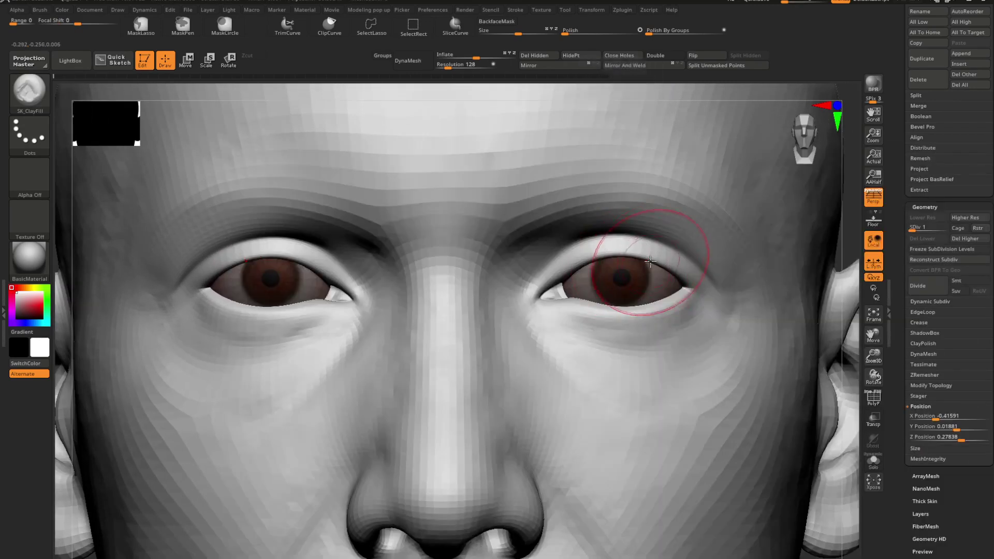
key(space)
- Lower and reshape the brow ridge above the eyes with the Move Topological brush
mouse_move(617, 331)
ctrl+right_down()
mouse_move(551, 279)
mouse_move(507, 275)
mouse_move(506, 306)
mouse_move(511, 286)
ctrl+right_up()
key(b)
key(m)
key(t)
key(space)
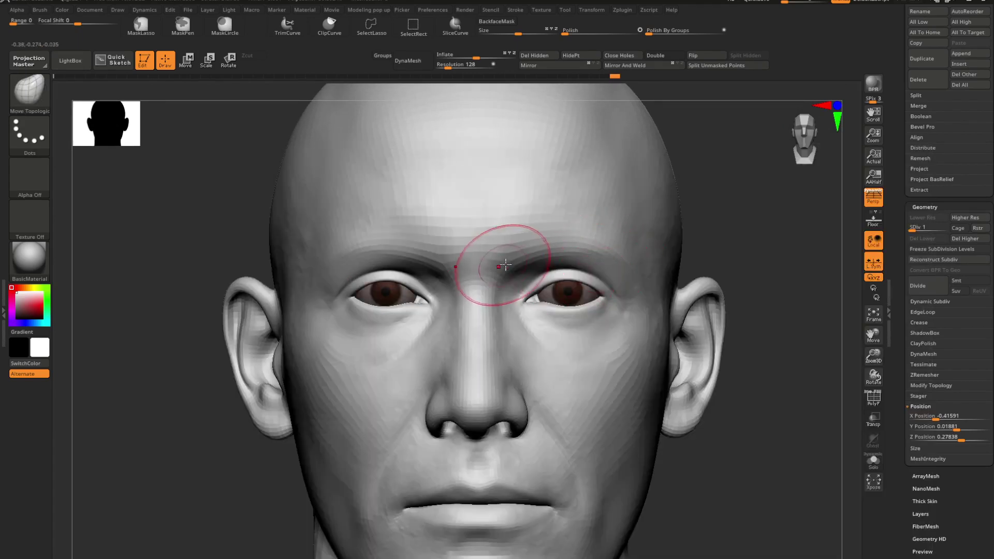
key(space)
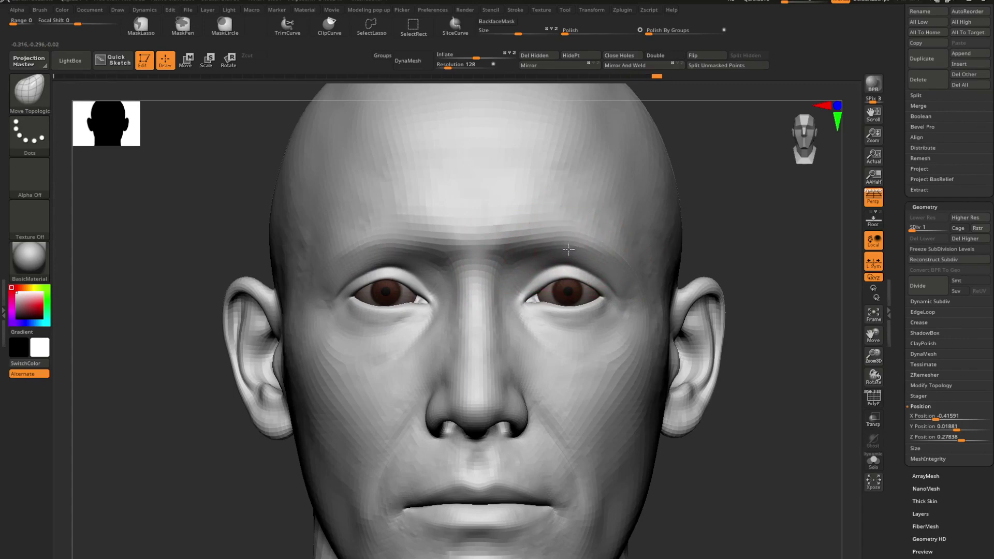
drag(569, 249, 568, 252)
right_drag(568, 253, 482, 252)
drag(560, 246, 561, 250)
mouse_move(561, 249)
right_down()
mouse_move(617, 256)
mouse_move(603, 227)
right_up()
mouse_move(585, 248)
right_down()
mouse_move(621, 251)
mouse_move(605, 260)
mouse_move(614, 276)
mouse_move(611, 262)
mouse_move(623, 262)
right_up()
- Fill out the upper eyelids and the fold beneath the brow with a smaller SK_ClayFill brush, isolating the head for the lid edges
alt+right_drag(623, 263, 636, 275)
key(b)
key(s)
key(c)
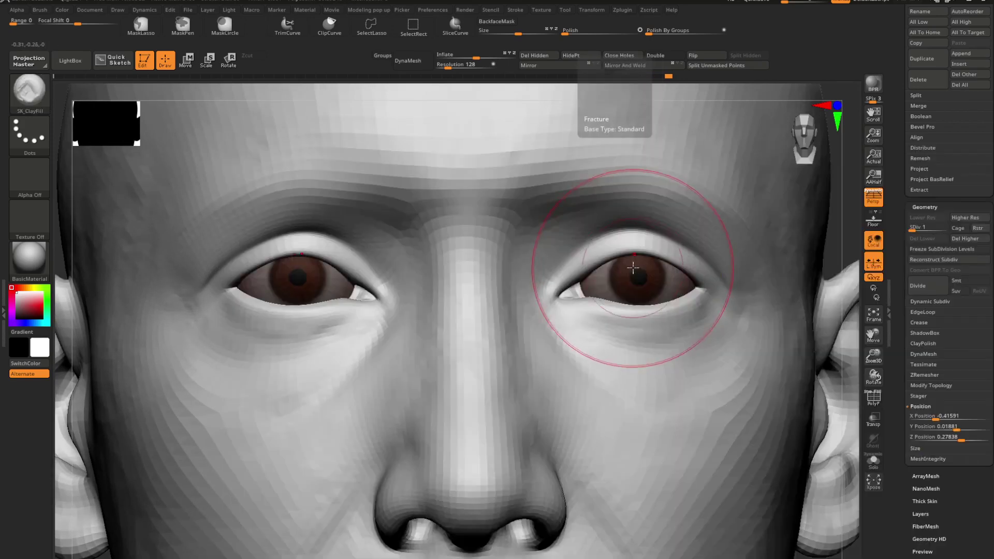
key(space)
drag(685, 243, 679, 243)
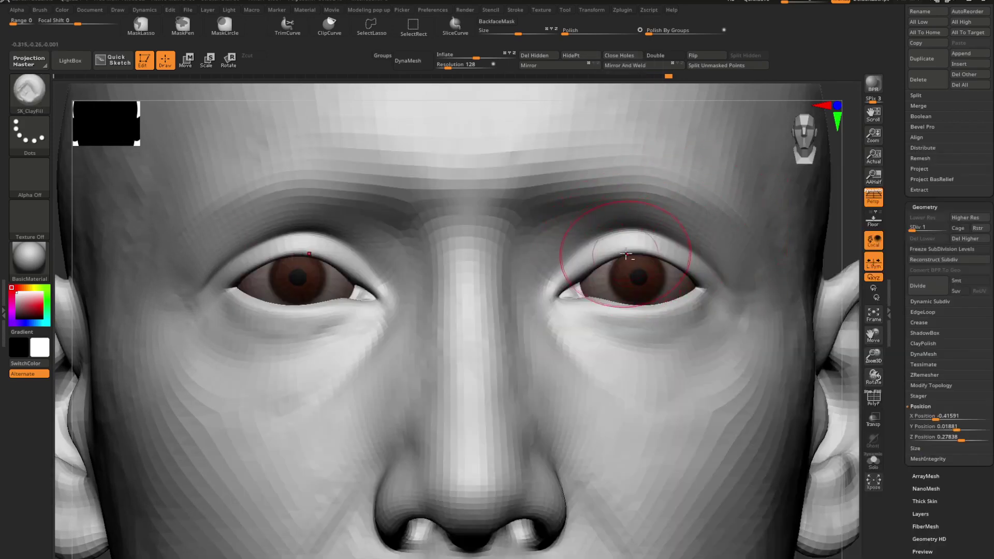
mouse_move(625, 248)
alt+right_down()
mouse_move(590, 265)
mouse_move(637, 247)
mouse_move(565, 262)
mouse_move(580, 265)
alt+right_up()
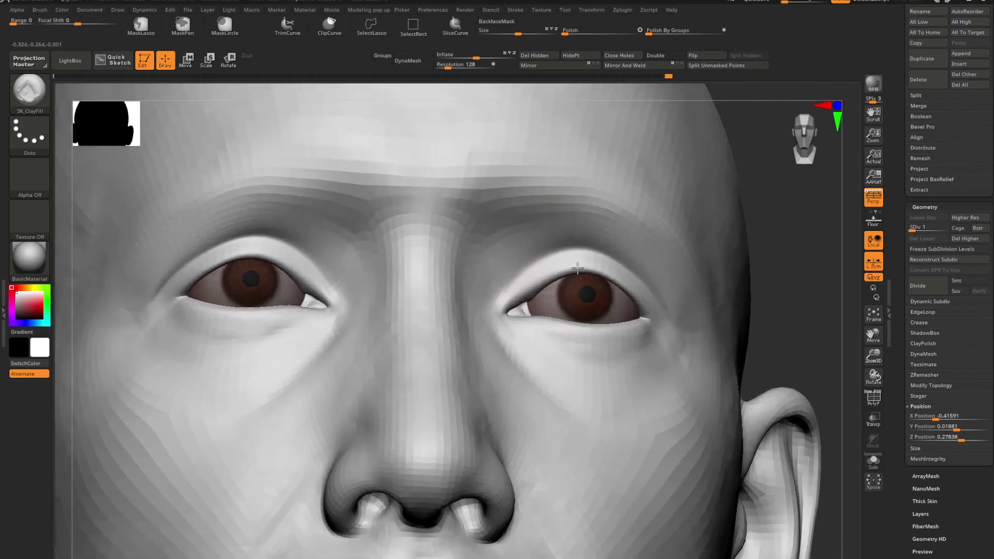
right_click(578, 264)
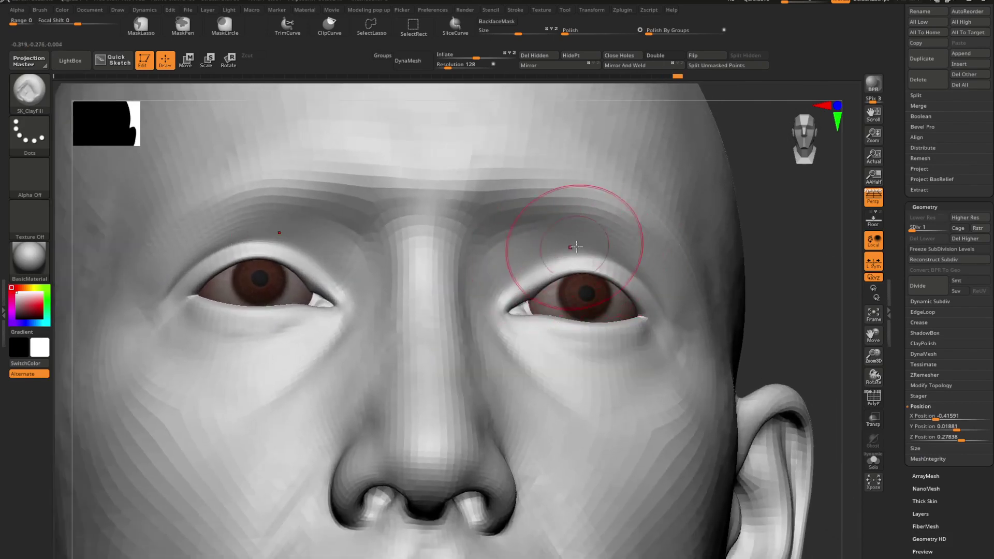
mouse_move(624, 260)
right_down()
mouse_move(595, 287)
mouse_move(585, 252)
mouse_move(590, 277)
mouse_move(606, 277)
right_up()
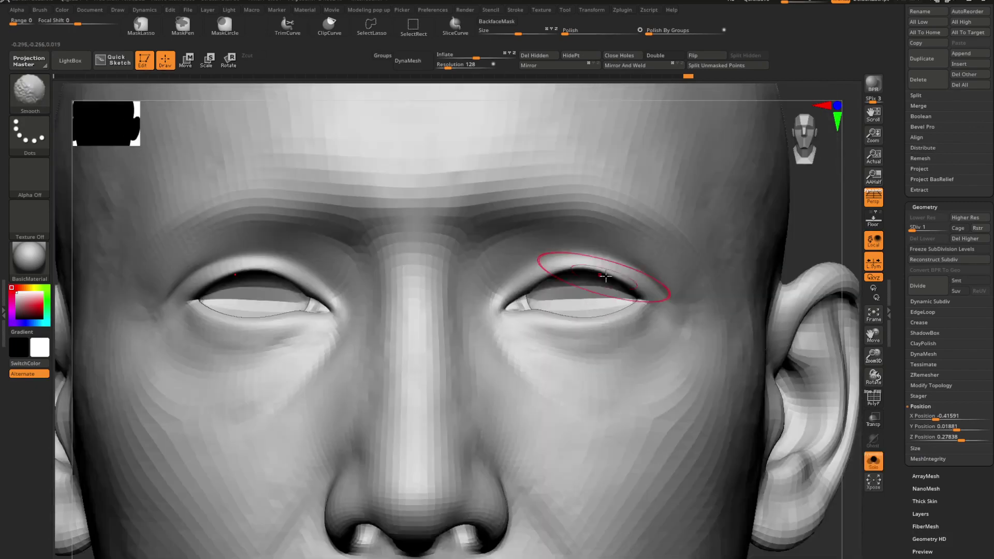
key(space)
drag(619, 268, 608, 269)
- Store a morph target of the current head shape
alt+right_drag(566, 282, 497, 292)
scroll(925, 223, down, 10)
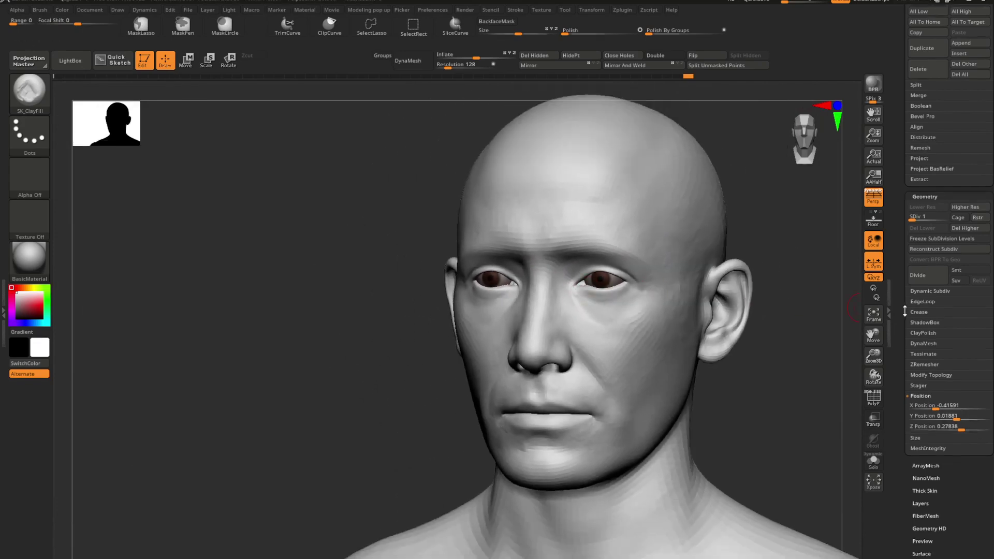
shift+click(924, 368)
shift+click(930, 341)
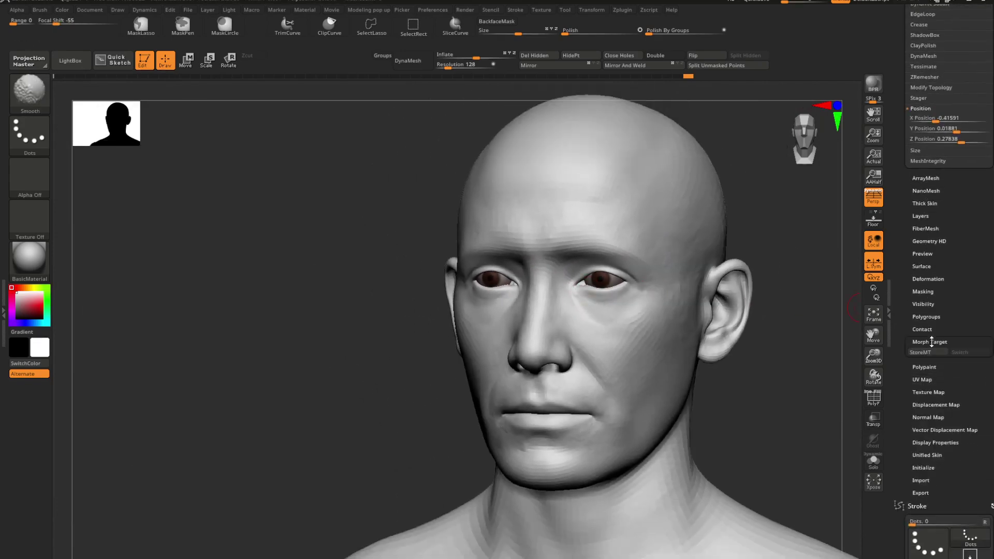
click(926, 353)
- Refine the fullness of the upper eyelids with the SK_ClayFill brush in front view
right_drag(585, 292, 653, 290)
scroll(621, 280, up, 10)
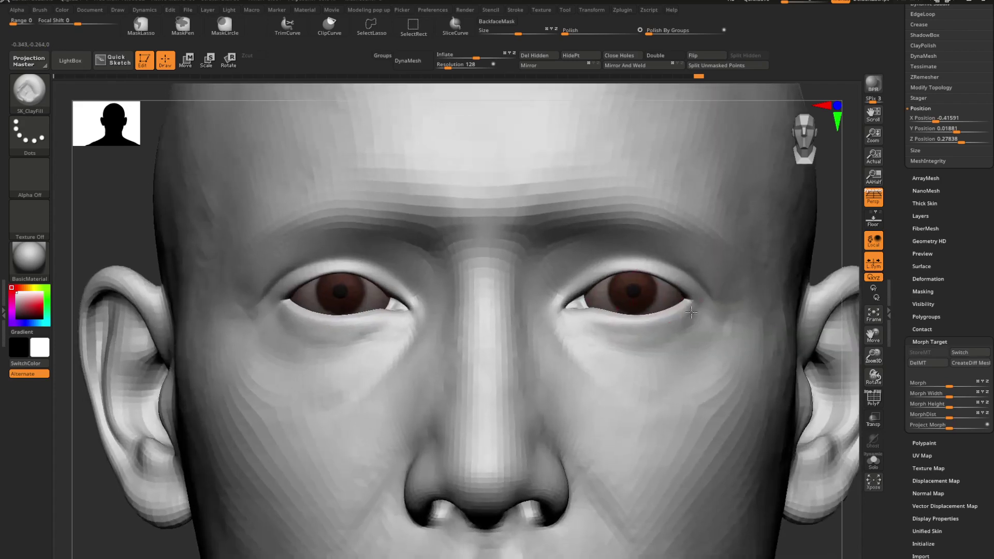
key(space)
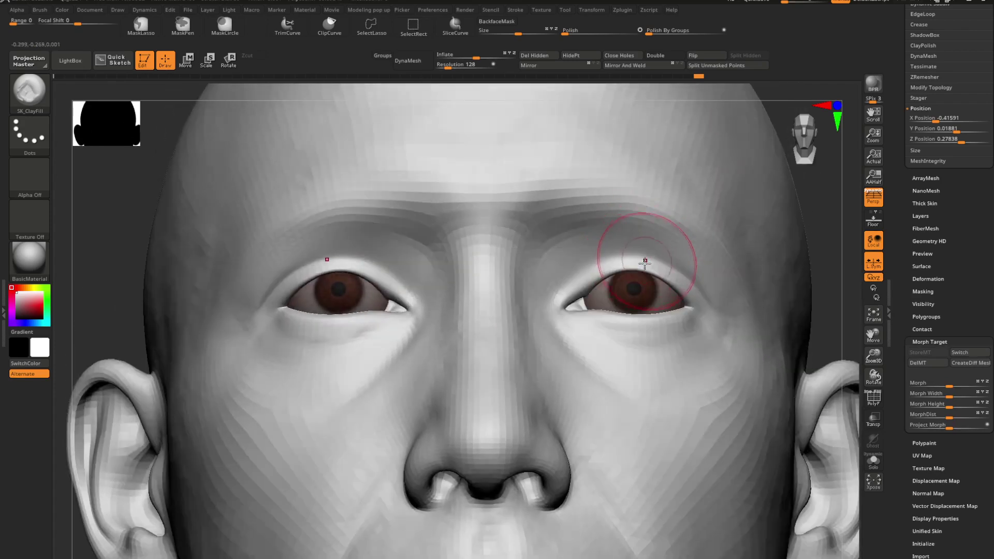
mouse_move(646, 259)
right_down()
mouse_move(603, 260)
mouse_move(635, 257)
right_up()
- Raise and arch the brow ridge above the eyes using the Move Topological brush at a reduced size
key(b)
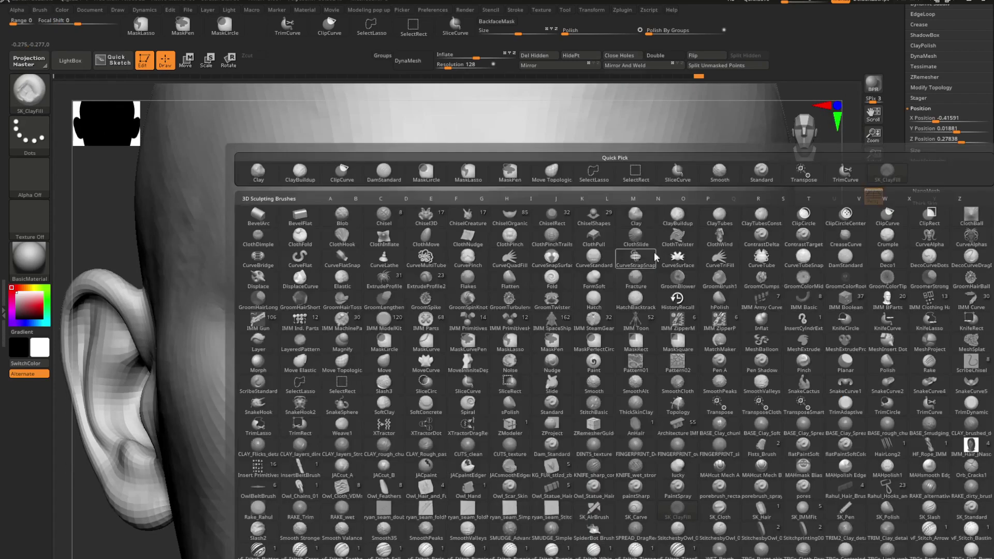
key(m)
key(t)
key(space)
key(space)
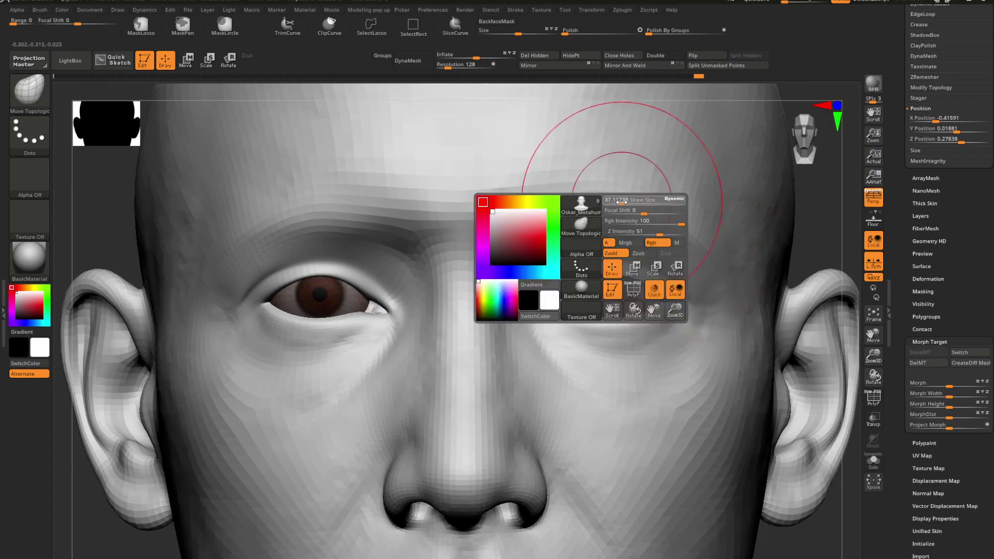
drag(623, 203, 595, 201)
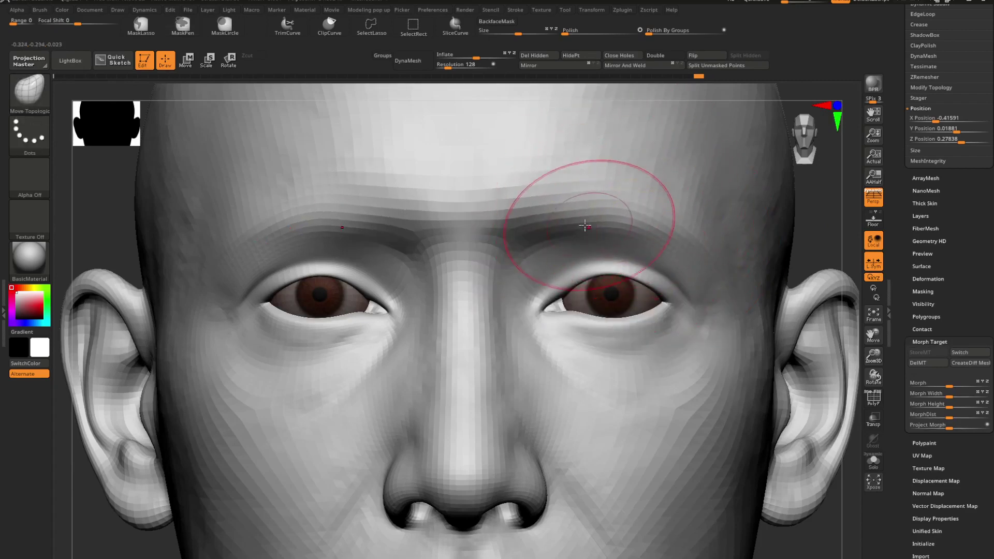
drag(553, 223, 548, 214)
mouse_move(651, 234)
right_down()
mouse_move(619, 249)
mouse_move(590, 243)
right_up()
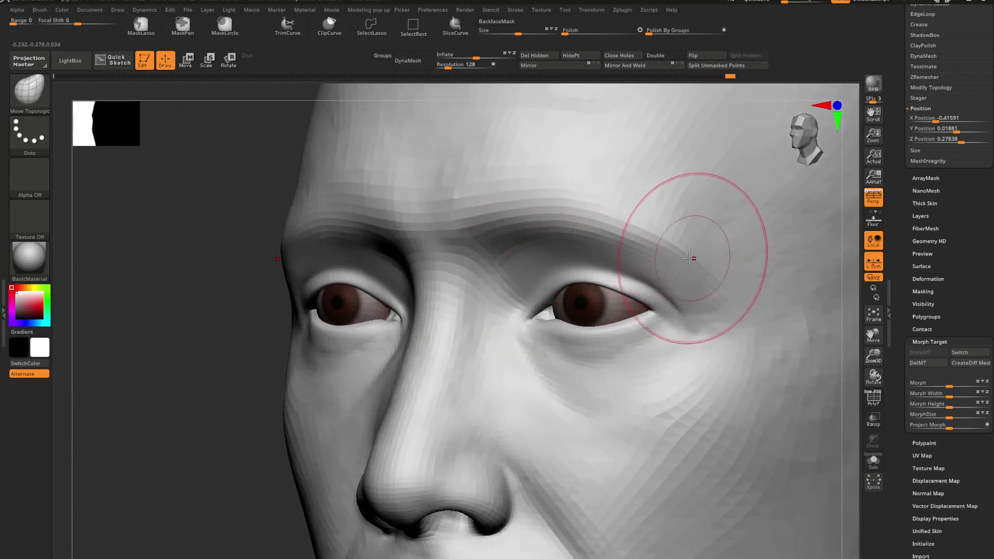
mouse_move(693, 248)
shift+right_down()
mouse_move(700, 260)
mouse_move(585, 261)
mouse_move(714, 328)
shift+right_up()
- Switch to the Clay brush with backface masking on, RGB off and a draw size of about 20
alt+right_drag(574, 278, 660, 282)
key(b)
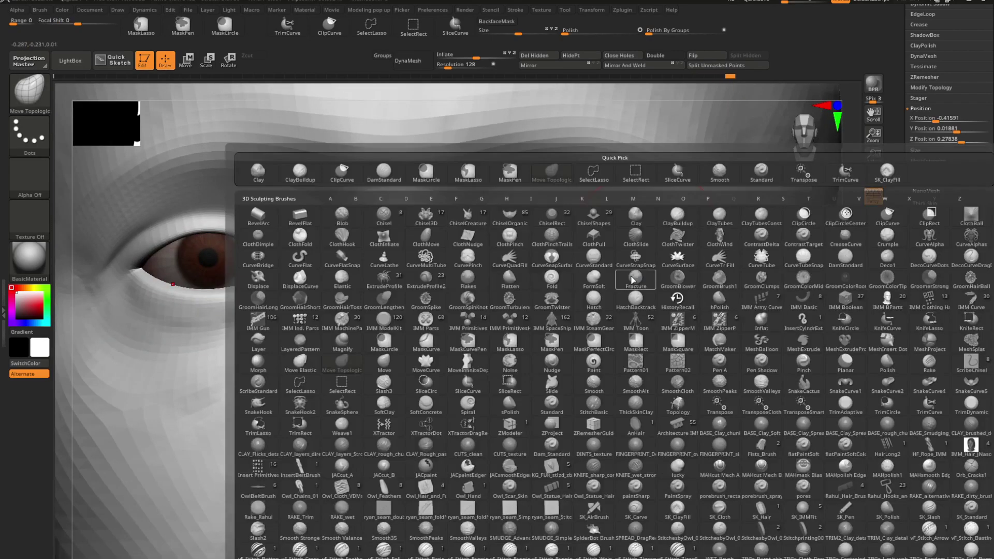
key(s)
key(c)
key(space)
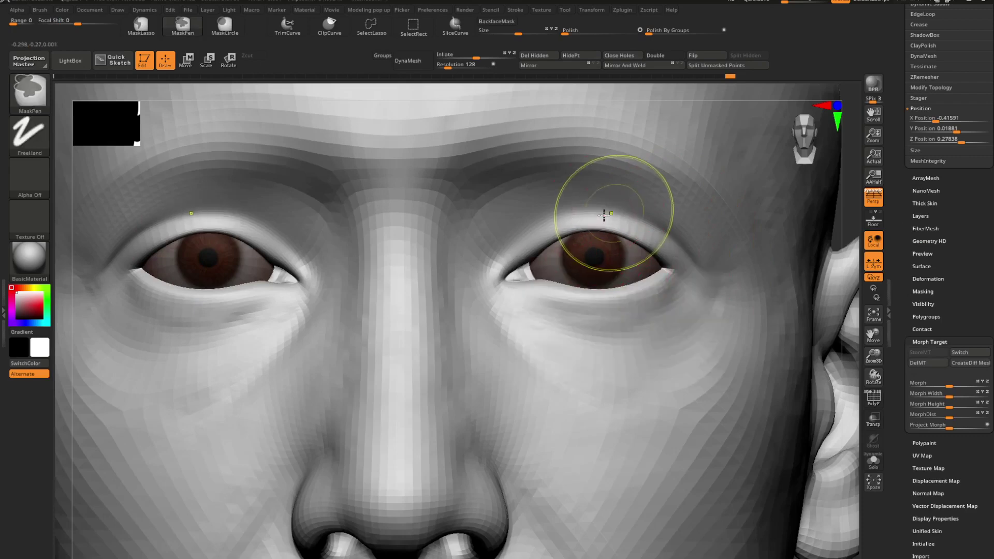
key(b)
key(c)
click(603, 224)
key(space)
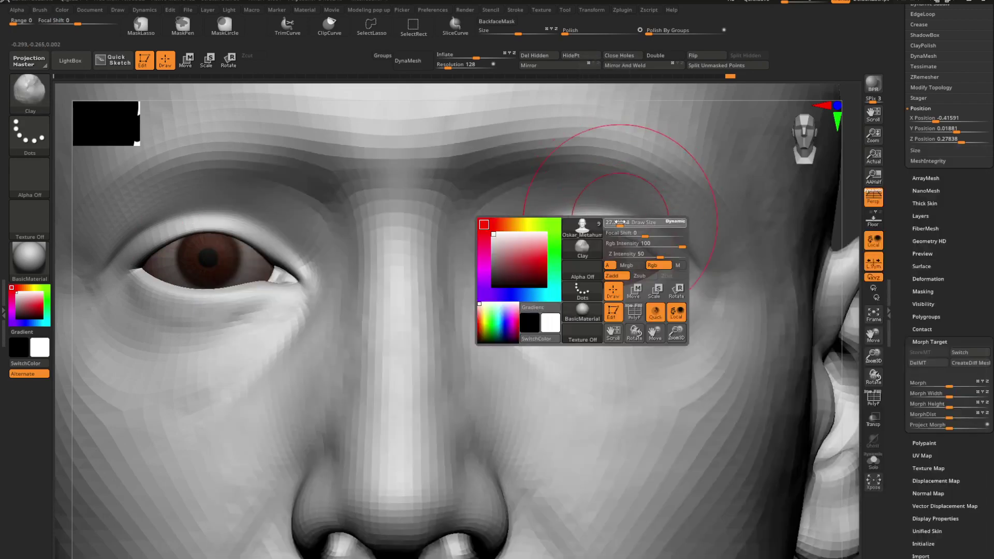
drag(618, 221, 617, 221)
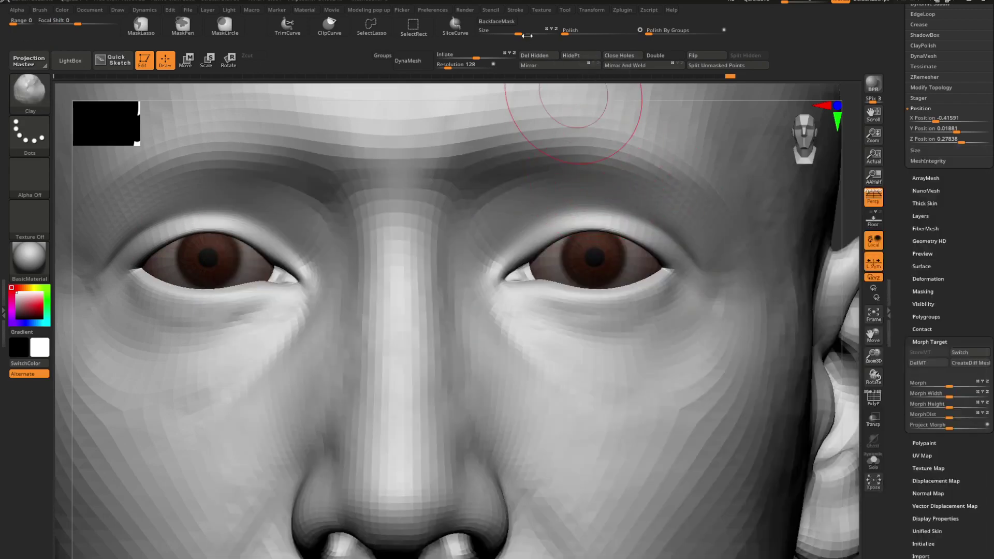
click(499, 22)
key(space)
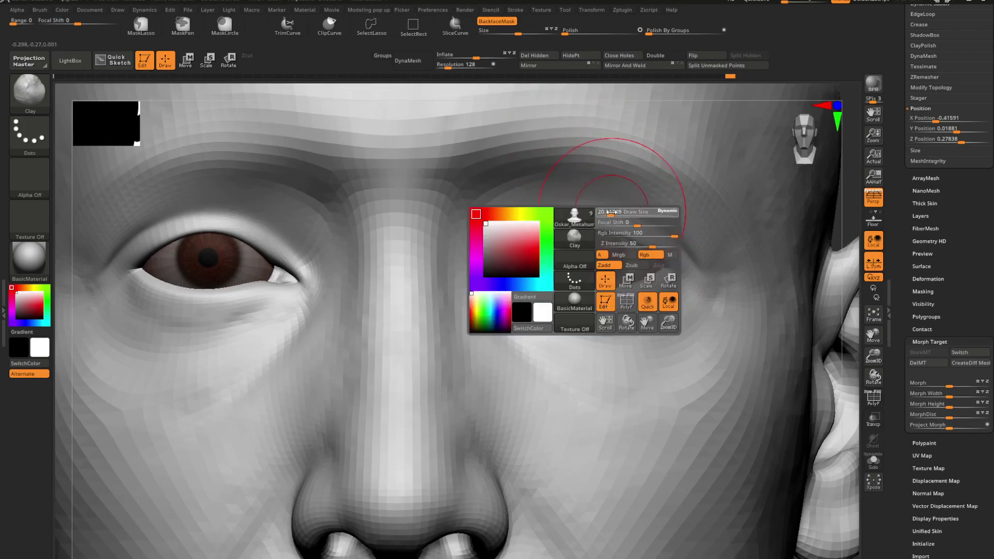
click(650, 255)
- Build up the upper eyelids above both eyes with a smaller Clay brush in front view
key(space)
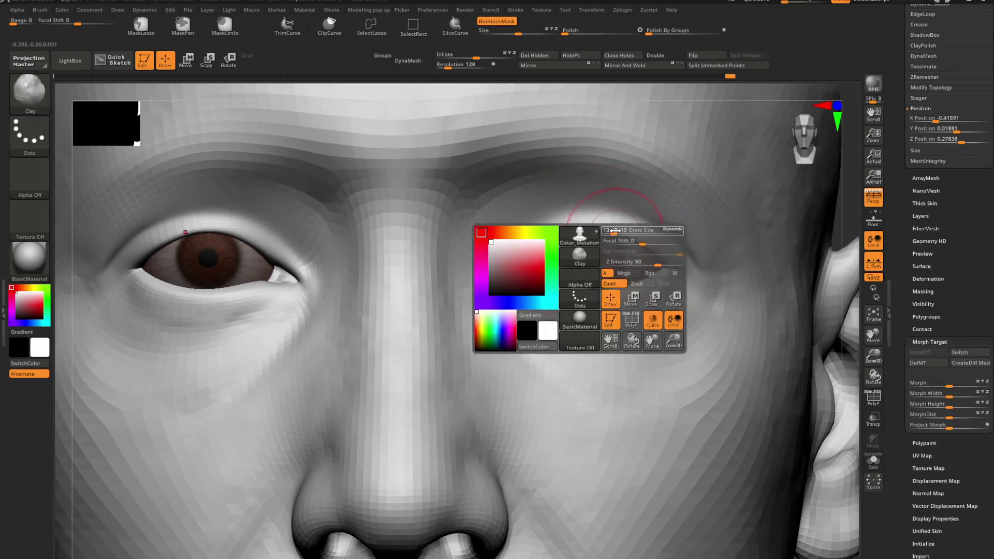
drag(612, 230, 588, 225)
mouse_move(527, 215)
mouse_down()
mouse_move(634, 213)
mouse_move(577, 215)
mouse_move(638, 221)
mouse_up()
mouse_move(556, 220)
mouse_down()
mouse_move(601, 214)
mouse_move(658, 234)
mouse_up()
- Reshape the upper eyelid edges around the eyeballs with the Move Topological brush, working from below and the side
key(b)
key(m)
key(t)
key(space)
mouse_move(561, 266)
right_down()
mouse_move(565, 202)
mouse_move(543, 199)
right_up()
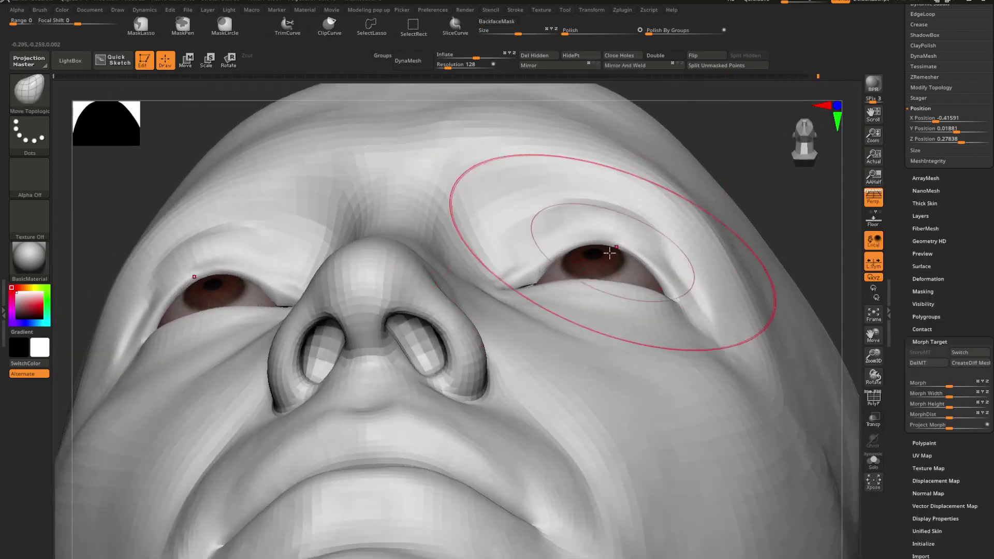
right_drag(610, 253, 580, 310)
key(space)
drag(626, 252, 620, 252)
right_drag(611, 300, 593, 253)
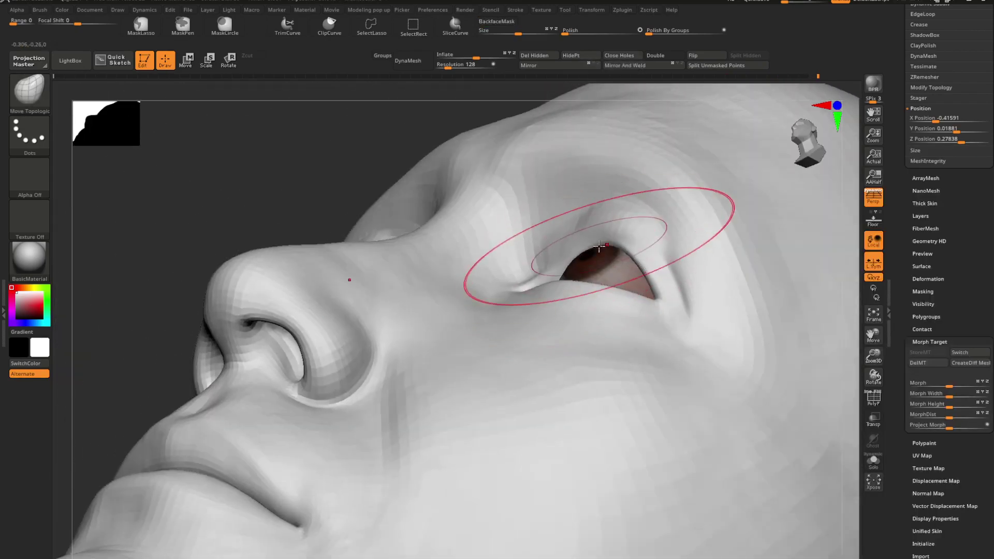
mouse_move(583, 250)
mouse_down()
mouse_move(628, 250)
mouse_move(579, 255)
mouse_up()
key(space)
mouse_move(574, 256)
right_down()
mouse_move(595, 271)
mouse_move(578, 241)
mouse_move(605, 282)
mouse_move(581, 258)
mouse_move(633, 247)
mouse_move(611, 237)
right_up()
key(ctrl)
- Work over the upper eyelids with a reduced ClayBuildup brush and smooth their outer ends
key(b)
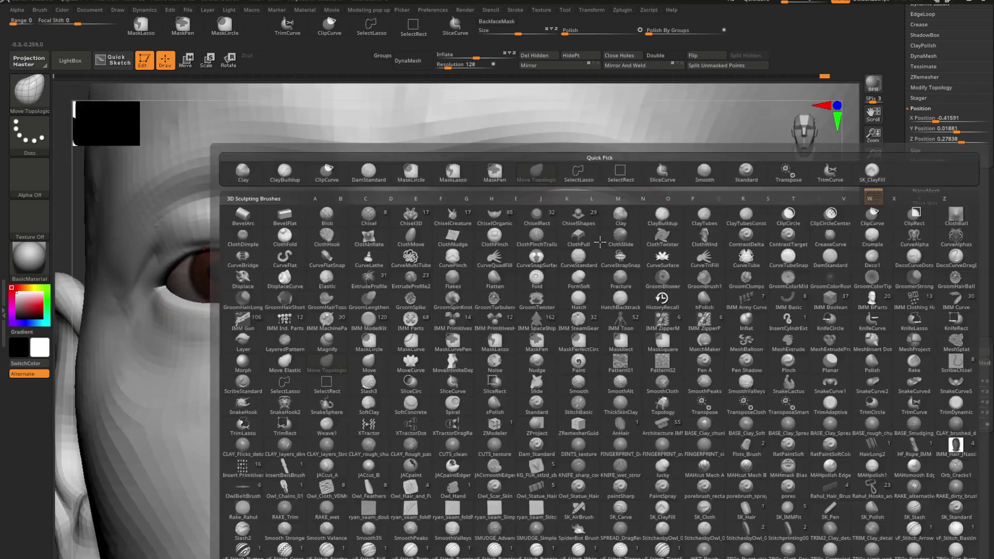
key(c)
key(b)
key(space)
drag(658, 240, 639, 239)
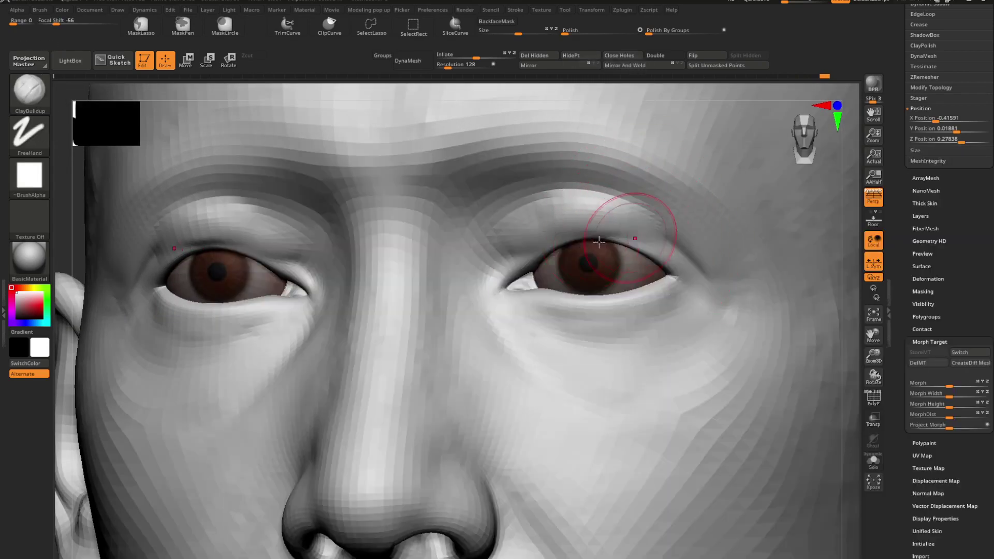
right_drag(635, 236, 667, 234)
key(shift)
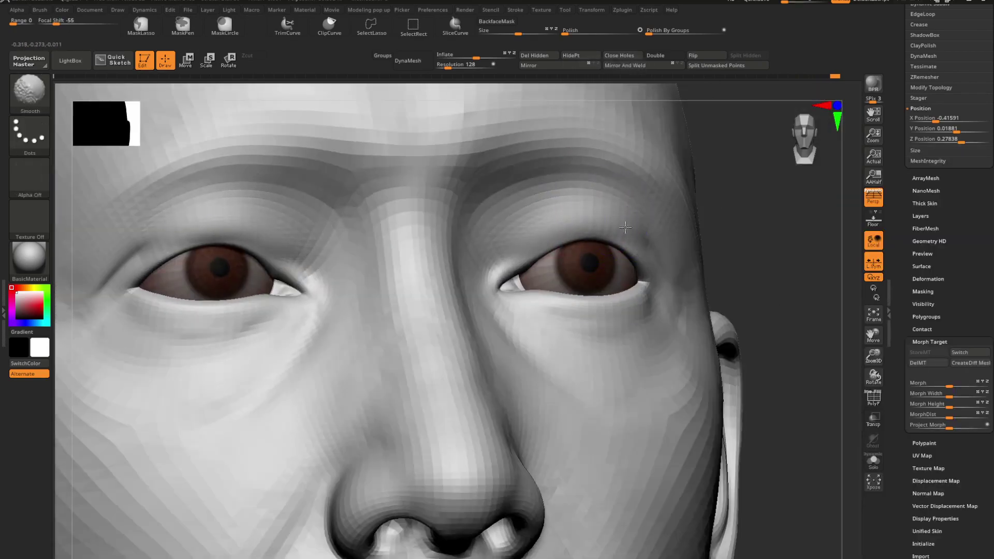
shift+drag(625, 227, 642, 237)
mouse_move(665, 255)
ctrl+right_down()
mouse_move(606, 268)
mouse_move(719, 290)
mouse_move(667, 268)
mouse_move(690, 261)
mouse_move(746, 286)
ctrl+right_up()
key(shift)
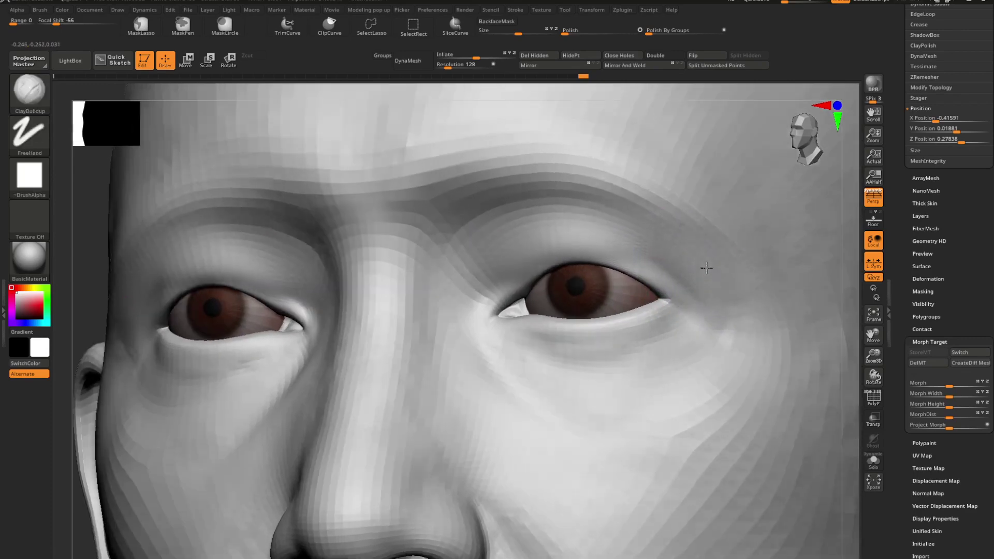
- Add volume over the outer upper eyelid with the ClayBuildup brush, backface masking on, and smooth it toward the corner
key(space)
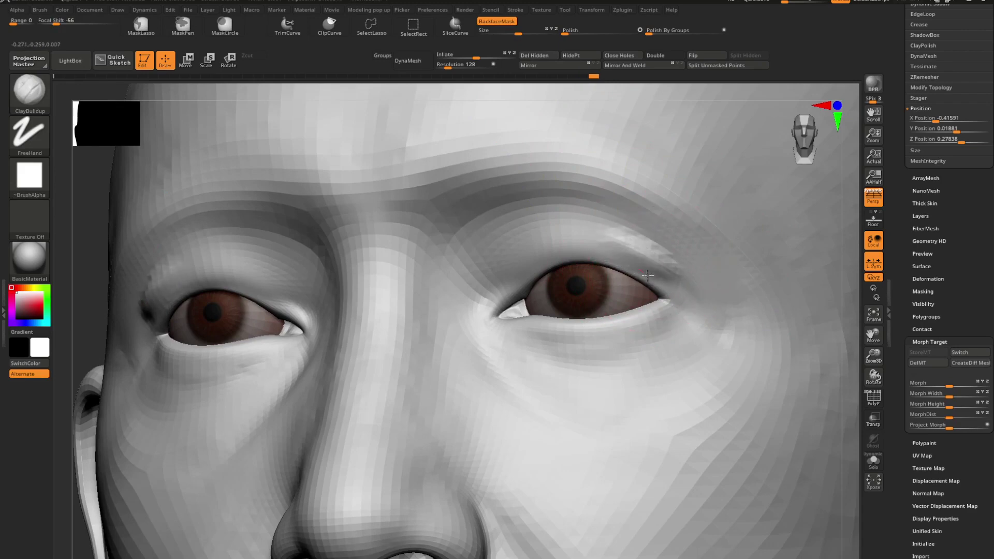
key(shift)
key(space)
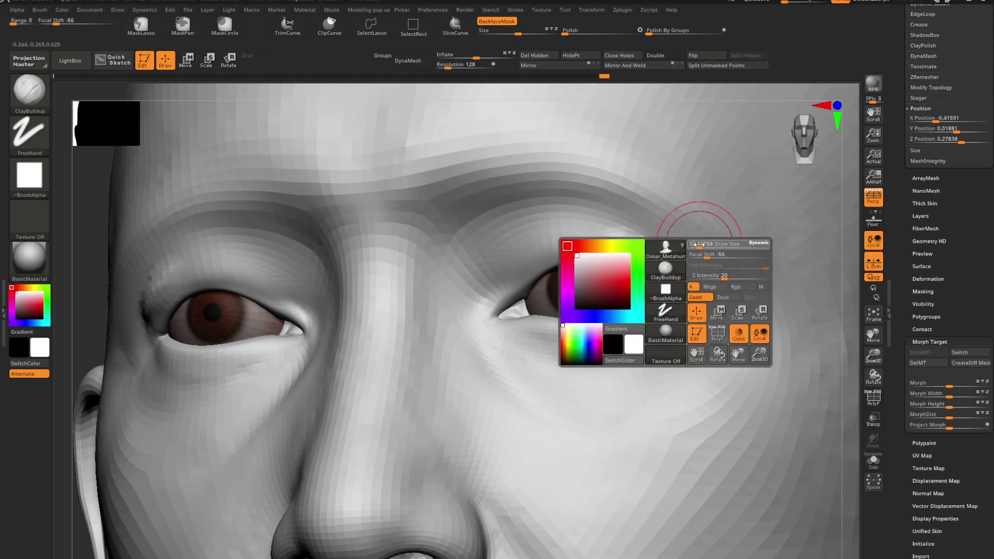
shift+drag(666, 267, 668, 275)
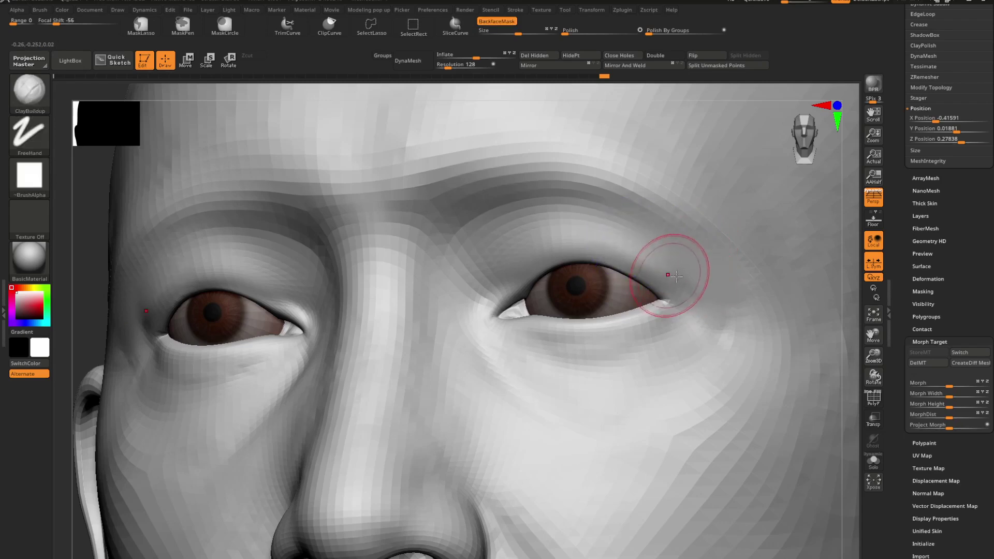
- Try to reshape the inner corner of the eye with the Move Topological brush
mouse_move(668, 275)
right_down()
mouse_move(683, 282)
mouse_move(650, 248)
mouse_move(585, 264)
mouse_move(645, 296)
mouse_move(561, 295)
mouse_move(638, 302)
mouse_move(539, 293)
mouse_move(551, 292)
mouse_move(540, 280)
right_up()
key(b)
key(m)
key(t)
key(space)
key(space)
mouse_move(540, 280)
mouse_down()
mouse_move(539, 257)
mouse_move(513, 266)
mouse_up()
key(ctrl+z)
- Build up the fold of the upper eyelids from the inner corner outward with the ClayBuildup brush
key(b)
key(c)
key(b)
key(space)
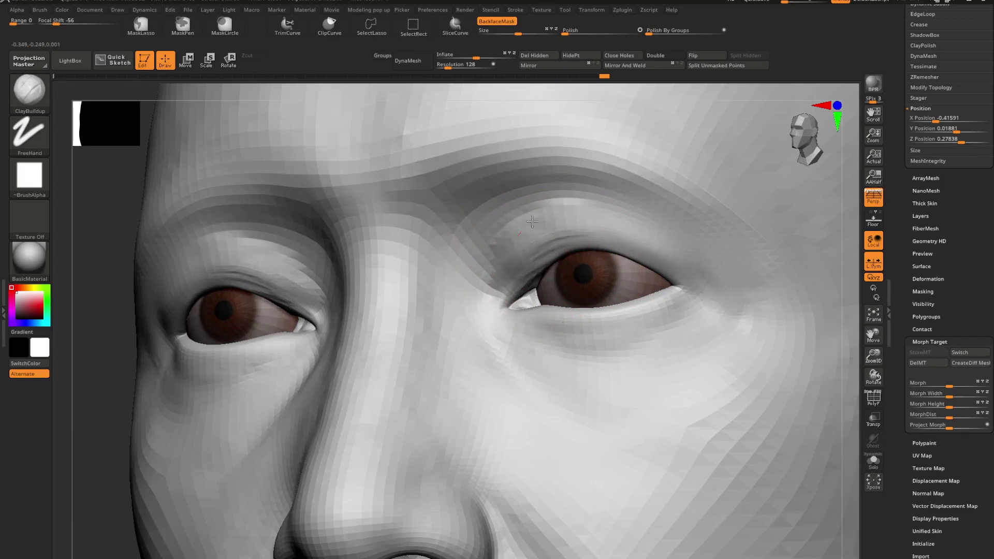
mouse_move(573, 245)
right_down()
mouse_move(587, 248)
mouse_move(568, 238)
right_up()
key(space)
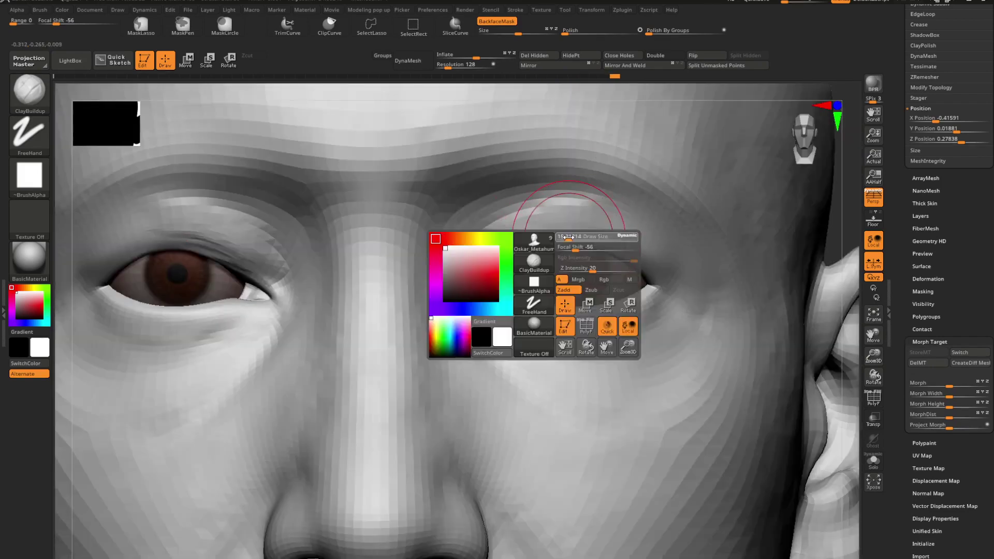
drag(553, 226, 612, 244)
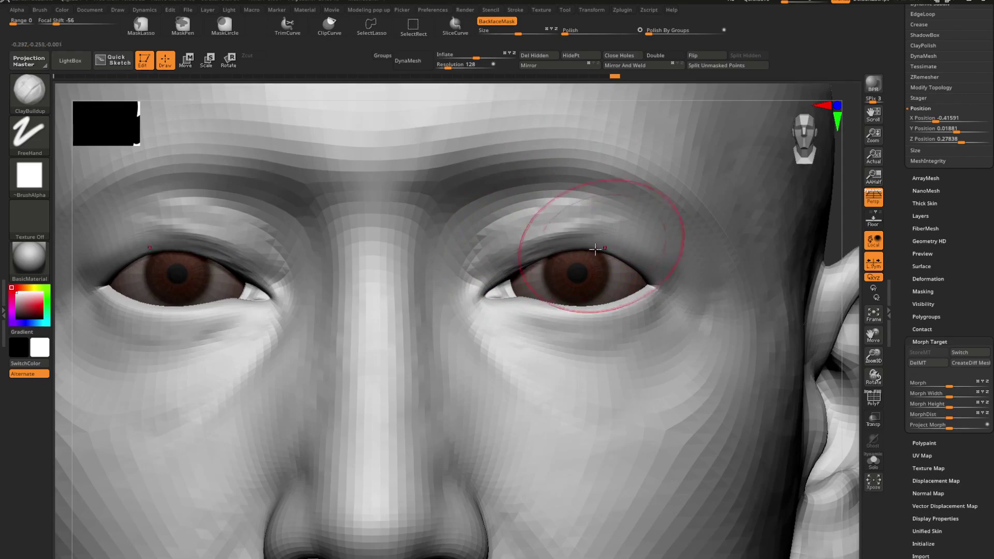
- Adjust the upper lid edges and inner eye corners from below with the Move Topological brush
right_drag(595, 249, 574, 231)
key(b)
key(m)
key(t)
key(space)
mouse_move(606, 244)
mouse_down()
mouse_move(616, 244)
mouse_move(604, 245)
mouse_up()
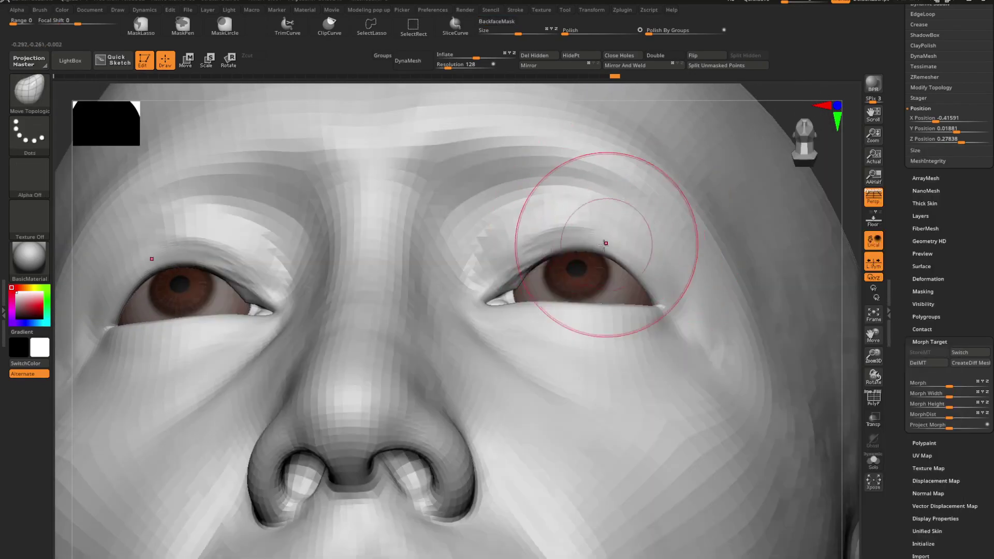
mouse_move(606, 243)
right_down()
mouse_move(568, 268)
mouse_move(637, 264)
right_up()
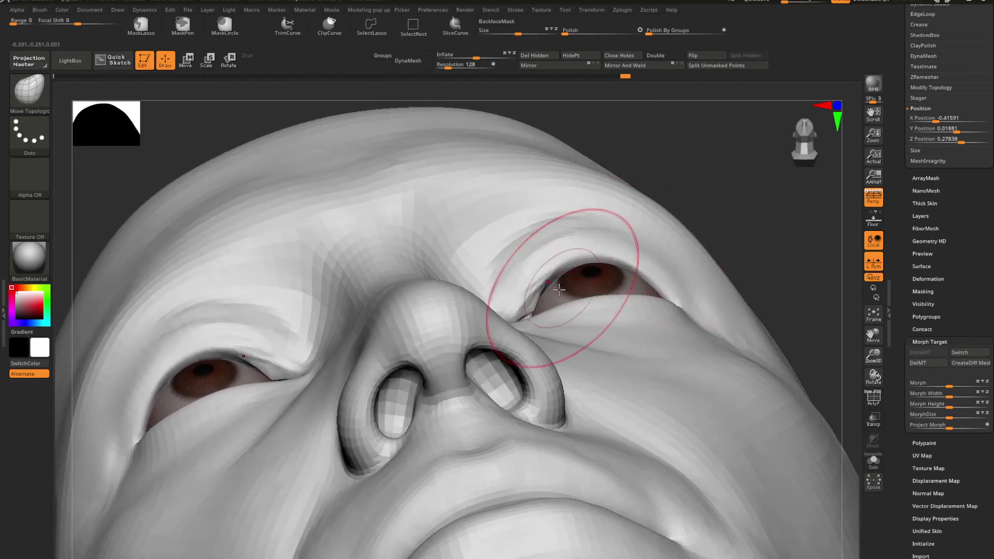
drag(558, 290, 563, 287)
mouse_move(569, 280)
right_down()
mouse_move(603, 309)
mouse_move(593, 309)
right_up()
key(space)
drag(595, 240, 601, 240)
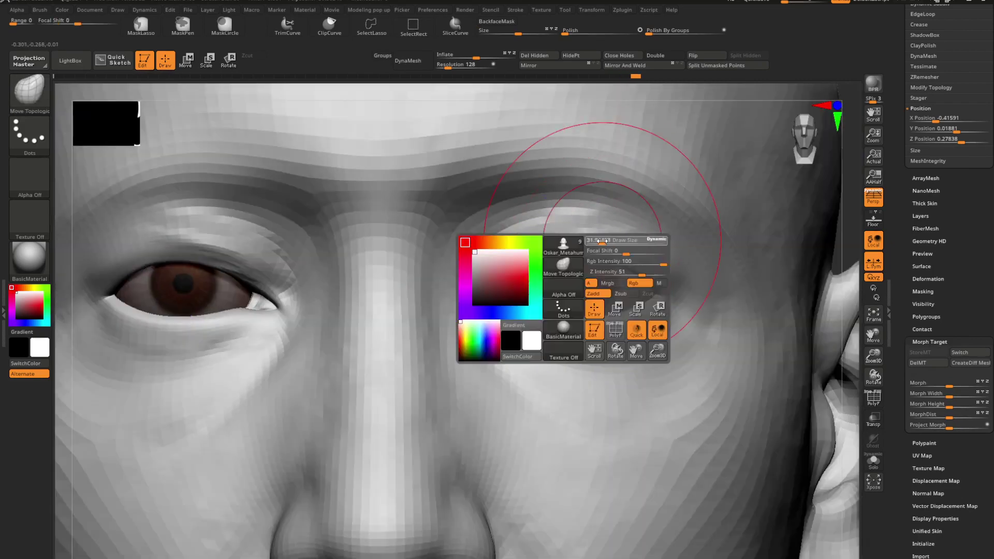
- Carve the crease beneath the lower eyelids with the DamStandard brush and smooth it into the cheek
ctrl+right_drag(595, 300, 559, 259)
mouse_move(558, 290)
right_down()
mouse_move(590, 305)
mouse_move(567, 333)
mouse_move(676, 406)
right_up()
mouse_move(468, 316)
alt+right_down()
mouse_move(521, 298)
mouse_move(570, 329)
mouse_move(560, 342)
mouse_move(647, 323)
mouse_move(630, 311)
mouse_move(596, 314)
mouse_move(609, 312)
mouse_move(534, 341)
alt+right_up()
key(space)
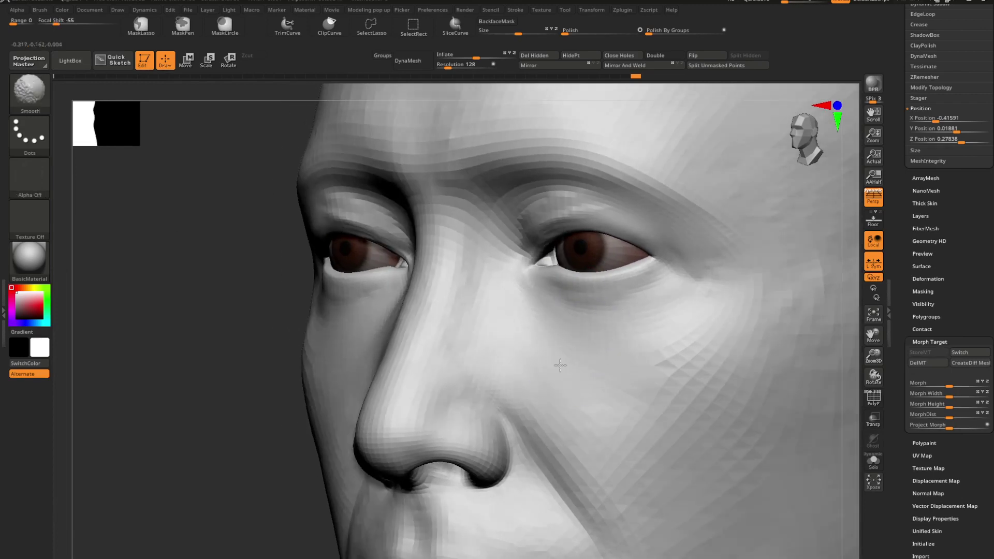
right_drag(592, 353, 566, 329)
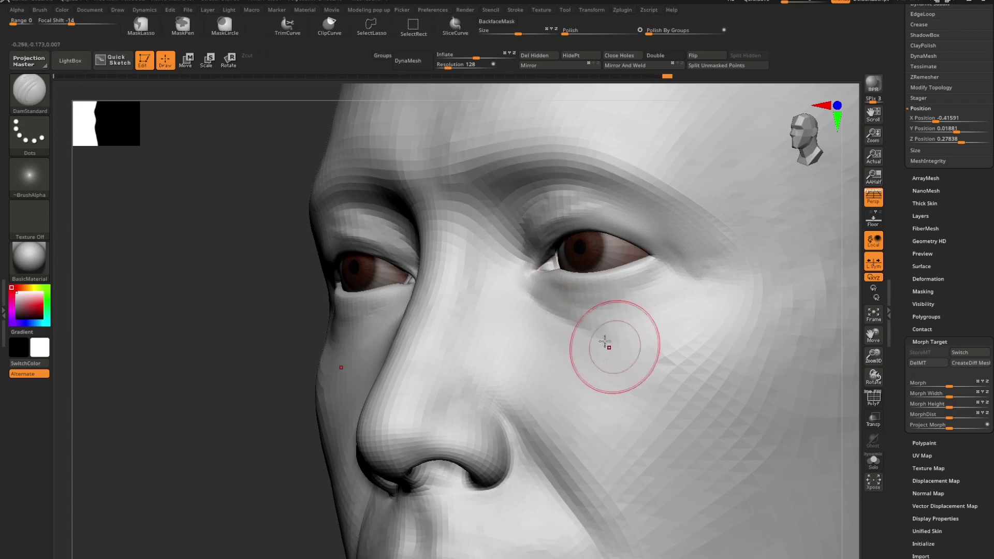
key(shift)
mouse_move(616, 337)
shift+mouse_down()
mouse_move(717, 272)
mouse_move(684, 234)
shift+mouse_up()
- Smooth the built-up clay strokes on the upper eyelids beneath the brow
right_drag(614, 217, 627, 211)
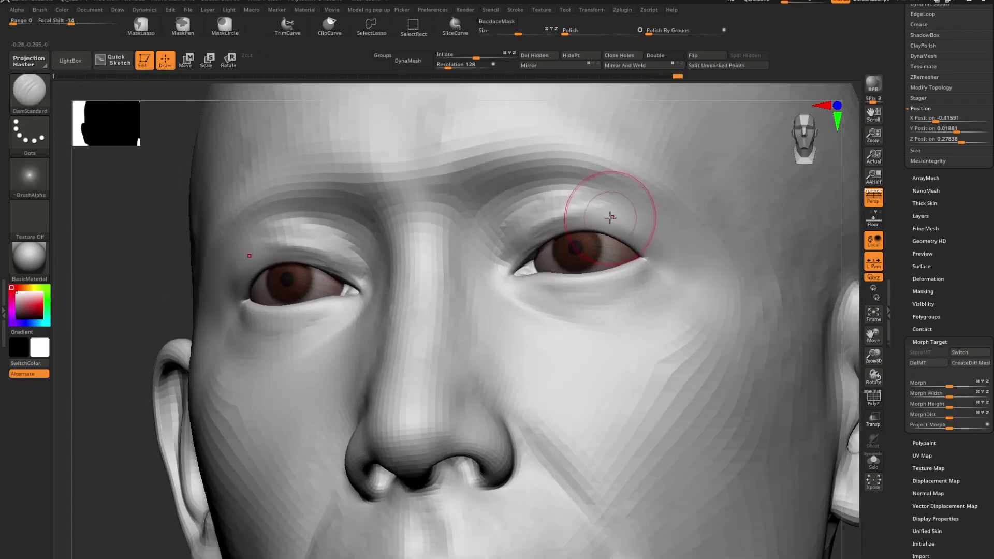
key(shift)
key(space)
drag(604, 202, 600, 202)
key(shift)
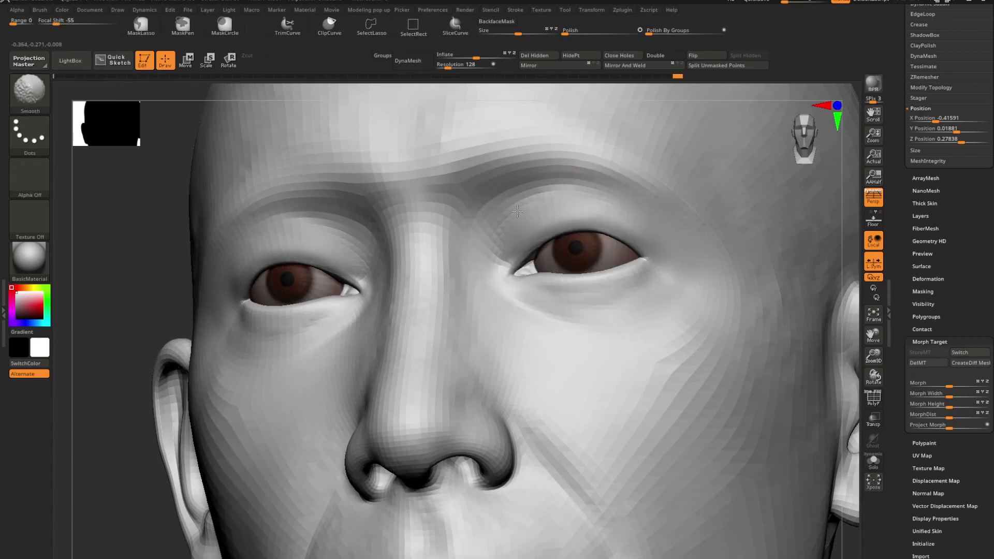
- Switch to the SK_ClayFill brush, then the Standard brush, and reduce its draw size for the area around the eyes
ctrl+right_drag(628, 215, 567, 329)
alt+right_drag(636, 290, 582, 305)
mouse_move(582, 305)
shift+right_down()
mouse_move(568, 302)
mouse_move(641, 326)
shift+right_up()
right_drag(640, 326, 581, 290)
key(b)
key(s)
key(k)
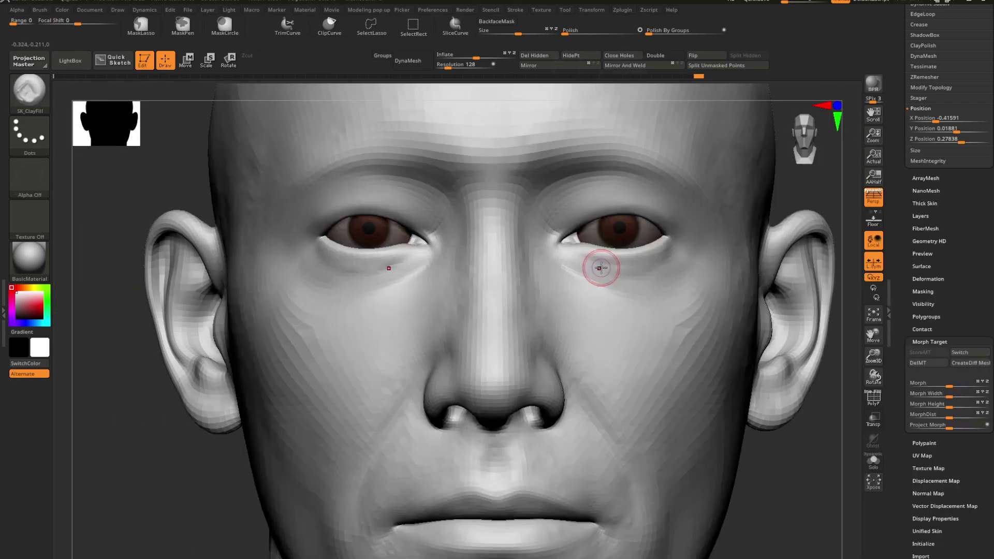
key(b)
key(s)
key(t)
key(space)
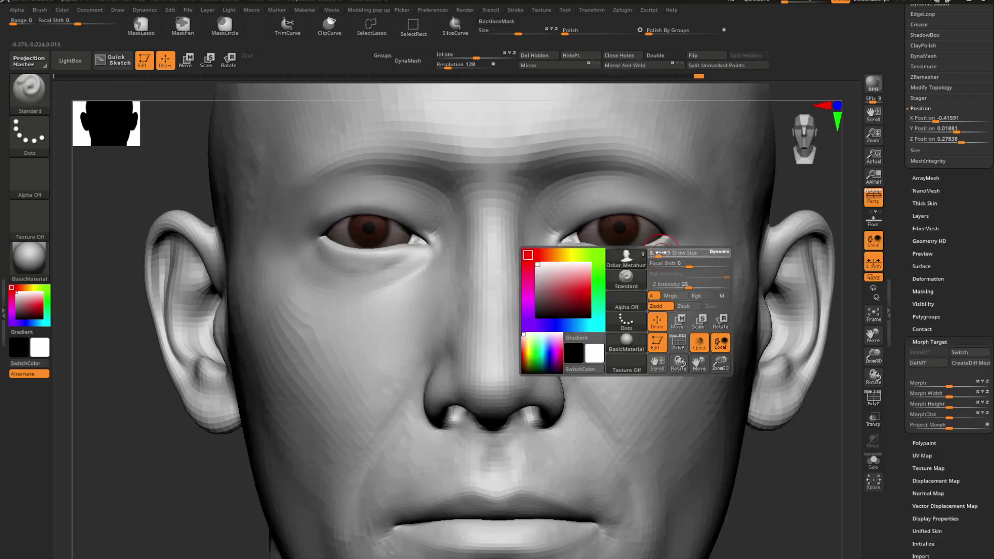
drag(663, 253, 659, 253)
mouse_move(636, 228)
alt+right_down()
mouse_move(632, 260)
mouse_move(619, 253)
mouse_move(654, 226)
alt+right_up()
- Adjust the outer part of the brow ridge with an enlarged Move Topological brush
key(b)
key(m)
key(t)
key(space)
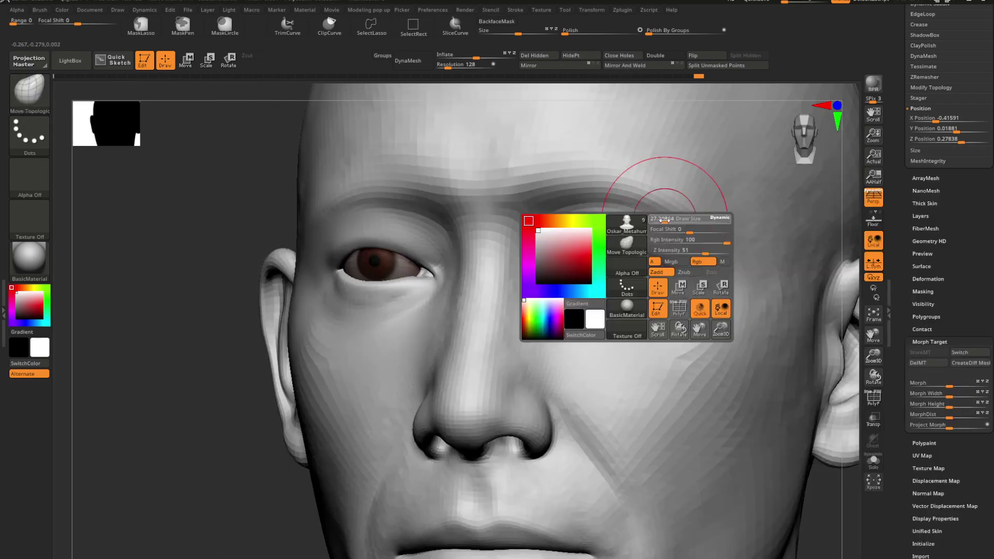
key(space)
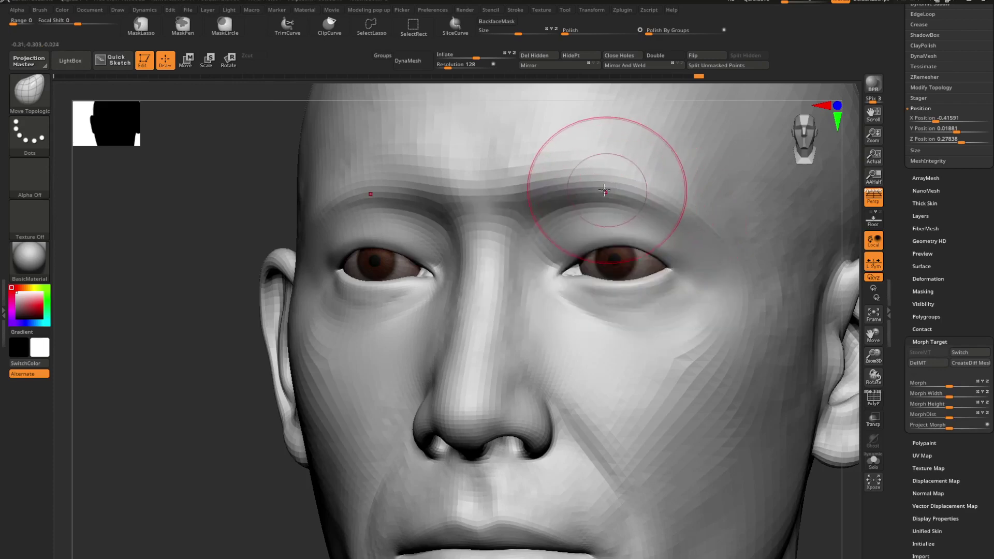
drag(637, 194, 647, 196)
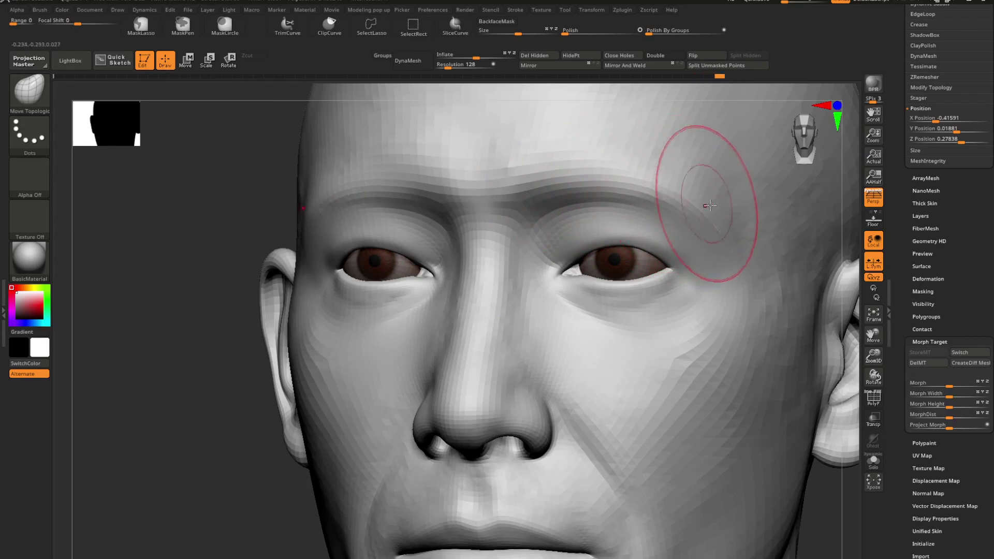
- Smooth the nasolabial creases, the chin and the skin around the mouth corners
mouse_move(710, 205)
right_down()
mouse_move(739, 220)
mouse_move(703, 216)
mouse_move(706, 207)
mouse_move(732, 253)
mouse_move(645, 272)
mouse_move(610, 295)
mouse_move(604, 281)
mouse_move(665, 285)
mouse_move(670, 339)
mouse_move(663, 282)
mouse_move(561, 258)
mouse_move(631, 350)
right_up()
key(b)
key(space)
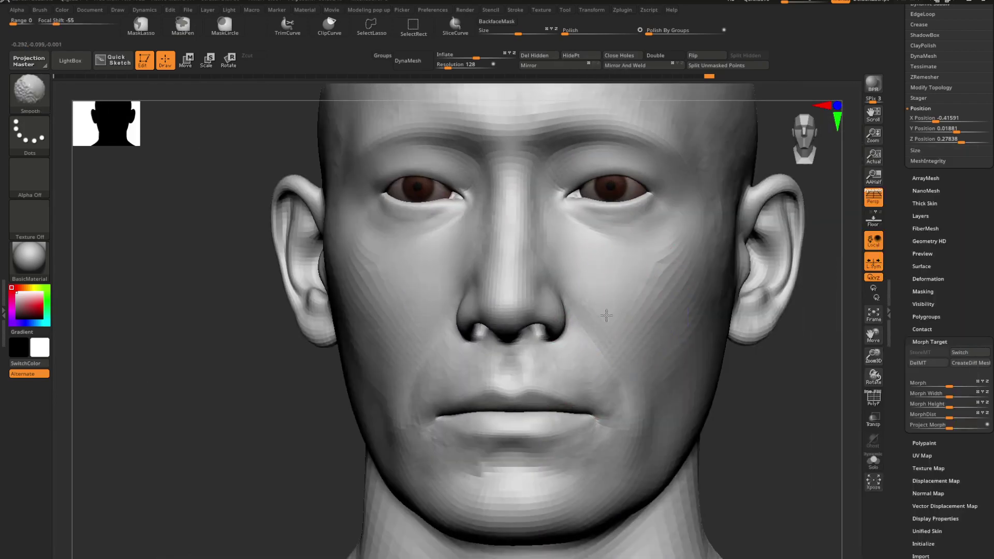
shift+drag(550, 488, 511, 463)
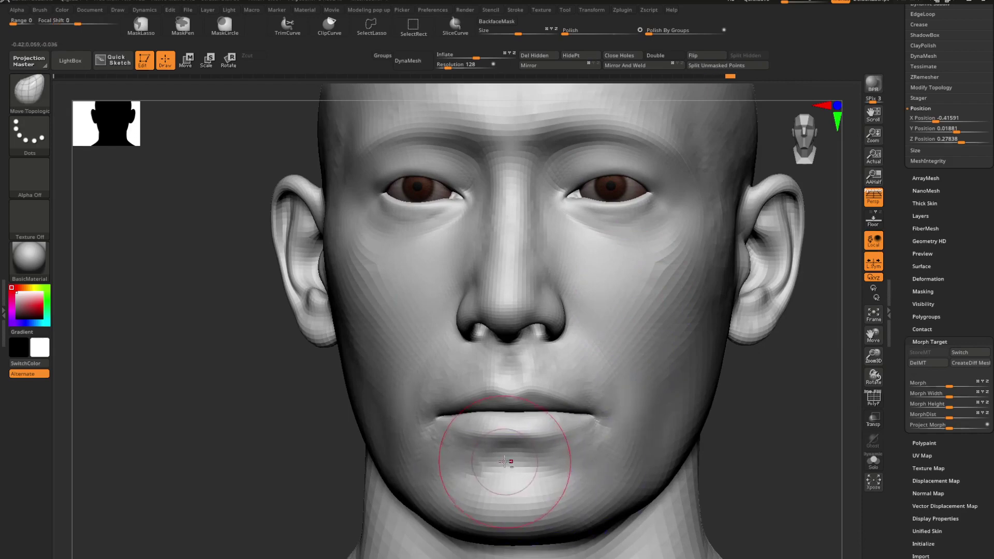
alt+right_drag(511, 462, 545, 383)
shift+drag(545, 385, 588, 395)
right_drag(496, 367, 476, 311)
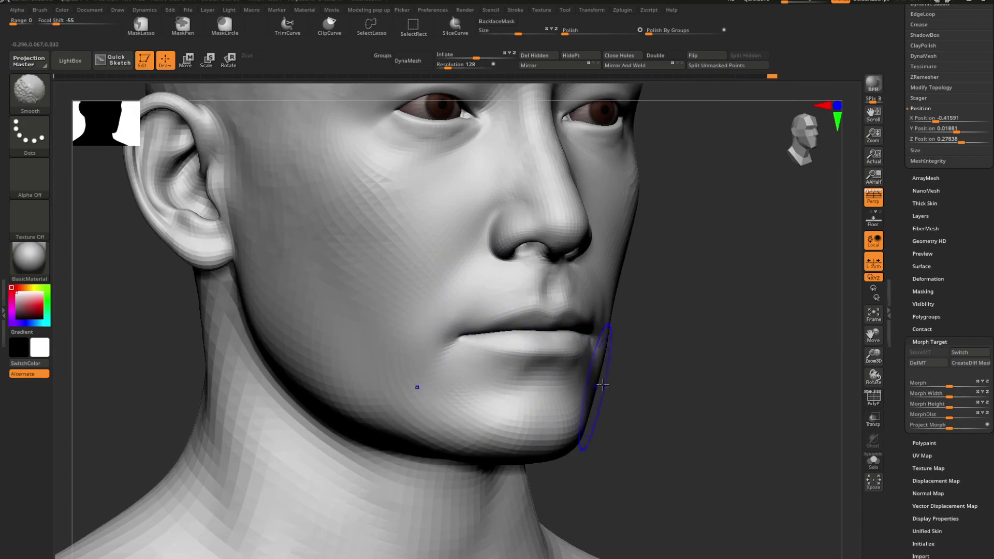
shift+drag(602, 384, 567, 322)
- Reshape the side of the cheek with an enlarged Move Topological brush
mouse_move(571, 294)
alt+right_down()
mouse_move(588, 313)
mouse_move(580, 295)
mouse_move(612, 317)
mouse_move(553, 337)
mouse_move(563, 352)
alt+right_up()
mouse_move(563, 352)
alt+right_down()
mouse_move(533, 370)
mouse_move(530, 342)
alt+right_up()
key(b)
key(m)
key(t)
key(space)
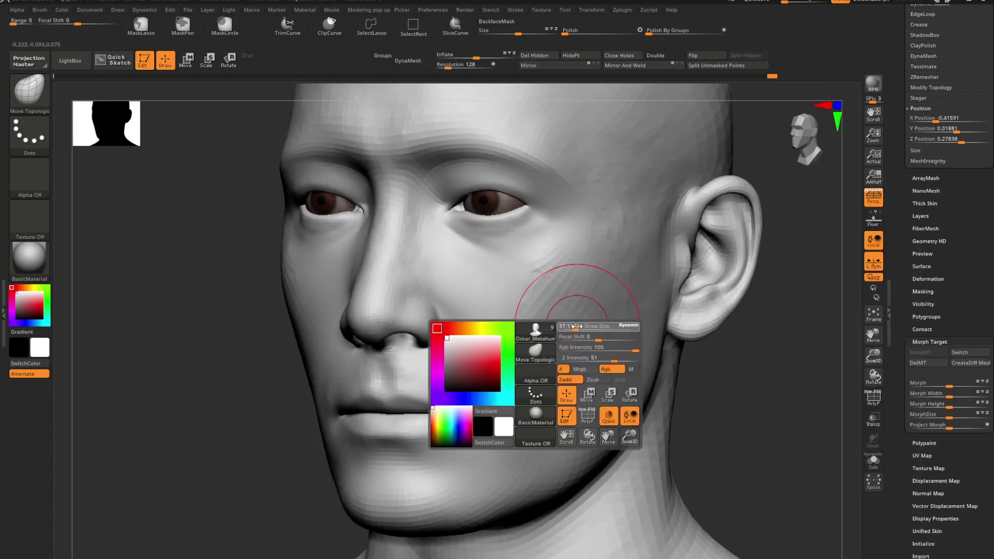
key(space)
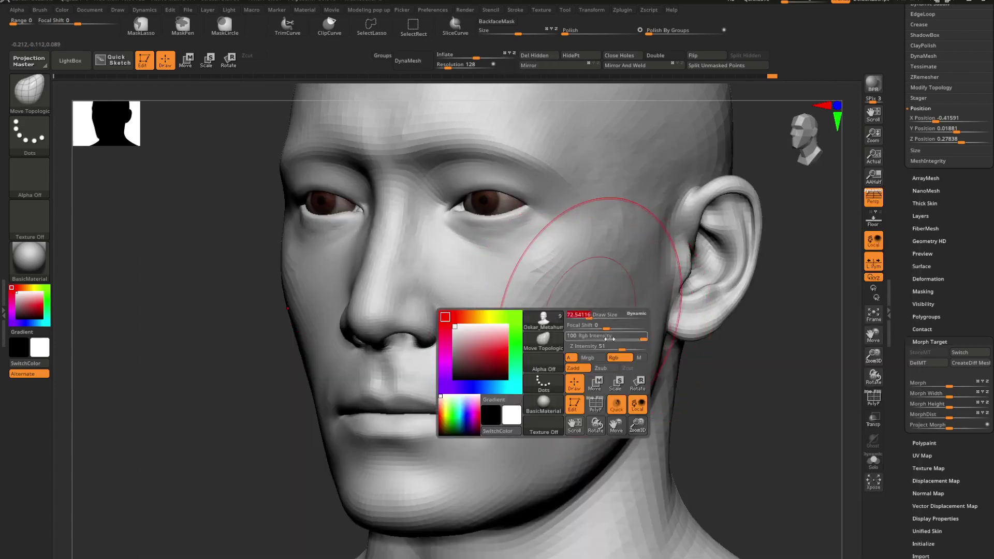
click(617, 357)
key(space)
drag(611, 311, 612, 309)
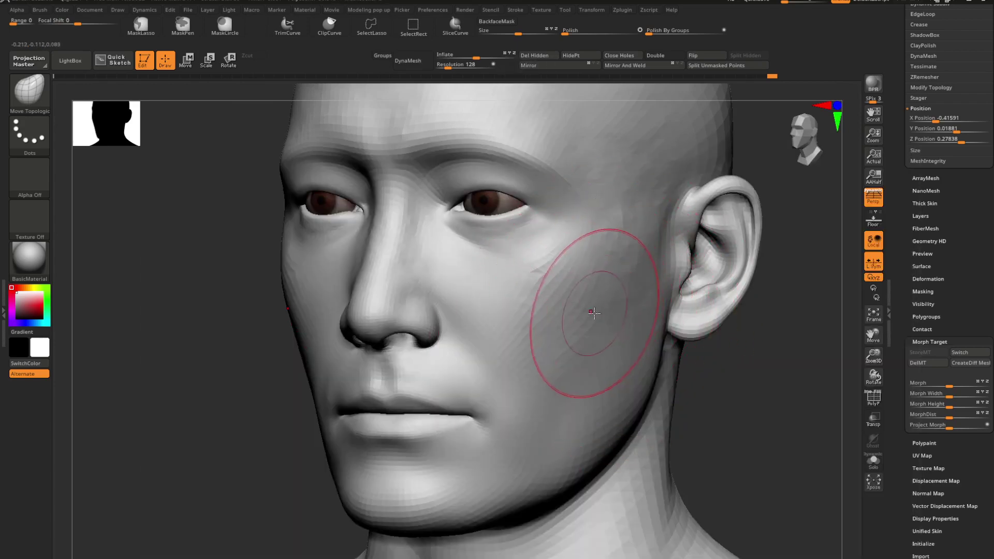
- Smooth the cheek surface, and refine the cheek contour with a resized Move Topological brush
mouse_move(588, 311)
alt+right_down()
mouse_move(564, 326)
mouse_move(541, 314)
alt+right_up()
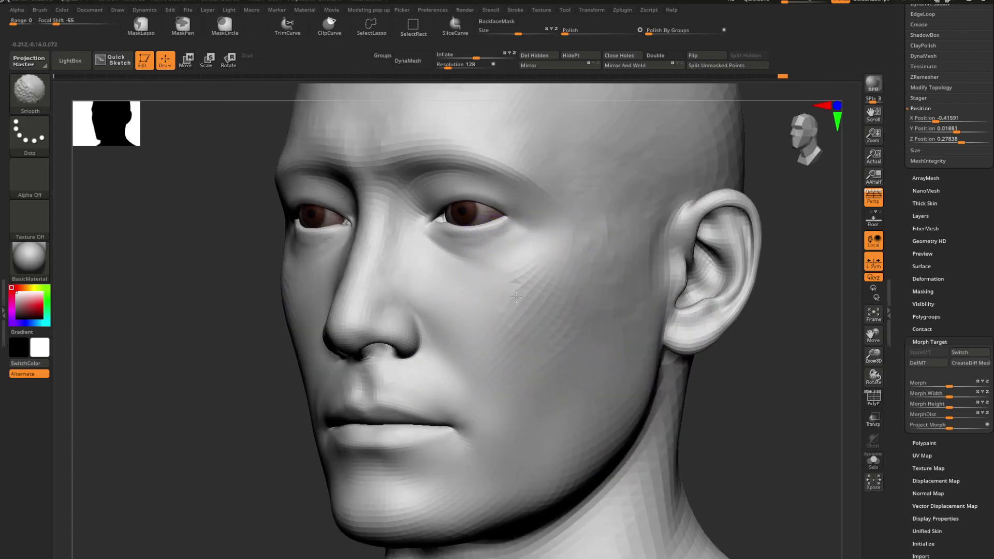
alt+right_drag(527, 349, 574, 337)
key(b)
key(m)
key(t)
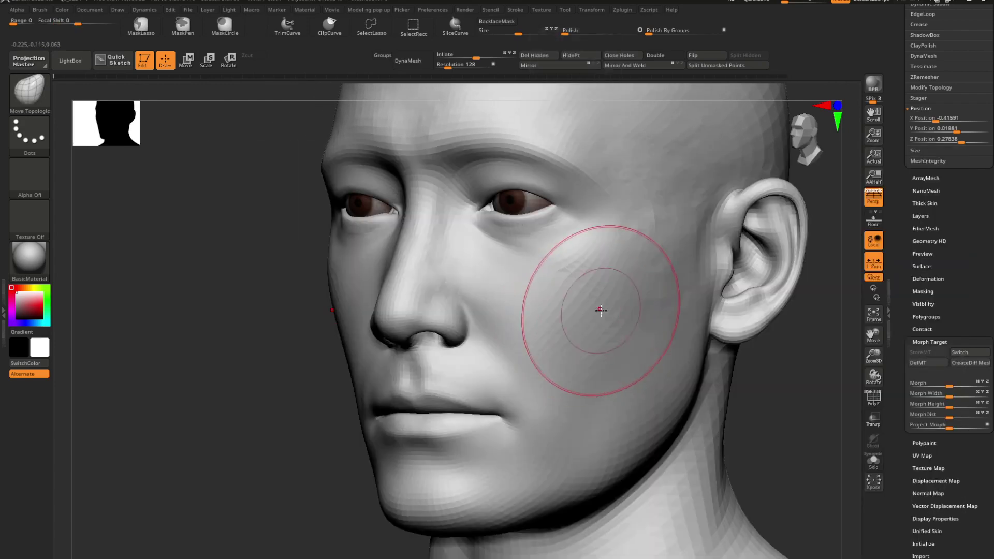
key(space)
mouse_move(600, 309)
mouse_down()
mouse_move(611, 311)
mouse_move(591, 321)
mouse_up()
key(space)
mouse_move(564, 328)
right_down()
mouse_move(583, 318)
mouse_move(574, 290)
mouse_move(573, 319)
mouse_move(565, 303)
right_up()
key(ctrl)
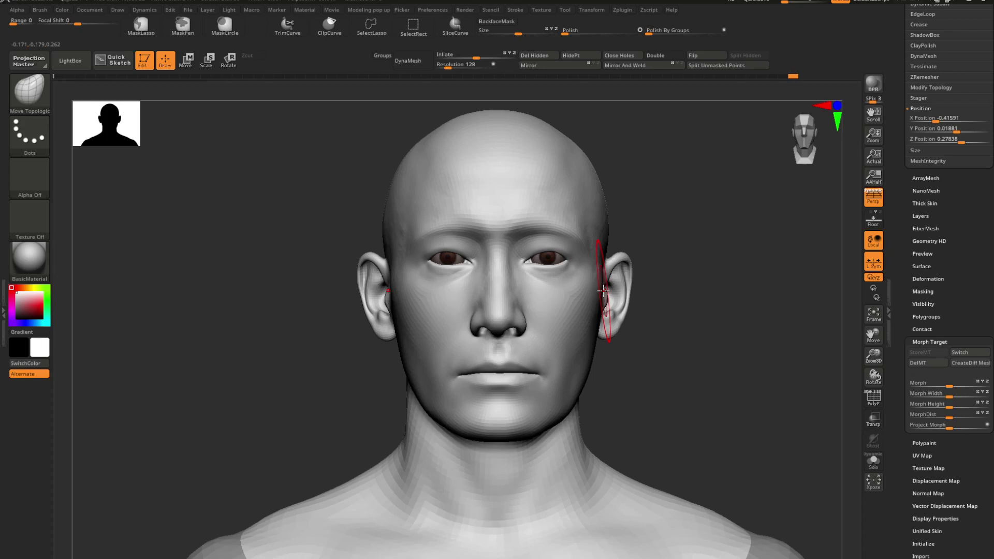
- Adjust the inner brow and forehead transition above the eyes with a resized Move Topological brush
mouse_move(621, 285)
right_down()
mouse_move(571, 350)
mouse_move(583, 319)
mouse_move(628, 276)
right_up()
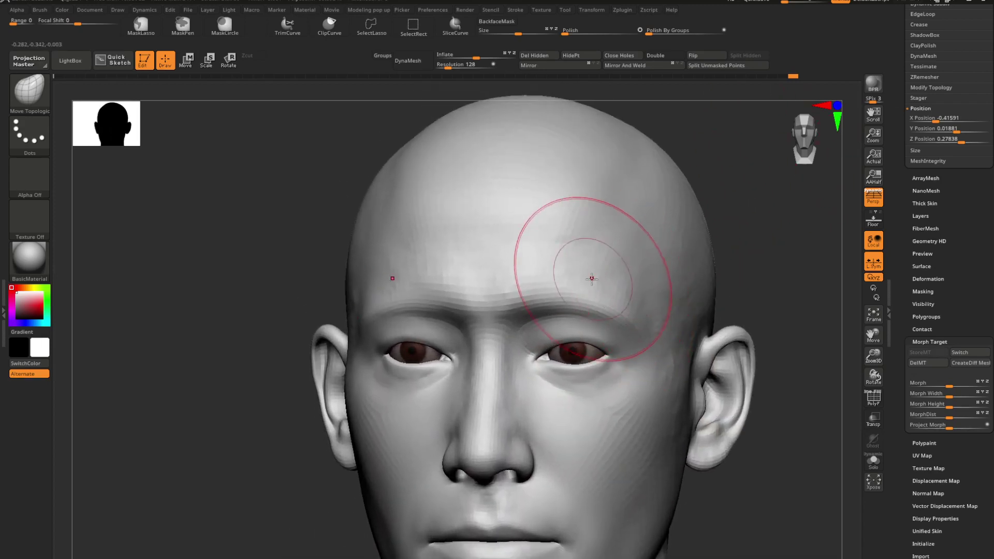
right_drag(553, 282, 478, 285)
right_drag(547, 331, 567, 326)
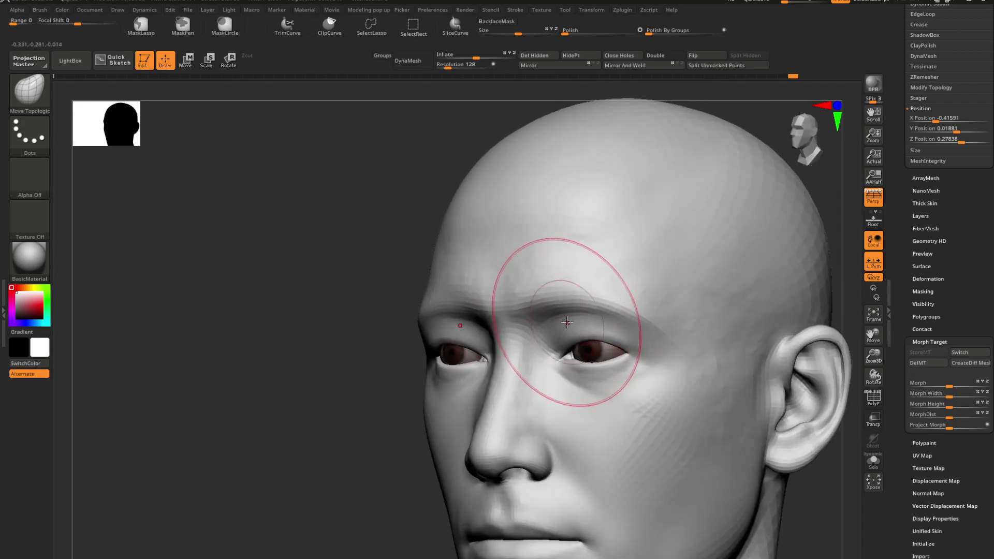
key(space)
mouse_move(567, 322)
mouse_down()
mouse_move(580, 322)
mouse_move(562, 322)
mouse_up()
mouse_move(530, 336)
alt+right_down()
mouse_move(552, 309)
mouse_move(537, 321)
alt+right_up()
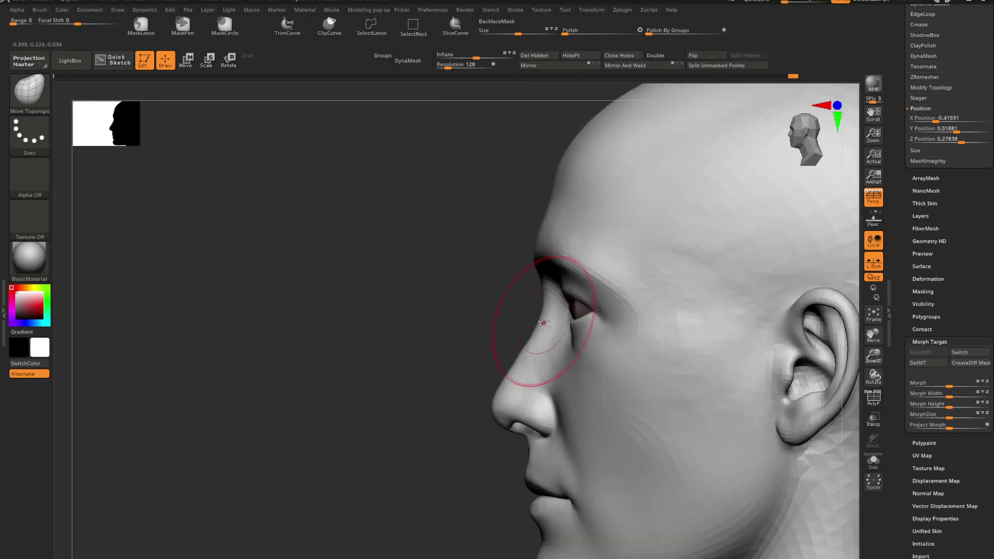
- Refine the nose bridge profile between the eyes with a smaller Move Topological brush
right_click(579, 309)
drag(578, 310, 545, 321)
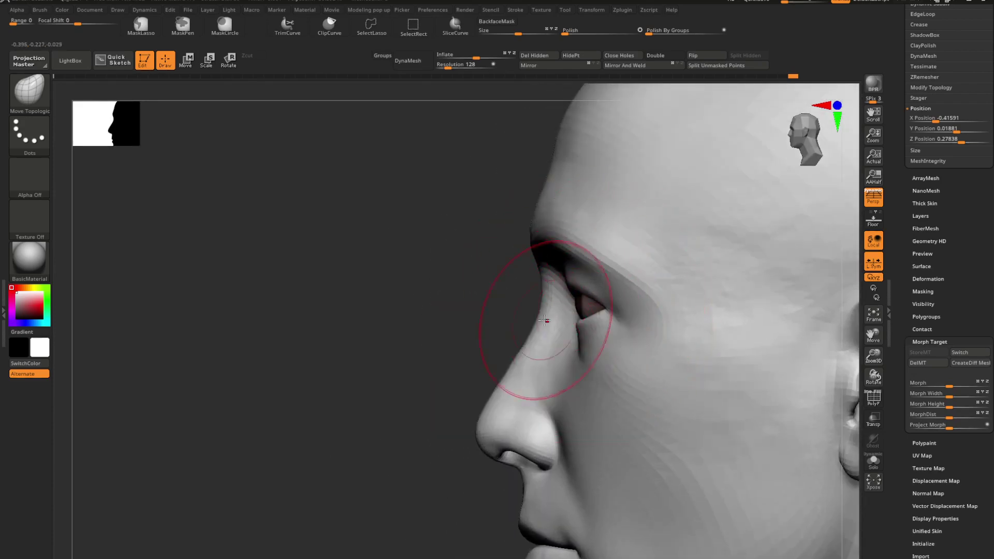
right_drag(540, 311, 566, 315)
right_click(564, 314)
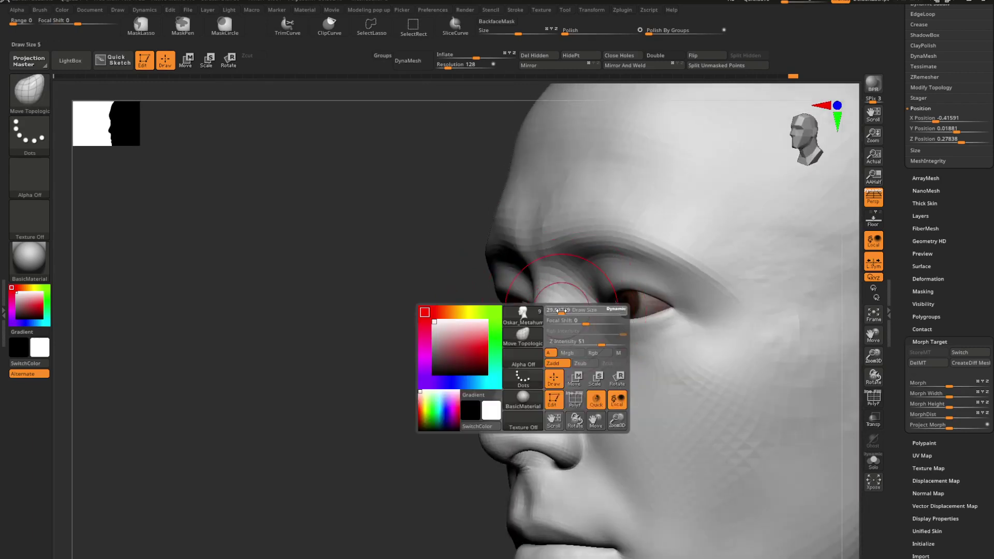
drag(559, 311, 541, 309)
alt+right_drag(541, 334, 524, 304)
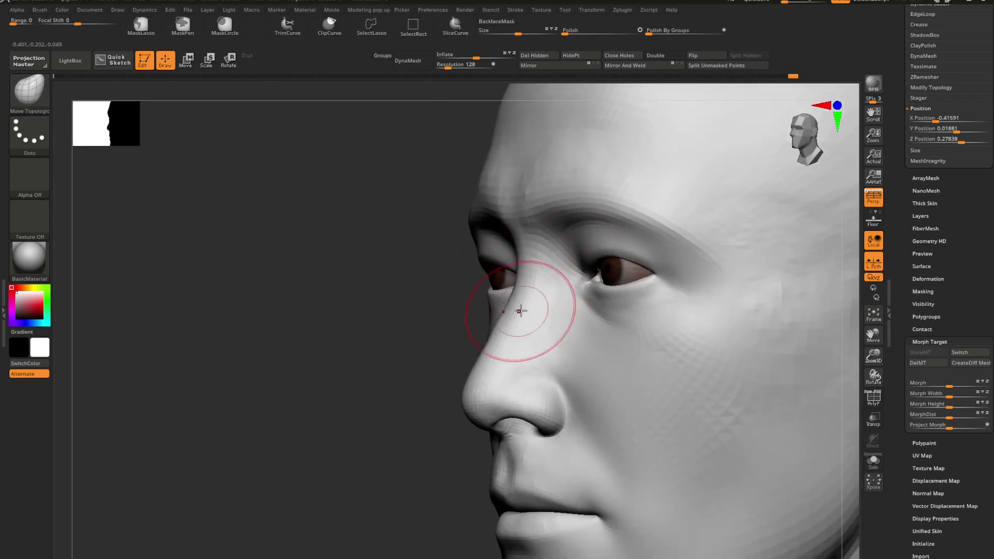
right_click(519, 310)
drag(521, 313, 511, 306)
- Adjust the lower nose and the area around the mouth with an enlarged Move Topological brush
right_drag(512, 301, 559, 353)
mouse_move(559, 352)
ctrl+right_down()
mouse_move(608, 346)
mouse_move(466, 328)
mouse_move(561, 339)
mouse_move(574, 350)
mouse_move(490, 346)
mouse_move(588, 378)
ctrl+right_up()
right_click(587, 329)
drag(554, 363, 547, 359)
mouse_move(530, 352)
right_down()
mouse_move(558, 340)
mouse_move(504, 362)
mouse_move(574, 304)
right_up()
right_click(558, 340)
right_click(574, 306)
drag(601, 329, 628, 329)
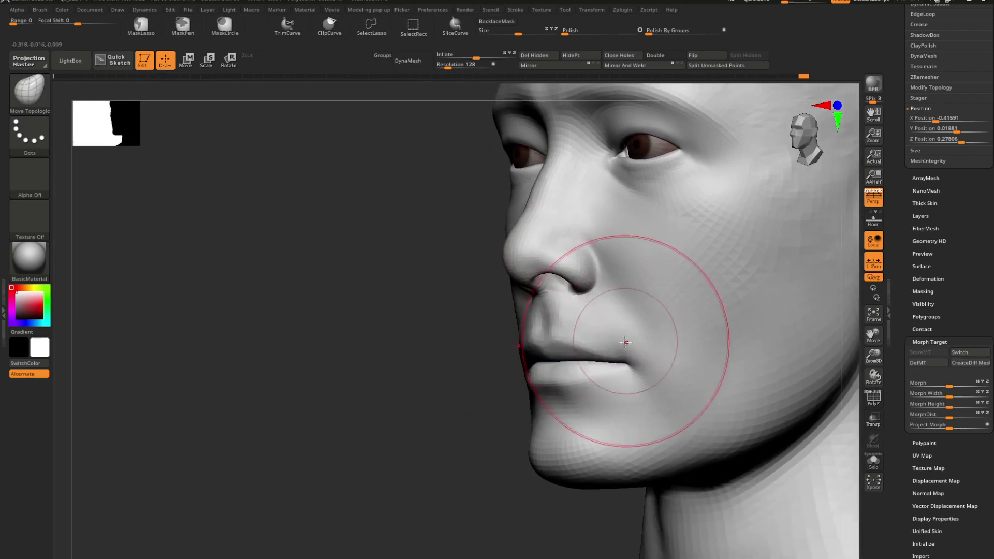
- Sculpt the area around the mouth and below the lower lip with a smaller Standard brush
mouse_move(625, 344)
right_down()
mouse_move(592, 351)
mouse_move(614, 339)
right_up()
key(b)
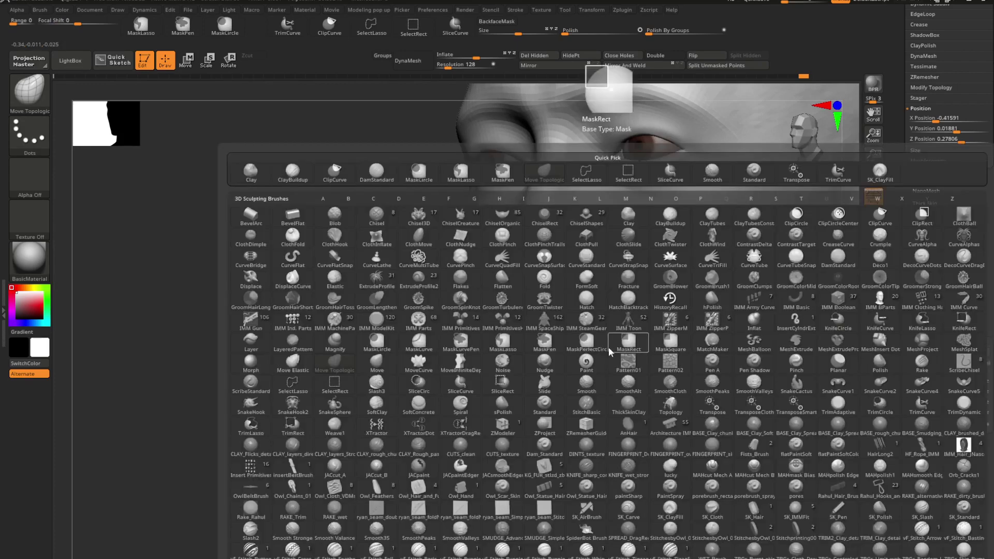
key(s)
key(t)
right_click(616, 346)
drag(614, 342, 592, 345)
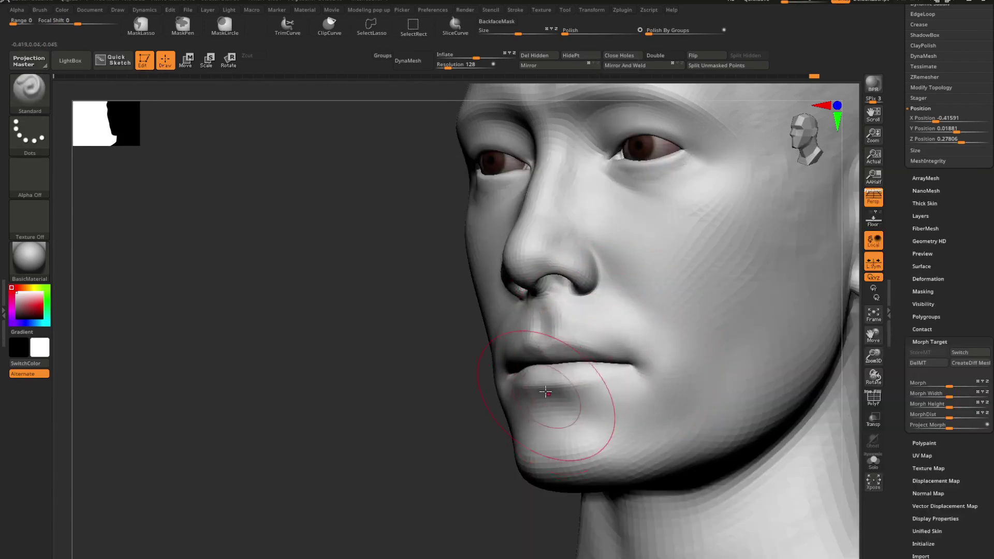
ctrl+right_drag(545, 392, 644, 371)
mouse_move(569, 366)
right_down()
mouse_move(643, 373)
mouse_move(590, 369)
mouse_move(581, 355)
mouse_move(647, 344)
mouse_move(624, 342)
mouse_move(670, 360)
mouse_move(672, 378)
right_up()
key(ctrl)
- Add clay strokes across the cheek and beneath the cheekbone with the Clay brush
mouse_move(680, 317)
alt+right_down()
mouse_move(661, 377)
mouse_move(643, 355)
mouse_move(668, 357)
mouse_move(630, 364)
alt+right_up()
key(b)
key(c)
key(l)
key(space)
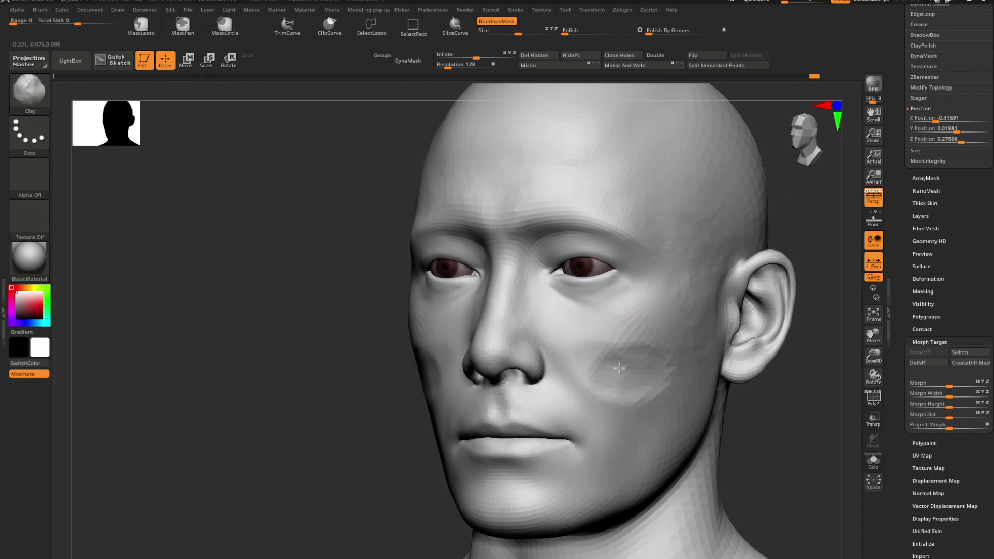
right_drag(638, 374, 568, 327)
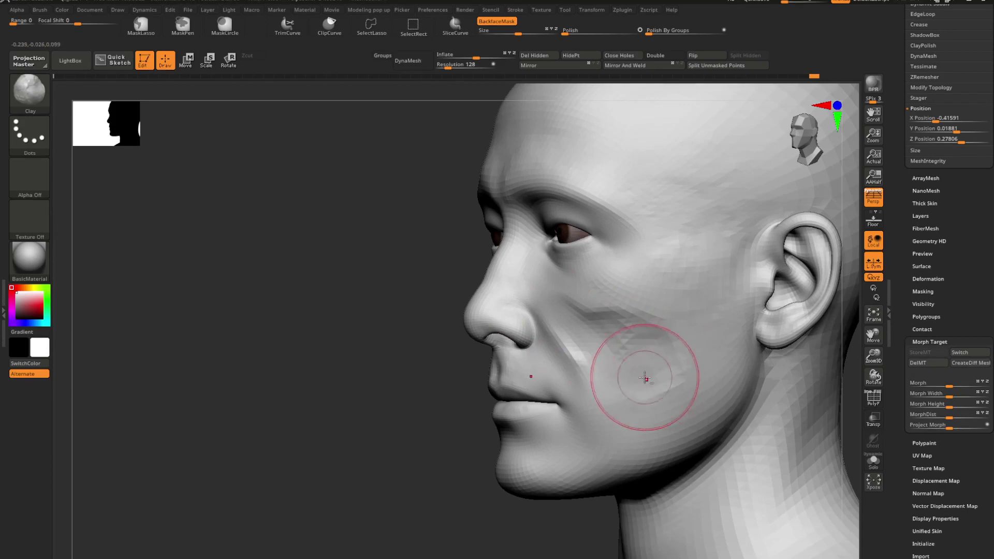
- Smooth the clay strokes on the cheek and beneath the cheekbone
alt+right_drag(644, 377, 645, 350)
right_drag(645, 349, 656, 343)
key(space)
shift+drag(662, 328, 633, 314)
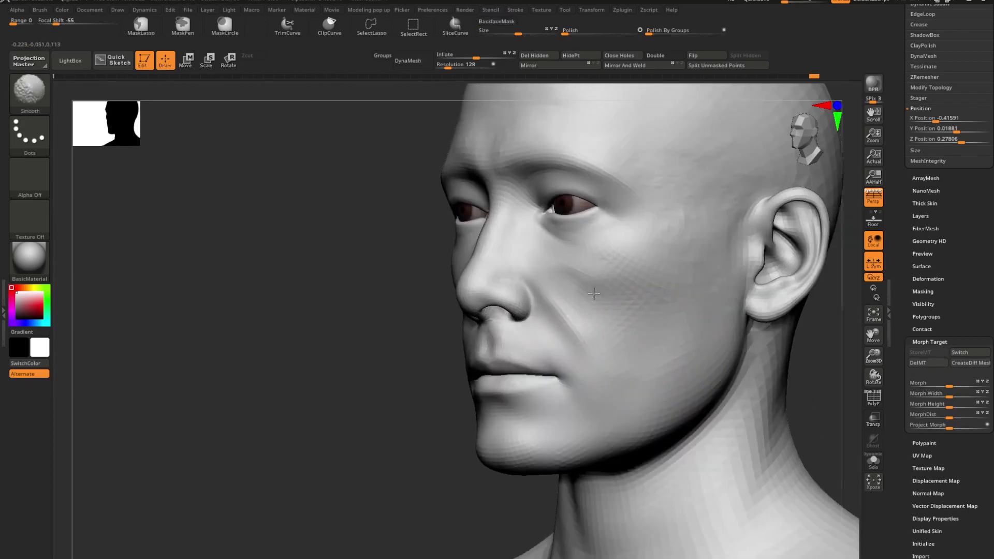
mouse_move(632, 335)
alt+right_down()
mouse_move(595, 344)
mouse_move(593, 313)
alt+right_up()
mouse_move(593, 314)
right_down()
mouse_move(623, 313)
mouse_move(595, 321)
mouse_move(670, 370)
mouse_move(653, 382)
mouse_move(542, 348)
right_up()
- Refine the forms below the mouth and around the chin with a resized Standard brush
key(b)
key(s)
key(t)
key(space)
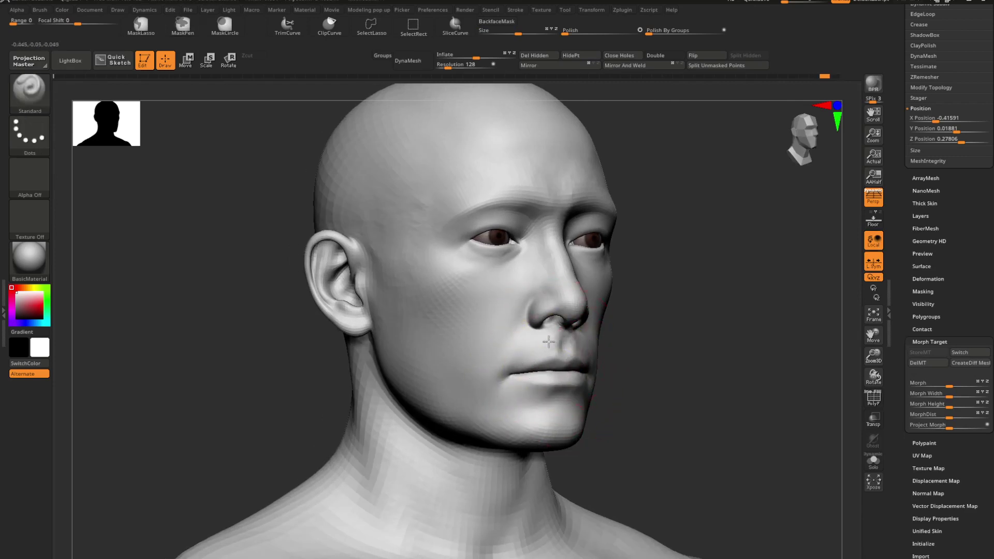
drag(545, 387, 564, 390)
mouse_move(656, 384)
right_down()
mouse_move(614, 381)
mouse_move(611, 359)
mouse_move(624, 369)
mouse_move(593, 359)
mouse_move(615, 401)
right_up()
right_drag(673, 383, 638, 380)
- Adjust the mouth corners with a resized Move Topological brush
key(b)
key(m)
key(t)
key(space)
drag(678, 363, 678, 363)
mouse_move(677, 364)
ctrl+right_down()
mouse_move(672, 409)
mouse_move(632, 366)
ctrl+right_up()
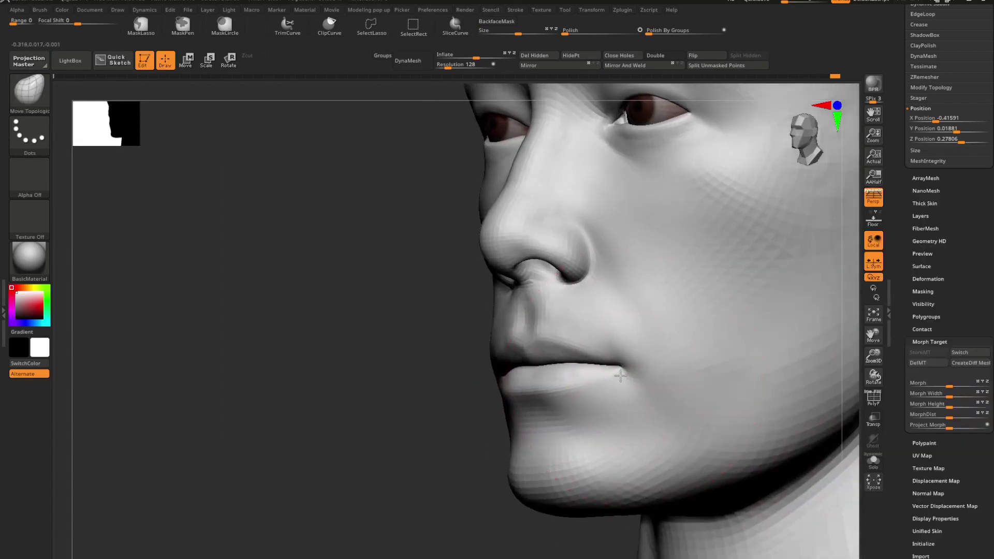
drag(613, 372, 614, 370)
- Reshape the outer corners of the eyes with a resized Move Topological brush
ctrl+right_drag(639, 372, 626, 337)
mouse_move(626, 336)
right_down()
mouse_move(647, 357)
mouse_move(581, 353)
mouse_move(579, 326)
mouse_move(585, 346)
mouse_move(577, 339)
mouse_move(585, 353)
mouse_move(750, 439)
mouse_move(593, 322)
right_up()
mouse_move(592, 322)
ctrl+right_down()
mouse_move(668, 362)
mouse_move(610, 344)
mouse_move(644, 362)
ctrl+right_up()
key(b)
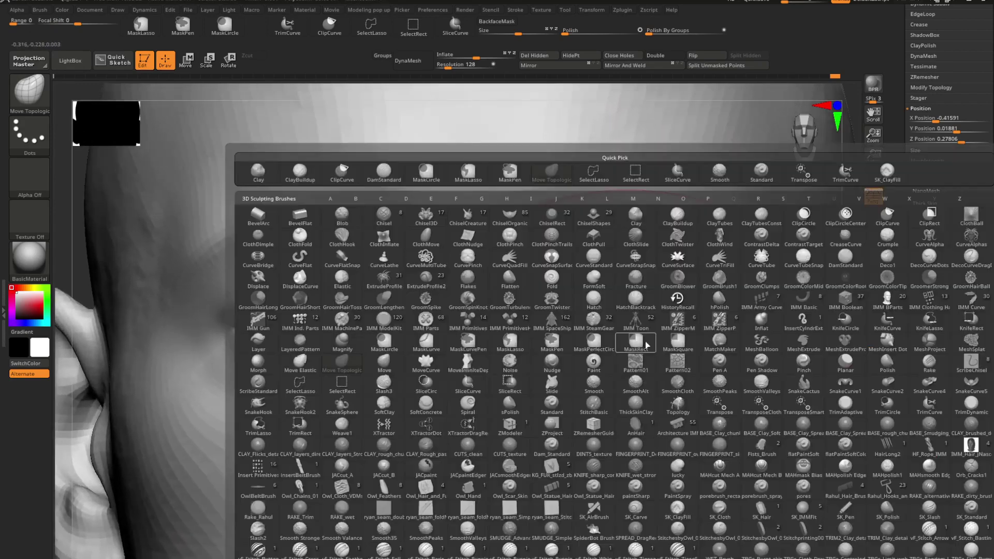
key(m)
key(t)
key(space)
mouse_move(703, 326)
mouse_down()
mouse_move(683, 327)
mouse_move(697, 320)
mouse_move(656, 304)
mouse_up()
- Refine the eyelids near the outer eye corners with the Move Topological brush, resizing it again
key(b)
key(m)
key(t)
key(space)
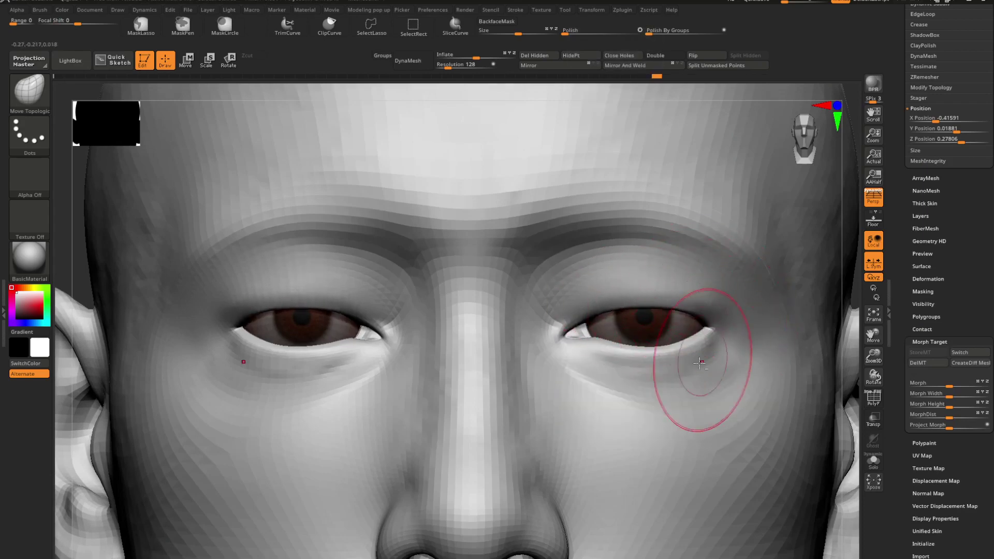
key(f)
right_drag(698, 362, 616, 350)
right_drag(747, 473, 709, 456)
alt+right_drag(414, 331, 691, 370)
ctrl+right_drag(688, 300, 696, 321)
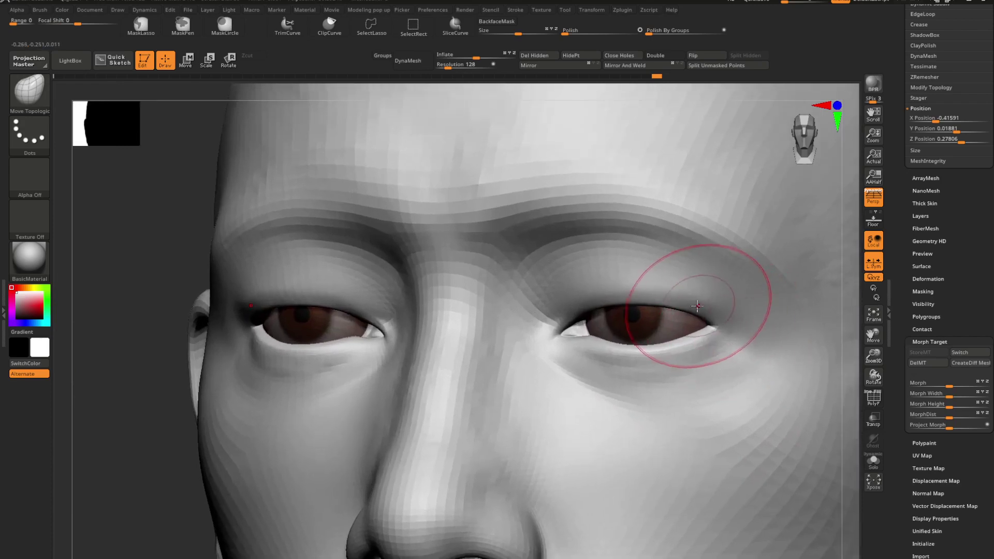
- Carve the upper eyelid crease beneath the brow with the DamStandard brush, undoing the first stroke and repeating it with a smaller brush
key(b)
key(d)
key(s)
key(space)
drag(724, 288, 725, 288)
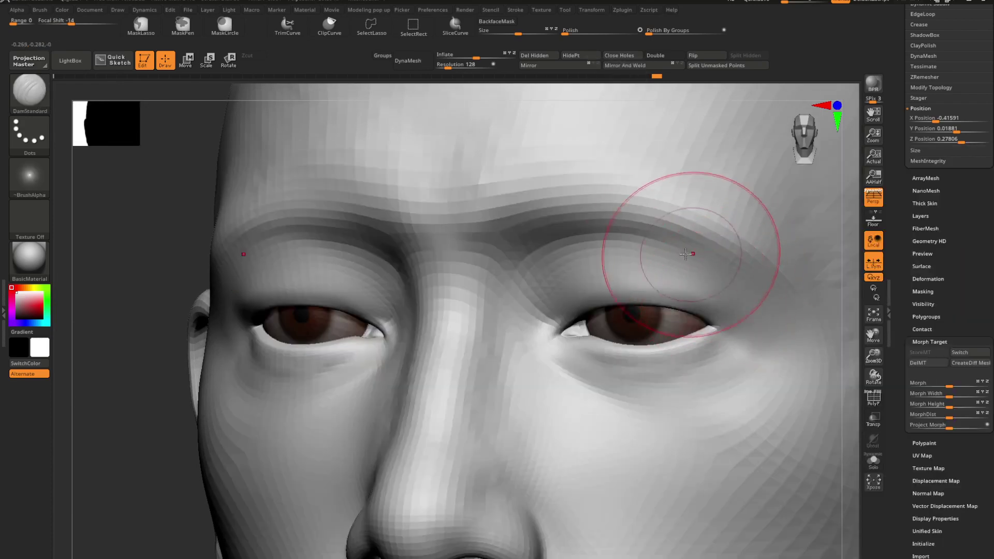
mouse_move(593, 249)
mouse_down()
mouse_move(558, 261)
mouse_move(533, 304)
mouse_up()
right_drag(611, 280, 609, 264)
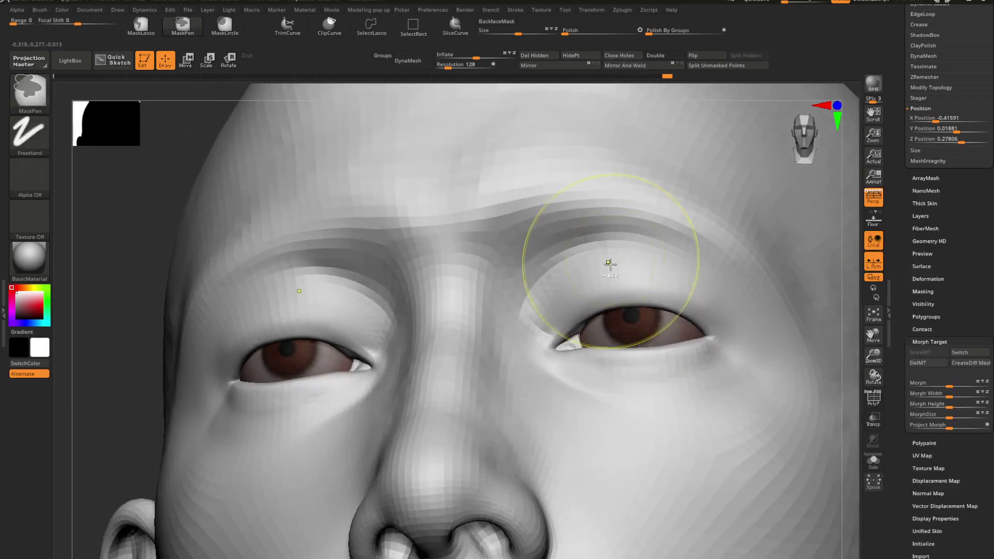
key(ctrl+z)
key(space)
drag(620, 265, 617, 265)
drag(543, 282, 664, 238)
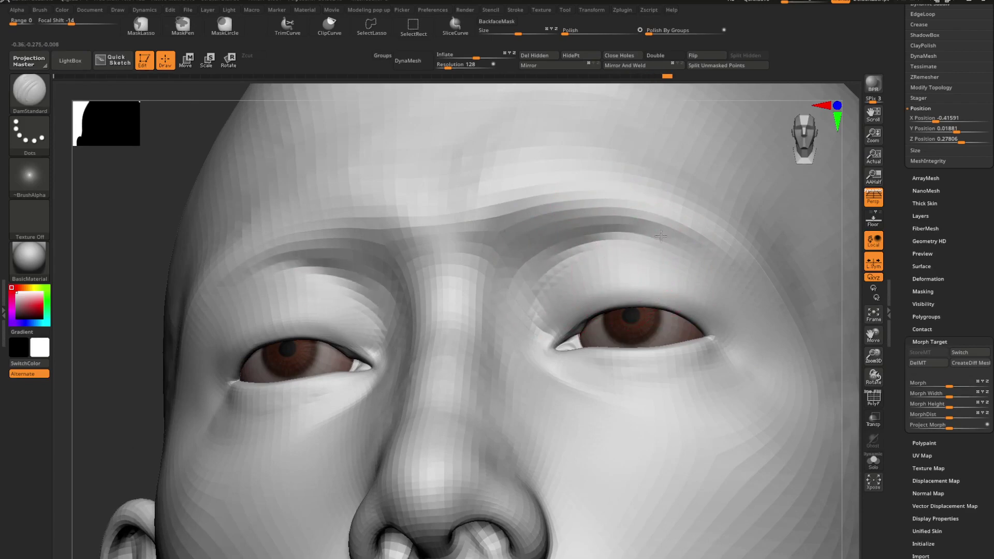
mouse_move(664, 238)
right_down()
mouse_move(703, 284)
mouse_move(595, 253)
right_up()
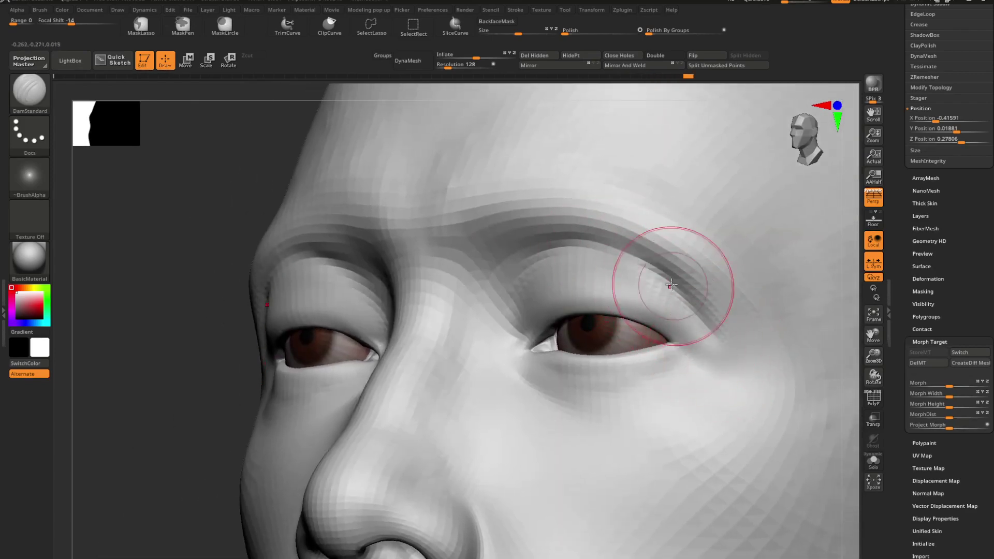
- Smooth the carved creases on the upper eyelids and switch to the Standard brush
shift+drag(746, 356, 750, 341)
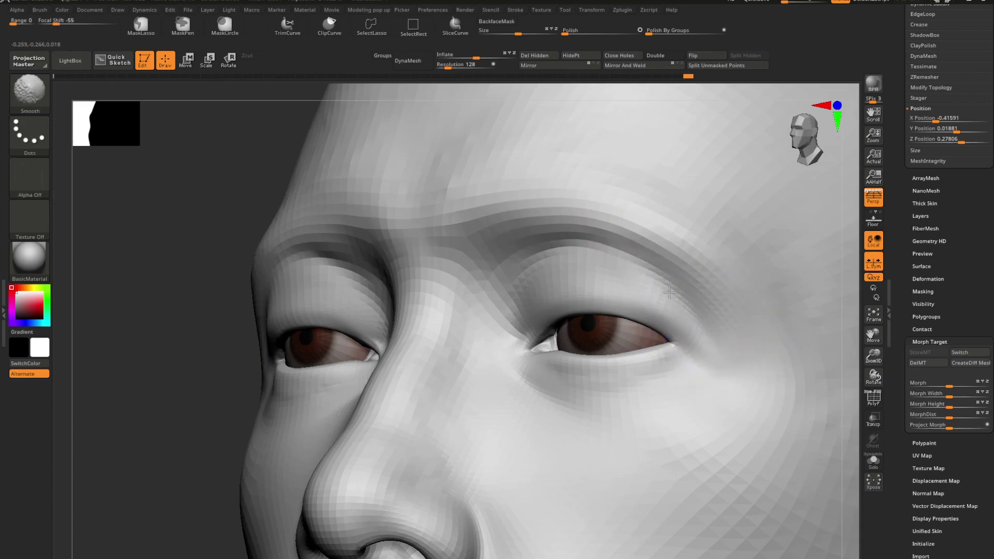
mouse_move(718, 350)
right_down()
mouse_move(714, 311)
mouse_move(719, 347)
mouse_move(643, 346)
mouse_move(648, 319)
right_up()
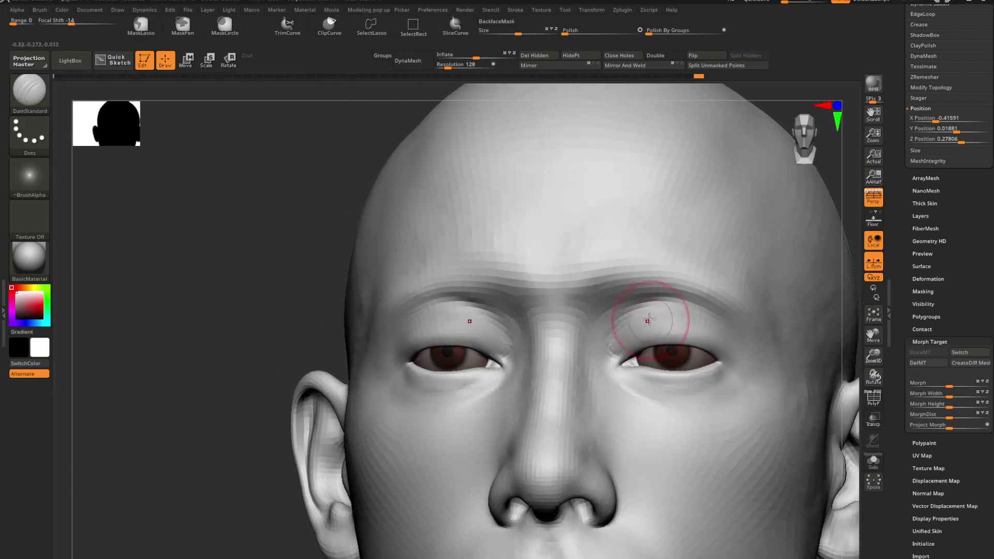
key(b)
key(s)
key(t)
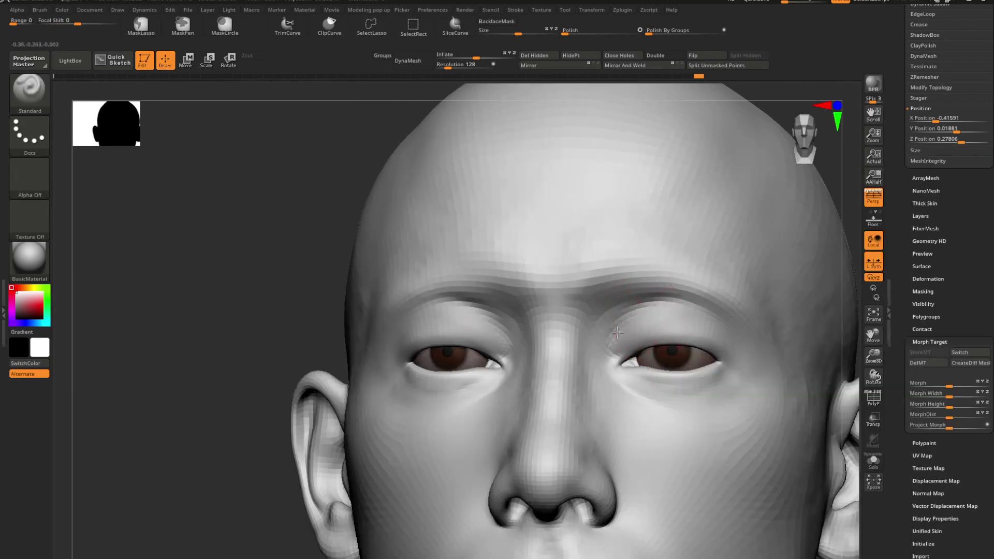
shift+drag(651, 312, 608, 336)
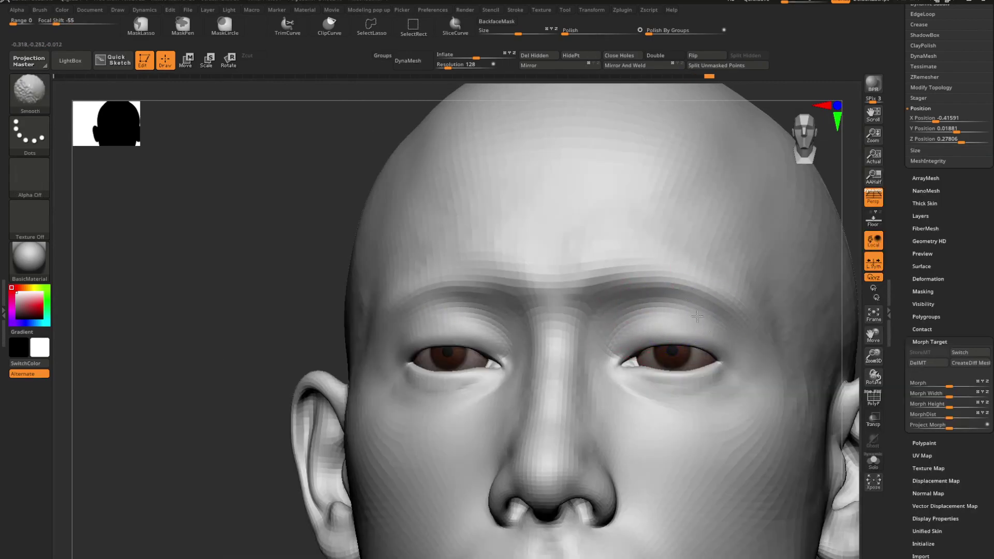
- Adjust the nose and the neighbouring cheek with an enlarged Move Topological brush
mouse_move(743, 358)
ctrl+right_down()
mouse_move(739, 331)
mouse_move(696, 366)
mouse_move(655, 341)
ctrl+right_up()
mouse_move(654, 341)
ctrl+right_down()
mouse_move(636, 370)
mouse_move(619, 344)
mouse_move(600, 340)
mouse_move(604, 368)
ctrl+right_up()
right_drag(604, 369, 597, 339)
key(b)
key(m)
key(t)
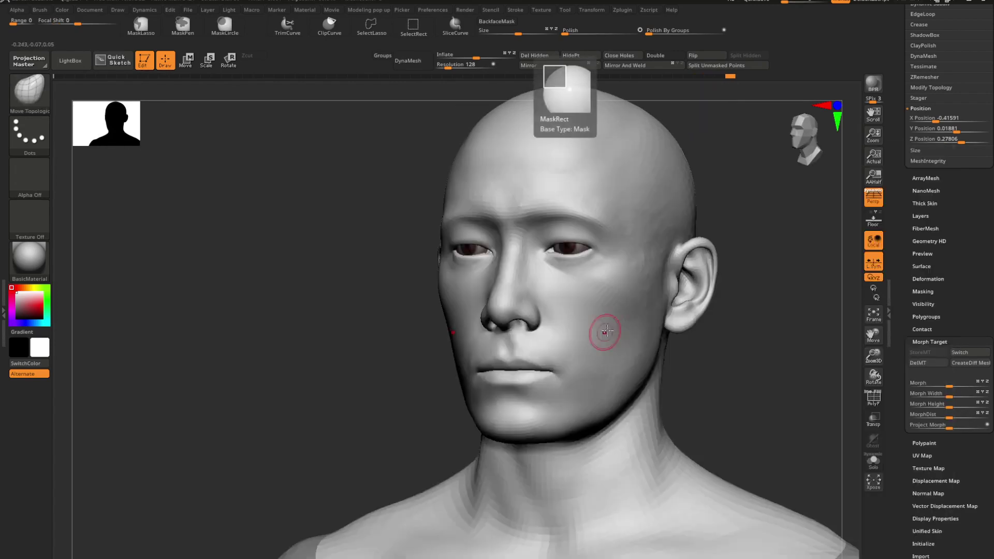
key(space)
drag(616, 325, 627, 325)
key(space)
drag(559, 324, 575, 324)
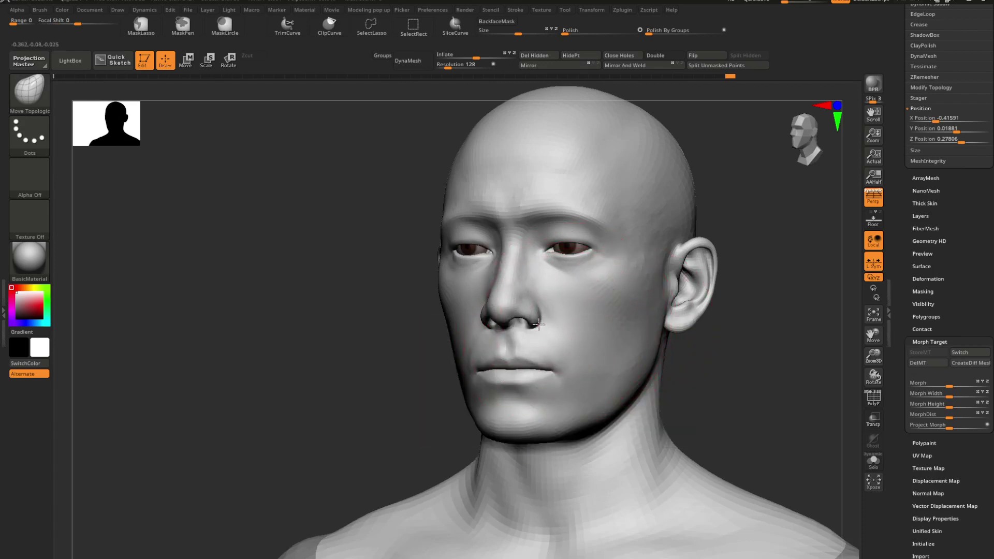
key(space)
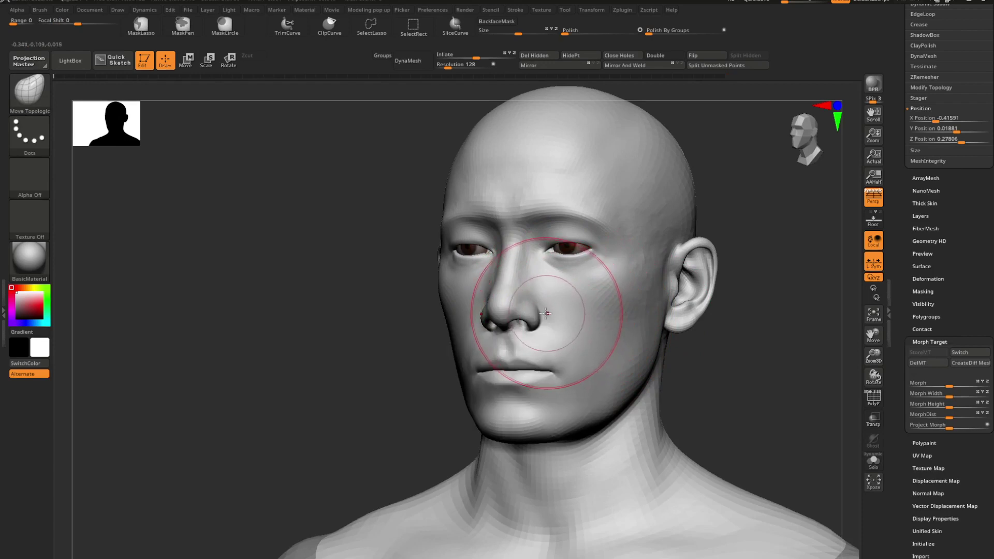
key(space)
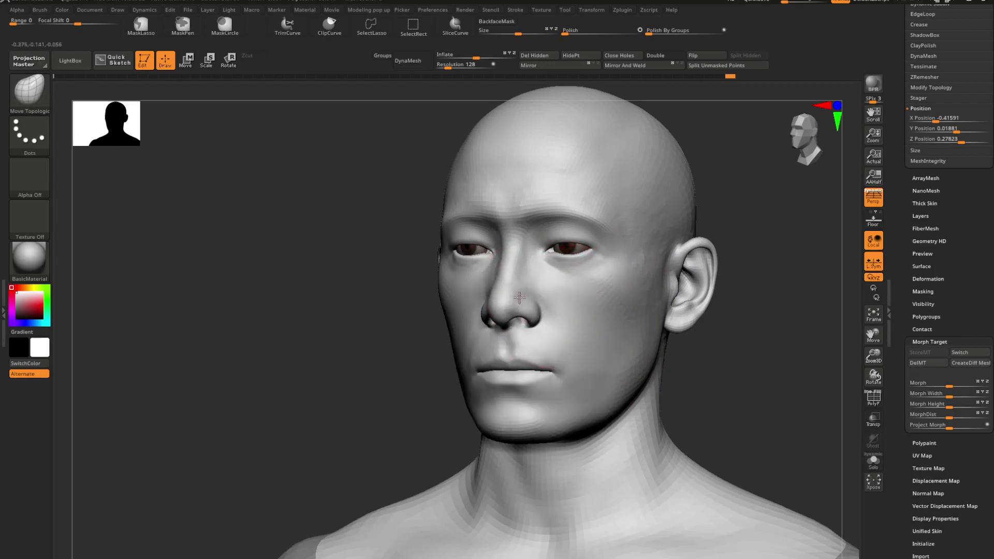
- Undo the last nose adjustment and refine the nose tip in profile with the Move Topological brush
right_drag(506, 304, 440, 306)
key(ctrl+z)
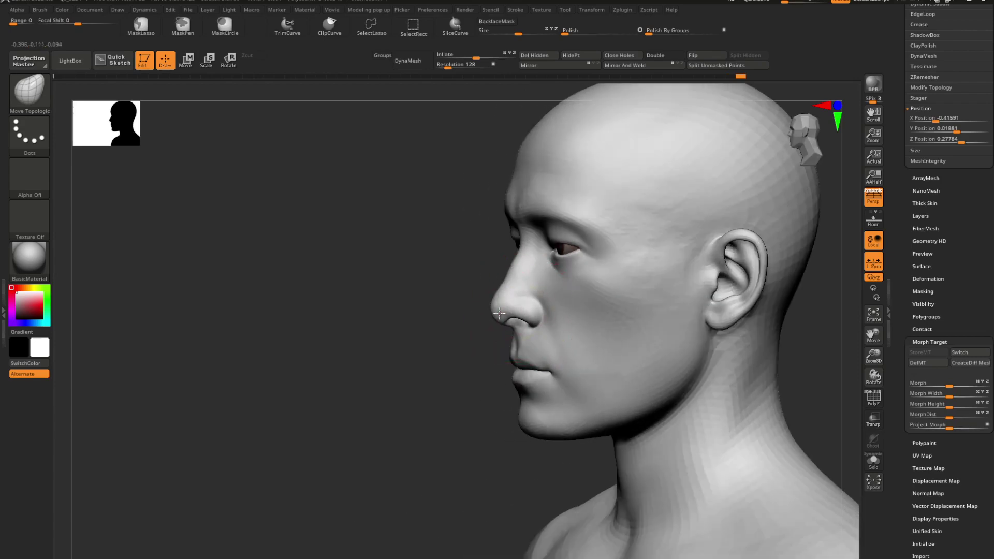
right_drag(518, 309, 656, 314)
key(space)
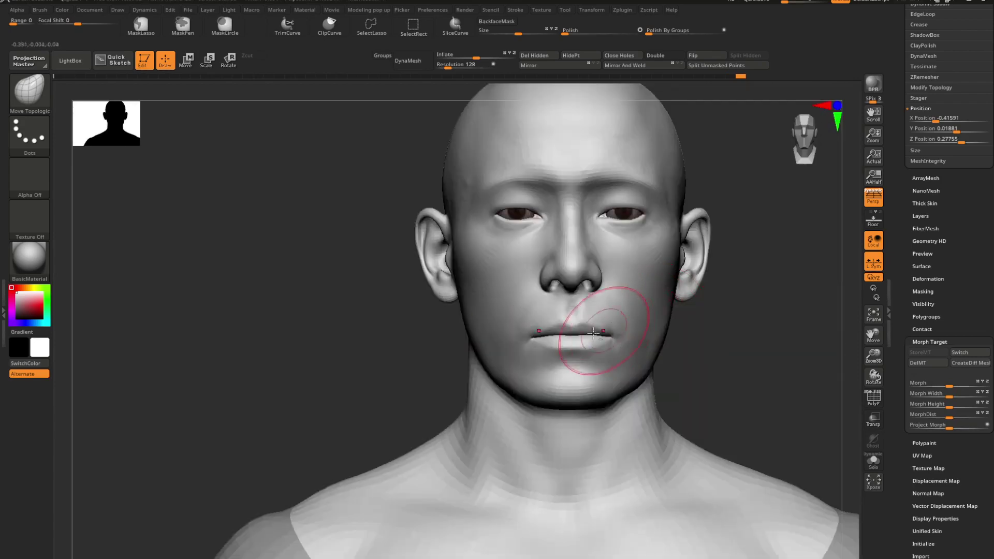
- Sculpt the cheek and mouth corner areas with the Standard brush, adjusting its size
ctrl+right_drag(604, 332, 604, 328)
key(b)
key(s)
key(t)
key(space)
key(space)
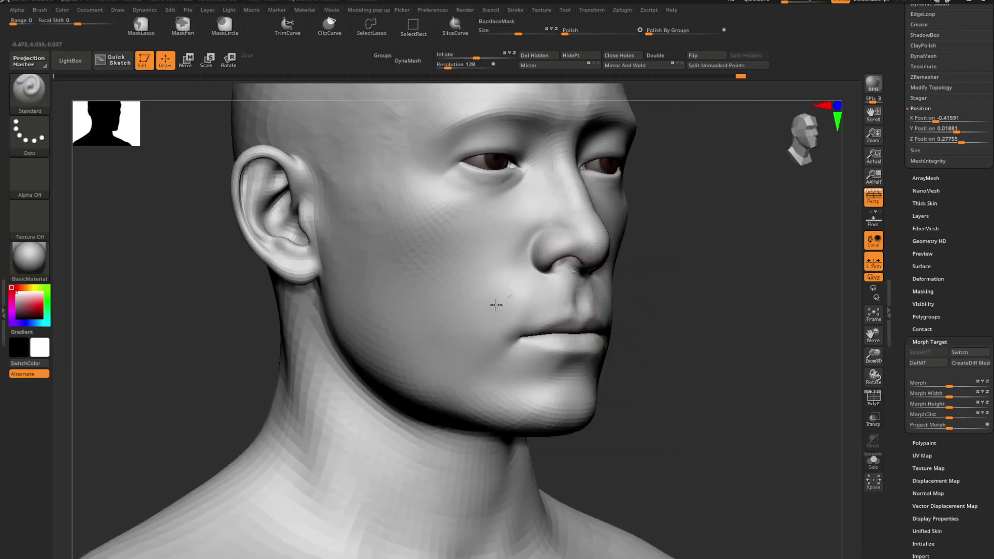
mouse_move(562, 354)
right_down()
mouse_move(659, 326)
mouse_move(697, 340)
mouse_move(627, 360)
mouse_move(598, 344)
mouse_move(581, 357)
right_up()
key(space)
key(space)
drag(593, 355, 594, 356)
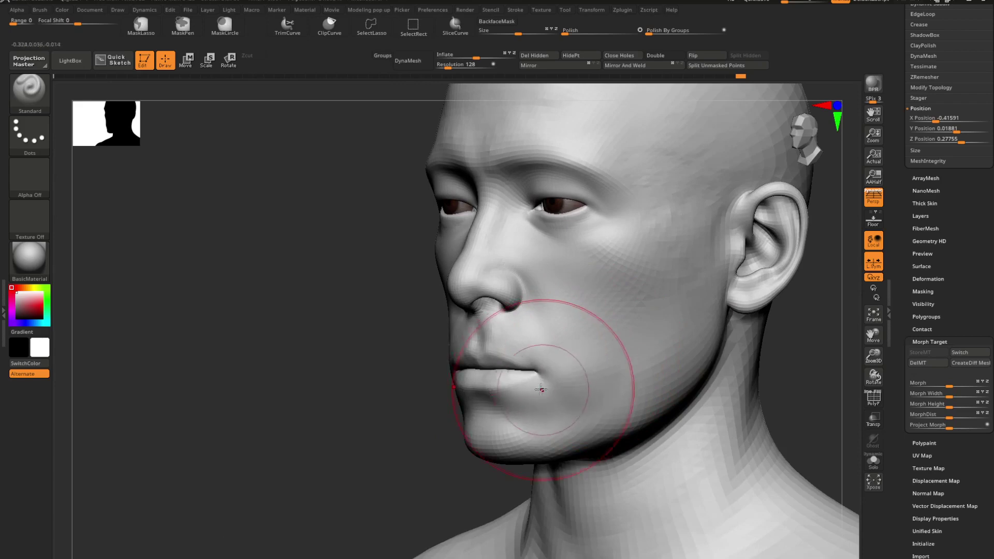
- Reshape the mouth corners and the surrounding lower face with a resized Move Topological brush
right_drag(540, 389, 561, 393)
key(m)
key(t)
key(space)
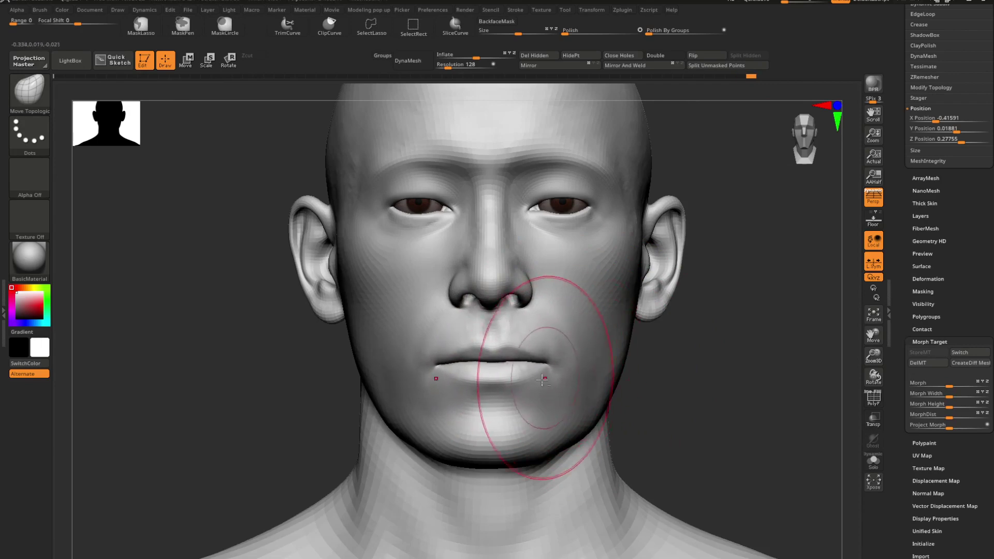
ctrl+right_drag(542, 380, 510, 357)
mouse_move(510, 357)
right_down()
mouse_move(539, 361)
mouse_move(536, 380)
mouse_move(551, 382)
mouse_move(444, 379)
mouse_move(532, 347)
right_up()
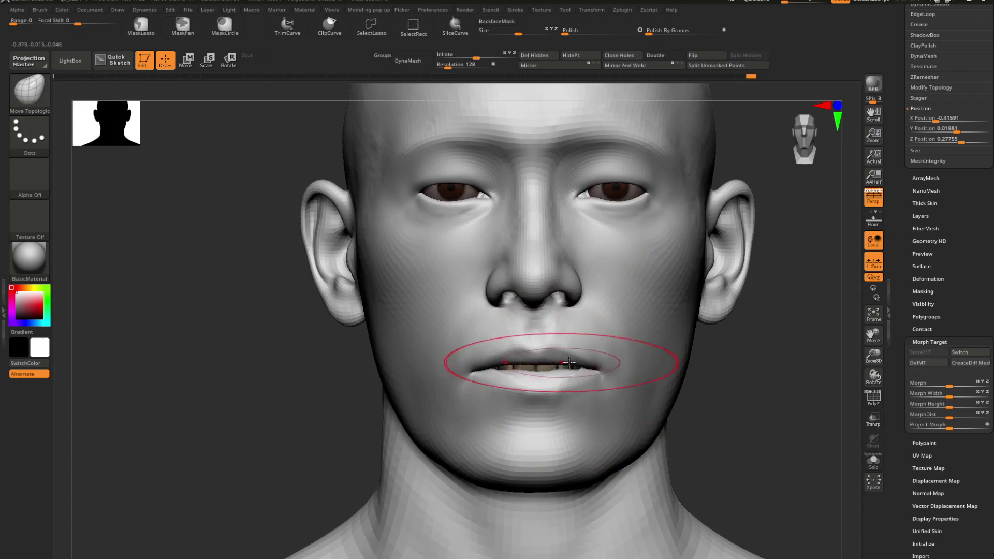
- Isolate the head mesh, undo the last lip change and bring the lips together with a smaller Move Topological brush
key(alt+s)
key(d)
key(shift+d)
key(ctrl+z)
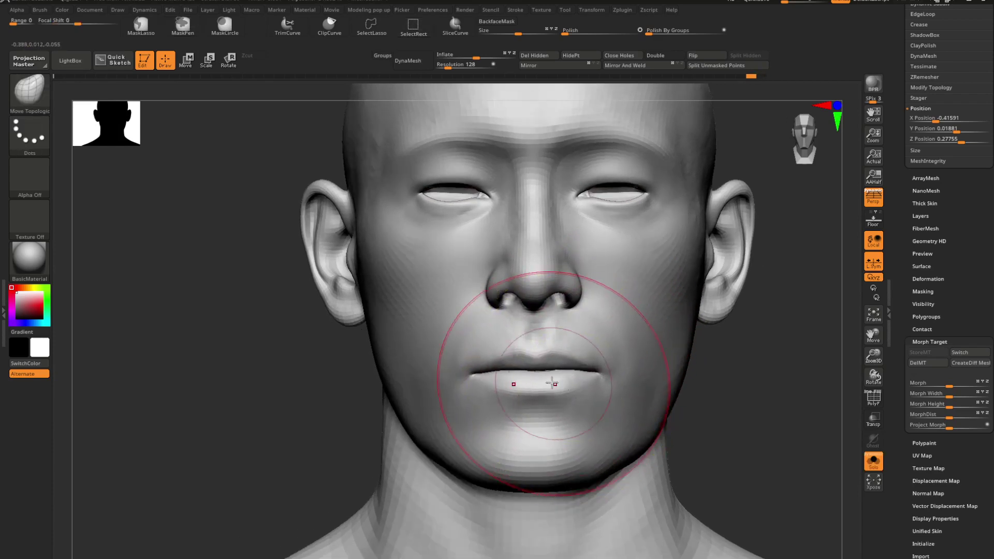
key(ctrl)
key(space)
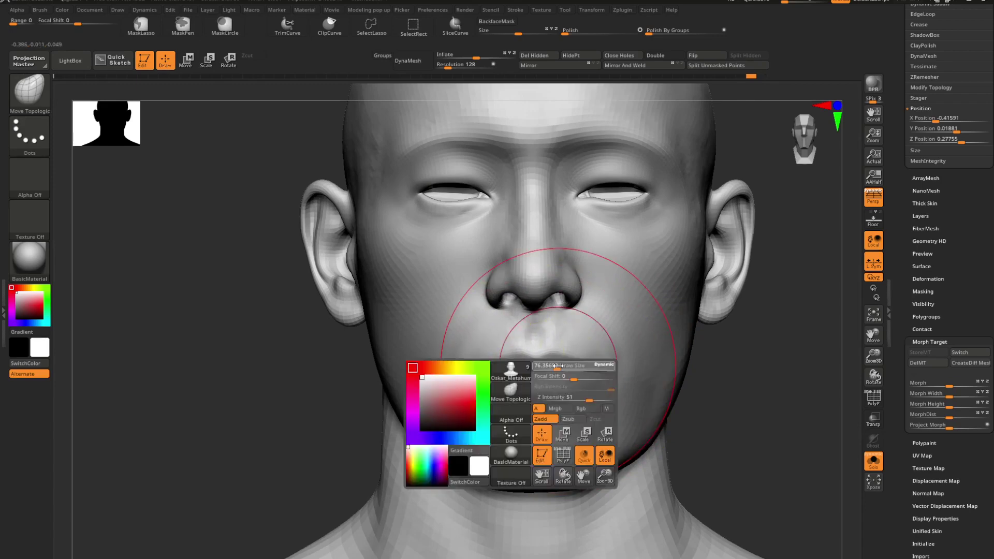
drag(555, 366, 539, 367)
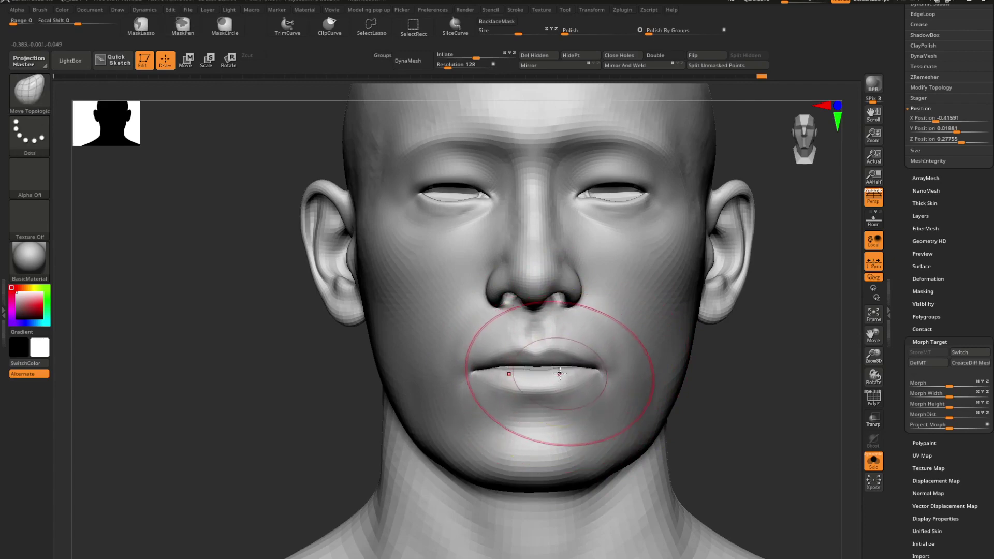
key(space)
- Refine the centre of the upper lip from several angles and show the other subtools again
right_drag(501, 374, 552, 377)
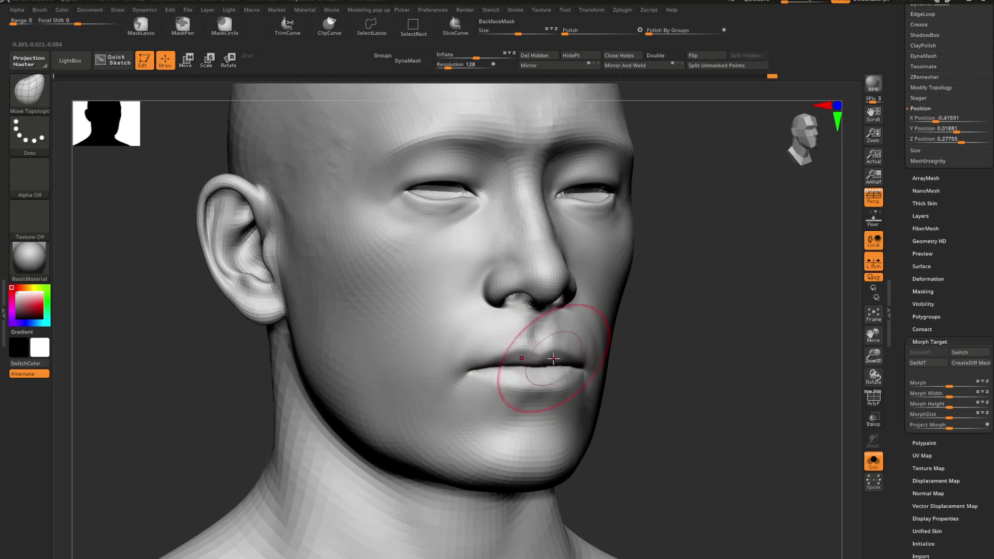
shift+right_drag(553, 358, 512, 359)
ctrl+right_drag(553, 359, 553, 321)
click(873, 461)
- Smooth the surface along the temple and outer brow
ctrl+right_drag(603, 366, 580, 337)
mouse_move(559, 363)
right_down()
mouse_move(607, 363)
mouse_move(599, 387)
mouse_move(587, 328)
mouse_move(623, 296)
mouse_move(601, 290)
mouse_move(592, 305)
mouse_move(616, 396)
right_up()
shift+drag(683, 300, 637, 237)
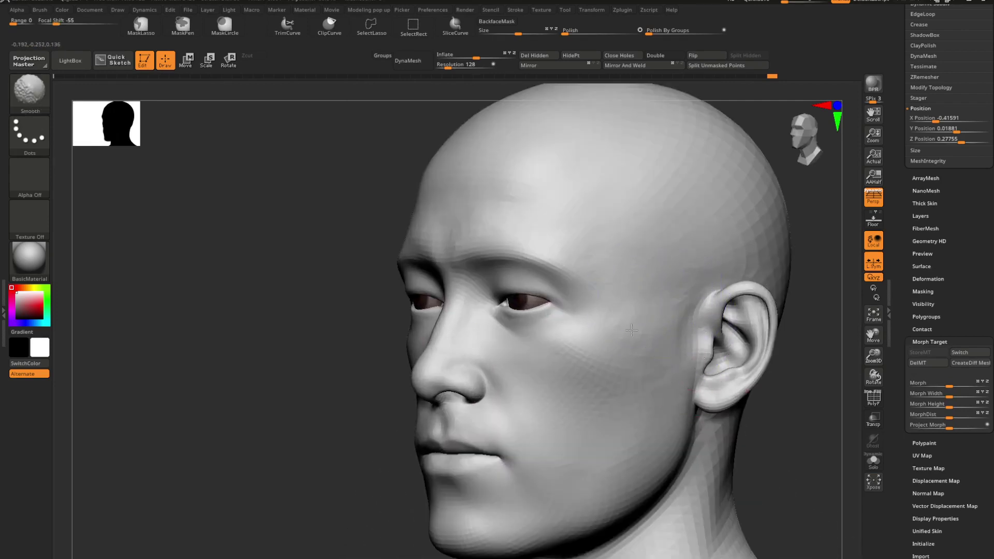
- Carve the crease at the outer eye corner with a small DamStandard brush and smooth around it
right_drag(621, 336, 673, 383)
mouse_move(673, 383)
ctrl+right_down()
mouse_move(687, 335)
mouse_move(601, 290)
mouse_move(572, 329)
mouse_move(536, 343)
mouse_move(535, 316)
mouse_move(611, 318)
ctrl+right_up()
ctrl+right_drag(611, 318, 638, 383)
alt+right_drag(638, 383, 579, 316)
key(space)
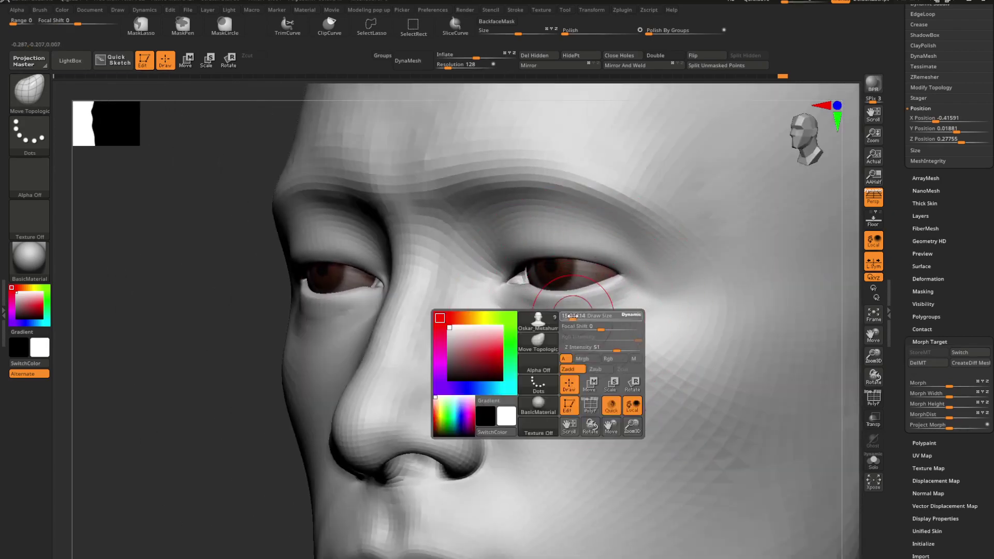
key(b)
key(d)
key(s)
key(space)
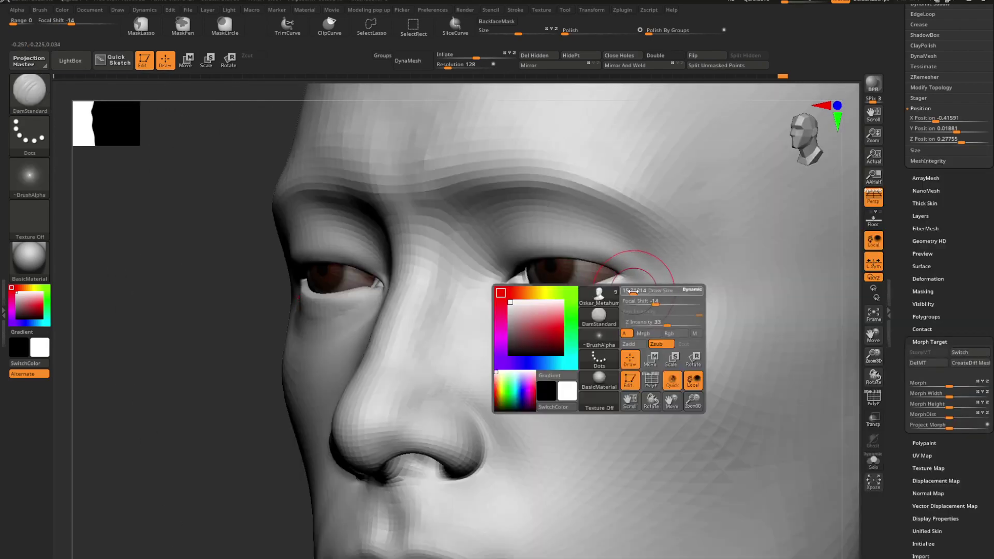
drag(632, 291, 631, 290)
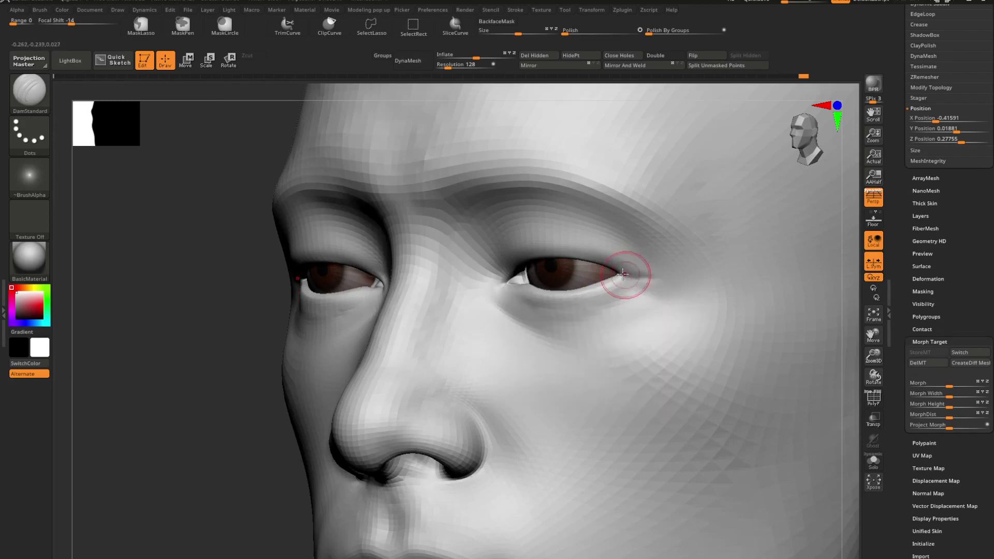
key(shift)
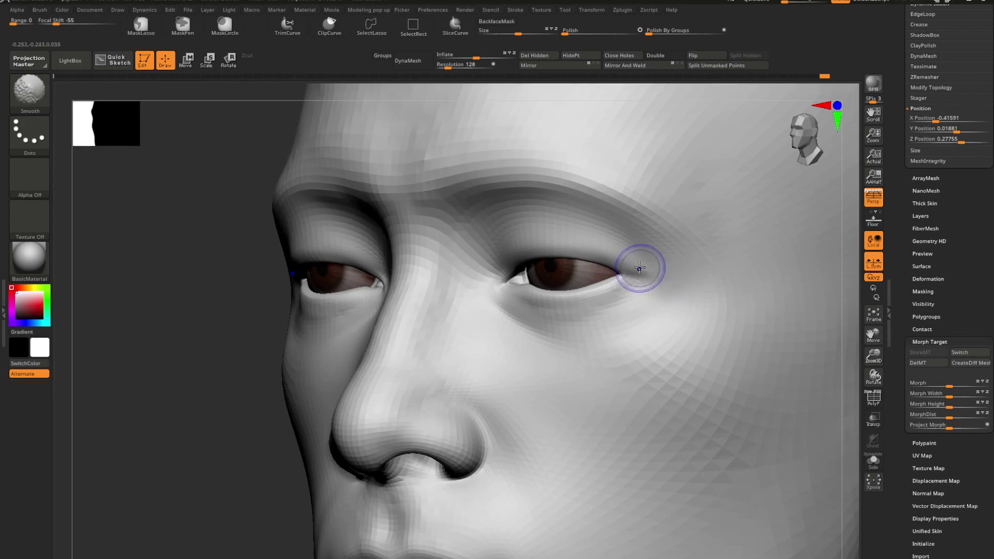
- Divide the head mesh once to add a second subdivision level
ctrl+right_drag(705, 293, 699, 259)
right_drag(698, 259, 828, 269)
mouse_move(908, 256)
mouse_down()
mouse_move(898, 353)
mouse_move(899, 126)
mouse_up()
right_drag(797, 306, 696, 274)
- Choose the Move Topological brush and resize it for the side of the lower face
mouse_move(709, 352)
right_down()
mouse_move(665, 316)
mouse_move(628, 328)
mouse_move(581, 321)
mouse_move(588, 311)
mouse_move(573, 345)
mouse_move(616, 344)
right_up()
key(b)
key(m)
key(t)
right_click(644, 325)
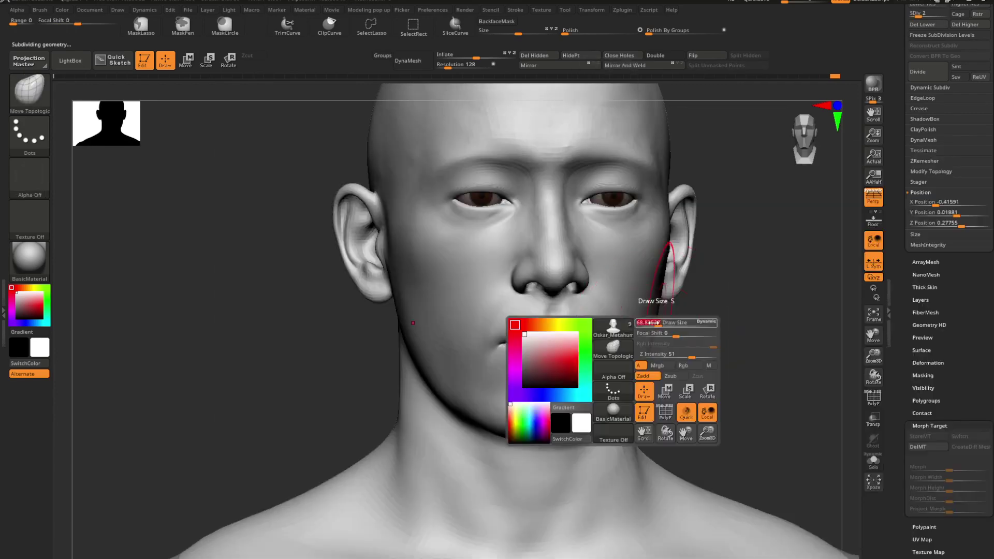
drag(653, 322, 650, 323)
right_drag(572, 341, 607, 343)
right_click(613, 338)
- Sculpt the lips and chin area at the second subdivision level with a resized Standard brush
key(b)
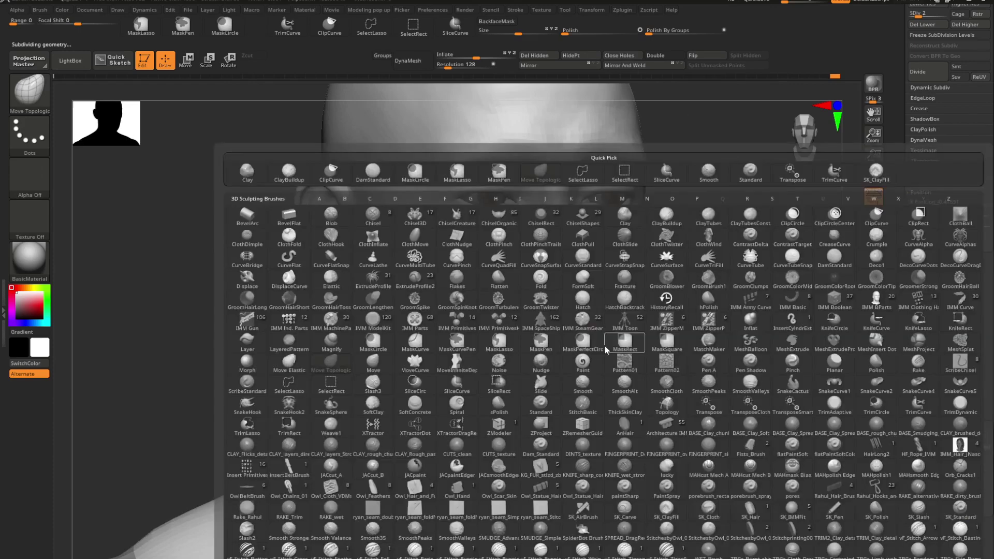
key(s)
key(t)
right_click(637, 331)
drag(637, 330, 640, 332)
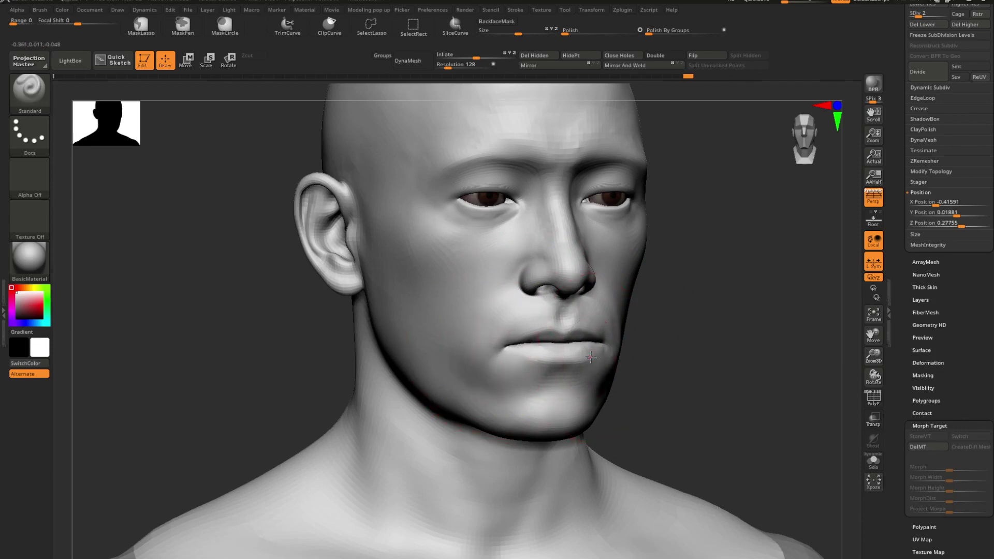
right_drag(590, 356, 567, 352)
ctrl+right_drag(566, 352, 544, 331)
- Refine the lips and the area beside the mouth with a smaller Standard brush, smoothing the surface
right_drag(649, 339, 610, 362)
right_click(651, 341)
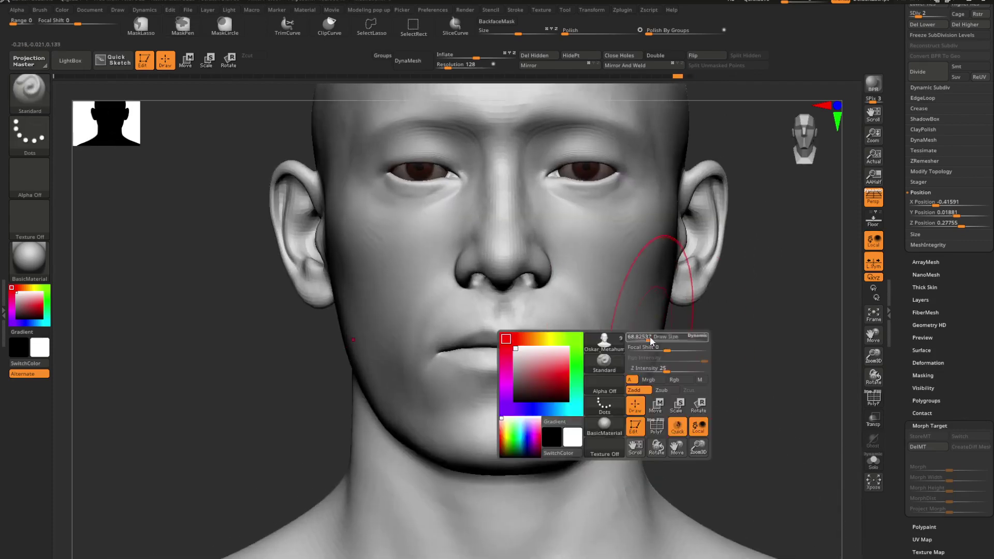
drag(645, 336, 643, 335)
right_drag(642, 336, 593, 337)
mouse_move(563, 344)
shift+mouse_down()
mouse_move(539, 393)
mouse_move(559, 322)
mouse_move(548, 310)
shift+mouse_up()
mouse_move(523, 316)
right_down()
mouse_move(557, 324)
mouse_move(543, 324)
mouse_move(552, 341)
right_up()
key(b)
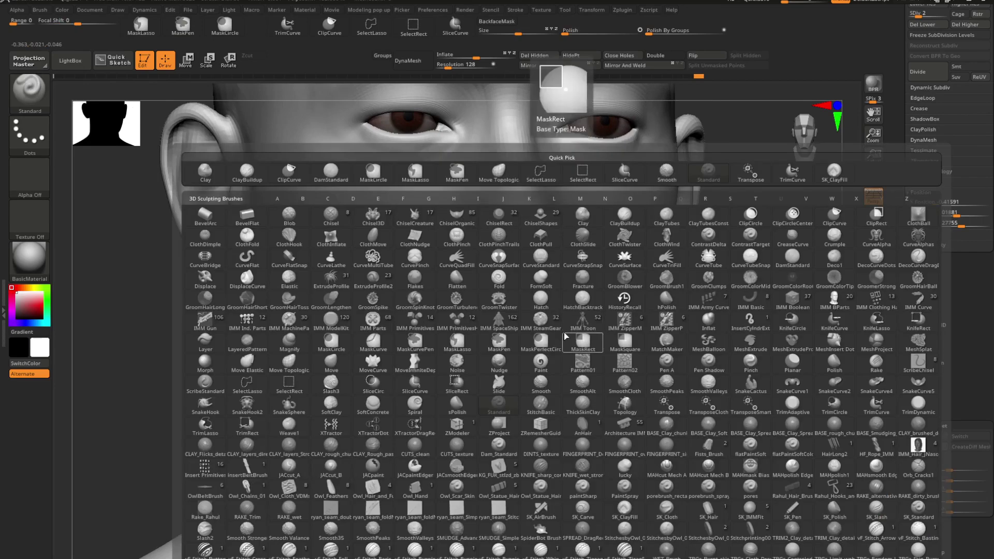
key(Escape)
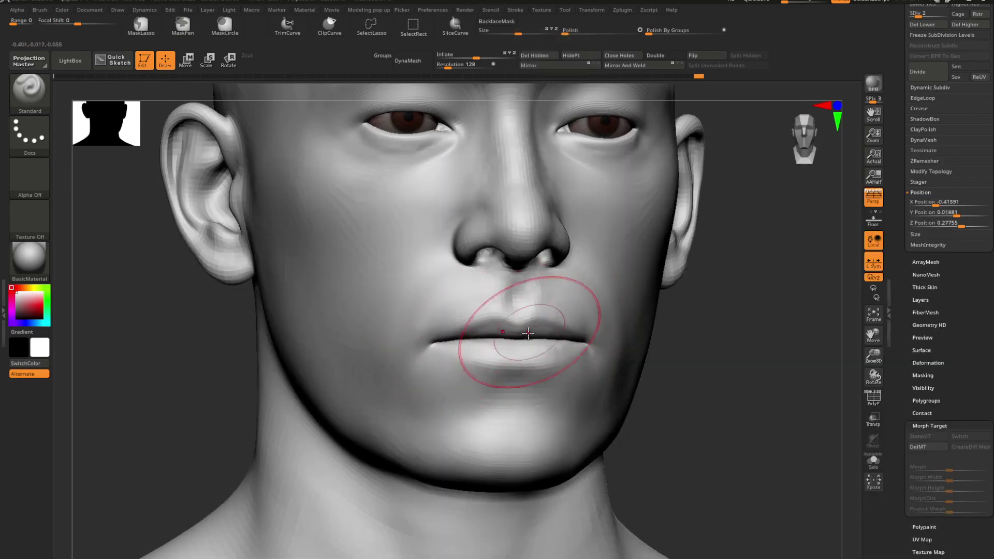
mouse_move(560, 330)
right_down()
mouse_move(524, 329)
mouse_move(597, 325)
right_up()
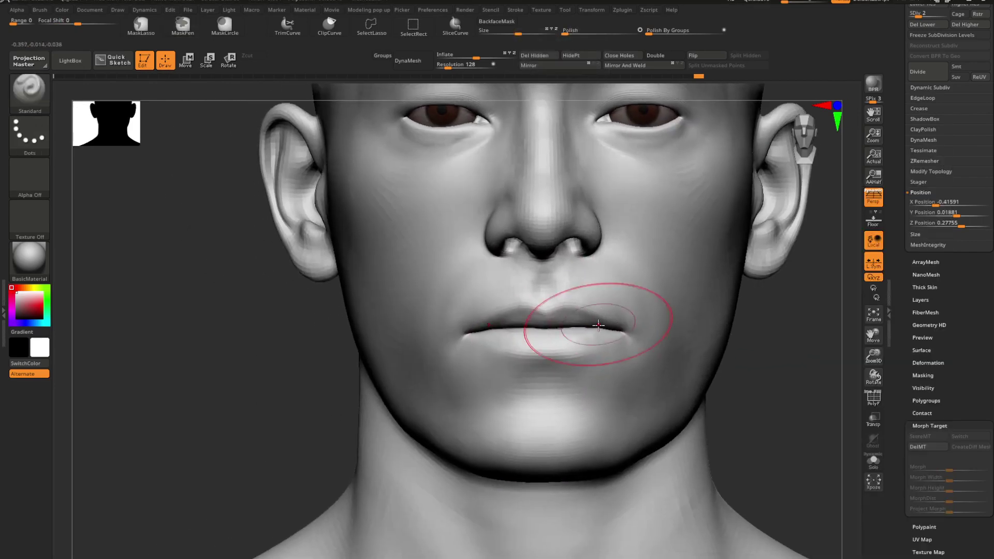
- Return to subdivision level 1 and adjust the mouth corners and lip line with a resized Move Topological brush
key(shift+d)
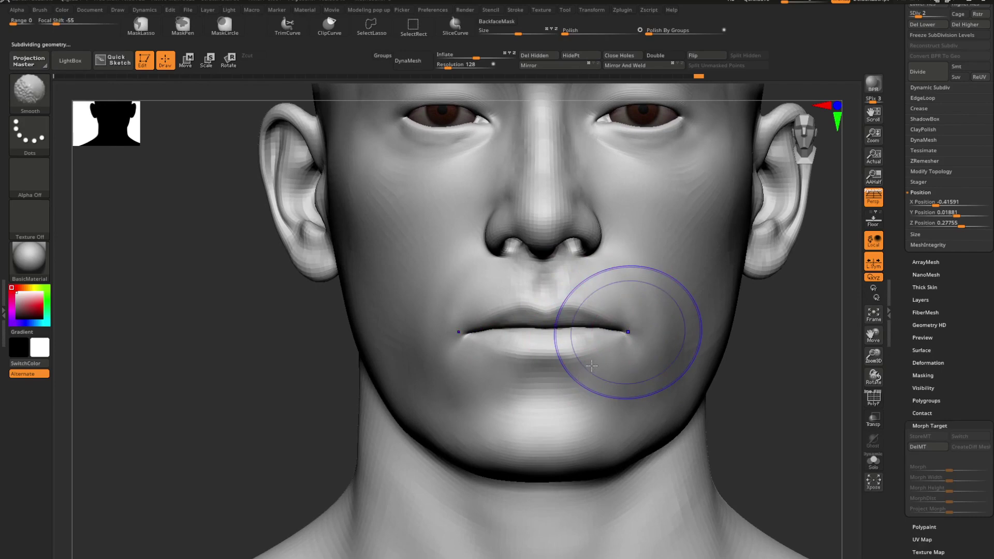
key(shift+d)
key(b)
key(m)
key(t)
key(space)
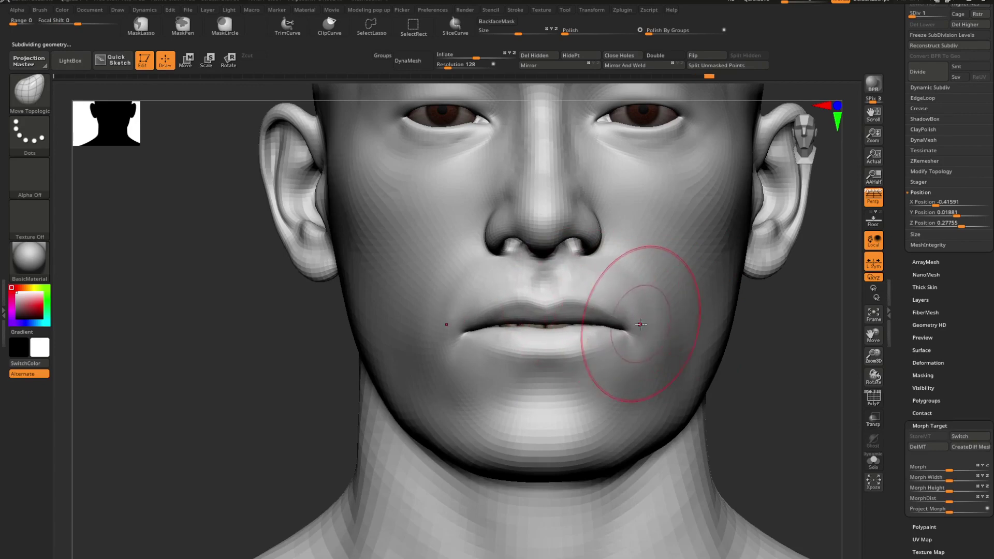
right_drag(641, 324, 574, 325)
key(space)
drag(564, 324, 554, 325)
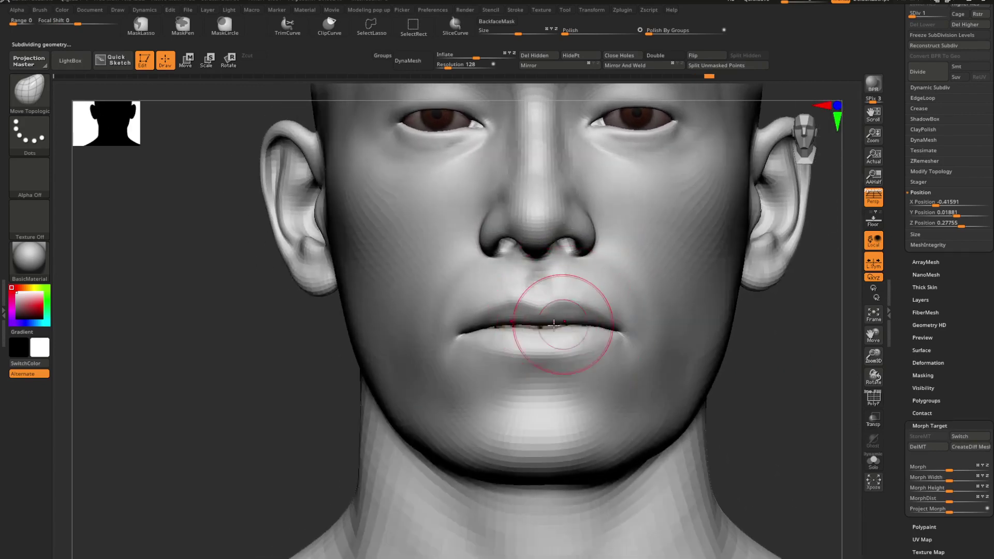
- Check the lips against the teeth by briefly isolating the head mesh, and view the whole bust
mouse_move(559, 322)
right_down()
mouse_move(594, 373)
mouse_move(625, 317)
mouse_move(592, 351)
mouse_move(599, 369)
mouse_move(615, 360)
mouse_move(583, 343)
mouse_move(604, 396)
mouse_move(510, 313)
mouse_move(528, 344)
mouse_move(522, 336)
mouse_move(594, 275)
mouse_move(572, 328)
mouse_move(721, 395)
mouse_move(548, 342)
mouse_move(579, 331)
mouse_move(553, 300)
right_up()
key(alt+s)
key(alt+s)
mouse_move(577, 332)
right_down()
mouse_move(552, 342)
mouse_move(487, 310)
right_up()
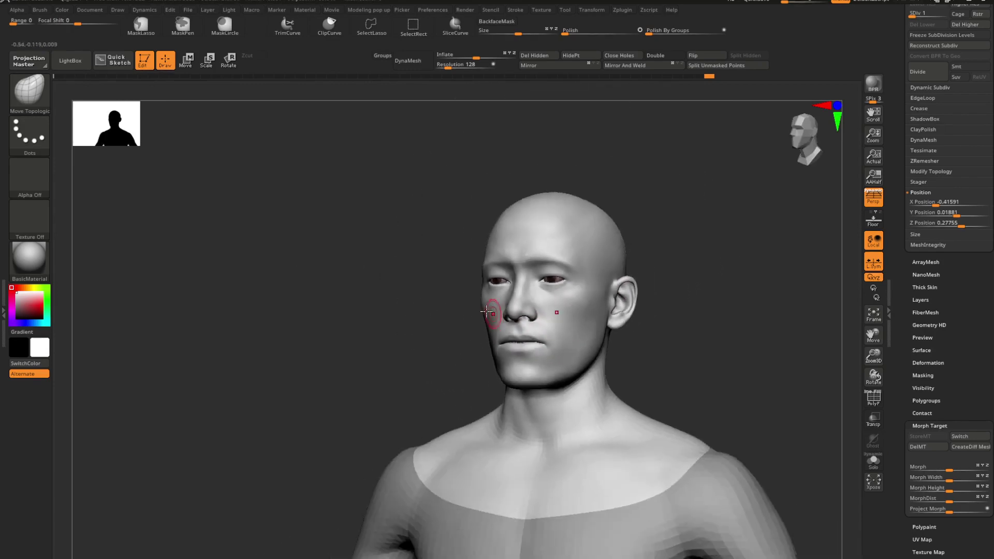
- Select the teeth_lod0_mesh subtool and isolate it
click(928, 245)
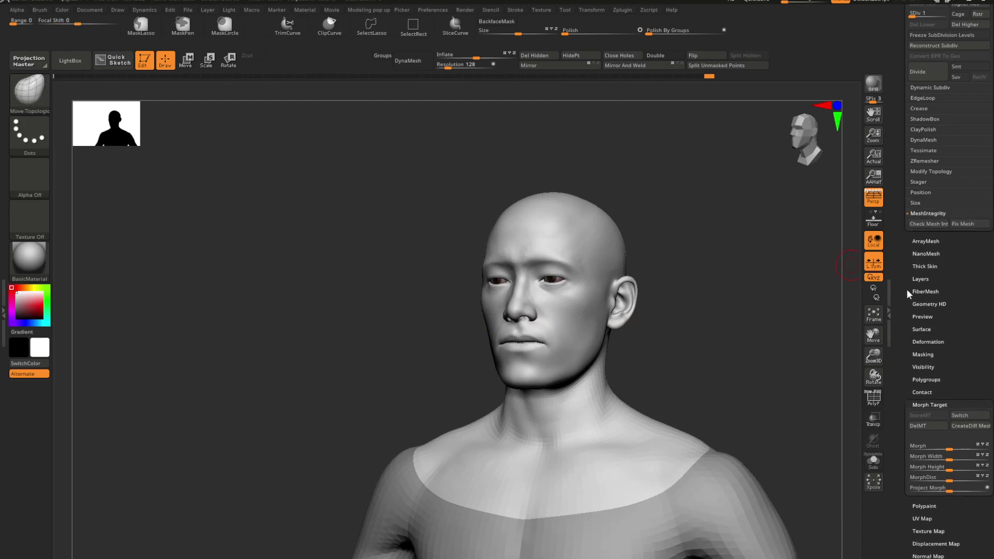
click(921, 214)
drag(898, 242, 898, 333)
click(936, 169)
drag(673, 331, 647, 324)
key(alt+s)
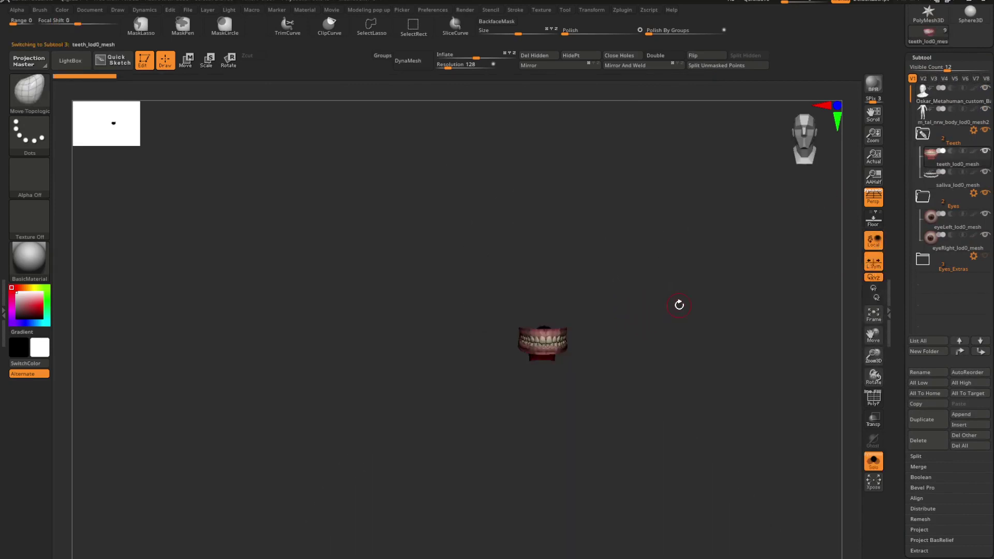
- Centre the transform gizmo on the teeth and compare their placement with the face by toggling their isolation
key(w)
alt+click(622, 250)
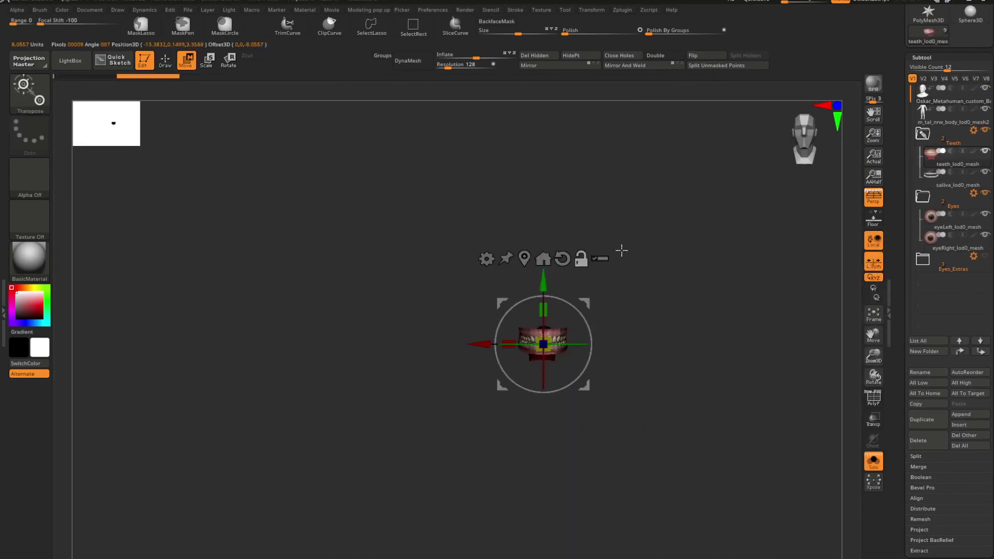
alt+drag(636, 293, 741, 404)
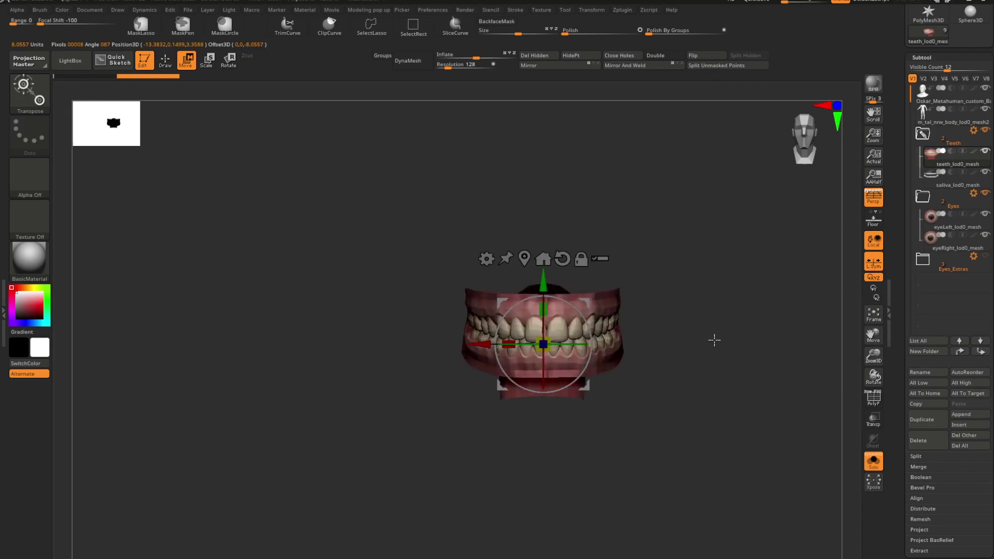
alt+drag(715, 340, 610, 236)
key(alt+s)
alt+drag(682, 298, 722, 367)
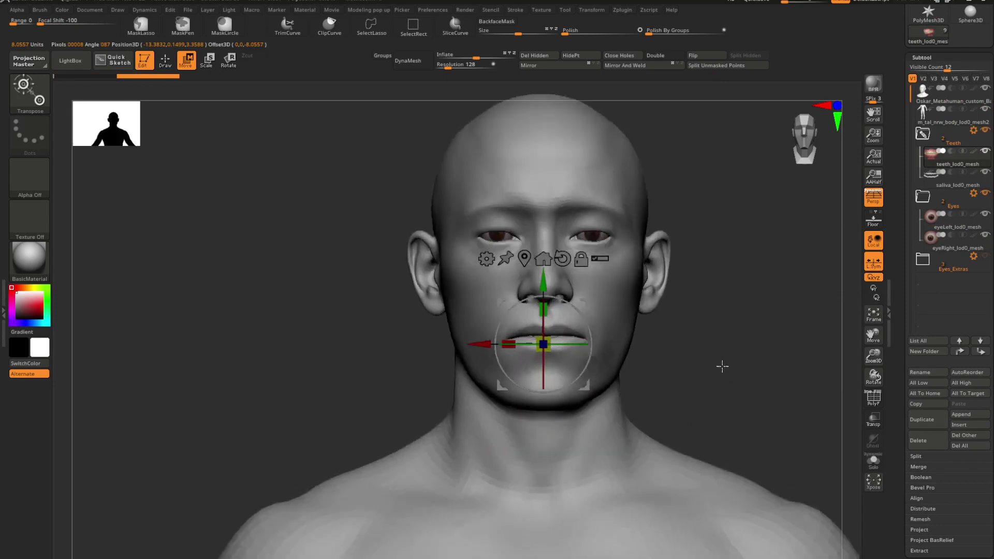
key(ctrl+shift+o)
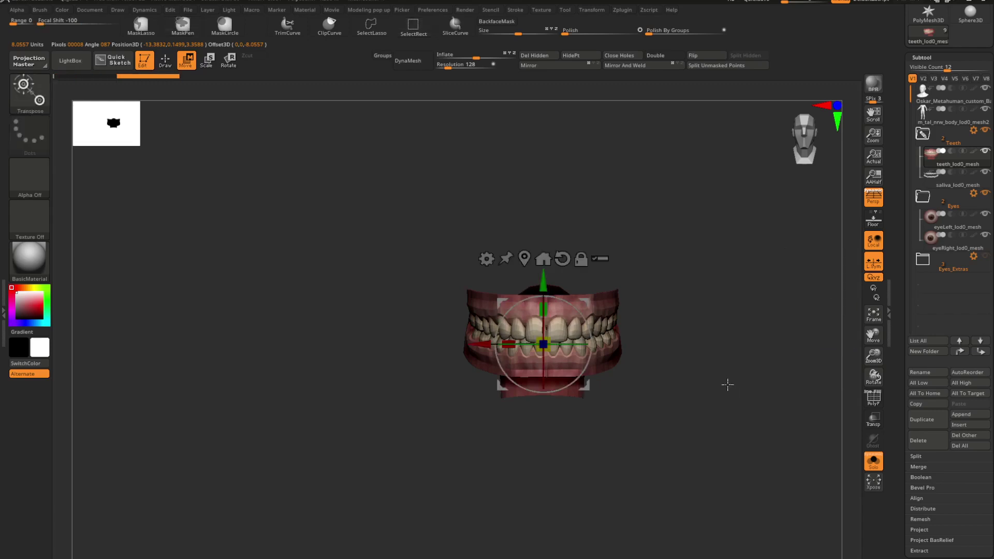
key(ctrl+shift+o)
key(ctrl+shift+o)
mouse_move(722, 309)
right_down()
mouse_move(692, 327)
mouse_move(692, 352)
right_up()
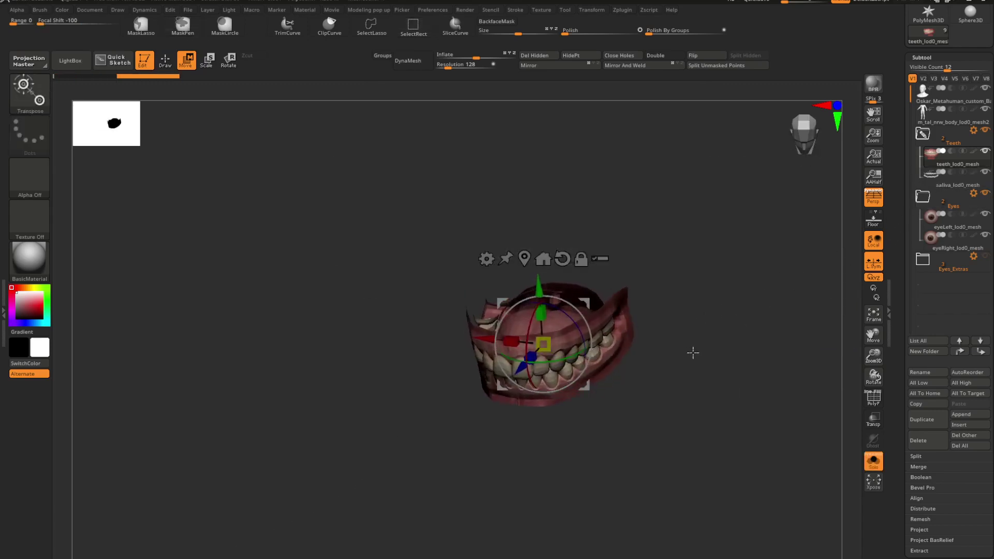
- Return to drawing mode, examine the teeth mesh's wireframe and show the whole head again
key(q)
mouse_move(577, 364)
ctrl+right_down()
mouse_move(575, 391)
mouse_move(587, 403)
mouse_move(565, 389)
mouse_move(525, 308)
mouse_move(525, 391)
mouse_move(626, 334)
ctrl+right_up()
key(shift+f)
key(shift+f)
key(shift+f)
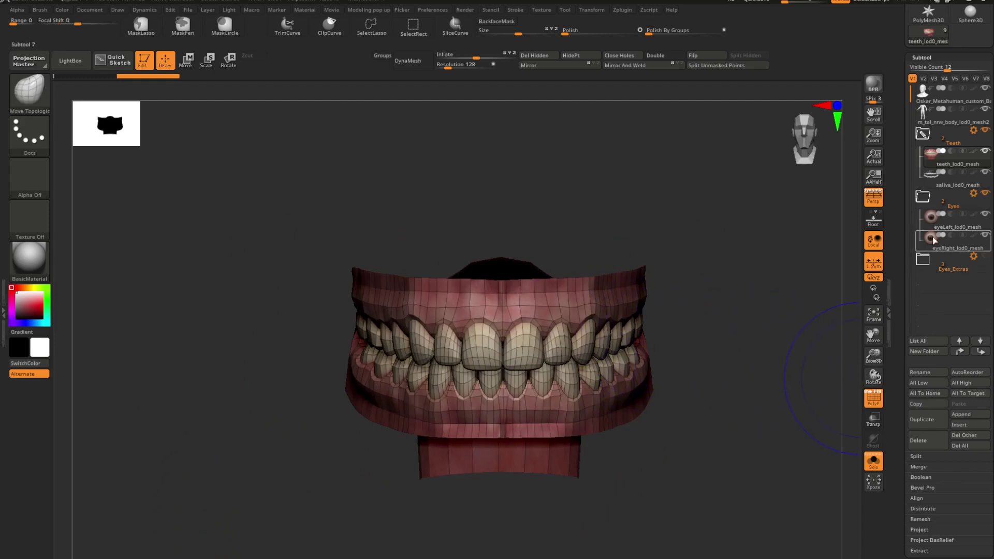
key(shift+f)
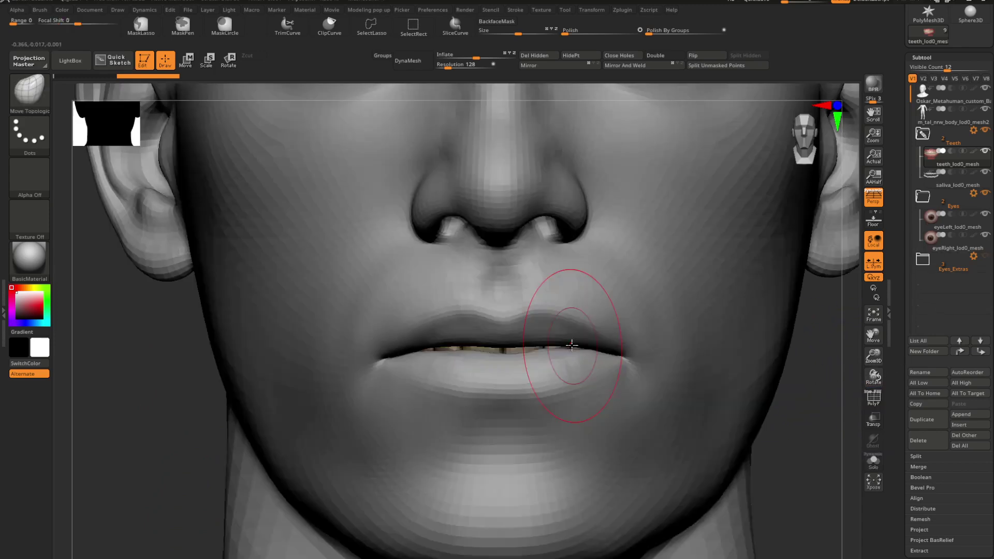
- Isolate the teeth mesh and turn on Transpose All Selected Subtools for the move gizmo
mouse_move(572, 355)
right_down()
mouse_move(528, 238)
mouse_move(525, 382)
mouse_move(552, 370)
mouse_move(556, 352)
right_up()
shift+right_drag(659, 382, 648, 366)
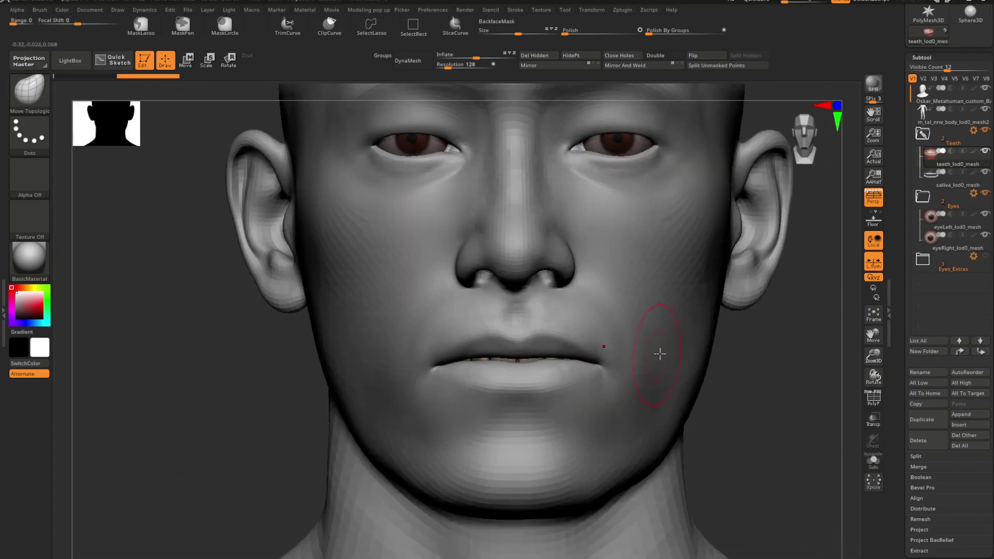
key(ctrl+shift+s)
ctrl+right_drag(697, 385, 542, 309)
alt+right_drag(605, 370, 605, 322)
key(w)
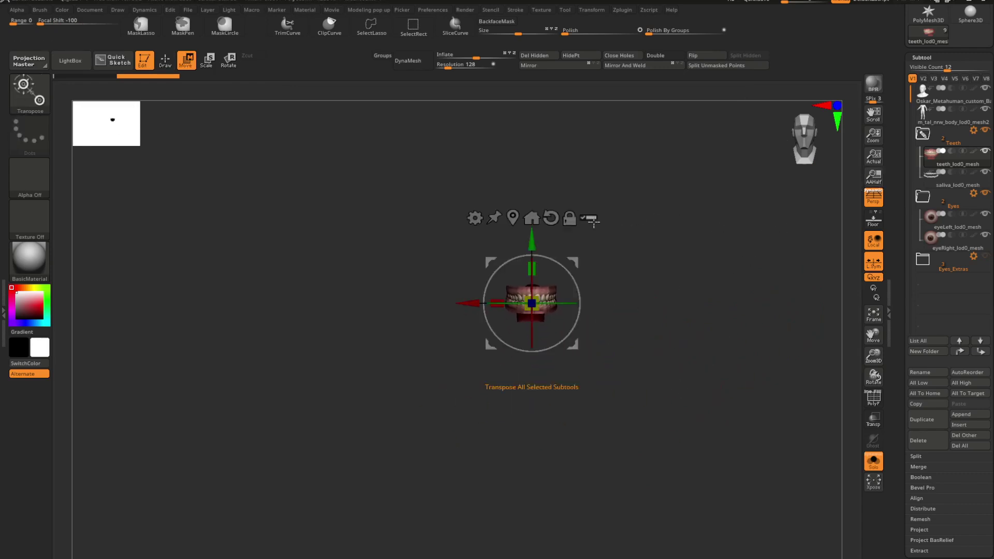
- Show all subtools, deselect the others from the transform, and check the teeth by toggling their isolation
key(ctrl+shift+s)
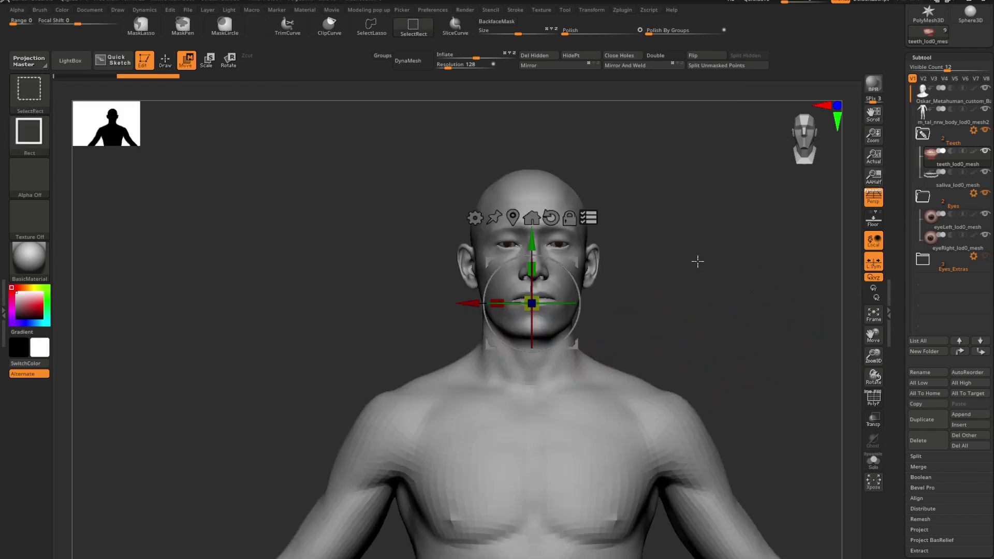
ctrl+shift+click(697, 262)
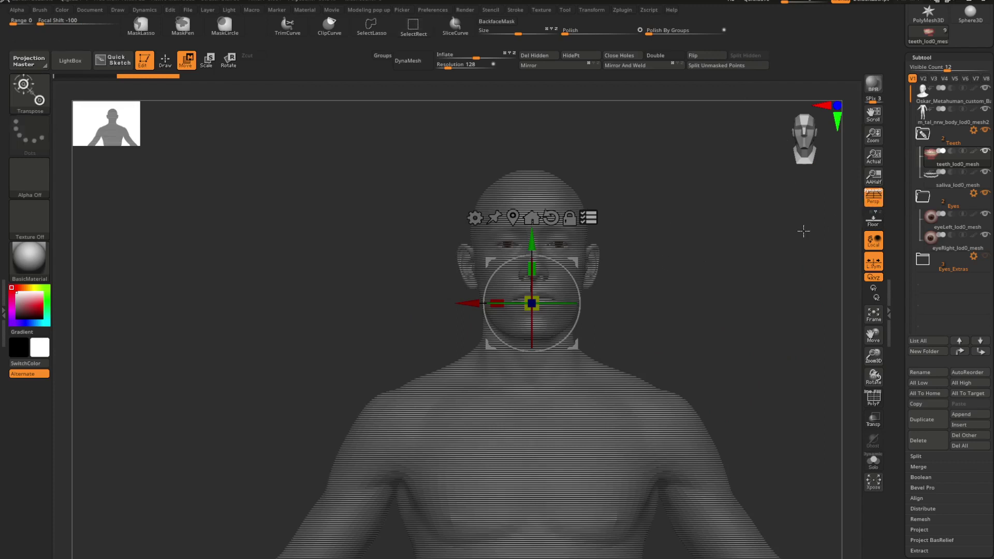
key(ctrl+shift+s)
key(ctrl+shift)
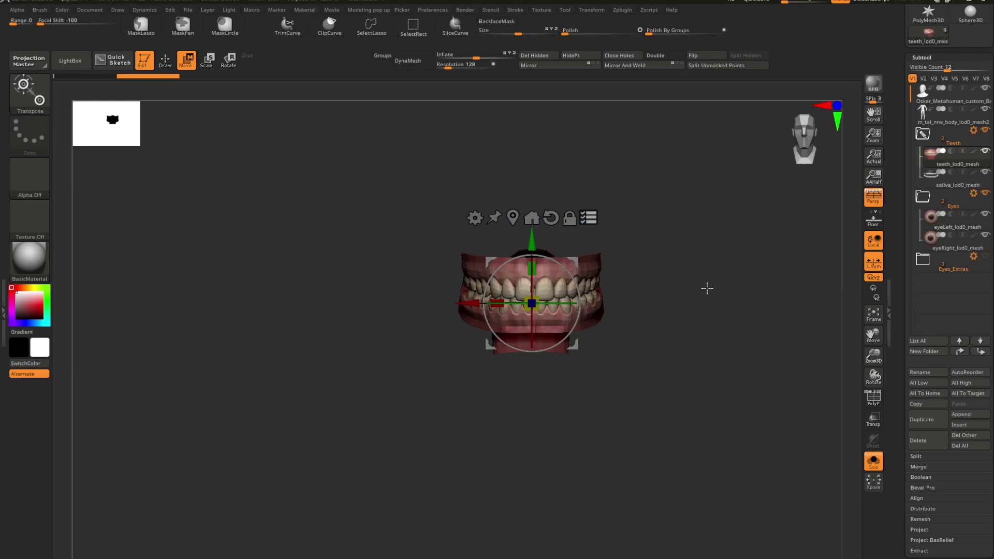
key(ctrl+shift+s)
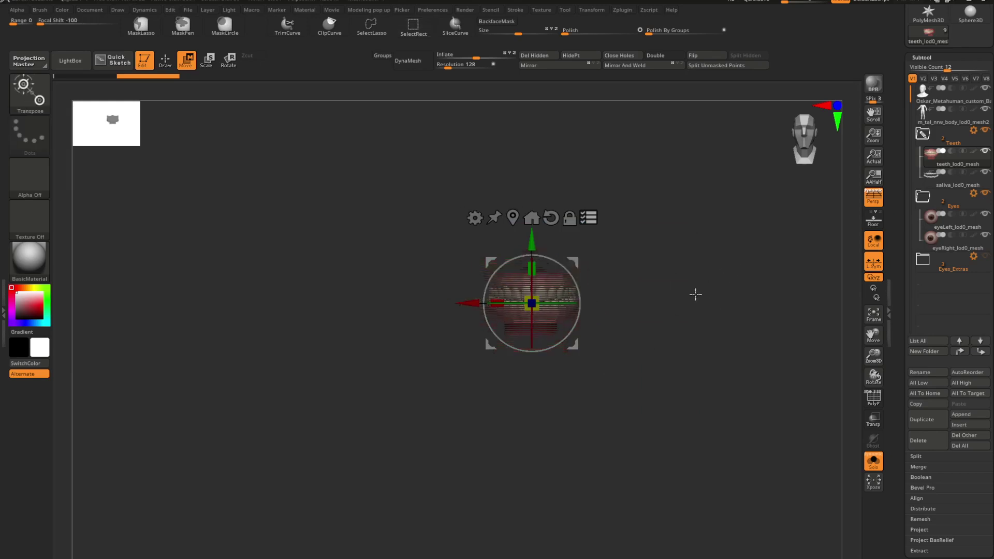
key(ctrl+shift)
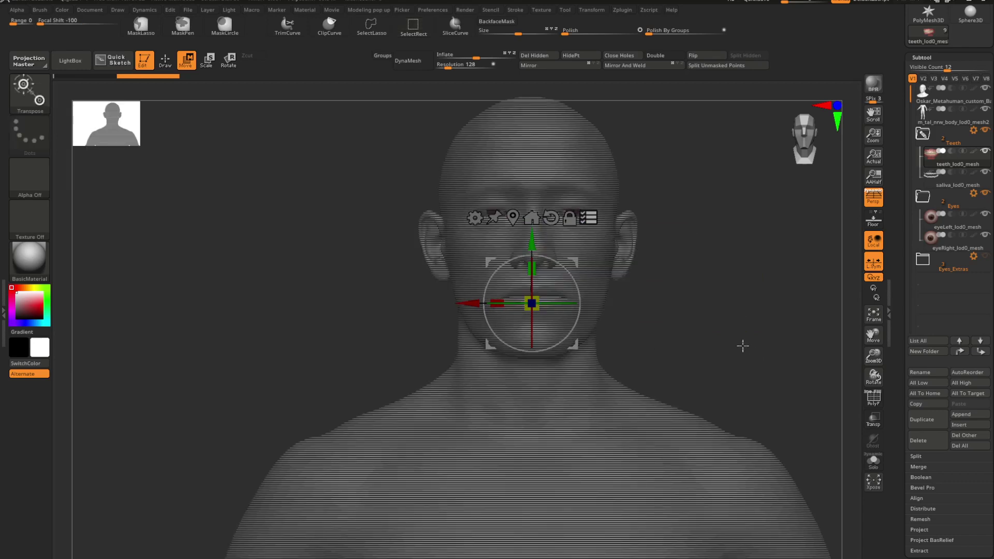
- Toggle the head and body meshes in the transform selection, leaving only the teeth parts selected for moving
mouse_move(713, 213)
ctrl+shift+mouse_down()
mouse_move(476, 369)
mouse_move(477, 346)
mouse_move(508, 327)
mouse_move(505, 306)
ctrl+shift+mouse_up()
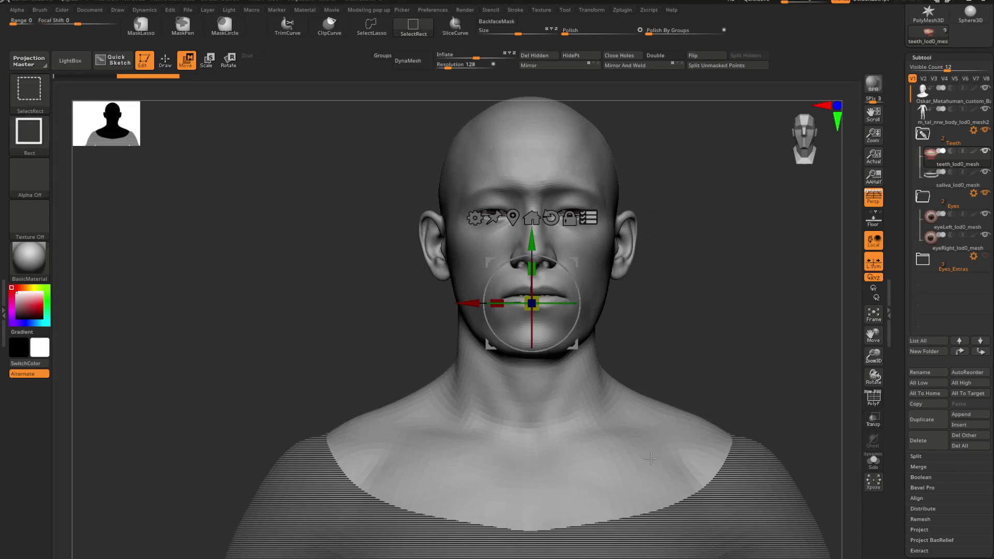
ctrl+shift+drag(688, 401, 684, 412)
key(ctrl+z)
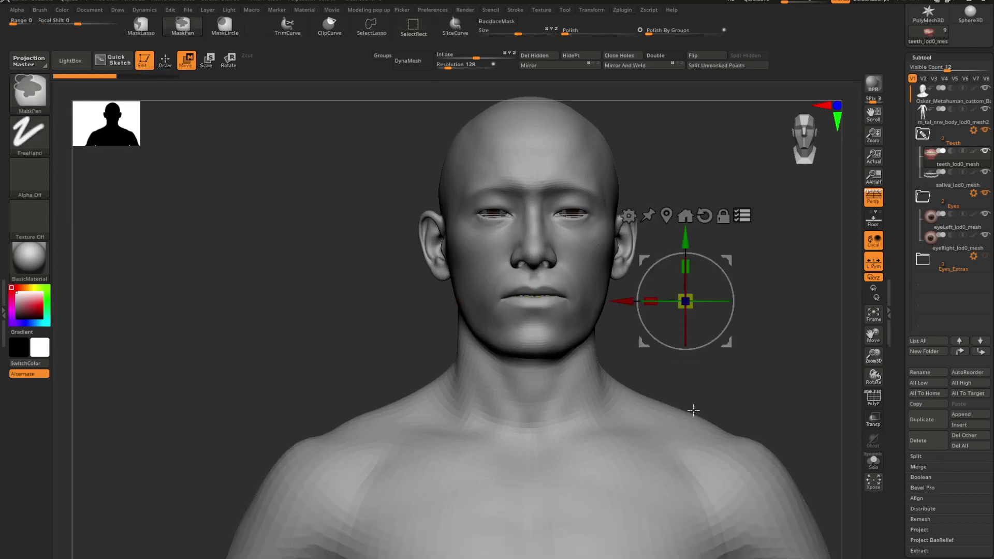
key(ctrl+shift+z)
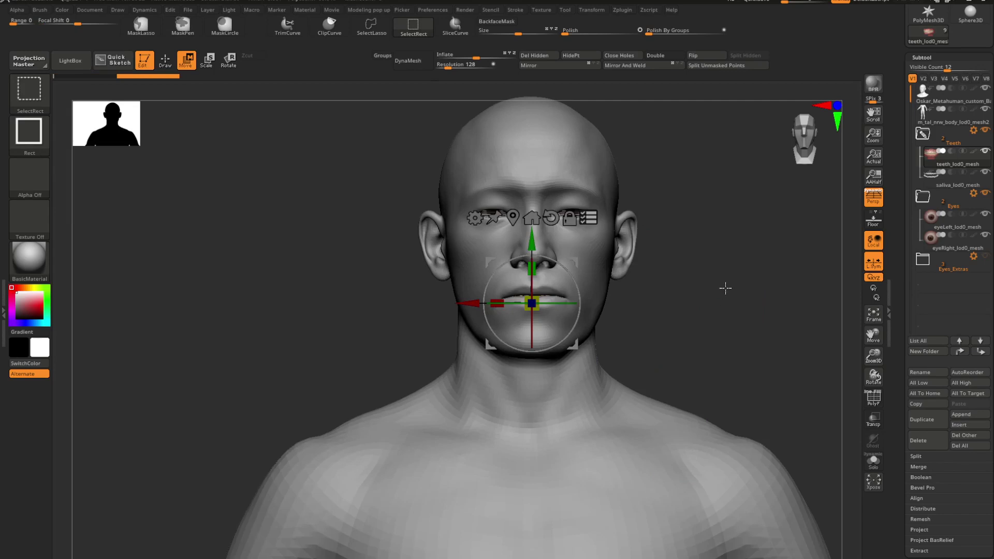
ctrl+shift+click(717, 346)
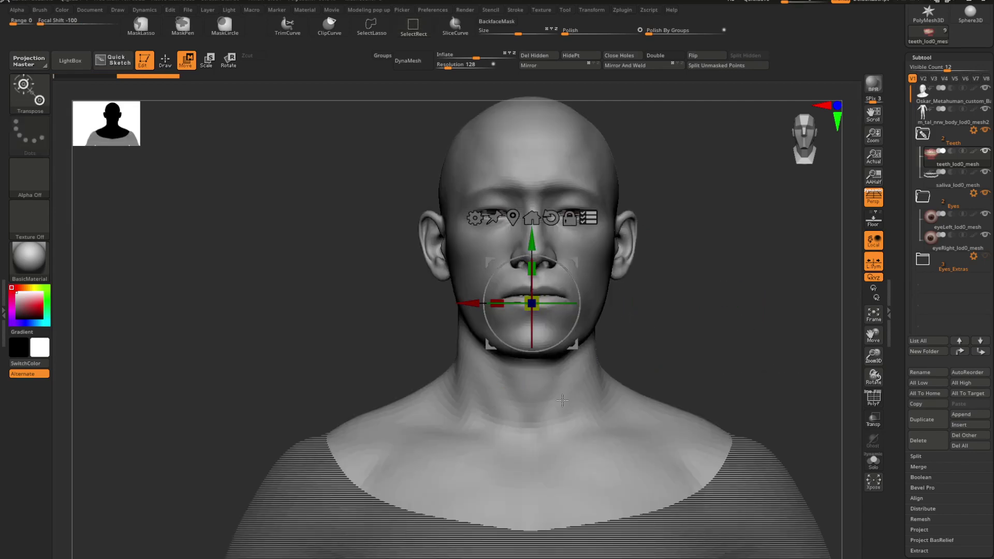
ctrl+shift+click(640, 352)
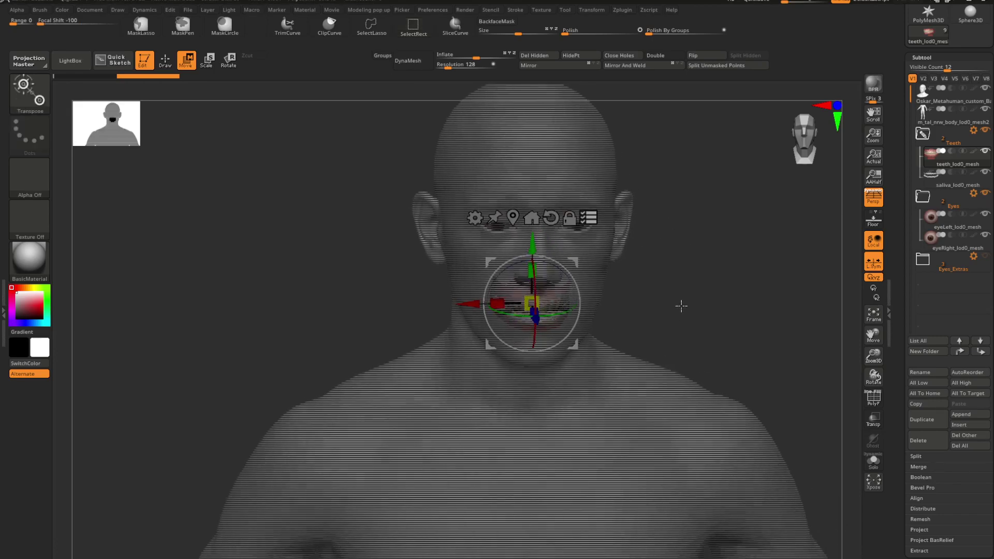
- Try moving the teeth sideways out of the head and undo the move
drag(474, 305, 284, 317)
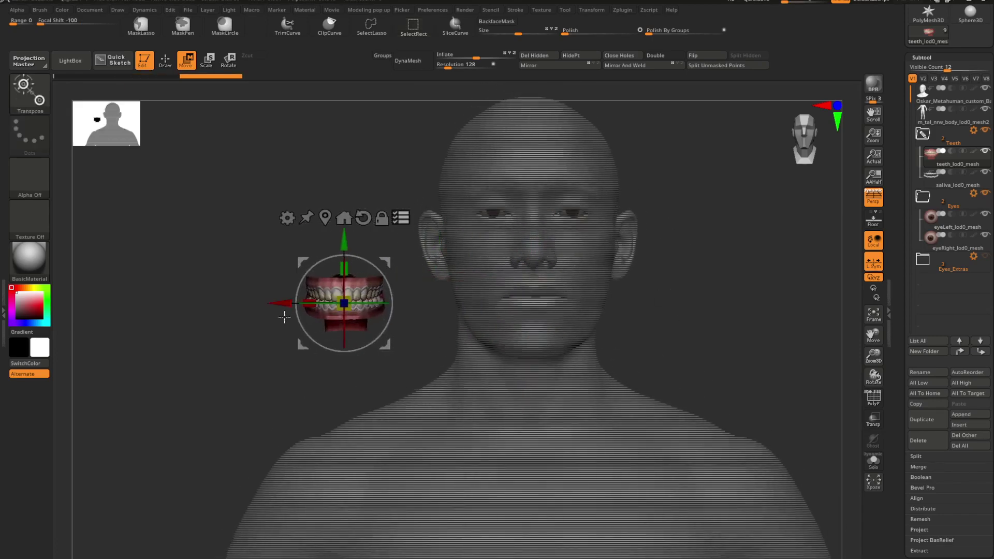
alt+drag(430, 351, 512, 450)
key(ctrl+z)
- Move the teeth slightly upward in profile view to align the bite with the gap between the lips
alt+drag(579, 408, 293, 385)
alt+drag(716, 308, 579, 397)
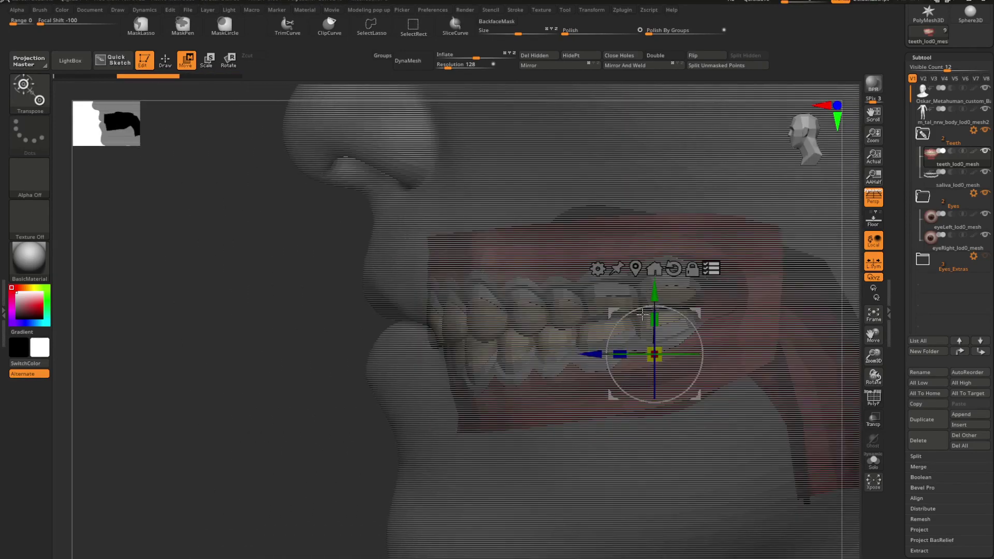
drag(650, 289, 649, 291)
drag(645, 271, 645, 269)
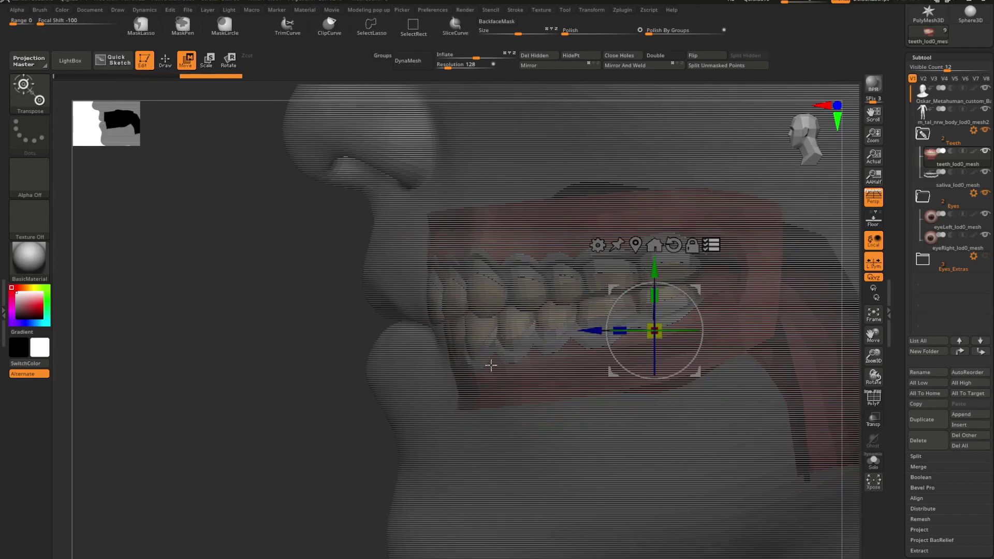
- Return to drawing mode and examine the mouth and whole face from several angles
right_drag(488, 363, 673, 376)
key(f)
mouse_move(656, 378)
right_down()
mouse_move(678, 379)
mouse_move(643, 395)
mouse_move(667, 391)
right_up()
key(shift+t)
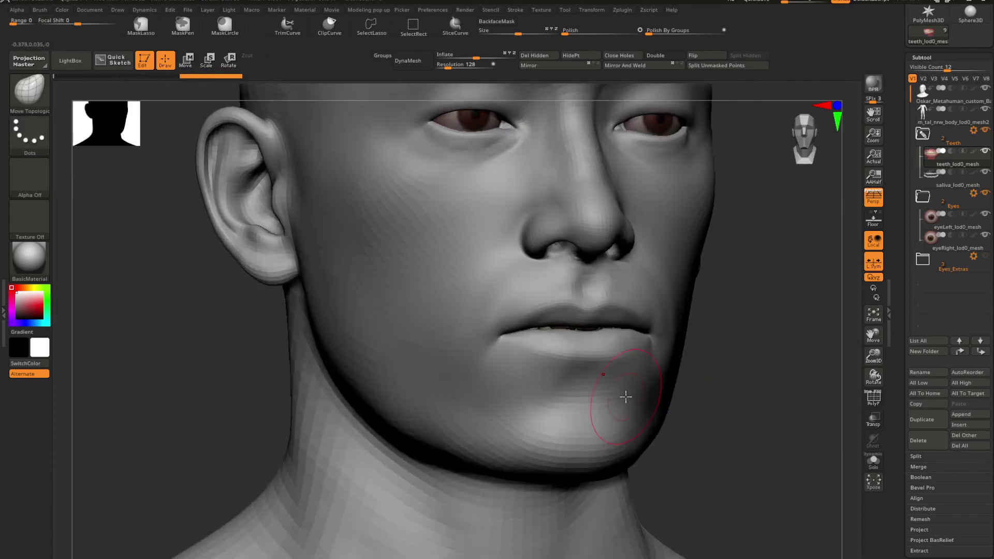
ctrl+right_drag(625, 397, 602, 382)
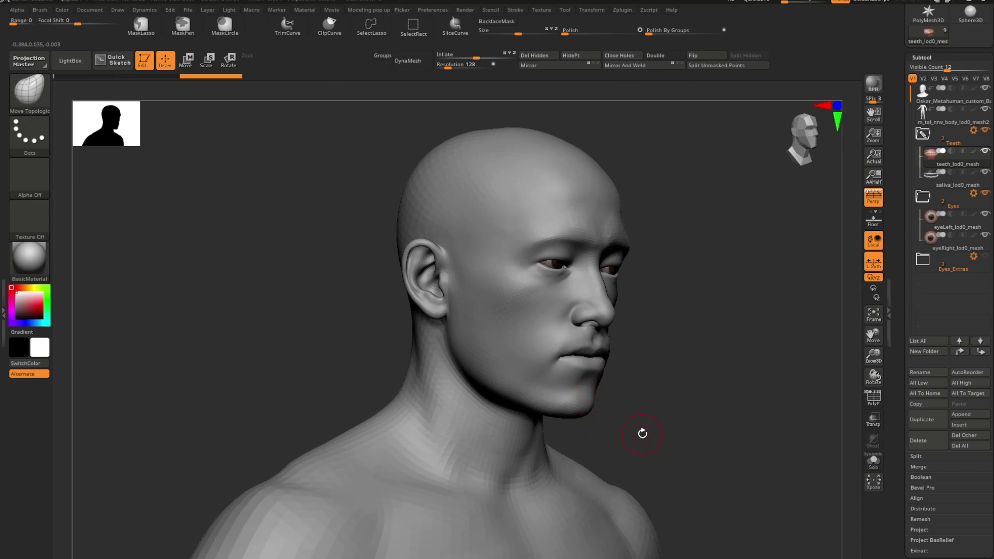
mouse_move(631, 375)
right_down()
mouse_move(506, 381)
mouse_move(505, 393)
mouse_move(449, 337)
mouse_move(456, 311)
right_up()
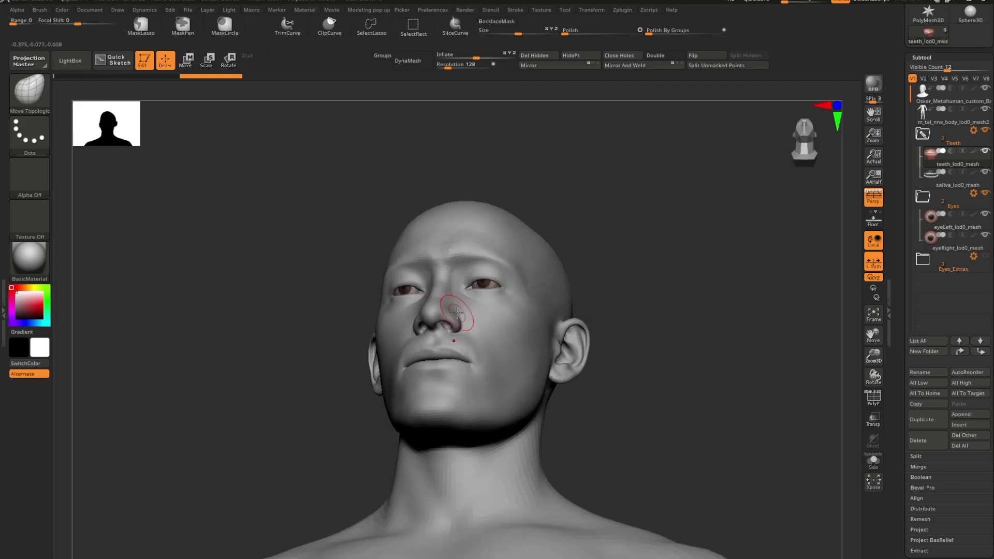
mouse_move(795, 358)
right_down()
mouse_move(506, 340)
mouse_move(542, 402)
mouse_move(579, 392)
mouse_move(502, 388)
mouse_move(440, 339)
mouse_move(483, 333)
mouse_move(532, 284)
mouse_move(510, 290)
mouse_move(557, 260)
mouse_move(550, 309)
mouse_move(580, 297)
mouse_move(594, 344)
mouse_move(559, 315)
mouse_move(567, 321)
right_up()
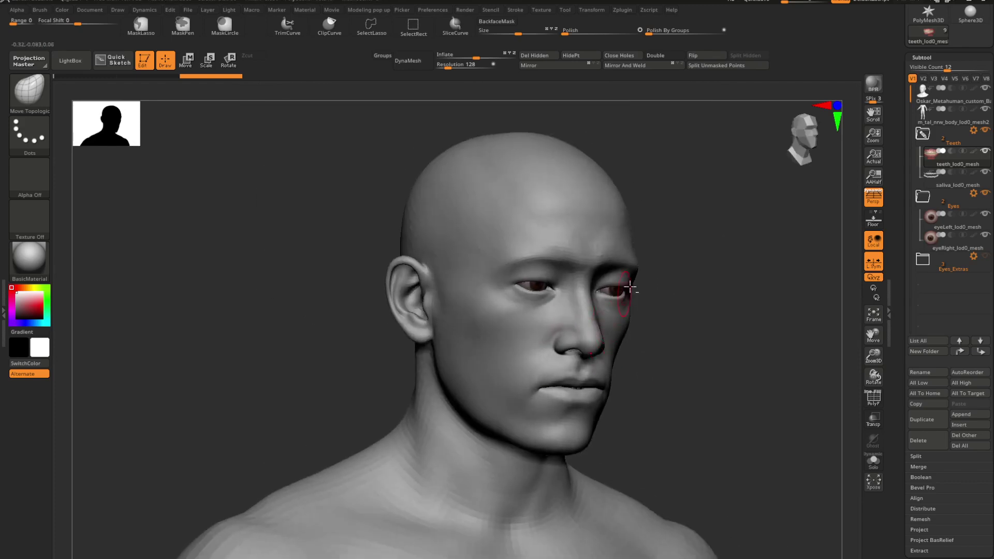
- Fine-tune the teeth's placement behind the lips in profile with the wireframe shown, and turn off Transpose All Selected Subtools
mouse_move(629, 287)
right_down()
mouse_move(554, 344)
mouse_move(517, 336)
mouse_move(526, 370)
mouse_move(540, 366)
mouse_move(533, 313)
right_up()
key(shift+f)
mouse_move(581, 340)
right_down()
mouse_move(566, 310)
mouse_move(588, 296)
mouse_move(494, 292)
mouse_move(495, 263)
mouse_move(510, 293)
mouse_move(473, 306)
mouse_move(611, 320)
mouse_move(594, 310)
mouse_move(590, 346)
mouse_move(581, 311)
mouse_move(634, 355)
mouse_move(744, 417)
mouse_move(776, 382)
mouse_move(805, 379)
mouse_move(555, 439)
right_up()
key(w)
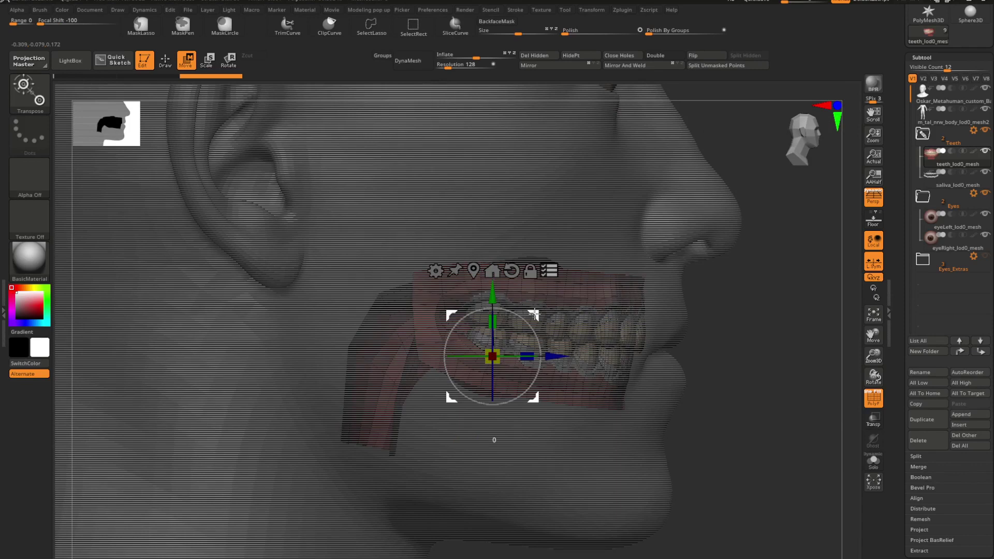
drag(535, 314, 535, 314)
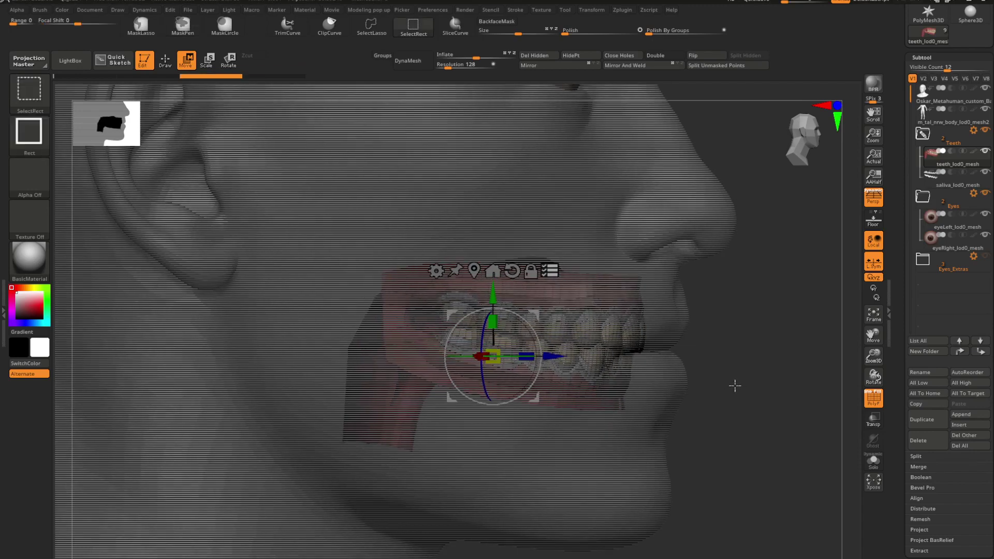
ctrl+right_drag(727, 383, 701, 357)
click(548, 267)
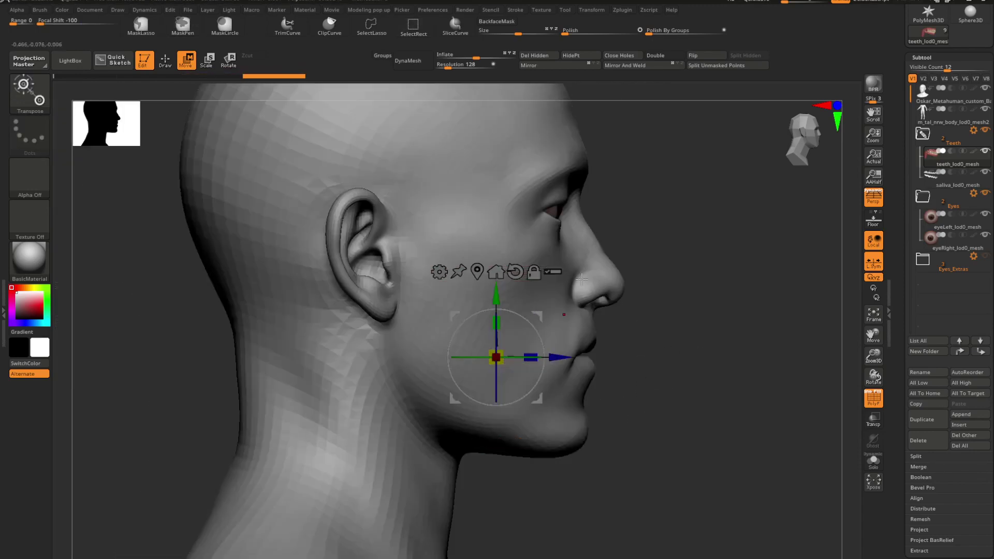
- Return to drawing mode, make the custom Metahuman base mesh the active subtool and hide its wireframe
key(q)
mouse_move(694, 321)
right_down()
mouse_move(567, 326)
mouse_move(530, 295)
right_up()
mouse_move(530, 295)
right_down()
mouse_move(583, 320)
mouse_move(608, 311)
right_up()
mouse_move(495, 317)
right_down()
mouse_move(551, 348)
mouse_move(509, 313)
mouse_move(461, 310)
right_up()
key(shift+f)
key(shift+f)
alt+click(529, 309)
right_drag(529, 308, 502, 311)
alt+right_drag(595, 342, 538, 313)
key(shift+f)
alt+right_drag(483, 288, 508, 310)
ctrl+right_drag(508, 310, 545, 348)
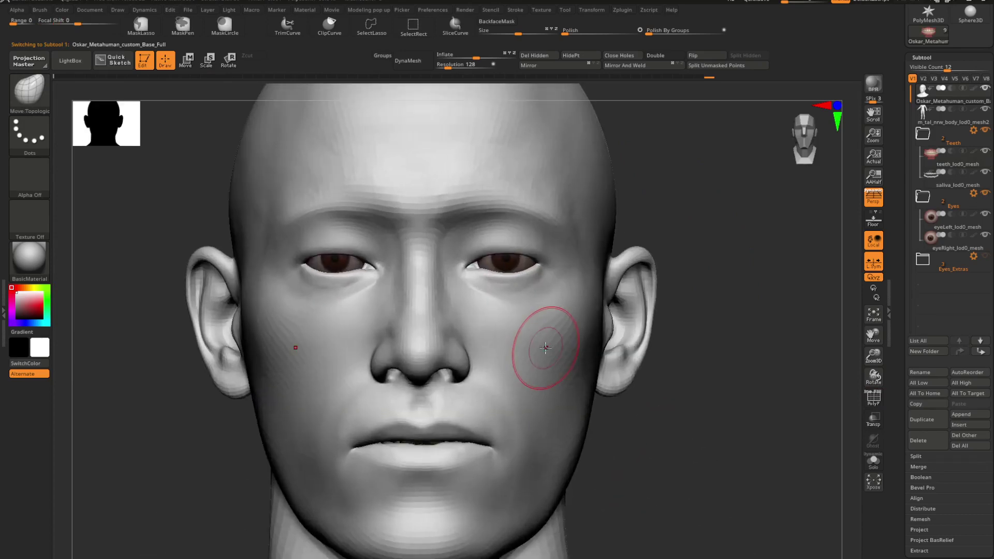
- Switch to the DamStandard brush and refine the folds around the eyes
key(b)
key(d)
key(s)
alt+right_drag(573, 301, 620, 289)
mouse_move(555, 284)
right_down()
mouse_move(595, 284)
mouse_move(504, 274)
mouse_move(523, 272)
mouse_move(507, 262)
right_up()
key(b)
key(d)
key(s)
right_click(619, 280)
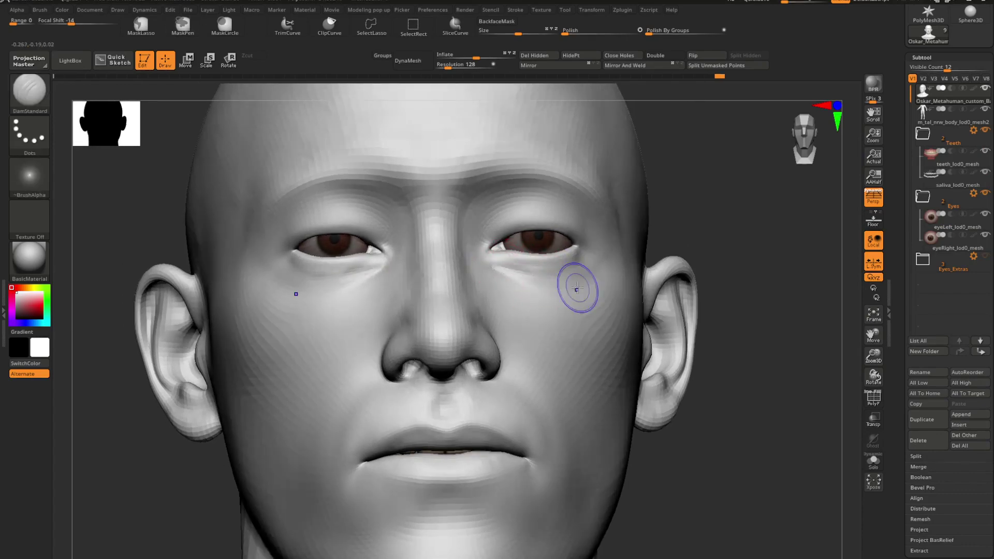
right_drag(531, 286, 561, 288)
mouse_move(562, 287)
ctrl+right_down()
mouse_move(517, 306)
mouse_move(556, 301)
mouse_move(603, 343)
mouse_move(610, 365)
ctrl+right_up()
- Choose the ClayBuildup brush, adjust its draw size and subdivide the head mesh
key(b)
key(c)
key(b)
right_click(610, 298)
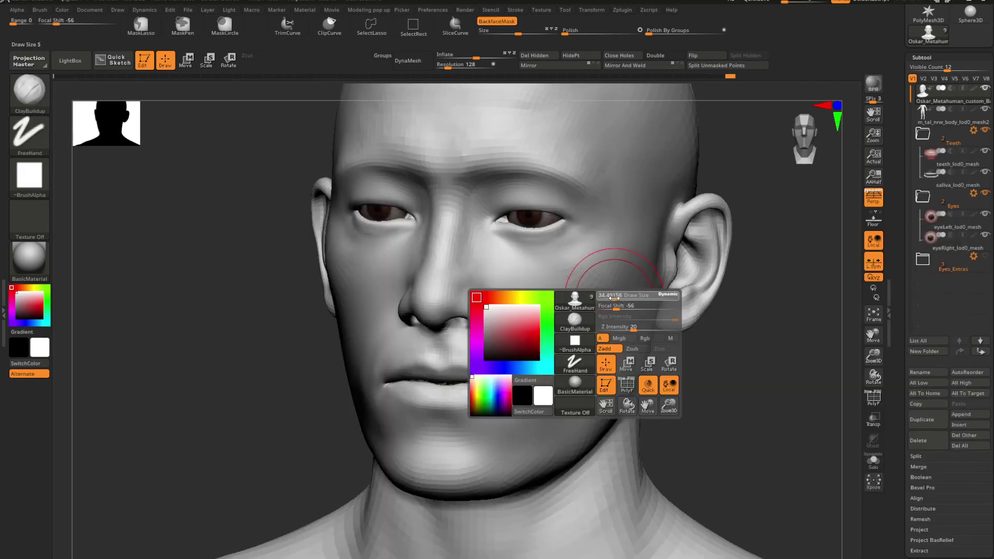
mouse_move(613, 298)
right_down()
mouse_move(623, 306)
mouse_move(502, 321)
right_up()
right_click(615, 301)
key(d)
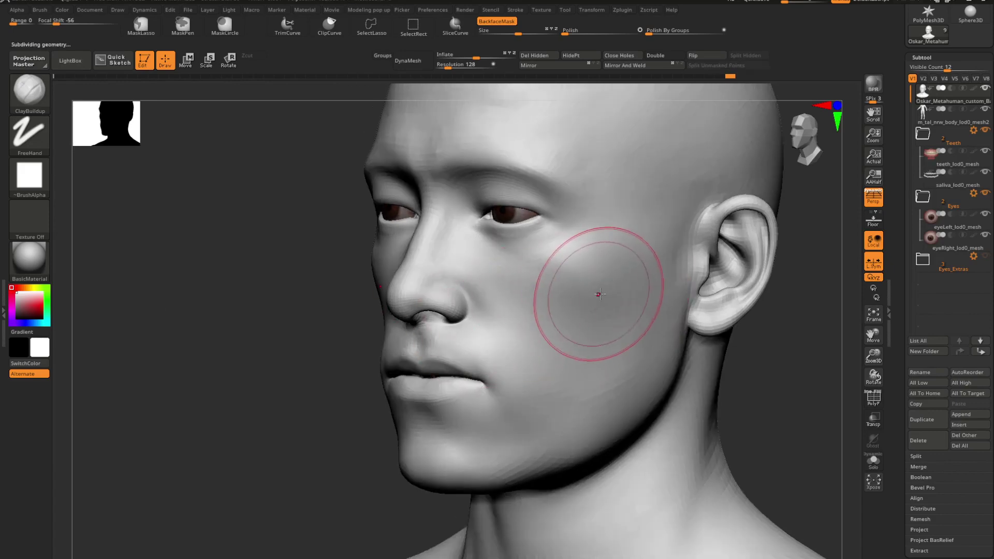
right_click(599, 294)
mouse_move(595, 290)
ctrl+right_down()
mouse_move(575, 305)
mouse_move(568, 288)
mouse_move(564, 297)
ctrl+right_up()
- Sculpt the cheek plane from beside the nose toward the ear with ClayBuildup strokes
key(b)
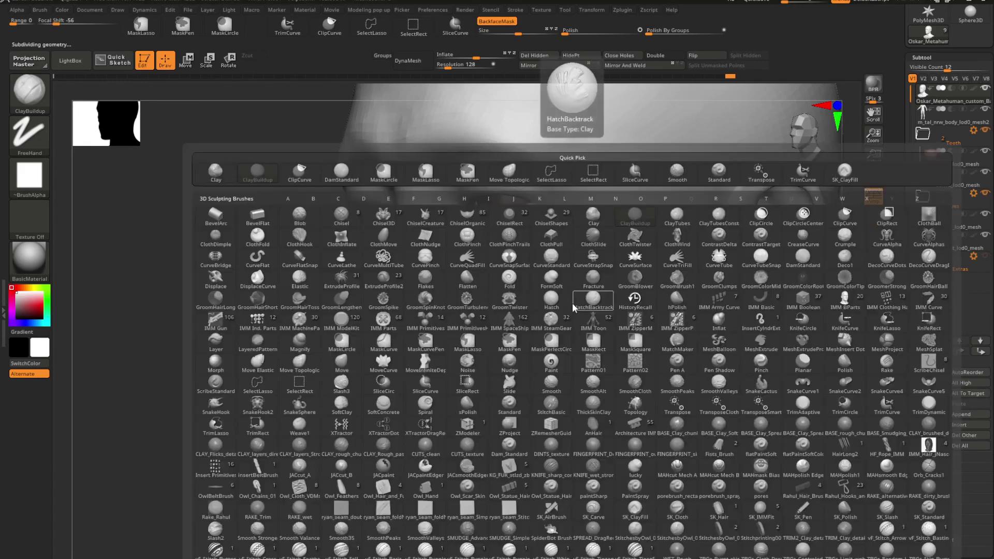
key(space)
drag(582, 300, 560, 318)
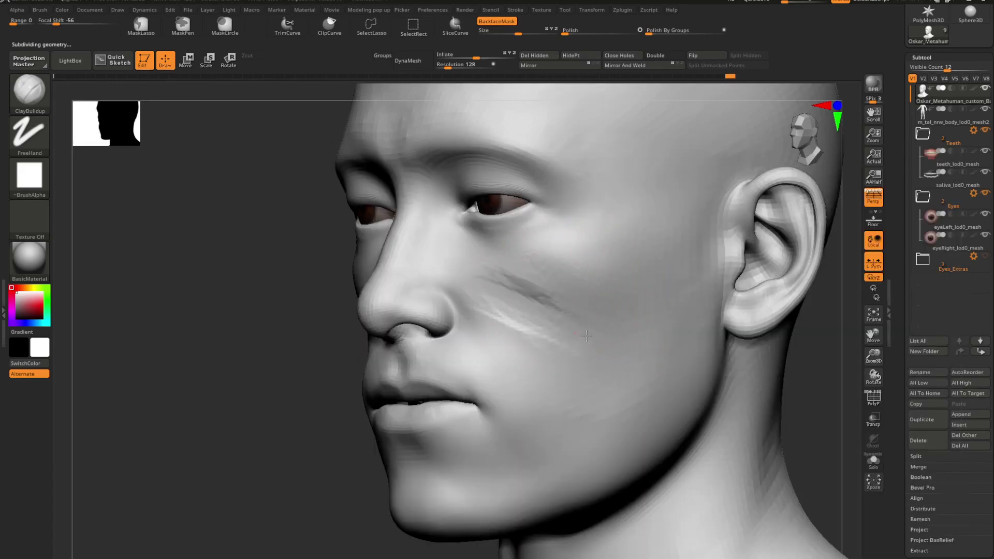
right_click(584, 304)
mouse_move(586, 305)
mouse_down()
mouse_move(542, 285)
mouse_move(611, 252)
mouse_move(595, 300)
mouse_move(642, 259)
mouse_move(633, 305)
mouse_up()
alt+right_drag(666, 296, 674, 275)
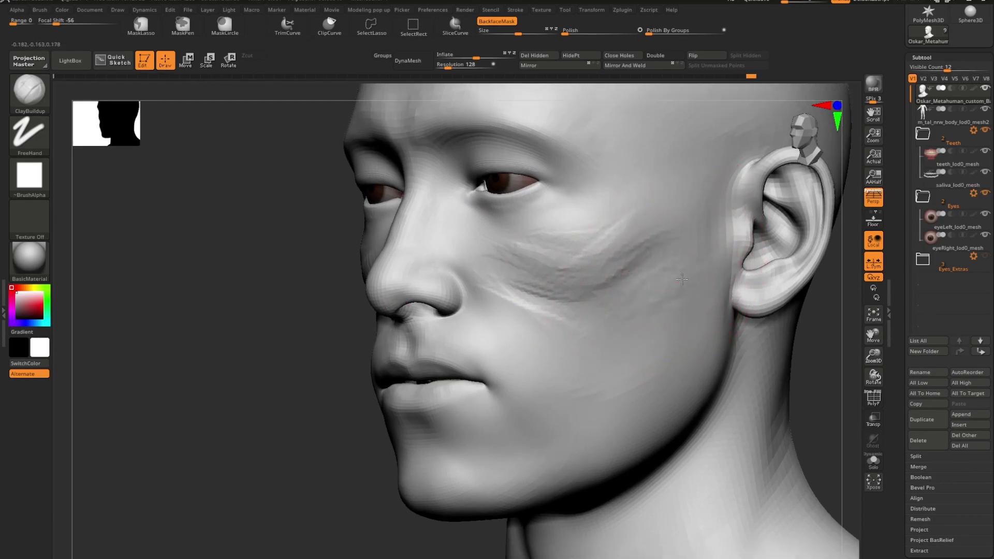
- Smooth the cheekbone strokes, then add ClayBuildup strokes lower on the cheek and blend them with the Smooth brush
key(shift)
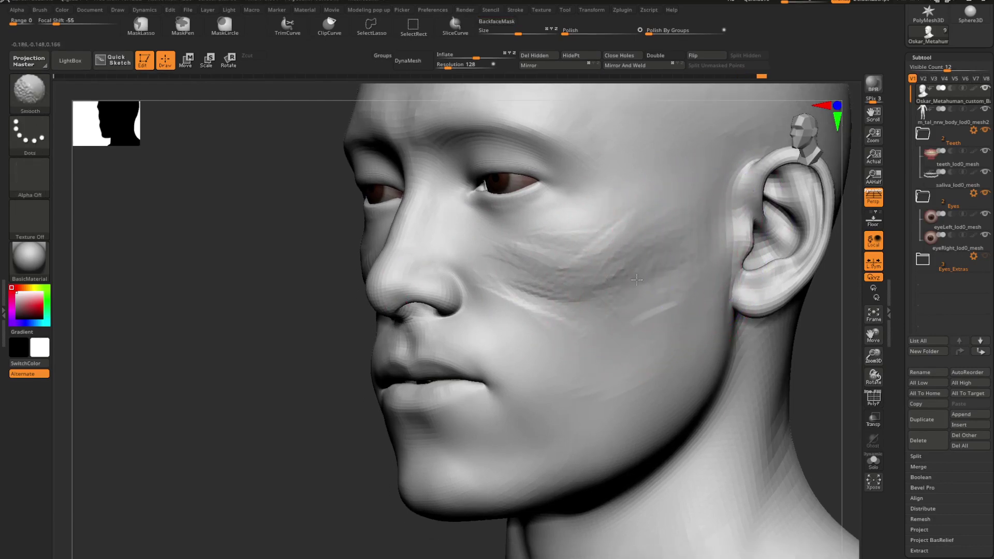
mouse_move(566, 261)
shift+mouse_down()
mouse_move(528, 275)
mouse_move(566, 319)
mouse_move(559, 299)
mouse_move(646, 209)
shift+mouse_up()
mouse_move(606, 260)
right_down()
mouse_move(506, 264)
mouse_move(564, 277)
mouse_move(515, 277)
mouse_move(519, 271)
mouse_move(500, 265)
mouse_move(566, 282)
mouse_move(585, 275)
mouse_move(395, 286)
mouse_move(533, 295)
mouse_move(566, 284)
mouse_move(532, 306)
right_up()
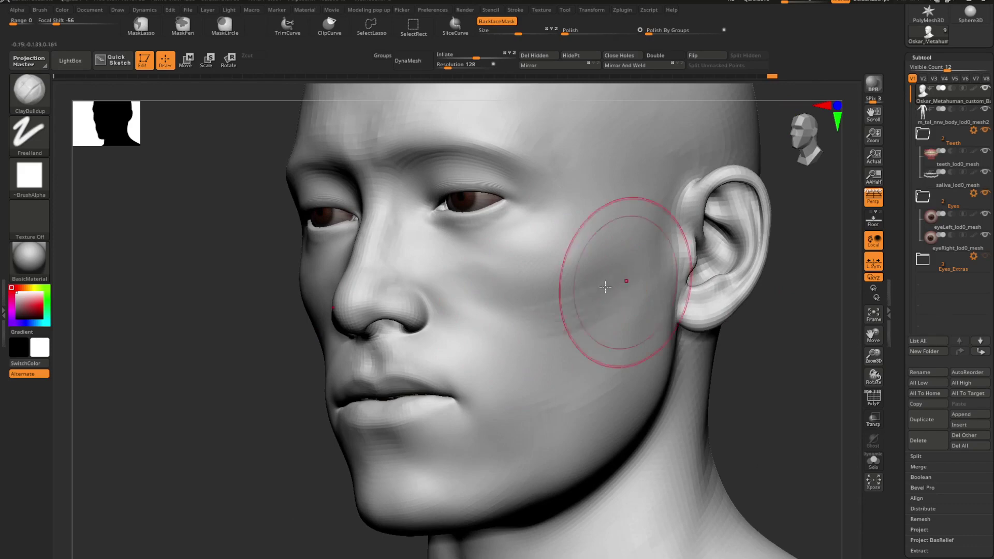
drag(605, 287, 594, 273)
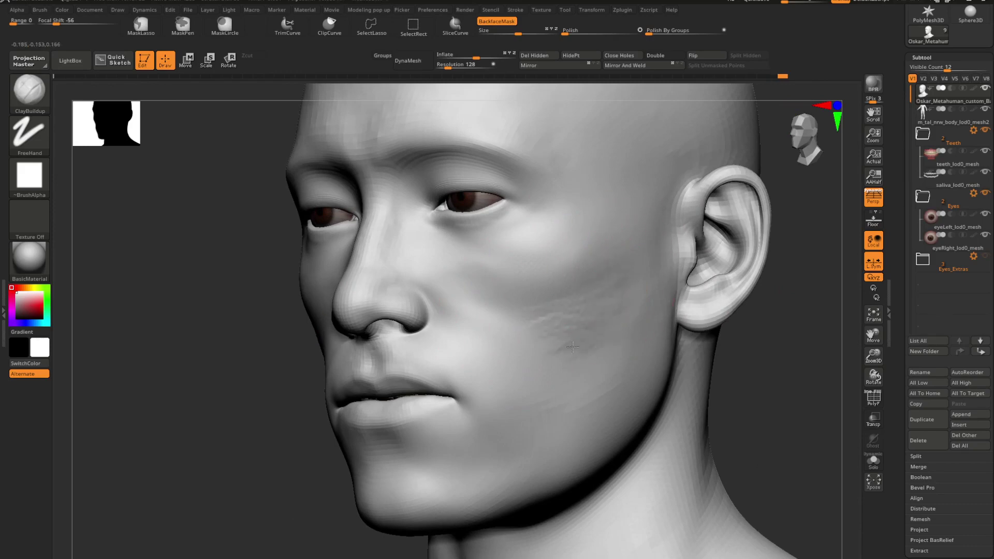
mouse_move(616, 299)
shift+mouse_down()
mouse_move(599, 289)
mouse_move(617, 326)
shift+mouse_up()
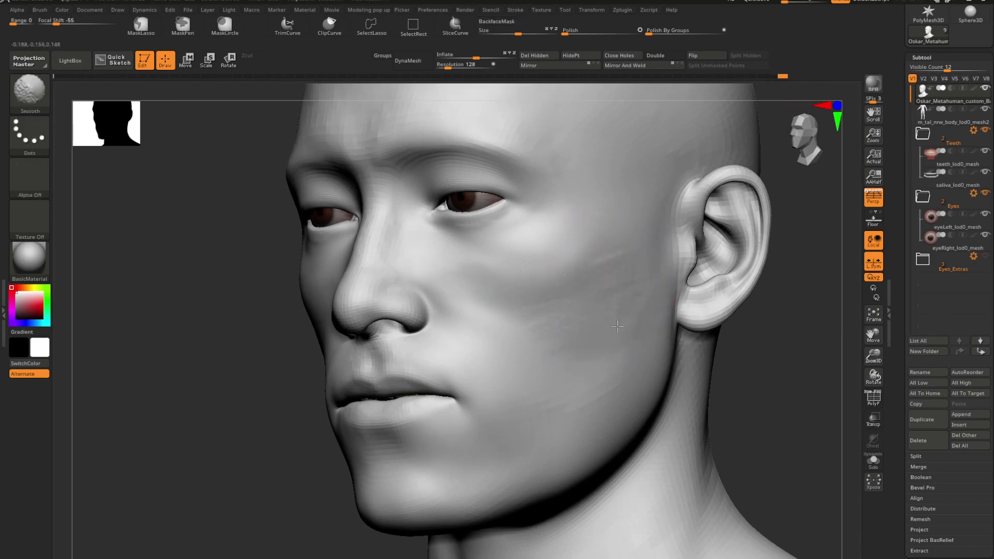
- Sculpt the forehead-to-temple transition with ClayBuildup strokes above the outer brow and blend them with the Smooth brush
ctrl+right_drag(595, 240, 486, 287)
alt+right_drag(539, 262, 537, 299)
mouse_move(537, 299)
ctrl+right_down()
mouse_move(606, 269)
mouse_move(598, 251)
ctrl+right_up()
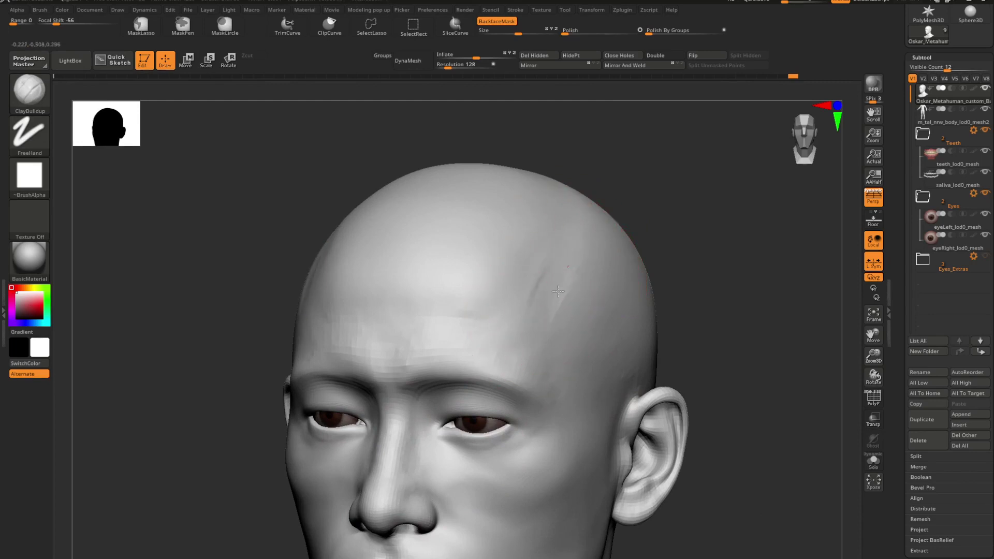
mouse_move(565, 321)
right_down()
mouse_move(561, 310)
mouse_move(577, 312)
right_up()
key(space)
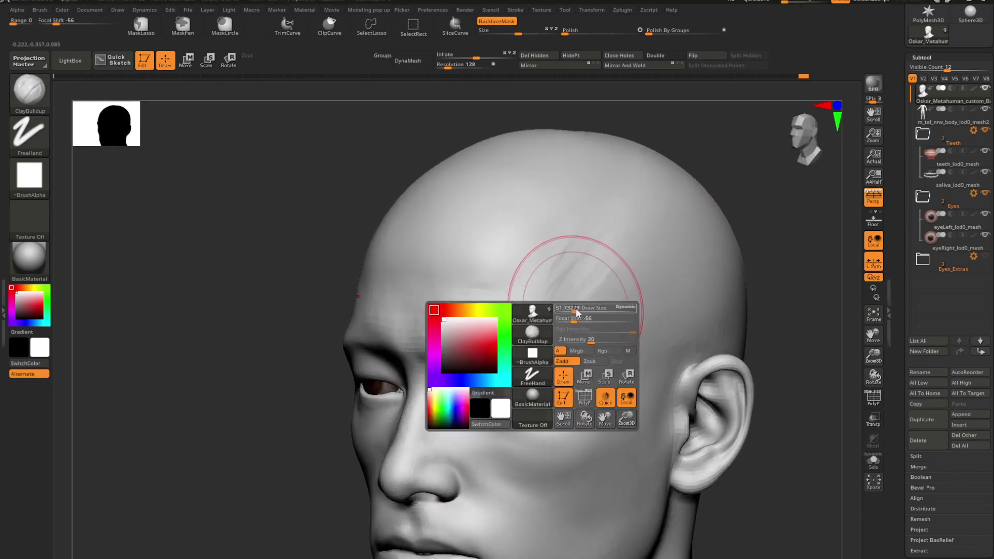
drag(518, 335, 523, 329)
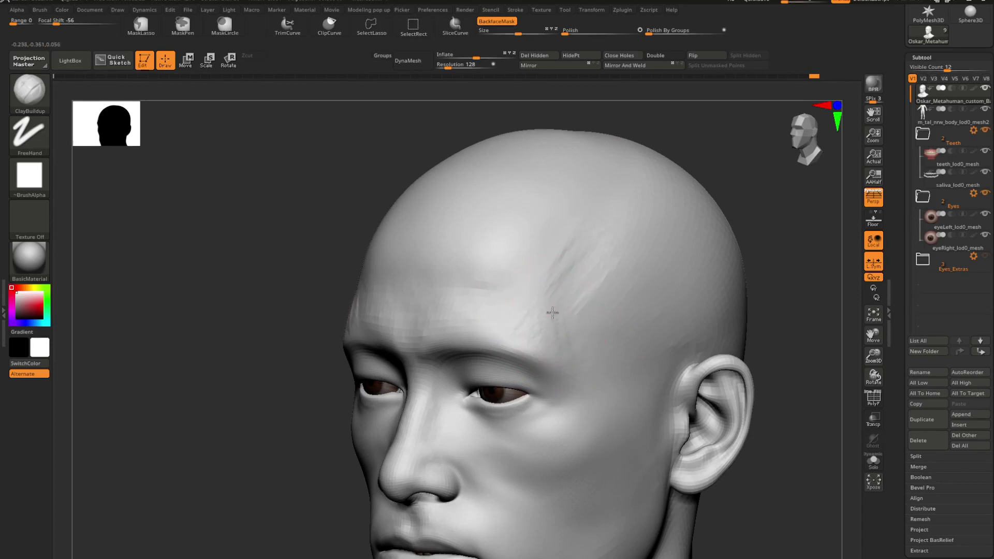
key(shift)
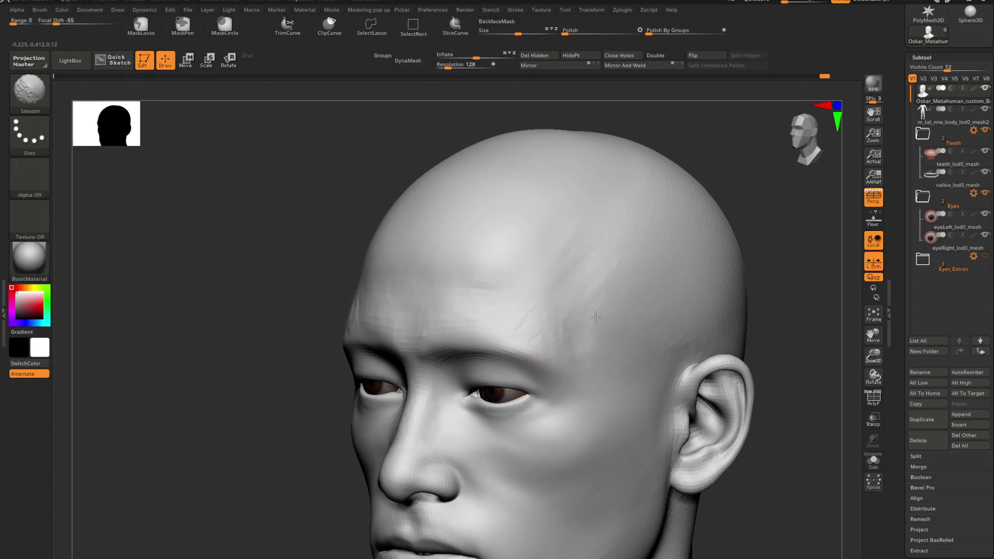
mouse_move(634, 256)
right_down()
mouse_move(694, 259)
mouse_move(673, 305)
right_up()
key(shift)
- Adjust the ClayBuildup brush size, refine the side of the forehead and soften its edge into the temple
alt+right_drag(579, 322, 605, 313)
right_drag(416, 305, 481, 309)
key(space)
right_drag(678, 288, 562, 313)
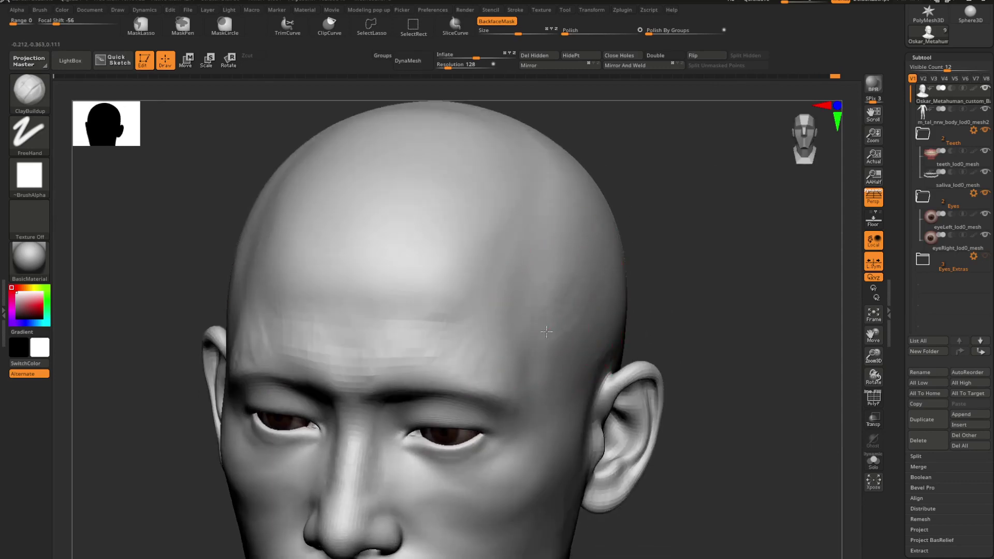
key(shift)
mouse_move(588, 311)
right_down()
mouse_move(564, 315)
mouse_move(544, 343)
mouse_move(570, 348)
right_up()
mouse_move(570, 348)
alt+right_down()
mouse_move(570, 292)
mouse_move(607, 305)
mouse_move(561, 333)
mouse_move(546, 357)
alt+right_up()
- Resize the ClayBuildup brush, sculpt the temple beside the eye and smooth the area on both sides
key(space)
drag(587, 298, 590, 298)
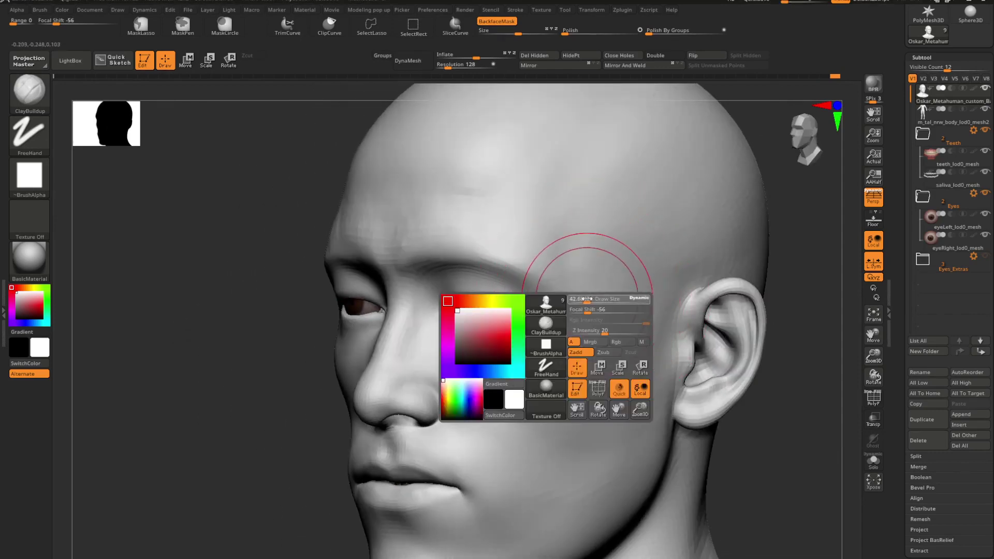
right_drag(586, 299, 603, 310)
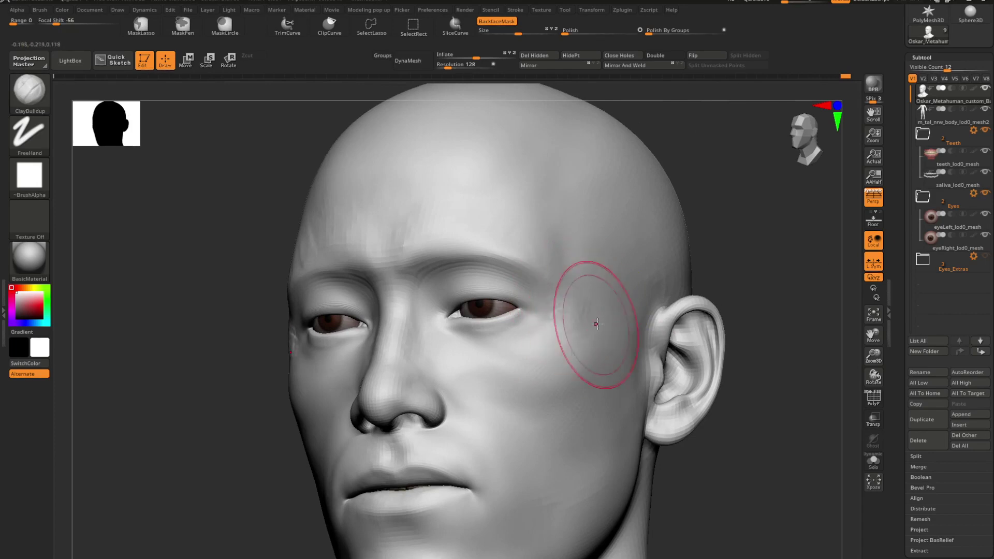
shift+drag(591, 312, 597, 310)
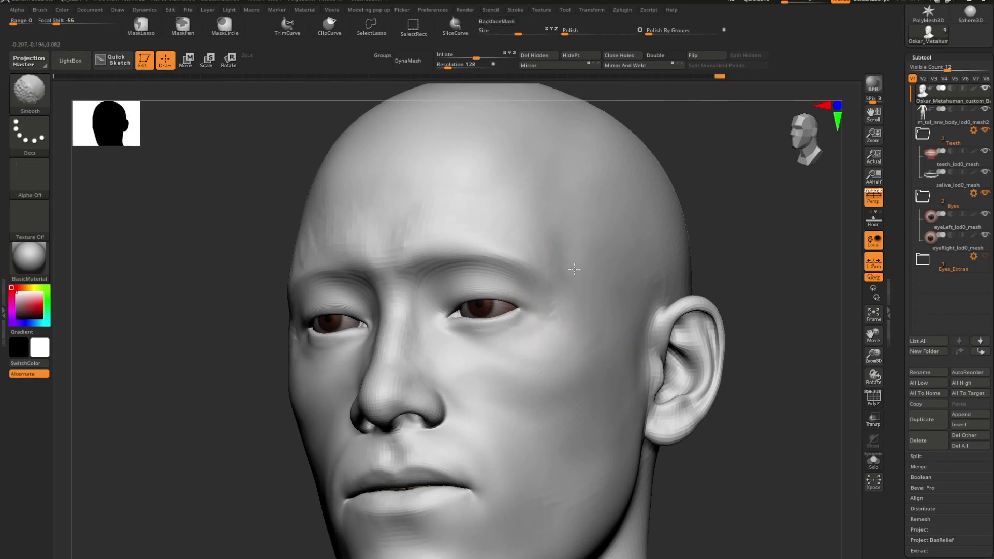
mouse_move(574, 269)
right_down()
mouse_move(577, 288)
mouse_move(497, 310)
mouse_move(393, 277)
right_up()
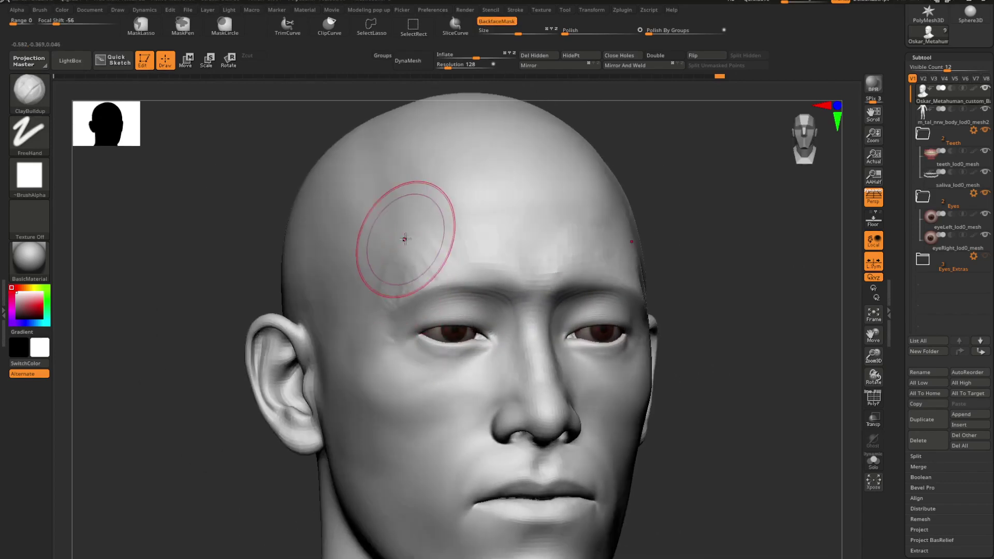
shift+drag(406, 238, 373, 261)
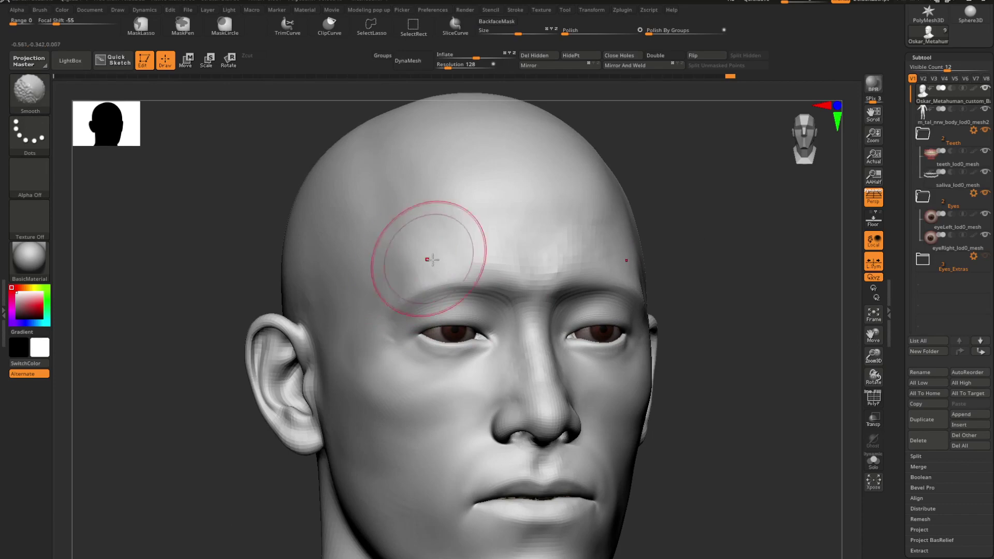
- Smooth the temple next to the outer brow and readjust the ClayBuildup draw size for finer shaping
right_drag(421, 249, 539, 271)
ctrl+right_drag(672, 292, 751, 289)
shift+drag(736, 290, 743, 290)
right_drag(745, 290, 729, 296)
key(space)
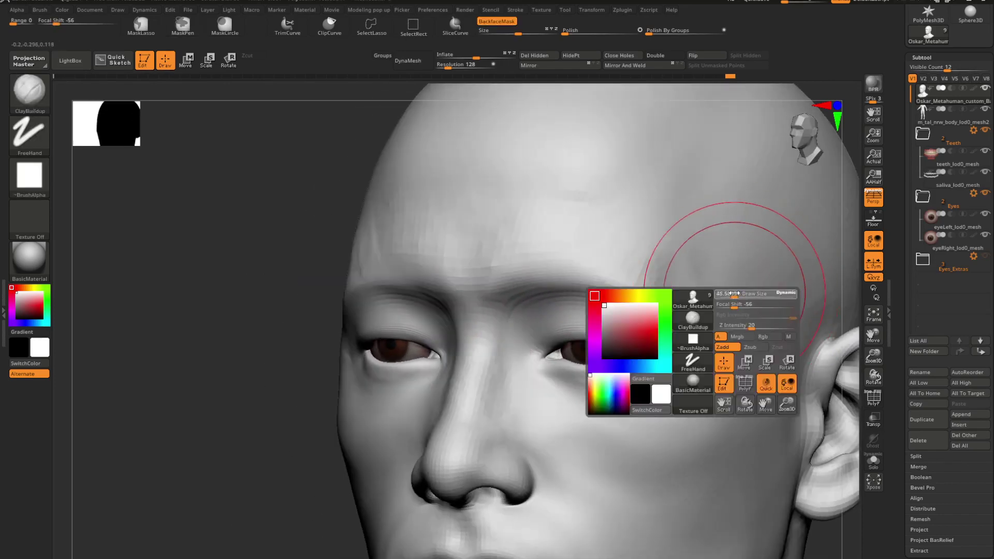
shift+drag(727, 293, 704, 295)
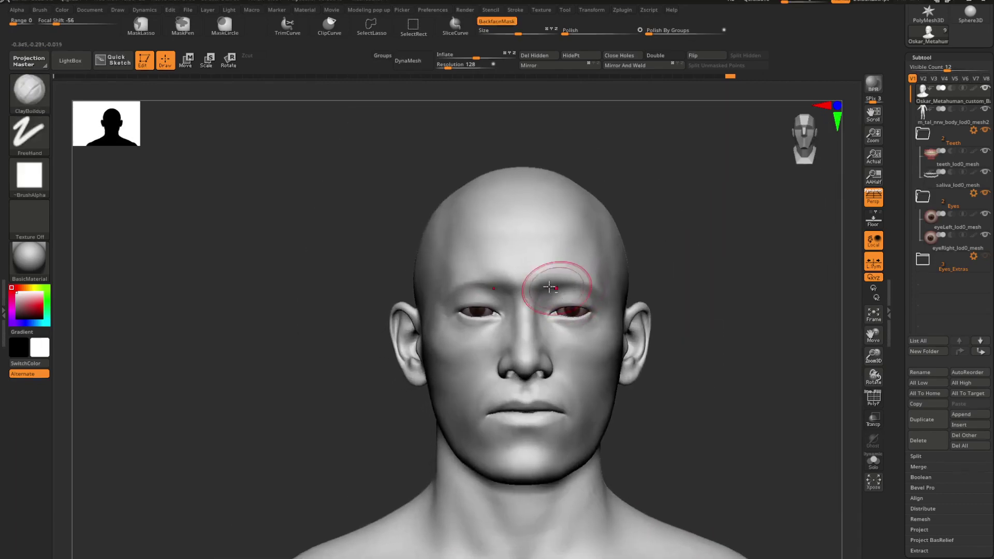
- Switch to the Standard brush, adjust its draw size, build up the inner brows and smooth the strokes
ctrl+right_drag(550, 288, 605, 301)
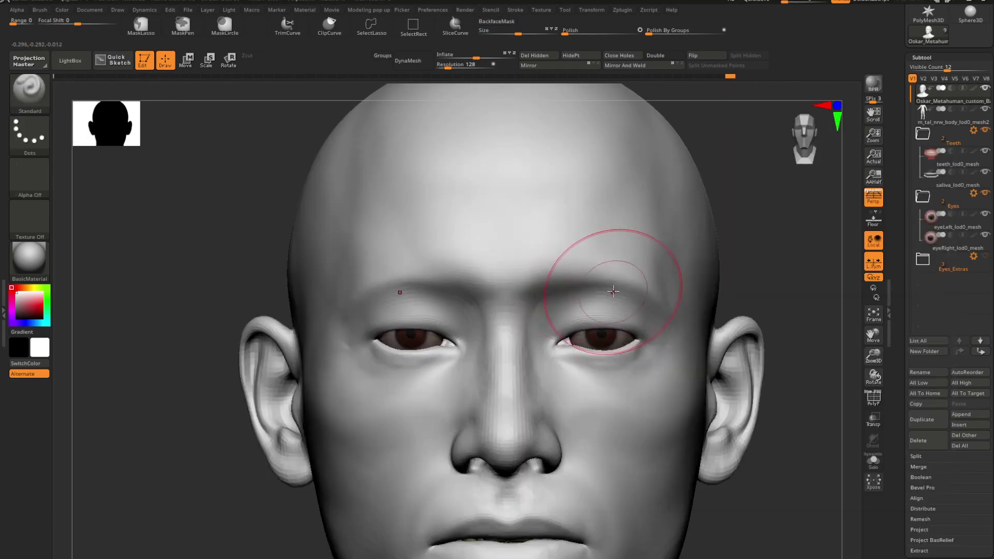
key(space)
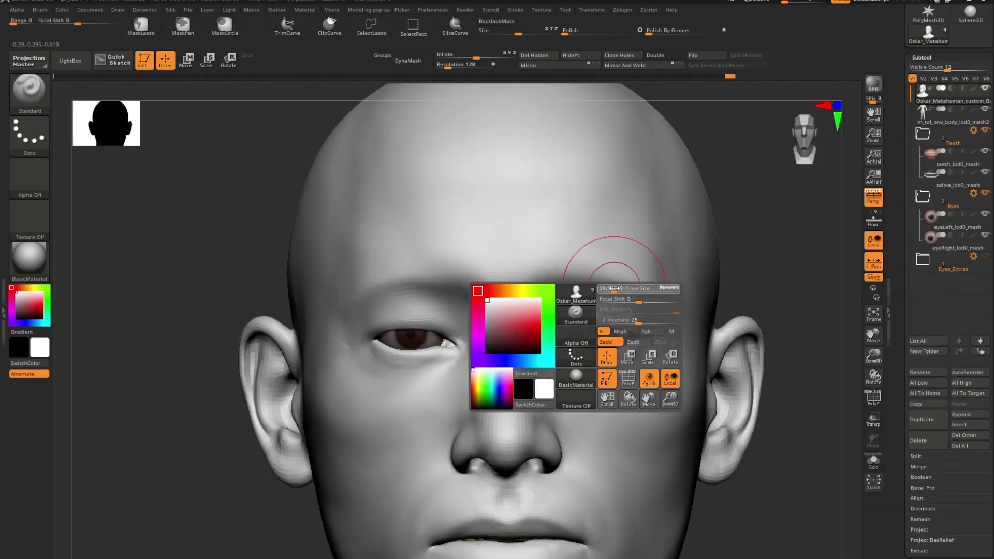
key(space)
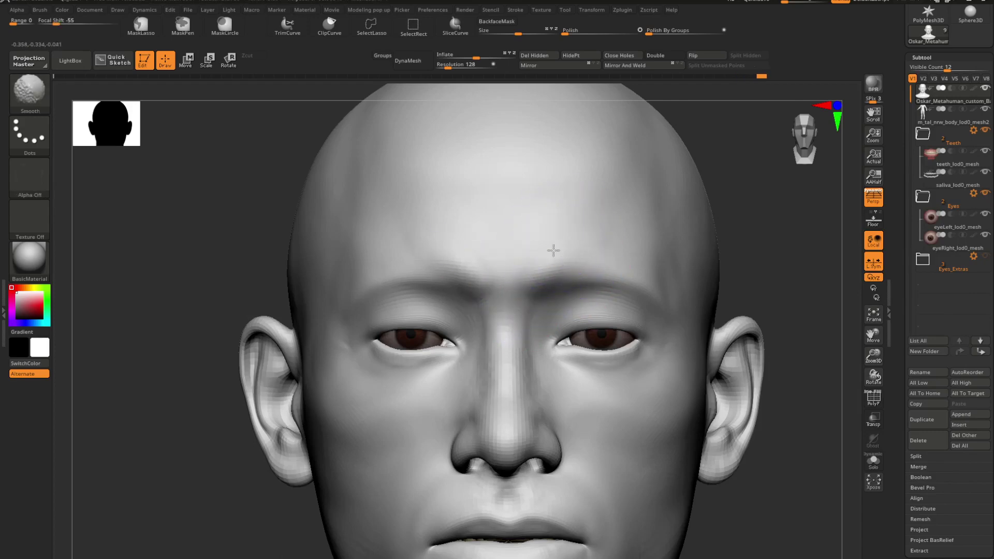
- Choose the Move Topological brush and adjust its draw size for shaping the brow and nose bridge in profile
alt+right_drag(553, 251, 580, 314)
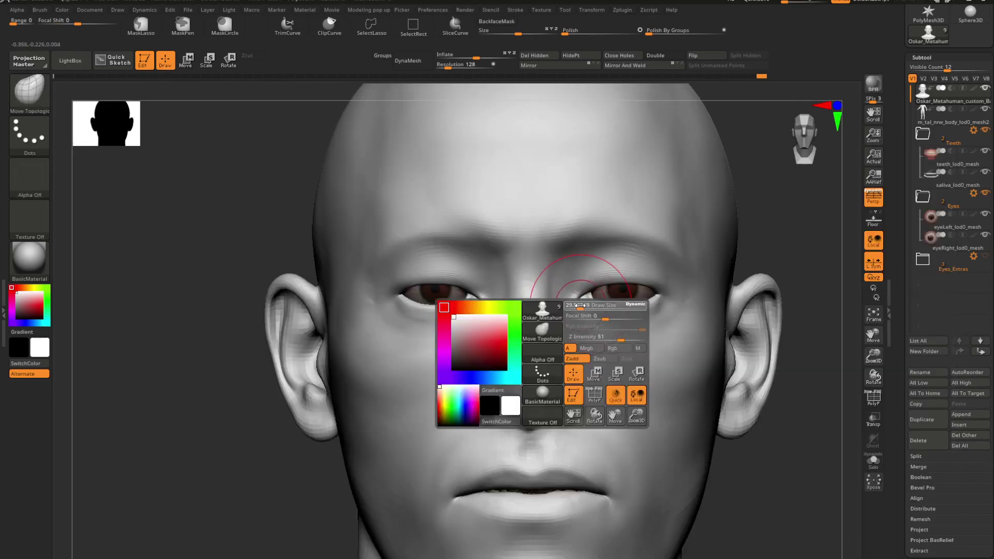
mouse_move(515, 311)
right_down()
mouse_move(550, 295)
mouse_move(536, 288)
right_up()
key(space)
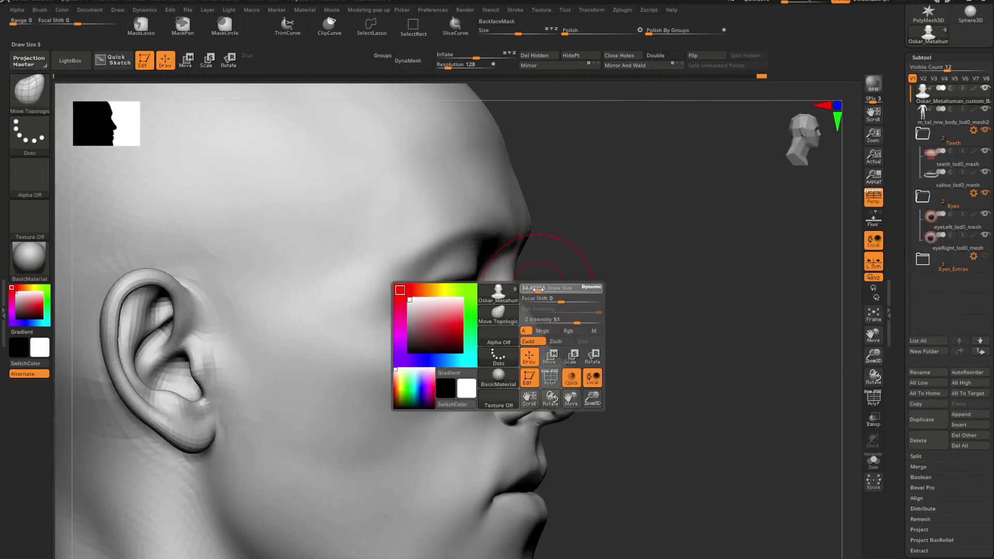
key(space)
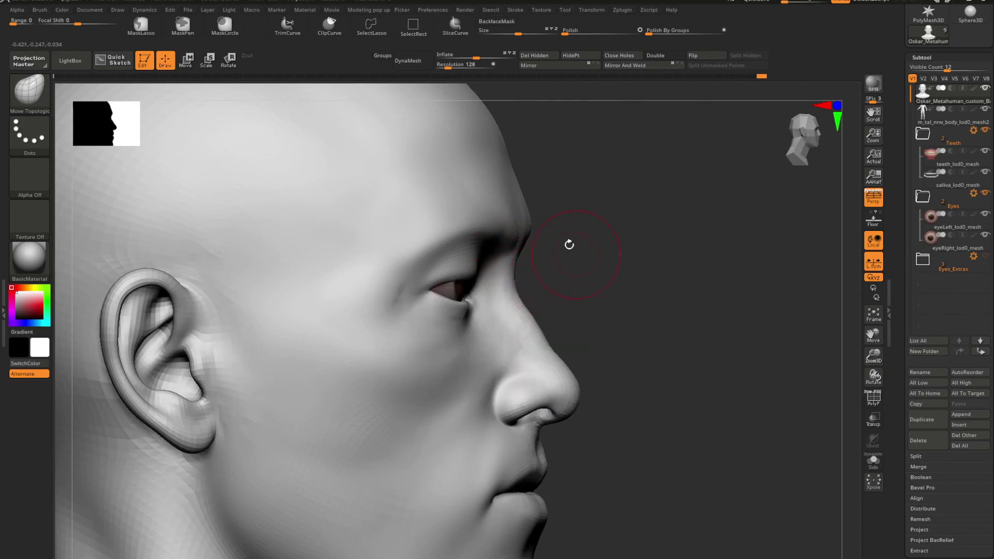
- Inspect the Eyes_Extras and Eyes subtool folders and examine the head from profile, three-quarter and near-front views
mouse_move(952, 262)
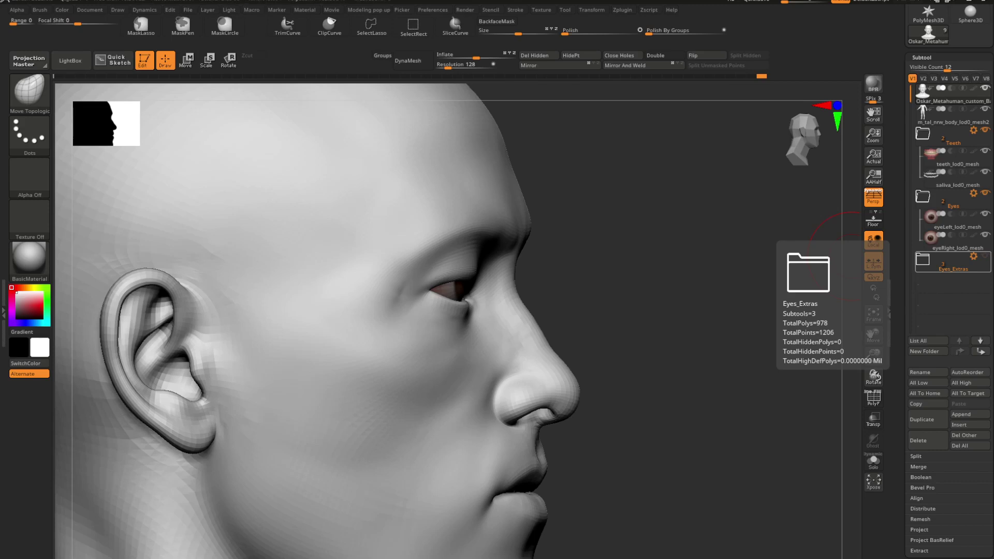
mouse_move(922, 197)
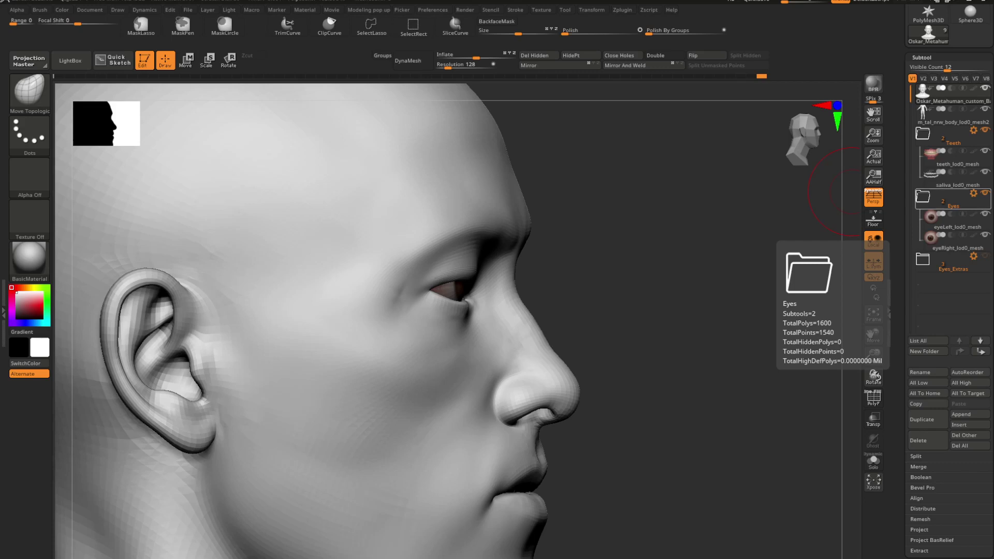
alt+drag(554, 304, 548, 259)
drag(621, 295, 569, 310)
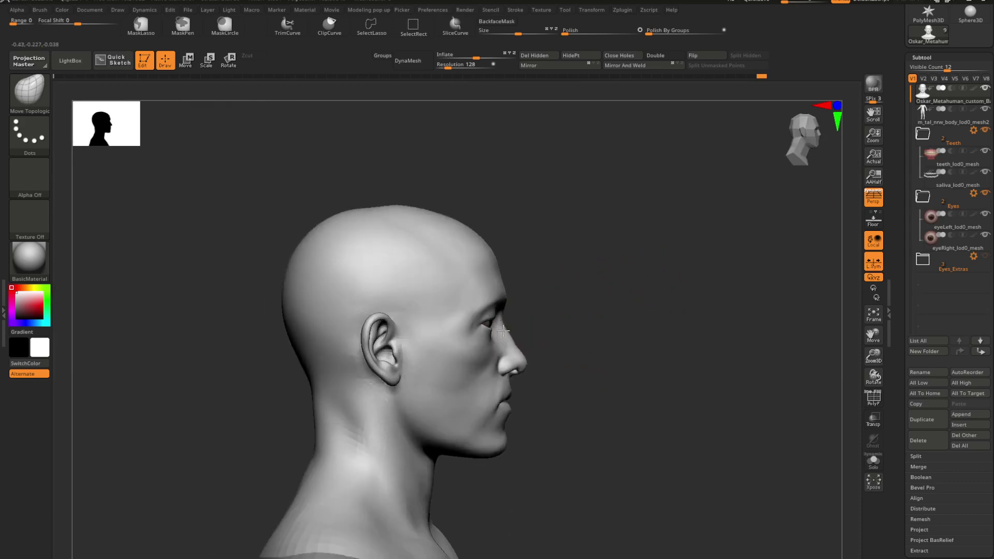
alt+drag(544, 357, 501, 343)
drag(564, 342, 404, 305)
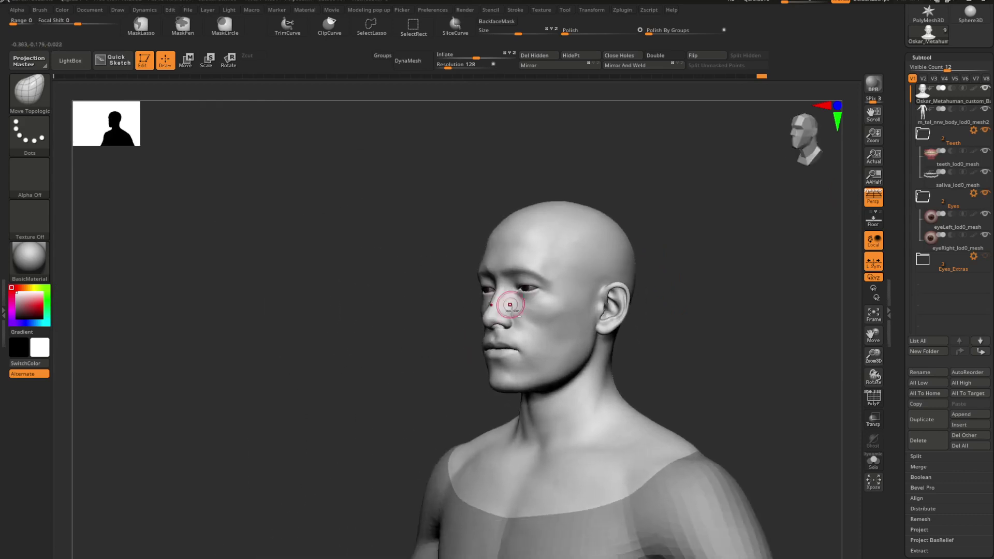
drag(511, 306, 570, 355)
scroll(521, 328, up, 5)
scroll(449, 370, up, 3)
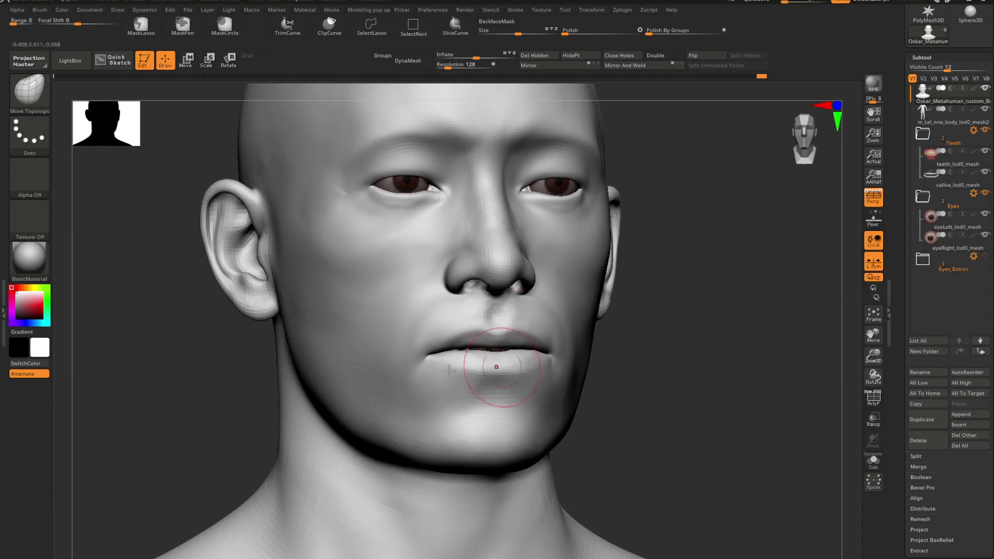
- Isolate the head mesh and adjust the Move Topological draw size for shaping the mouth corners and lips
right_drag(449, 370, 497, 346)
mouse_move(497, 347)
ctrl+right_down()
mouse_move(556, 381)
mouse_move(523, 388)
mouse_move(520, 429)
mouse_move(541, 374)
mouse_move(578, 382)
ctrl+right_up()
key(shift+s)
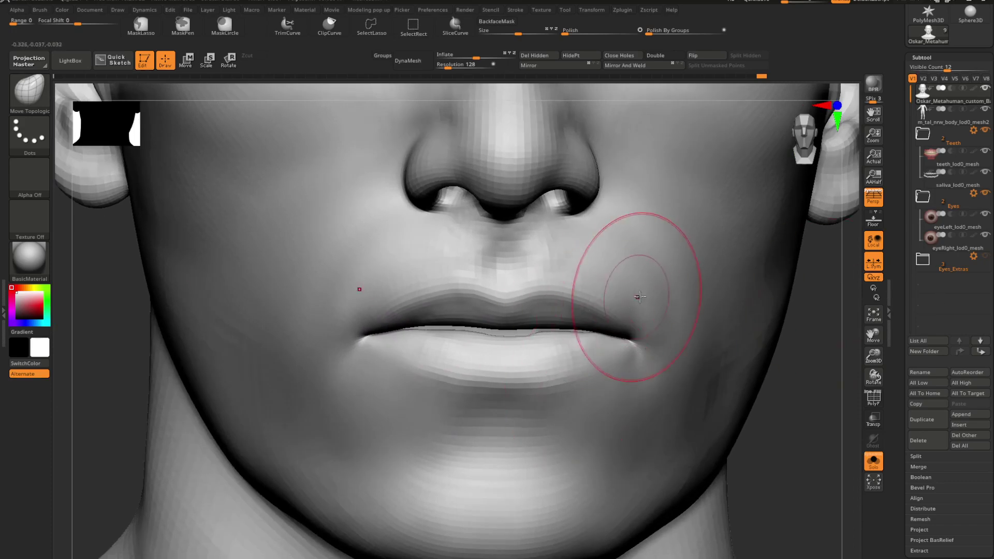
key(space)
drag(647, 291, 642, 292)
right_drag(601, 308, 602, 330)
key(space)
drag(610, 316, 616, 316)
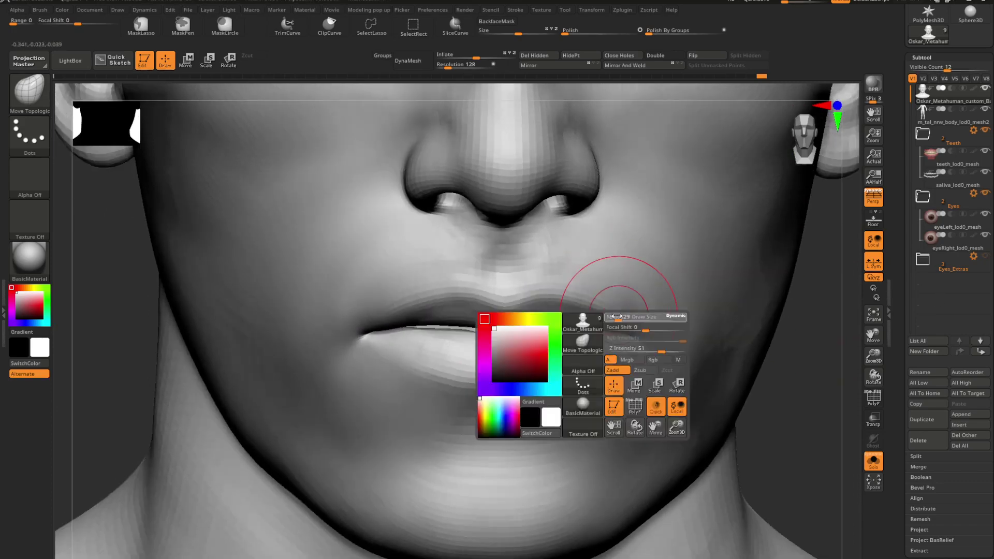
- Reshape the line between the lips with Move Topological, undo an unwanted stroke and smooth the lip edge
shift+drag(553, 334, 538, 343)
right_drag(532, 344, 530, 349)
key(ctrl+z)
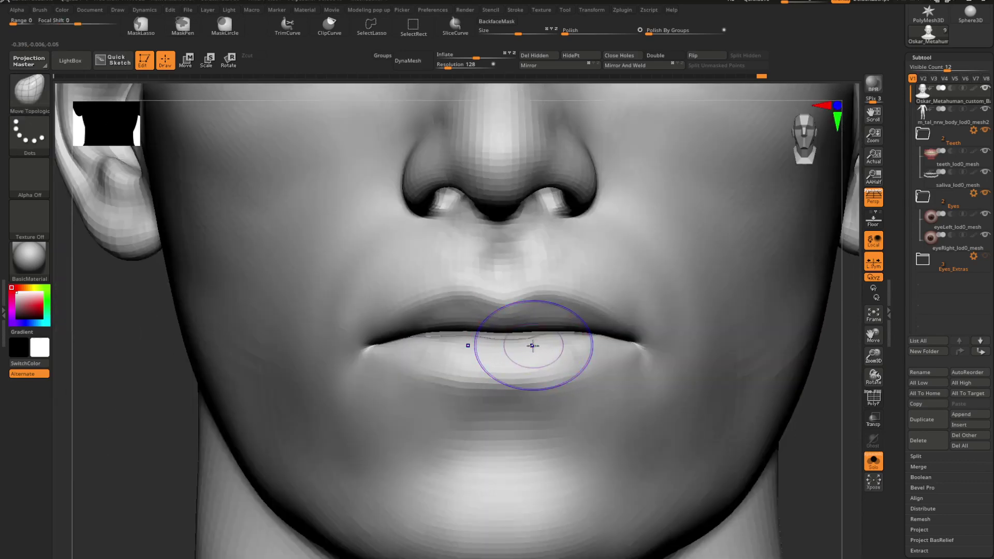
shift+drag(533, 345, 524, 343)
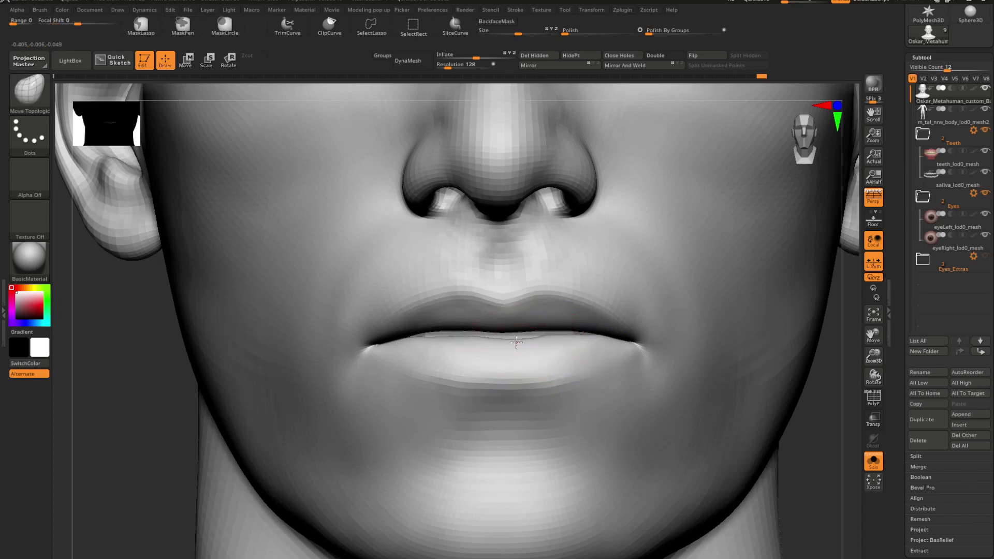
key(shift)
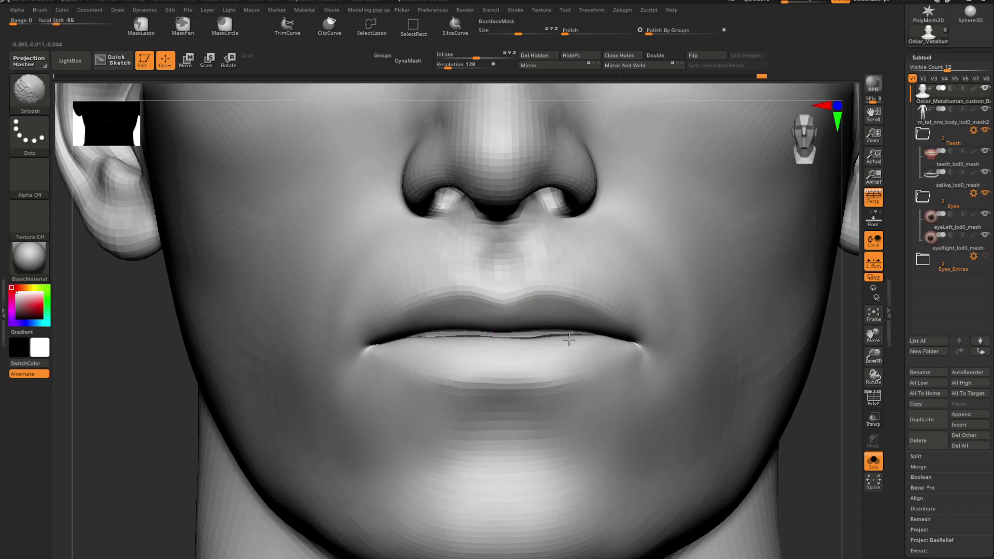
shift+drag(569, 340, 529, 343)
mouse_move(537, 344)
right_down()
mouse_move(628, 350)
mouse_move(541, 356)
mouse_move(575, 317)
mouse_move(526, 348)
mouse_move(572, 344)
mouse_move(564, 341)
right_up()
- Resize the Move Topological brush and reposition the inner edge of the lower lip from front and profile views
key(space)
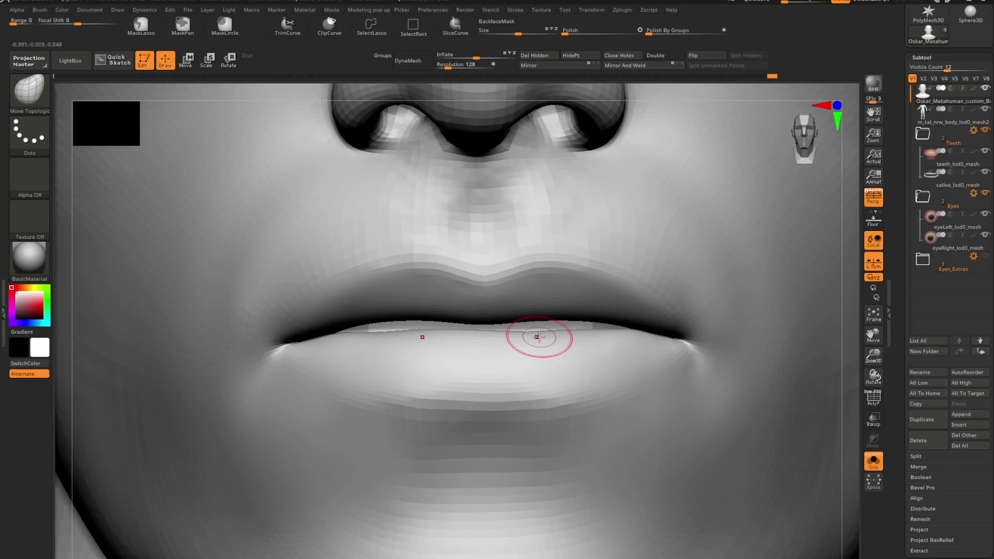
key(space)
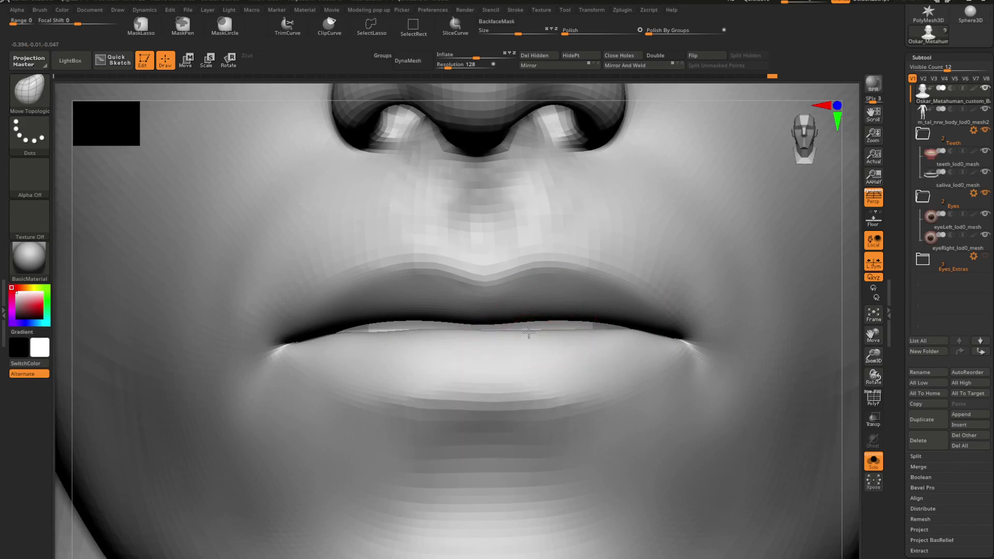
key(space)
right_drag(582, 334, 631, 337)
right_click(627, 336)
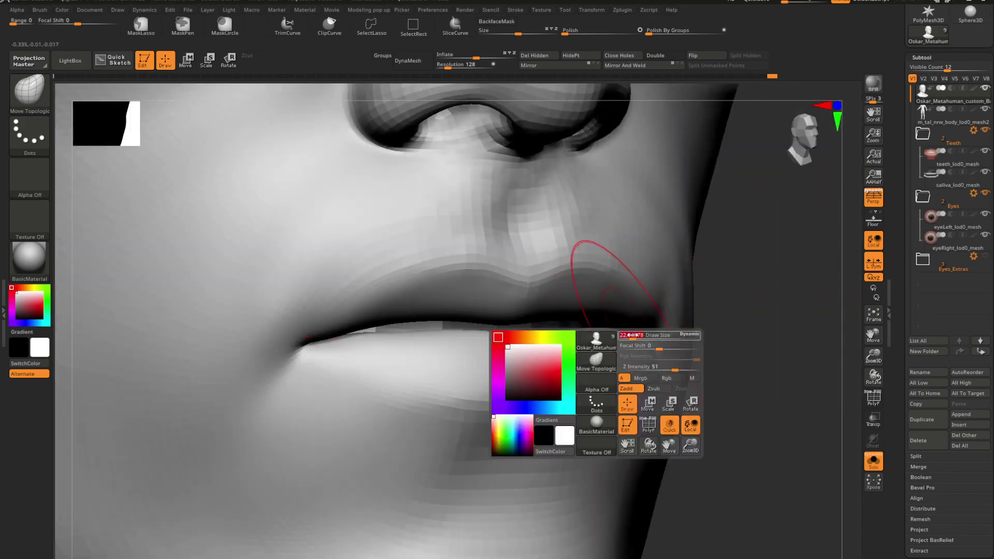
right_drag(557, 342, 598, 345)
right_drag(518, 344, 543, 337)
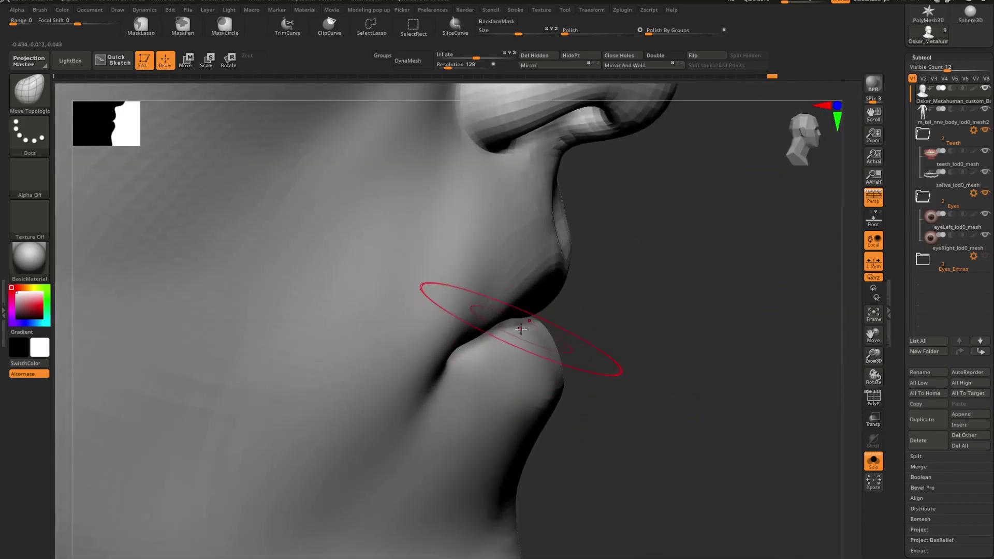
drag(523, 330, 525, 322)
- Set the Move Topological draw size to about 32, check the mouth on the framed head and show the other subtools again
right_drag(555, 339, 511, 341)
key(space)
drag(547, 337, 552, 336)
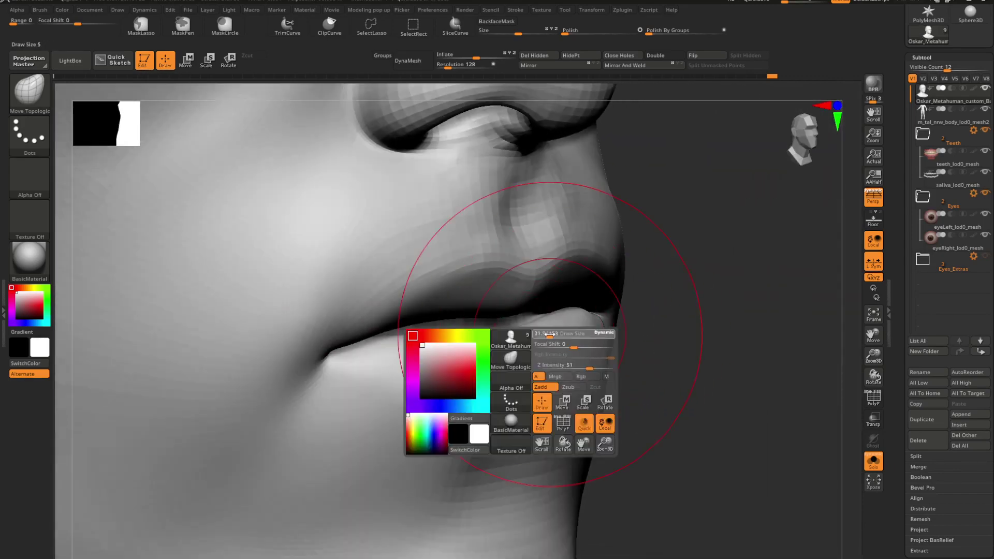
shift+right_drag(562, 337, 538, 339)
key(f)
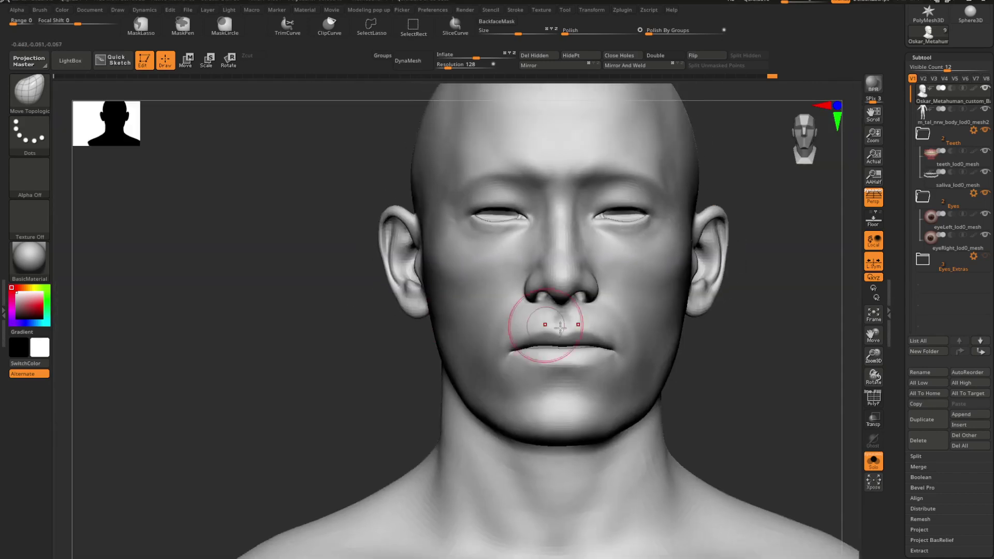
right_drag(527, 322, 599, 337)
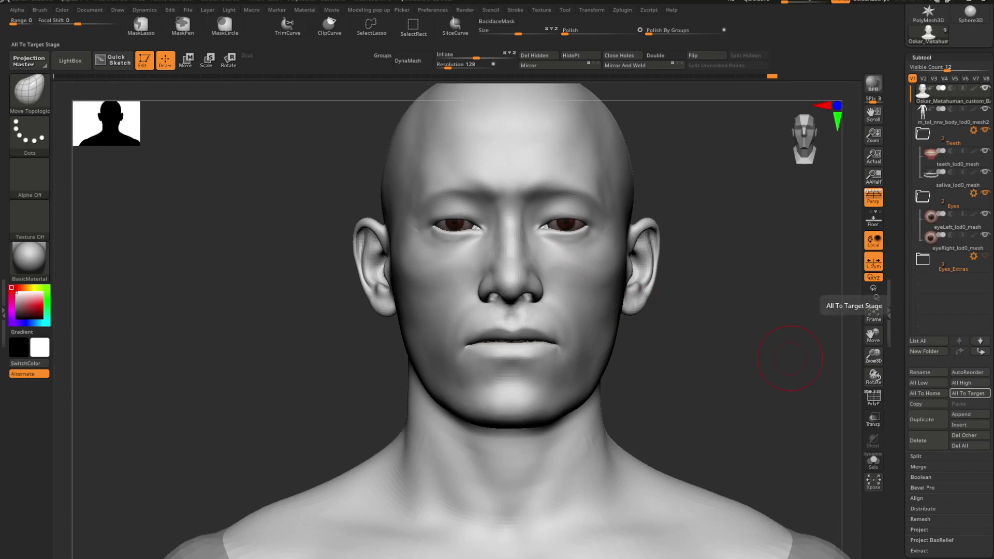
- Enlarge the Move Topological brush slightly and adjust the lower face, checking the head from several angles
alt+right_drag(565, 315, 556, 381)
key(b)
key(m)
key(t)
key(s)
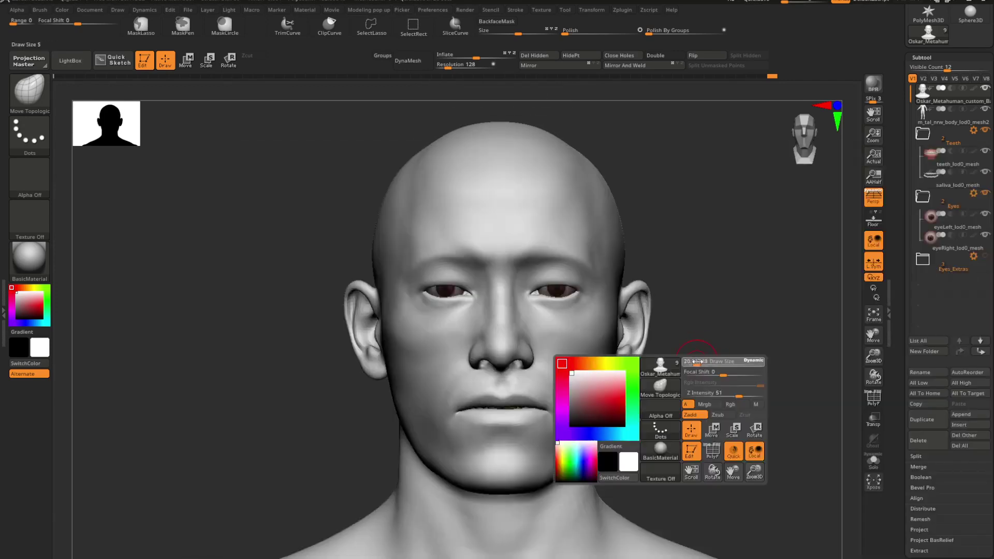
drag(697, 361, 707, 361)
right_drag(729, 353, 653, 379)
drag(636, 444, 627, 437)
mouse_move(624, 434)
shift+right_down()
mouse_move(604, 363)
mouse_move(654, 369)
shift+right_up()
ctrl+right_drag(550, 371, 673, 350)
mouse_move(673, 350)
alt+right_down()
mouse_move(526, 377)
mouse_move(614, 379)
mouse_move(595, 382)
mouse_move(588, 412)
mouse_move(569, 426)
mouse_move(595, 401)
alt+right_up()
mouse_move(595, 402)
ctrl+right_down()
mouse_move(606, 403)
mouse_move(603, 384)
ctrl+right_up()
right_click(605, 403)
right_drag(603, 384, 577, 373)
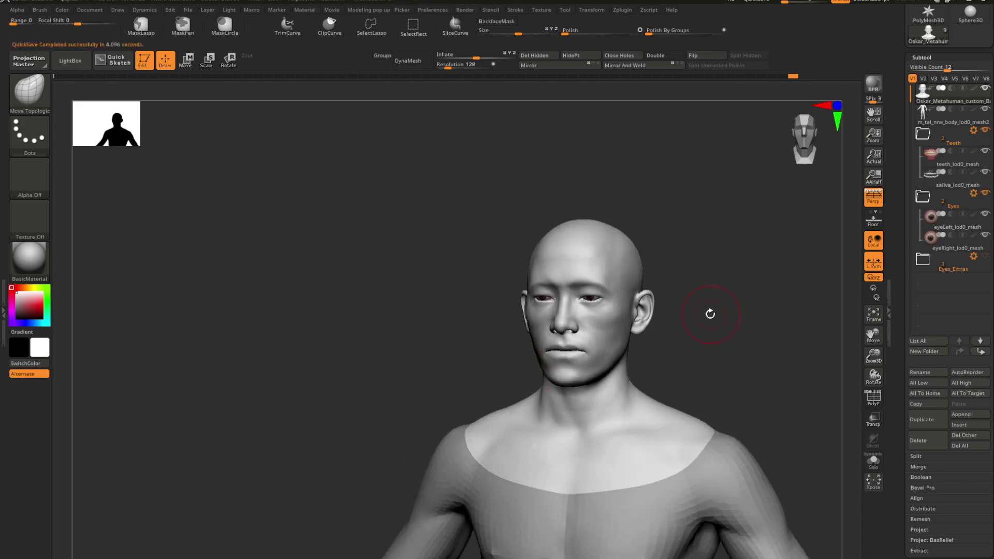
- Resize the Move Topological brush, close the gap between the lips over the teeth and undo an unwanted lip stroke
mouse_move(710, 314)
right_down()
mouse_move(585, 343)
mouse_move(650, 378)
mouse_move(608, 374)
mouse_move(624, 354)
right_up()
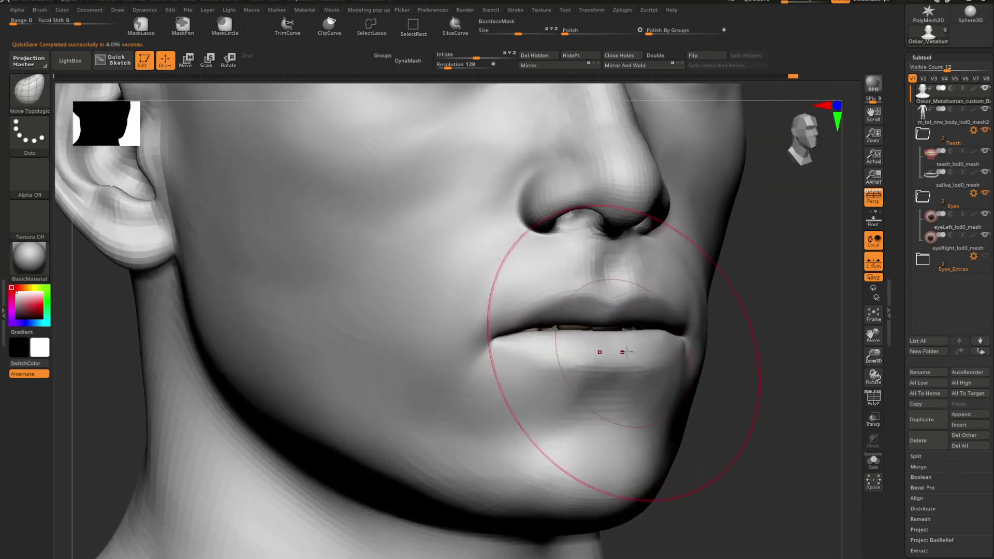
key(space)
drag(633, 349, 628, 348)
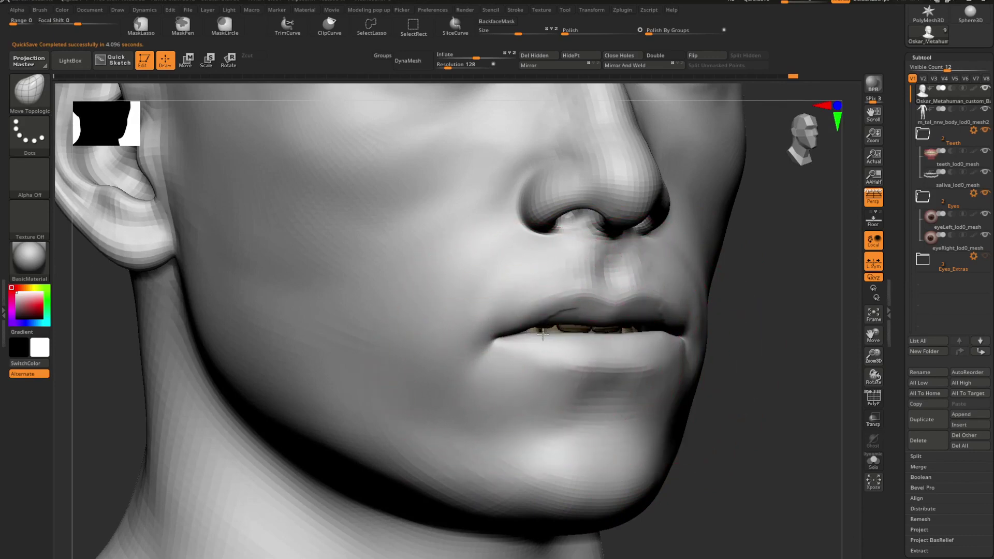
key(space)
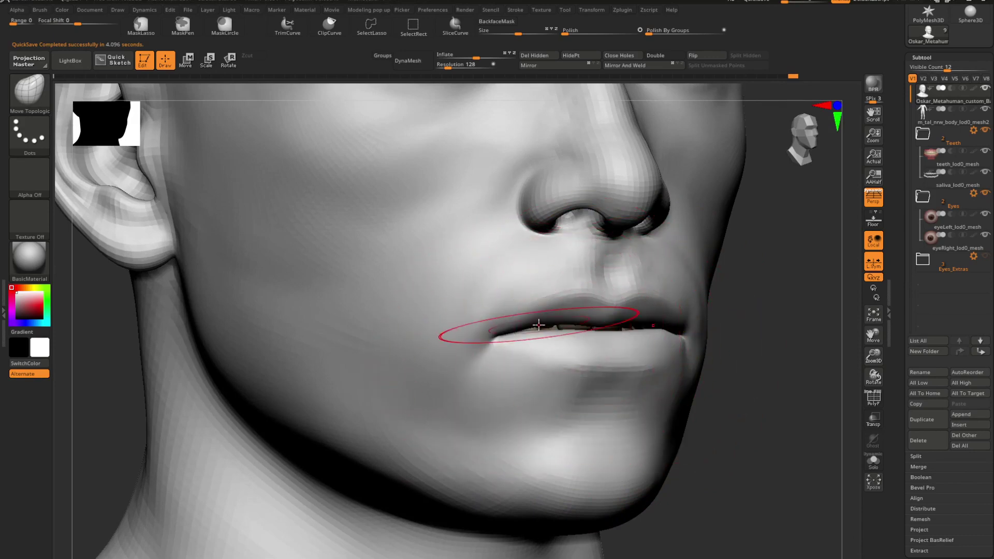
key(ctrl)
key(ctrl+z)
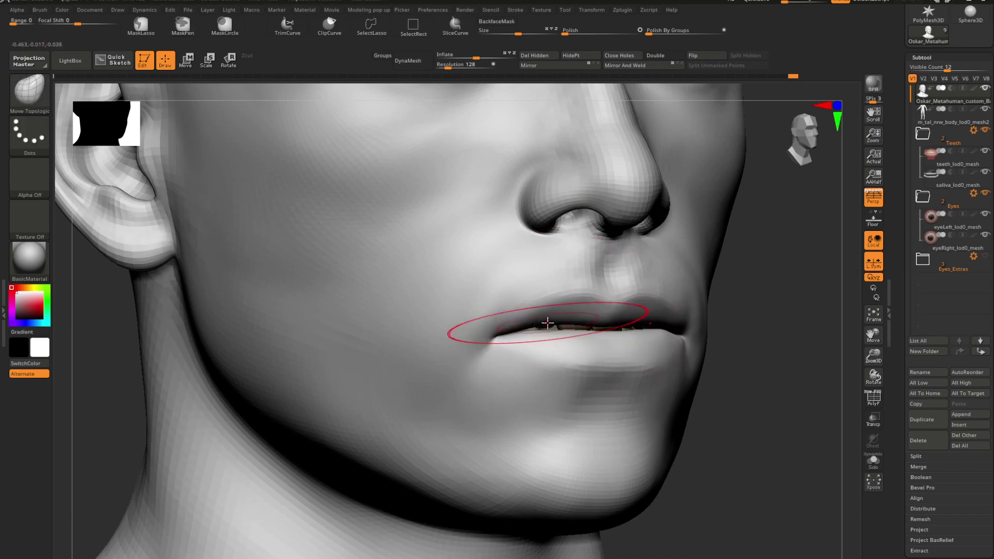
drag(553, 337, 555, 336)
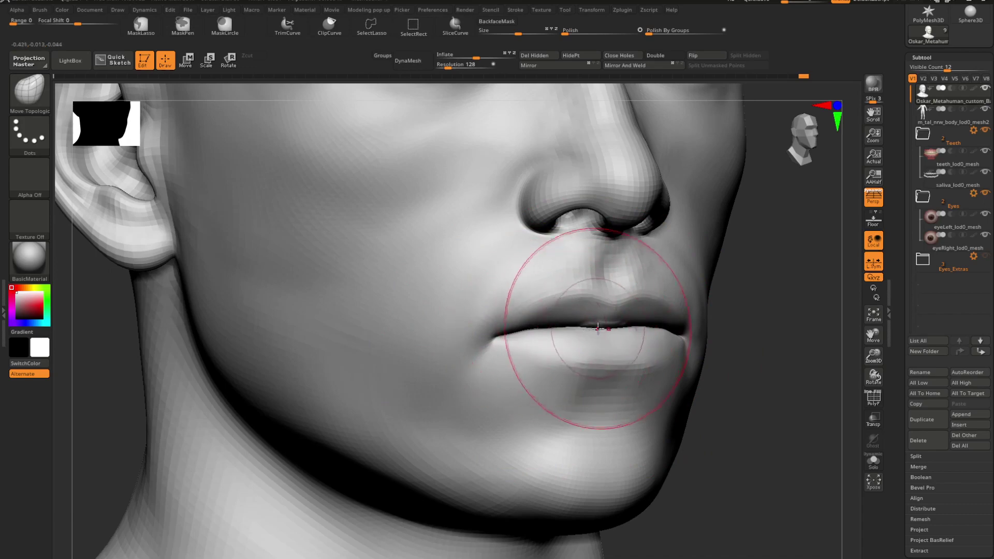
key(space)
key(shift)
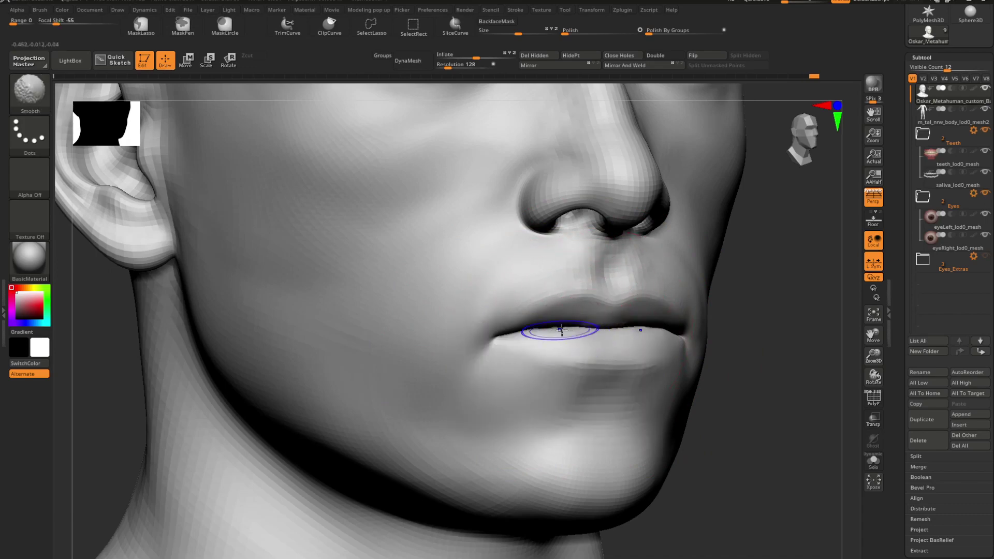
mouse_move(561, 331)
right_down()
mouse_move(588, 341)
mouse_move(614, 328)
mouse_move(526, 308)
right_up()
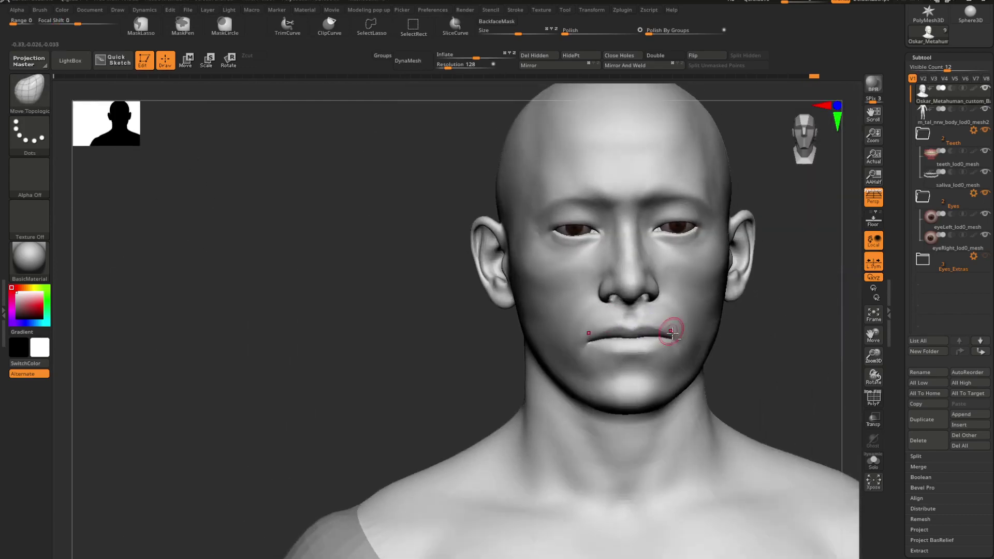
- Reduce the Move Topological draw size and refine the corners of the mouth from the front
alt+right_drag(672, 334, 575, 337)
right_drag(575, 336, 541, 339)
ctrl+right_drag(541, 339, 580, 357)
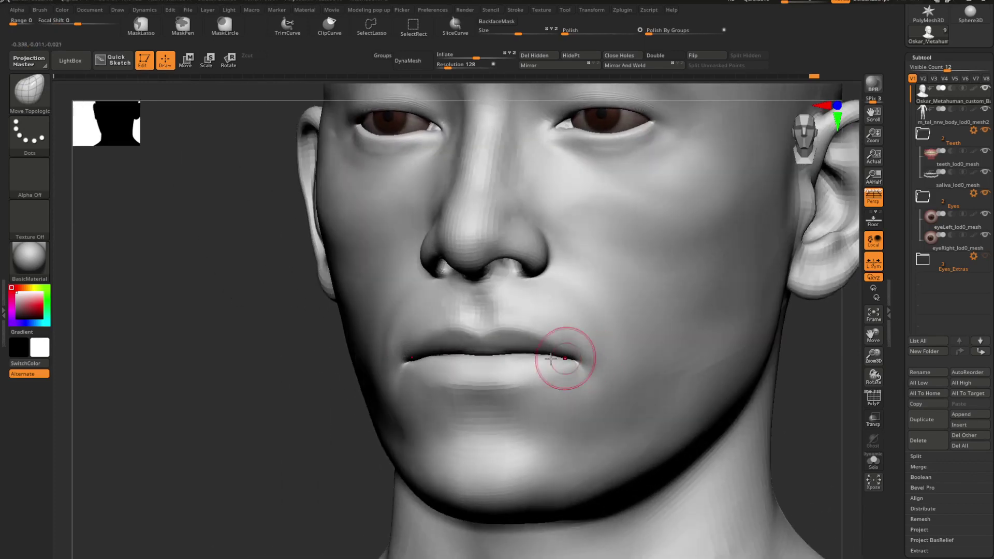
right_drag(485, 371, 554, 337)
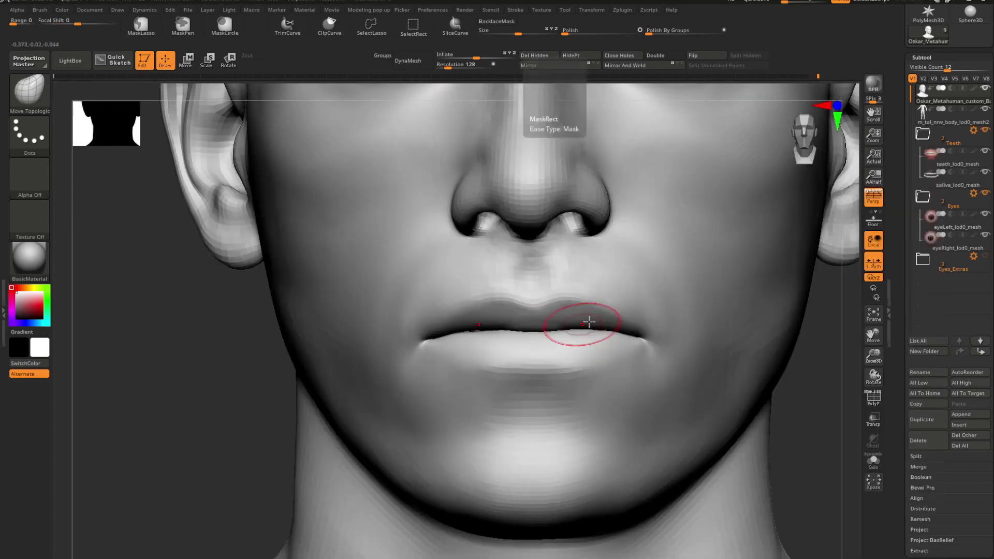
mouse_move(614, 345)
ctrl+right_down()
mouse_move(561, 331)
mouse_move(629, 333)
mouse_move(588, 300)
mouse_move(607, 315)
ctrl+right_up()
right_click(629, 332)
key(space)
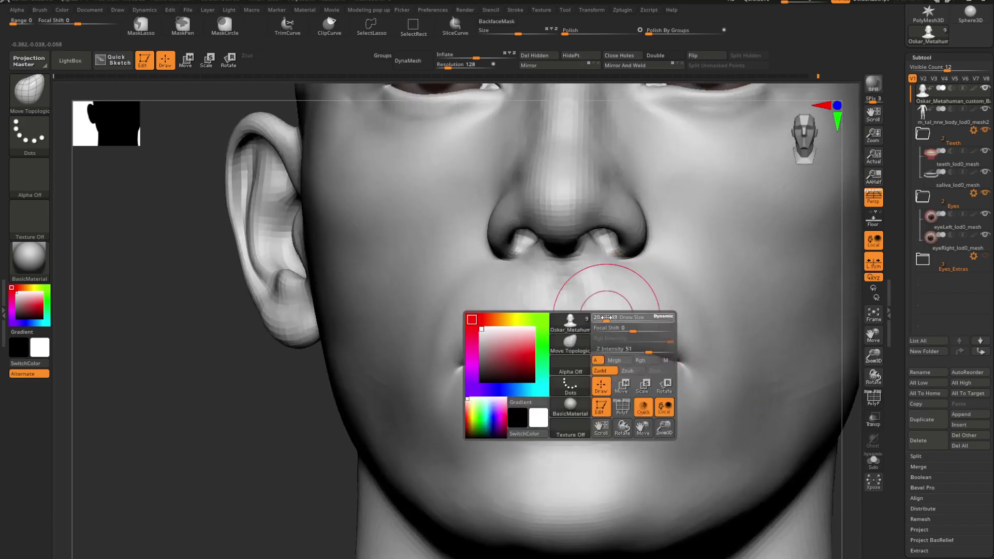
drag(606, 318, 602, 318)
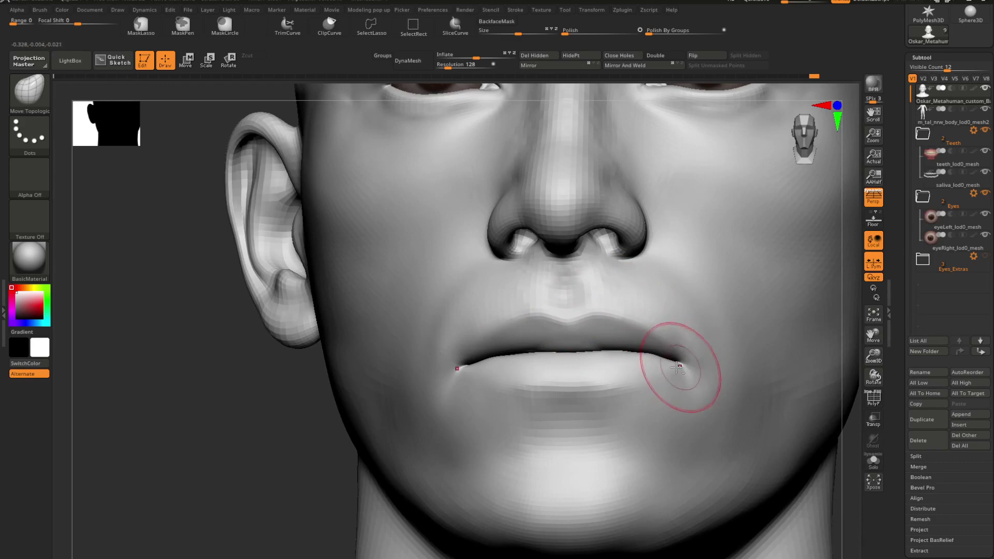
mouse_move(677, 368)
ctrl+right_down()
mouse_move(614, 321)
mouse_move(575, 332)
ctrl+right_up()
- Adjust the Move Topological draw size and reshape the lower lip and the area beneath it from the side
key(space)
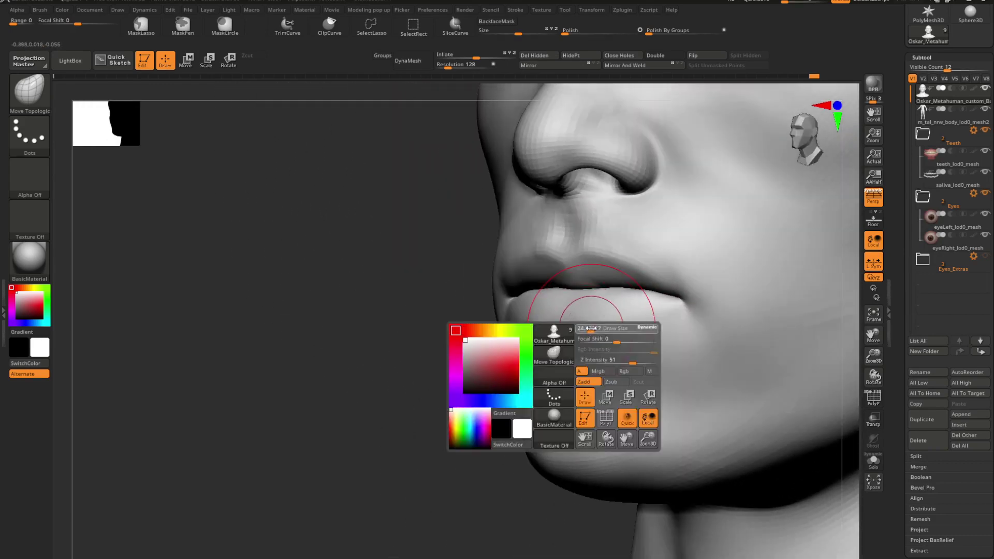
key(shift)
right_drag(612, 334, 566, 350)
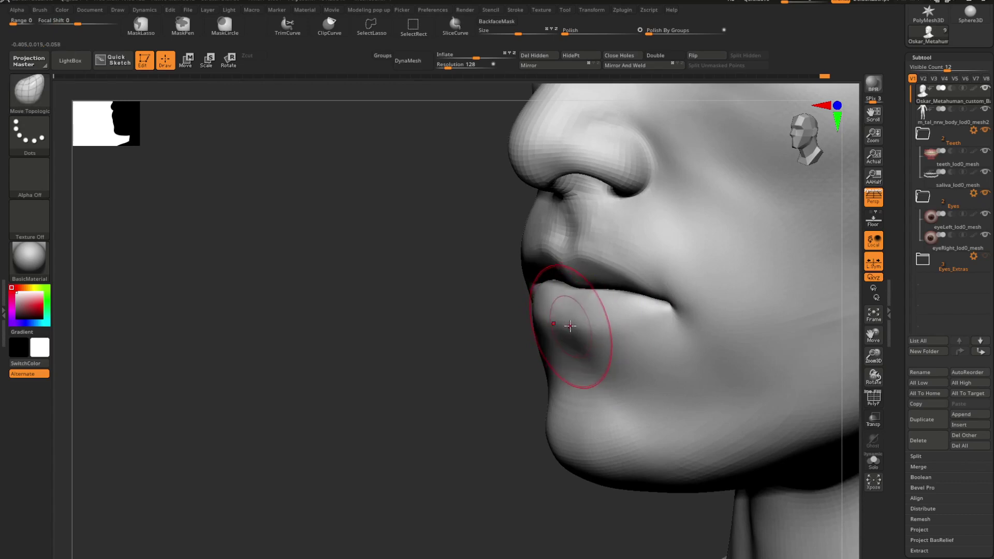
right_drag(593, 327, 647, 331)
ctrl+right_drag(647, 332, 650, 305)
mouse_move(650, 306)
ctrl+right_down()
mouse_move(671, 300)
mouse_move(549, 311)
mouse_move(645, 302)
ctrl+right_up()
- Render a BPR preview, set the BPR Shadow angle to 18, edit the shadow ray count and render again
key(shift+r)
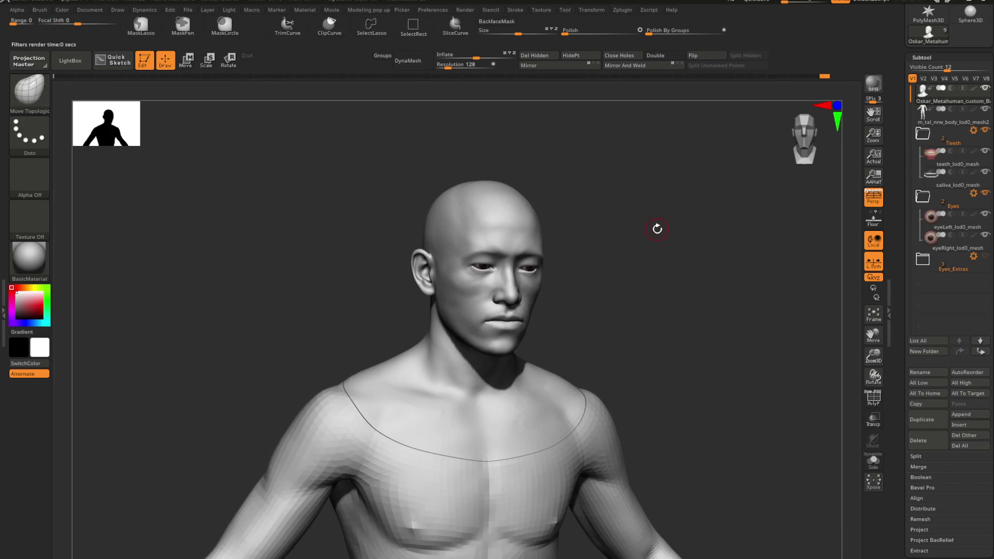
click(465, 10)
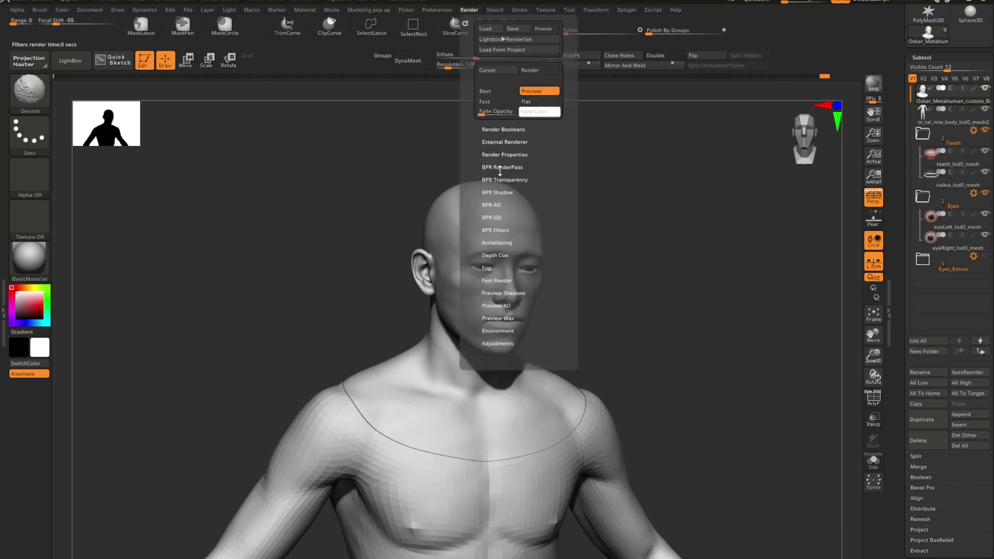
click(495, 192)
click(524, 213)
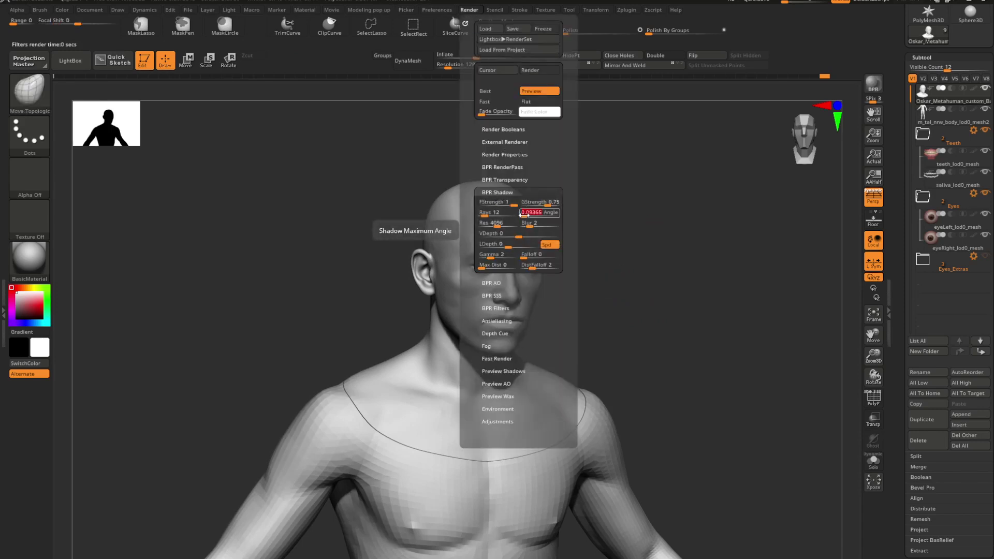
click(491, 213)
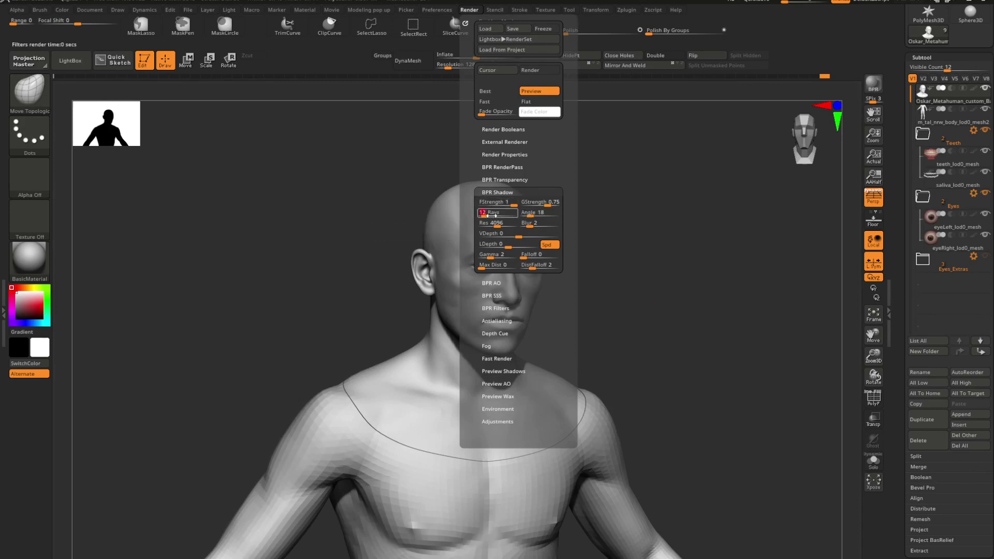
key(Return)
key(shift+r)
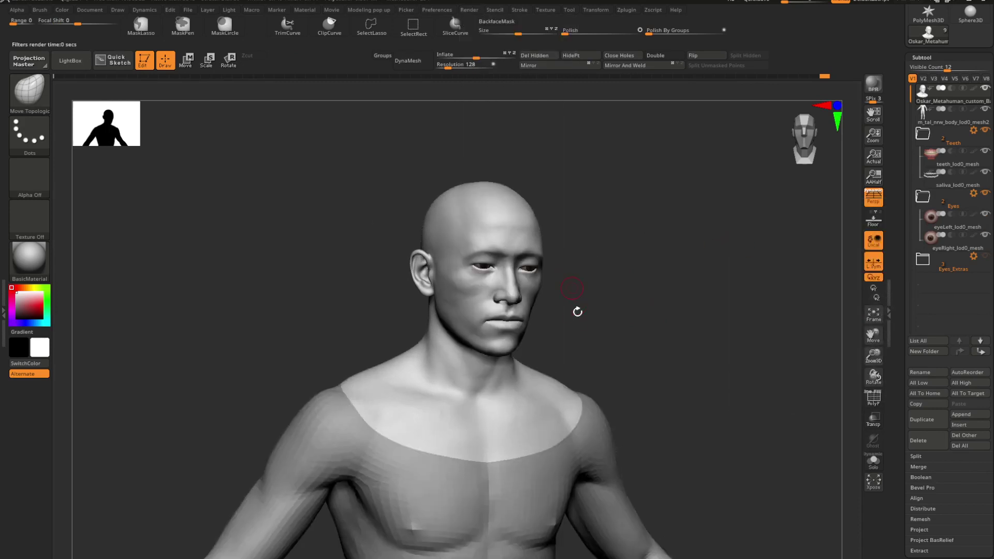
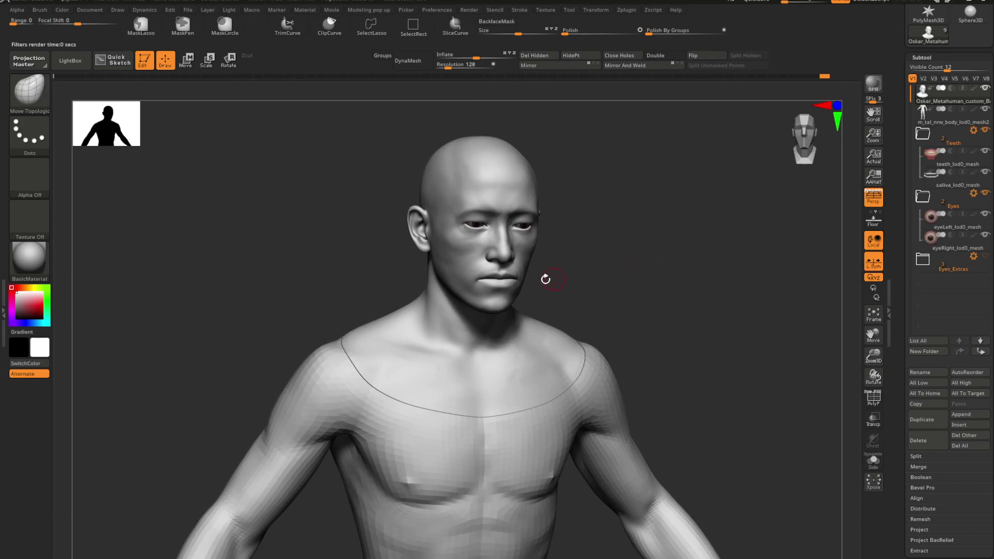
- Enlarge the Move Topological brush and reshape the upper back of the skull from the profile view
right_drag(484, 265, 552, 328)
mouse_move(552, 328)
ctrl+right_down()
mouse_move(569, 347)
mouse_move(554, 305)
mouse_move(507, 299)
mouse_move(533, 308)
mouse_move(522, 290)
mouse_move(518, 315)
mouse_move(500, 314)
mouse_move(532, 324)
mouse_move(503, 309)
mouse_move(521, 307)
ctrl+right_up()
ctrl+right_drag(522, 307, 565, 296)
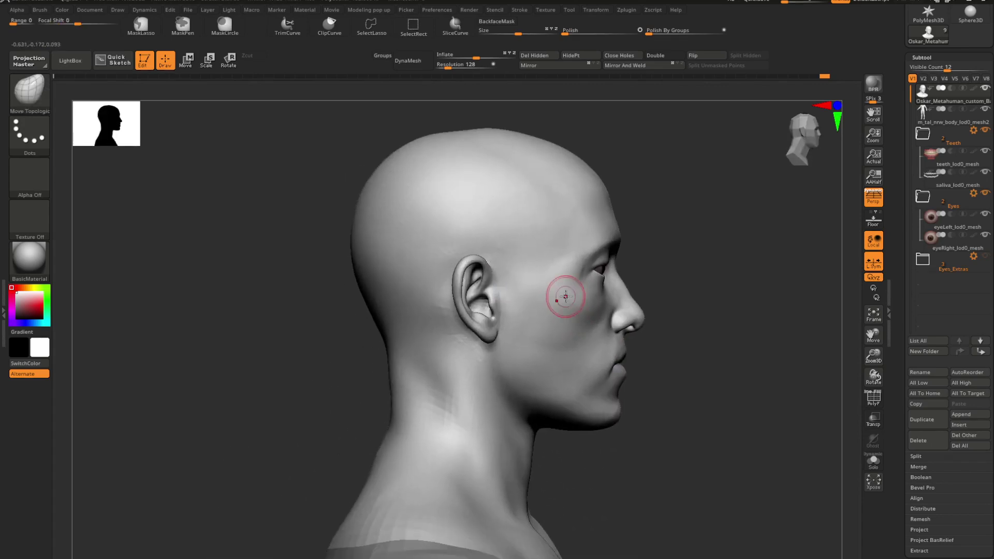
key(b)
key(m)
key(t)
key(space)
drag(741, 200, 745, 200)
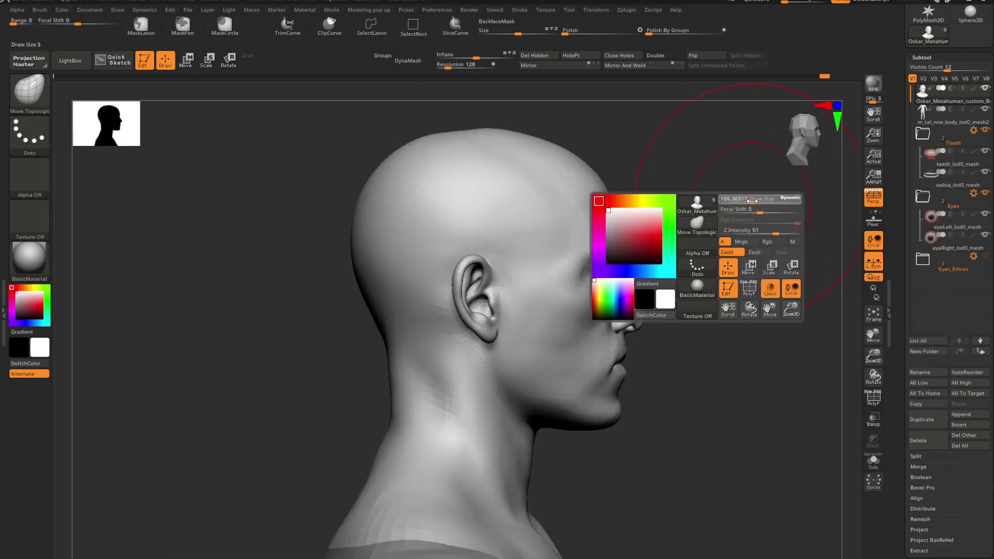
key(space)
drag(391, 243, 385, 243)
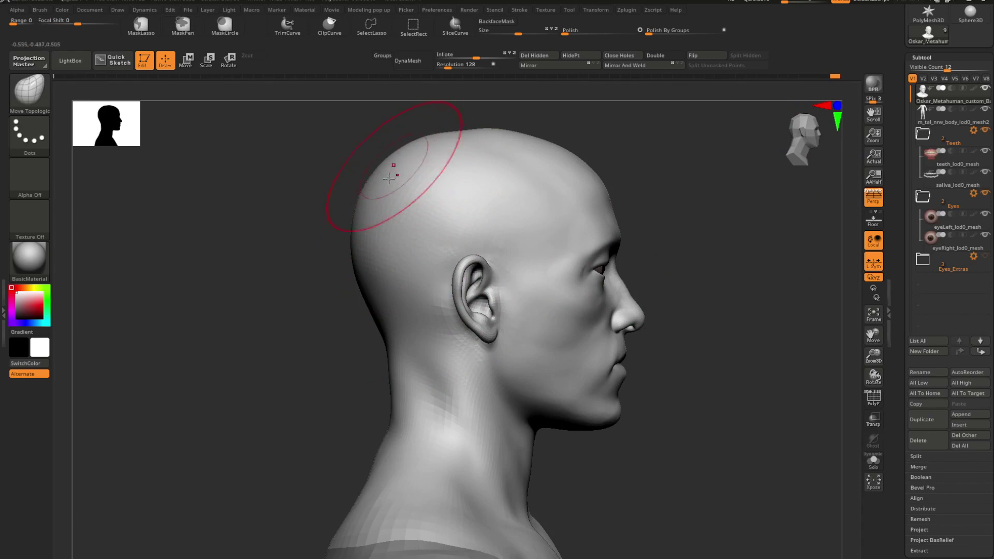
- Refine the curve of the back of the head with Move Topological from the rear and opposite profile views
drag(736, 231, 692, 253)
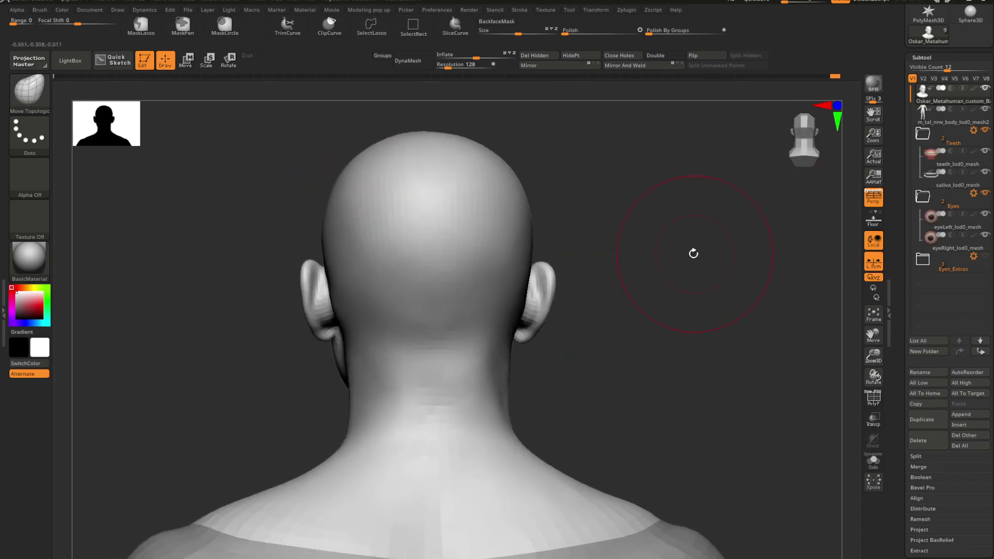
right_click(688, 253)
mouse_move(688, 241)
mouse_down()
mouse_move(610, 266)
mouse_move(487, 281)
mouse_move(401, 240)
mouse_up()
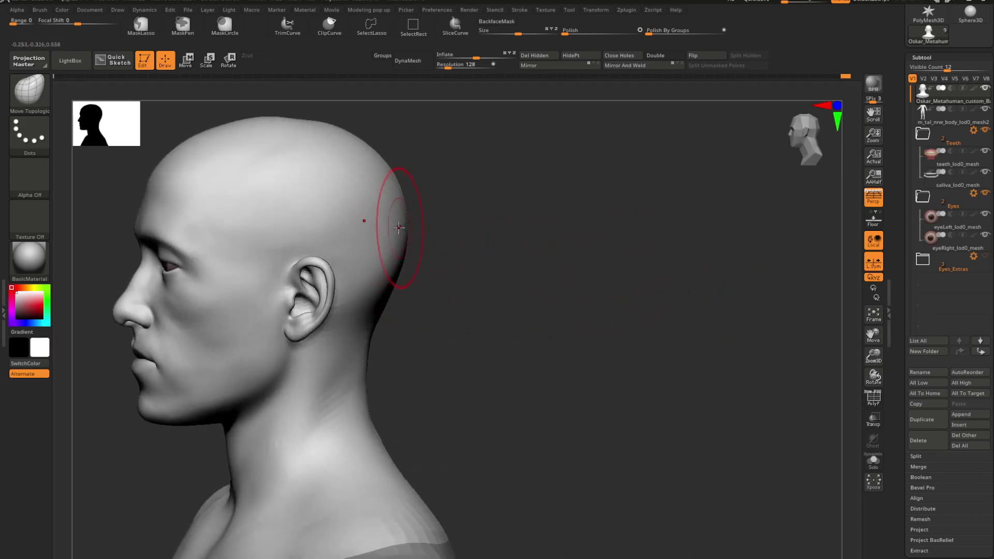
mouse_move(489, 236)
mouse_down()
mouse_move(401, 260)
mouse_move(357, 202)
mouse_up()
drag(440, 218, 503, 224)
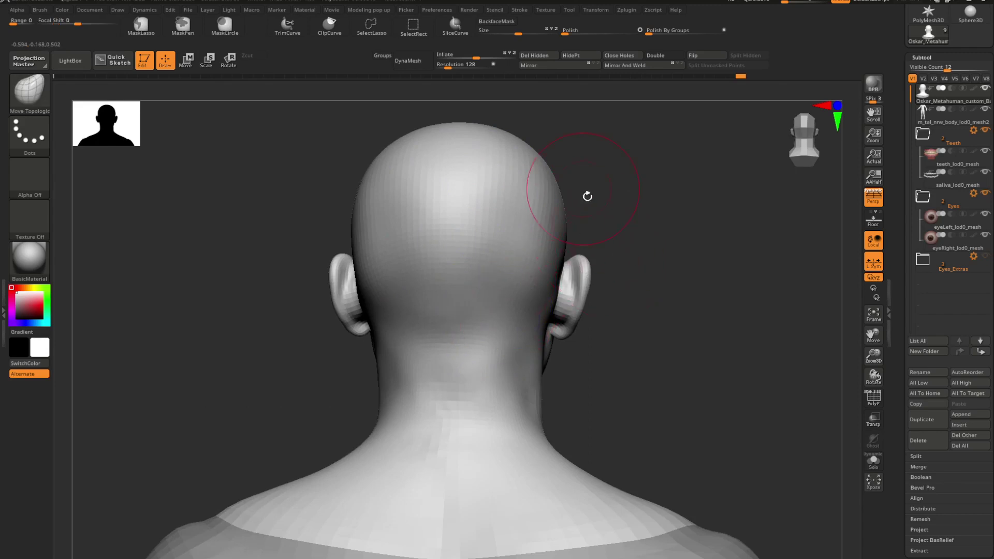
shift+drag(587, 196, 639, 288)
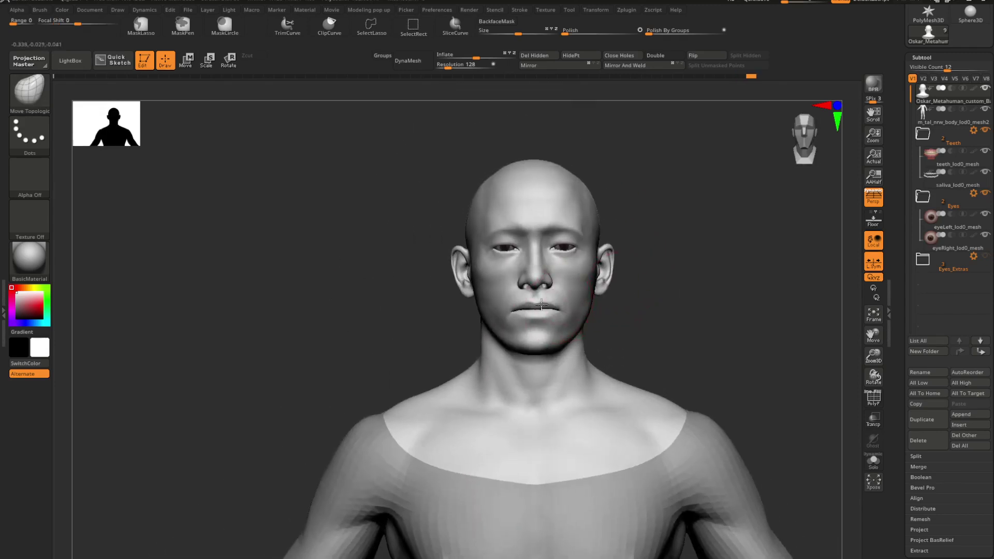
- Examine the overall head and face proportions from front and three-quarter views, near and far
alt+right_drag(540, 304, 473, 305)
ctrl+right_drag(473, 305, 500, 284)
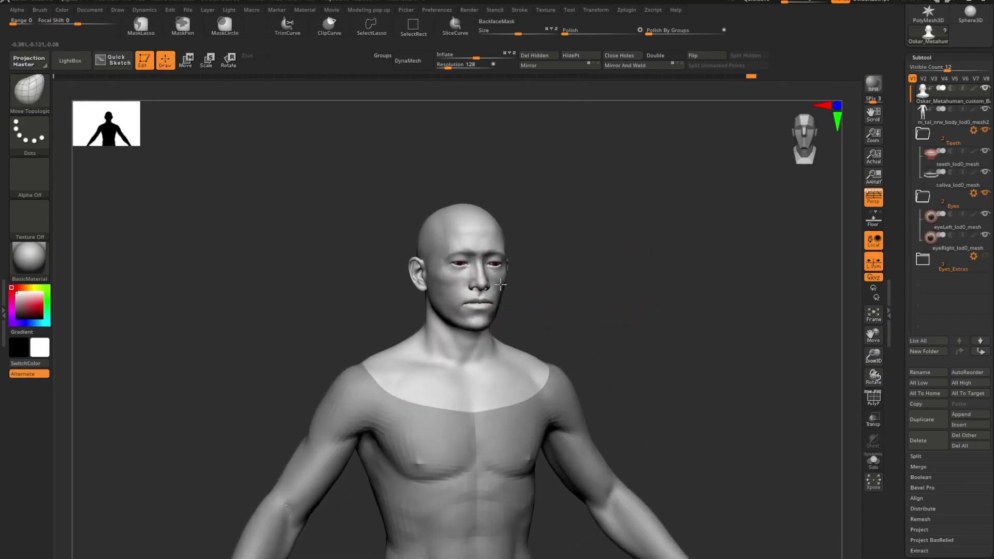
drag(501, 284, 505, 283)
alt+right_drag(515, 302, 510, 241)
ctrl+right_drag(509, 241, 435, 238)
drag(435, 238, 695, 342)
mouse_move(591, 220)
alt+right_down()
mouse_move(499, 304)
mouse_move(524, 313)
mouse_move(492, 300)
alt+right_up()
alt+drag(492, 301, 521, 310)
- Reselect the Move Topological brush and adjust its draw size for working around the nose and lips
key(space)
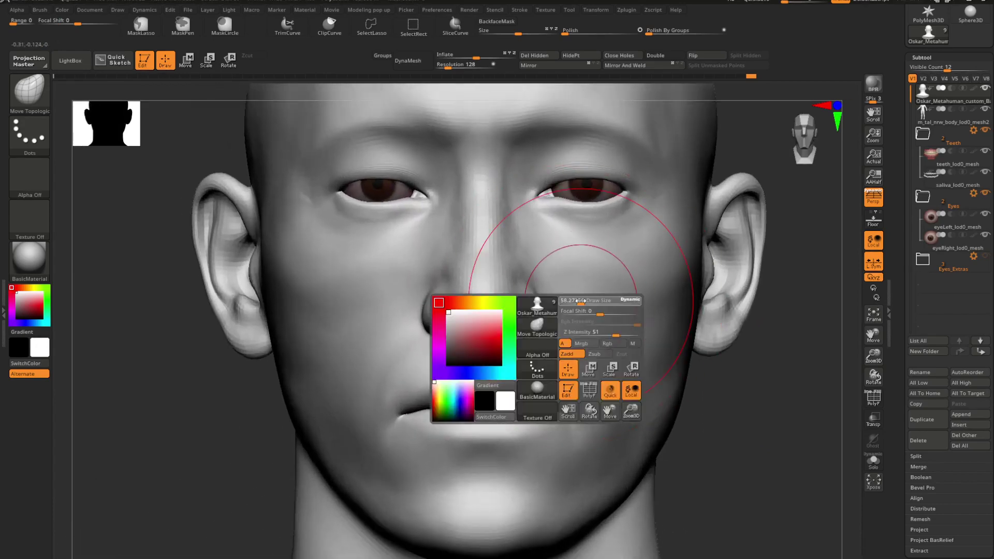
right_drag(571, 301, 503, 310)
key(space)
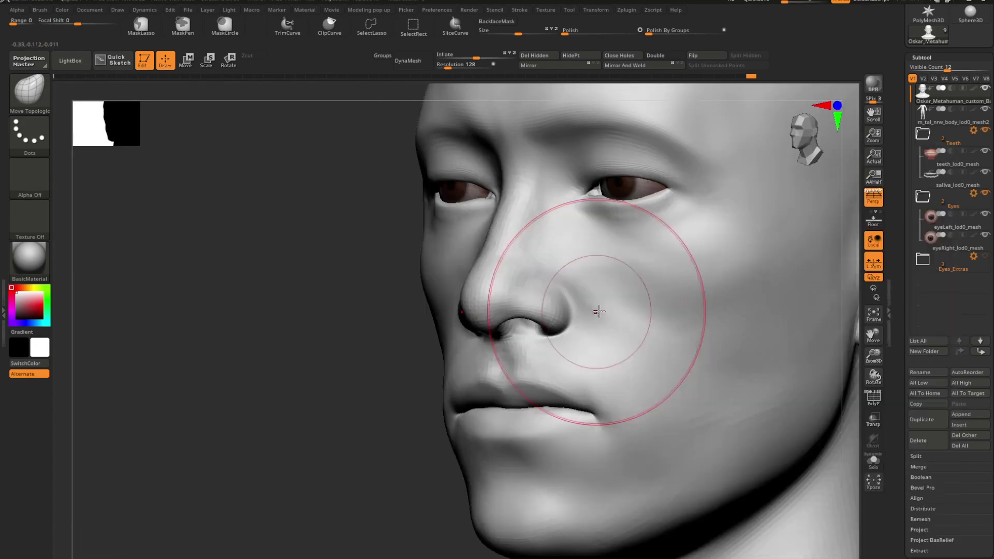
ctrl+right_drag(595, 332, 466, 317)
mouse_move(495, 353)
alt+right_down()
mouse_move(483, 343)
mouse_move(479, 403)
mouse_move(481, 357)
alt+right_up()
key(b)
key(m)
key(t)
key(space)
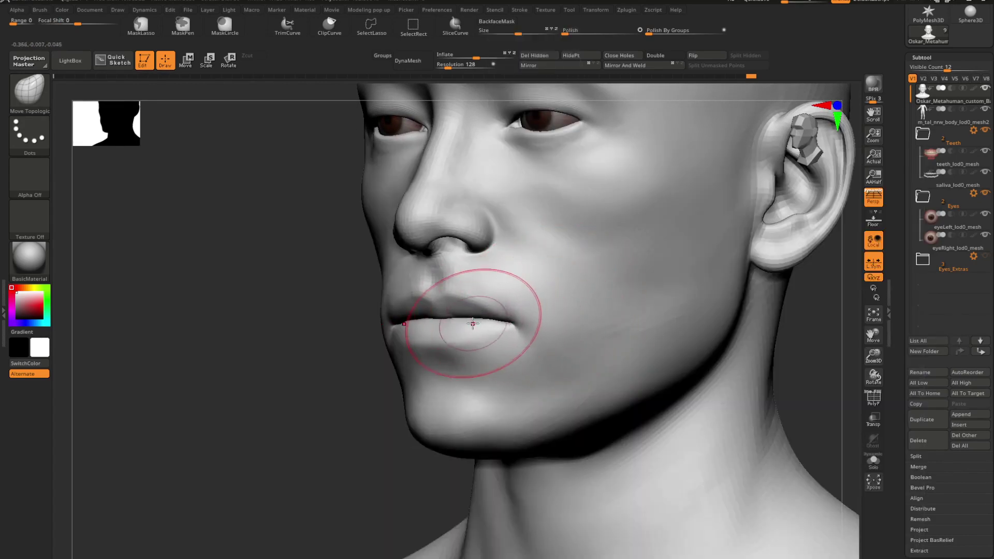
- Check the head's profile silhouette by switching the model's color to black and back to white
drag(483, 330, 621, 326)
key(v)
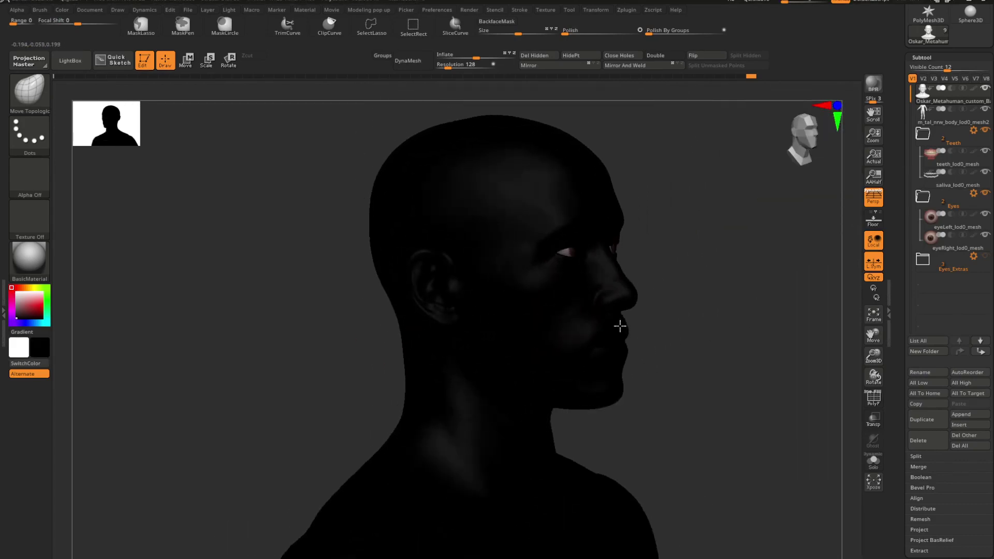
key(v)
shift+right_drag(698, 321, 663, 328)
ctrl+right_drag(549, 346, 756, 353)
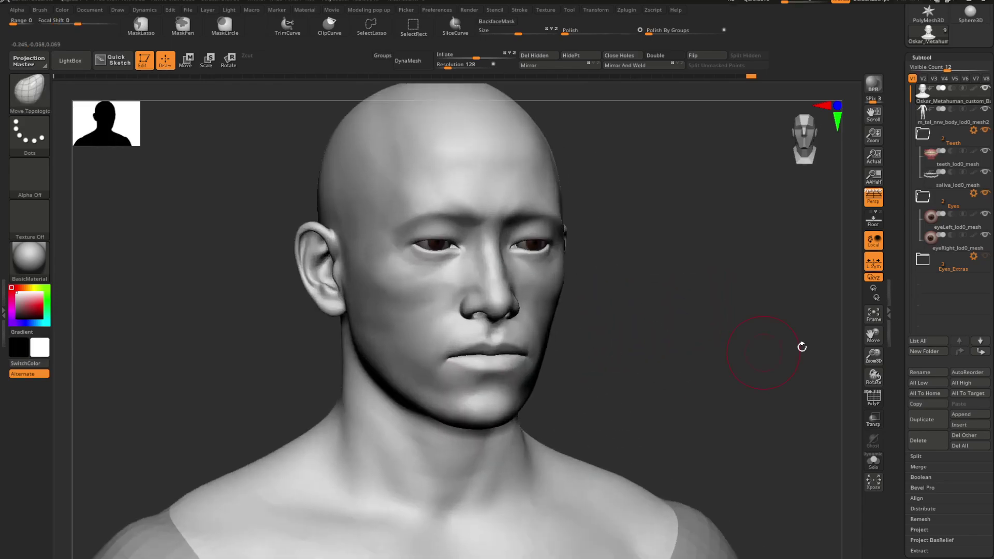
- Bring up the head mesh's Geometry settings and lower its subdivision level to 2
drag(902, 334, 931, 216)
key(shift+d)
key(shift+d)
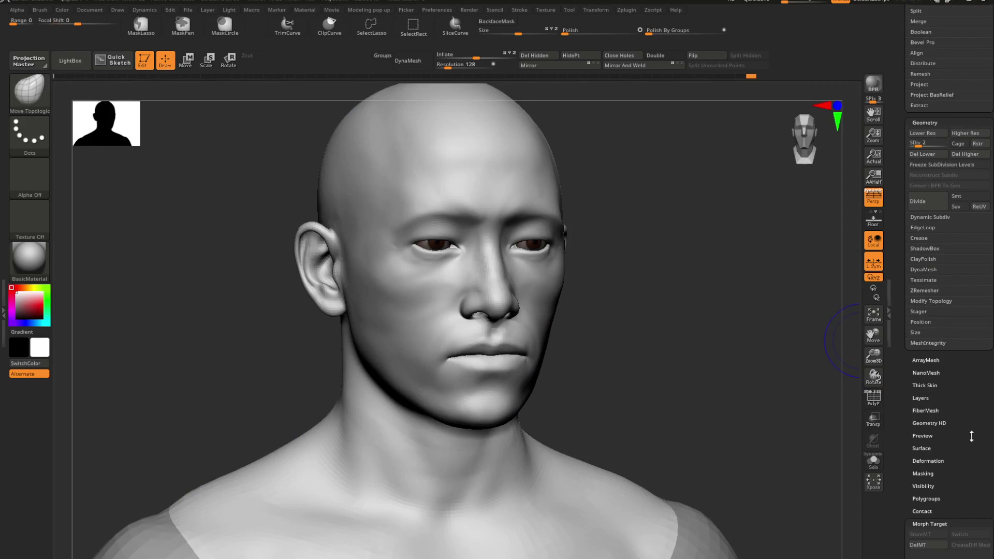
- Display the head's color texture map on the mesh and inspect the face in profile and up close
scroll(970, 436, down, 5)
click(937, 402)
click(925, 442)
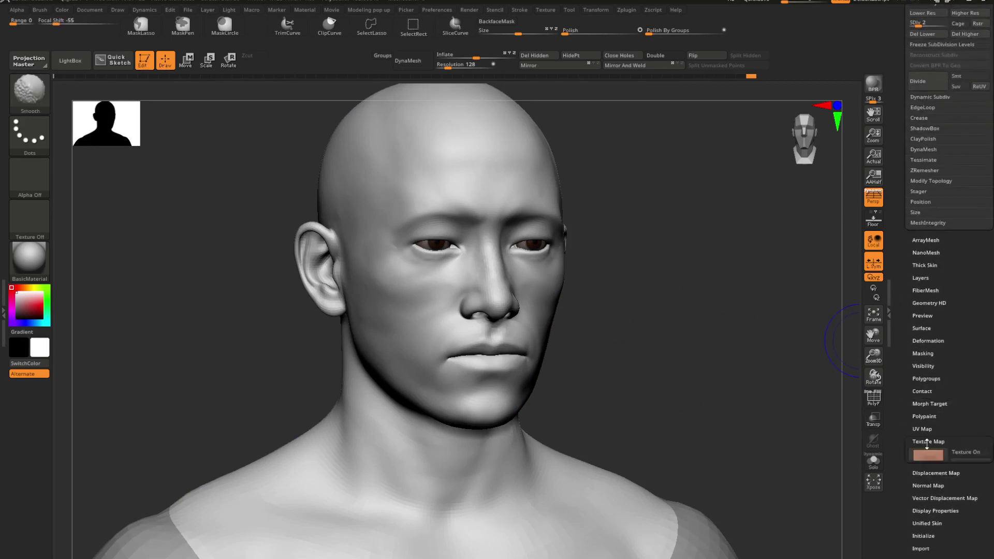
click(966, 452)
ctrl+right_drag(465, 393, 425, 305)
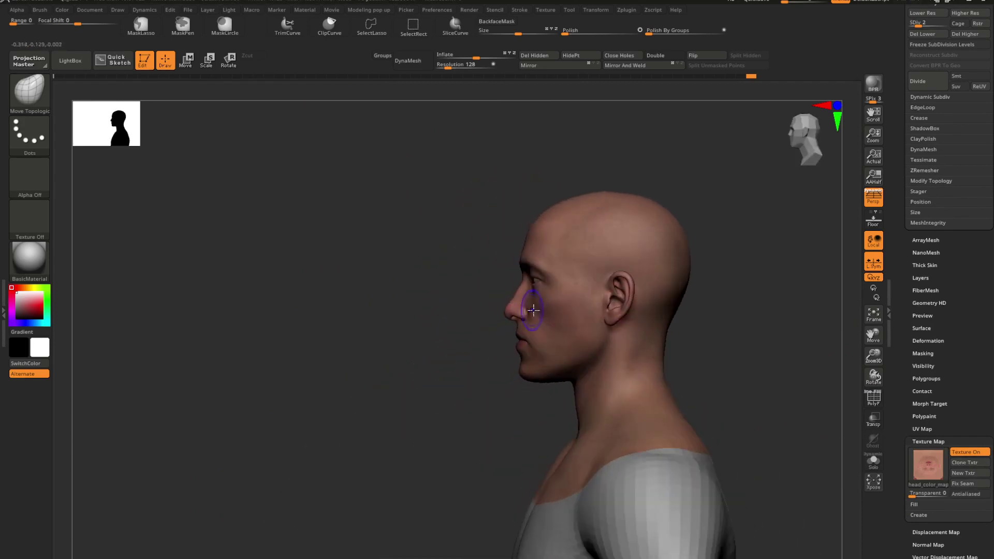
ctrl+right_drag(533, 306, 575, 367)
mouse_move(488, 311)
mouse_down()
mouse_move(554, 306)
mouse_move(505, 310)
mouse_move(505, 327)
mouse_move(483, 326)
mouse_move(515, 311)
mouse_move(472, 316)
mouse_move(673, 315)
mouse_move(716, 289)
mouse_move(567, 331)
mouse_up()
mouse_move(567, 331)
alt+right_down()
mouse_move(605, 317)
mouse_move(635, 331)
alt+right_up()
- Choose the Move Topological brush and hide the head's color texture for work around the nose
key(b)
key(m)
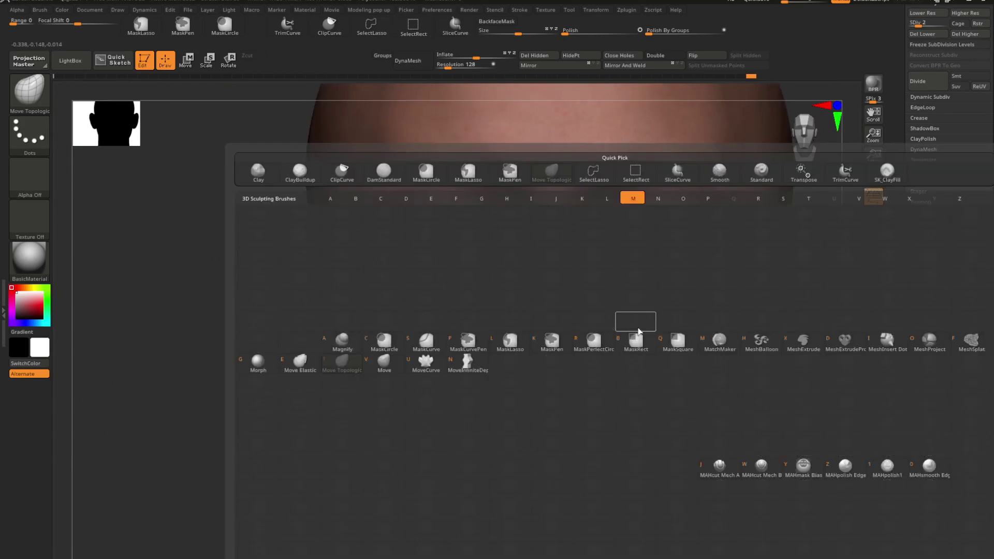
key(t)
key(space)
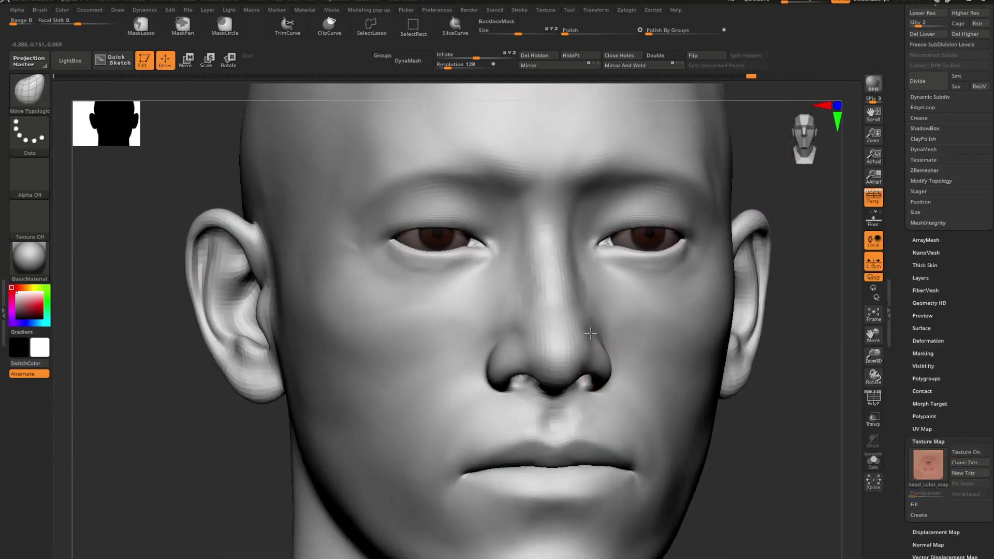
alt+drag(600, 310, 632, 325)
- Choose the DamStandard brush with an adjusted draw size, and smooth the nose bridge and the outer eye area
key(b)
key(d)
key(s)
key(space)
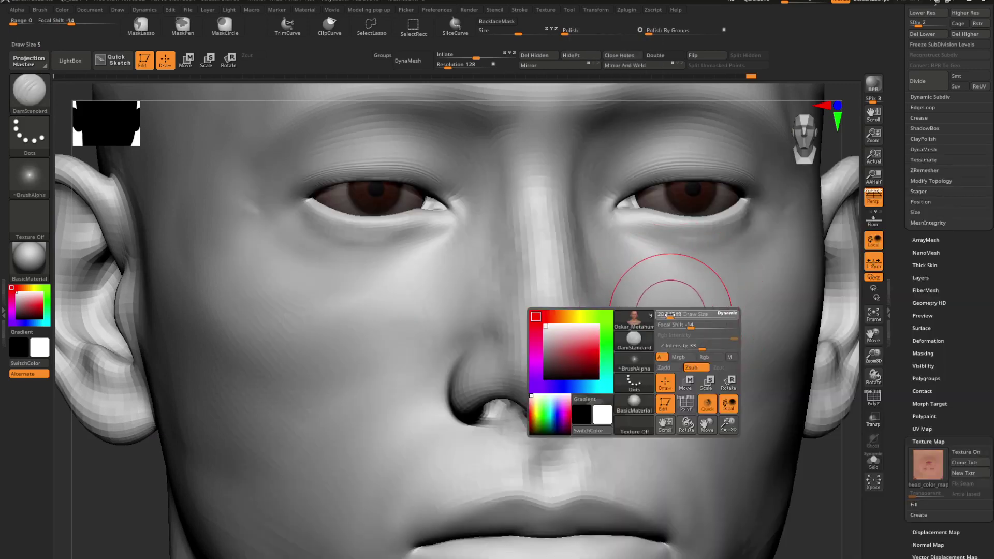
right_drag(552, 322, 616, 324)
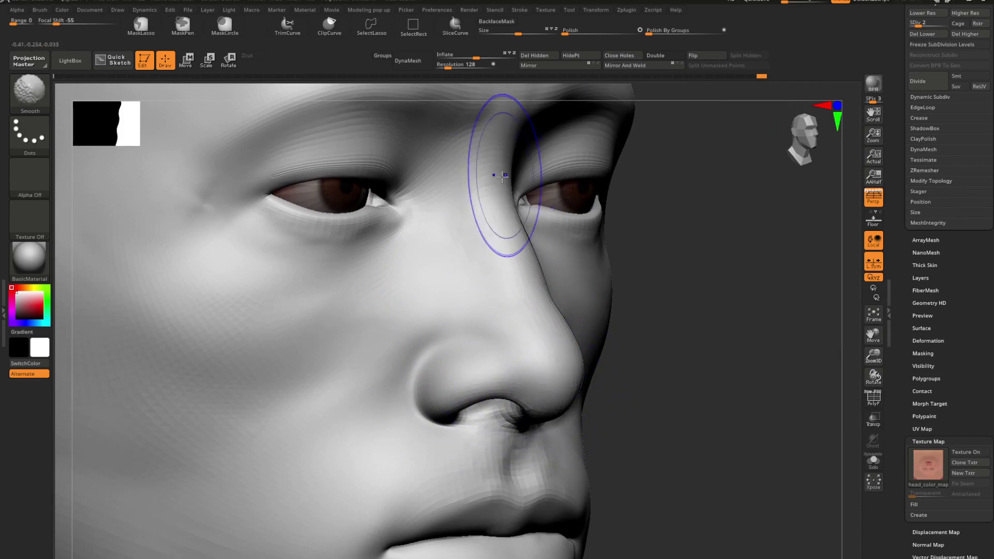
right_drag(522, 255, 191, 237)
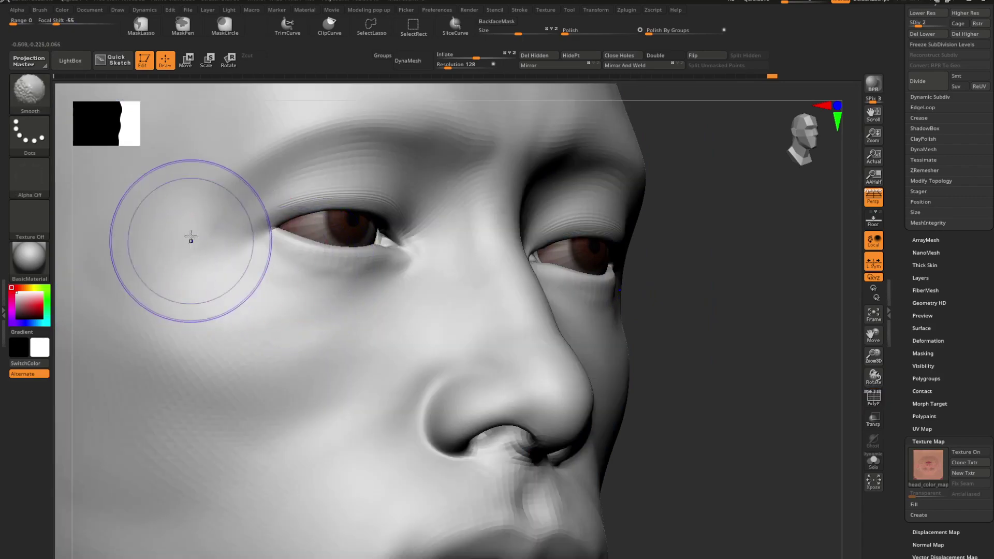
shift+right_drag(415, 319, 388, 321)
ctrl+right_drag(388, 321, 386, 304)
mouse_move(614, 279)
ctrl+right_down()
mouse_move(615, 289)
mouse_move(581, 275)
mouse_move(596, 281)
mouse_move(604, 264)
mouse_move(600, 281)
mouse_move(581, 275)
mouse_move(589, 279)
ctrl+right_up()
- Switch to the Move Topological brush and adjust its draw size for the outer corner of the eye
key(b)
key(m)
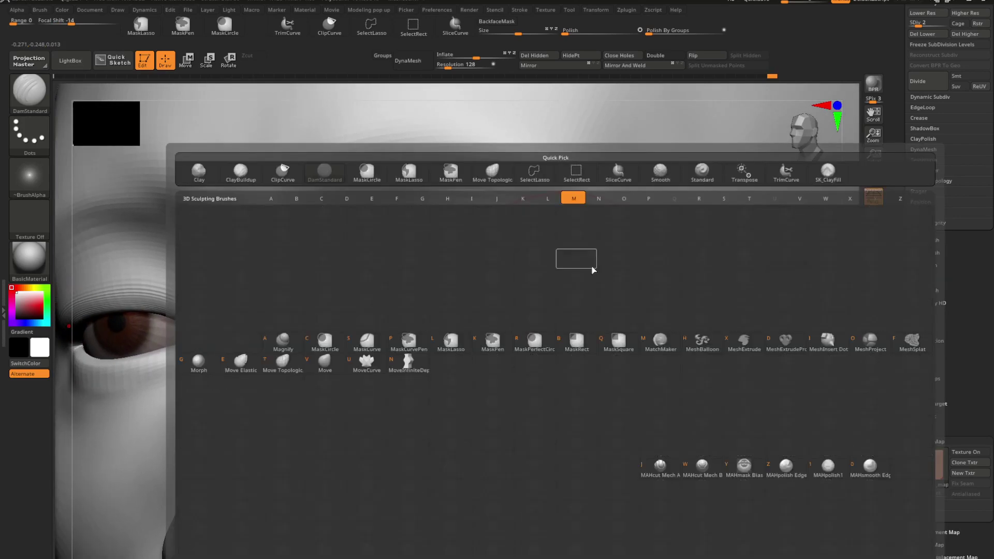
key(t)
key(space)
drag(619, 256, 621, 255)
right_drag(621, 255, 596, 260)
key(space)
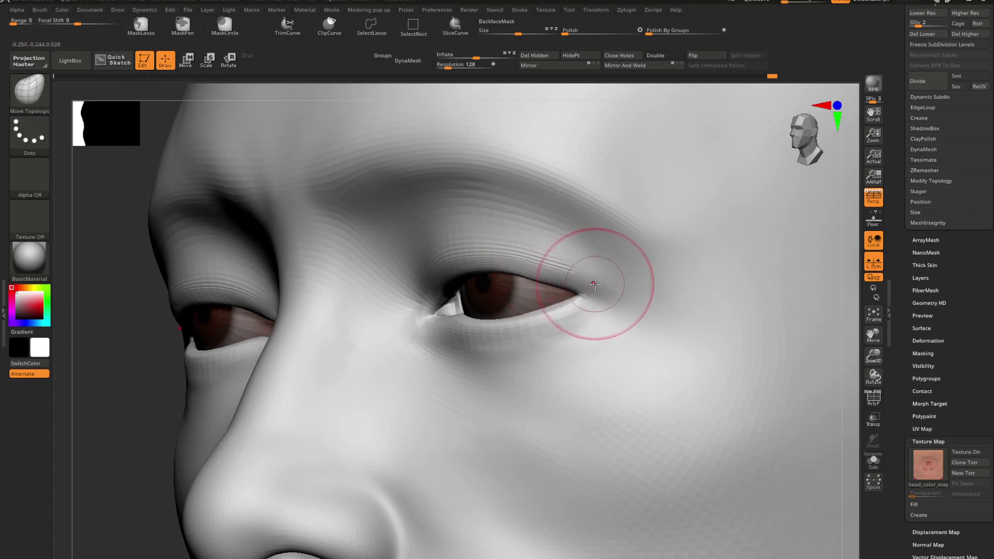
- Reshape the outer corner of the upper eyelid with Move Topological at a smaller draw size
mouse_move(595, 284)
right_down()
mouse_move(608, 297)
mouse_move(598, 282)
right_up()
key(space)
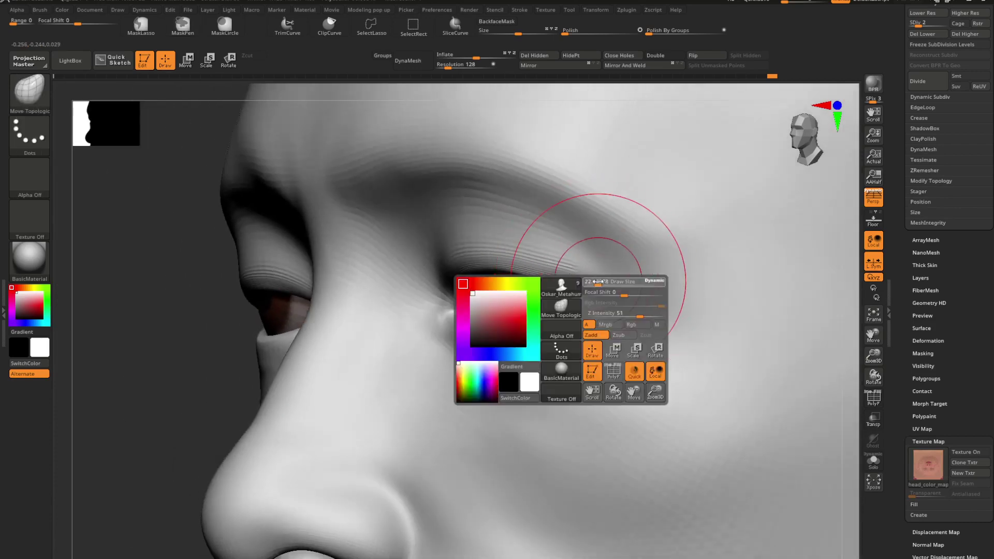
drag(594, 282, 583, 281)
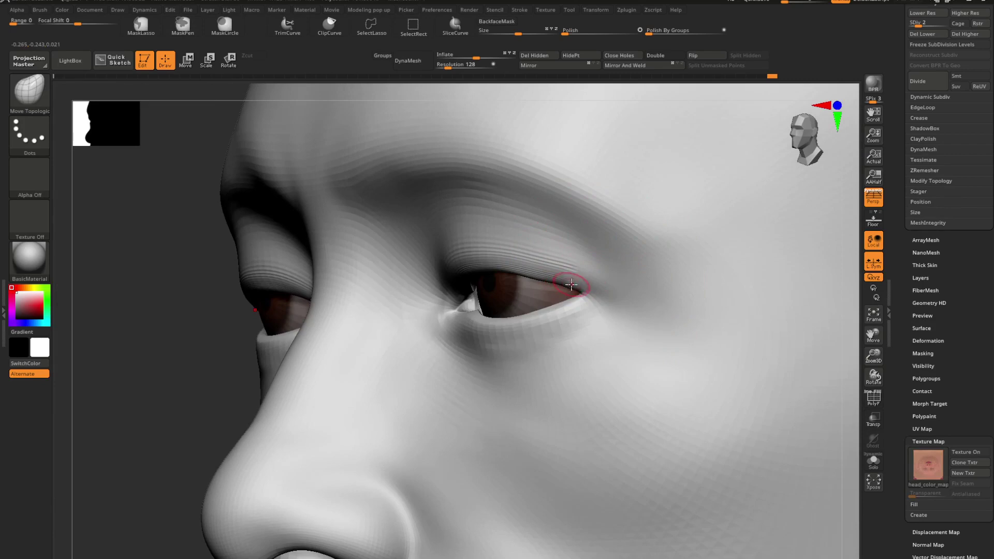
key(space)
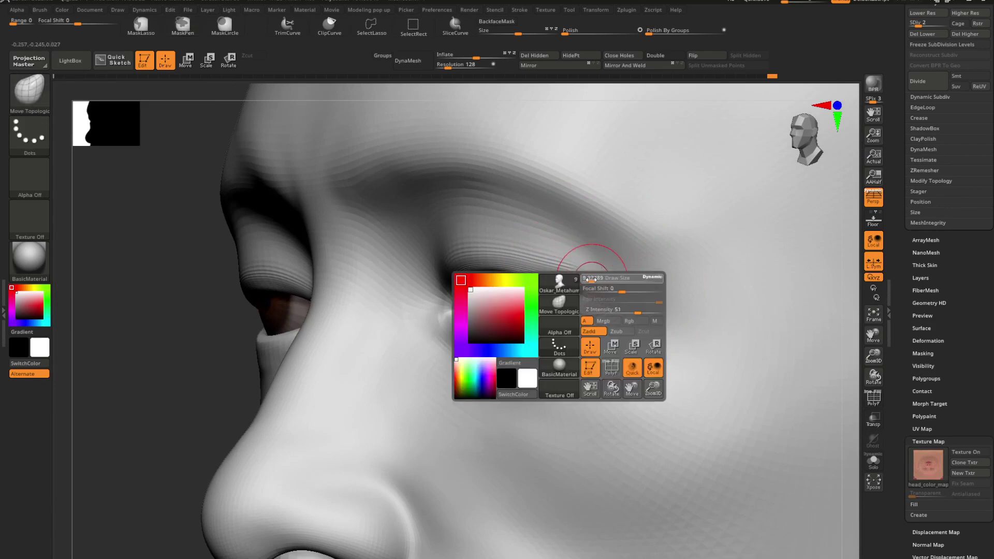
drag(590, 279, 564, 282)
right_drag(561, 283, 479, 296)
key(space)
alt+right_drag(522, 333, 582, 298)
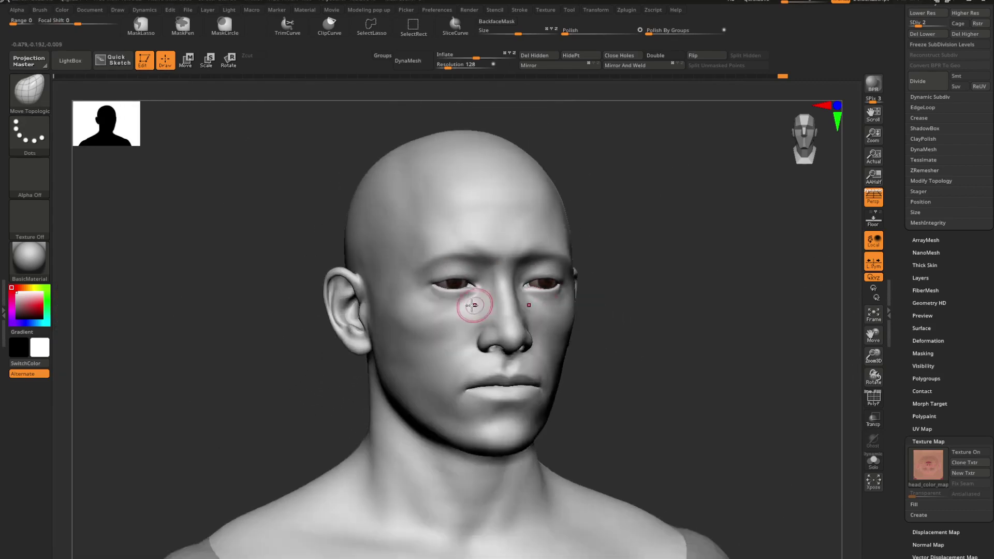
- Smooth the upper eyelid folds and the surface around the inner eye corners
right_drag(471, 306, 496, 307)
ctrl+right_drag(496, 307, 589, 380)
mouse_move(463, 291)
right_down()
mouse_move(468, 313)
mouse_move(510, 339)
mouse_move(465, 331)
mouse_move(461, 344)
mouse_move(377, 324)
right_up()
key(space)
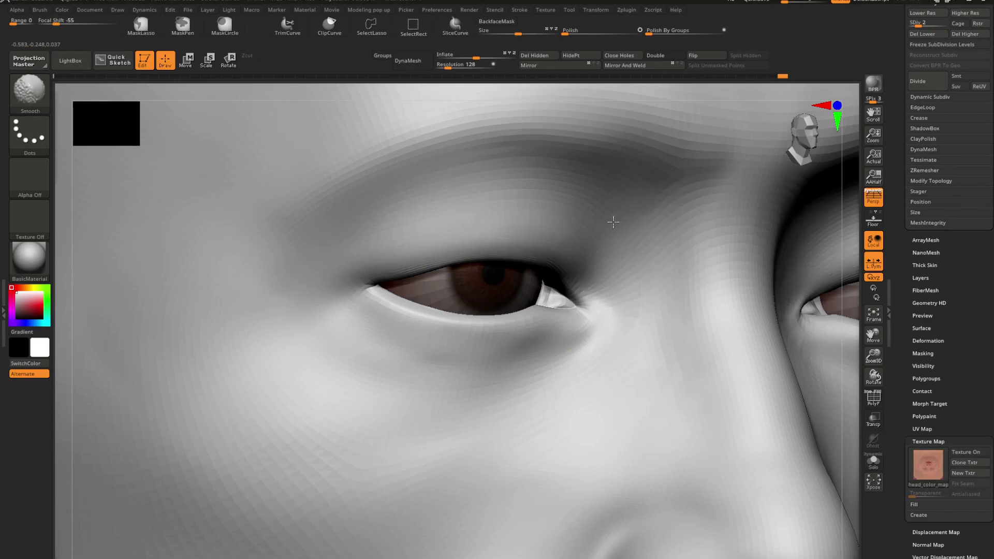
ctrl+right_drag(528, 223, 701, 284)
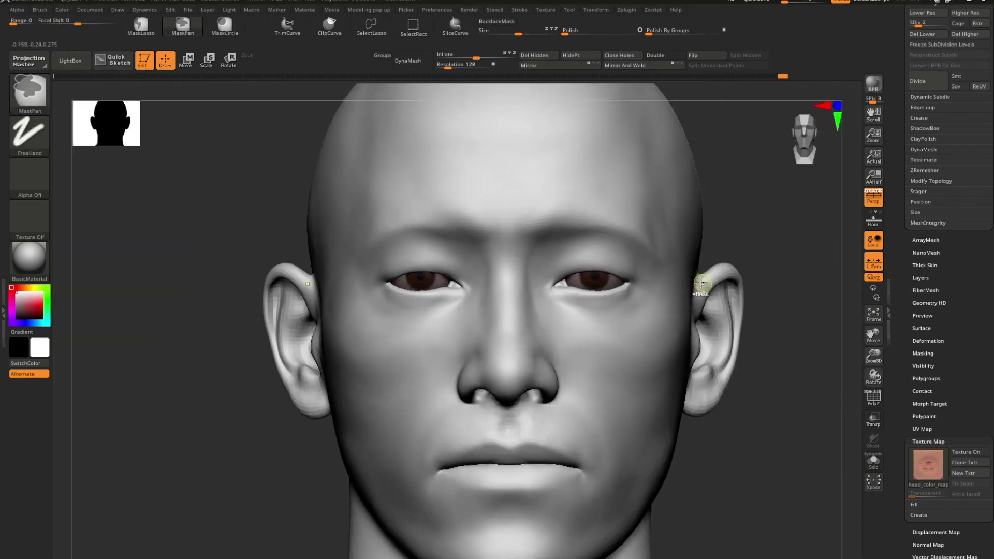
ctrl+right_drag(599, 283, 634, 317)
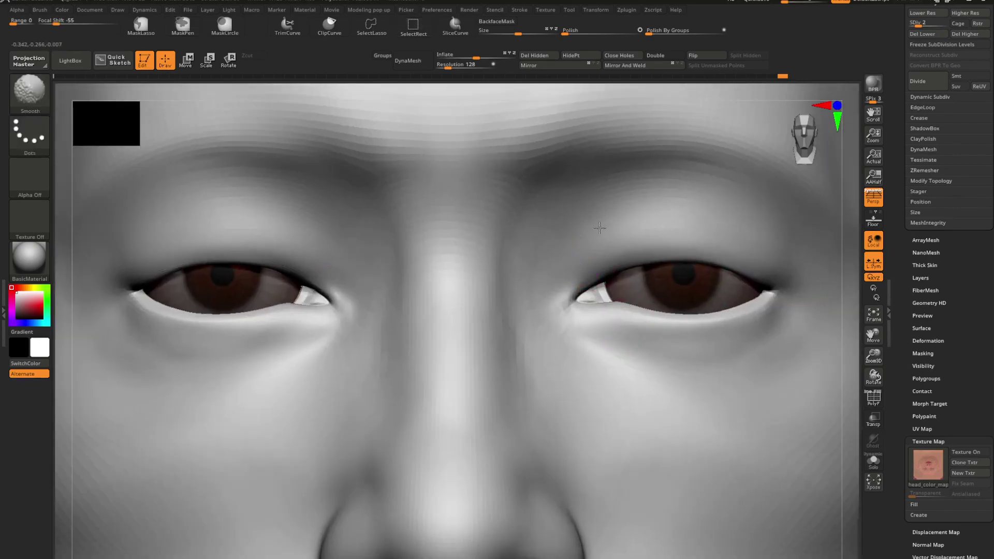
ctrl+right_drag(569, 263, 574, 266)
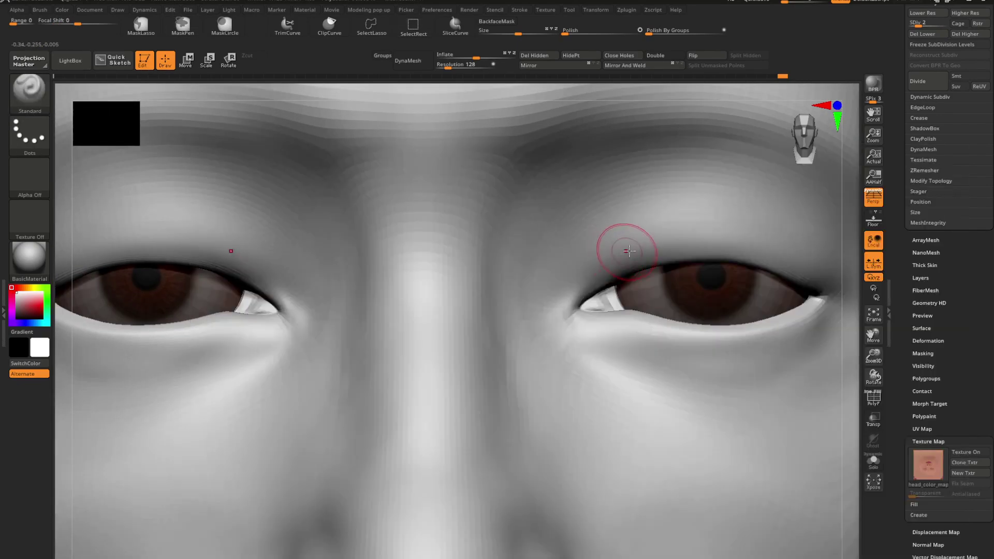
- Sculpt the area above the inner eye corners with the Standard brush and smooth it beside the nose bridge
key(space)
drag(626, 251, 631, 250)
right_drag(638, 264, 654, 331)
right_drag(564, 287, 538, 284)
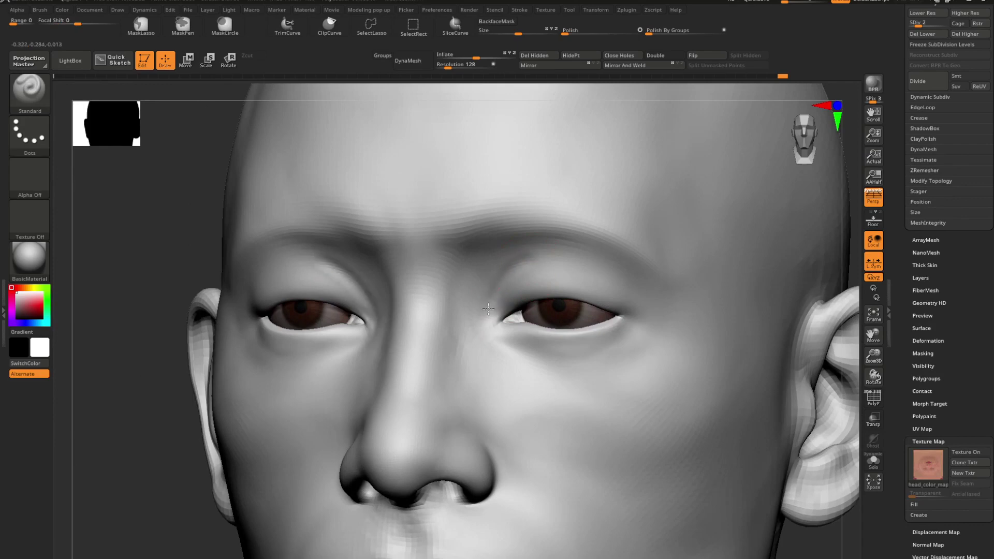
key(shift)
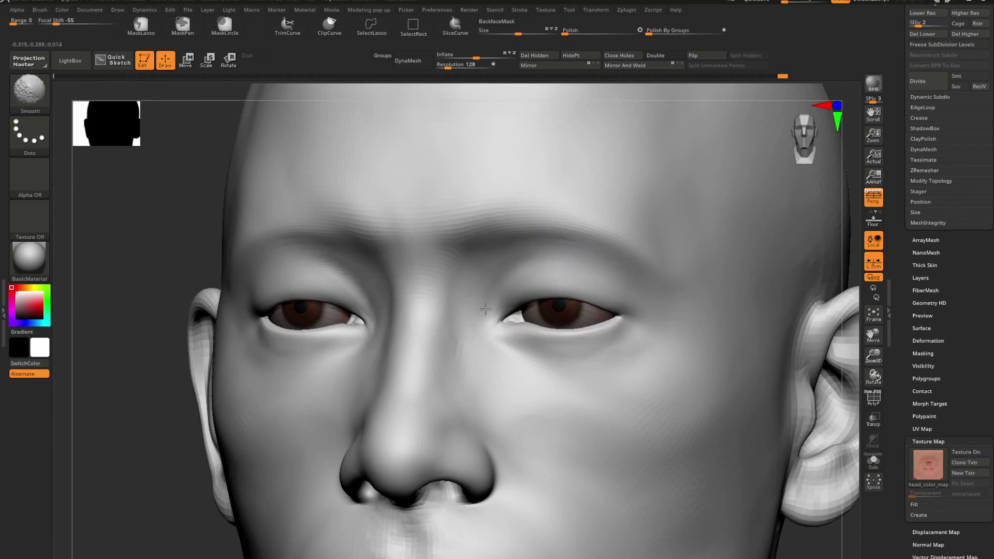
mouse_move(485, 308)
right_down()
mouse_move(514, 330)
mouse_move(479, 315)
mouse_move(430, 319)
mouse_move(511, 331)
mouse_move(541, 370)
mouse_move(513, 374)
right_up()
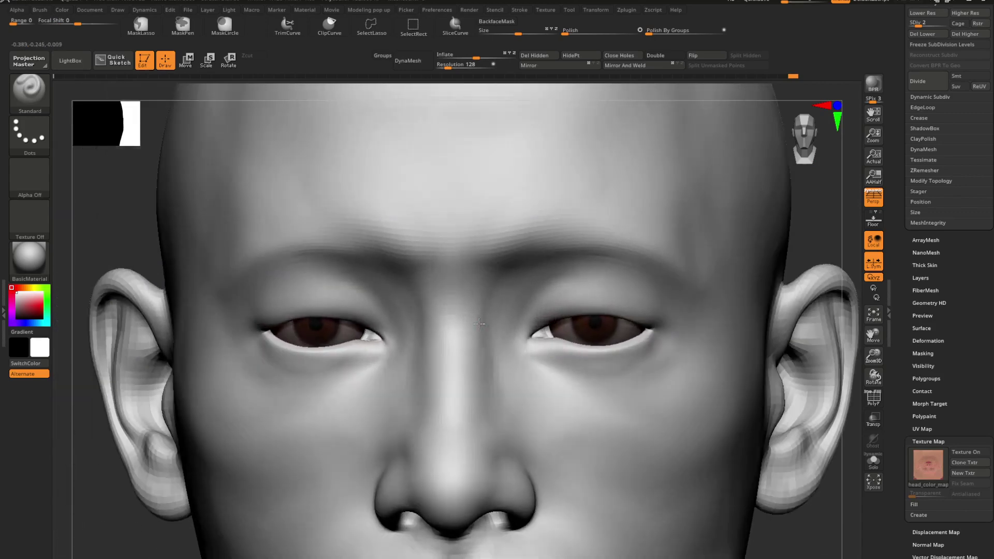
- Refine and smooth the eye sockets between the brows and inner eye corners, and check the whole head
key(space)
right_drag(581, 295, 535, 303)
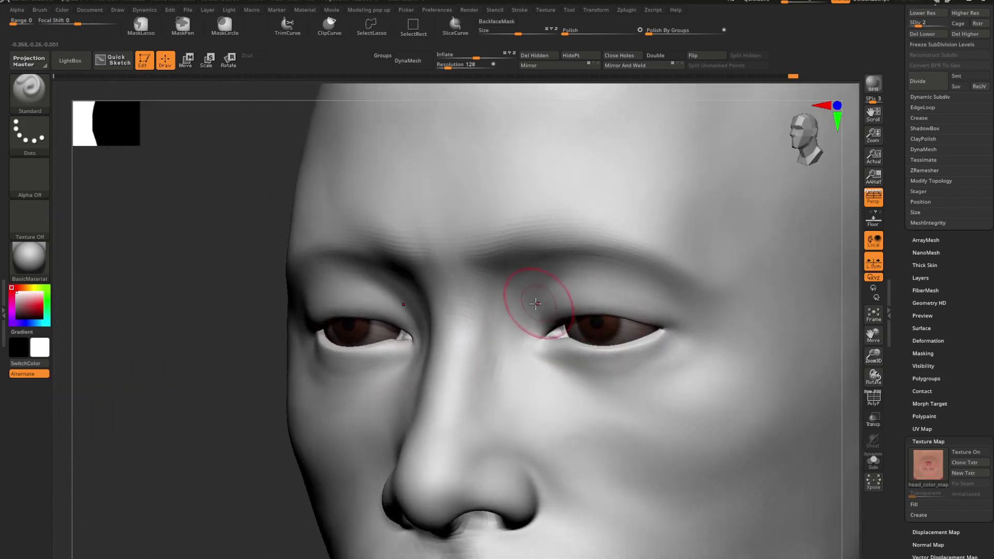
key(shift)
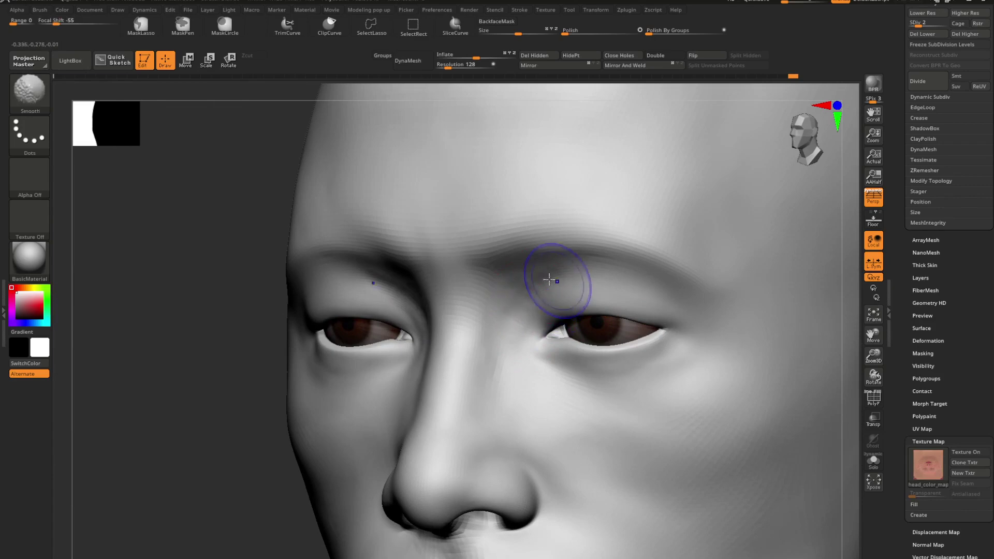
scroll(517, 332, down, 5)
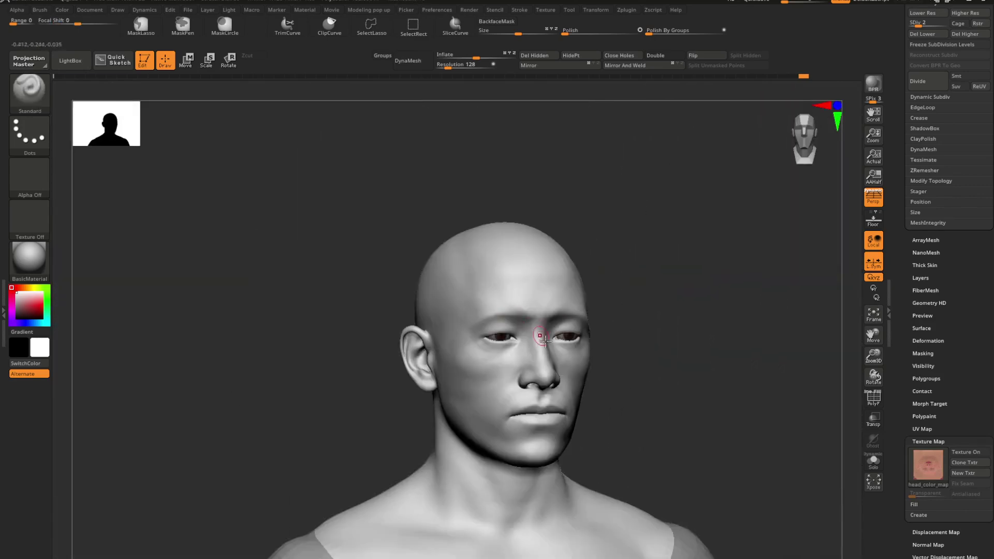
alt+right_drag(555, 373, 445, 327)
mouse_move(517, 328)
right_down()
mouse_move(552, 339)
mouse_move(567, 327)
right_up()
- Carve along both sides of the nose with the Standard brush to define its side planes
scroll(526, 331, up, 5)
scroll(564, 326, up, 2)
key(space)
drag(613, 318, 616, 319)
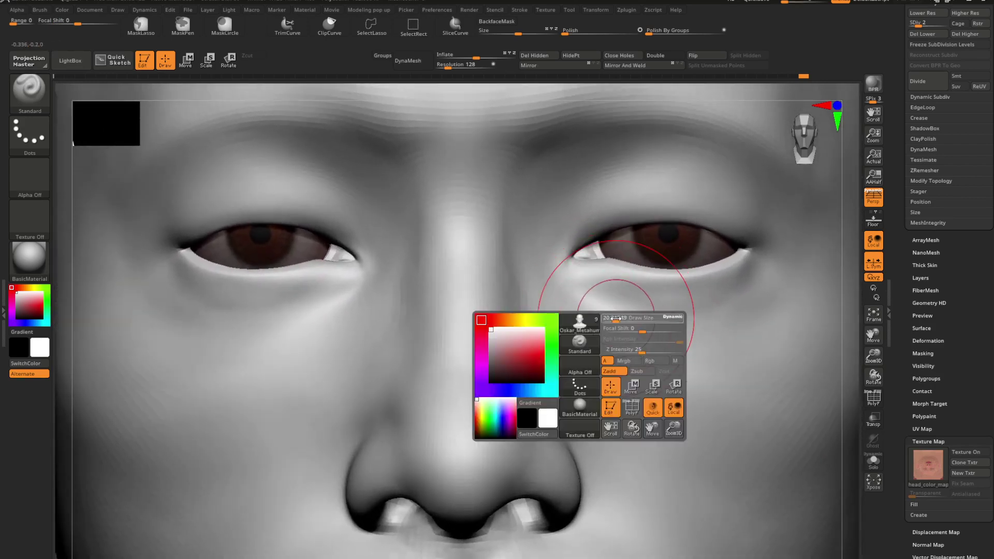
key(shift)
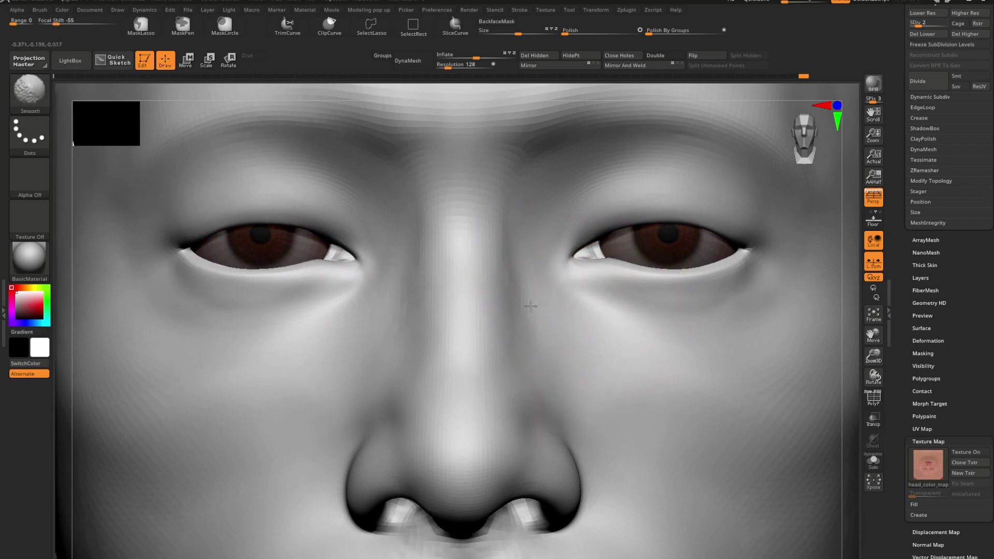
alt+right_drag(555, 344, 561, 341)
mouse_move(396, 343)
alt+mouse_down()
mouse_move(386, 331)
mouse_move(406, 409)
alt+mouse_up()
mouse_move(499, 355)
right_down()
mouse_move(632, 351)
mouse_move(562, 358)
right_up()
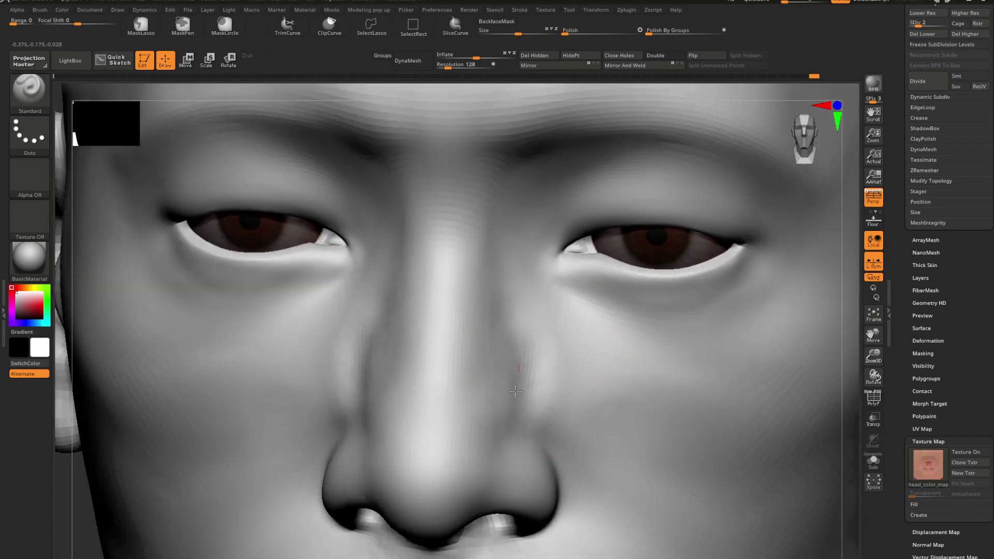
- Smooth the transition between the sides of the nose and the cheeks
key(shift)
mouse_move(547, 390)
shift+right_down()
mouse_move(554, 382)
mouse_move(582, 394)
shift+right_up()
shift+drag(359, 383, 315, 416)
right_drag(399, 421, 370, 419)
ctrl+right_drag(370, 419, 373, 358)
right_drag(373, 357, 533, 348)
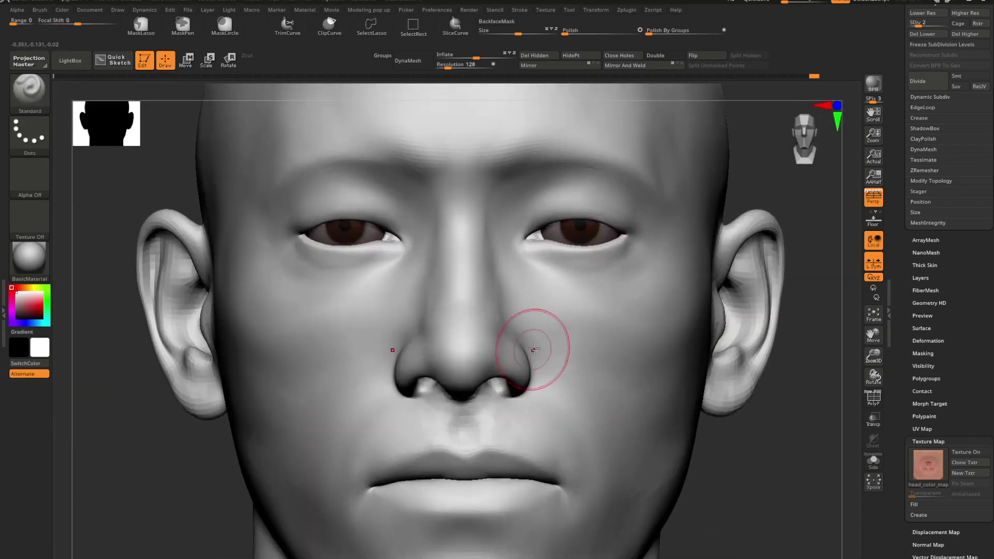
- Adjust the nose shape around its wings with the Move Topological brush
right_drag(462, 330, 410, 333)
key(b)
key(m)
key(t)
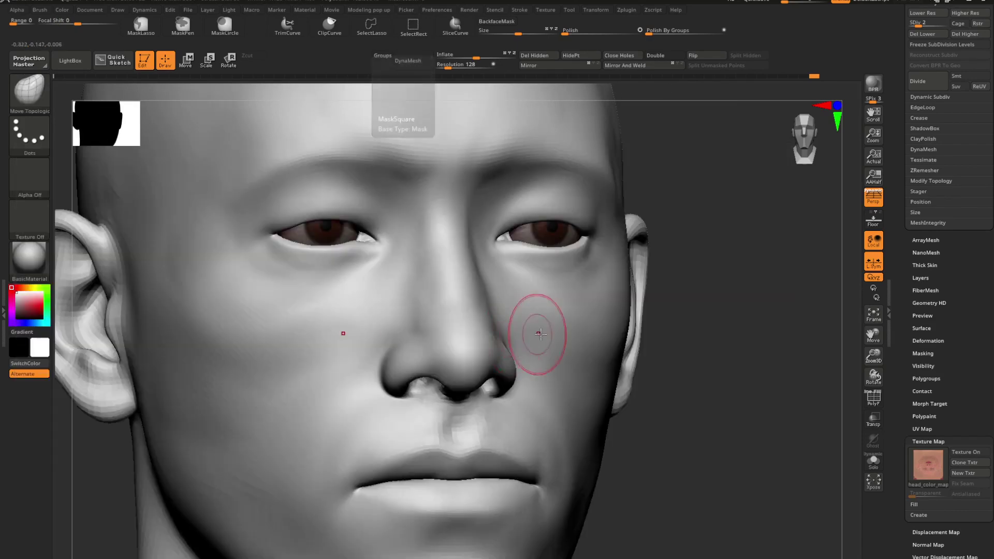
key(space)
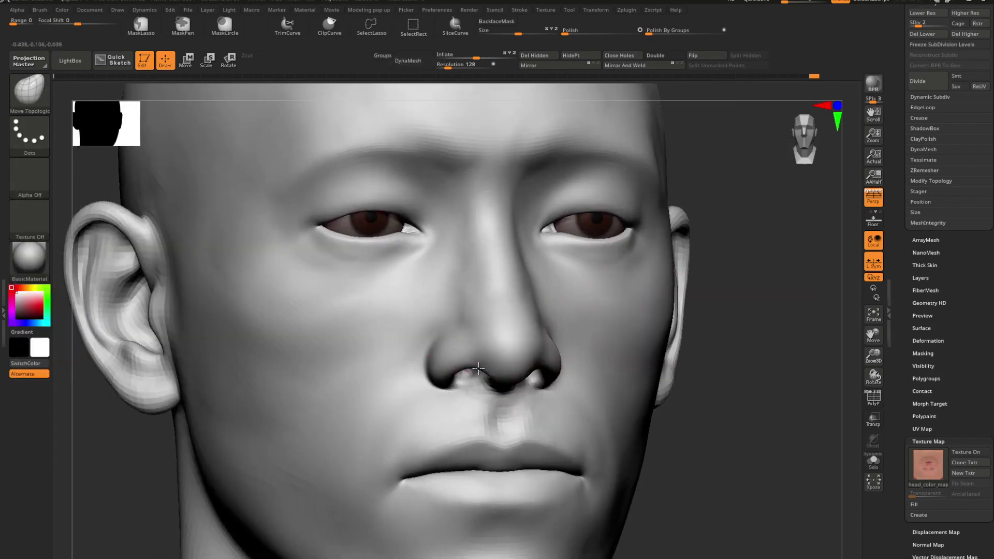
mouse_move(566, 328)
right_down()
mouse_move(455, 366)
mouse_move(466, 355)
right_up()
- Refine the nostril rims with the Standard brush and smooth the underside of the nose
key(b)
key(s)
key(t)
key(space)
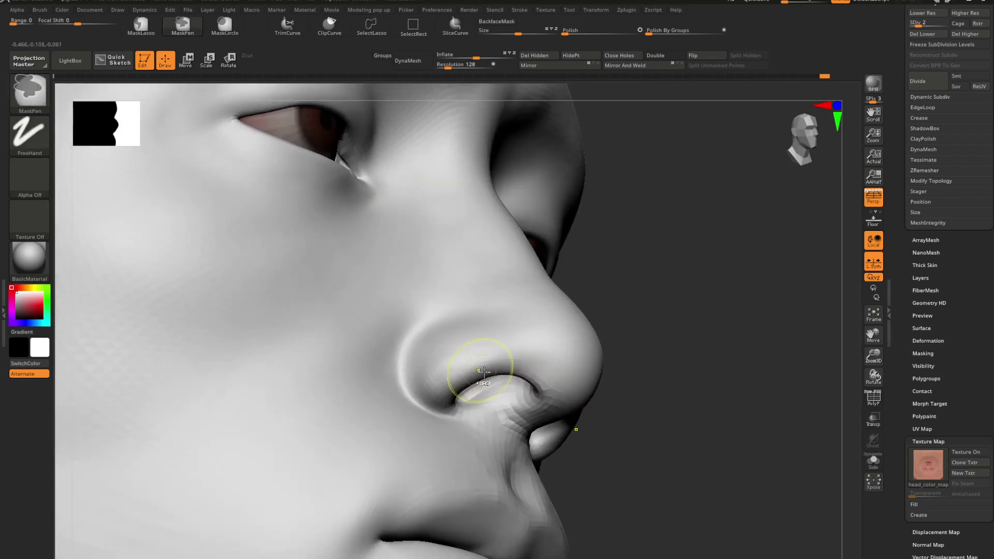
key(space)
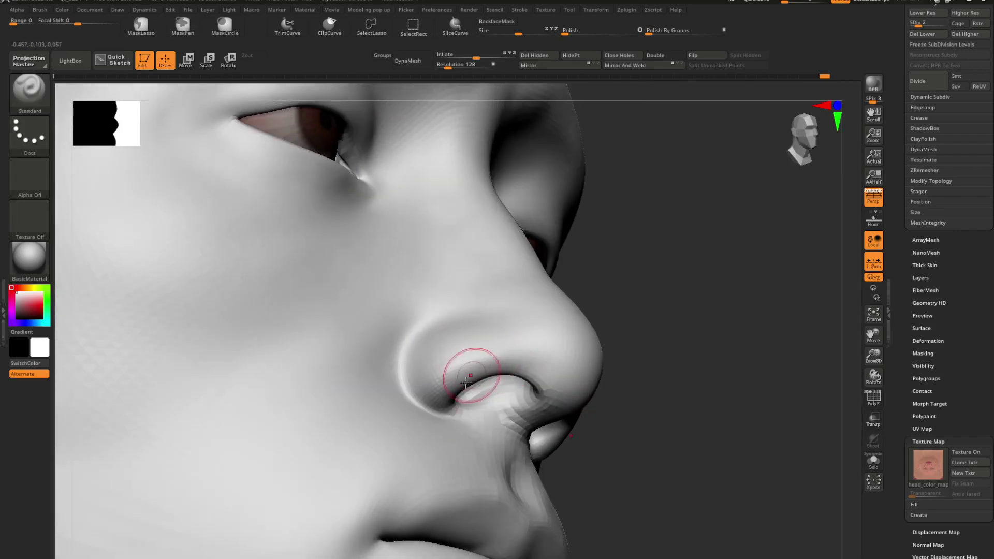
key(shift)
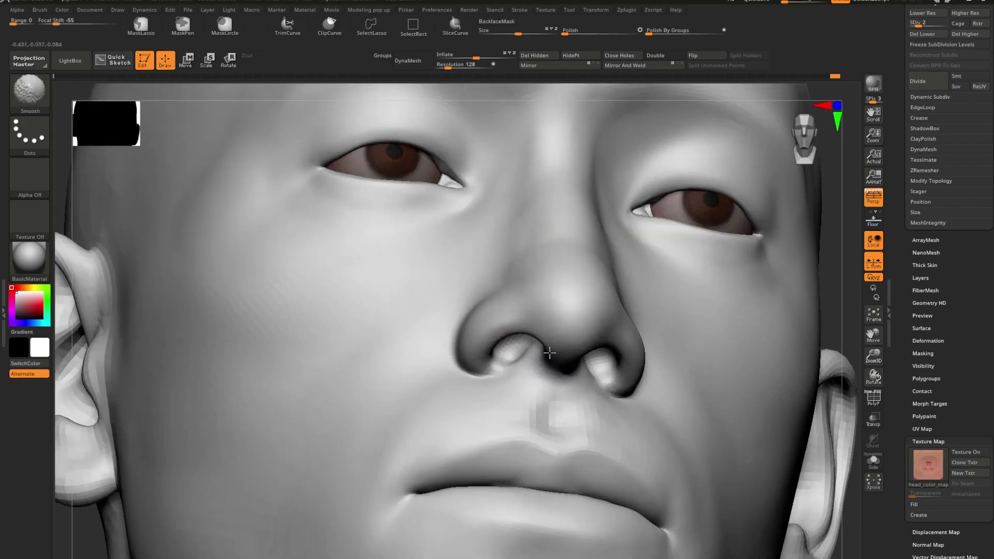
- Adjust the lower face around the nose, mouth and jaw with the Move Topological brush
mouse_move(575, 428)
ctrl+right_down()
mouse_move(510, 353)
mouse_move(581, 437)
mouse_move(545, 355)
mouse_move(547, 327)
mouse_move(582, 327)
mouse_move(595, 355)
ctrl+right_up()
key(b)
key(m)
key(t)
key(space)
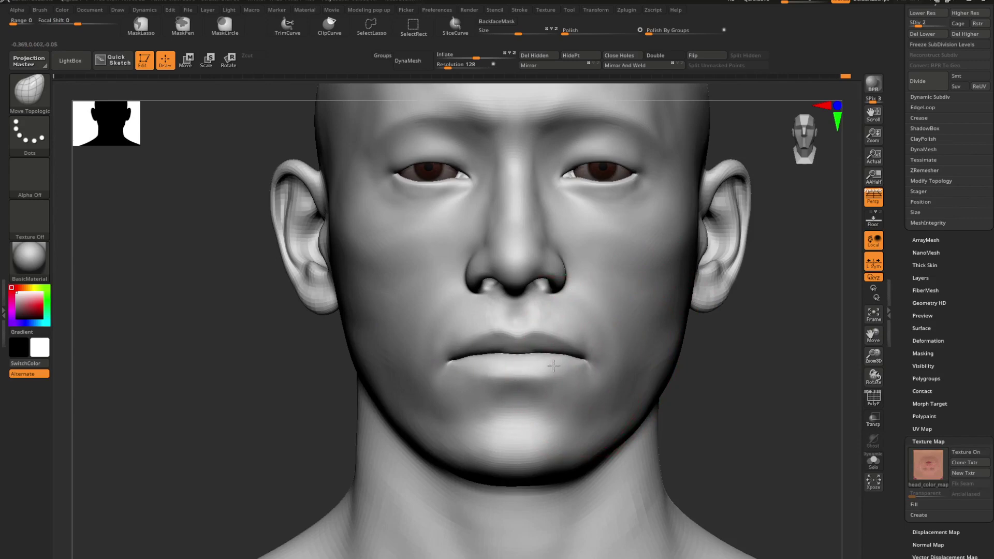
mouse_move(590, 368)
ctrl+right_down()
mouse_move(445, 339)
mouse_move(602, 387)
mouse_move(603, 373)
ctrl+right_up()
right_drag(496, 357, 614, 355)
alt+right_drag(603, 267, 538, 403)
alt+right_drag(539, 239, 504, 344)
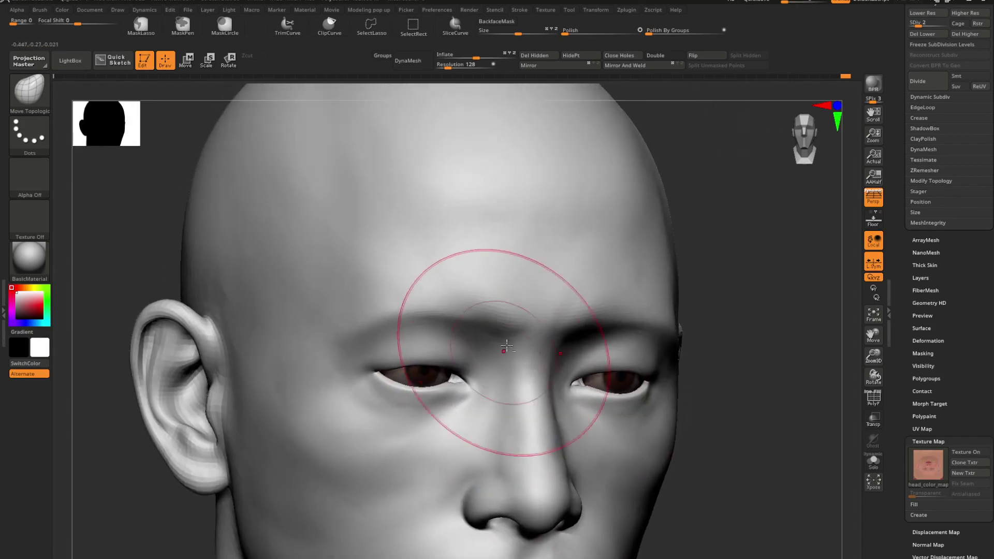
- Sculpt the brow ridge above the eyes with the Standard brush, adjusting its draw size
key(b)
key(s)
key(t)
key(space)
drag(630, 305, 623, 306)
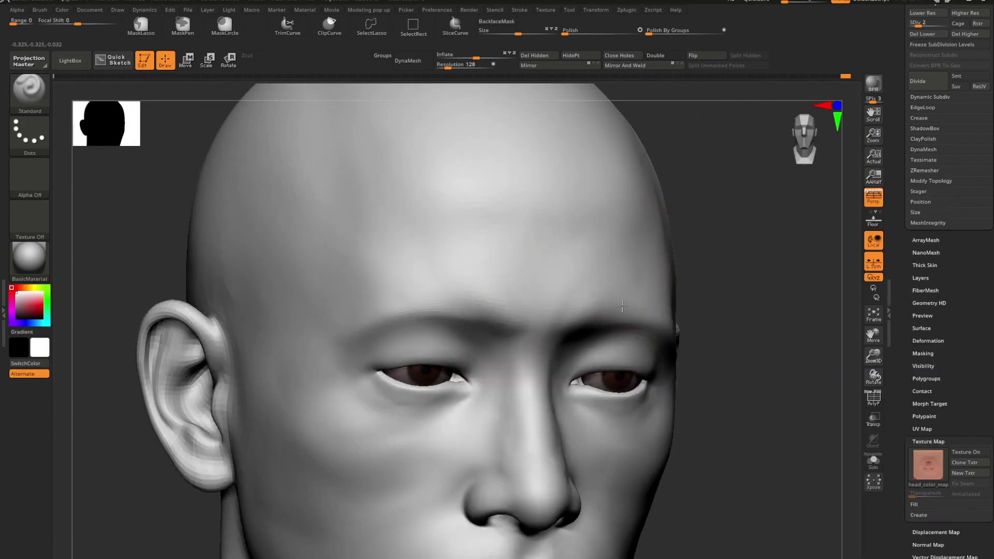
right_drag(619, 305, 657, 304)
key(space)
drag(659, 303, 655, 304)
mouse_move(643, 290)
right_down()
mouse_move(685, 313)
mouse_move(635, 303)
right_up()
- Reshape the forehead and upper skull with the Move Topological brush at a large draw size
mouse_move(638, 268)
ctrl+right_down()
mouse_move(652, 300)
mouse_move(614, 313)
mouse_move(585, 291)
mouse_move(653, 292)
mouse_move(603, 306)
mouse_move(623, 336)
mouse_move(667, 303)
ctrl+right_up()
key(space)
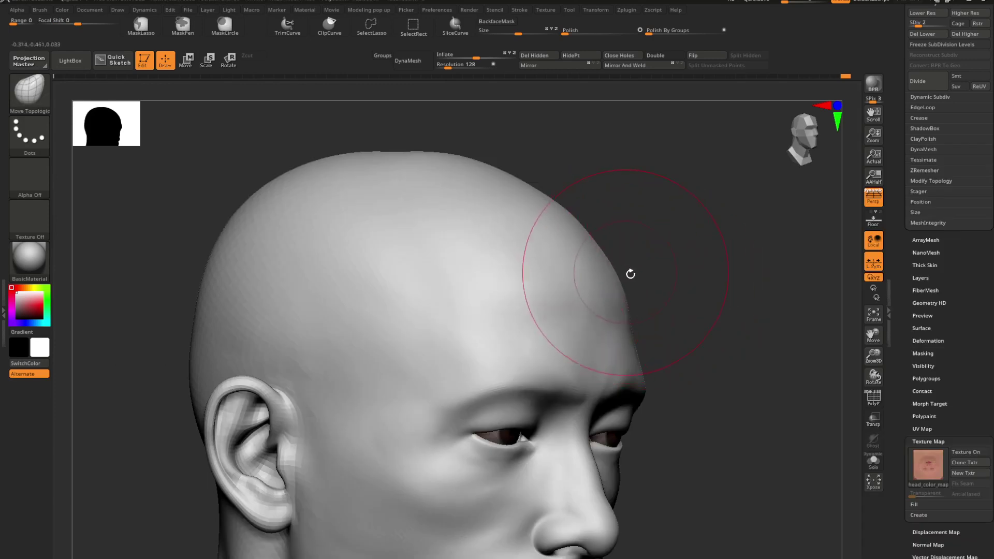
mouse_move(630, 274)
right_down()
mouse_move(631, 310)
mouse_move(630, 280)
right_up()
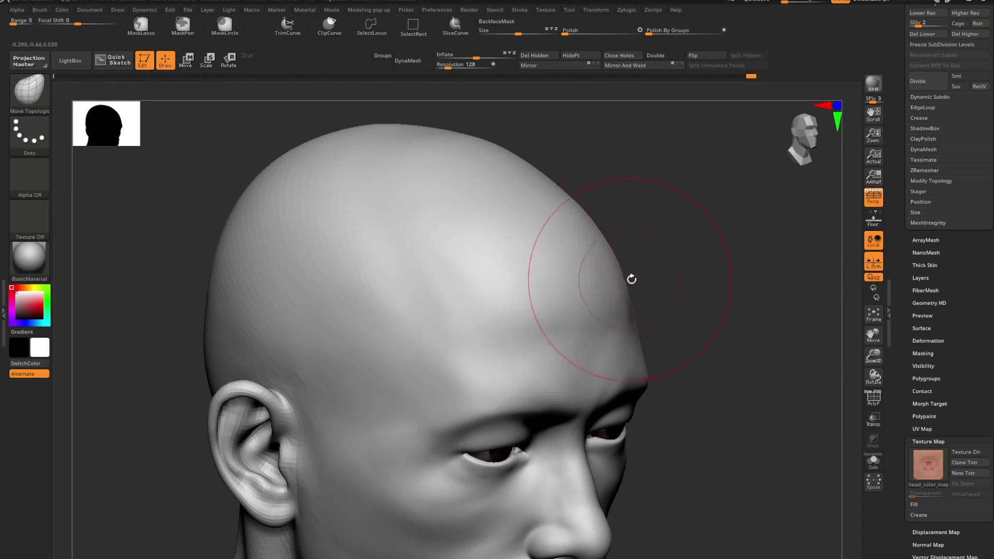
mouse_move(631, 279)
right_down()
mouse_move(679, 297)
mouse_move(580, 270)
mouse_move(492, 269)
mouse_move(572, 299)
mouse_move(510, 322)
mouse_move(544, 362)
right_up()
- Switch to the Standard brush and adjust its draw size for sculpting between the brows and upper eyelids
key(b)
key(t)
key(Escape)
key(b)
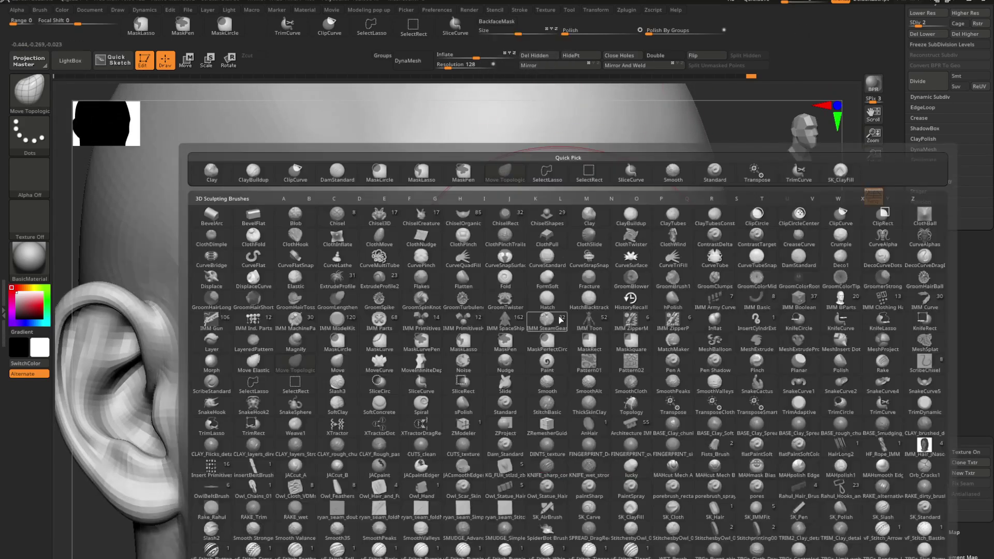
key(s)
key(t)
key(space)
mouse_move(572, 291)
right_down()
mouse_move(547, 288)
mouse_move(575, 301)
mouse_move(590, 282)
right_up()
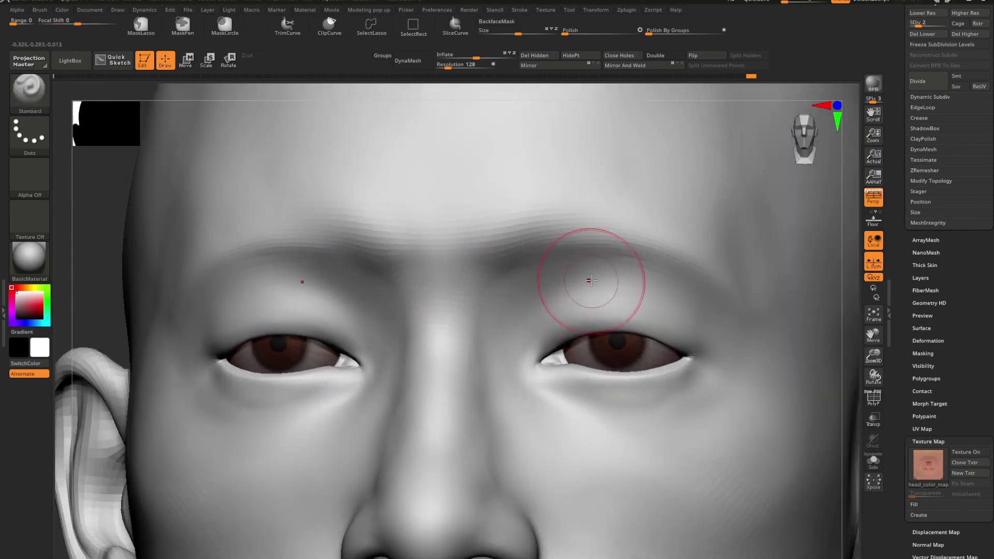
- Build up the outer ends of the brow ridge and the adjoining temples with the ClayBuildup brush
right_drag(721, 306, 666, 278)
key(b)
key(c)
key(b)
key(space)
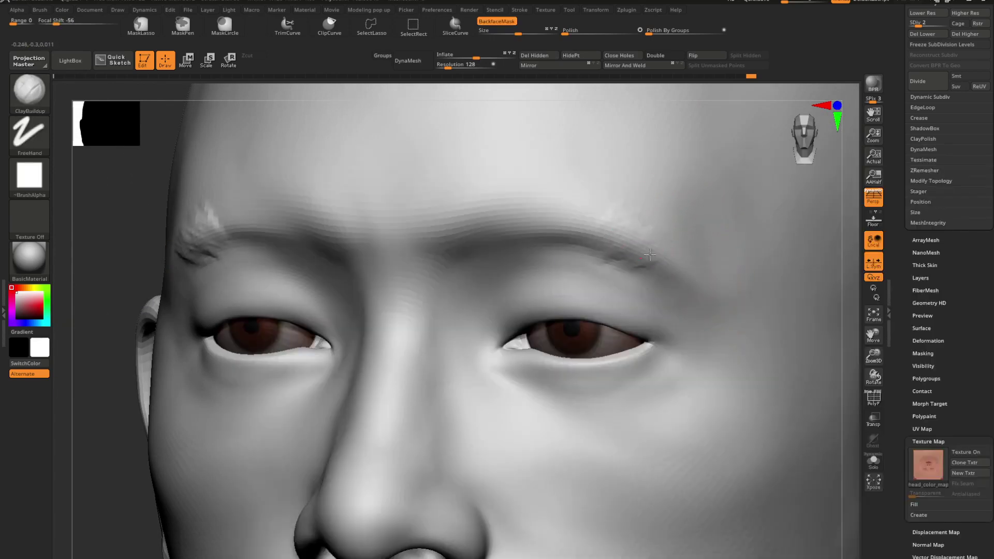
drag(679, 268, 722, 271)
drag(729, 233, 709, 243)
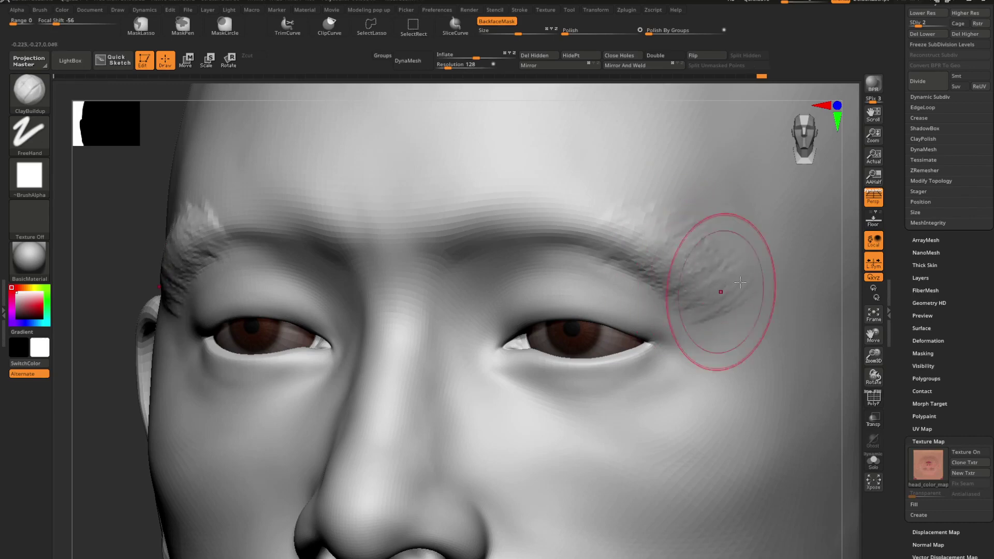
- Smooth the new clay strokes over the outer brow and temple until they blend into the forehead
mouse_move(722, 293)
shift+mouse_down()
mouse_move(736, 277)
mouse_move(721, 270)
shift+mouse_up()
shift+drag(609, 234, 646, 261)
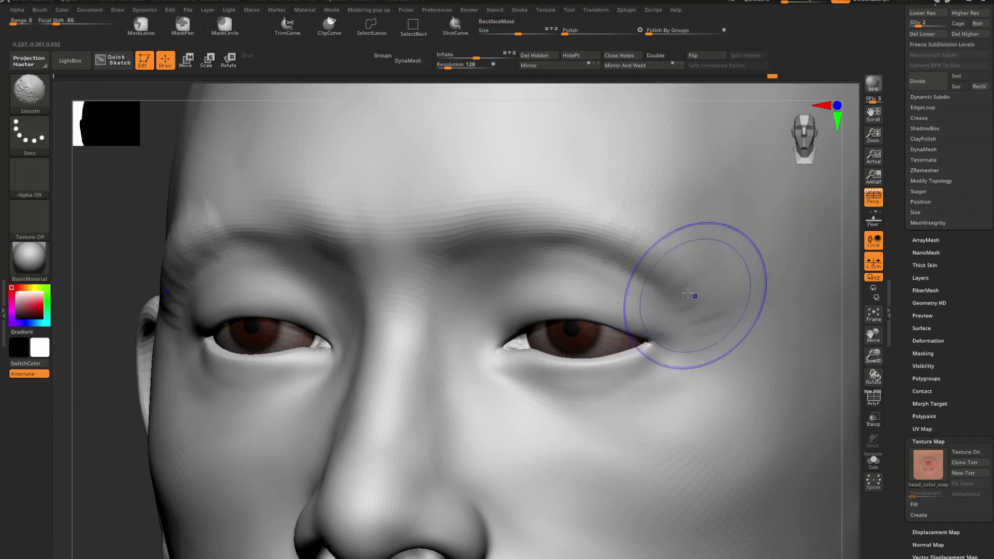
shift+drag(694, 296, 745, 325)
shift+drag(635, 205, 596, 192)
shift+drag(691, 282, 688, 311)
mouse_move(549, 296)
alt+right_down()
mouse_move(519, 288)
mouse_move(523, 244)
alt+right_up()
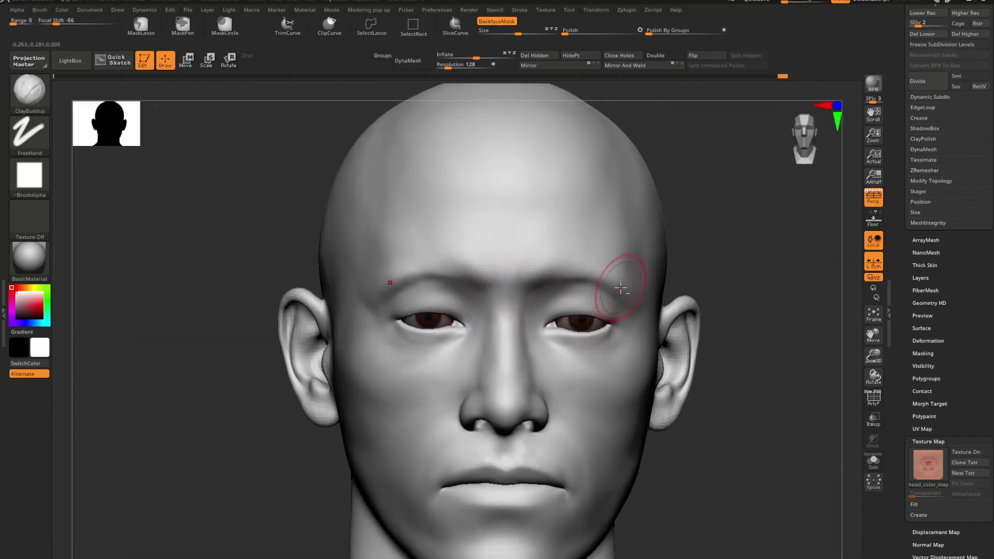
- Undo the last stroke and refine the outer brow and upper eyelid area with the Standard brush
mouse_move(619, 288)
ctrl+right_down()
mouse_move(659, 291)
mouse_move(636, 288)
mouse_move(627, 300)
ctrl+right_up()
key(b)
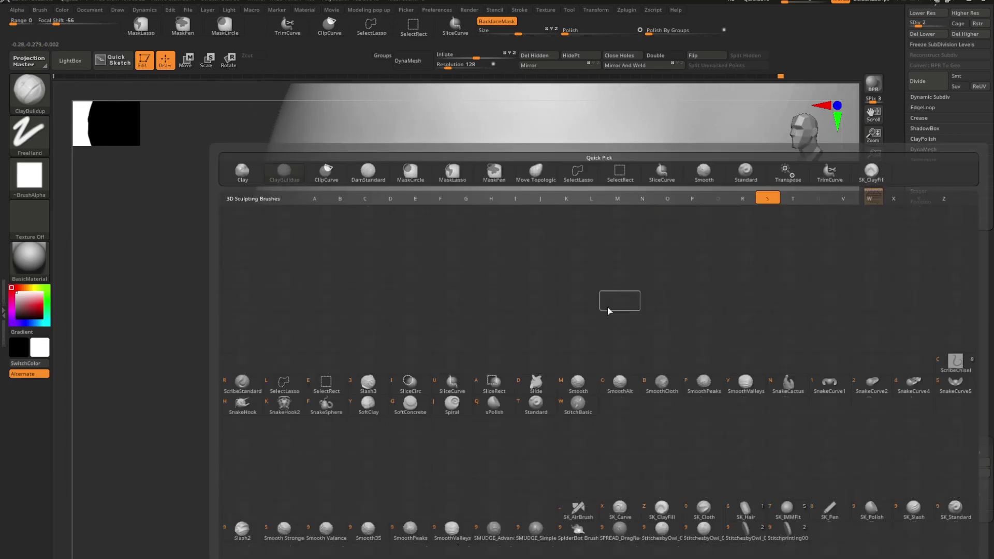
key(s)
key(t)
key(space)
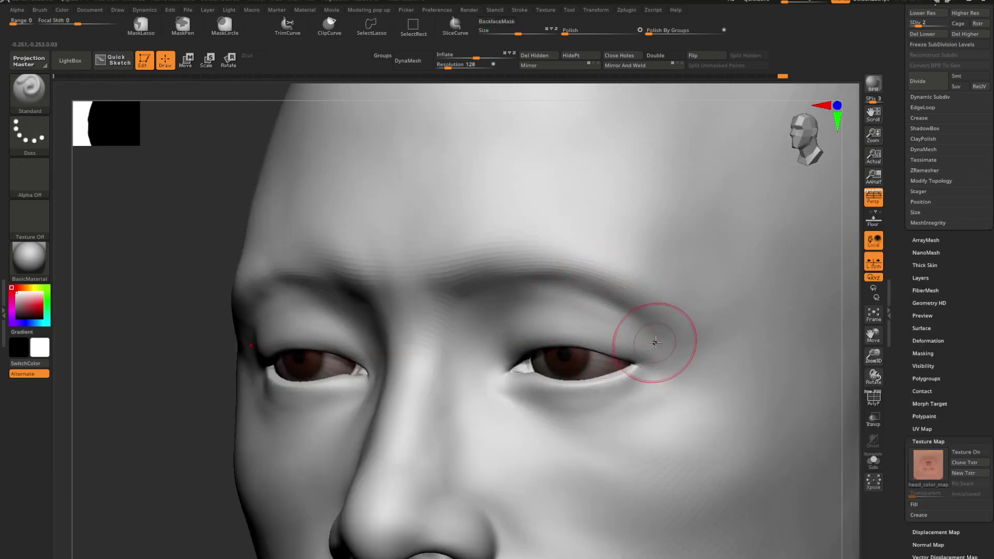
key(ctrl+z)
mouse_move(553, 289)
mouse_down()
mouse_move(576, 288)
mouse_move(661, 355)
mouse_move(603, 305)
mouse_up()
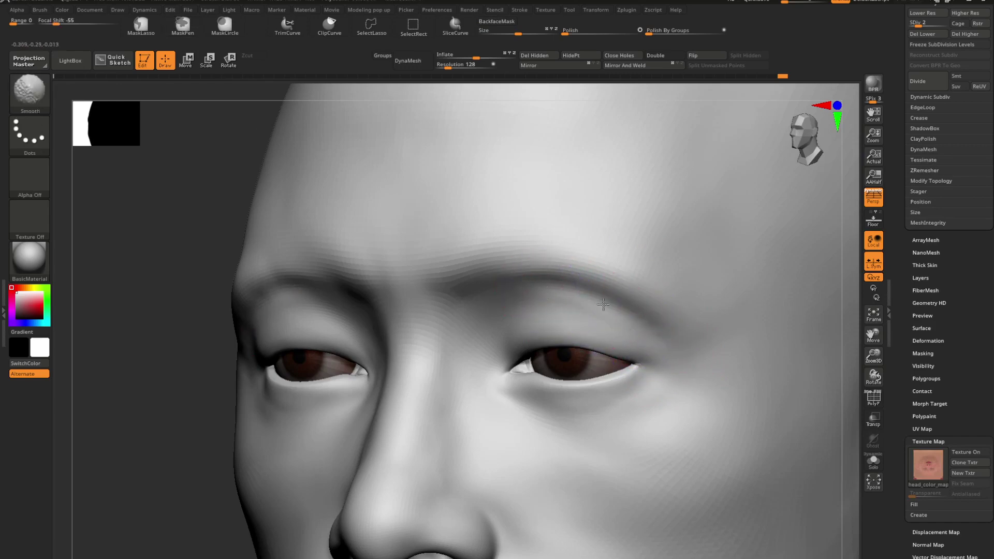
drag(207, 279, 295, 278)
- Enlarge the Standard brush and sculpt the brow ridge above the eyes
alt+right_drag(468, 328, 509, 385)
key(space)
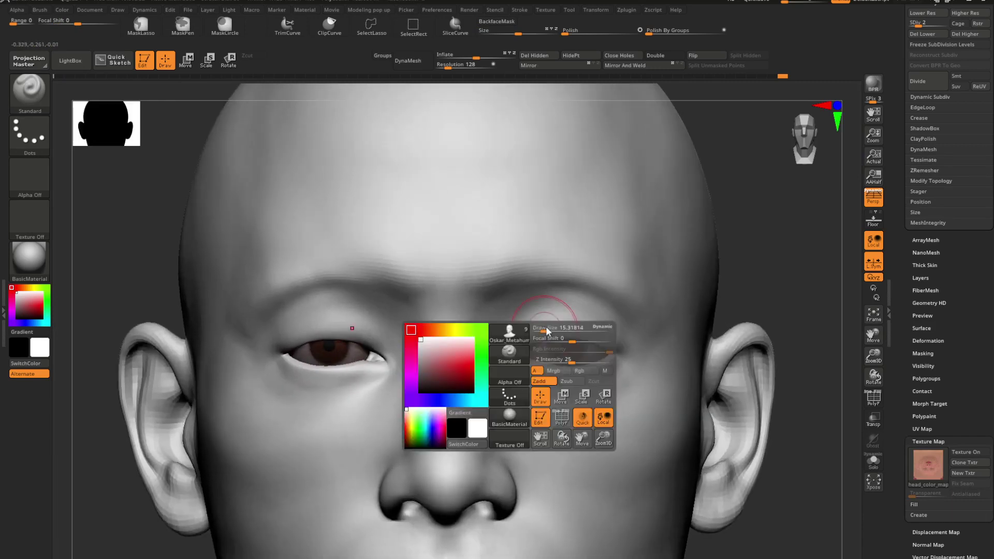
drag(542, 331, 548, 331)
mouse_move(507, 284)
ctrl+mouse_down()
mouse_move(497, 285)
mouse_move(559, 268)
mouse_move(626, 282)
ctrl+mouse_up()
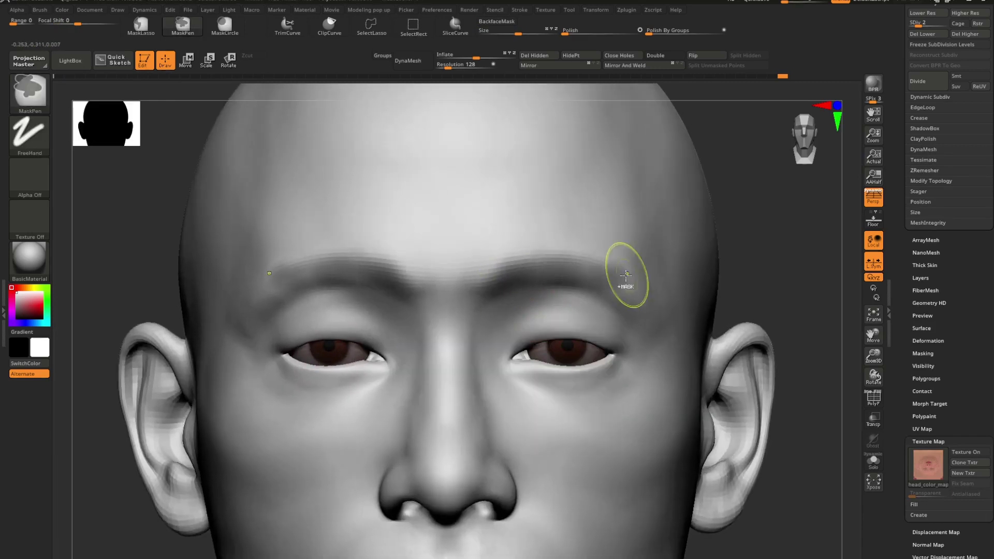
alt+right_drag(628, 280, 466, 279)
mouse_move(466, 279)
mouse_down()
mouse_move(605, 330)
mouse_move(539, 306)
mouse_move(517, 314)
mouse_up()
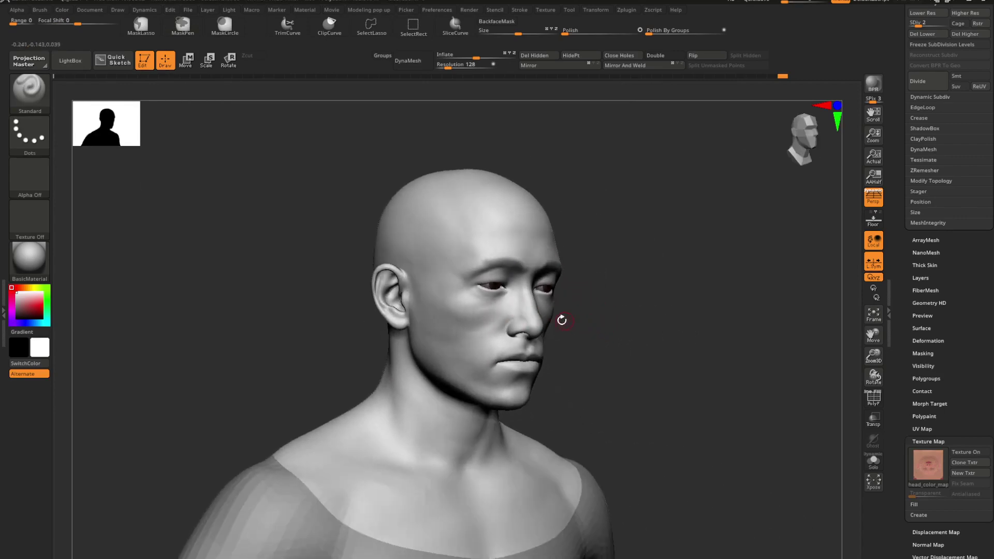
drag(628, 300, 596, 299)
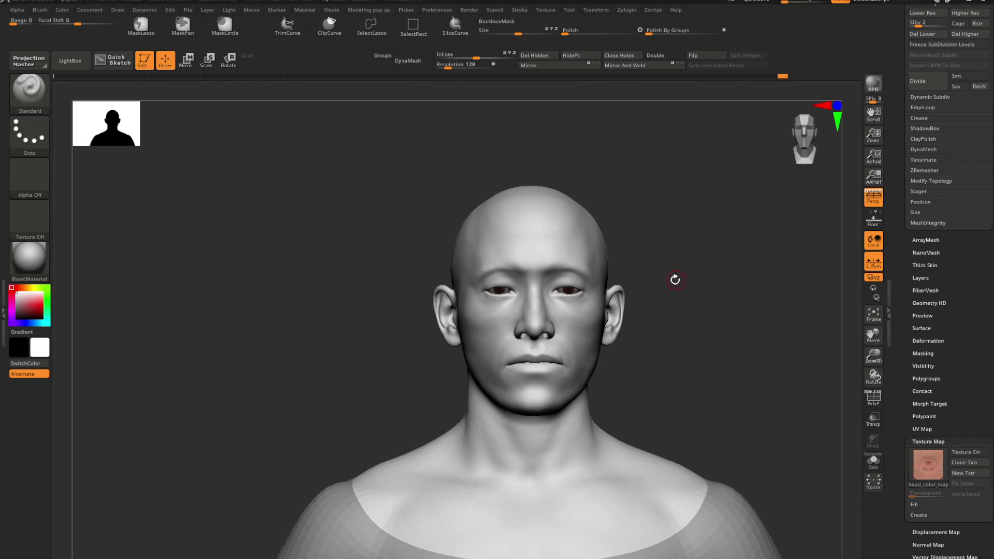
- Hide the m_tal_nrw_body_lod0_mesh2 subtool so only the head and upper bust are displayed
mouse_move(569, 289)
ctrl+right_down()
mouse_move(590, 281)
mouse_move(577, 280)
ctrl+right_up()
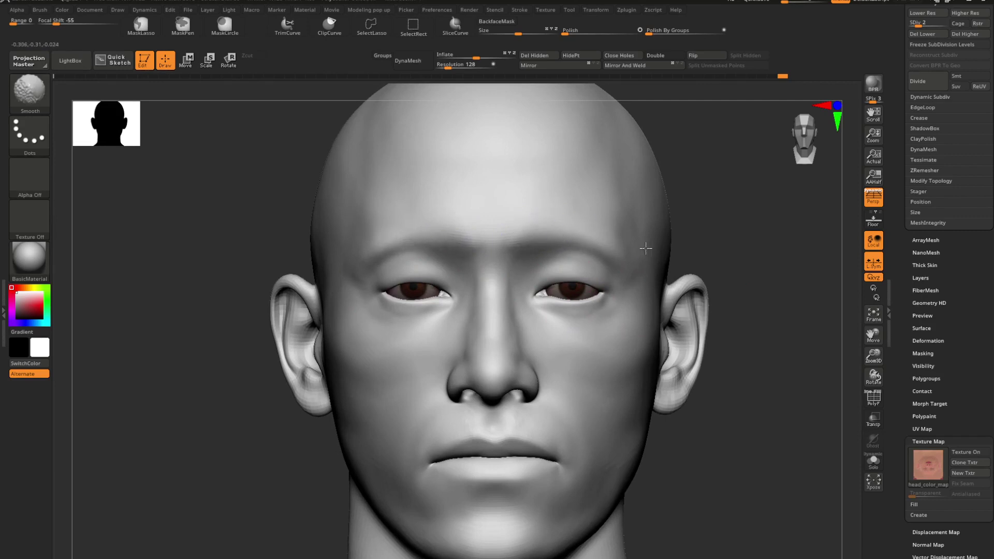
mouse_move(646, 248)
ctrl+right_down()
mouse_move(479, 261)
mouse_move(570, 288)
mouse_move(628, 276)
mouse_move(547, 286)
mouse_move(610, 255)
mouse_move(558, 341)
ctrl+right_up()
key(ctrl)
key(ctrl+shift)
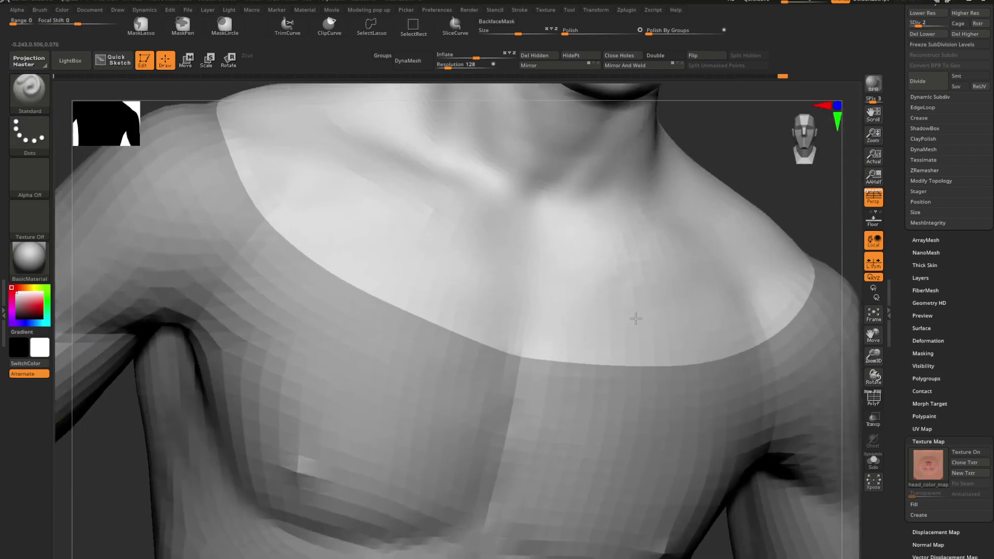
drag(901, 217, 889, 360)
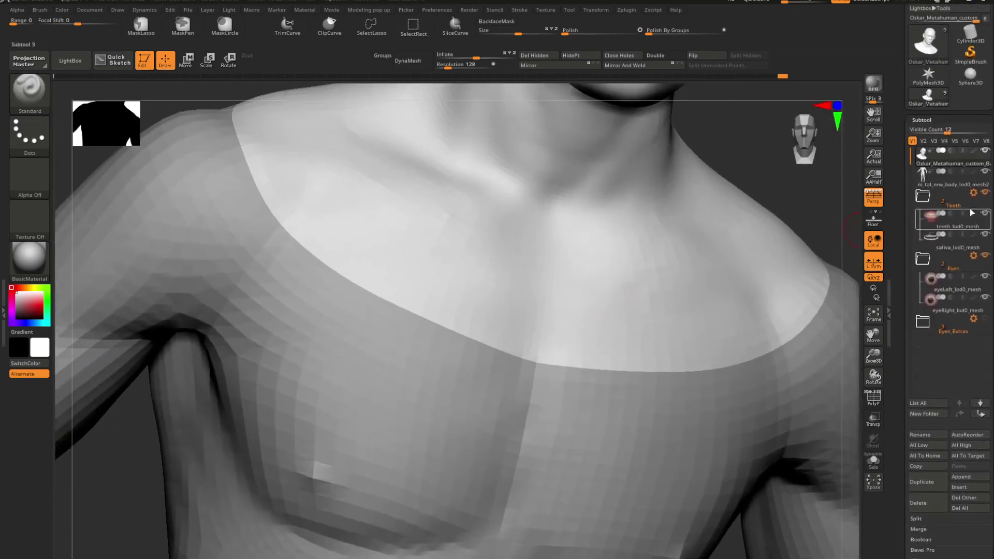
click(986, 172)
right_drag(595, 259, 557, 264)
ctrl+right_drag(557, 263, 489, 305)
ctrl+right_drag(489, 306, 543, 290)
click(228, 12)
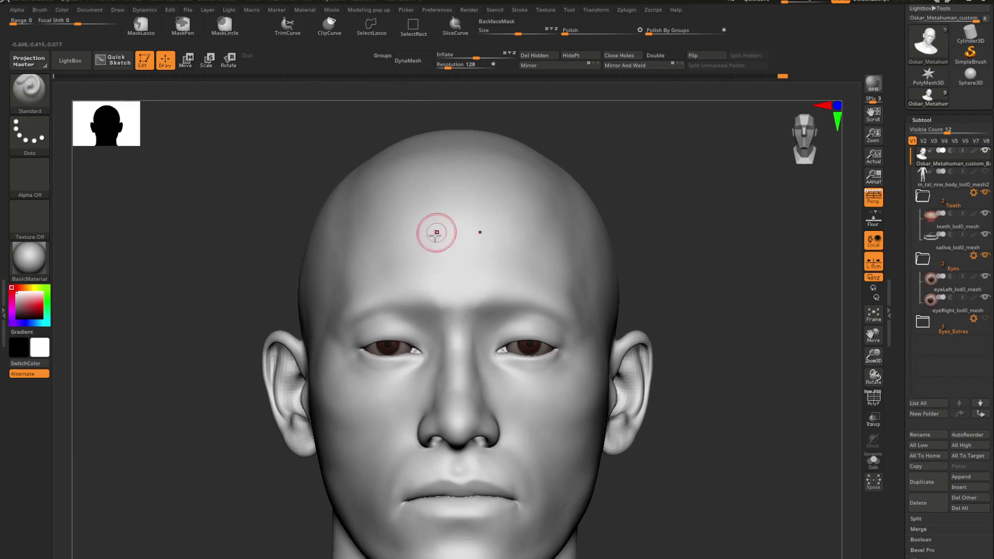
- Reshape the outer brow contour with an enlarged Move Topological brush, checking it from above and below
ctrl+right_drag(437, 232, 414, 357)
right_drag(414, 357, 508, 333)
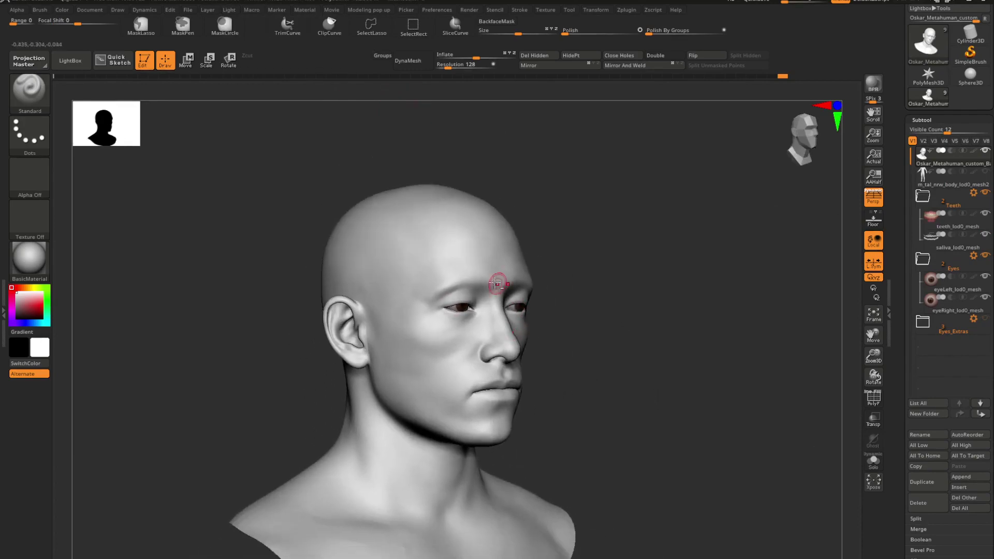
mouse_move(497, 283)
alt+right_down()
mouse_move(623, 275)
mouse_move(595, 311)
mouse_move(623, 297)
mouse_move(554, 289)
mouse_move(565, 315)
alt+right_up()
key(b)
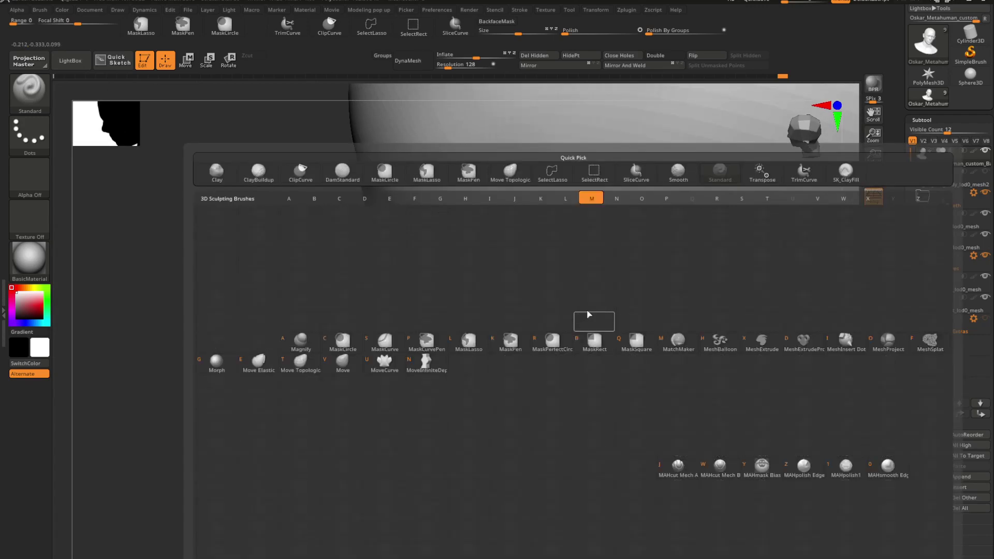
key(m)
key(t)
key(space)
drag(608, 301, 625, 301)
right_drag(624, 301, 623, 324)
key(space)
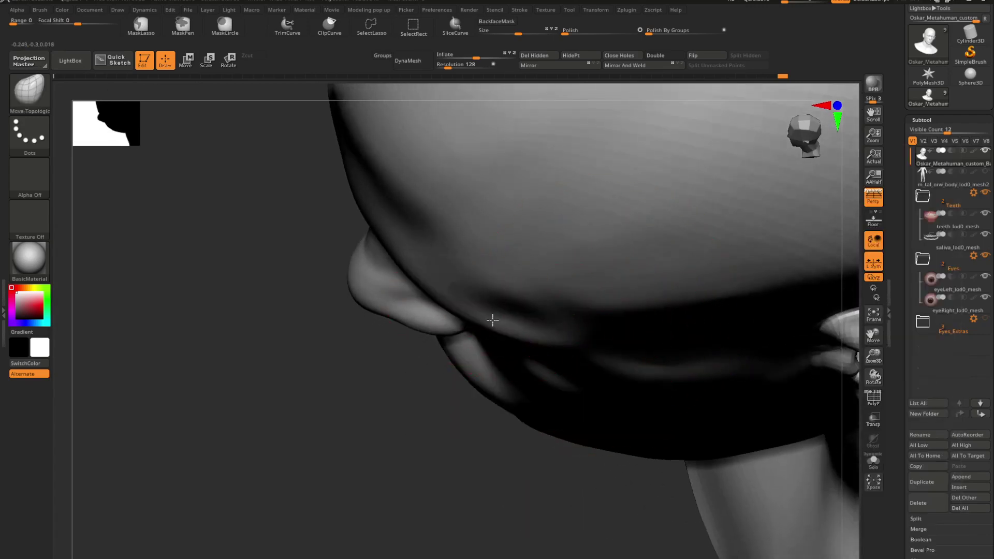
mouse_move(516, 327)
right_down()
mouse_move(539, 291)
mouse_move(572, 310)
mouse_move(603, 310)
mouse_move(465, 304)
mouse_move(528, 272)
right_up()
mouse_move(528, 273)
shift+right_down()
mouse_move(508, 284)
mouse_move(605, 305)
mouse_move(636, 287)
mouse_move(632, 295)
mouse_move(636, 277)
mouse_move(652, 281)
mouse_move(631, 253)
mouse_move(601, 262)
mouse_move(643, 306)
mouse_move(618, 313)
shift+right_up()
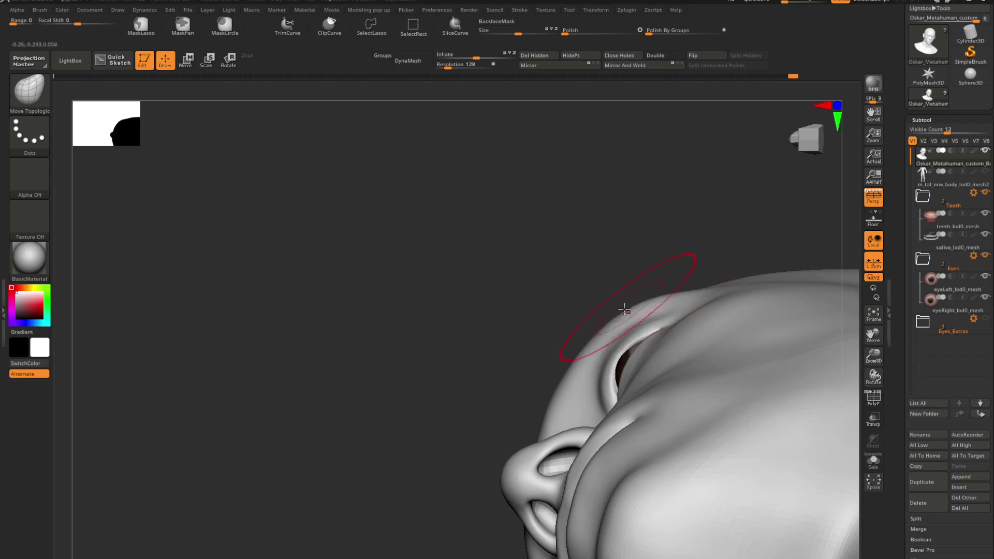
- Smooth the side of the face just in front of the ear
right_drag(645, 305, 486, 279)
key(space)
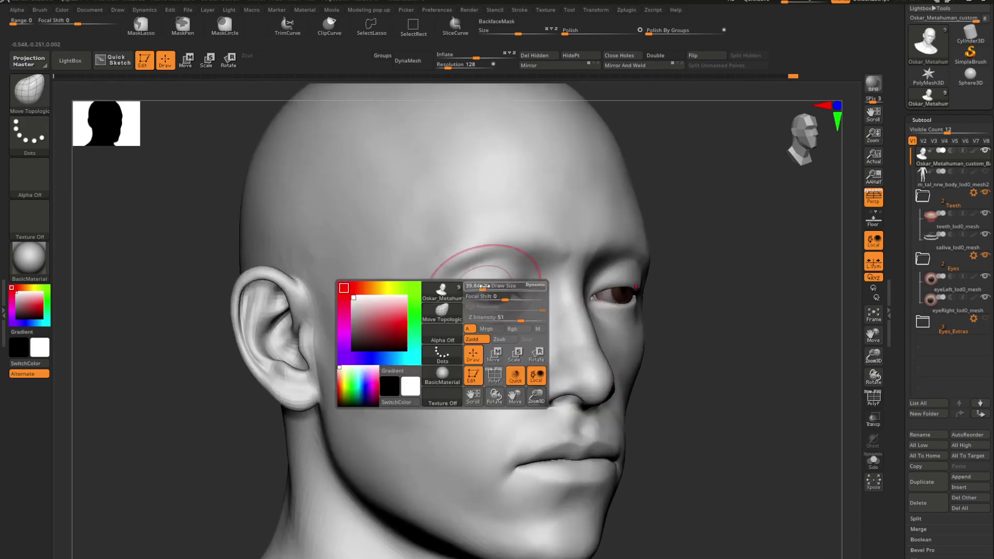
key(shift)
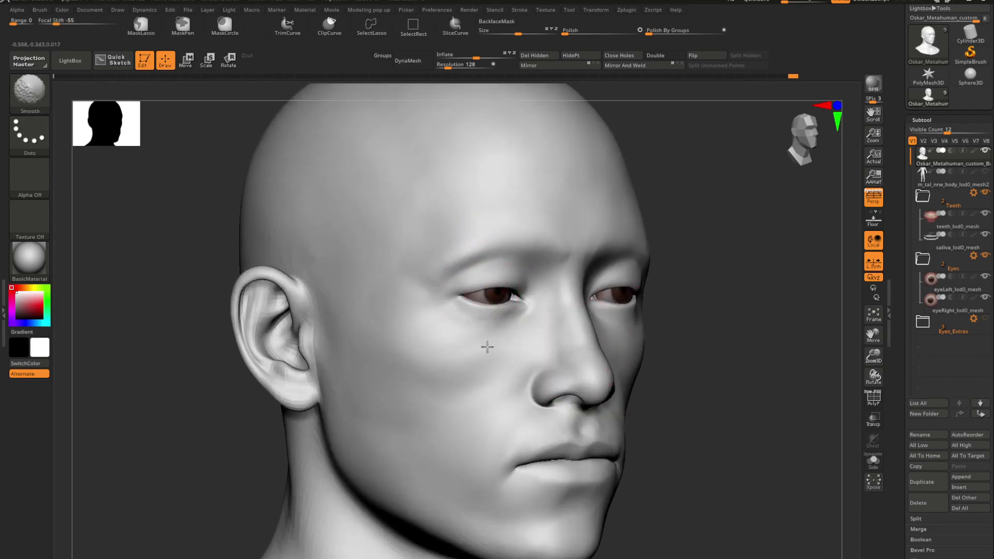
mouse_move(487, 347)
right_down()
mouse_move(612, 324)
mouse_move(673, 298)
right_up()
key(shift)
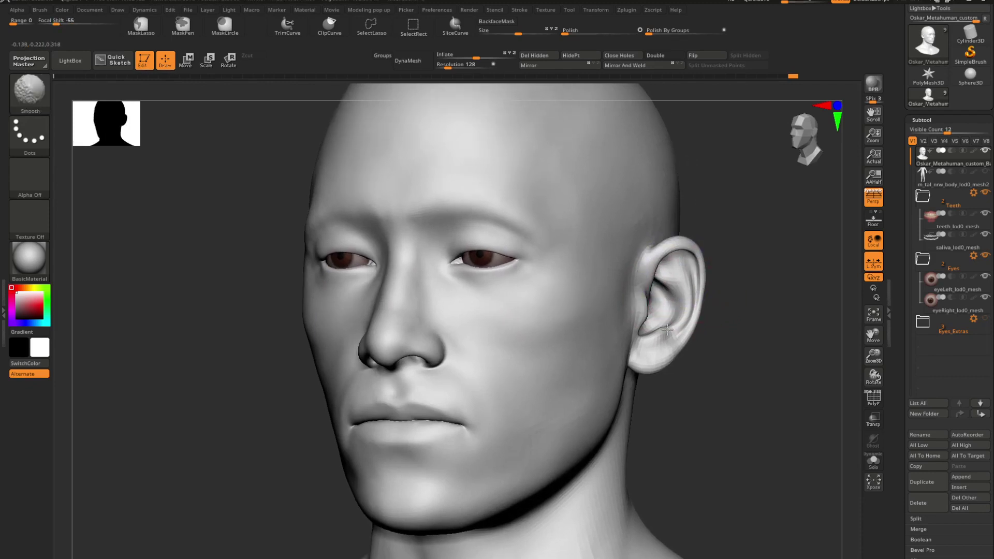
shift+drag(636, 308, 639, 317)
right_drag(638, 316, 601, 303)
- Reshape the cheek and side of the face with the Move Topological brush at a draw size of about 72
mouse_move(600, 303)
ctrl+right_down()
mouse_move(562, 289)
mouse_move(556, 306)
mouse_move(550, 279)
mouse_move(566, 321)
mouse_move(573, 326)
mouse_move(581, 286)
ctrl+right_up()
key(b)
key(m)
key(t)
key(space)
drag(627, 279, 636, 279)
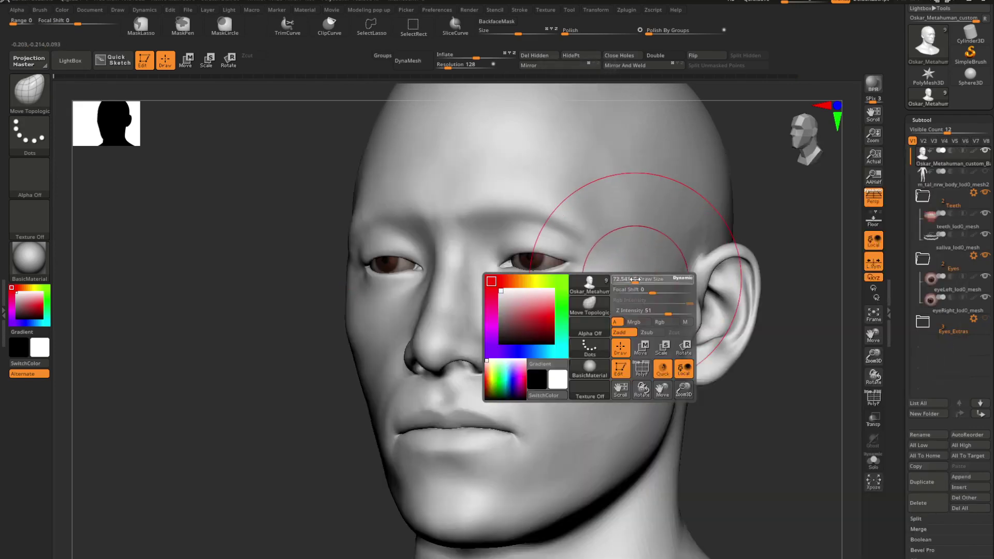
right_drag(583, 282, 556, 286)
right_drag(397, 325, 395, 317)
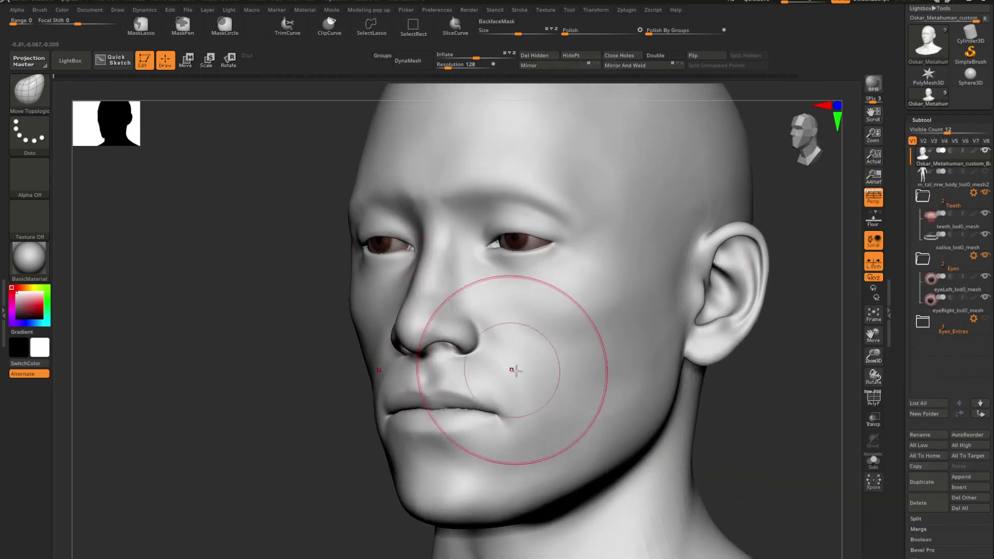
right_drag(535, 382, 557, 359)
drag(563, 395, 567, 396)
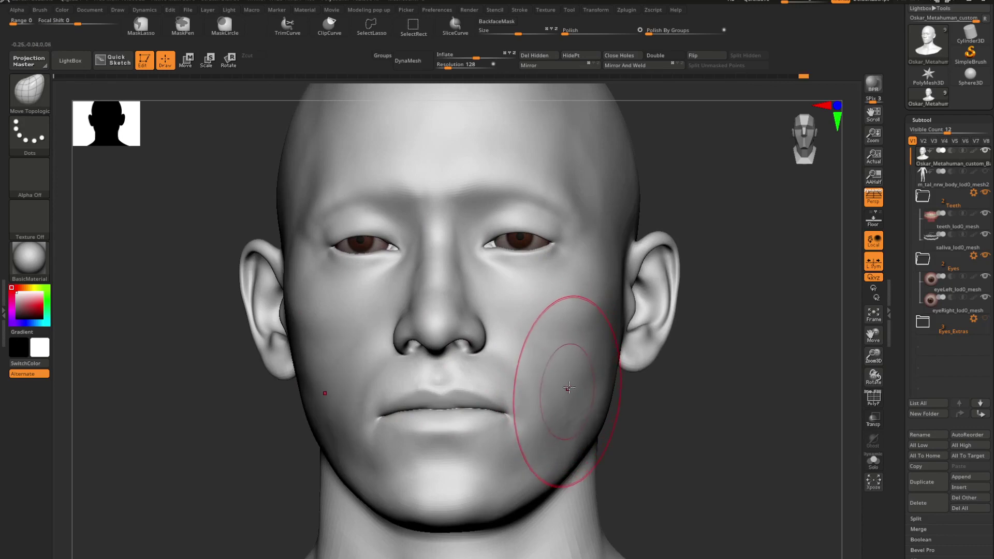
mouse_move(577, 336)
right_down()
mouse_move(599, 338)
mouse_move(595, 290)
mouse_move(582, 334)
mouse_move(568, 344)
right_up()
mouse_move(568, 343)
right_down()
mouse_move(540, 343)
mouse_move(490, 311)
mouse_move(514, 324)
mouse_move(557, 402)
mouse_move(443, 388)
mouse_move(448, 379)
right_up()
- Reduce the Move Topological brush size and reshape the chin and the adjoining jawline
key(space)
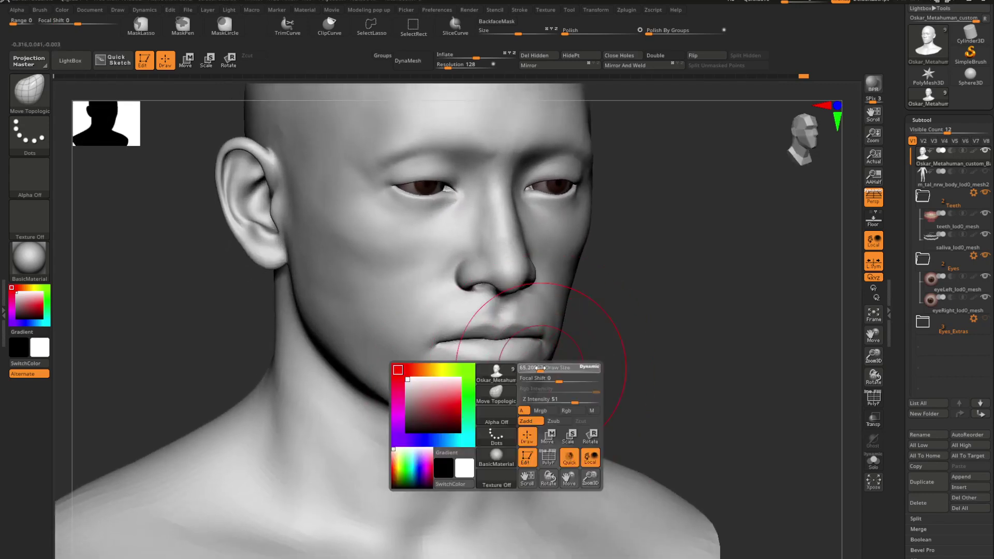
drag(540, 368, 531, 368)
alt+right_drag(505, 408, 508, 370)
drag(492, 380, 502, 373)
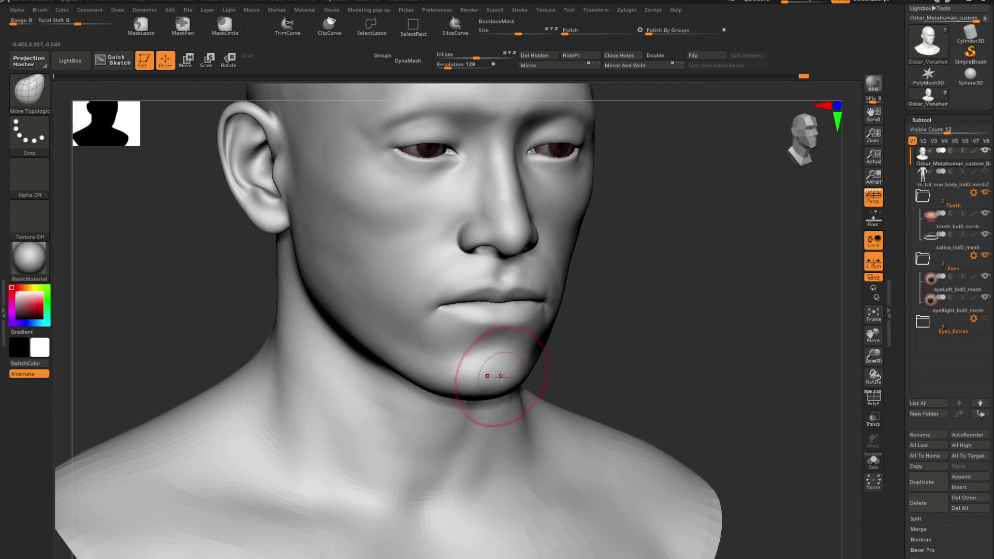
shift+right_drag(484, 382, 488, 378)
key(ctrl)
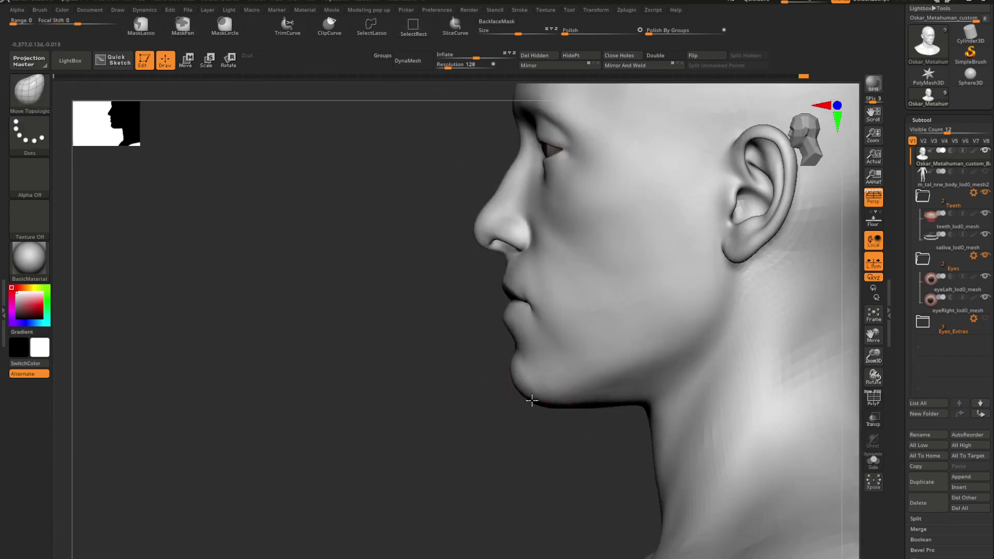
mouse_move(546, 398)
right_down()
mouse_move(584, 395)
mouse_move(538, 344)
mouse_move(555, 349)
right_up()
mouse_move(496, 363)
right_down()
mouse_move(528, 383)
mouse_move(508, 389)
right_up()
drag(474, 402, 484, 393)
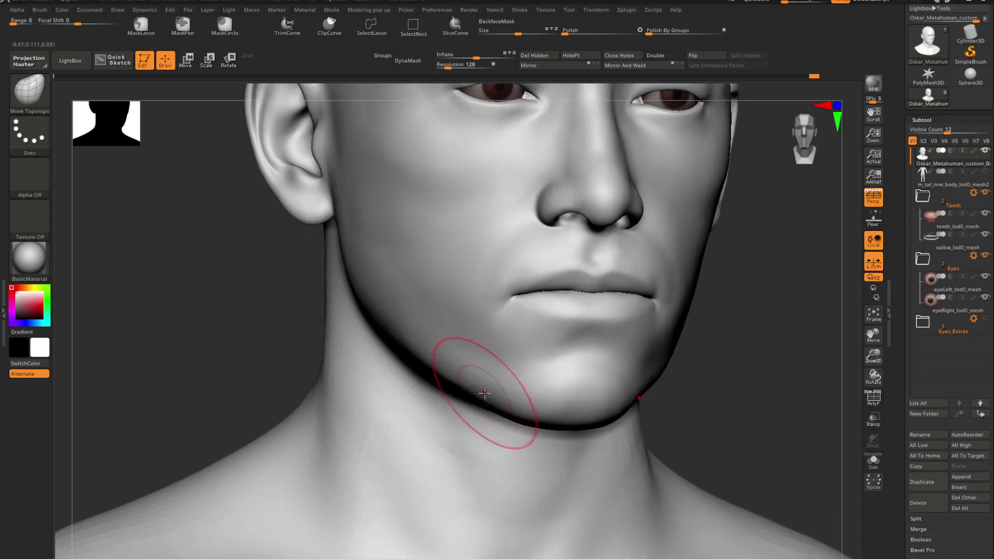
- Build up the lower jawline beside the chin with the ClayBuildup brush
mouse_move(476, 388)
right_down()
mouse_move(501, 395)
mouse_move(472, 395)
right_up()
key(b)
key(c)
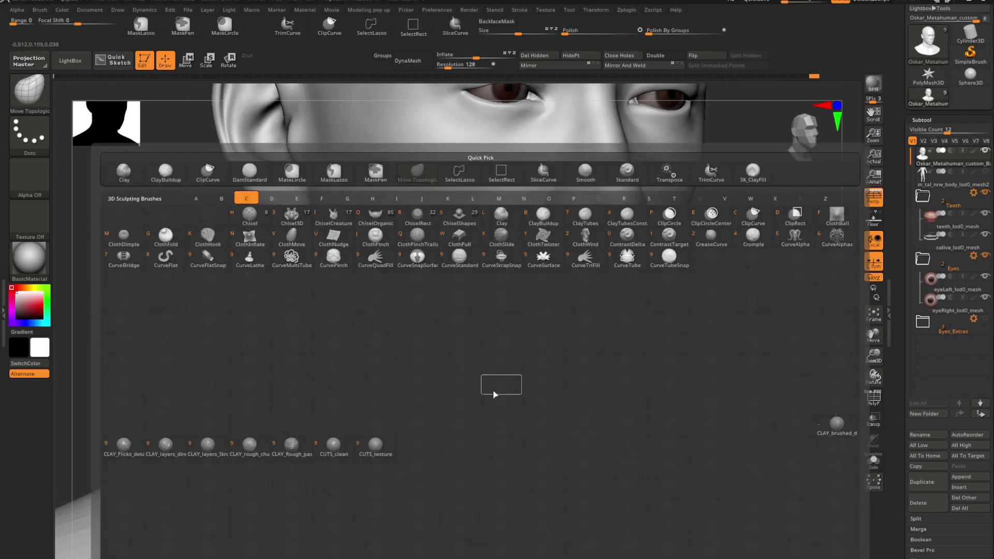
key(b)
mouse_move(474, 383)
mouse_down()
mouse_move(499, 408)
mouse_move(481, 368)
mouse_move(496, 404)
mouse_move(484, 373)
mouse_move(552, 405)
mouse_up()
mouse_move(552, 406)
right_down()
mouse_move(621, 379)
mouse_move(549, 360)
mouse_move(580, 321)
right_up()
- Add clay along the underside of the jaw near the neck and smooth the strokes
right_drag(621, 347, 626, 395)
right_drag(520, 394, 532, 355)
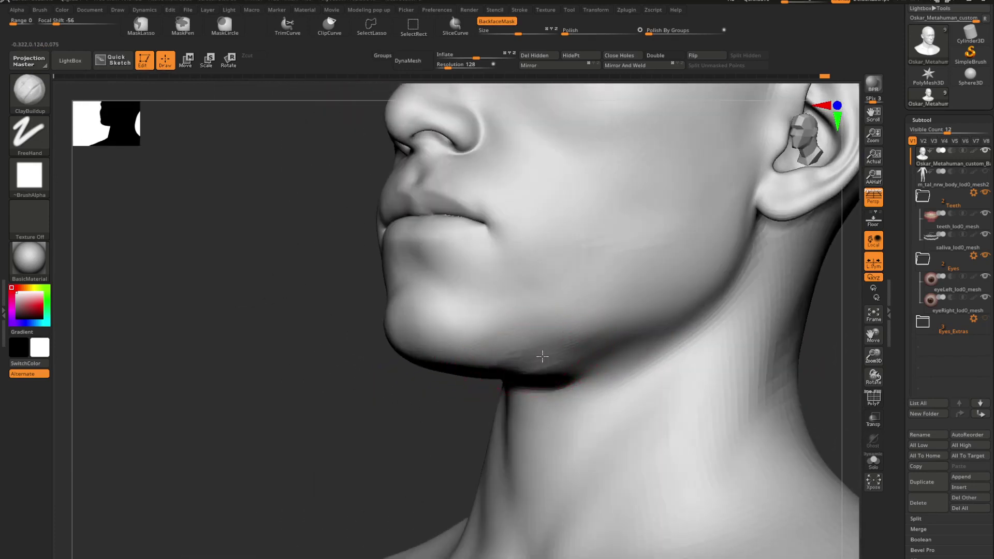
drag(563, 359, 609, 357)
mouse_move(502, 371)
mouse_down()
mouse_move(612, 354)
mouse_move(574, 371)
mouse_up()
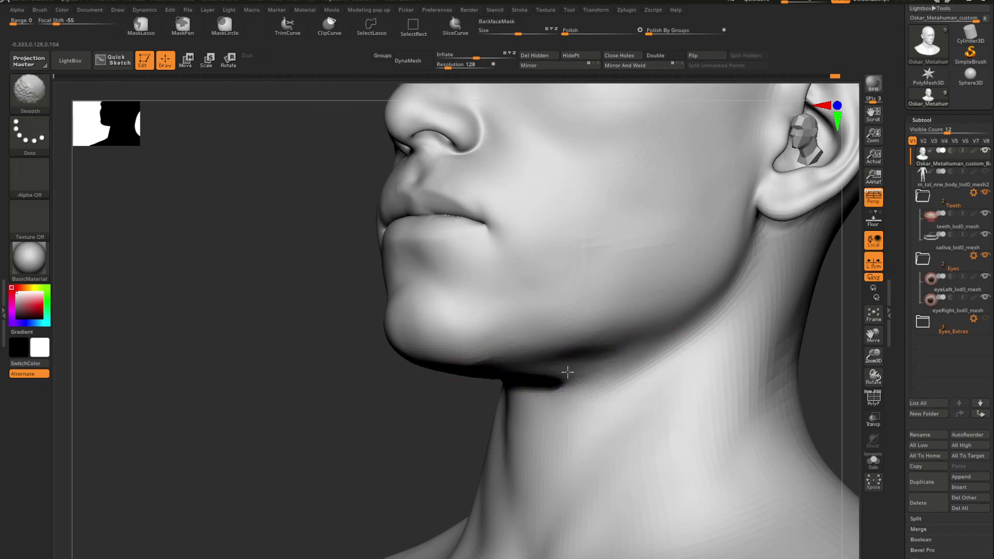
mouse_move(520, 358)
right_down()
mouse_move(552, 348)
mouse_move(506, 339)
mouse_move(546, 406)
mouse_move(563, 343)
right_up()
- Select the Standard brush and drop the head mesh to a lower subdivision level
mouse_move(563, 342)
right_down()
mouse_move(550, 338)
mouse_move(594, 359)
mouse_move(540, 327)
mouse_move(741, 288)
right_up()
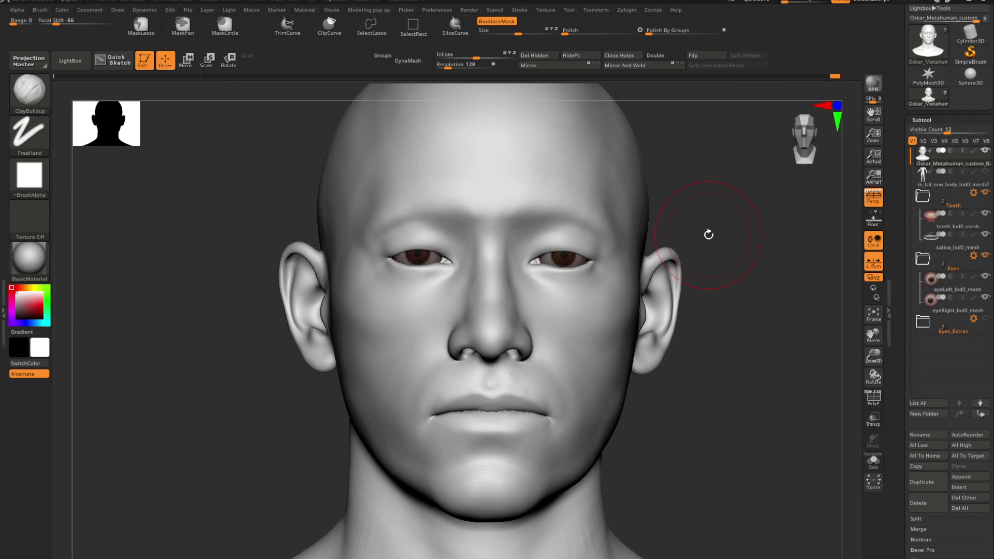
mouse_move(580, 330)
right_down()
mouse_move(598, 332)
mouse_move(568, 291)
mouse_move(545, 341)
mouse_move(571, 391)
mouse_move(567, 355)
mouse_move(444, 366)
mouse_move(456, 357)
right_up()
alt+right_drag(645, 317, 562, 310)
right_drag(562, 311, 564, 332)
ctrl+right_drag(564, 290, 560, 317)
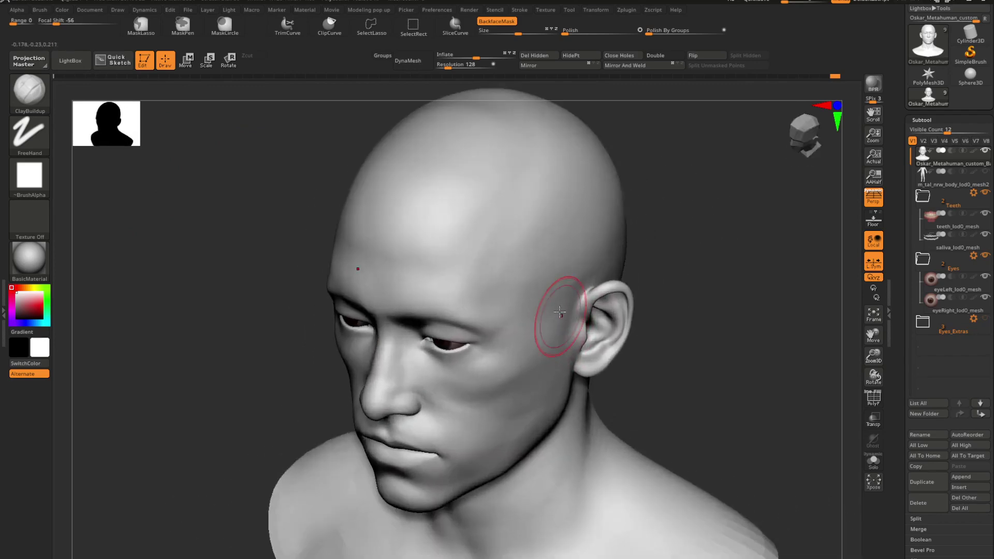
key(b)
key(s)
key(t)
key(space)
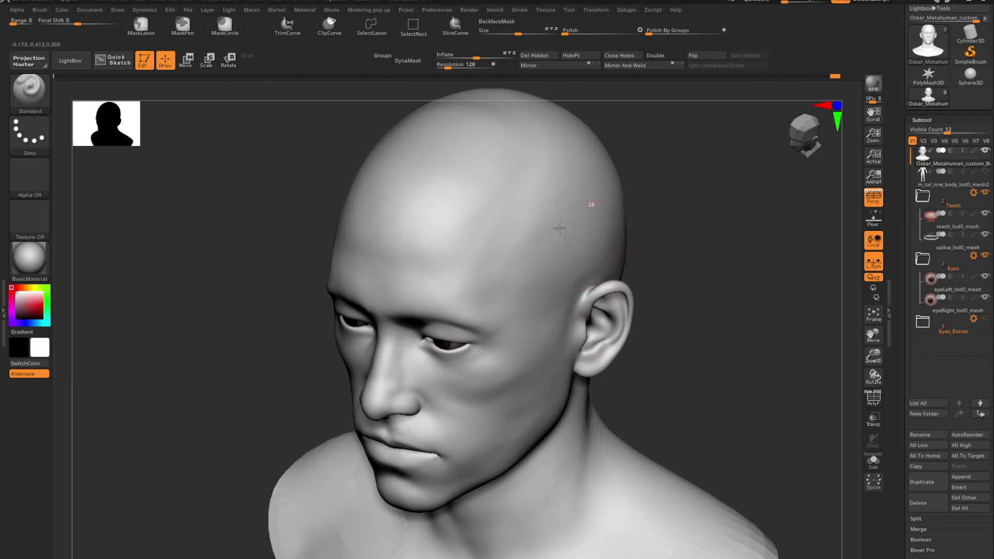
key(shift)
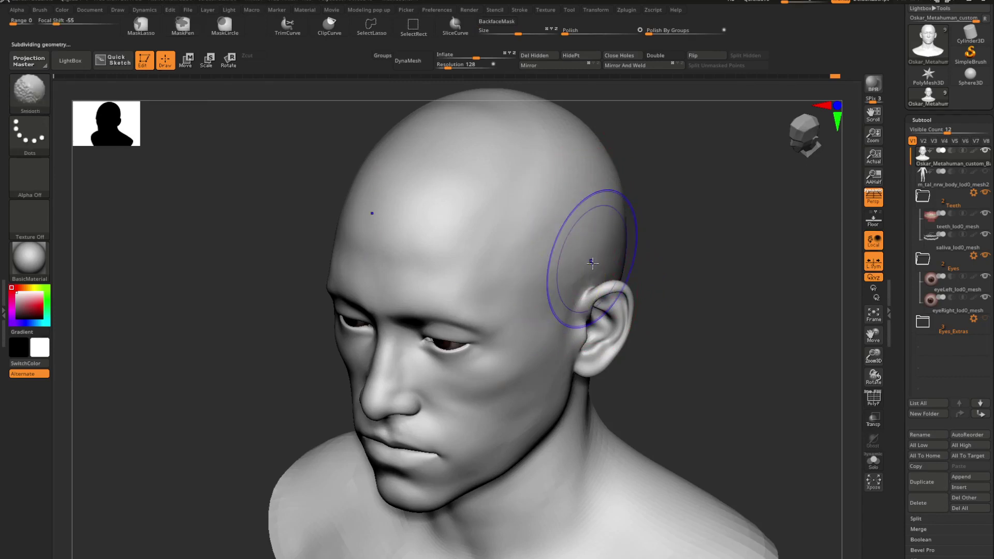
right_drag(690, 286, 672, 259)
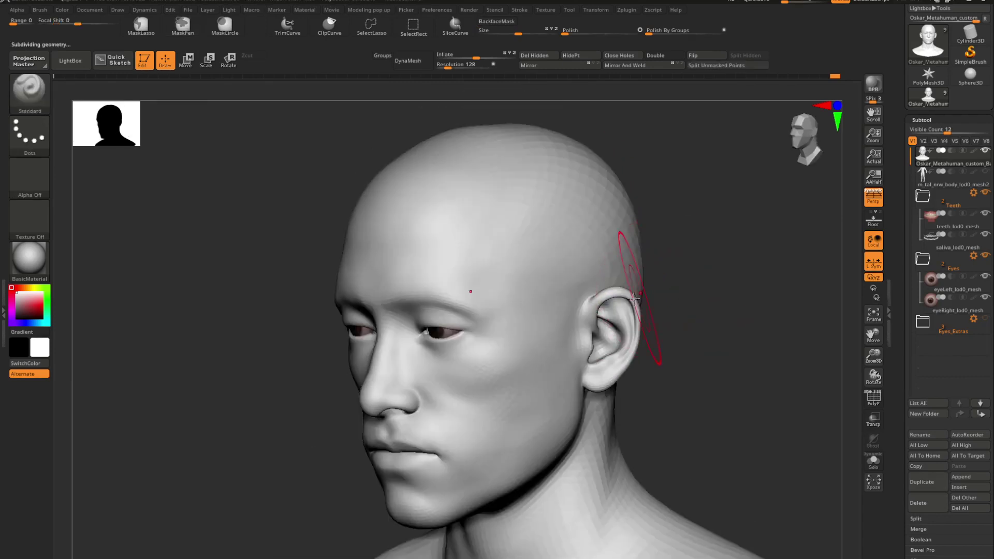
right_drag(574, 228, 582, 254)
key(shift+d)
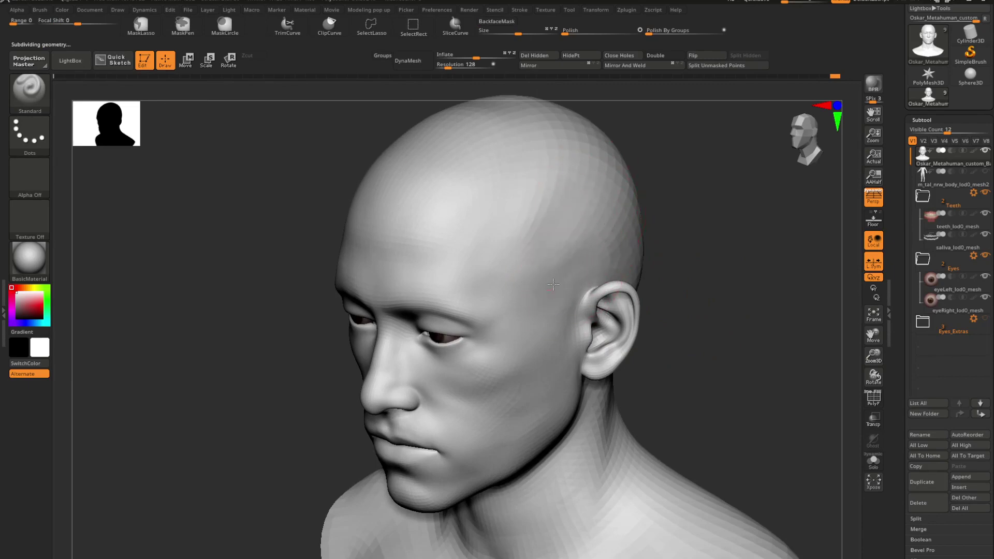
- Smooth the side of the skull above the ear and undo the last smoothing stroke
key(shift)
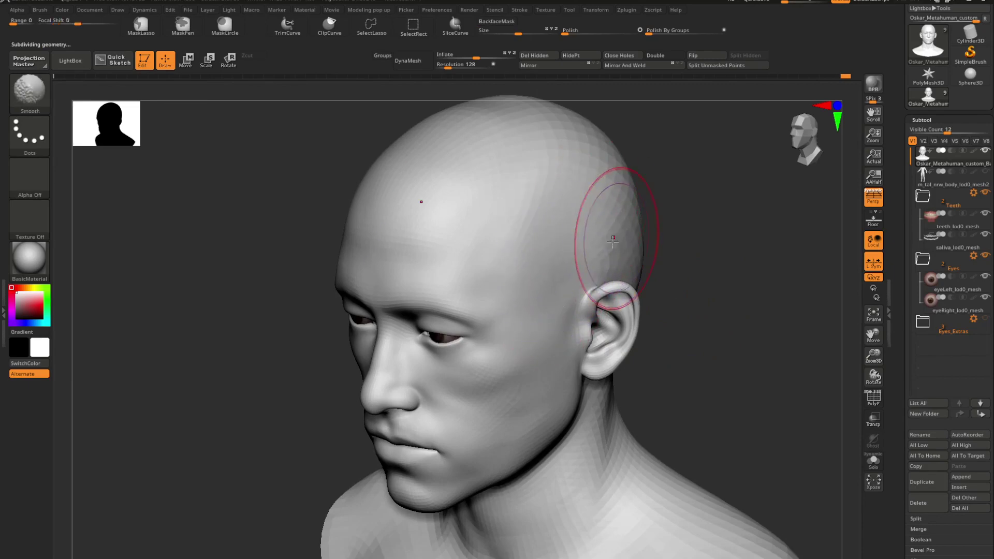
shift+right_drag(614, 238, 650, 238)
ctrl+right_drag(588, 282, 538, 317)
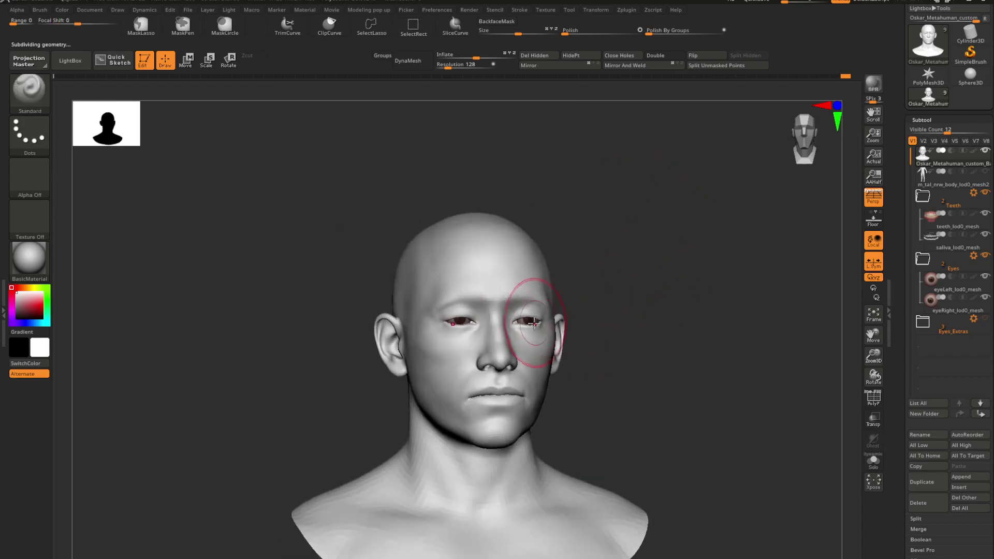
right_drag(462, 297, 486, 309)
right_drag(424, 284, 404, 233)
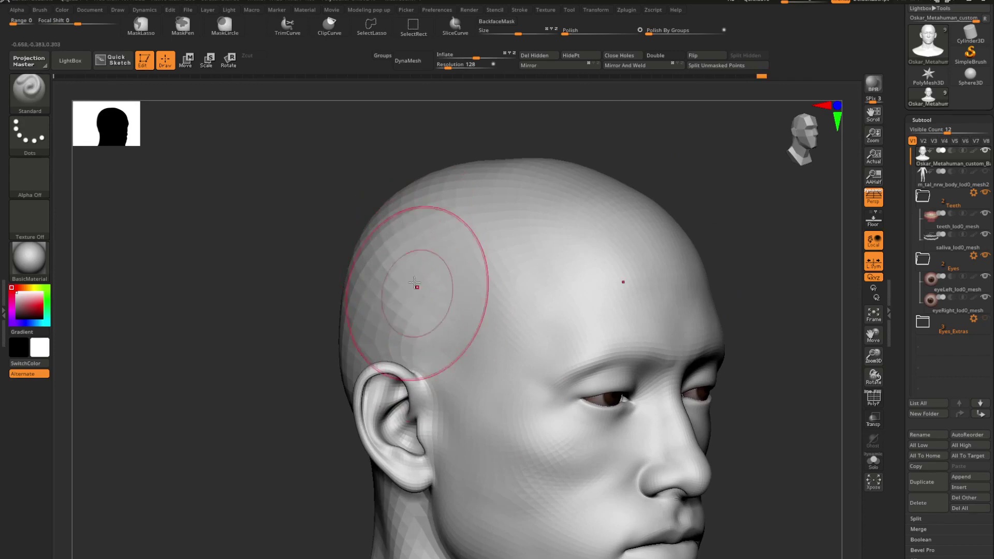
shift+drag(417, 286, 373, 256)
key(ctrl+z)
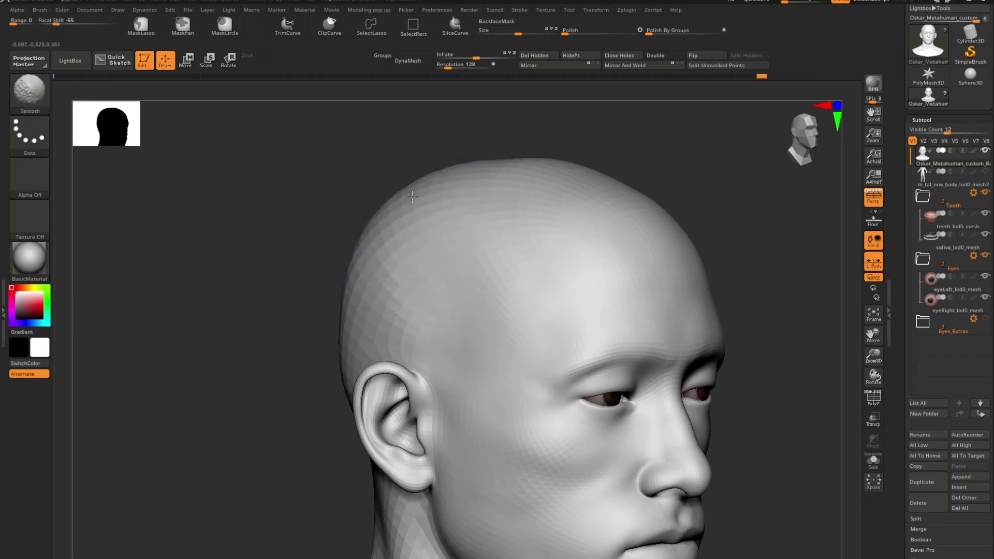
- Smooth the back and upper side of the skull, checking the head's shape from behind and above
mouse_move(423, 313)
right_down()
mouse_move(477, 350)
mouse_move(411, 355)
mouse_move(450, 308)
mouse_move(475, 377)
mouse_move(502, 300)
right_up()
right_drag(501, 300, 532, 322)
mouse_move(532, 322)
shift+mouse_down()
mouse_move(526, 415)
mouse_move(537, 412)
shift+mouse_up()
mouse_move(468, 373)
right_down()
mouse_move(513, 359)
mouse_move(486, 289)
mouse_move(535, 407)
right_up()
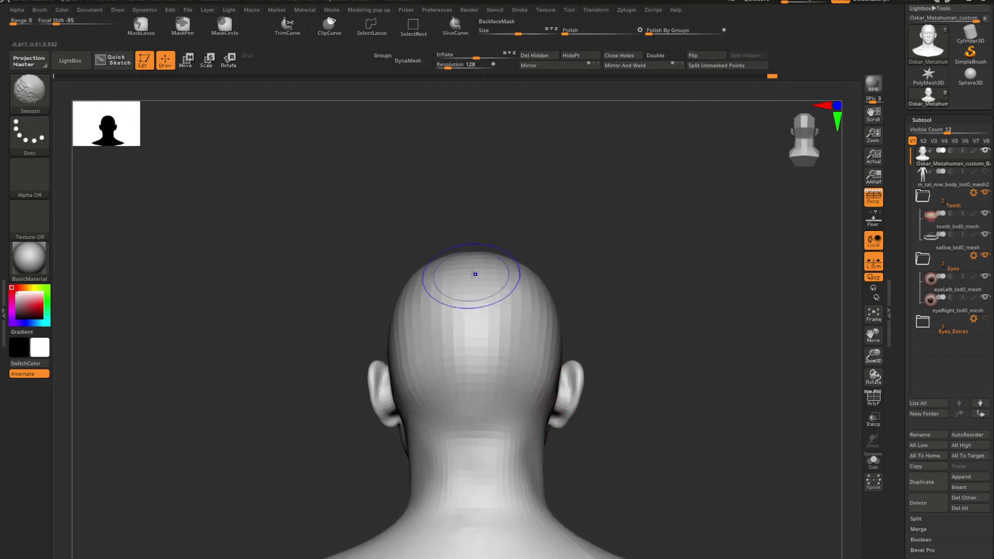
shift+drag(413, 350, 483, 333)
mouse_move(483, 333)
right_down()
mouse_move(544, 328)
mouse_move(510, 386)
mouse_move(532, 360)
right_up()
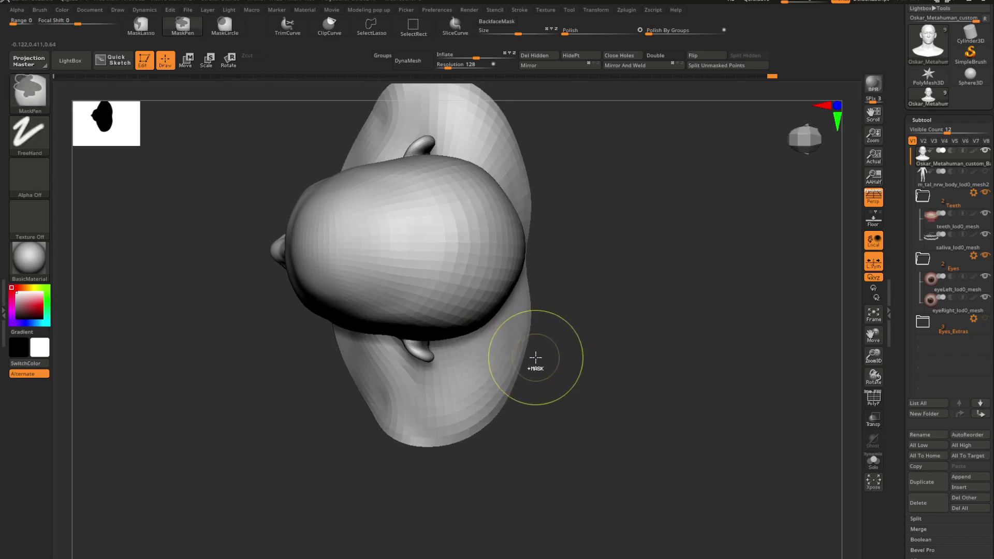
mouse_move(493, 355)
right_down()
mouse_move(504, 228)
mouse_move(510, 347)
right_up()
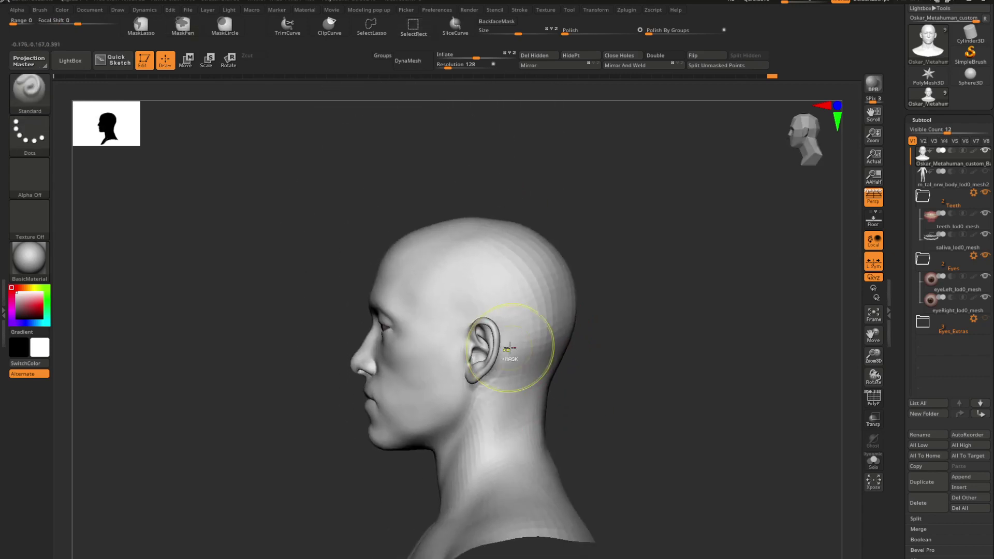
- Select the Move Topological brush, reduce its draw size and refine the nose in profile
mouse_move(512, 295)
right_down()
mouse_move(437, 293)
mouse_move(421, 330)
mouse_move(510, 310)
mouse_move(531, 371)
right_up()
mouse_move(556, 308)
right_down()
mouse_move(574, 313)
mouse_move(559, 305)
right_up()
mouse_move(559, 305)
right_down()
mouse_move(574, 304)
mouse_move(517, 300)
right_up()
mouse_move(517, 300)
ctrl+right_down()
mouse_move(564, 310)
mouse_move(561, 321)
ctrl+right_up()
key(b)
key(m)
key(t)
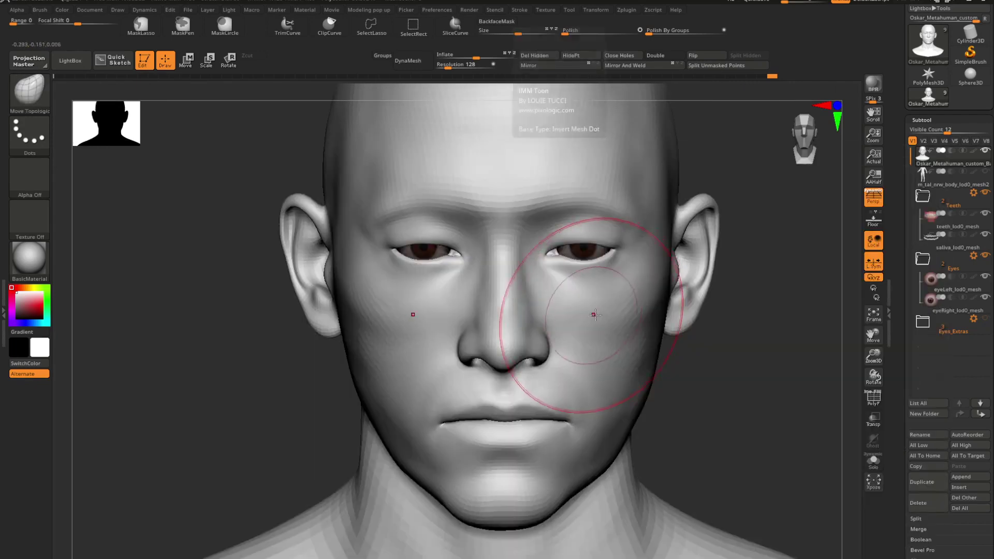
key(space)
drag(601, 310, 597, 311)
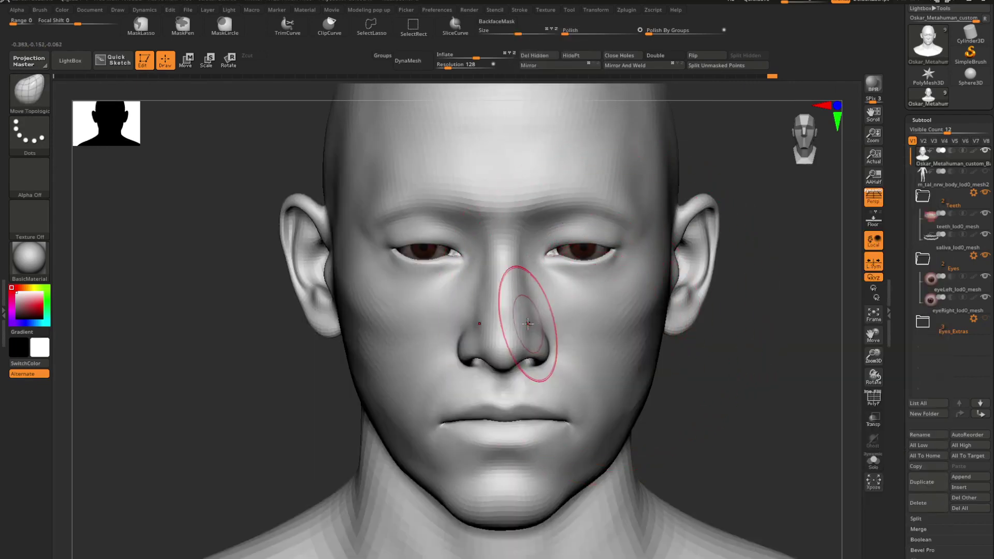
mouse_move(543, 315)
right_down()
mouse_move(566, 301)
mouse_move(473, 334)
mouse_move(486, 326)
right_up()
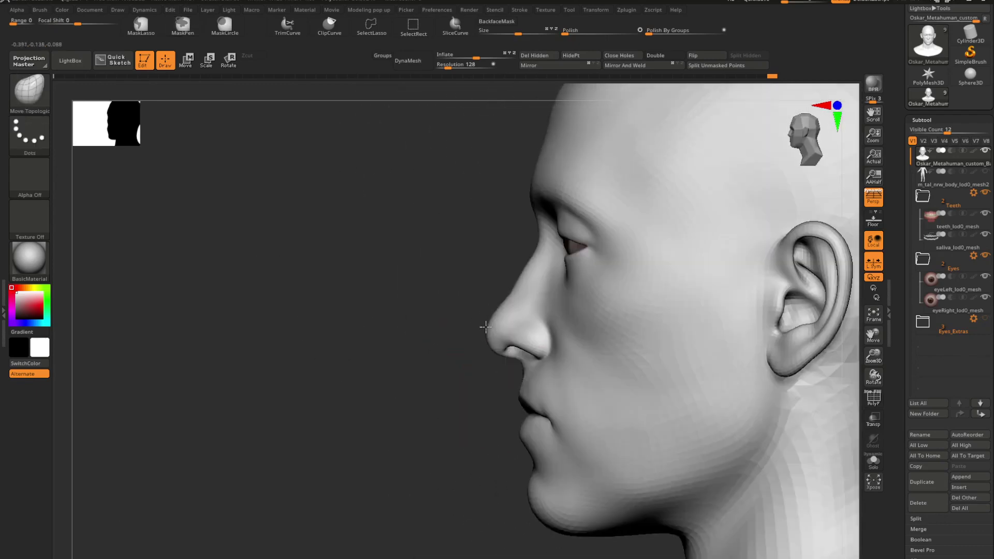
key(space)
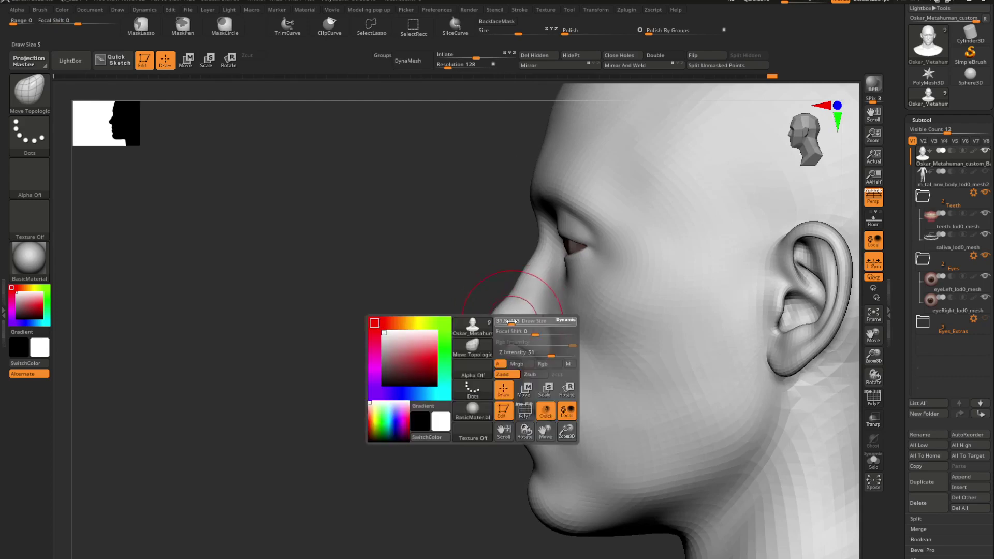
click(500, 329)
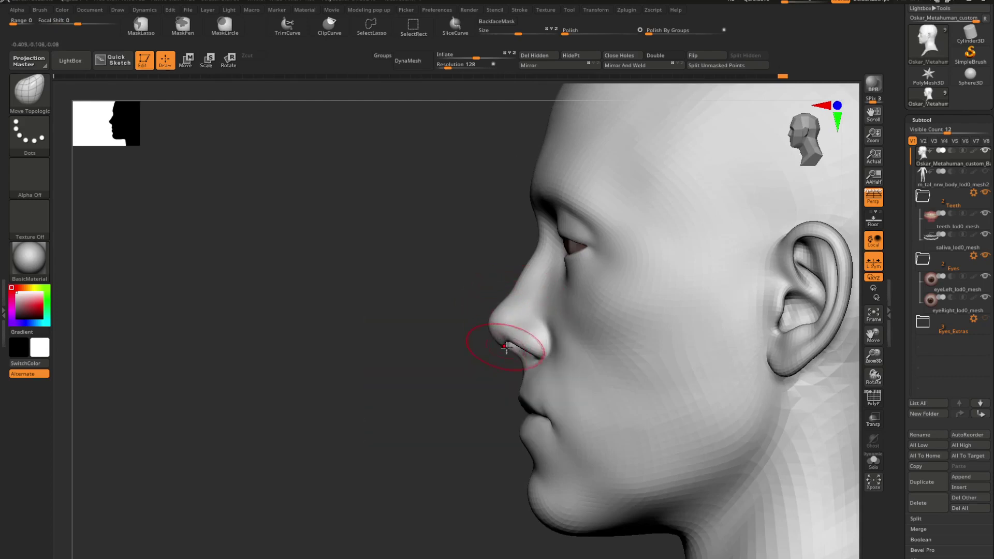
alt+right_drag(502, 352, 581, 357)
- Adjust the Move Topological draw size and refine the midface around the nose and cheek from the side
key(space)
drag(581, 357, 592, 357)
mouse_move(591, 357)
right_down()
mouse_move(541, 366)
mouse_move(553, 390)
mouse_move(576, 389)
right_up()
alt+right_drag(576, 390, 469, 385)
right_drag(469, 386, 460, 375)
mouse_move(524, 386)
alt+right_down()
mouse_move(573, 328)
mouse_move(547, 356)
mouse_move(541, 327)
mouse_move(604, 353)
mouse_move(518, 339)
alt+right_up()
right_click(631, 333)
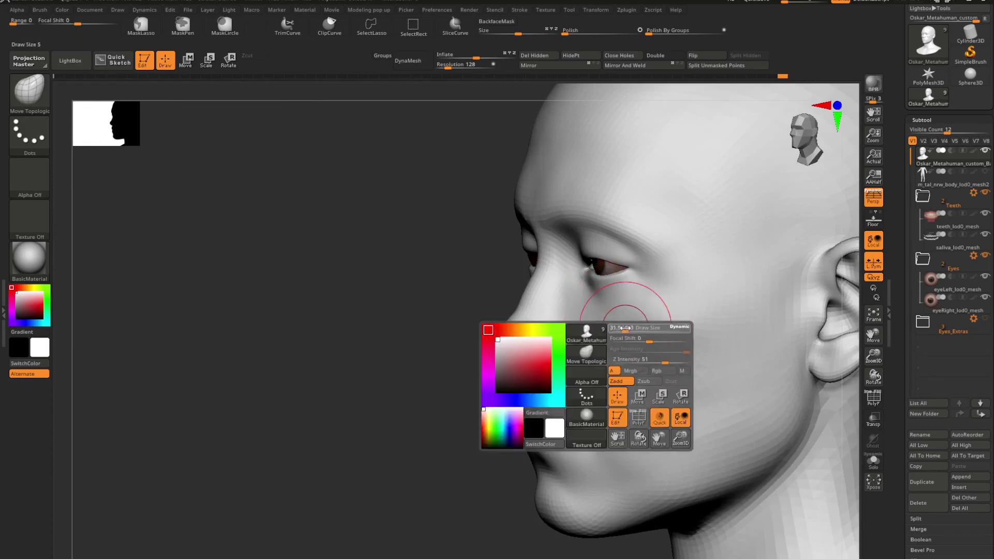
mouse_move(632, 334)
right_down()
mouse_move(617, 337)
mouse_move(645, 343)
mouse_move(593, 362)
mouse_move(541, 355)
mouse_move(583, 362)
mouse_move(586, 391)
mouse_move(521, 388)
mouse_move(556, 372)
mouse_move(509, 354)
mouse_move(535, 314)
mouse_move(592, 308)
mouse_move(527, 314)
mouse_move(510, 326)
mouse_move(532, 315)
mouse_move(610, 351)
mouse_move(578, 307)
mouse_move(546, 305)
right_up()
right_click(617, 337)
- Resize the Move Topological brush and nudge the middle of the upper eyelids slightly upward
key(space)
key(shift)
key(space)
drag(586, 300, 586, 292)
key(space)
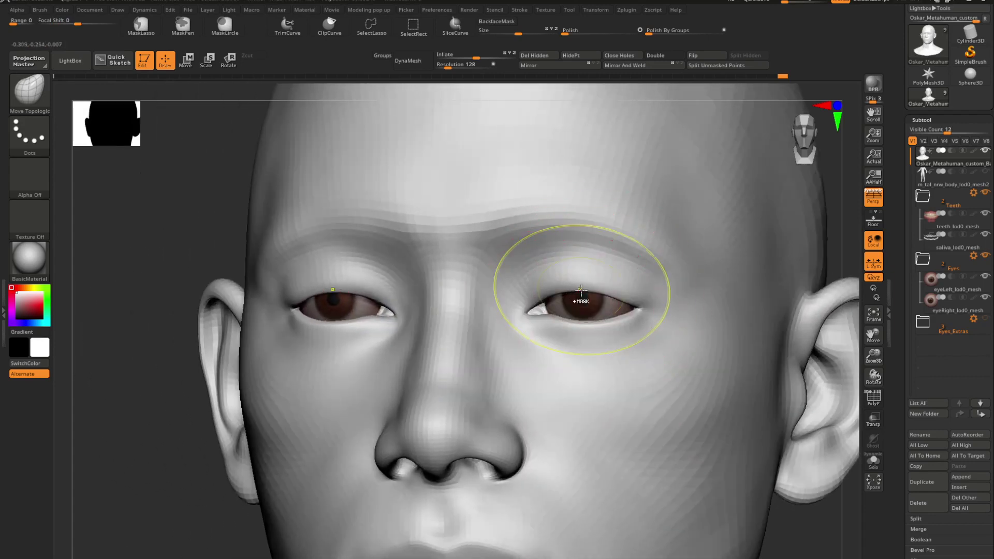
key(space)
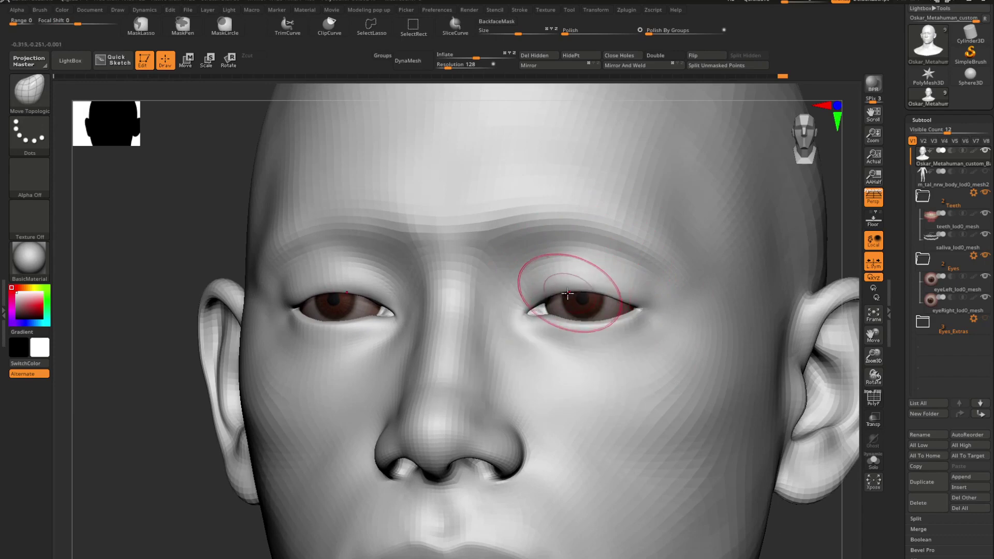
- Set the Move Topological draw size to about 17 and reshape the skin between the upper eyelids and brows
ctrl+right_drag(636, 320, 632, 280)
right_drag(632, 279, 624, 317)
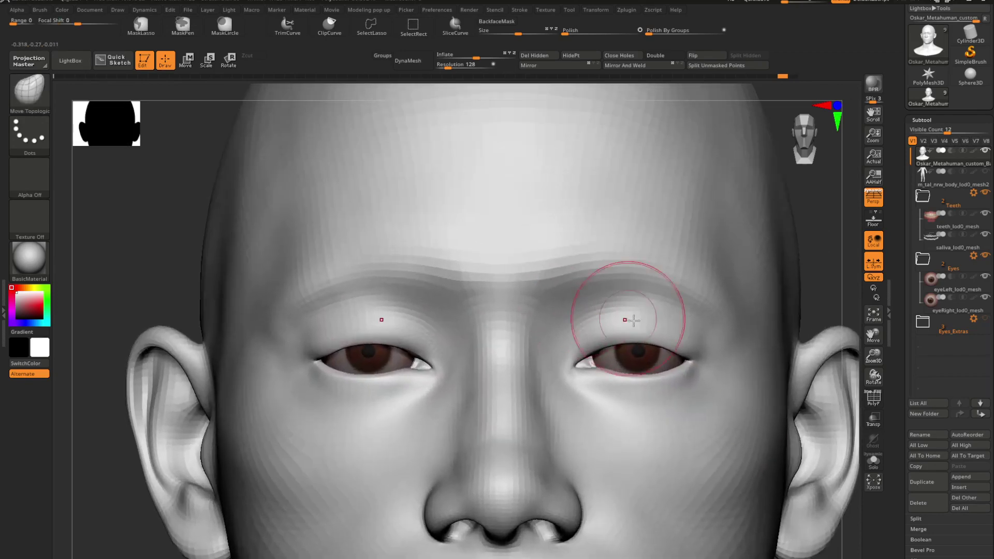
key(space)
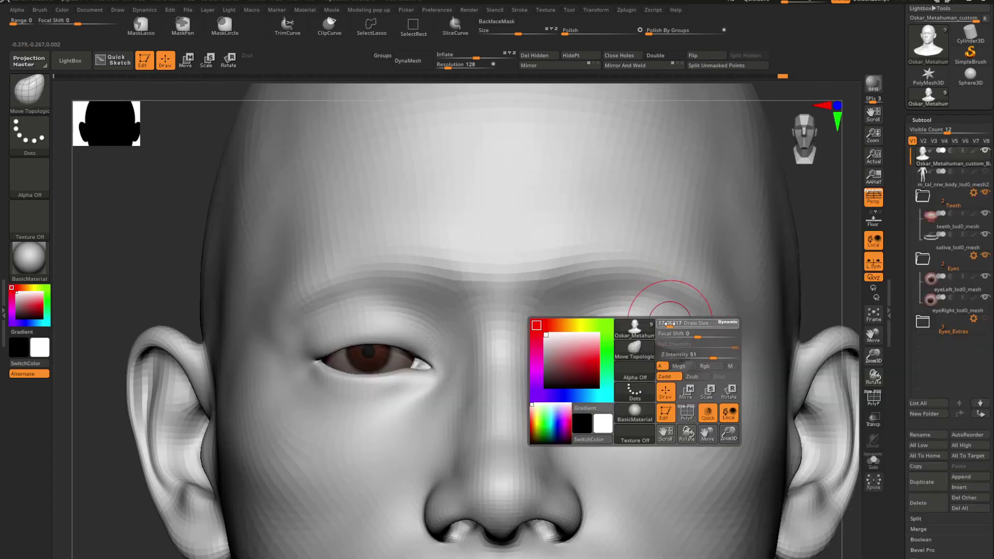
right_drag(670, 323, 640, 323)
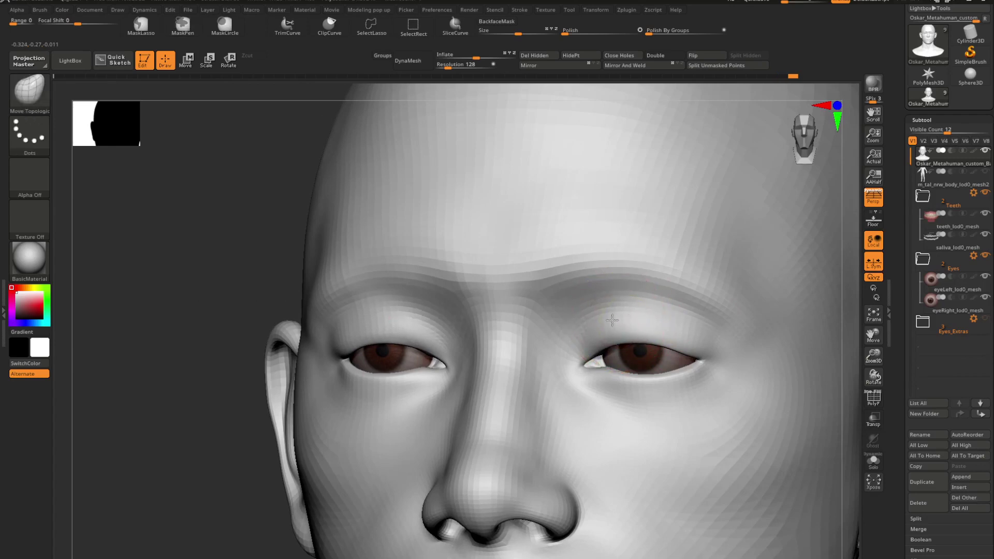
mouse_move(611, 320)
right_down()
mouse_move(721, 337)
mouse_move(656, 320)
mouse_move(696, 311)
right_up()
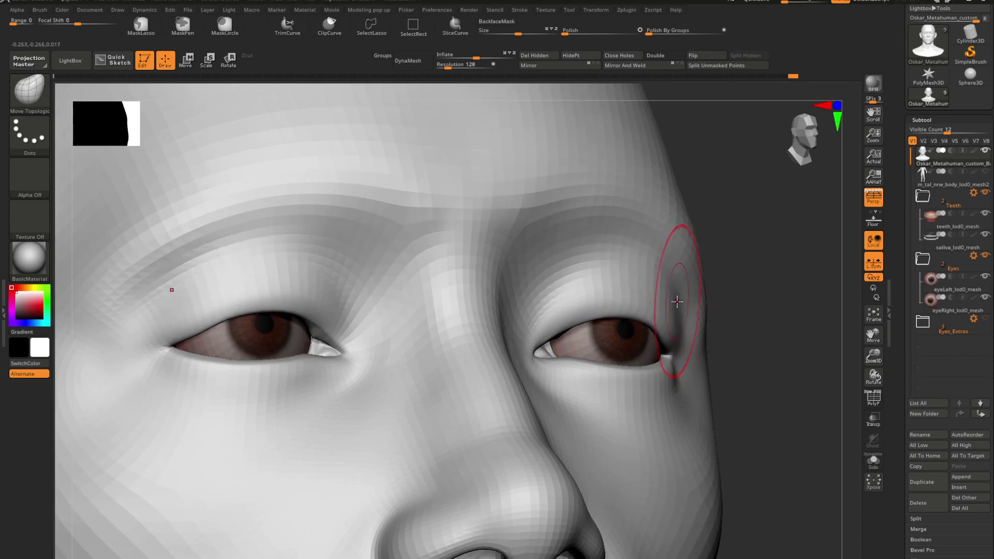
- Reshape the outer ends of the upper eyelid folds with Move Topological and smooth the area
right_drag(677, 302, 687, 324)
key(space)
drag(687, 324, 645, 300)
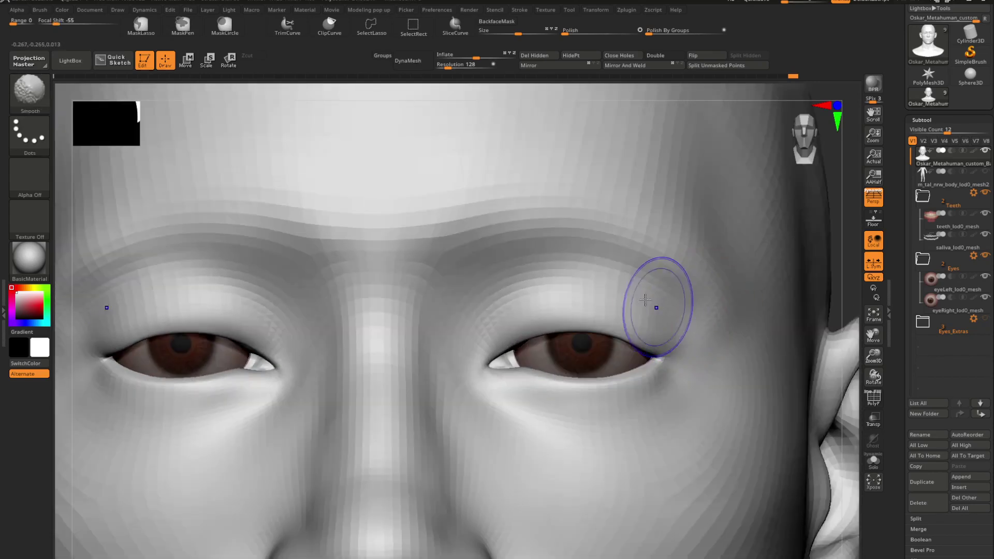
ctrl+right_drag(675, 315, 647, 332)
shift+right_drag(647, 332, 717, 319)
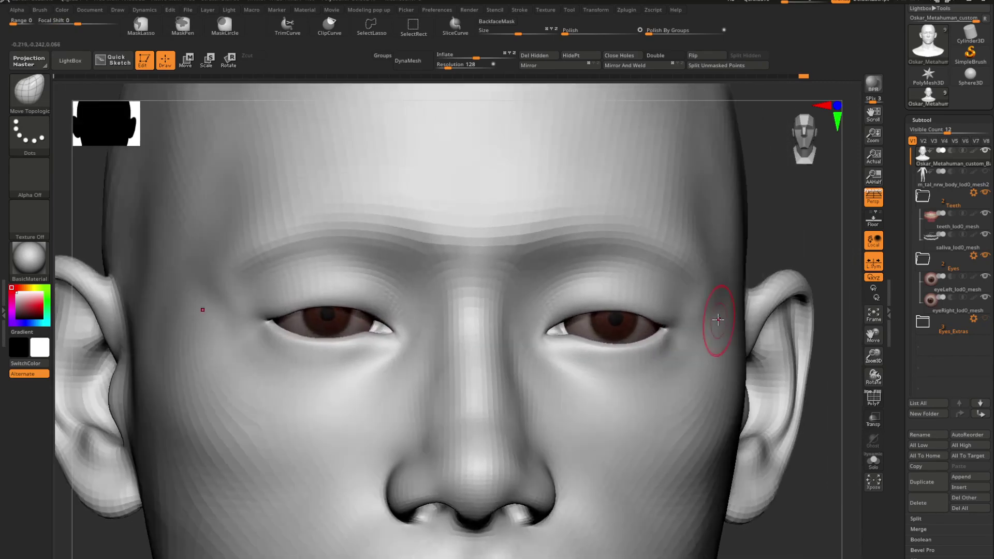
- Build up the outer brow toward the temple with the ClayBuildup brush and smooth the strokes
key(b)
key(c)
key(b)
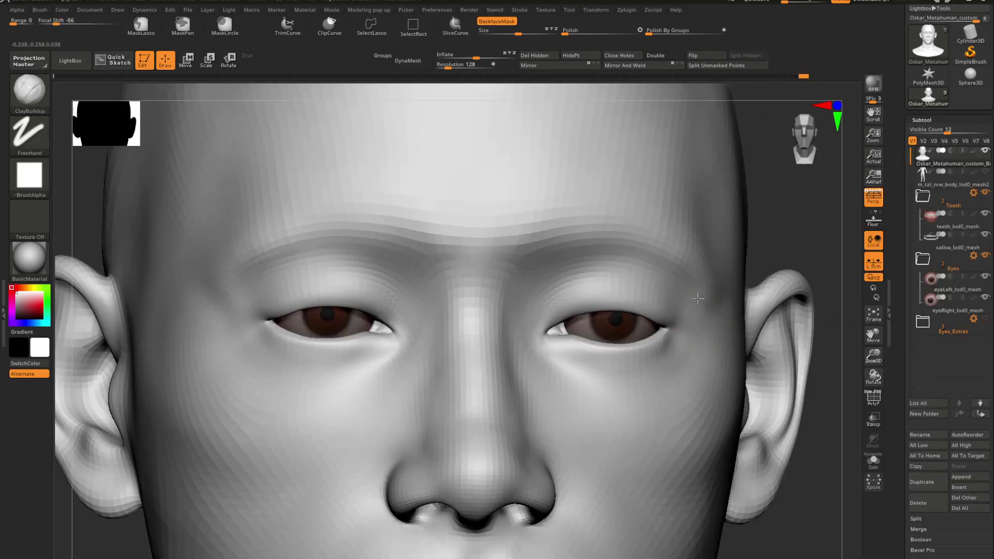
key(shift)
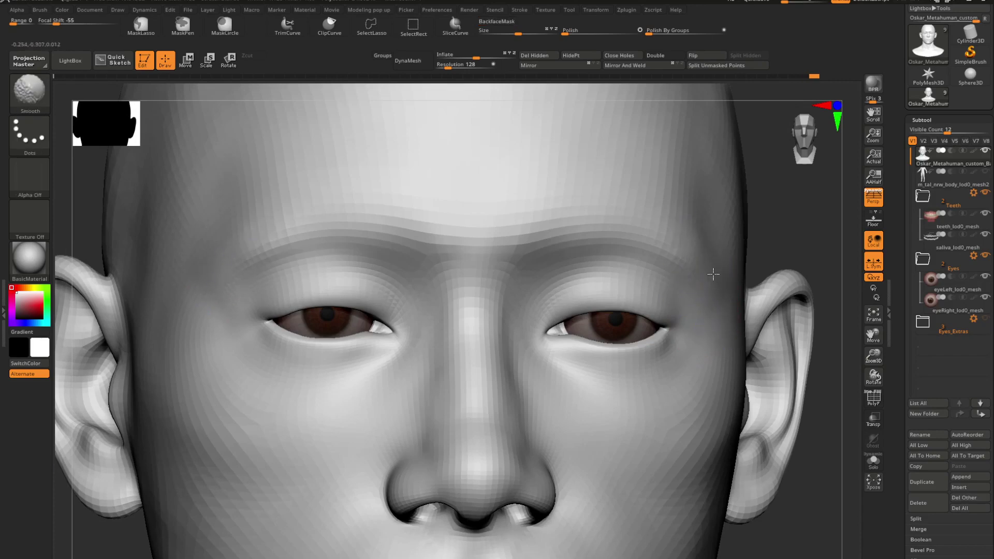
right_drag(732, 306, 660, 285)
right_drag(661, 311, 621, 351)
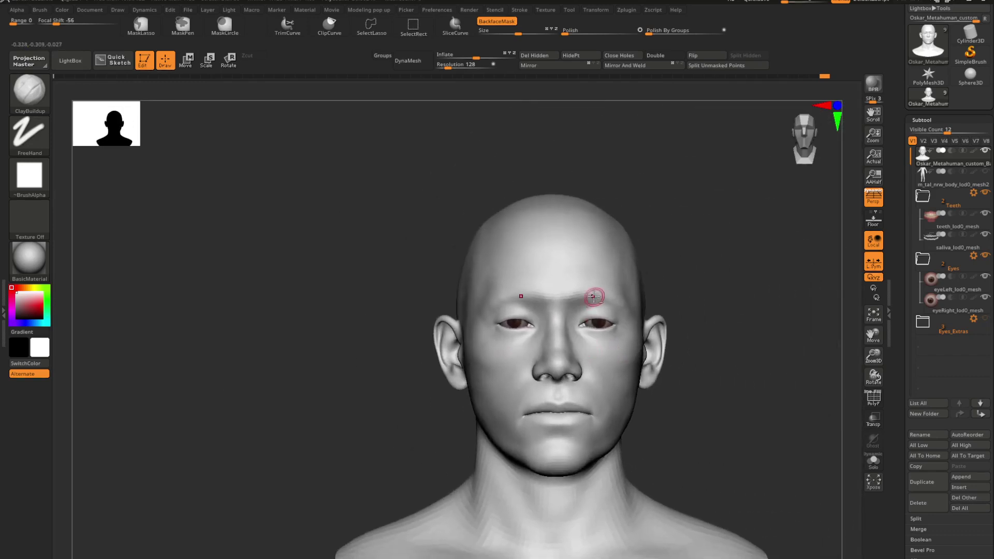
- Paint masks in the shape of eyebrows along both brow ridges
ctrl+right_drag(595, 298, 652, 324)
ctrl+drag(638, 293, 565, 292)
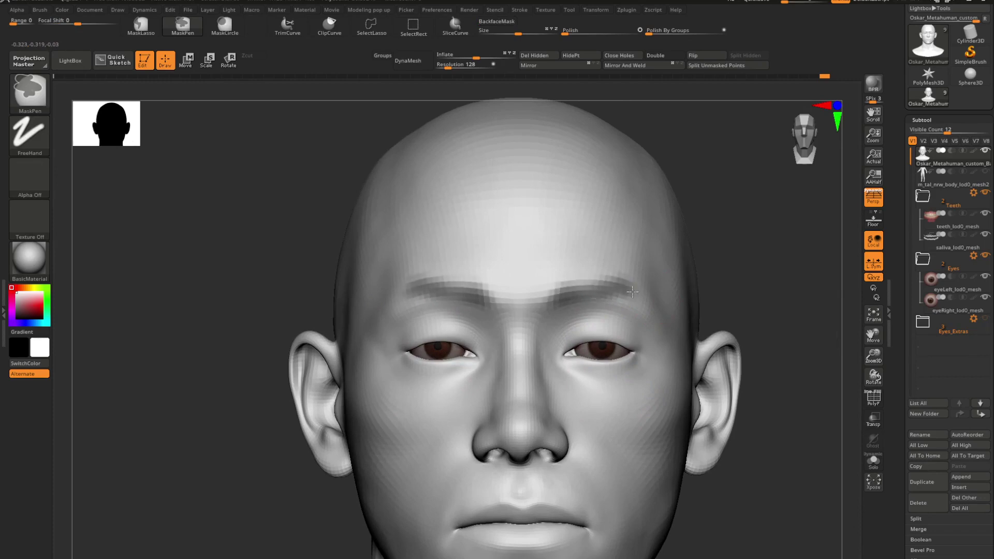
ctrl+drag(633, 292, 636, 296)
mouse_move(637, 296)
right_down()
mouse_move(582, 305)
mouse_move(523, 295)
mouse_move(537, 323)
mouse_move(506, 340)
mouse_move(523, 311)
right_up()
- Shift the main light's direction slightly and check the shading on the bust from a turned view
click(233, 11)
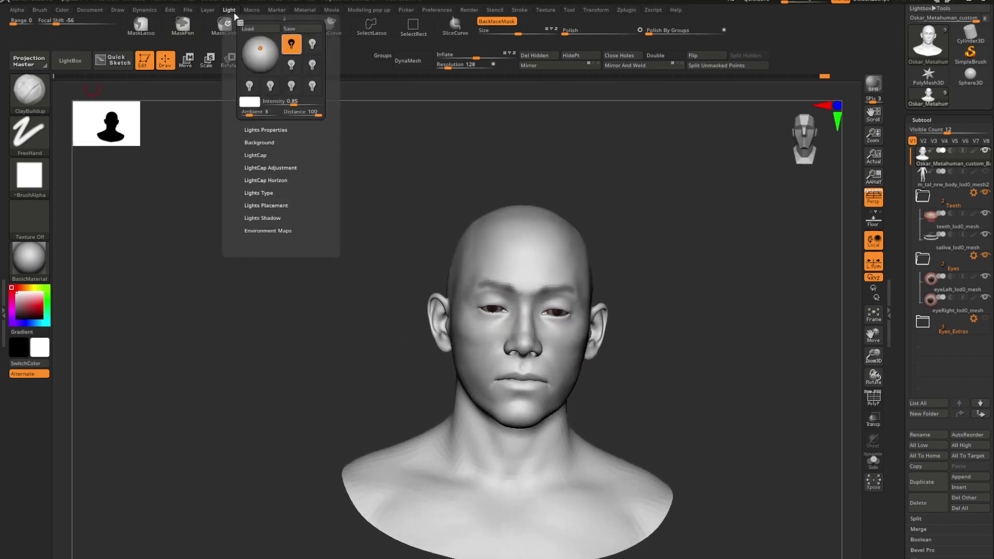
drag(260, 47, 264, 42)
mouse_move(564, 277)
shift+right_down()
mouse_move(579, 266)
mouse_move(545, 260)
mouse_move(544, 277)
mouse_move(569, 274)
shift+right_up()
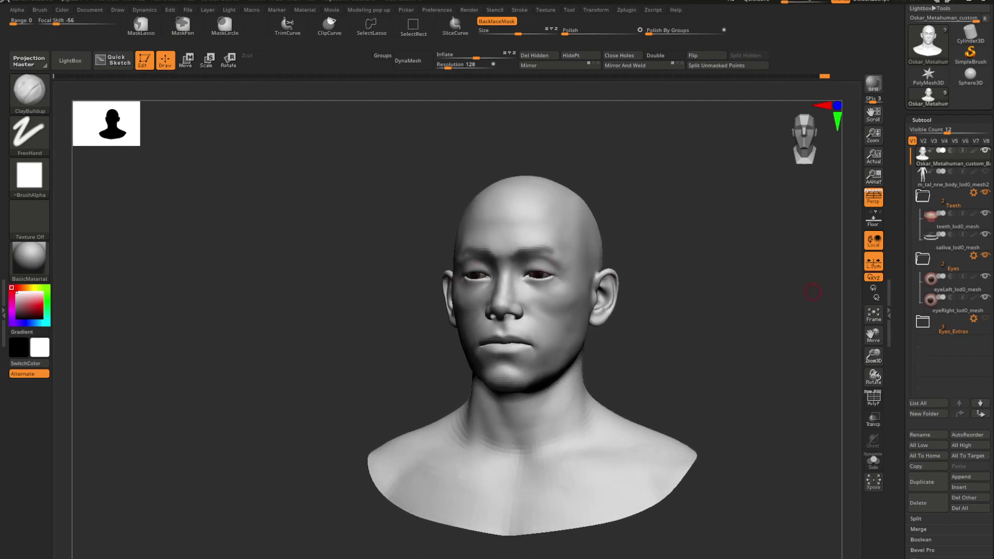
- Compare the face without the eyebrow mask and redo the mask strokes
alt+right_drag(601, 334, 615, 328)
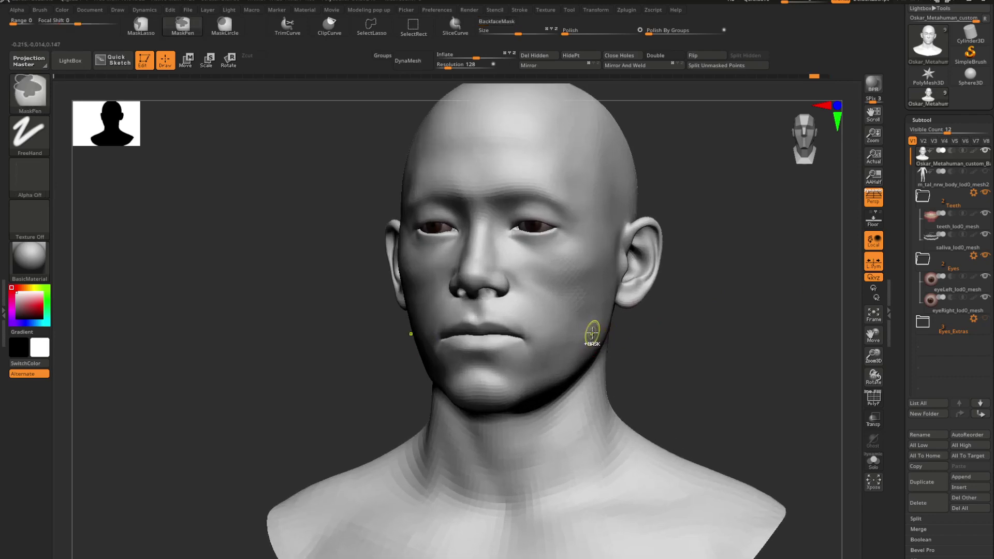
key(ctrl+shift)
key(ctrl+shift+z)
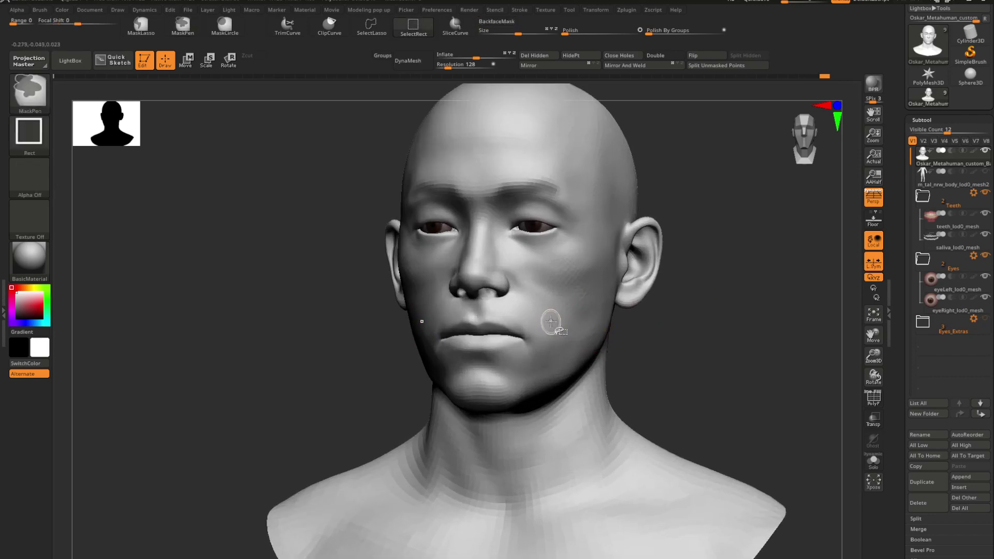
- Undo the last eyebrow mask and set the camera's angle of view to 35
key(ctrl+z)
mouse_move(552, 310)
right_down()
mouse_move(552, 321)
mouse_move(566, 312)
mouse_move(558, 326)
mouse_move(554, 318)
mouse_move(579, 346)
mouse_move(581, 326)
mouse_move(590, 351)
mouse_move(561, 346)
right_up()
click(118, 10)
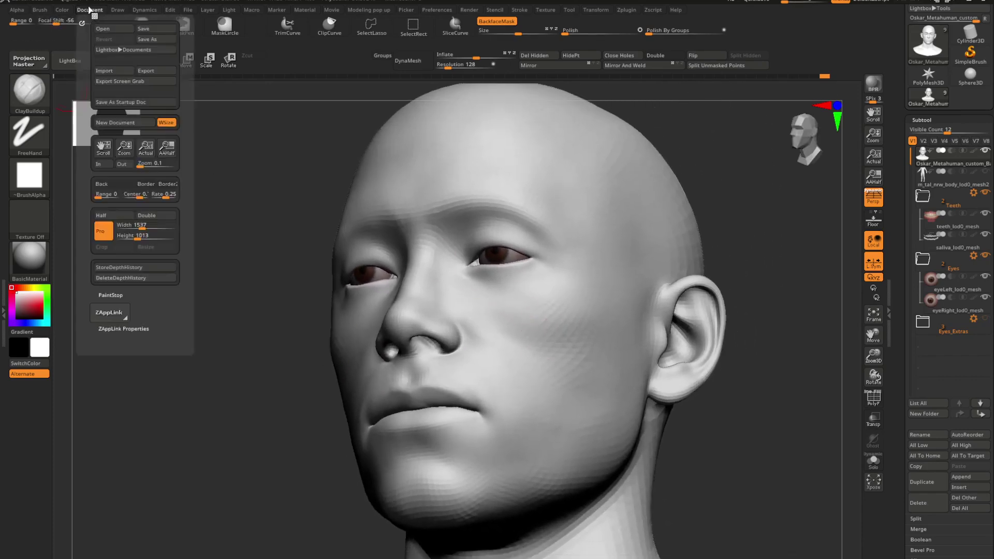
click(144, 277)
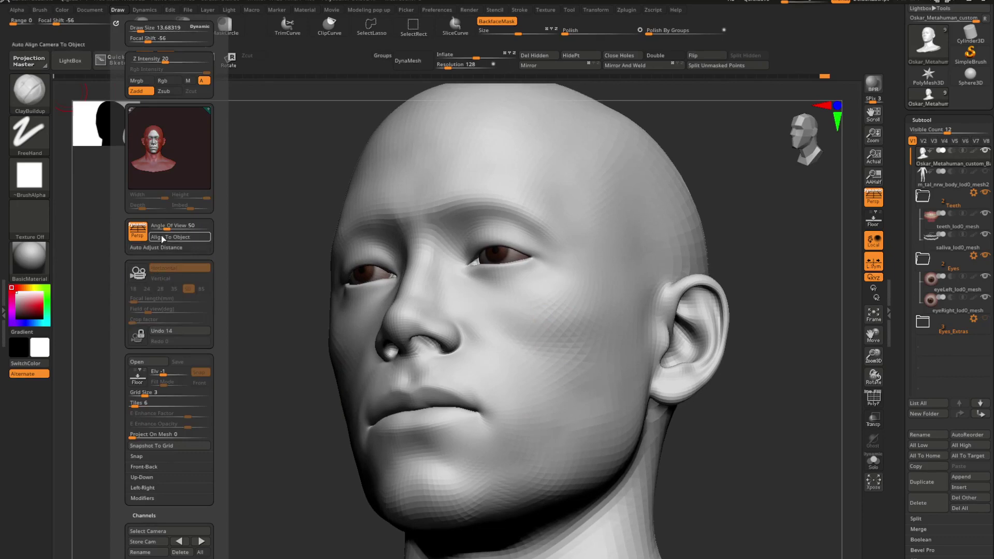
click(168, 229)
text(30)
key(Return)
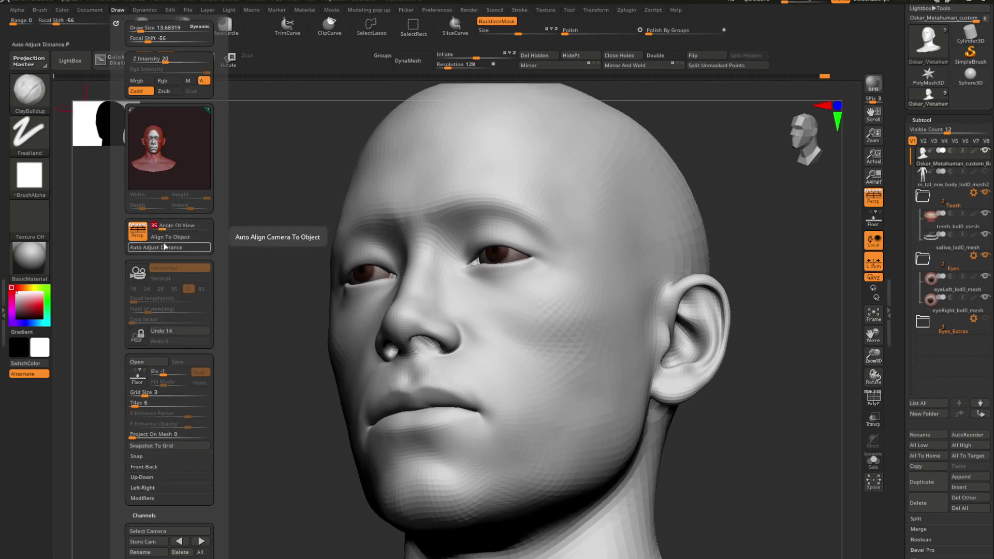
- Switch to the Move Topological brush and enlarge its draw size to about 101 for reshaping the face
mouse_move(513, 357)
ctrl+right_down()
mouse_move(483, 310)
mouse_move(504, 327)
mouse_move(519, 314)
ctrl+right_up()
mouse_move(519, 314)
ctrl+right_down()
mouse_move(503, 316)
mouse_move(603, 321)
ctrl+right_up()
key(b)
key(m)
key(t)
key(space)
drag(653, 316, 673, 317)
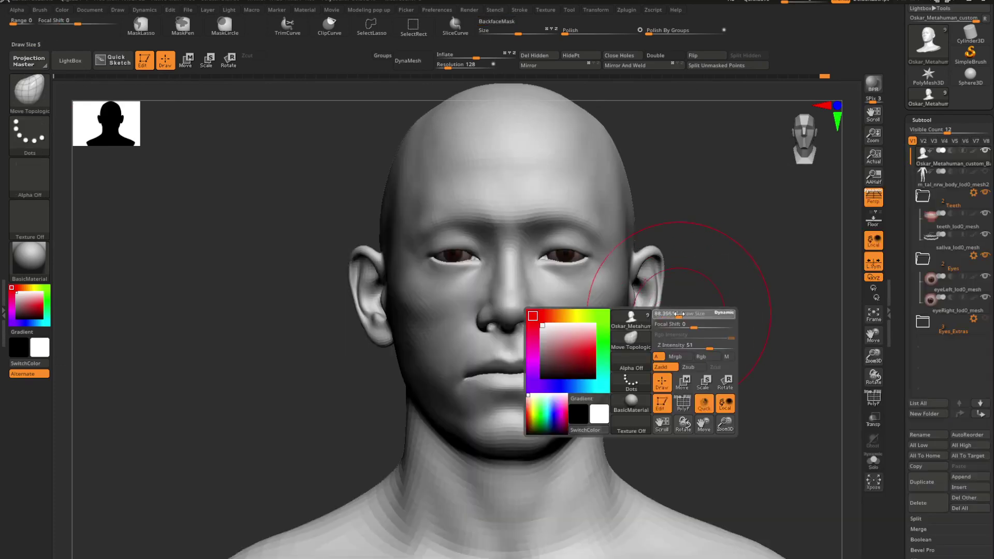
key(space)
drag(619, 347, 621, 349)
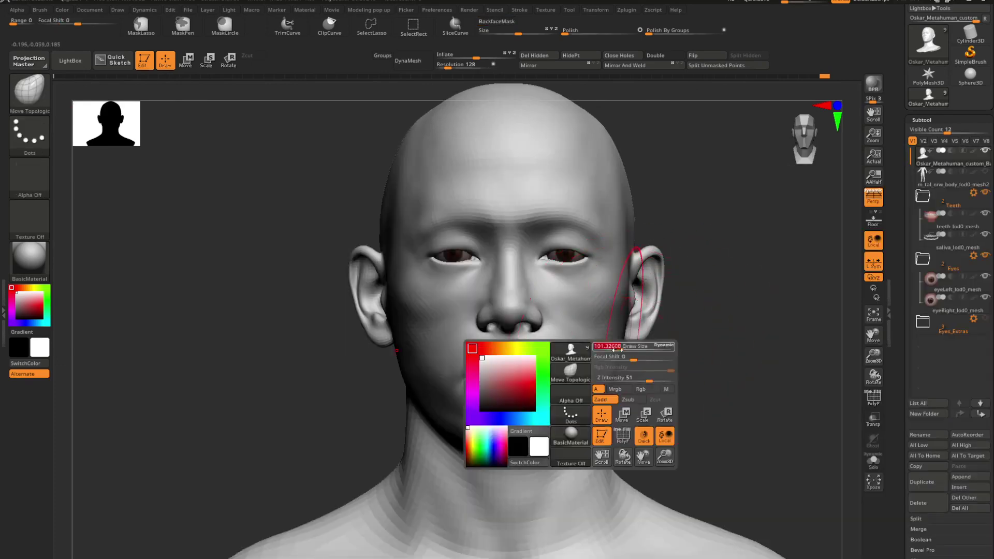
key(space)
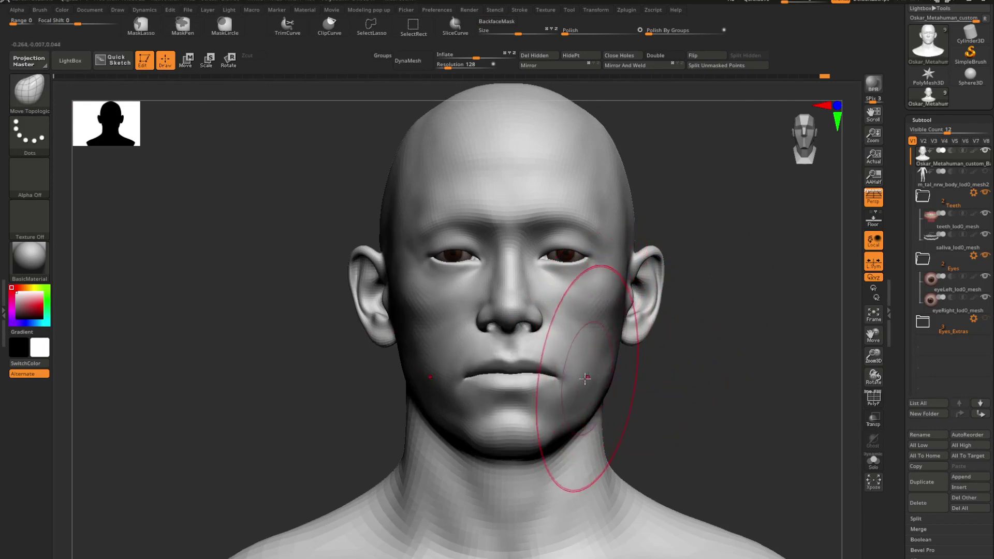
mouse_move(585, 379)
ctrl+right_down()
mouse_move(551, 334)
mouse_move(605, 336)
mouse_move(487, 344)
mouse_move(526, 324)
ctrl+right_up()
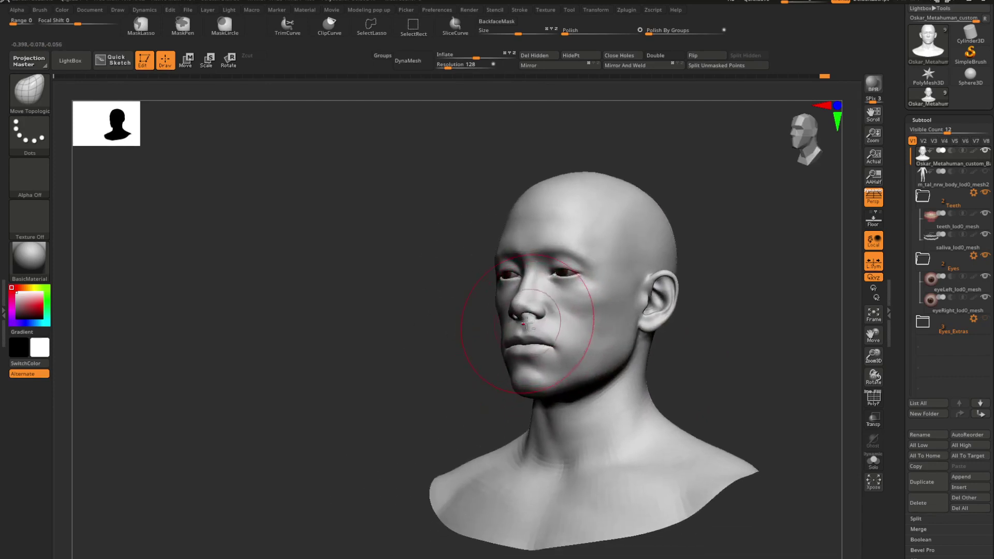
- Nudge the main light's direction slightly upward and check the shading on the face
click(226, 10)
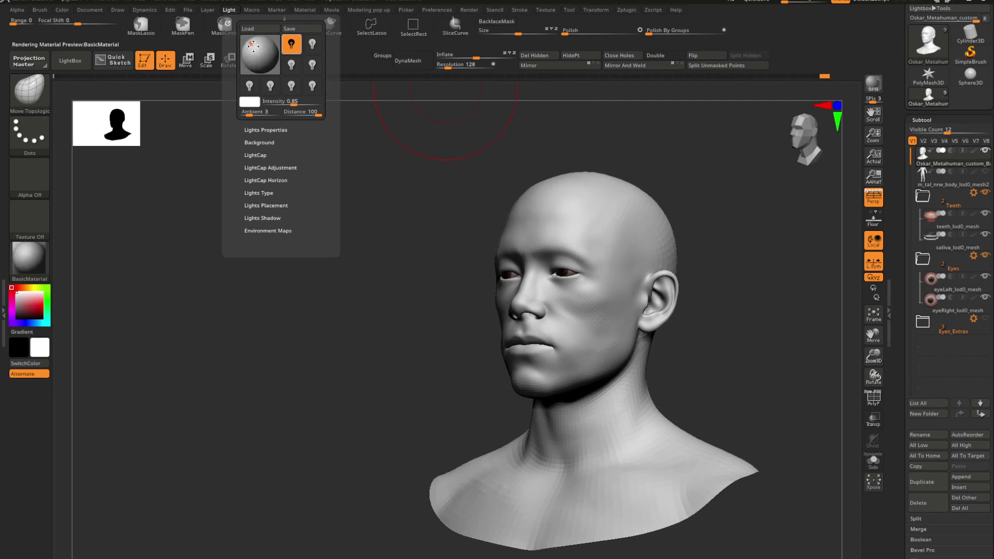
drag(253, 47, 253, 45)
mouse_move(533, 295)
right_down()
mouse_move(564, 305)
mouse_move(577, 321)
mouse_move(549, 301)
mouse_move(585, 342)
mouse_move(561, 331)
mouse_move(604, 333)
right_up()
- Reduce the Move Topological brush size and pull the cheeks beside the mouth corners slightly inward from a view below the chin
key(space)
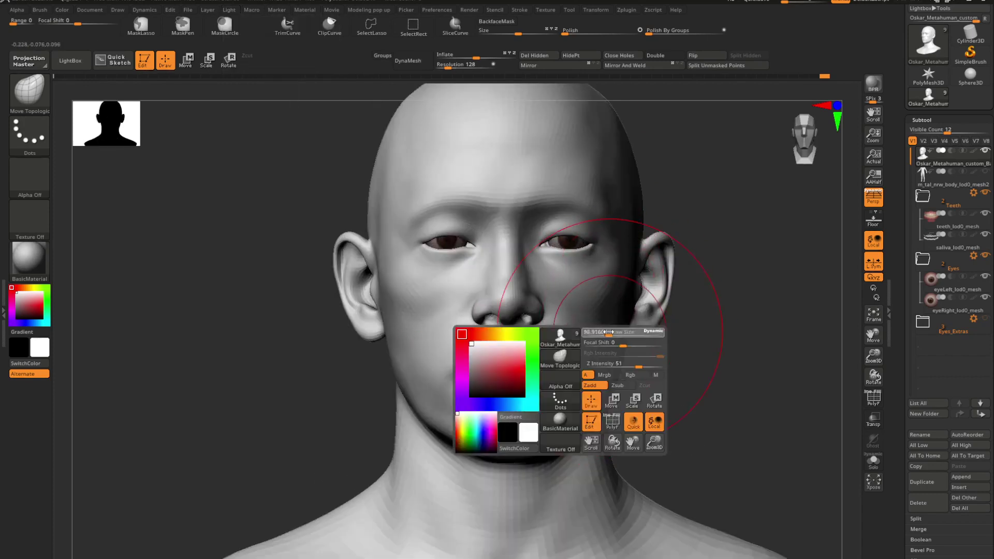
drag(608, 332, 602, 332)
right_drag(561, 308, 527, 322)
mouse_move(527, 322)
right_down()
mouse_move(560, 346)
mouse_move(488, 372)
mouse_move(466, 333)
mouse_move(506, 343)
mouse_move(515, 335)
mouse_move(510, 377)
mouse_move(546, 329)
mouse_move(600, 349)
right_up()
key(space)
drag(596, 345, 589, 345)
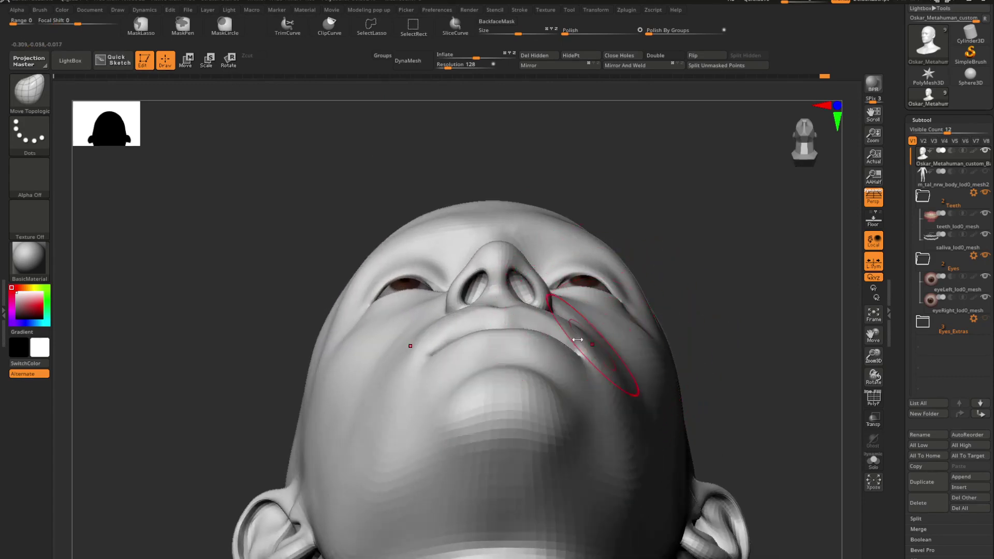
mouse_move(577, 345)
right_down()
mouse_move(562, 336)
mouse_move(587, 331)
right_up()
drag(588, 327, 577, 329)
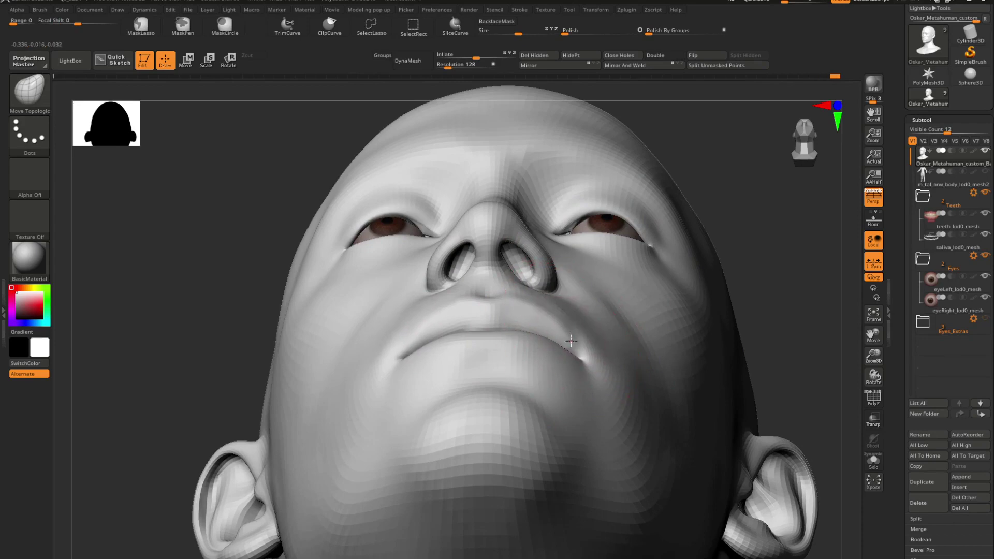
mouse_move(571, 340)
right_down()
mouse_move(592, 362)
mouse_move(583, 335)
mouse_move(612, 348)
mouse_move(581, 348)
mouse_move(564, 320)
right_up()
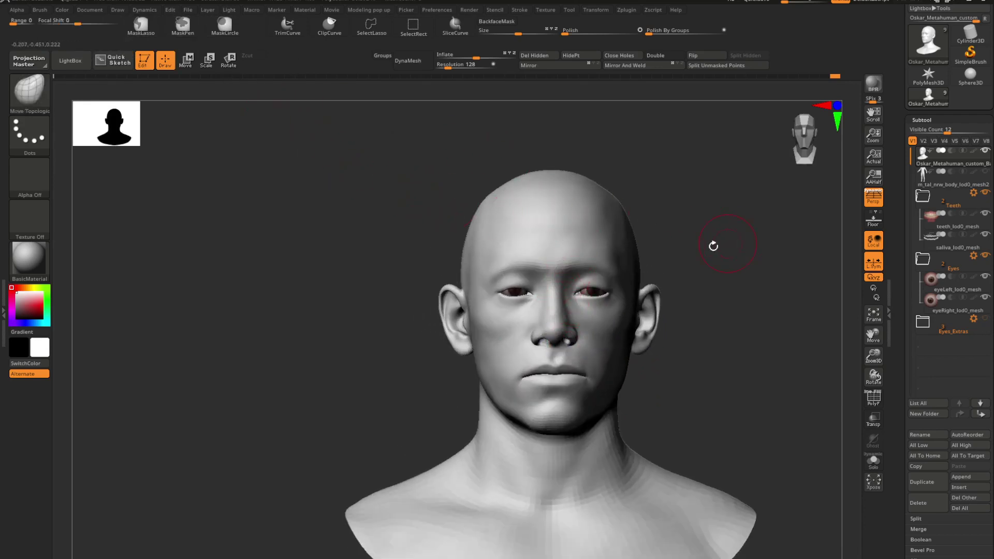
- Move the main light to a more centred frontal direction and check the shading on the whole bust
right_drag(714, 245, 546, 263)
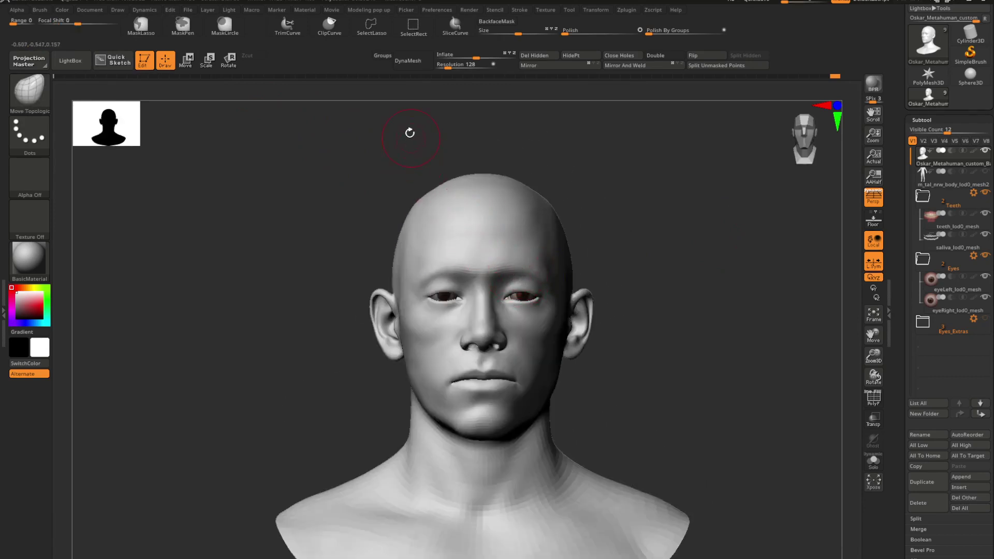
click(228, 10)
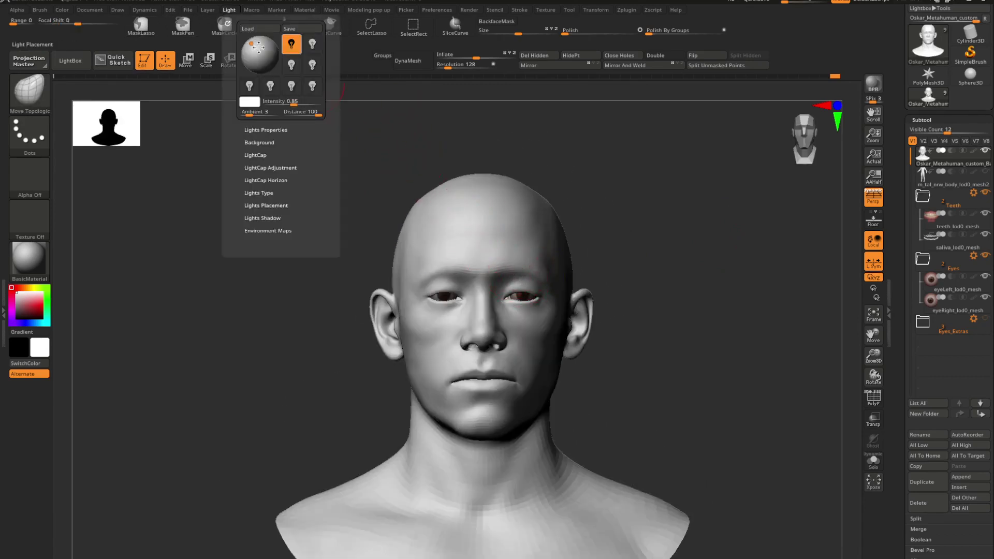
drag(263, 45, 261, 54)
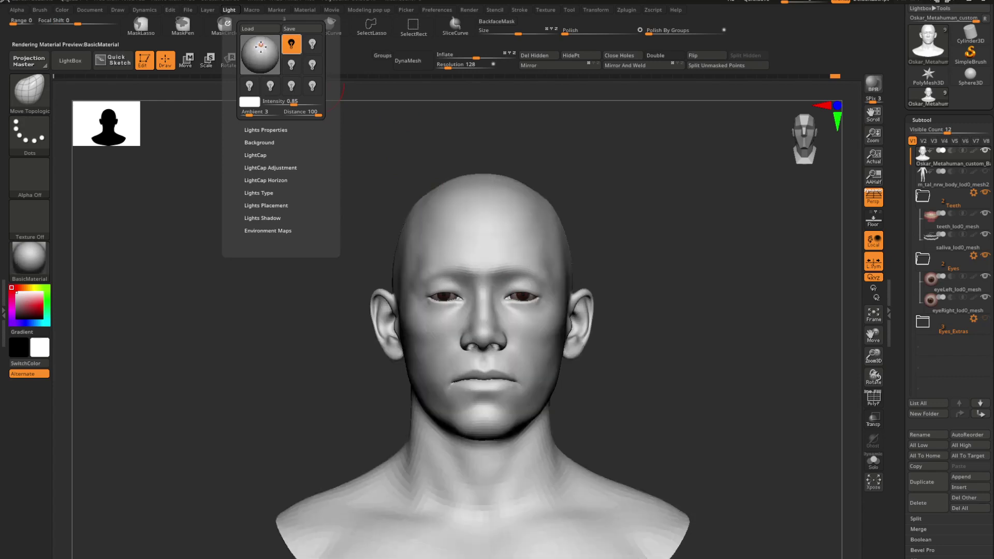
right_drag(380, 294, 505, 331)
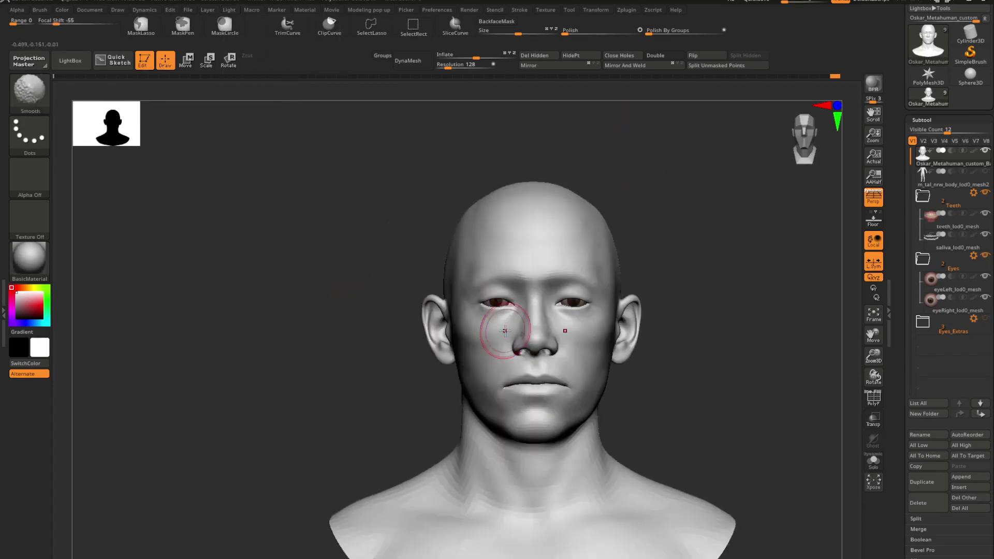
alt+right_drag(608, 344, 561, 346)
ctrl+right_drag(562, 347, 541, 310)
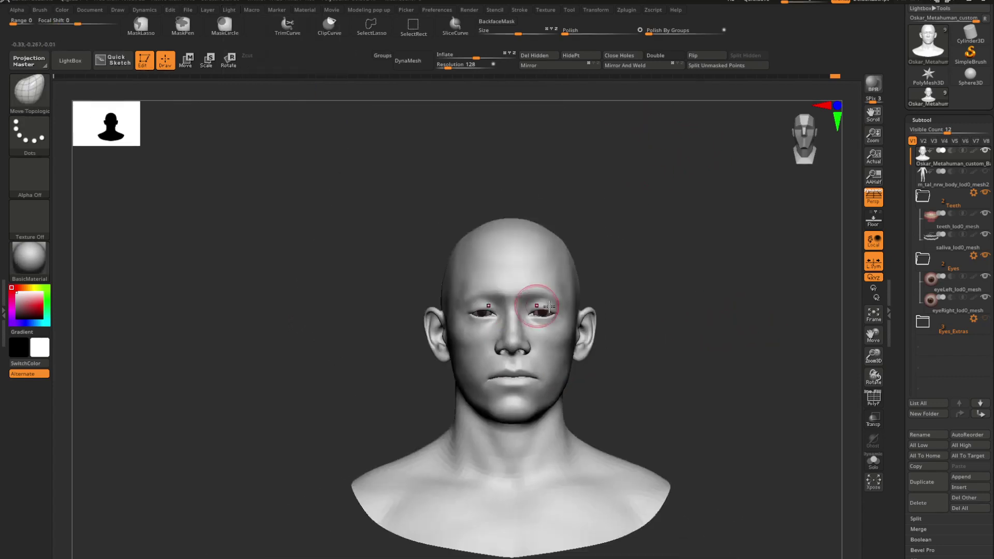
right_drag(634, 334, 669, 334)
- Preview the bust with its skin texture map turned on, and return to the plain grey material
drag(898, 343, 941, 436)
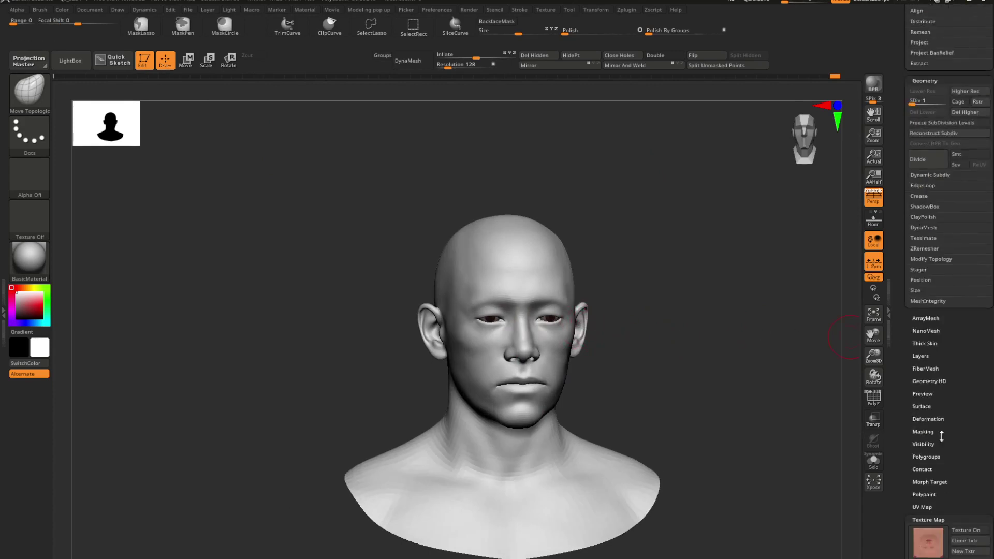
click(963, 531)
right_drag(623, 421, 763, 284)
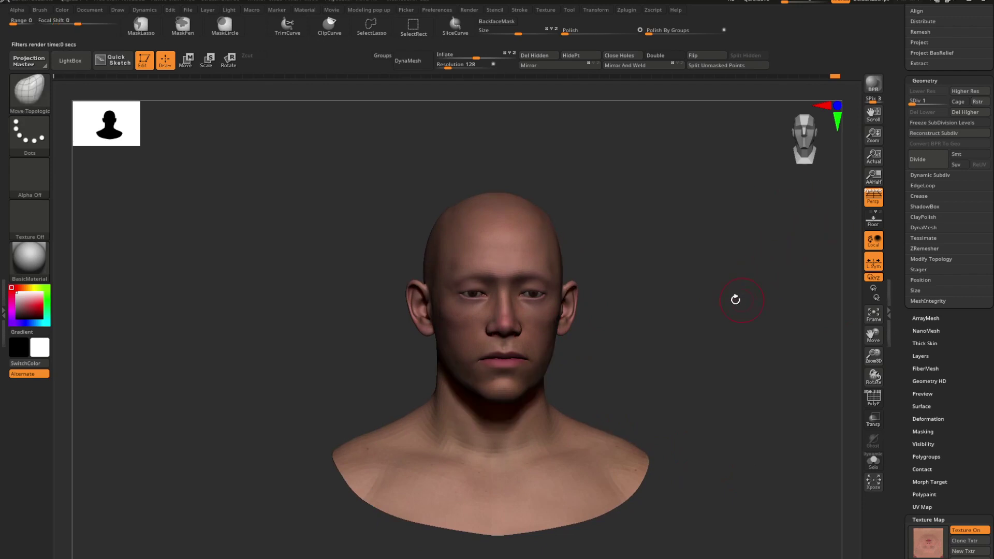
right_drag(735, 299, 694, 308)
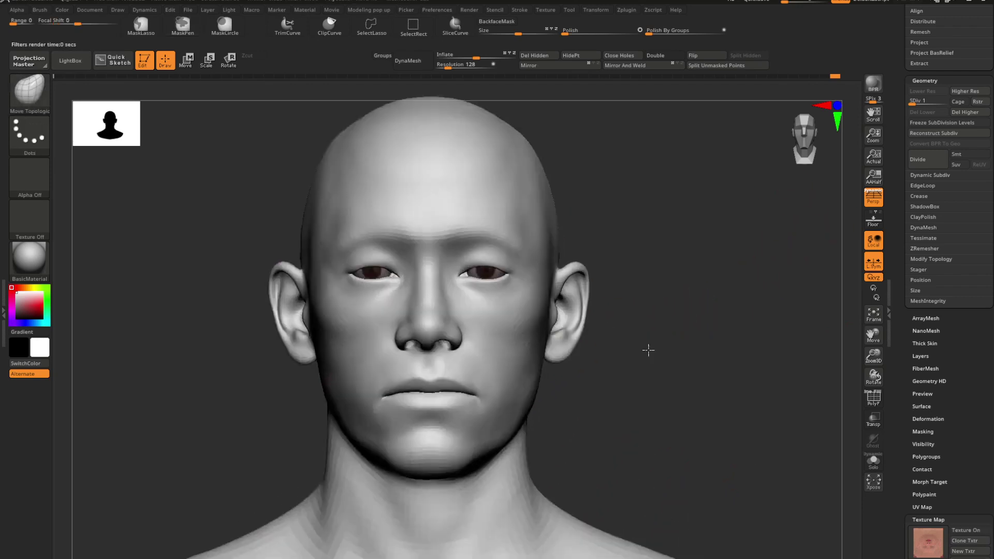
- Mask both ears with the MaskPen and invert the mask so that only the ears can be edited
right_drag(648, 348, 632, 316)
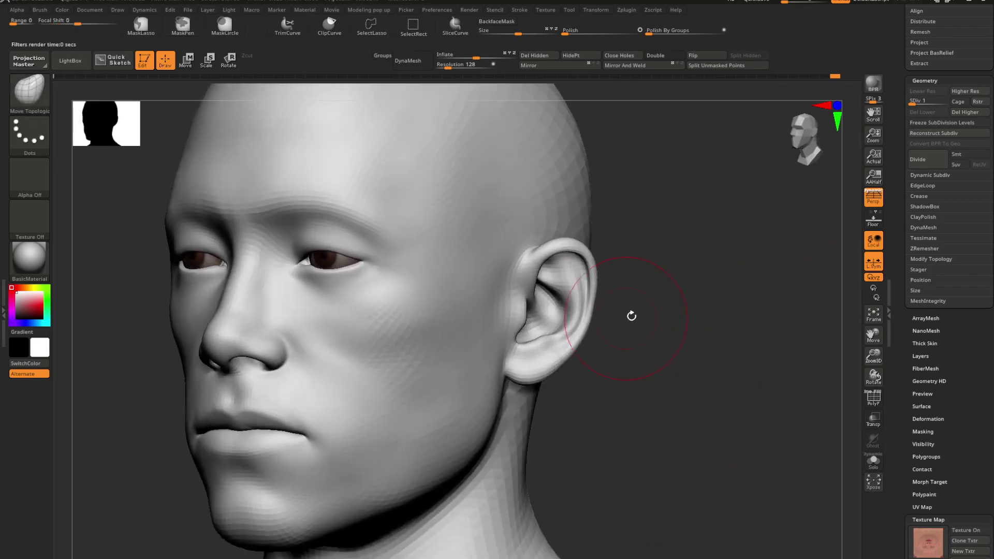
key(space)
drag(648, 308, 652, 307)
key(ctrl)
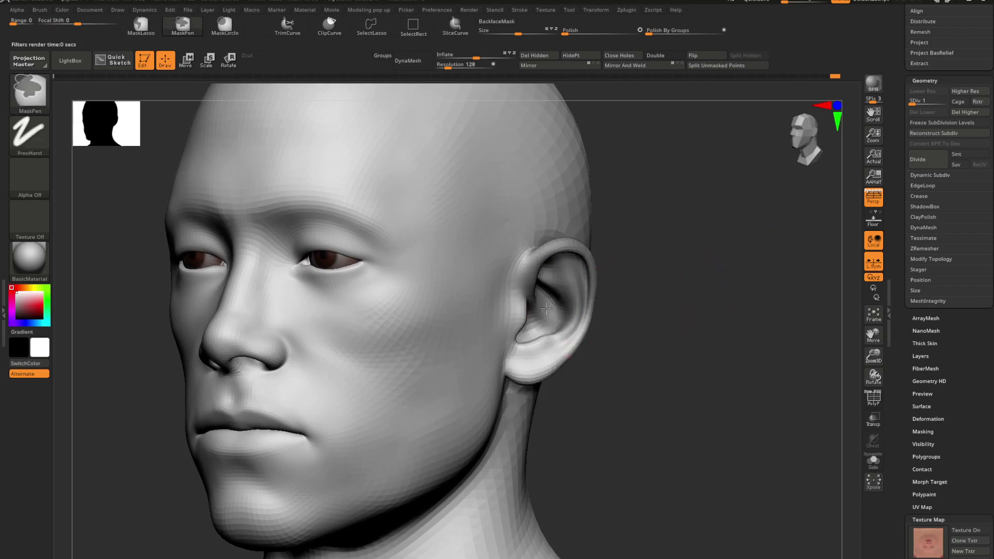
right_drag(544, 293, 362, 311)
right_drag(585, 355, 573, 356)
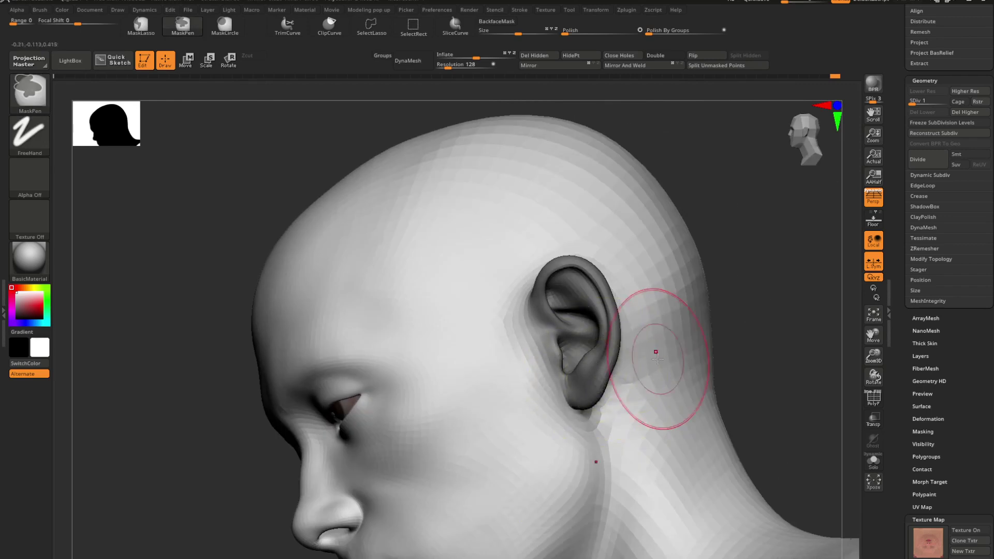
ctrl+click(787, 319)
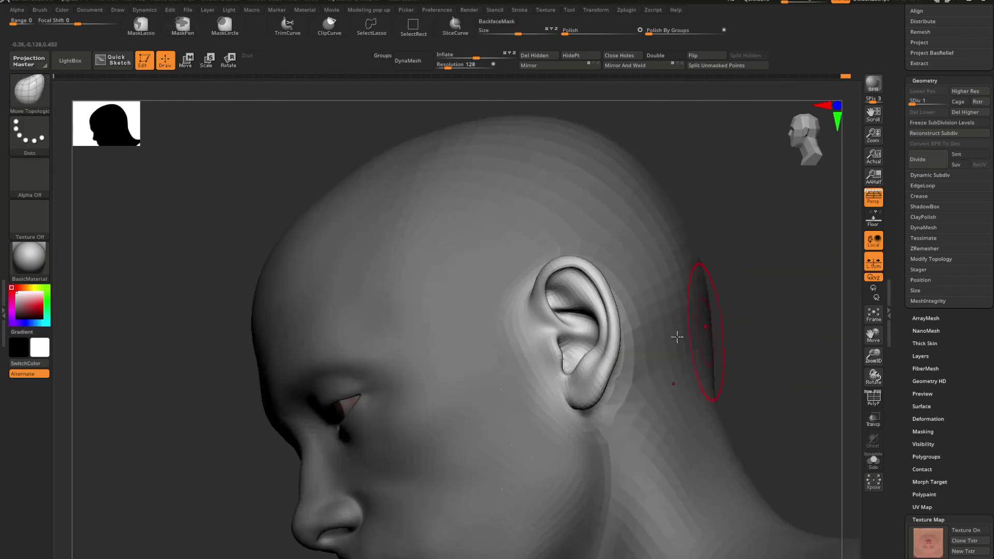
right_drag(676, 337, 556, 358)
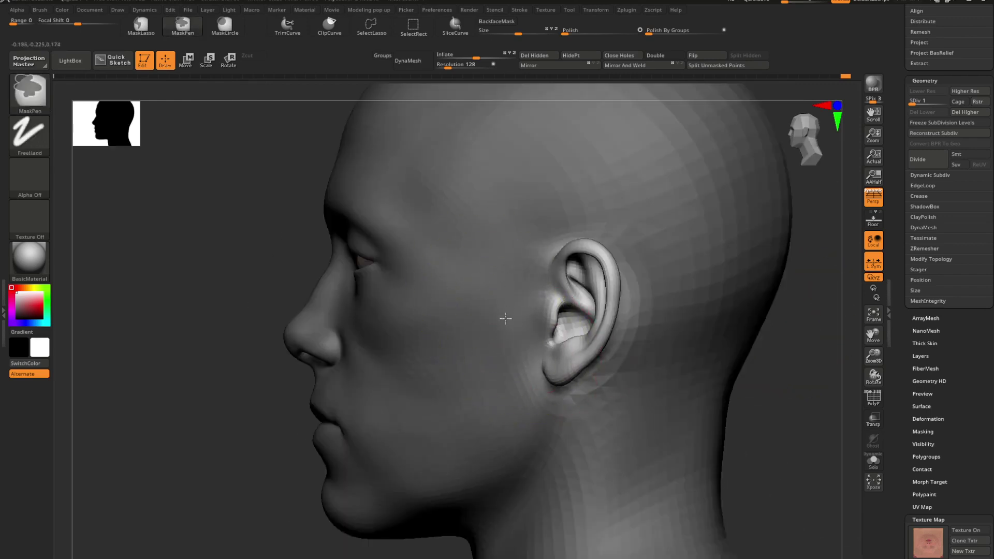
key(ctrl)
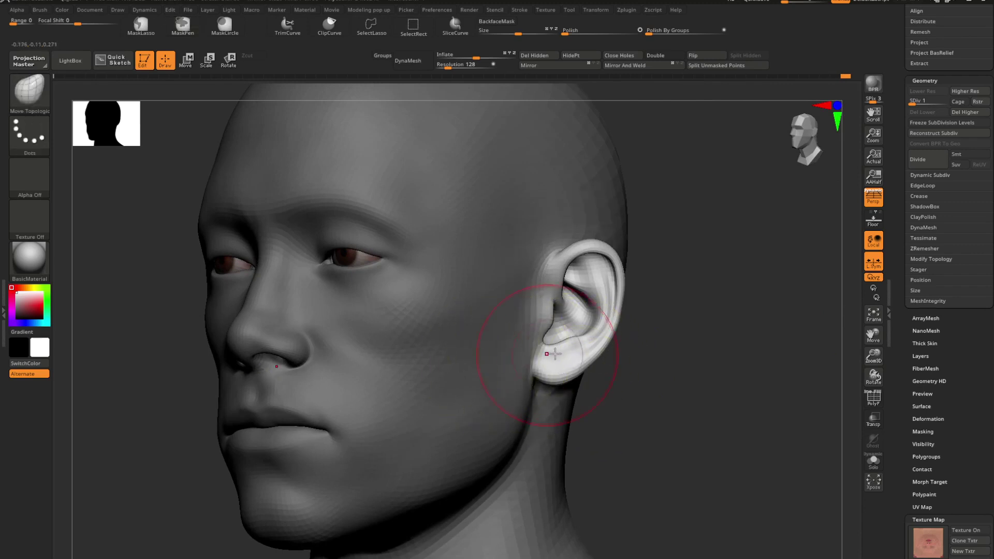
right_drag(615, 342, 563, 328)
- Lay a vertical transpose line about 4.5 units long over the ear in side view and adjust the ears' position
key(w)
mouse_move(709, 320)
right_down()
mouse_move(672, 315)
mouse_move(660, 325)
right_up()
key(y)
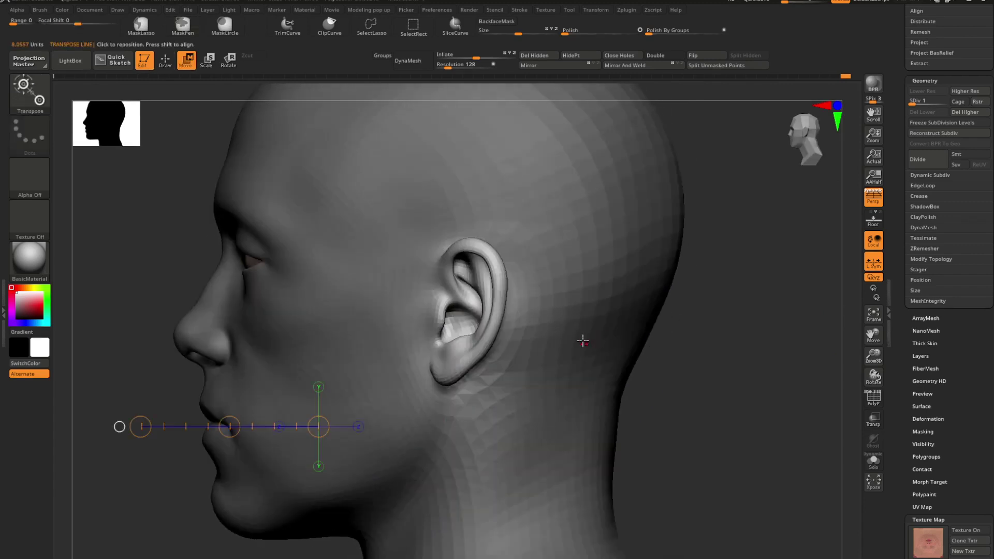
alt+right_drag(562, 334, 653, 329)
drag(561, 258, 561, 362)
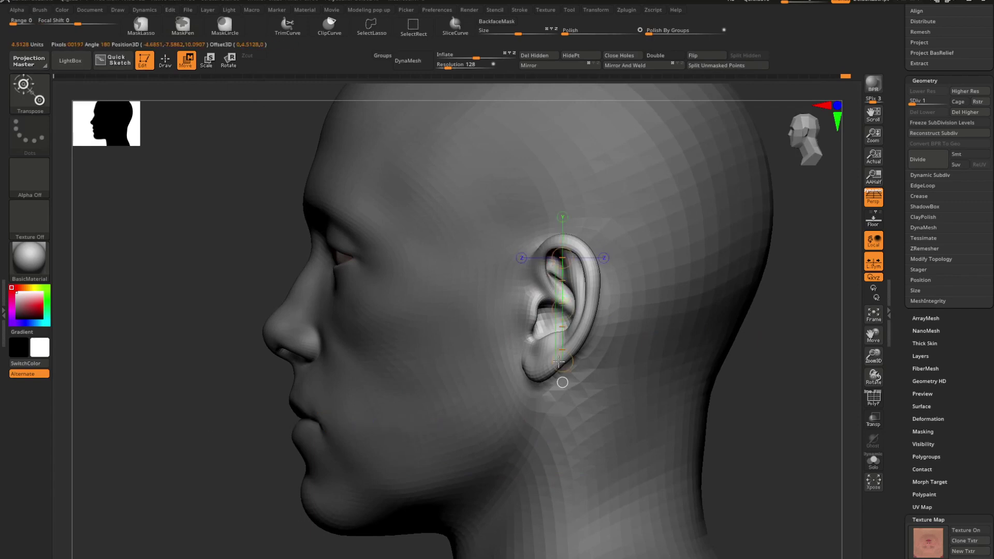
mouse_move(580, 337)
right_down()
mouse_move(785, 314)
mouse_move(696, 316)
right_up()
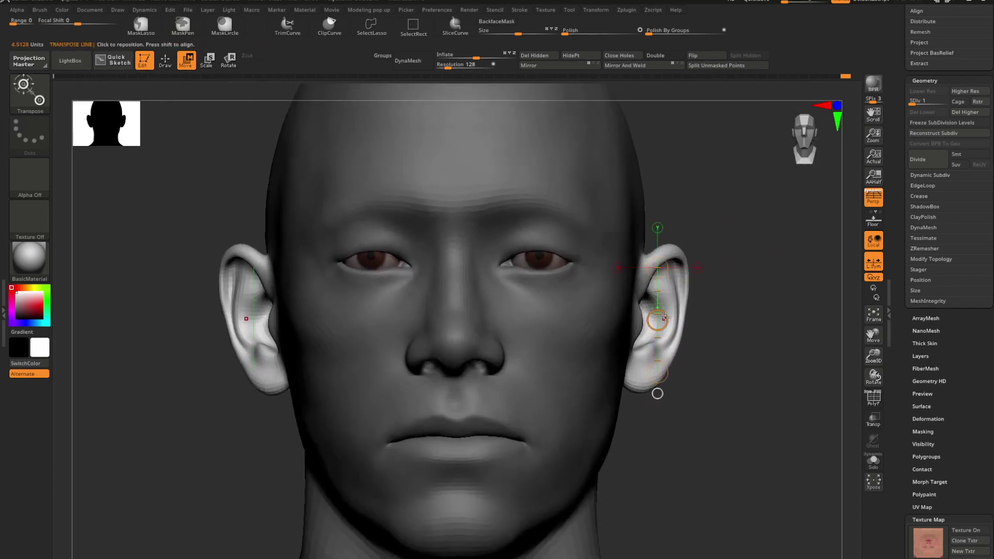
drag(665, 317, 704, 299)
- Rotate the unmasked ears slightly and scale them down a little with the transpose line
key(r)
right_drag(704, 299, 663, 311)
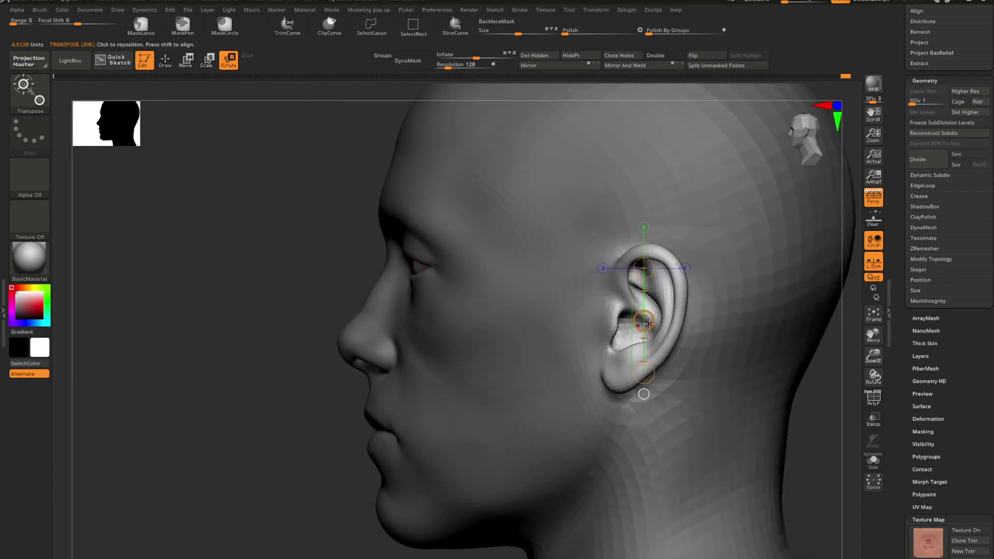
drag(648, 324, 650, 322)
key(e)
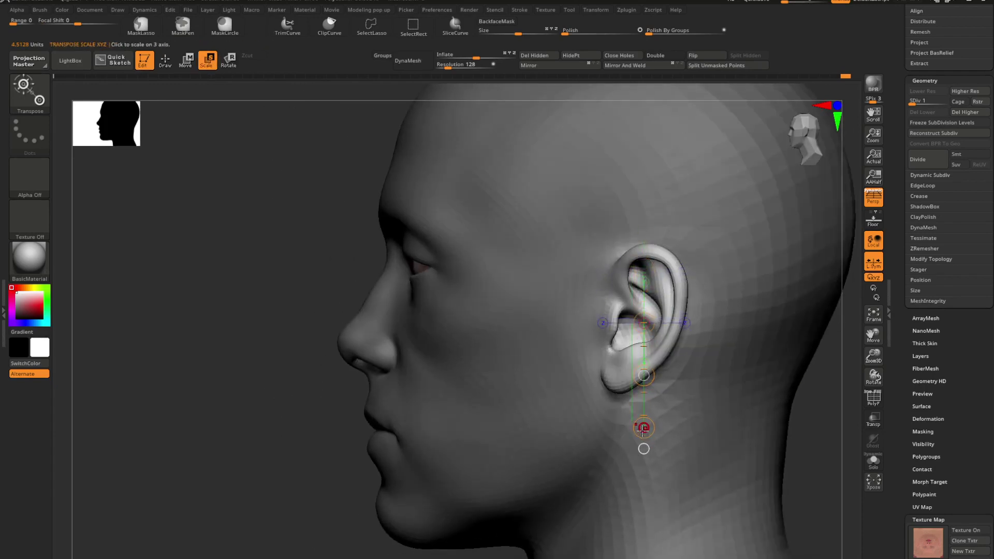
right_drag(605, 310, 617, 376)
- Try a further small rotation of the ears in side view
key(r)
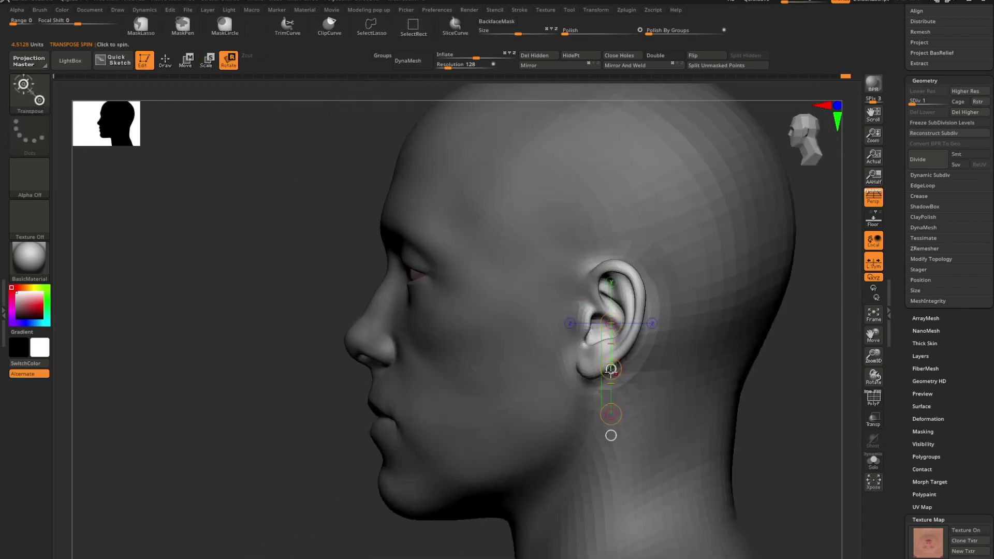
drag(611, 371, 617, 366)
key(ctrl+z)
- Move the ears inward against the head in front view and clear the mask
right_drag(657, 357, 638, 346)
key(w)
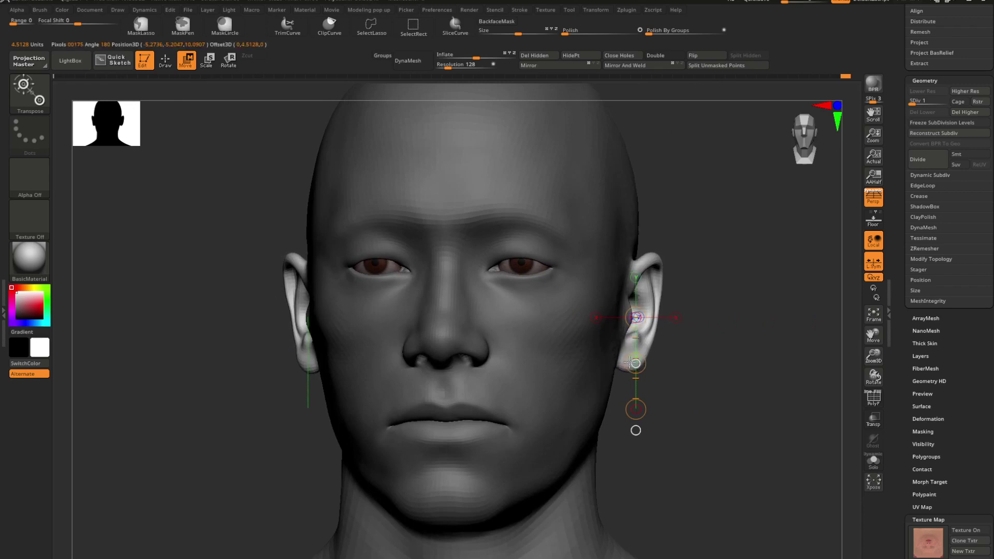
key(q)
mouse_move(538, 350)
ctrl+right_down()
mouse_move(533, 323)
mouse_move(588, 333)
mouse_move(560, 321)
mouse_move(649, 339)
mouse_move(628, 334)
mouse_move(615, 354)
mouse_move(627, 355)
ctrl+right_up()
alt+click(634, 339)
alt+right_drag(602, 353, 603, 333)
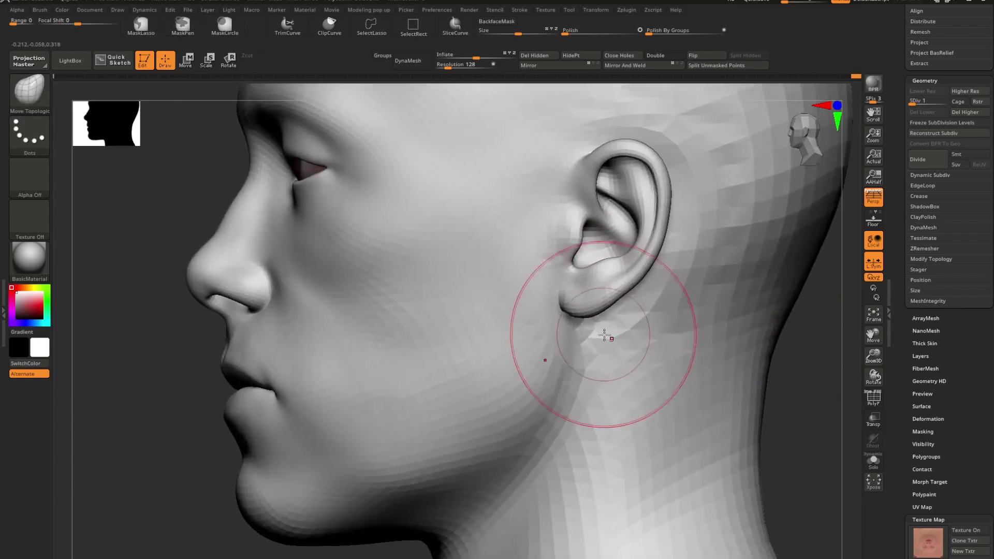
- Reshape the earlobe and its attachment to the jaw in side view with the Move Topological brush
key(b)
key(m)
key(t)
key(space)
drag(643, 312, 642, 311)
mouse_move(566, 306)
mouse_down()
mouse_move(558, 305)
mouse_move(599, 303)
mouse_up()
key(space)
drag(574, 313, 581, 310)
alt+right_drag(624, 318, 595, 362)
- Refine the curve of the ear's outer rim in side view with a resized Move Topological brush
key(space)
drag(648, 311, 645, 311)
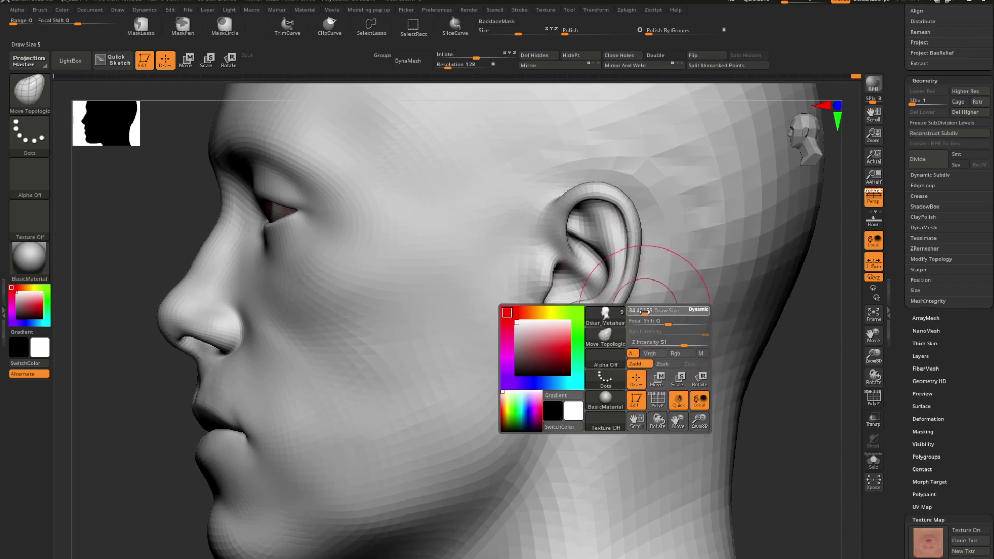
drag(646, 312, 648, 312)
key(space)
mouse_move(621, 211)
mouse_down()
mouse_move(590, 189)
mouse_move(631, 192)
mouse_up()
key(space)
drag(669, 242, 643, 222)
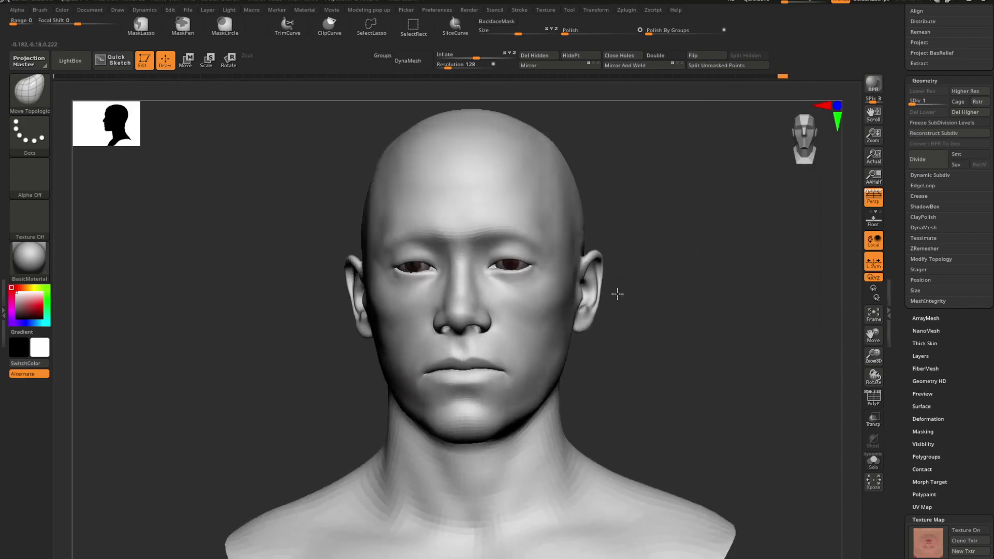
- Adjust the ear's shape from front and three-quarter views with the Move Topological brush
drag(616, 293, 606, 339)
right_drag(545, 319, 662, 306)
key(space)
drag(659, 304, 657, 304)
mouse_move(717, 323)
right_down()
mouse_move(693, 325)
mouse_move(674, 307)
right_up()
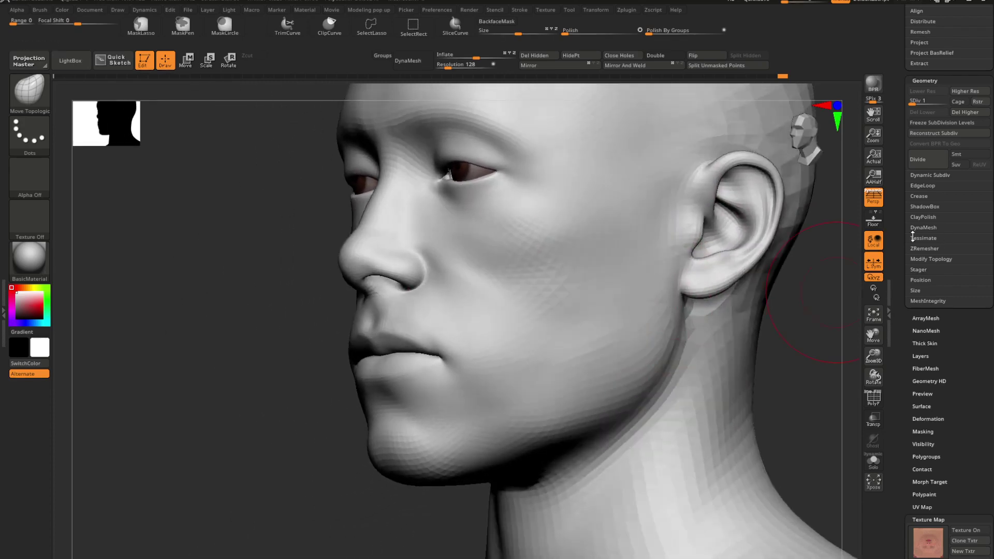
- Switch the head to subdivision level 2 and make small shape corrections around the ear
scroll(912, 237, up, 3)
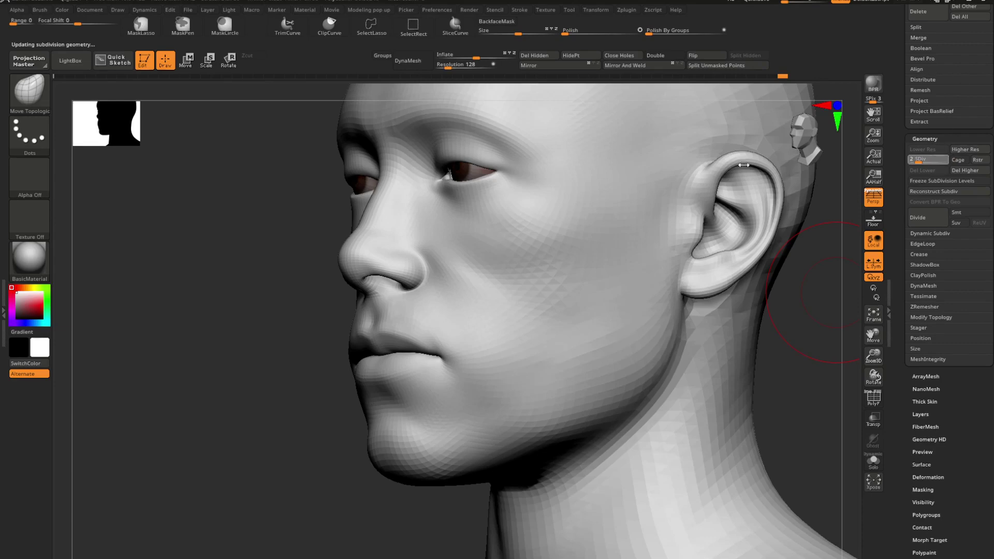
mouse_move(594, 269)
right_down()
mouse_move(497, 316)
mouse_move(608, 309)
mouse_move(532, 310)
mouse_move(643, 289)
mouse_move(698, 222)
mouse_move(691, 252)
mouse_move(719, 290)
right_up()
key(space)
drag(765, 242, 758, 242)
mouse_move(757, 242)
right_down()
mouse_move(732, 242)
mouse_move(708, 263)
right_up()
- Smooth the surface below the ear and around the temples at subdivision level 2
key(shift)
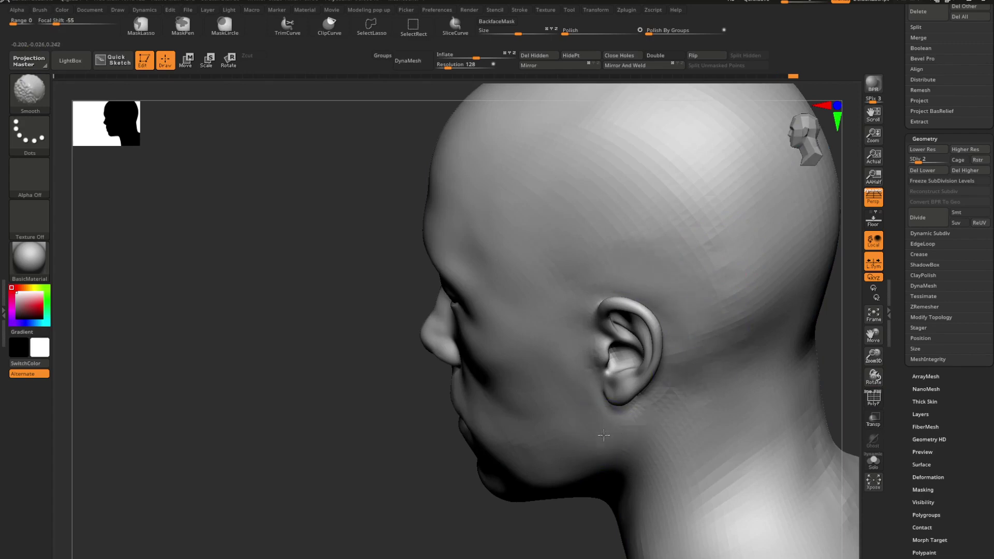
right_drag(603, 435, 566, 388)
mouse_move(590, 329)
right_down()
mouse_move(610, 297)
mouse_move(585, 295)
mouse_move(608, 308)
right_up()
alt+right_drag(526, 331, 548, 300)
alt+right_drag(557, 248, 609, 336)
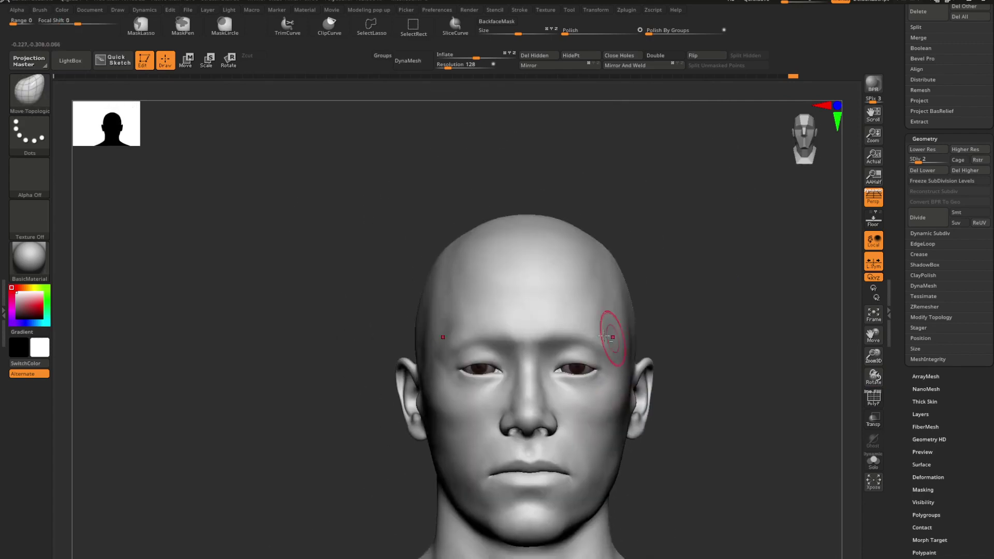
key(shift)
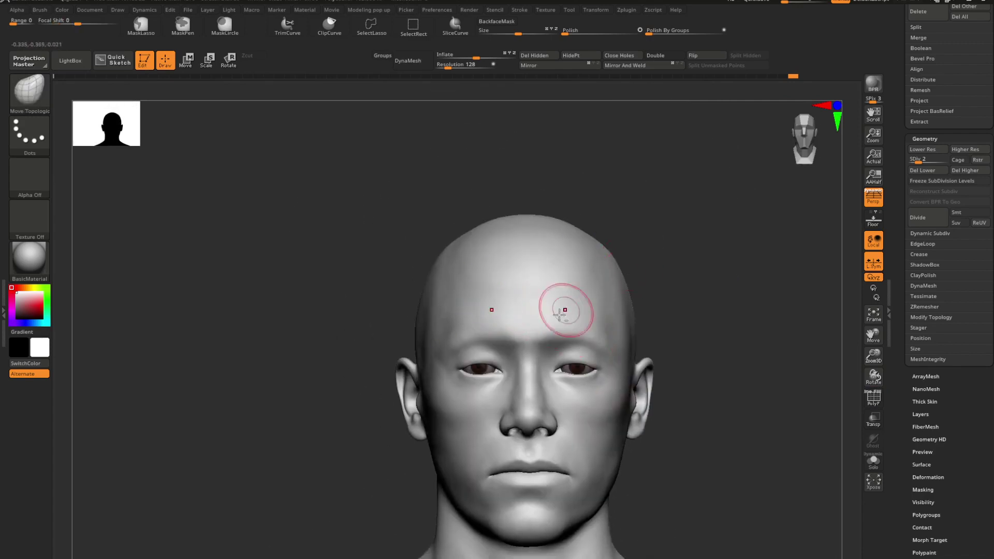
- Switch the head to subdivision level 3, check its wireframe and delete the higher subdivision levels
ctrl+right_drag(565, 310, 668, 346)
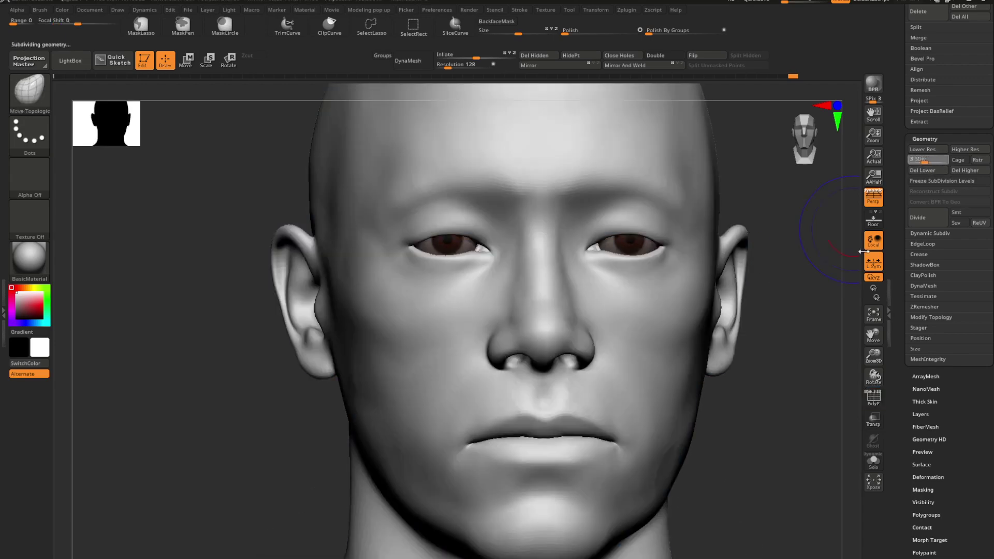
right_drag(665, 321, 634, 320)
key(shift+f)
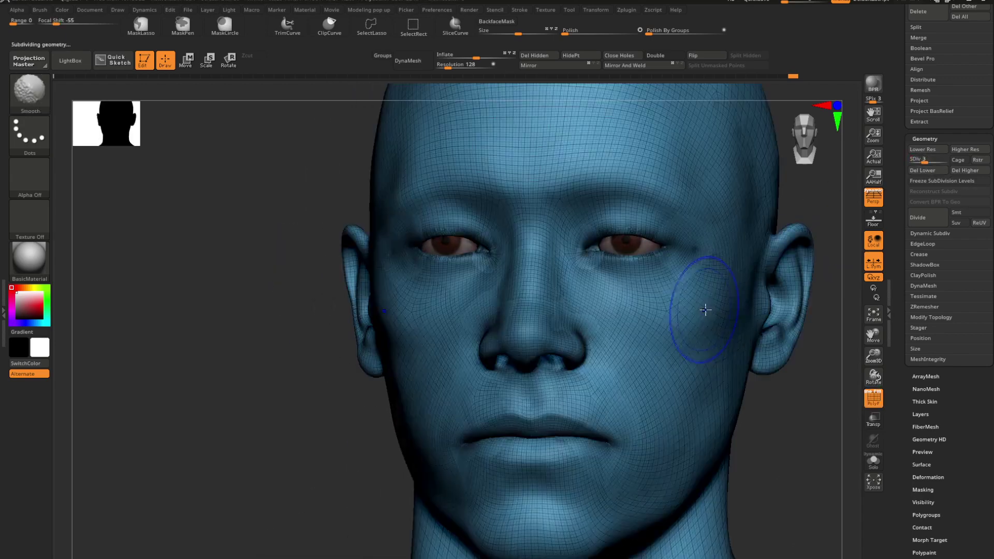
key(shift+f)
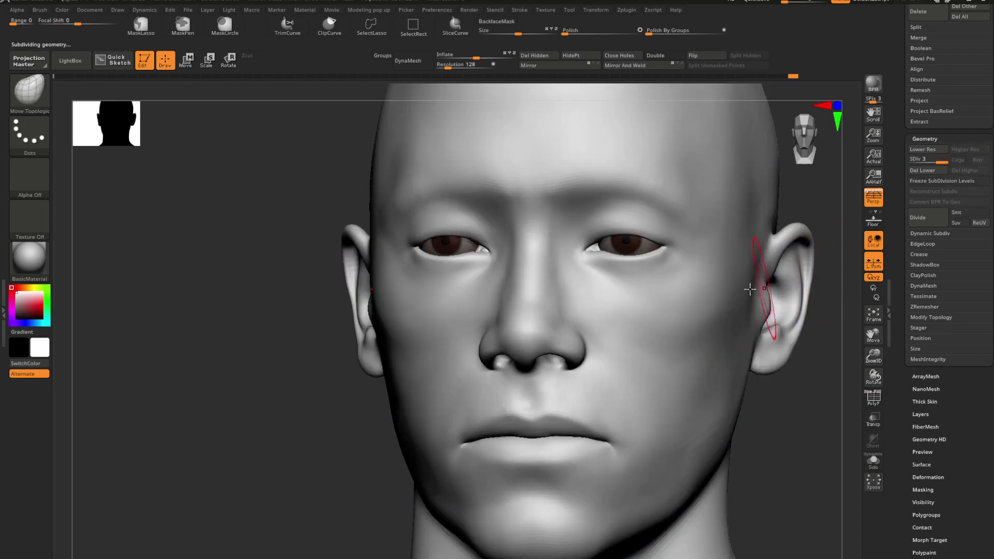
right_drag(750, 289, 844, 225)
- Compare the face's wireframe density at subdivision levels 2 and 3
key(shift+d)
ctrl+right_drag(601, 331, 620, 348)
key(shift+f)
key(shift+f)
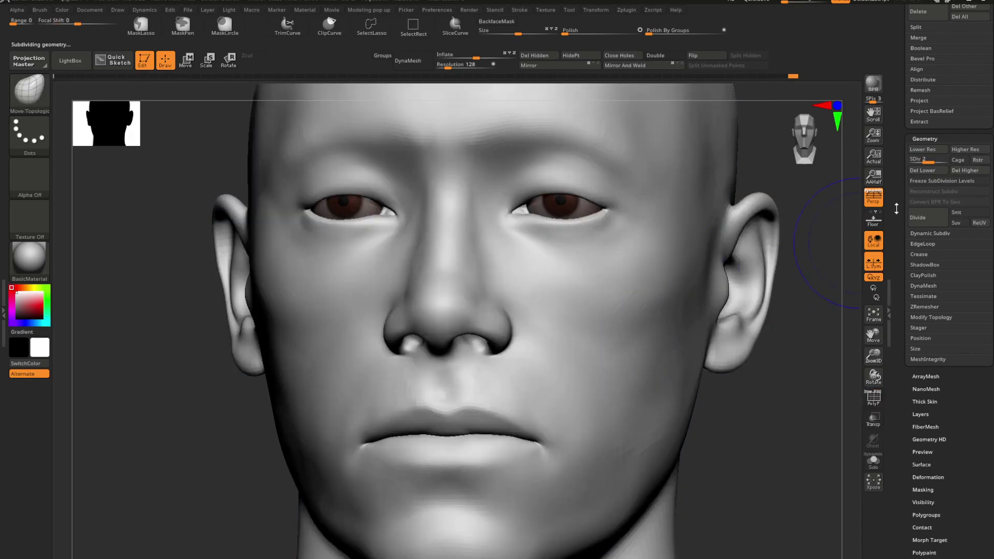
drag(895, 208, 870, 314)
key(shift+f)
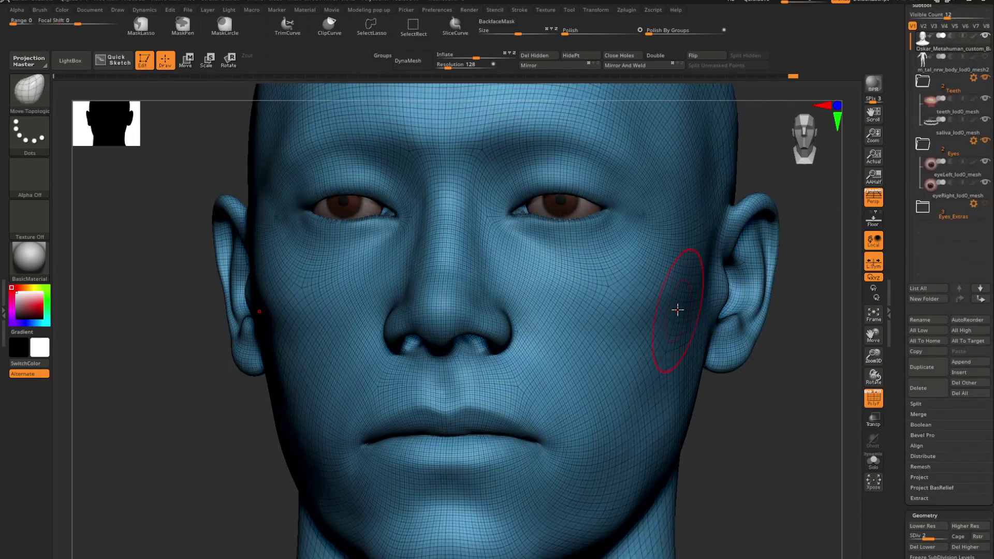
mouse_move(676, 311)
right_down()
mouse_move(616, 363)
mouse_move(580, 315)
right_up()
key(shift+f)
key(shift+f)
mouse_move(580, 316)
right_down()
mouse_move(608, 314)
mouse_move(599, 333)
right_up()
key(shift+f)
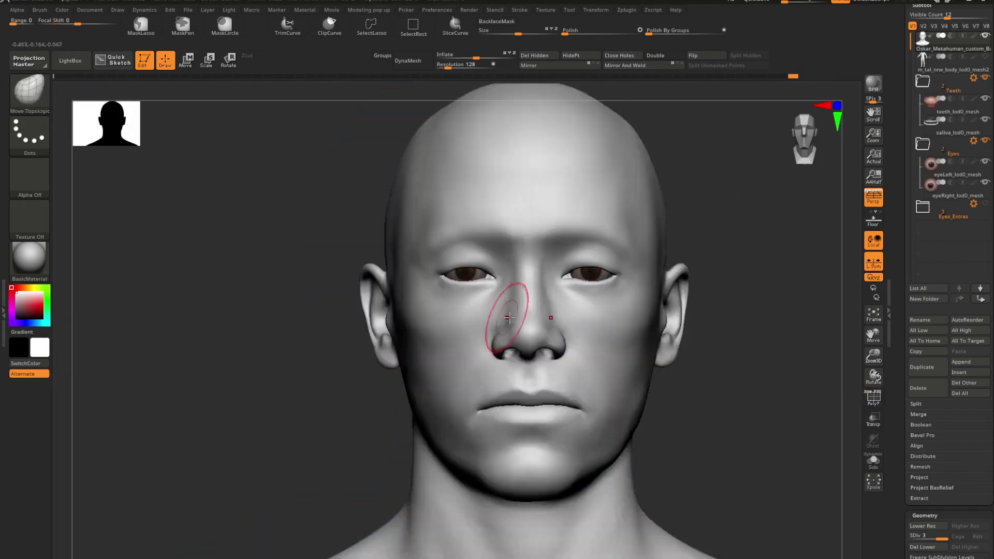
- Smooth the cheek in three-quarter view and divide the head mesh to a higher subdivision level
mouse_move(506, 322)
right_down()
mouse_move(533, 300)
mouse_move(521, 322)
mouse_move(632, 317)
mouse_move(661, 328)
mouse_move(642, 345)
mouse_move(677, 365)
mouse_move(609, 391)
right_up()
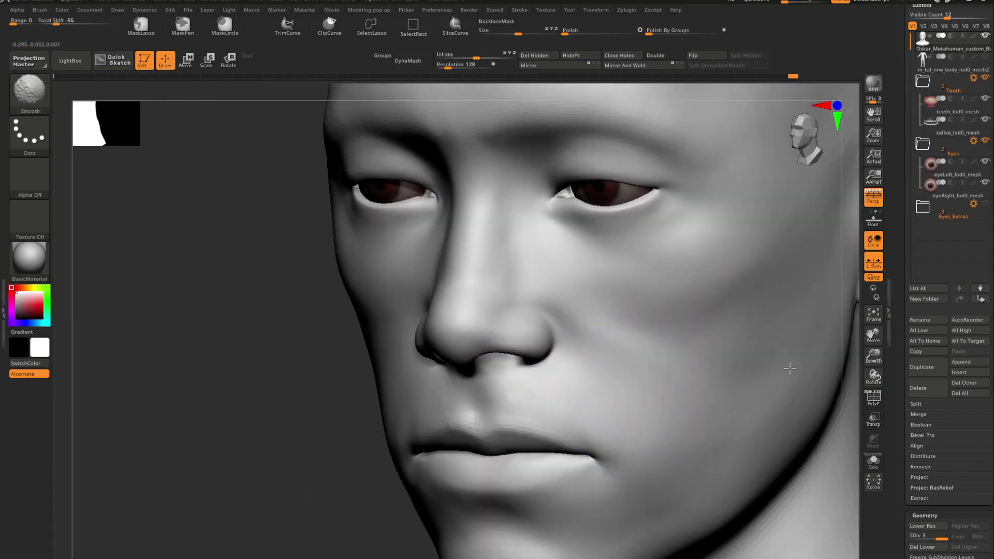
mouse_move(789, 369)
shift+mouse_down()
mouse_move(790, 312)
mouse_move(710, 360)
shift+mouse_up()
mouse_move(709, 360)
right_down()
mouse_move(728, 346)
mouse_move(643, 310)
mouse_move(643, 295)
mouse_move(611, 269)
mouse_move(640, 300)
right_up()
key(ctrl)
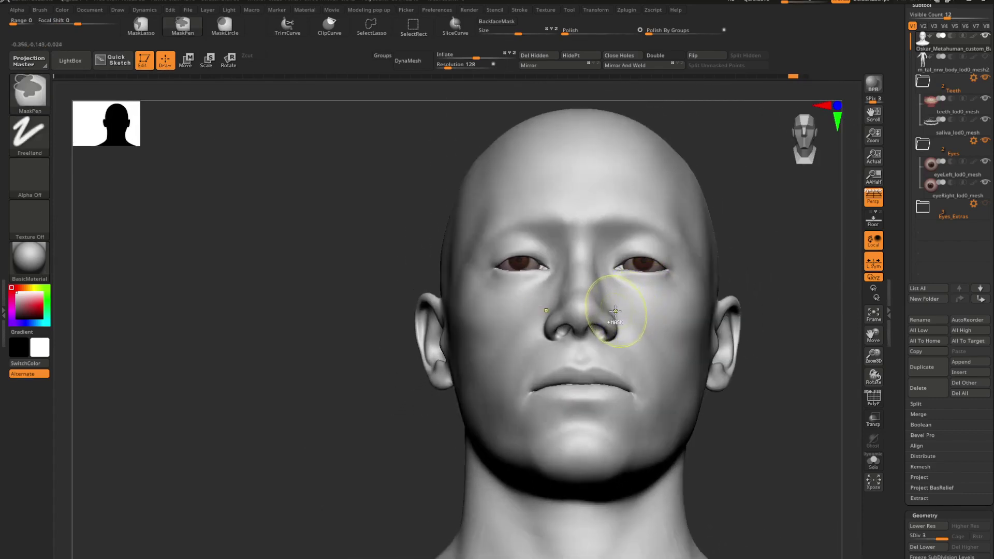
key(d)
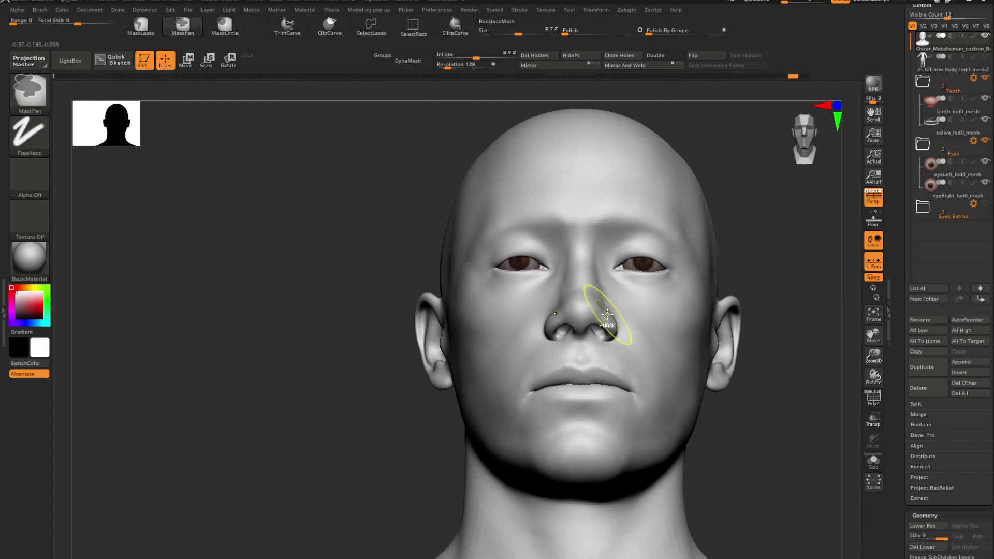
- Smooth the lower face and the area around the inner eye corners at subdivision level 3
mouse_move(776, 422)
ctrl+right_down()
mouse_move(666, 334)
mouse_move(611, 352)
ctrl+right_up()
mouse_move(692, 389)
shift+mouse_down()
mouse_move(632, 435)
mouse_move(763, 424)
mouse_move(655, 431)
shift+mouse_up()
right_drag(681, 452, 533, 326)
mouse_move(439, 312)
right_down()
mouse_move(481, 279)
mouse_move(488, 317)
mouse_move(509, 345)
mouse_move(506, 280)
mouse_move(504, 346)
mouse_move(476, 304)
right_up()
shift+drag(477, 305, 496, 313)
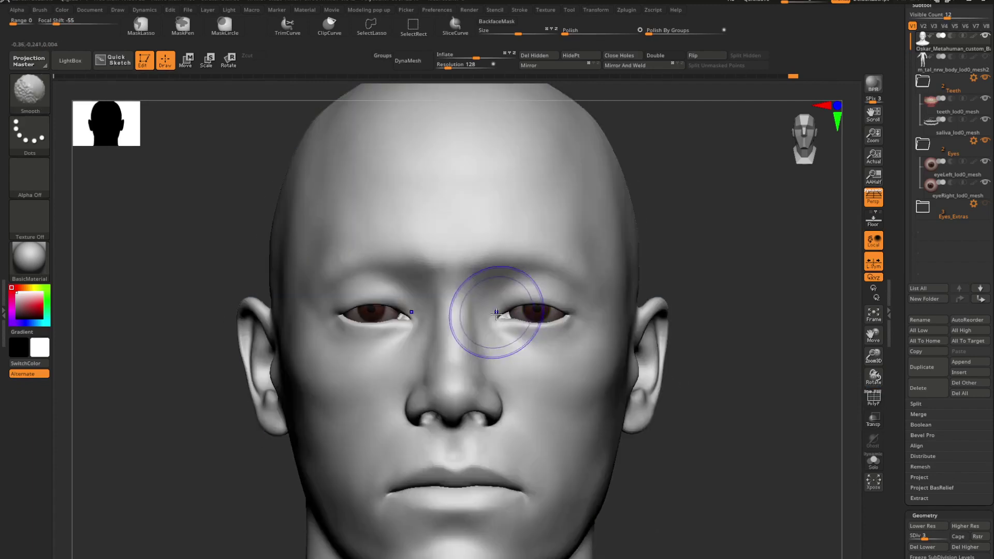
alt+right_drag(508, 366, 518, 344)
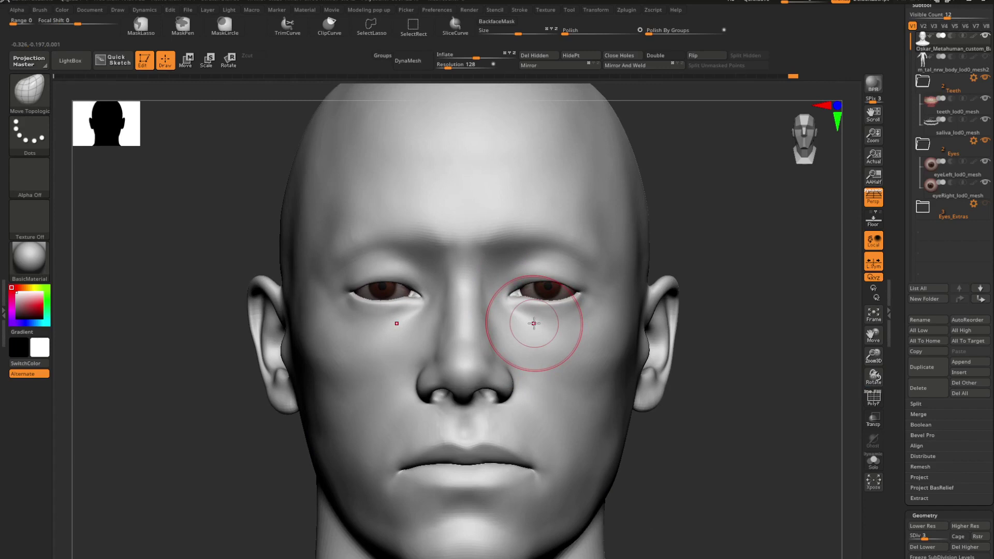
- Switch to subdivision level 4 and paint symmetrical eyebrow shapes above the eyes with a smaller MaskPen brush
key(ctrl+d)
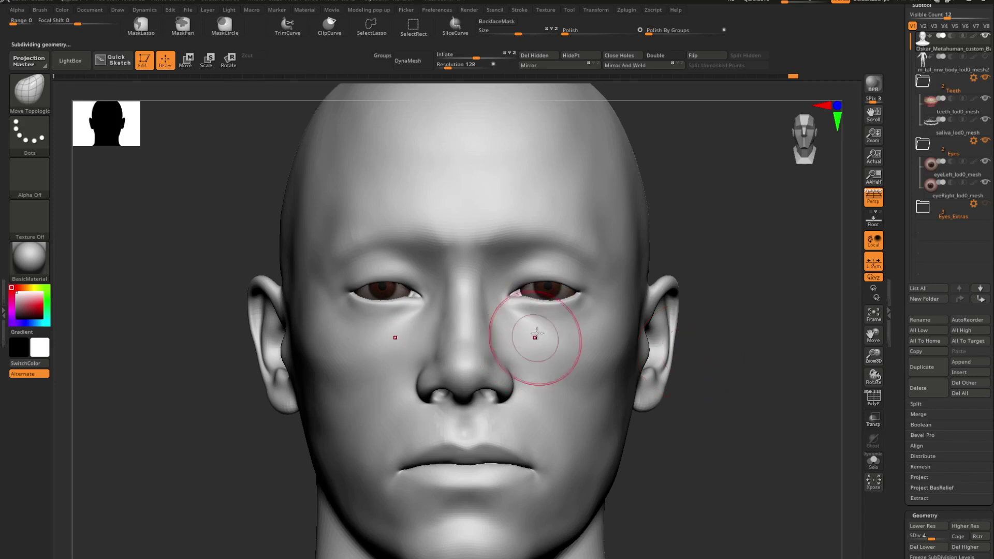
right_click(619, 254)
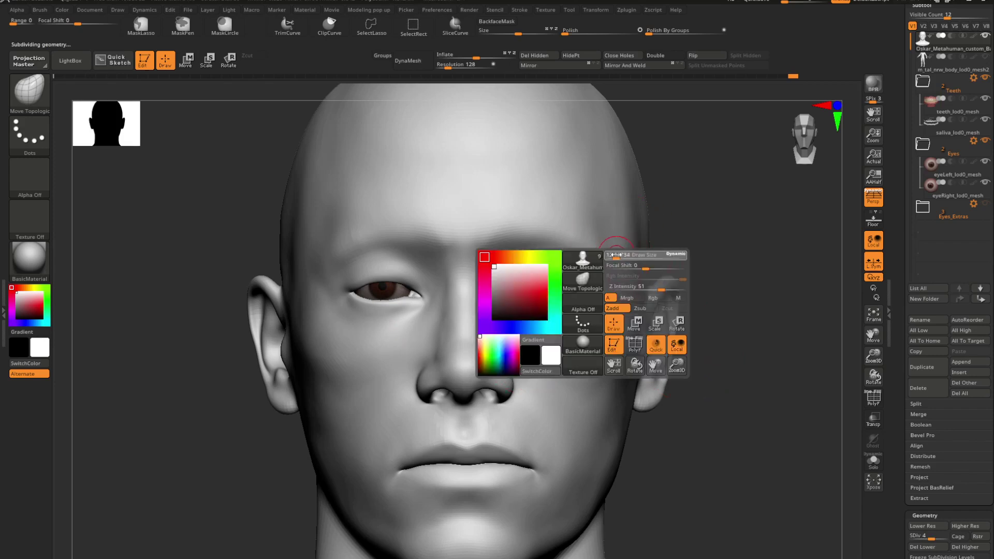
key(shift)
key(space)
drag(527, 245, 521, 245)
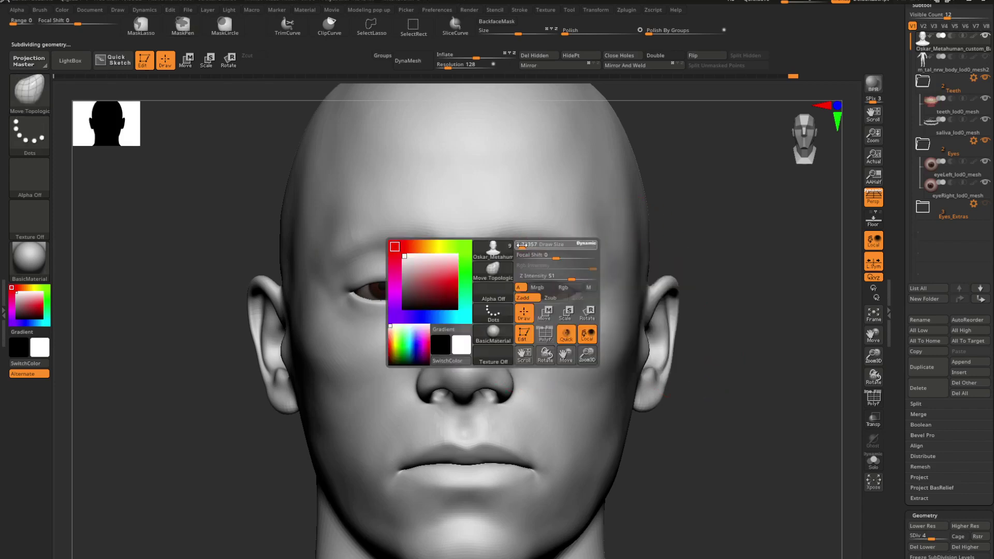
key(ctrl)
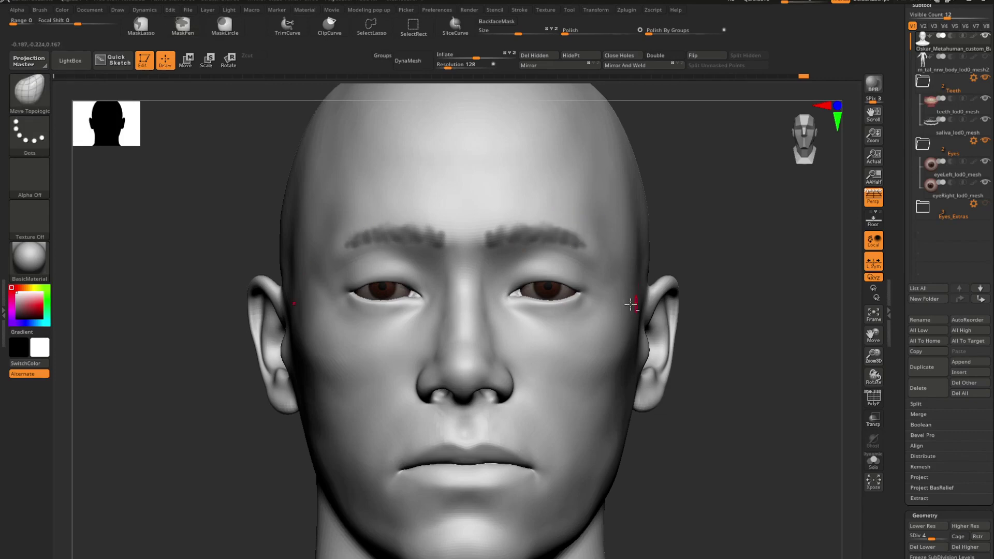
- Enlarge the mask brush slightly and fill out the eyebrow masks toward their outer ends from front and three-quarter views
alt+drag(709, 316, 745, 275)
mouse_move(541, 300)
ctrl+right_down()
mouse_move(592, 337)
mouse_move(608, 272)
ctrl+right_up()
key(space)
drag(610, 269, 617, 269)
key(ctrl)
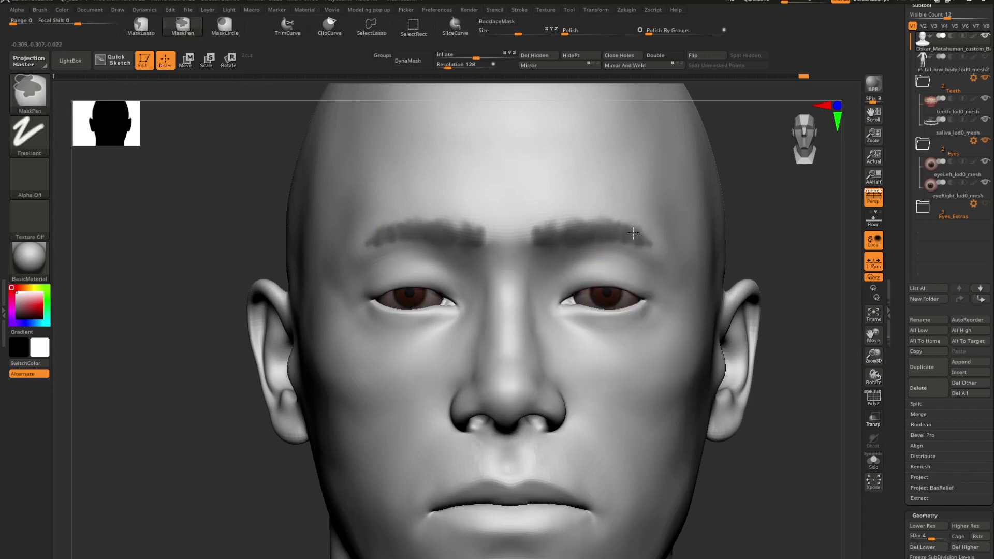
right_drag(652, 246, 602, 262)
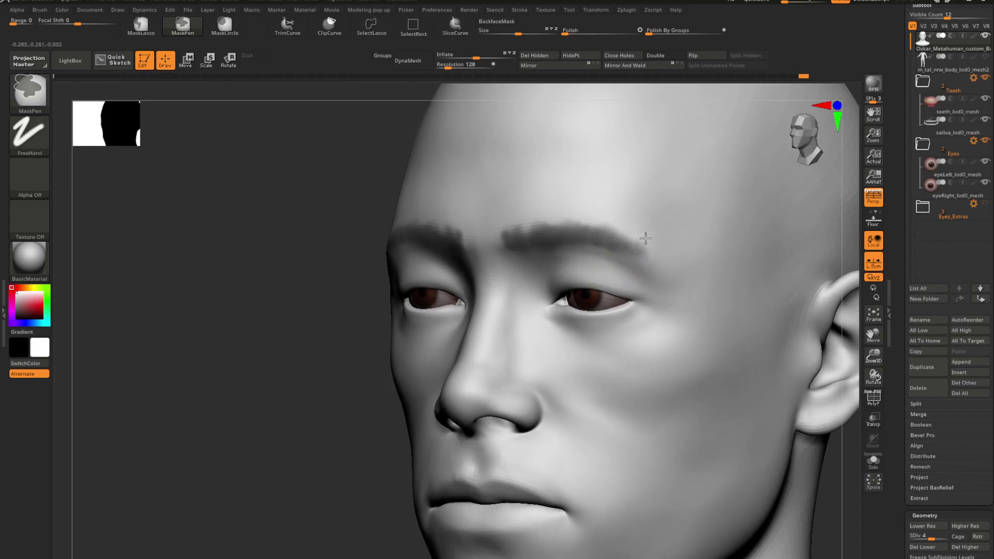
ctrl+right_drag(724, 275, 585, 282)
mouse_move(584, 282)
right_down()
mouse_move(632, 284)
mouse_move(595, 292)
mouse_move(629, 299)
mouse_move(563, 294)
right_up()
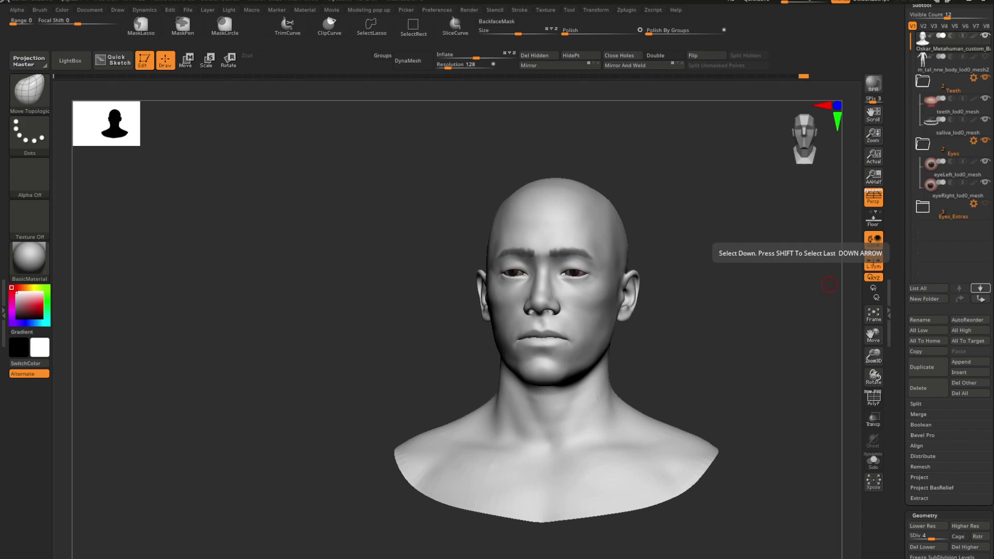
- Touch up the outer ends of the eyebrow masks and review the head from several angles
right_drag(548, 266, 618, 311)
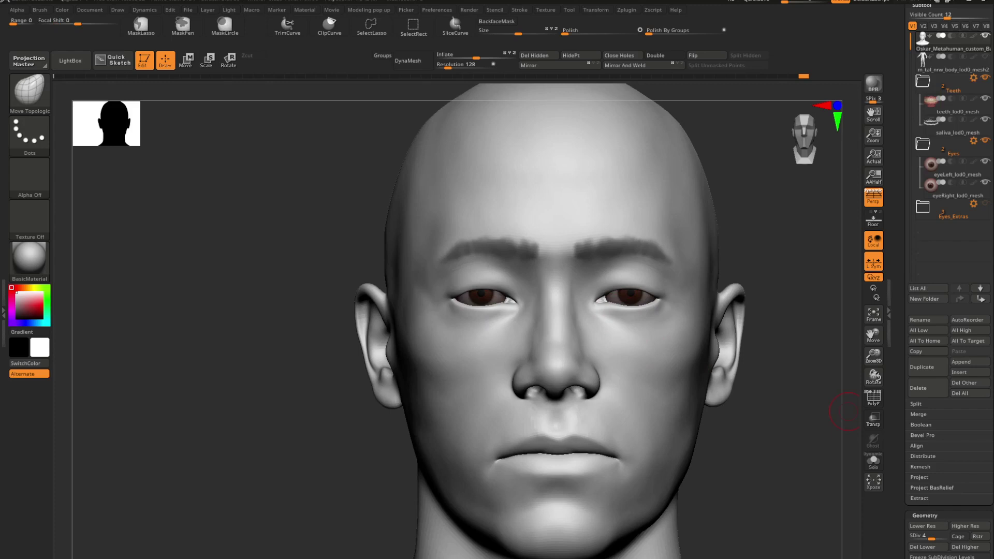
alt+right_drag(575, 279, 539, 311)
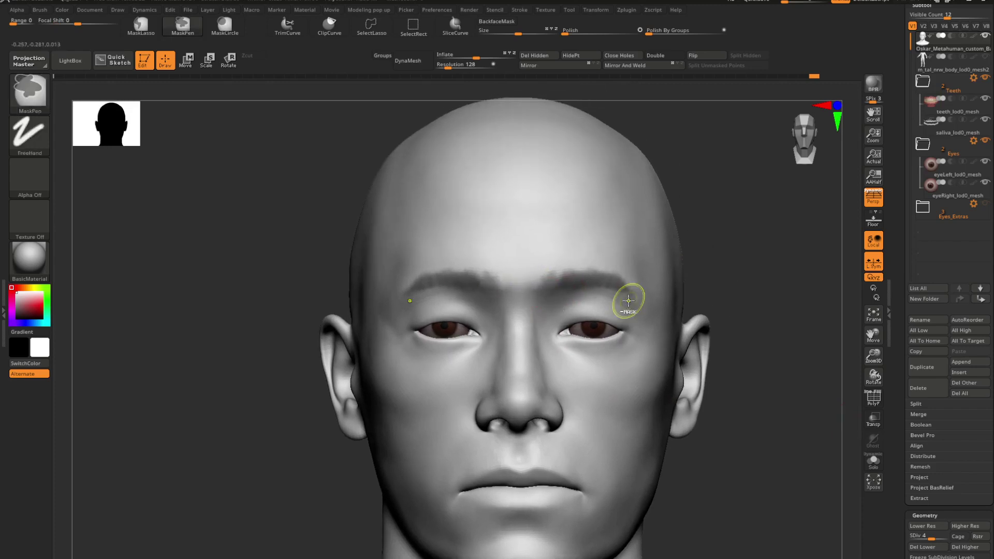
mouse_move(629, 301)
ctrl+right_down()
mouse_move(476, 312)
mouse_move(588, 339)
mouse_move(552, 313)
ctrl+right_up()
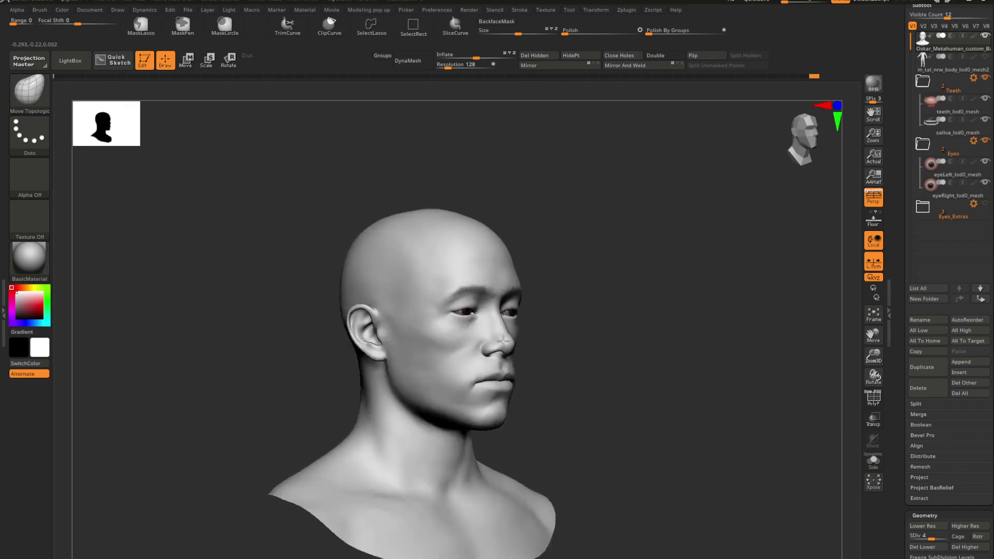
shift+right_drag(502, 341, 534, 320)
ctrl+right_drag(533, 314, 620, 345)
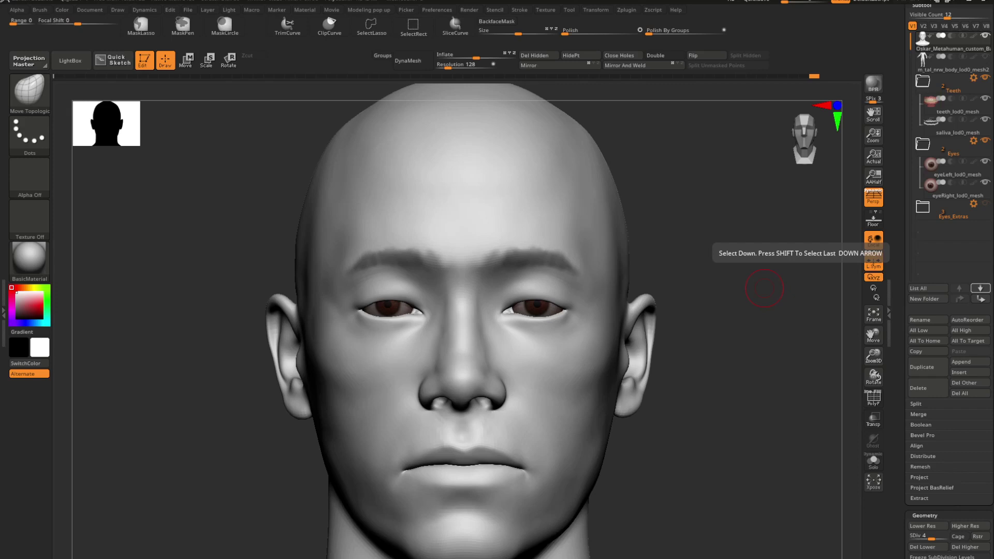
ctrl+right_drag(640, 267, 616, 233)
right_drag(615, 232, 522, 293)
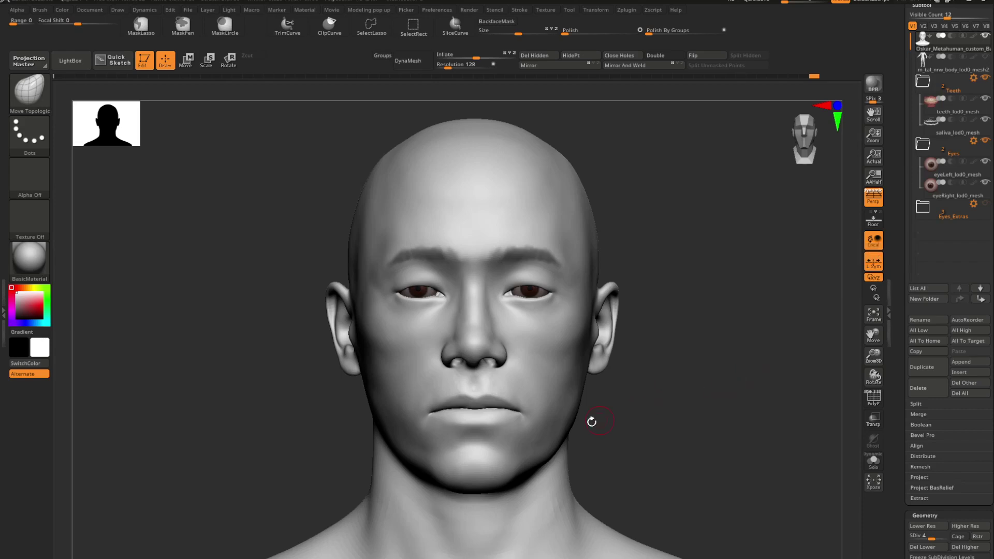
- Adjust the mouth corners in three-quarter view with the Move Topological brush and smooth them
mouse_move(590, 420)
alt+right_down()
mouse_move(526, 399)
mouse_move(533, 384)
mouse_move(474, 372)
mouse_move(519, 367)
alt+right_up()
key(b)
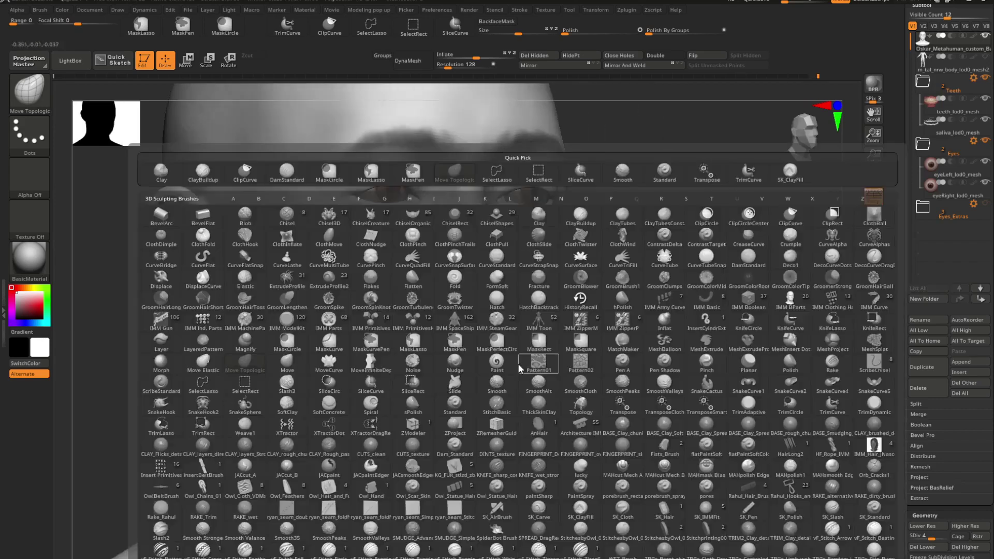
key(m)
key(t)
key(space)
drag(568, 343, 571, 341)
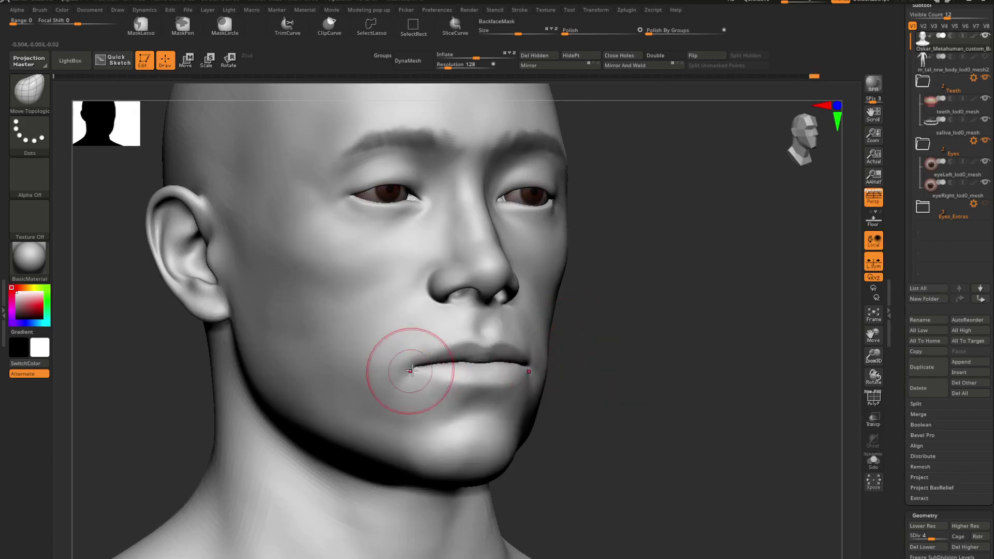
mouse_move(411, 371)
shift+mouse_down()
mouse_move(454, 369)
mouse_move(408, 376)
mouse_move(420, 368)
shift+mouse_up()
- Define the creases at the mouth corners with the DamStandard brush
key(b)
key(d)
key(s)
key(space)
mouse_move(422, 363)
right_down()
mouse_move(450, 372)
mouse_move(424, 362)
mouse_move(561, 355)
mouse_move(545, 372)
mouse_move(479, 368)
mouse_move(528, 374)
right_up()
ctrl+right_drag(528, 373, 514, 395)
mouse_move(456, 374)
alt+right_down()
mouse_move(478, 377)
mouse_move(476, 366)
alt+right_up()
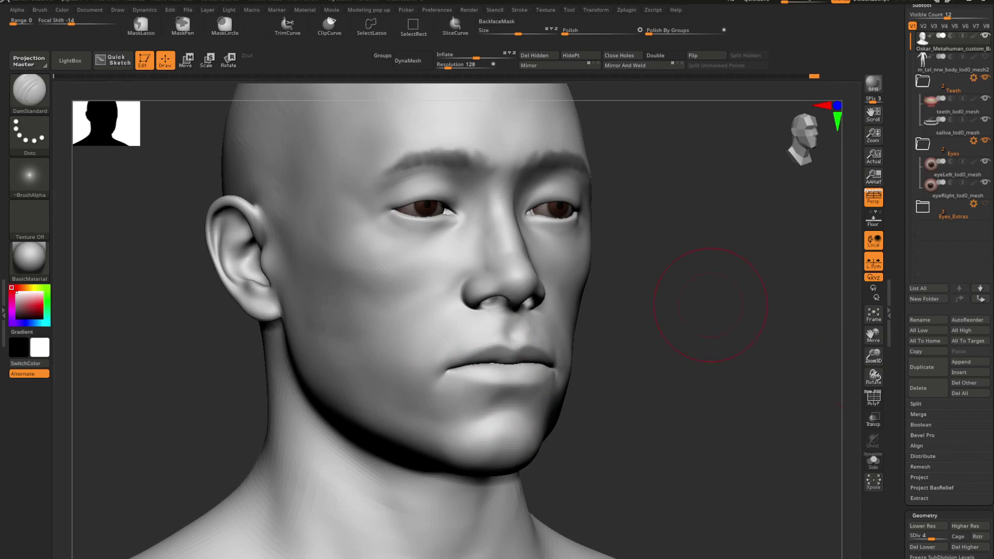
- Try another DamStandard stroke at the mouth corner, undo it and review the lips from other angles
mouse_move(710, 305)
mouse_down()
mouse_move(427, 381)
mouse_move(462, 368)
mouse_move(451, 367)
mouse_up()
key(ctrl+z)
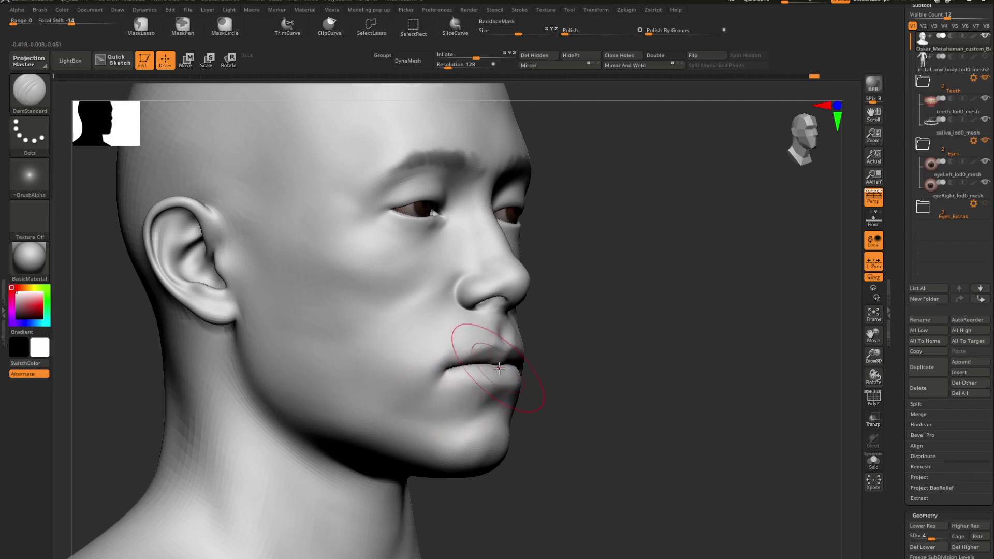
drag(616, 370, 557, 348)
drag(668, 348, 594, 353)
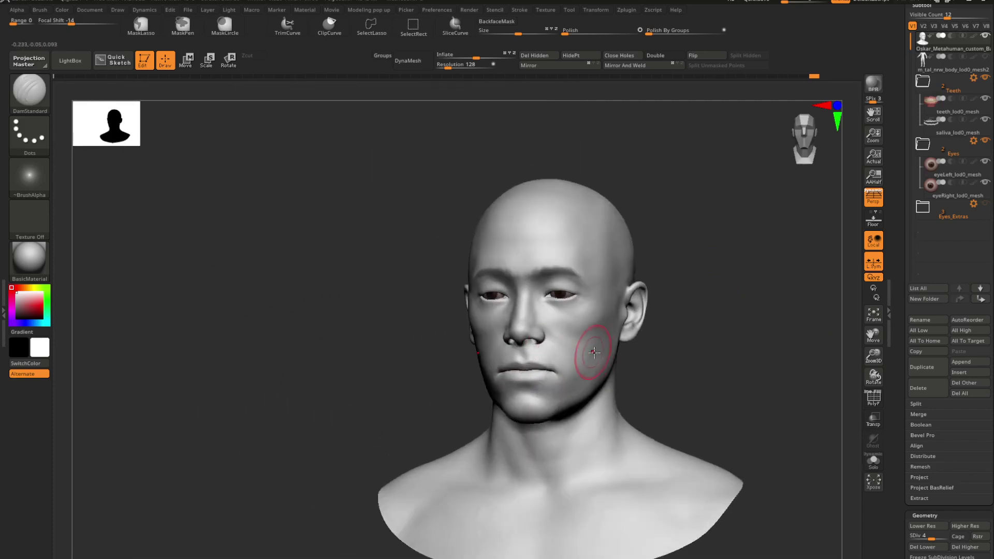
- Try carving a curved fold beside the mouth corner with the DamStandard brush and smoothing it
mouse_move(572, 355)
alt+right_down()
mouse_move(543, 333)
mouse_move(588, 354)
mouse_move(528, 366)
mouse_move(554, 343)
alt+right_up()
key(b)
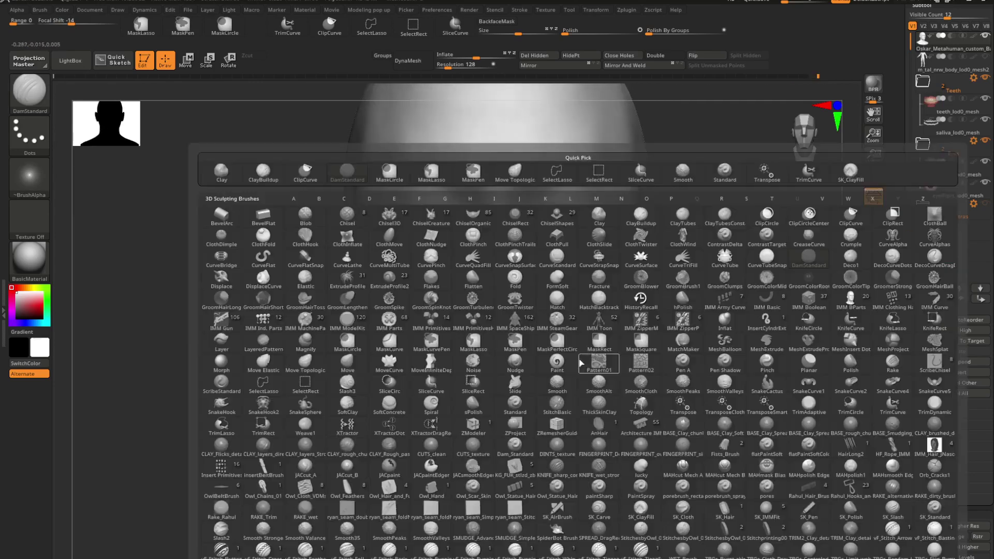
key(m)
key(t)
key(space)
drag(618, 346, 610, 345)
key(b)
key(d)
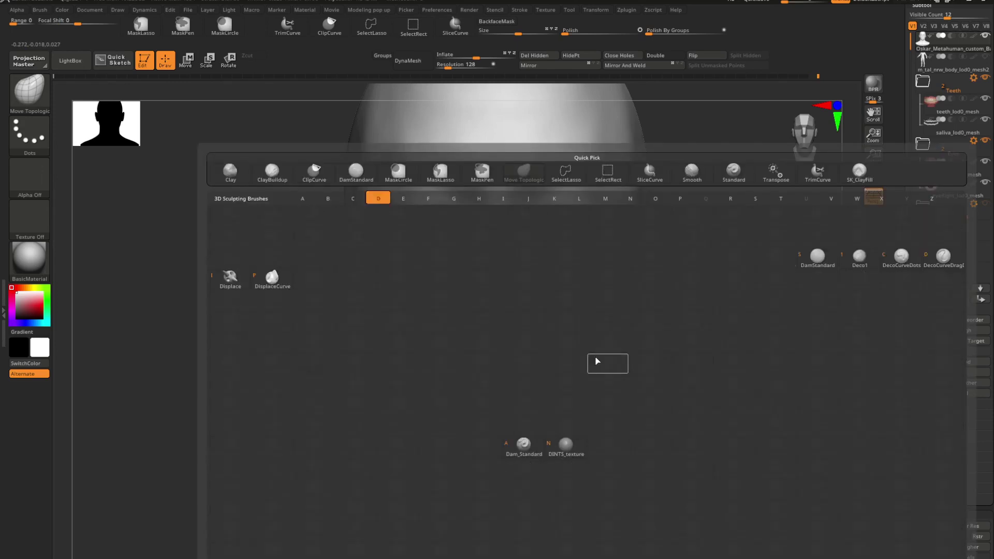
key(s)
key(space)
mouse_move(594, 322)
right_down()
mouse_move(538, 378)
mouse_move(496, 377)
right_up()
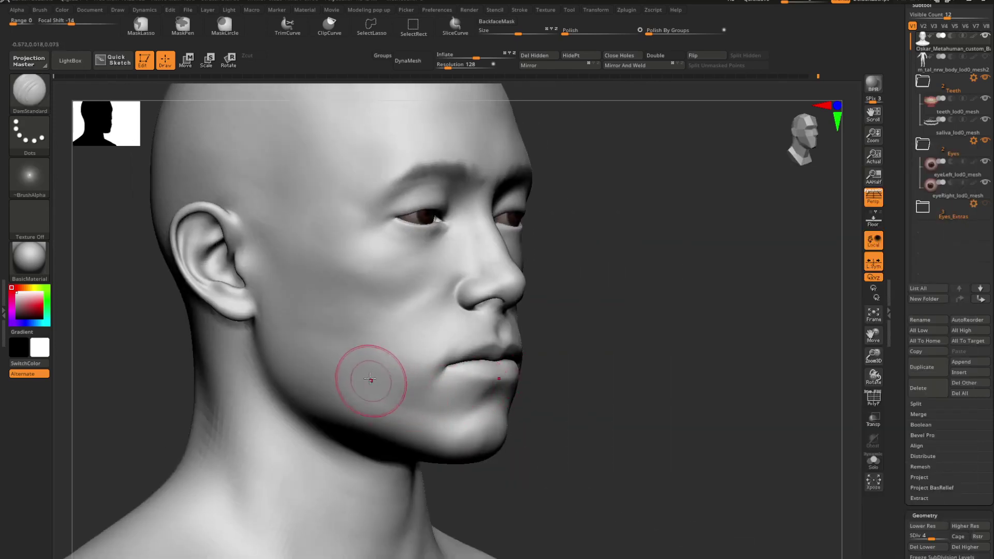
right_drag(417, 399, 444, 355)
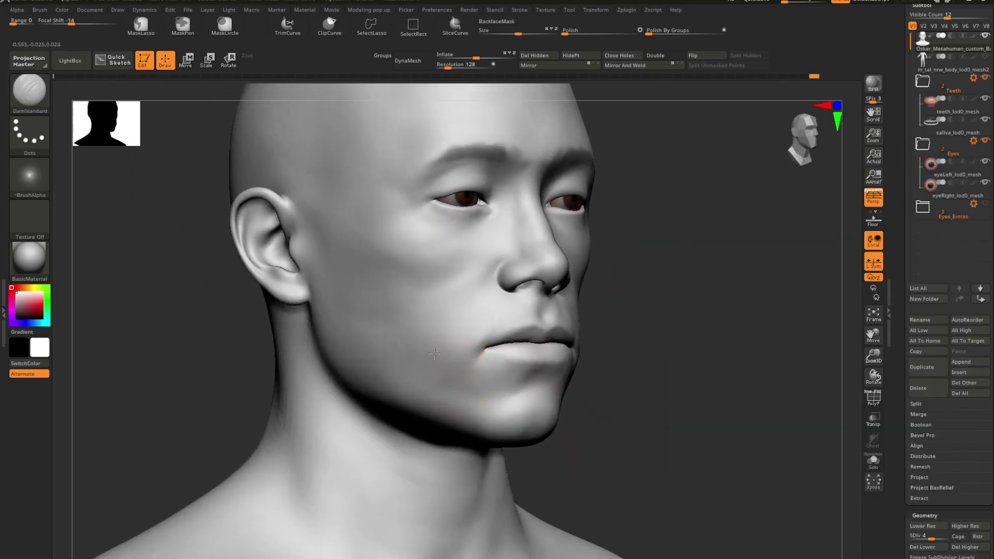
key(ctrl)
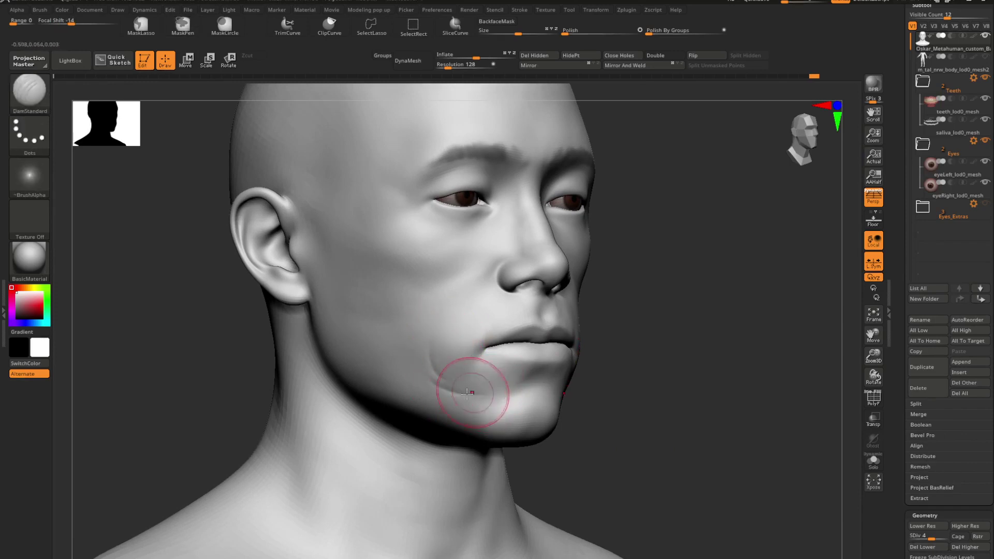
key(shift)
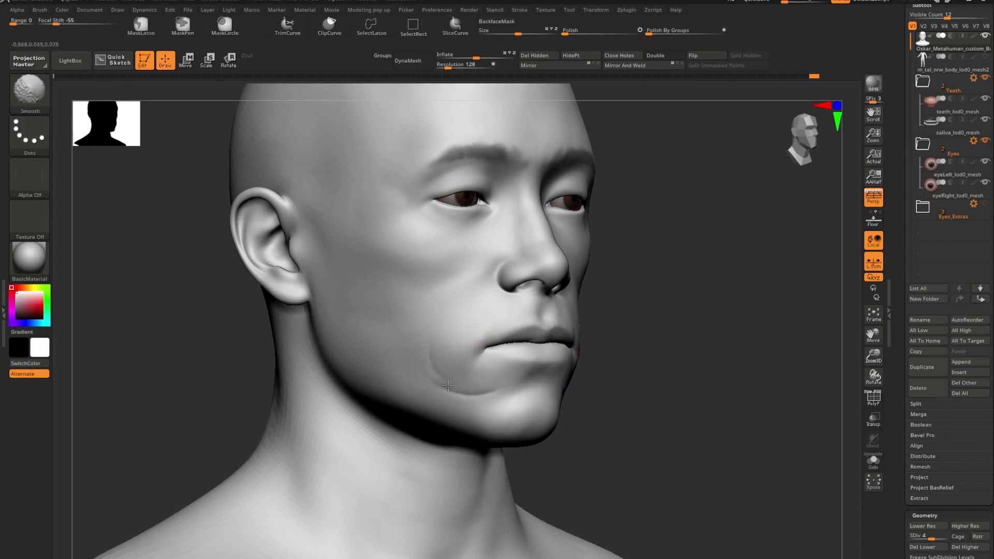
key(ctrl)
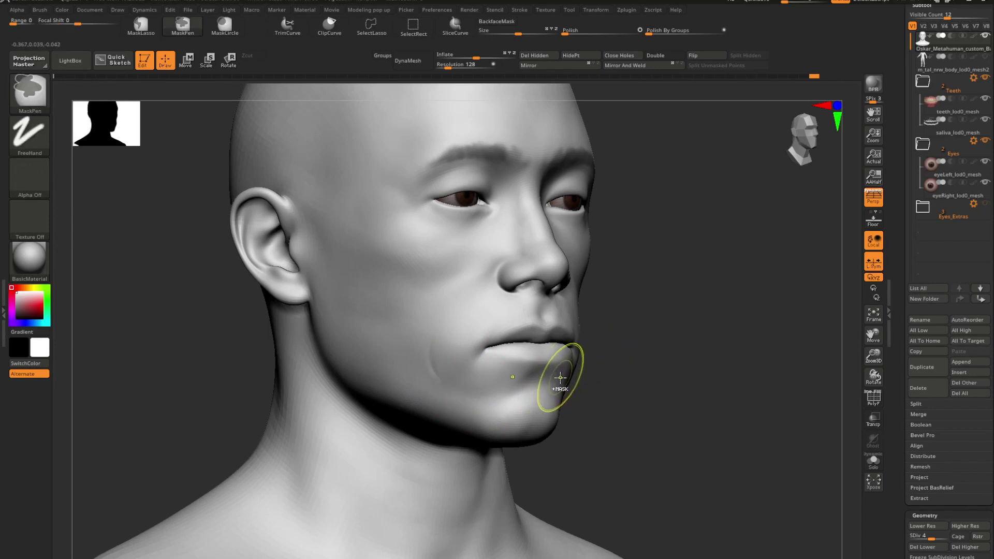
key(shift)
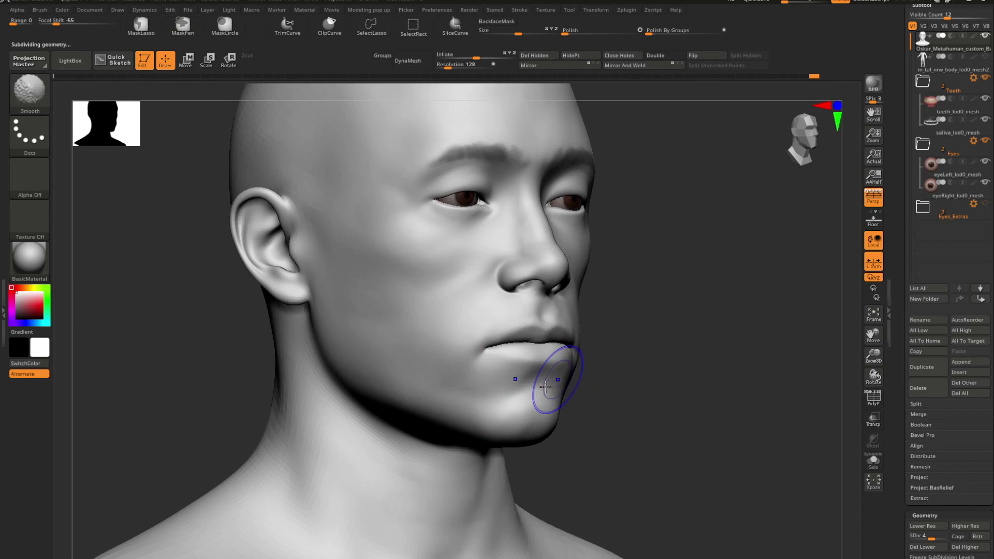
- Lower the head to subdivision level 2 and sculpt soft folds beside and below the mouth corners with DamStandard
key(shift+d)
key(shift+d)
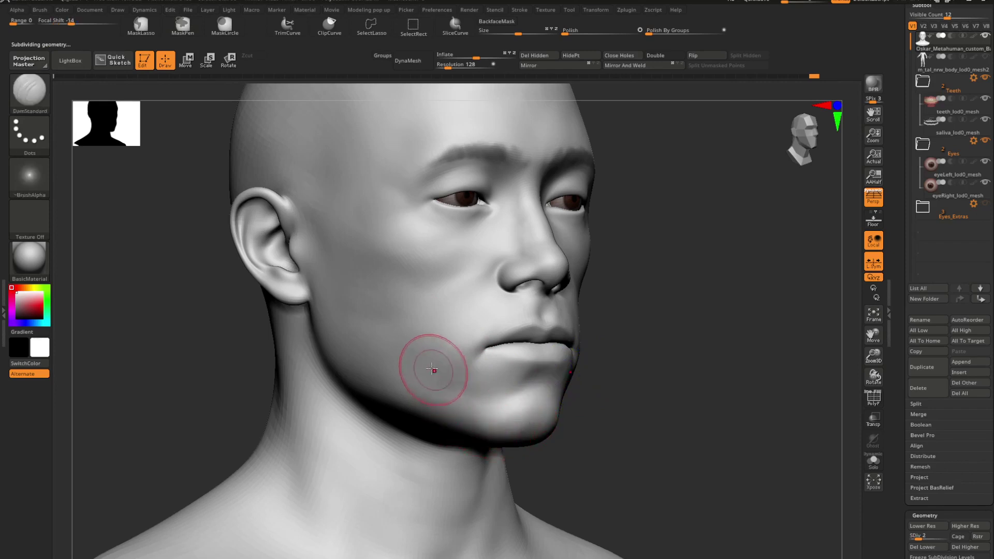
mouse_move(421, 337)
mouse_down()
mouse_move(462, 394)
mouse_move(482, 394)
mouse_up()
mouse_move(424, 332)
mouse_down()
mouse_move(465, 391)
mouse_move(485, 395)
mouse_move(447, 381)
mouse_move(466, 385)
mouse_up()
mouse_move(704, 373)
mouse_down()
mouse_move(668, 370)
mouse_move(714, 363)
mouse_move(630, 359)
mouse_up()
mouse_move(631, 360)
right_down()
mouse_move(575, 350)
mouse_move(607, 378)
right_up()
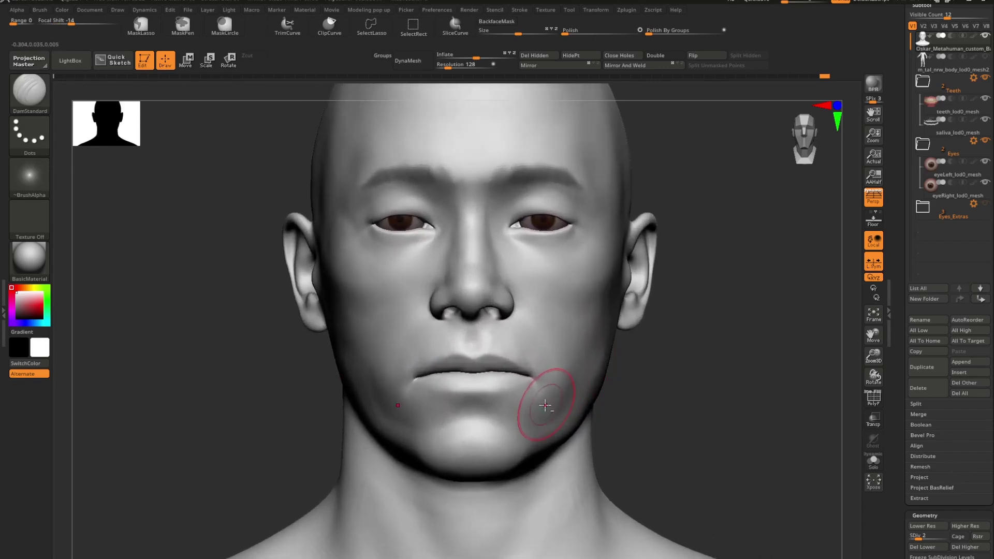
- Carve the crease running from the lower cheek to the chin below the lower lip and smooth it
mouse_move(523, 375)
ctrl+right_down()
mouse_move(524, 403)
mouse_move(421, 414)
ctrl+right_up()
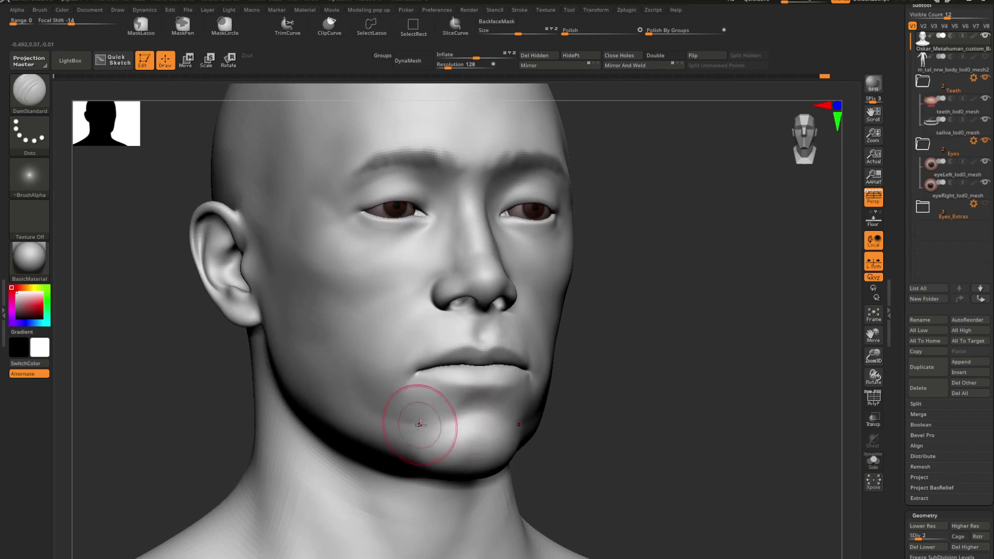
drag(440, 421, 482, 407)
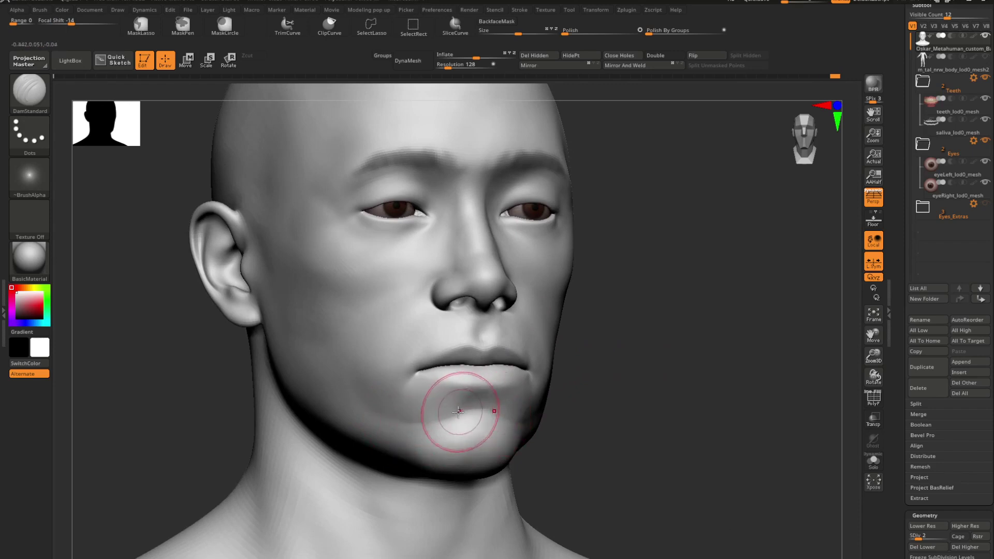
key(shift)
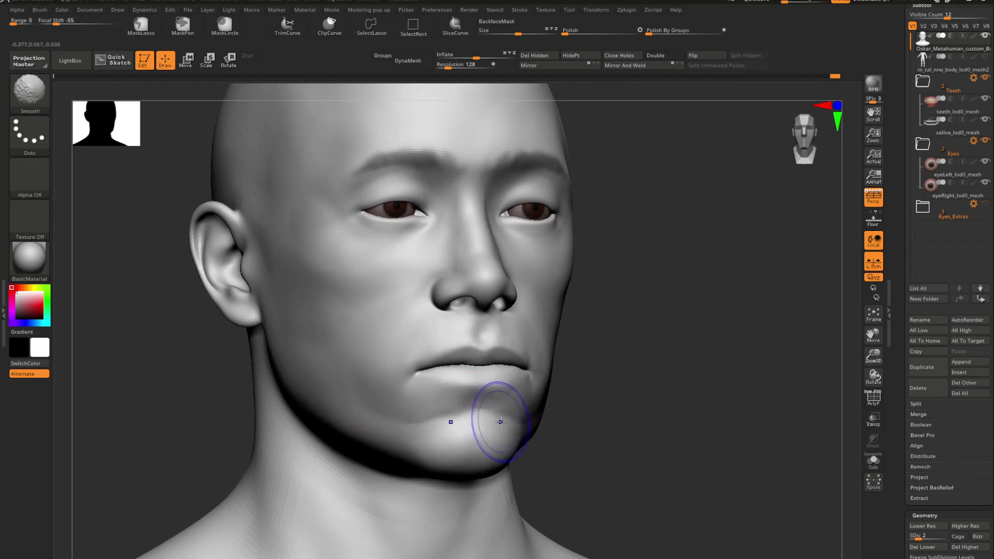
shift+drag(416, 424, 471, 421)
right_drag(544, 409, 506, 372)
right_drag(574, 388, 506, 371)
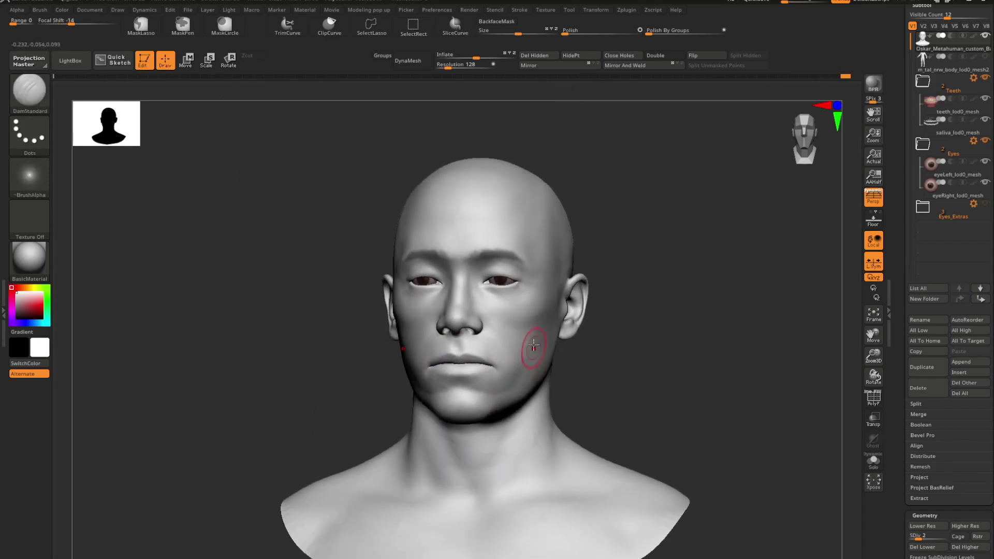
- Clear the mask from the eyebrows
mouse_move(530, 310)
right_down()
mouse_move(537, 332)
mouse_move(555, 311)
right_up()
ctrl+drag(776, 246, 787, 259)
mouse_move(621, 310)
right_down()
mouse_move(566, 296)
mouse_move(580, 311)
right_up()
- Nudge the inner brow area down slightly with a resized Move Topological brush
key(b)
key(m)
key(t)
key(space)
drag(583, 310, 602, 309)
right_drag(574, 289, 545, 296)
mouse_move(549, 288)
mouse_down()
mouse_move(552, 296)
mouse_move(534, 293)
mouse_move(567, 288)
mouse_move(551, 293)
mouse_up()
key(ctrl+z)
mouse_move(571, 353)
ctrl+right_down()
mouse_move(510, 334)
mouse_move(621, 380)
ctrl+right_up()
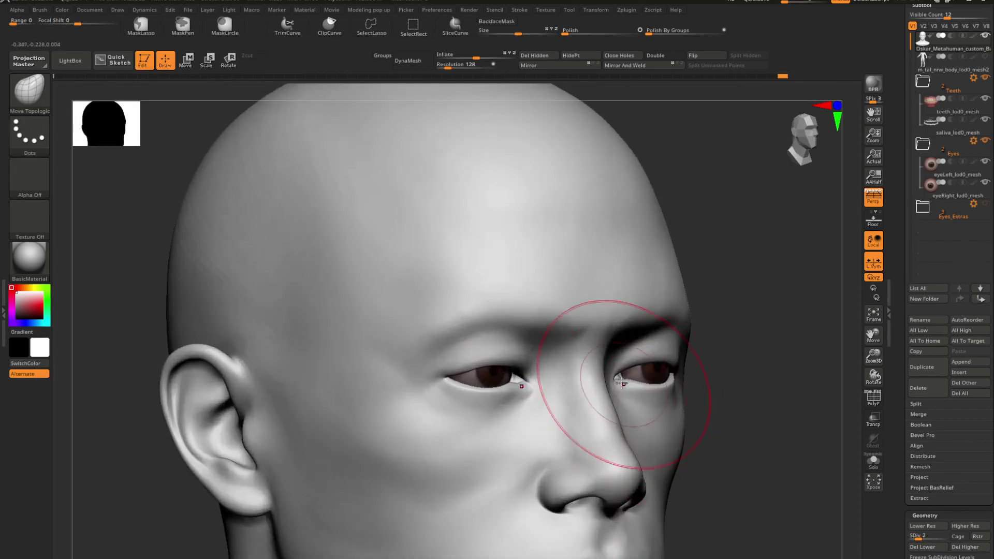
drag(531, 298, 533, 305)
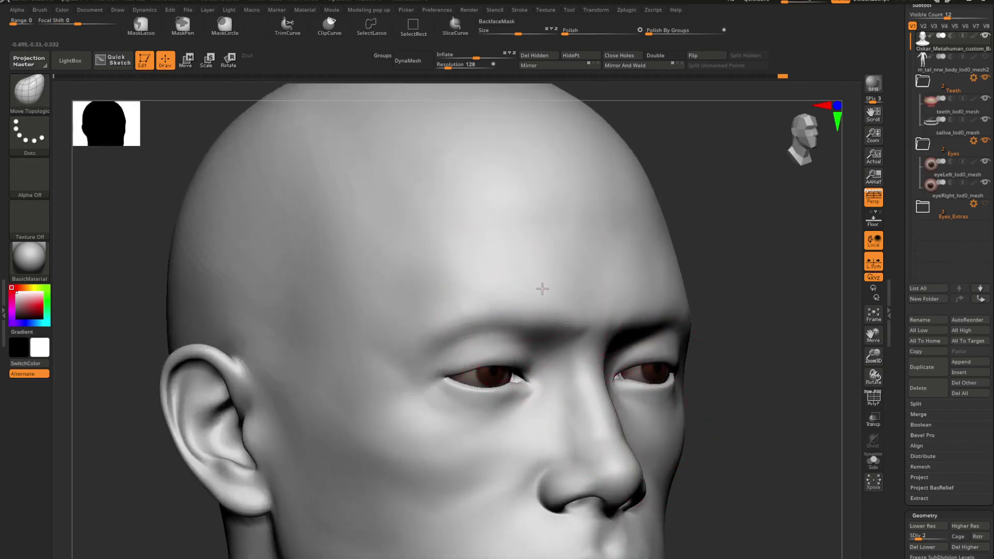
mouse_move(595, 303)
right_down()
mouse_move(639, 328)
mouse_move(585, 297)
right_up()
- Carve vertical frown lines between the eyebrows with the DamStandard brush
key(space)
key(b)
key(d)
key(s)
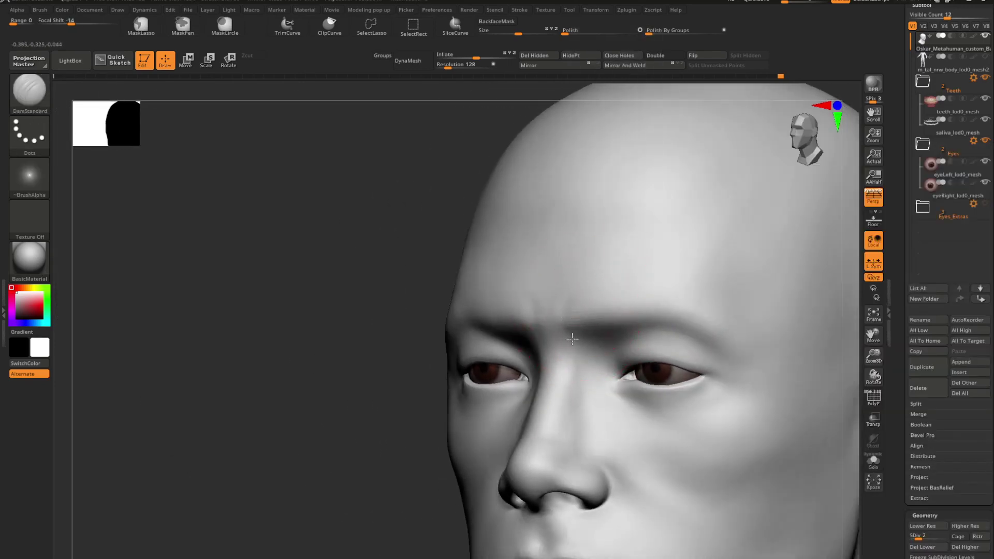
drag(572, 338, 572, 302)
mouse_move(574, 337)
mouse_down()
mouse_move(569, 300)
mouse_move(571, 331)
mouse_up()
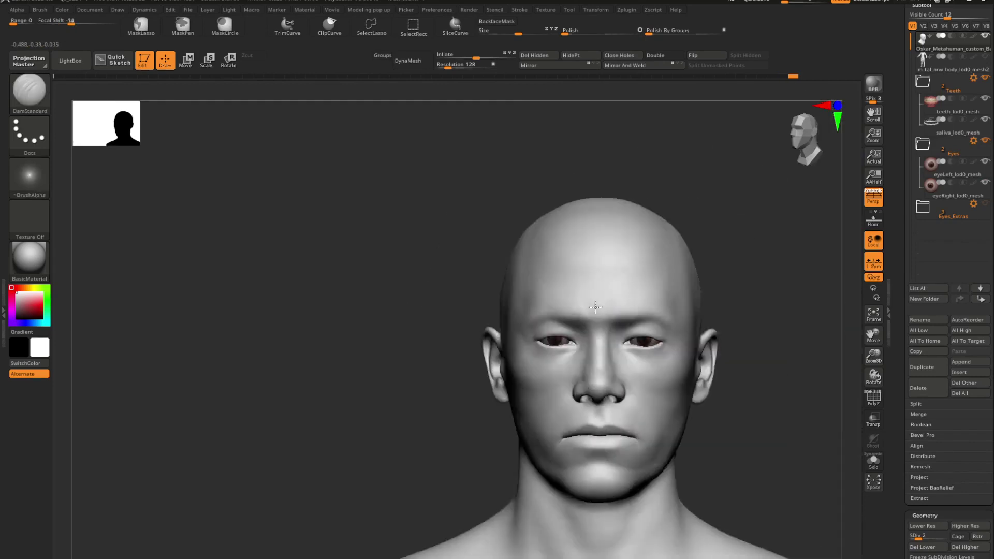
- Adjust the DamStandard draw size and refine the creases above the inner ends of the eyebrows
mouse_move(599, 304)
right_down()
mouse_move(509, 306)
mouse_move(466, 355)
mouse_move(491, 361)
right_up()
key(space)
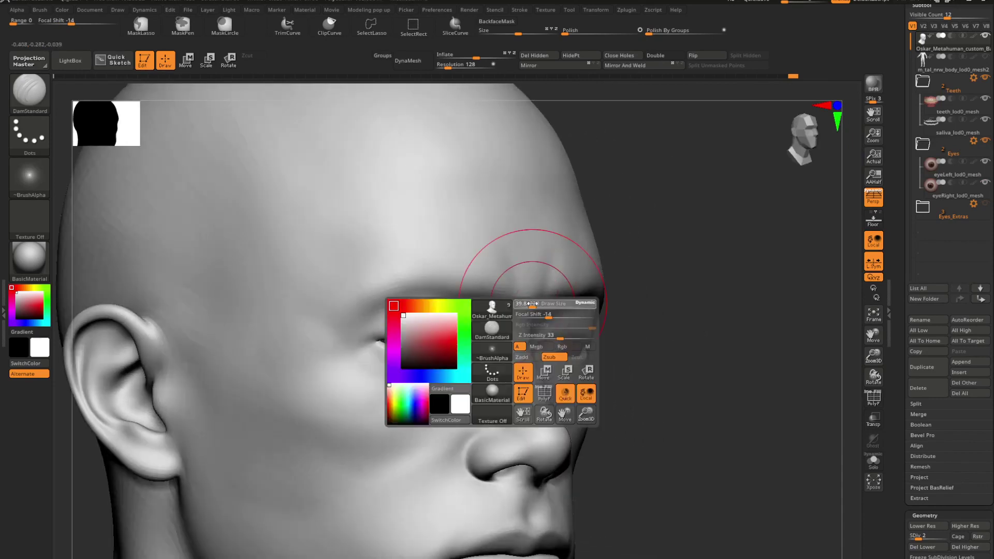
drag(548, 315, 530, 310)
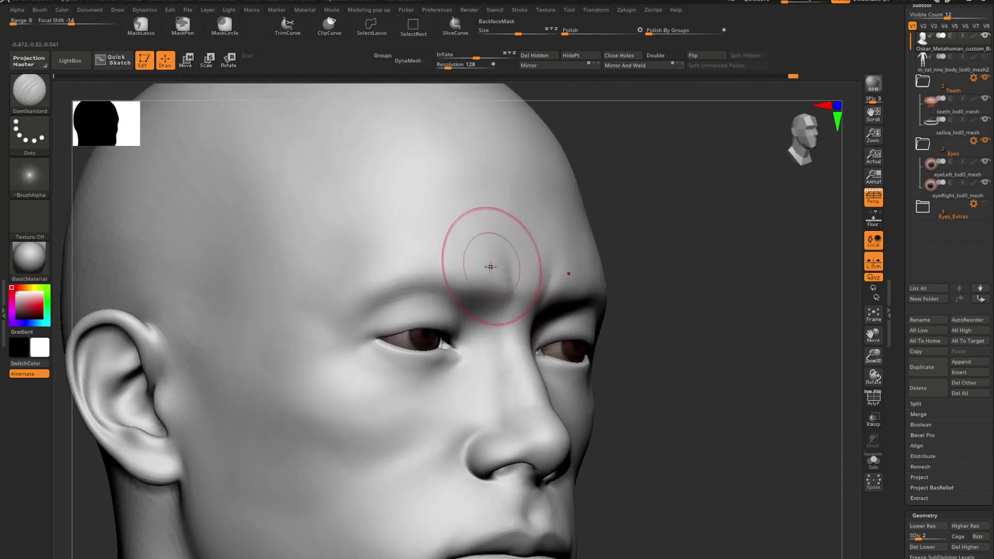
shift+right_drag(490, 266, 499, 278)
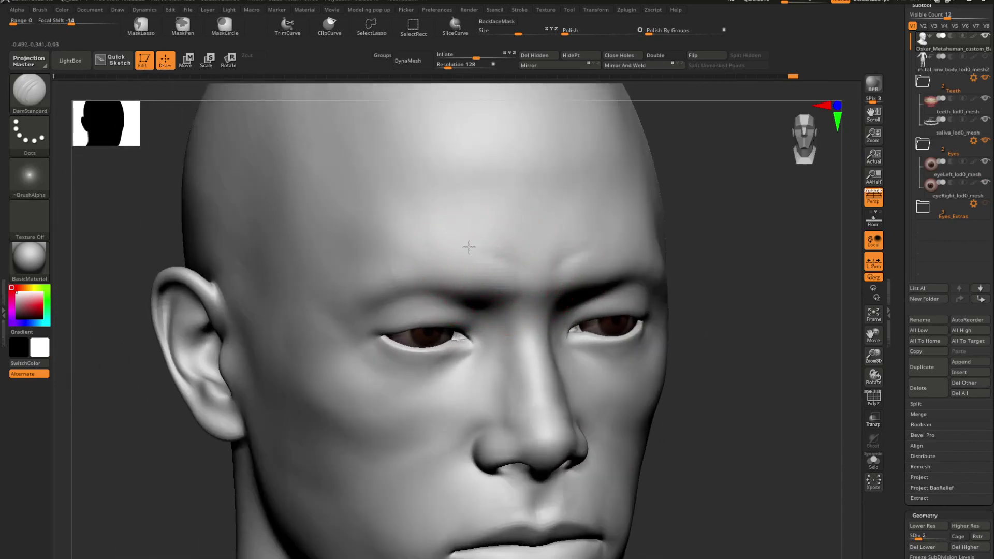
- Build up the forms above the inner eyebrows with the Standard brush and check them from both sides
key(b)
key(s)
key(t)
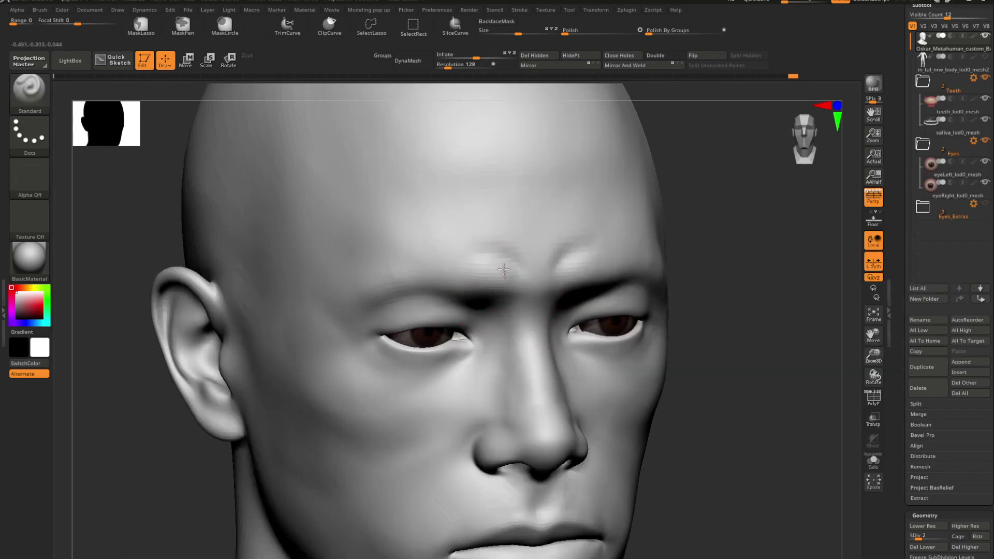
drag(504, 269, 519, 277)
mouse_move(539, 270)
shift+right_down()
mouse_move(557, 260)
mouse_move(552, 300)
mouse_move(564, 301)
mouse_move(532, 281)
mouse_move(550, 275)
shift+right_up()
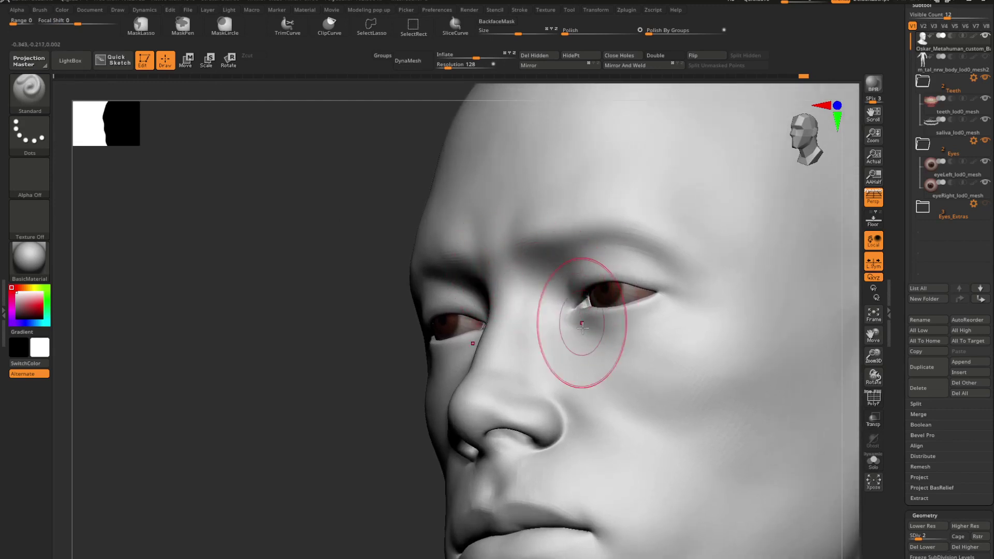
shift+right_drag(582, 327, 565, 332)
ctrl+right_drag(565, 332, 492, 305)
alt+right_drag(493, 263, 529, 279)
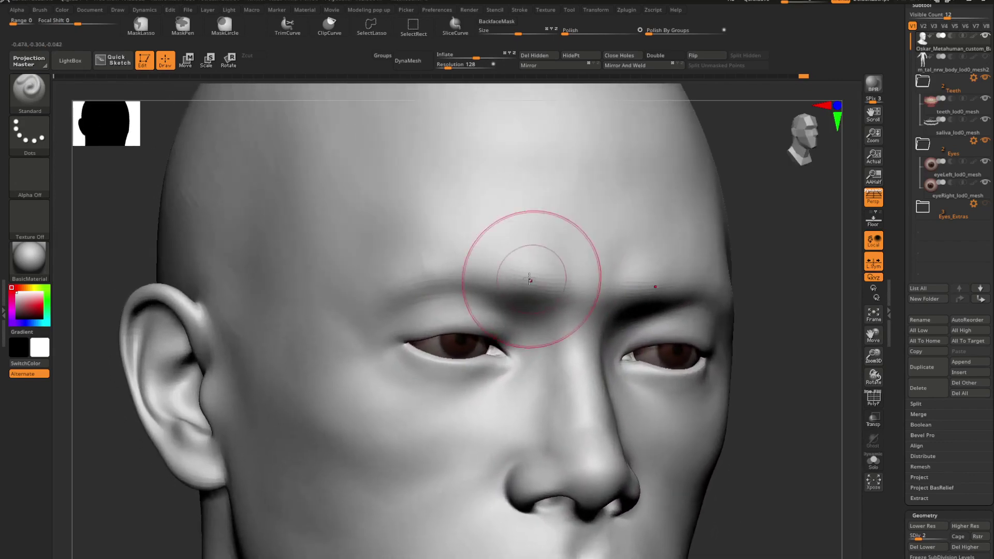
- Adjust the shape of the brow ridge with the Move Topological brush
key(b)
key(m)
key(t)
key(space)
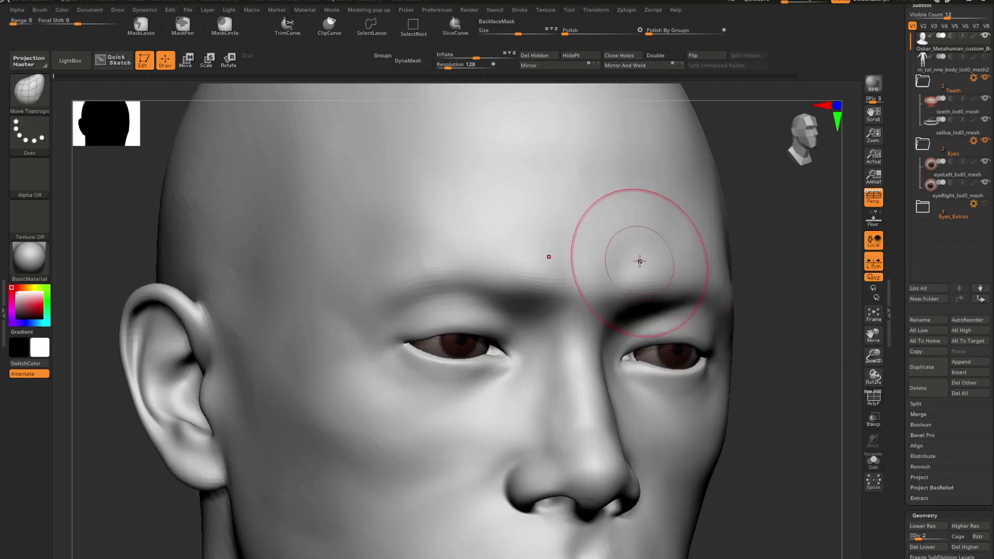
mouse_move(640, 261)
right_down()
mouse_move(630, 307)
mouse_move(598, 290)
mouse_move(637, 285)
mouse_move(625, 284)
right_up()
- Redefine the frown lines between the eyebrows with DamStandard and soften their upper ends
key(b)
key(d)
key(s)
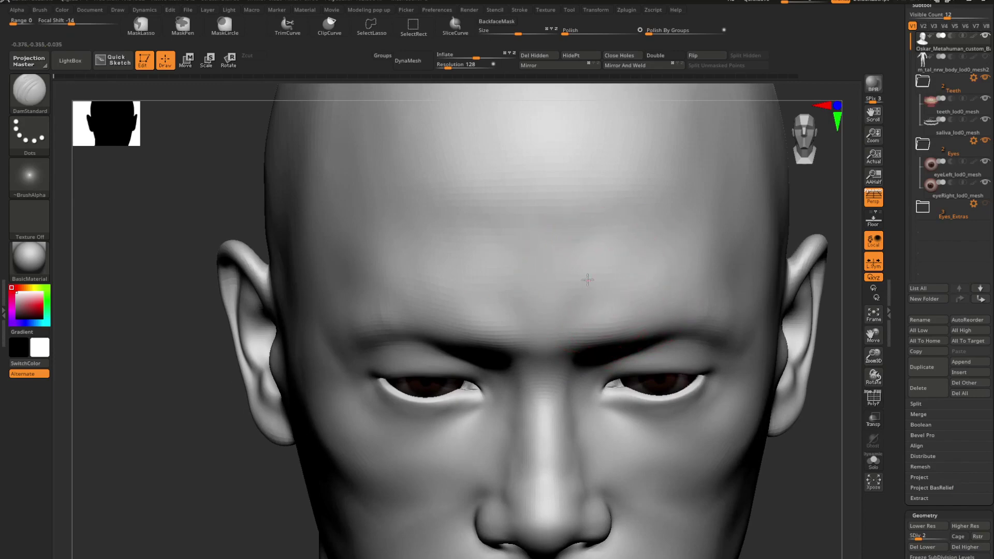
drag(588, 280, 563, 321)
right_drag(570, 314, 572, 351)
key(shift)
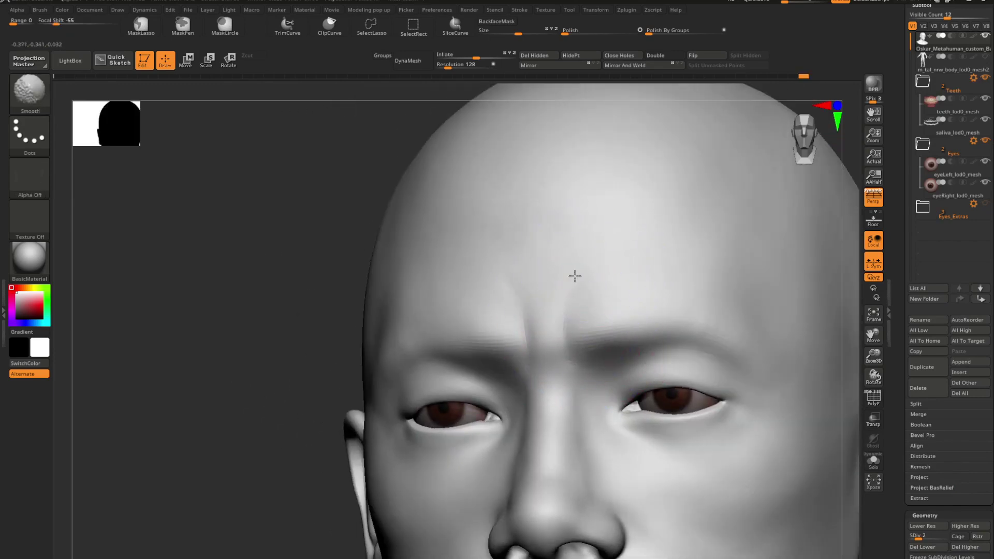
shift+drag(583, 283, 583, 290)
- Render a BPR preview of the whole bust from the front
ctrl+right_drag(592, 331, 595, 313)
mouse_move(596, 313)
right_down()
mouse_move(581, 315)
mouse_move(592, 333)
mouse_move(594, 325)
mouse_move(541, 297)
mouse_move(576, 309)
mouse_move(525, 310)
mouse_move(571, 296)
right_up()
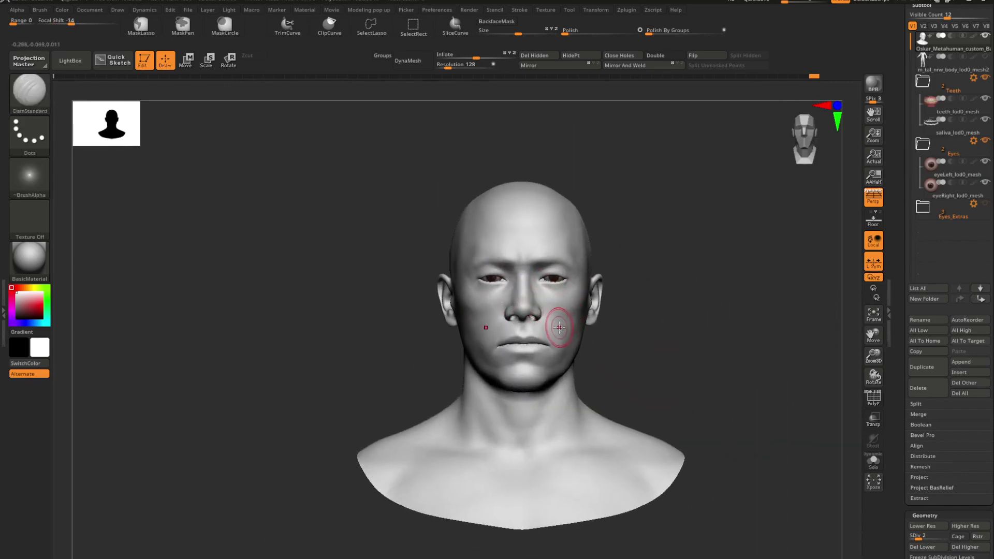
key(shift+r)
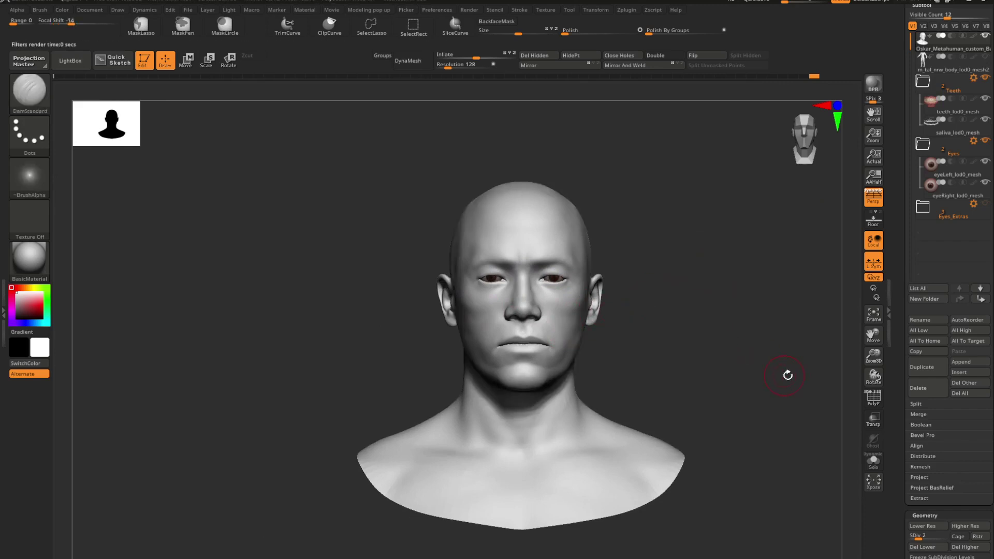
- Reshape the upper lip contour on both sides of the cupid's bow with the Move Topological brush
ctrl+right_drag(553, 377, 678, 519)
alt+right_drag(483, 318, 552, 381)
key(b)
key(m)
key(t)
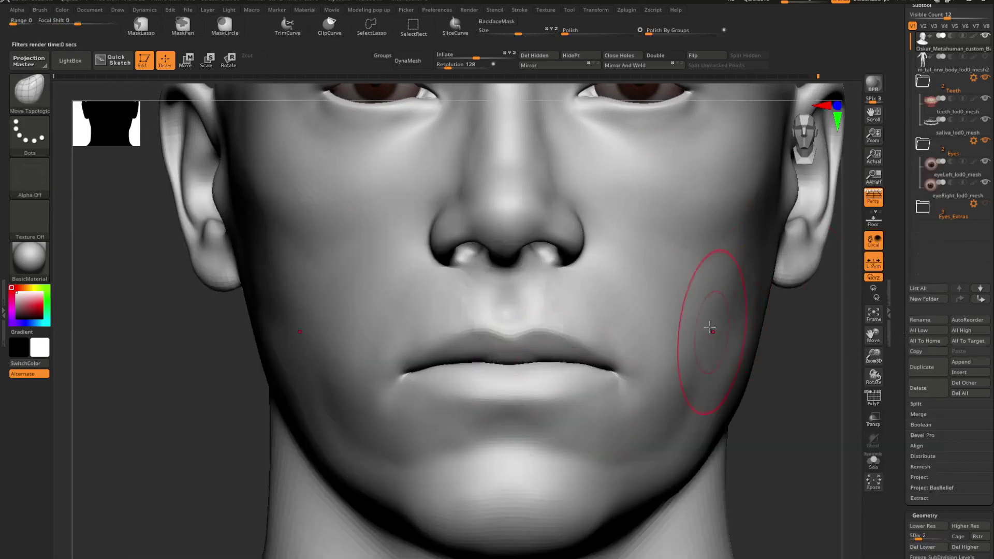
key(space)
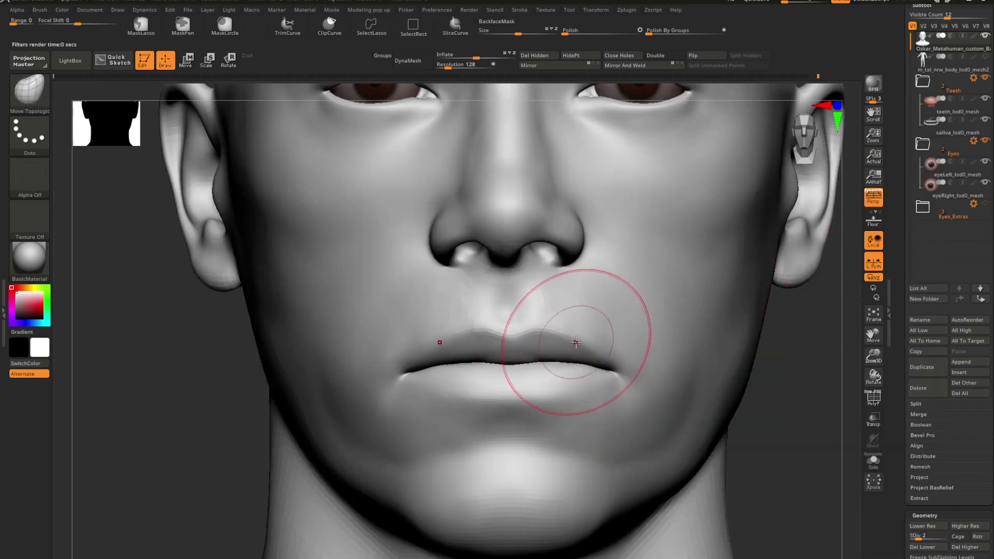
drag(576, 346, 553, 361)
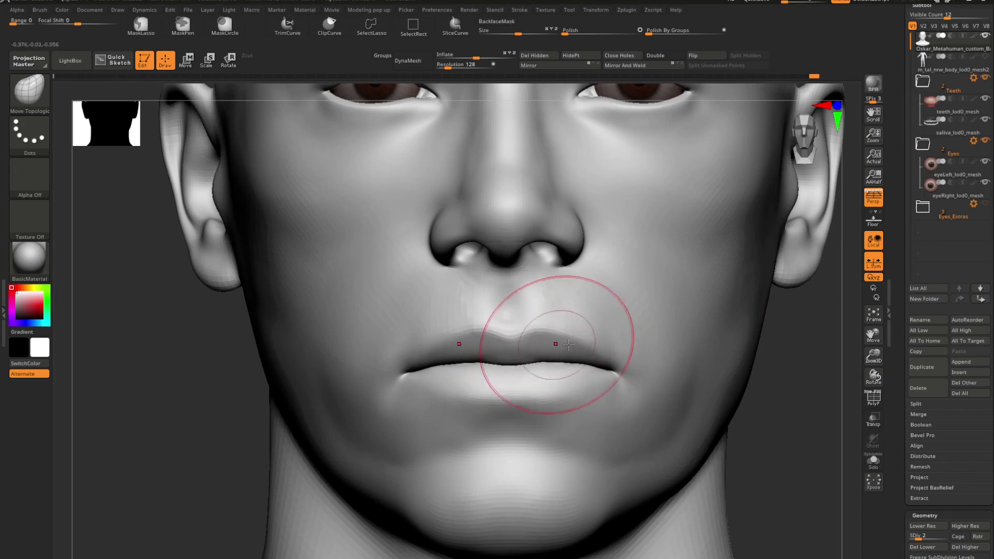
- Add volume to the lips with the Standard brush and smooth the surface toward the mouth corner
key(b)
key(s)
key(t)
key(space)
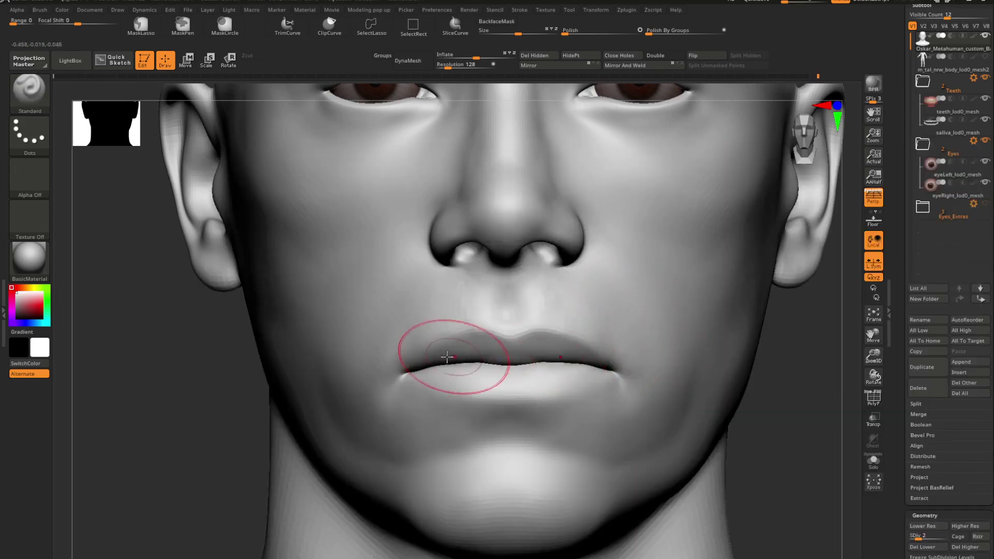
right_drag(523, 361, 570, 363)
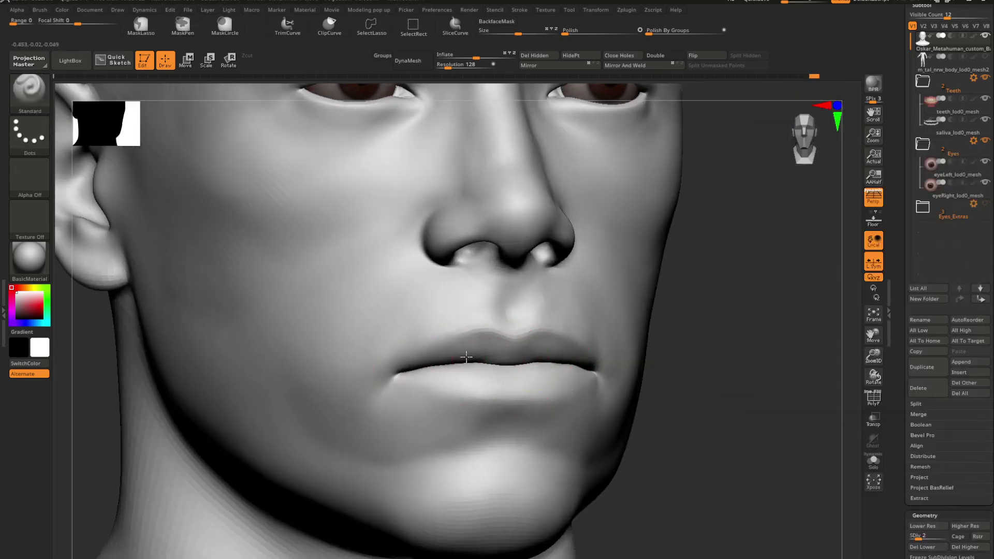
mouse_move(558, 351)
right_down()
mouse_move(528, 362)
mouse_move(520, 337)
mouse_move(543, 333)
right_up()
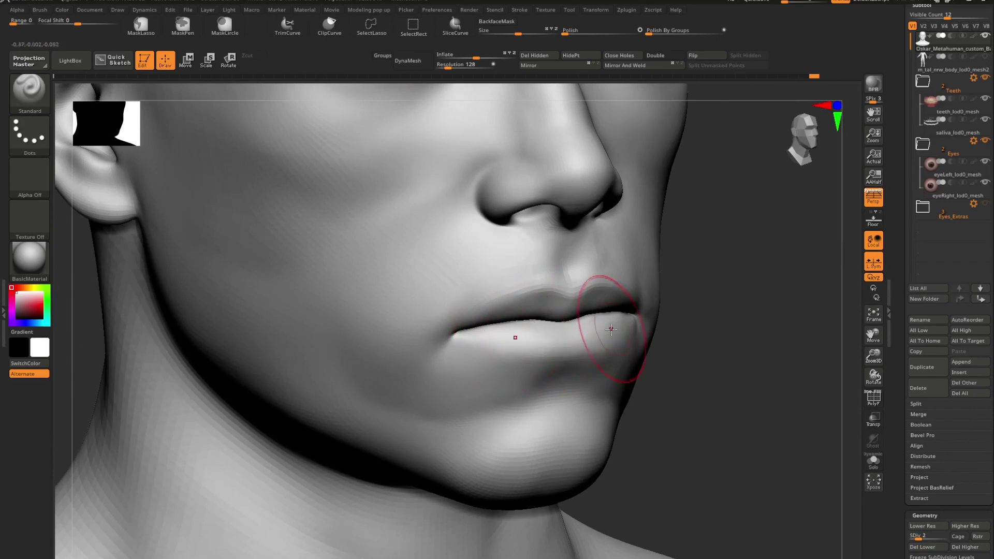
right_drag(640, 325, 597, 333)
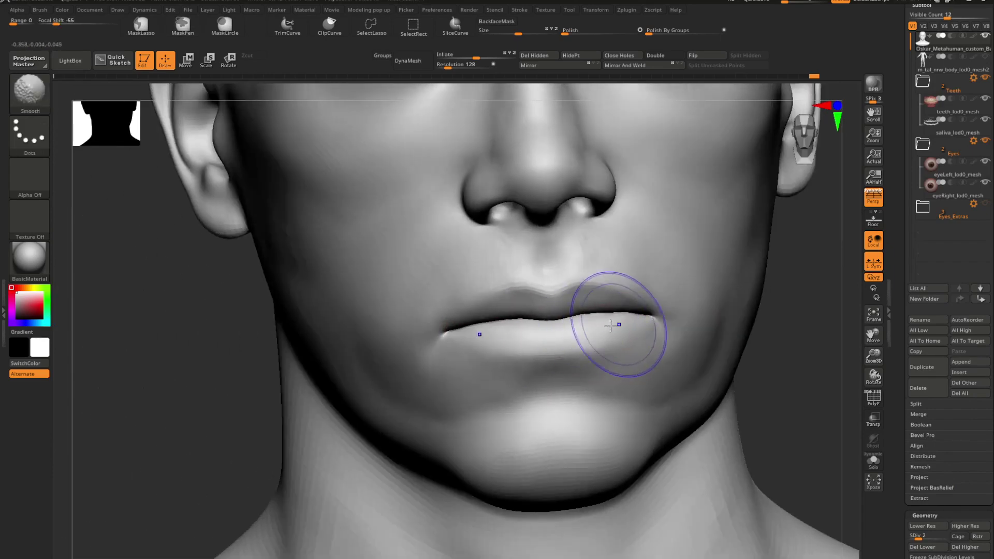
mouse_move(619, 324)
shift+mouse_down()
mouse_move(599, 313)
mouse_move(631, 311)
shift+mouse_up()
mouse_move(647, 305)
right_down()
mouse_move(608, 299)
mouse_move(626, 302)
mouse_move(635, 275)
right_up()
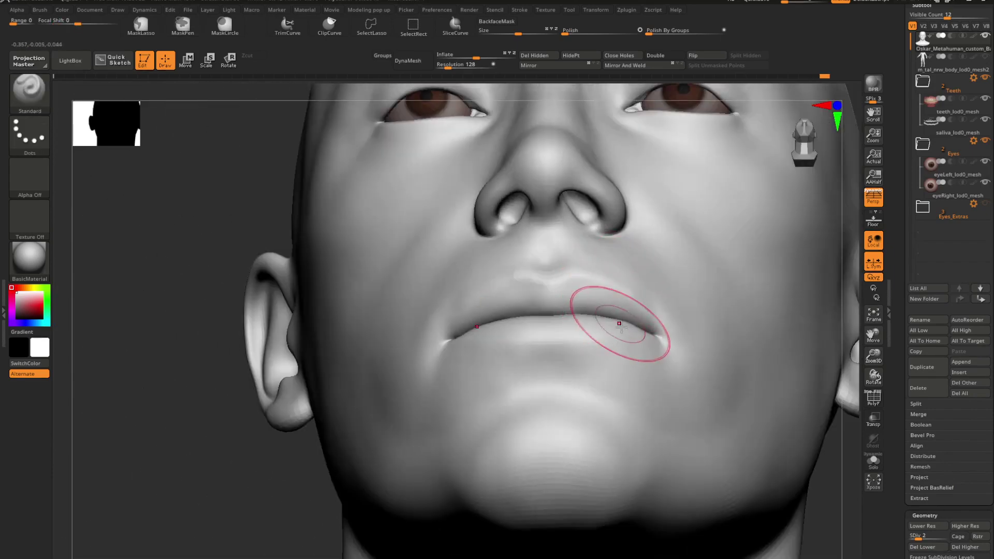
- Sculpt the transition from the nostril wing into the cheek with the Standard brush
ctrl+right_drag(619, 324, 691, 331)
ctrl+right_drag(621, 352, 595, 333)
key(space)
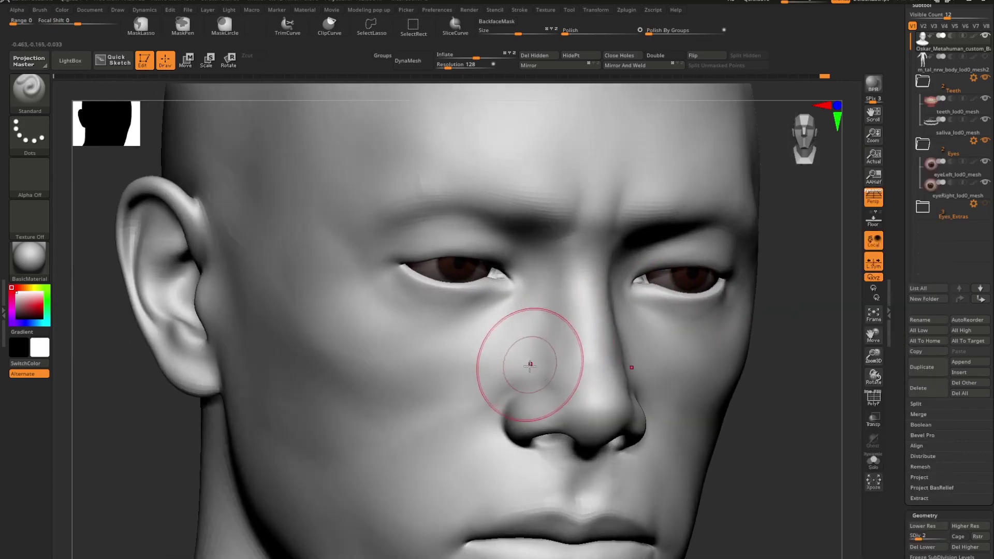
mouse_move(530, 364)
shift+right_down()
mouse_move(530, 385)
mouse_move(538, 330)
mouse_move(526, 333)
shift+right_up()
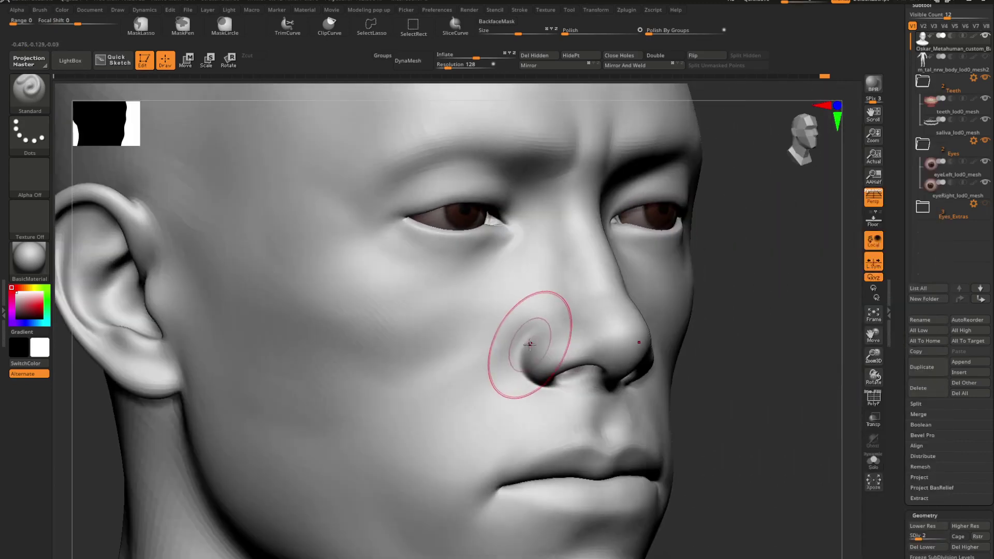
key(space)
drag(557, 336, 513, 344)
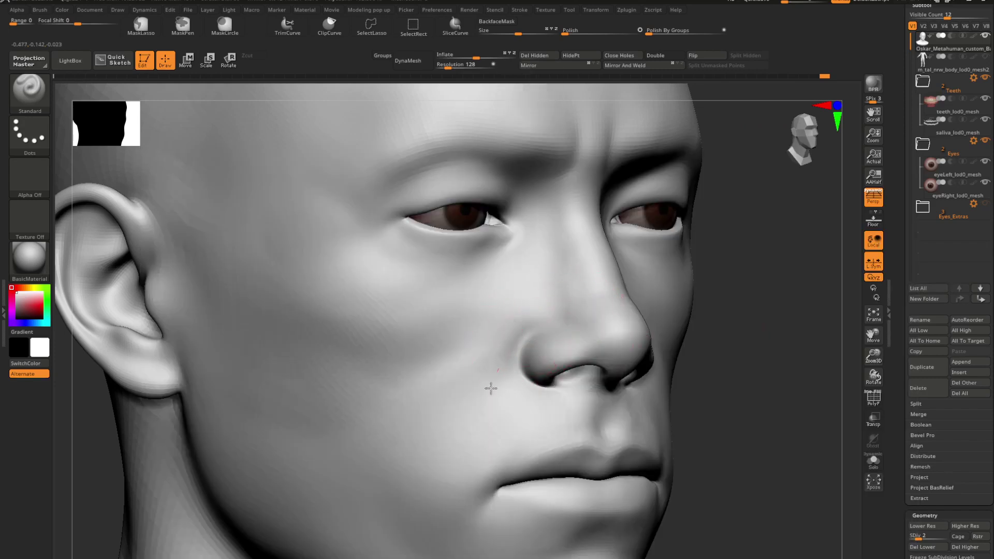
- Define the crease around the nostril wing with DamStandard and smooth its transition into the cheek
key(b)
key(d)
key(s)
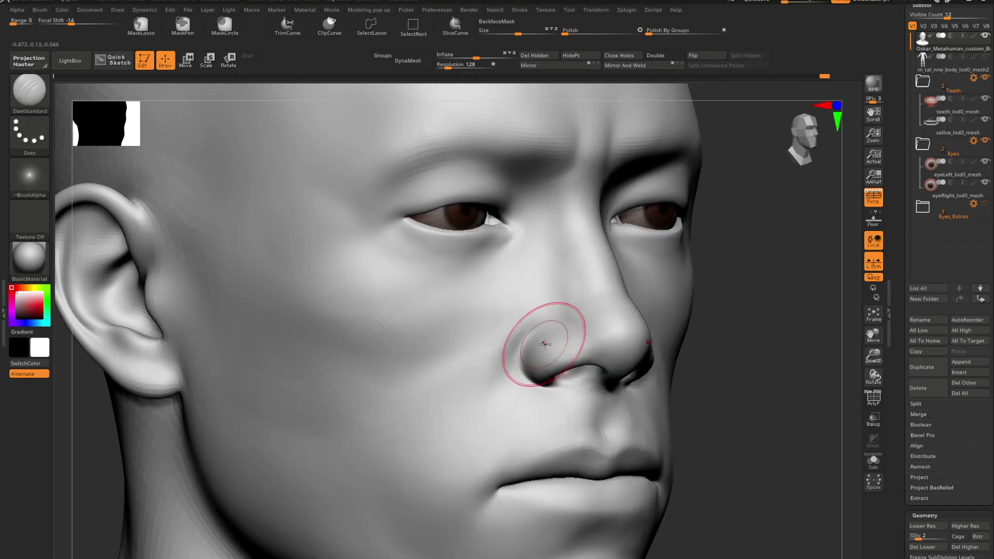
key(space)
mouse_move(547, 343)
mouse_down()
mouse_move(537, 328)
mouse_move(523, 350)
mouse_up()
key(shift)
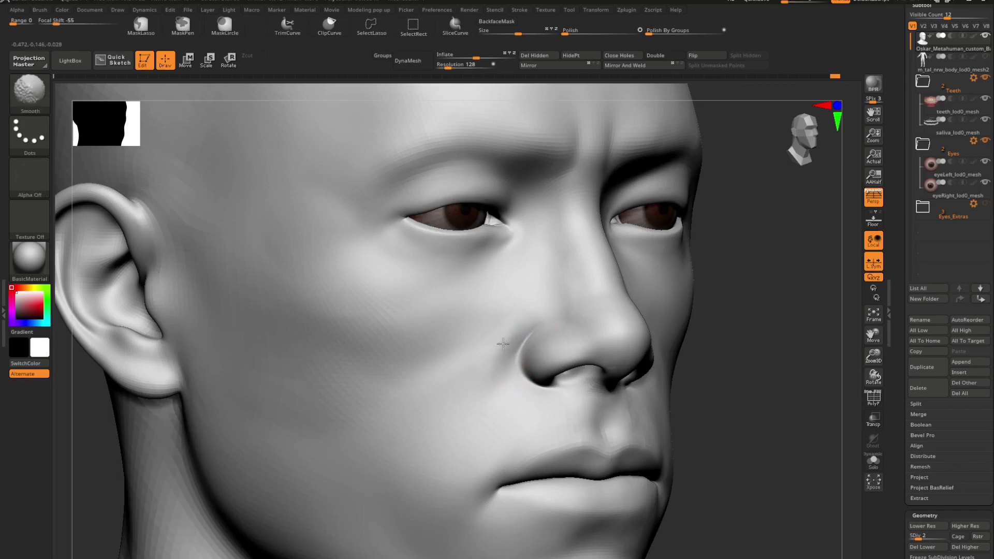
shift+drag(502, 343, 512, 358)
right_drag(528, 372, 481, 369)
ctrl+right_drag(554, 404, 557, 349)
mouse_move(671, 363)
alt+right_down()
mouse_move(610, 330)
mouse_move(583, 400)
alt+right_up()
key(space)
drag(612, 342, 616, 342)
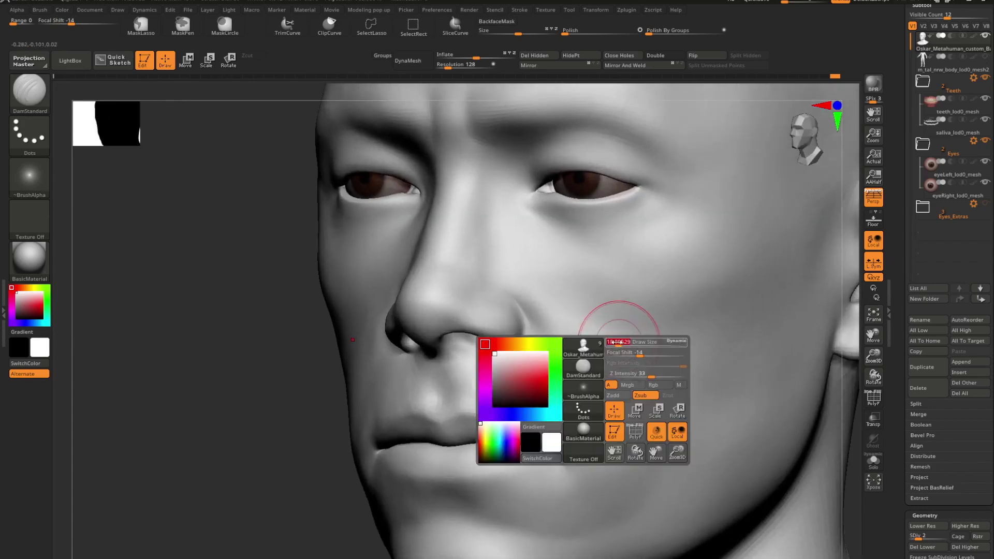
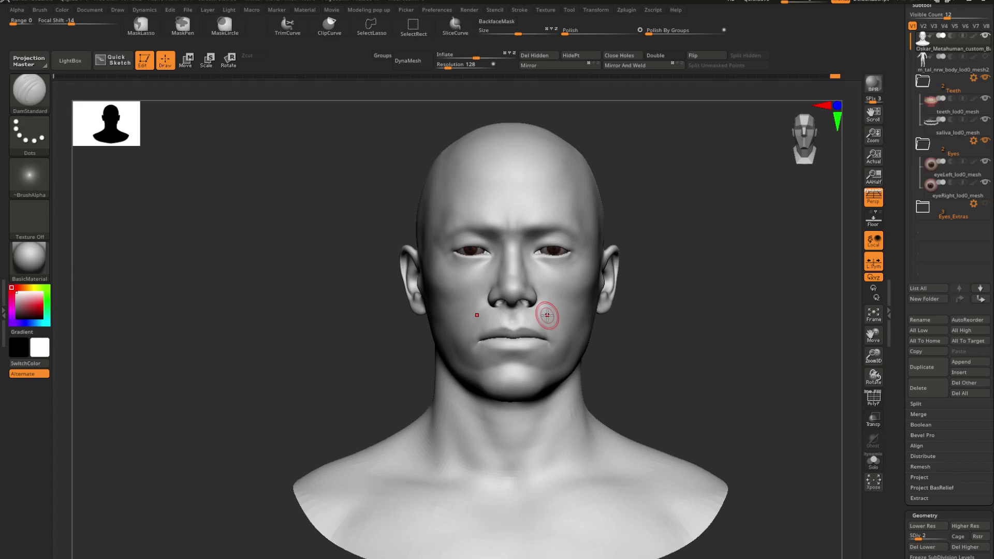
- Raise the head mesh to subdivision level 6 and try fine DamStandard lines on the cheek and near the lower eyelid
drag(716, 294, 579, 282)
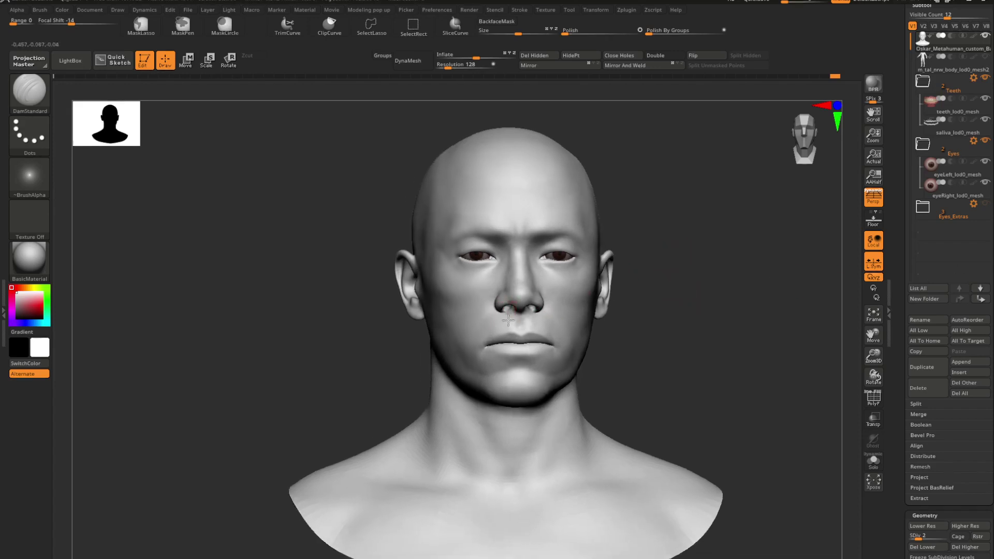
mouse_move(579, 282)
ctrl+right_down()
mouse_move(583, 330)
mouse_move(568, 311)
mouse_move(554, 321)
mouse_move(537, 300)
mouse_move(579, 290)
mouse_move(572, 298)
ctrl+right_up()
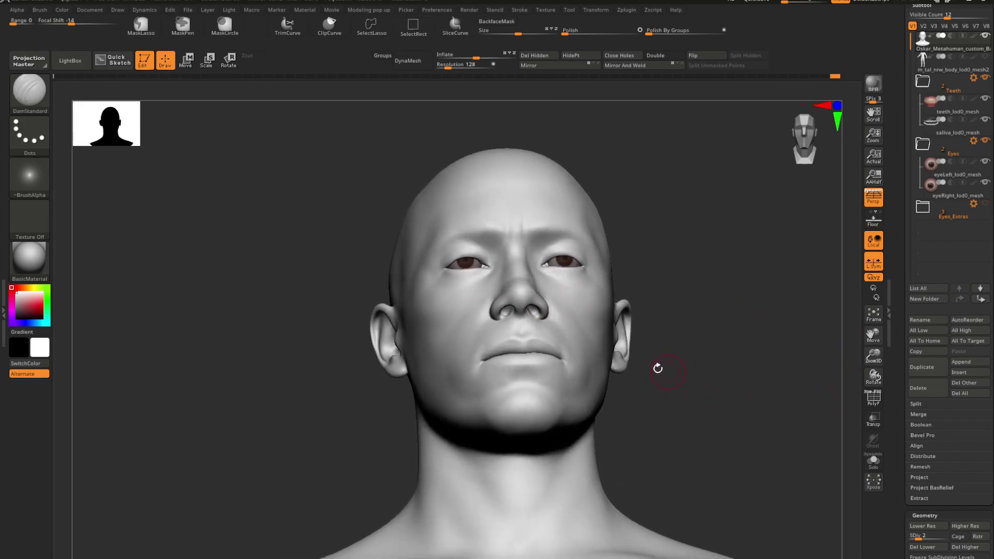
scroll(519, 241, down, 3)
right_drag(519, 241, 573, 321)
scroll(551, 296, up, 3)
scroll(551, 296, up, 5)
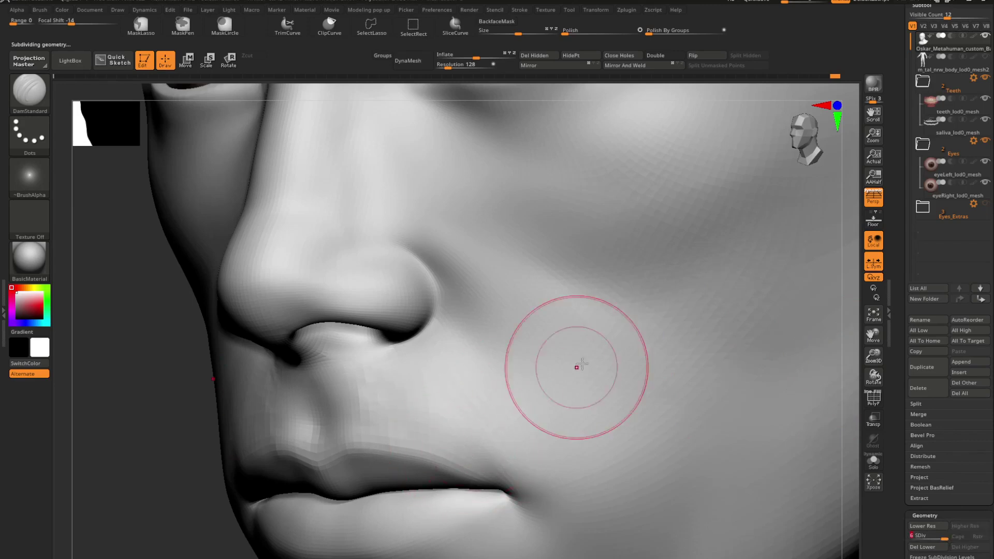
key(space)
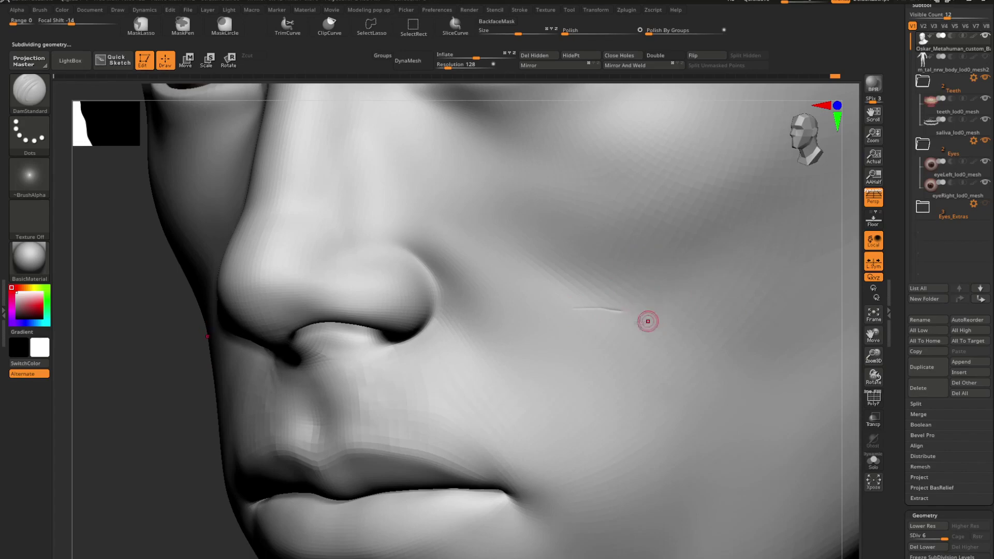
mouse_move(640, 322)
ctrl+right_down()
mouse_move(668, 339)
mouse_move(559, 280)
mouse_move(596, 295)
mouse_move(608, 288)
mouse_move(581, 291)
mouse_move(564, 279)
mouse_move(550, 288)
ctrl+right_up()
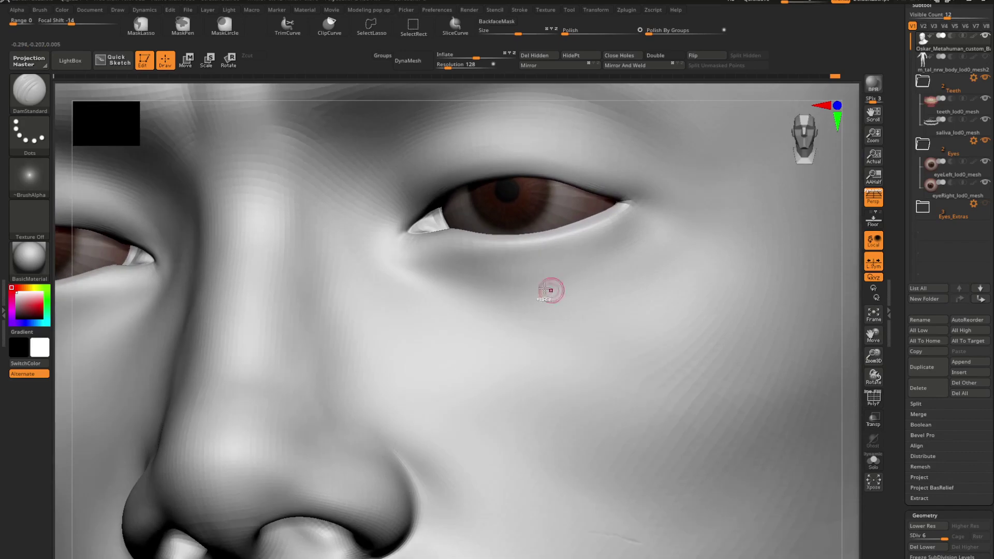
key(ctrl)
drag(604, 249, 642, 239)
mouse_move(618, 284)
right_down()
mouse_move(566, 304)
mouse_move(598, 326)
right_up()
key(ctrl)
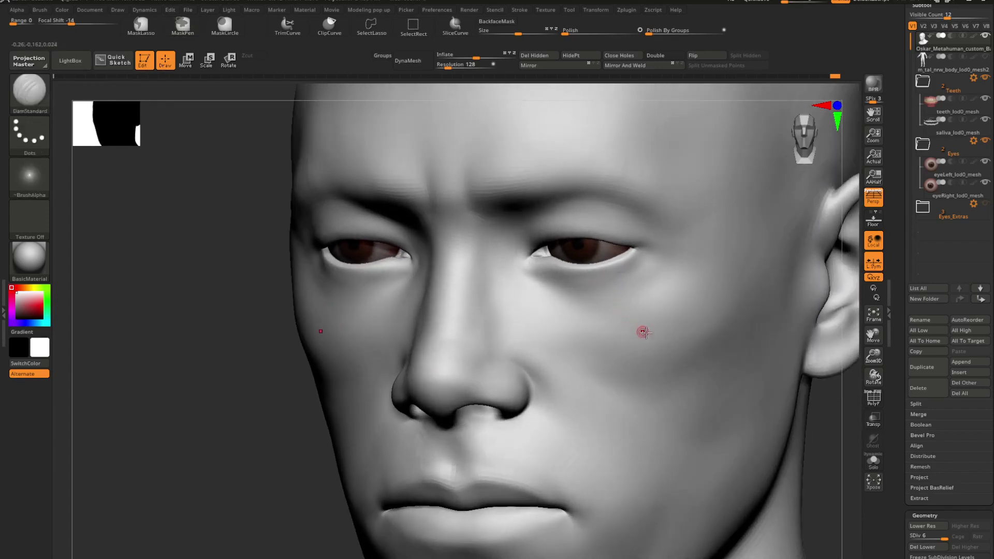
- Adjust the nose bridge profile with the Move Topological brush at subdivision level 2
click(917, 537)
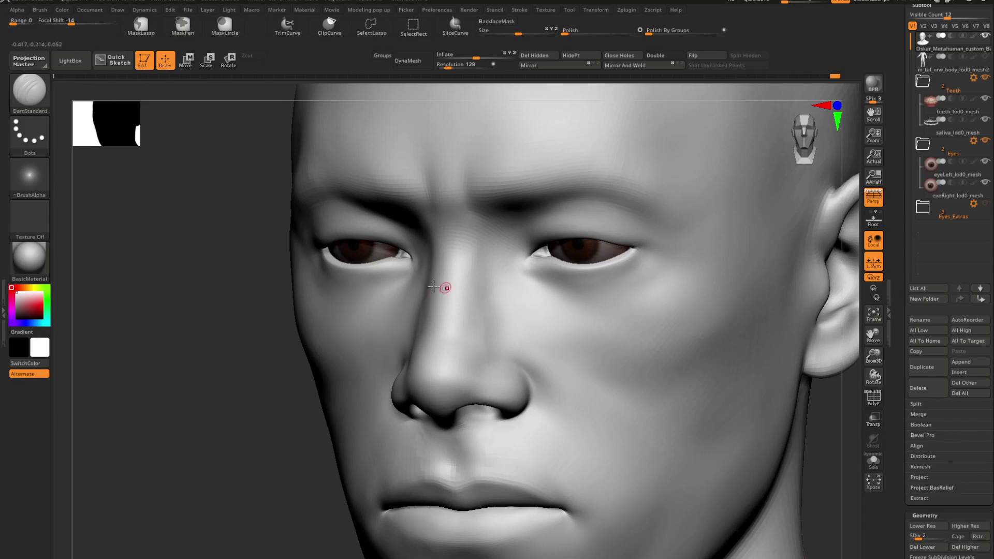
mouse_move(477, 319)
right_down()
mouse_move(532, 326)
mouse_move(522, 311)
mouse_move(548, 305)
mouse_move(507, 364)
mouse_move(547, 313)
mouse_move(634, 334)
right_up()
key(b)
key(m)
key(t)
mouse_move(650, 277)
right_down()
mouse_move(612, 295)
mouse_move(638, 285)
right_up()
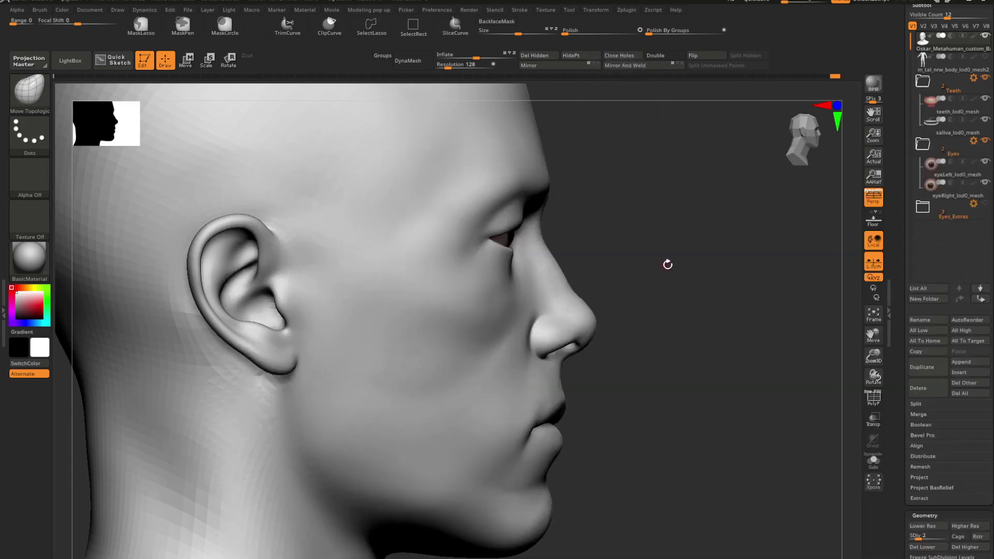
right_click(667, 264)
drag(679, 263, 685, 263)
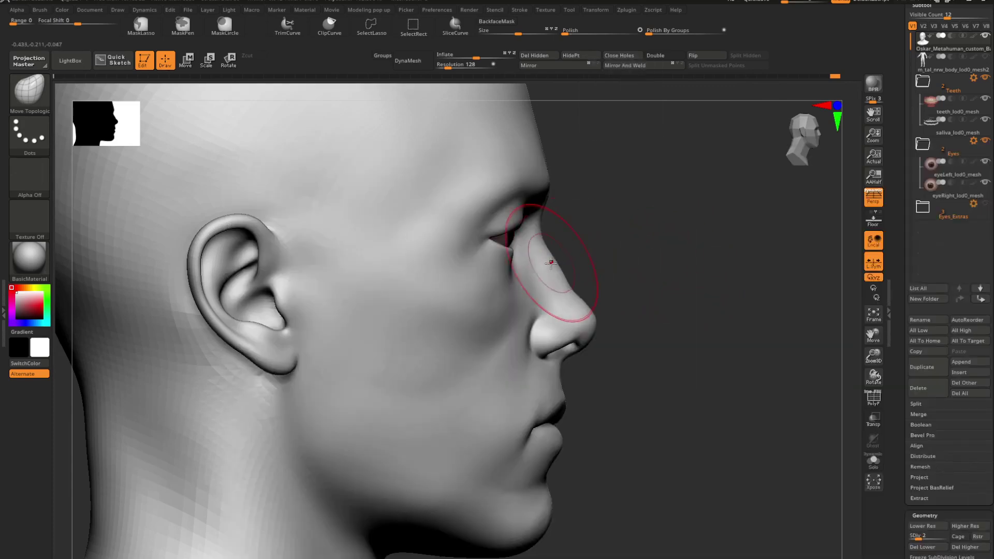
right_click(610, 264)
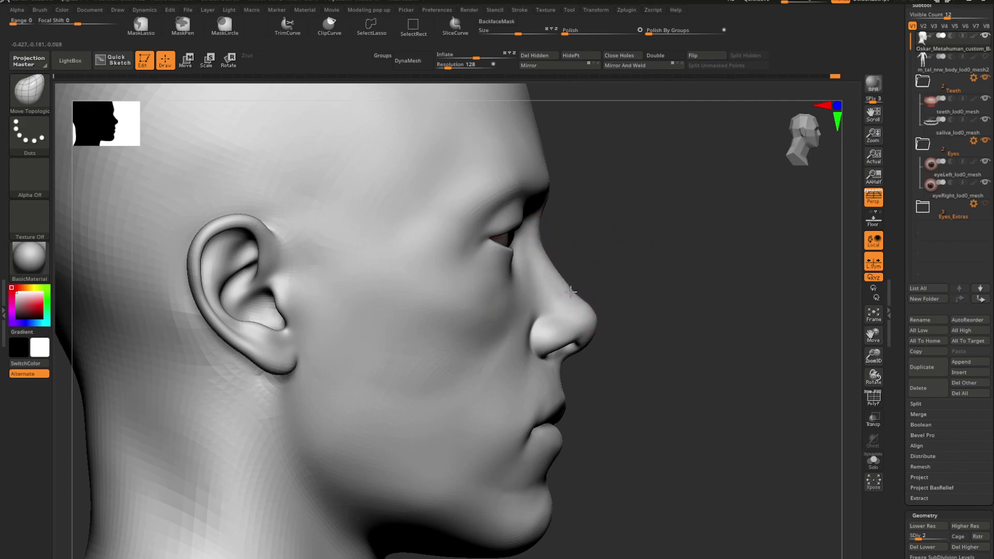
ctrl+right_drag(596, 308, 595, 274)
right_drag(595, 274, 479, 300)
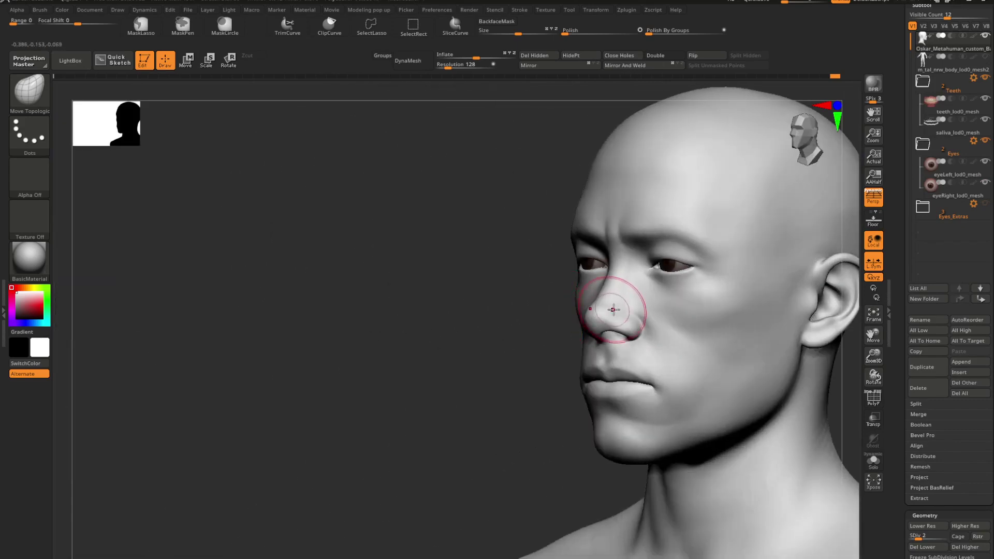
mouse_move(611, 308)
alt+right_down()
mouse_move(518, 305)
mouse_move(599, 288)
mouse_move(612, 305)
mouse_move(549, 309)
mouse_move(518, 282)
mouse_move(520, 301)
mouse_move(463, 329)
alt+right_up()
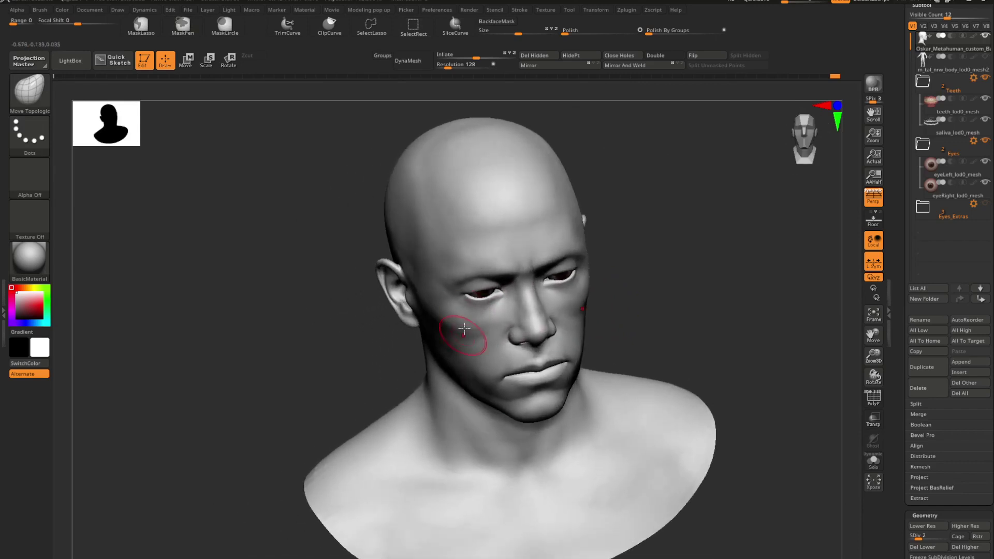
- Reshape the temples with the Move Topological brush and smooth the area beside the forehead
mouse_move(445, 278)
alt+right_down()
mouse_move(436, 304)
mouse_move(437, 290)
alt+right_up()
key(space)
drag(436, 291, 447, 292)
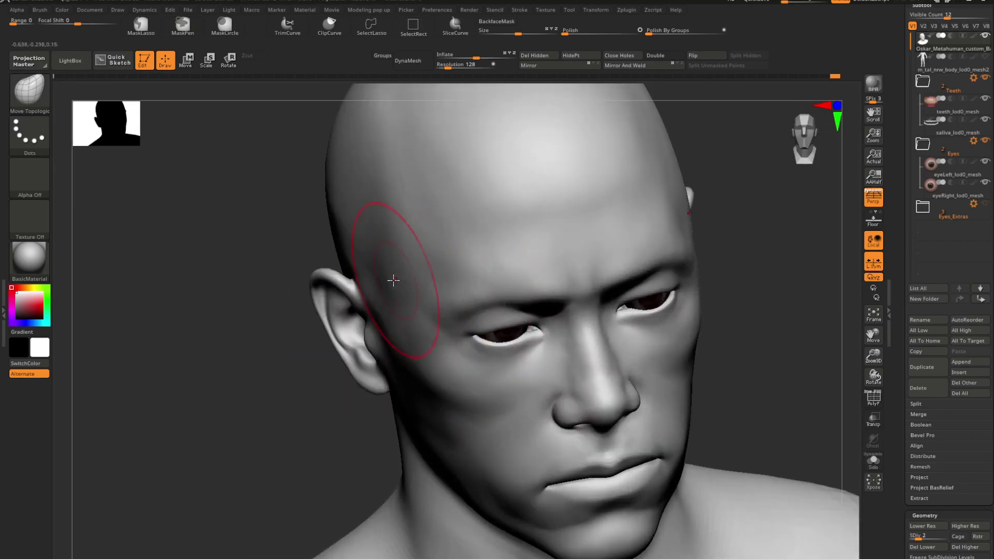
drag(392, 279, 394, 272)
key(space)
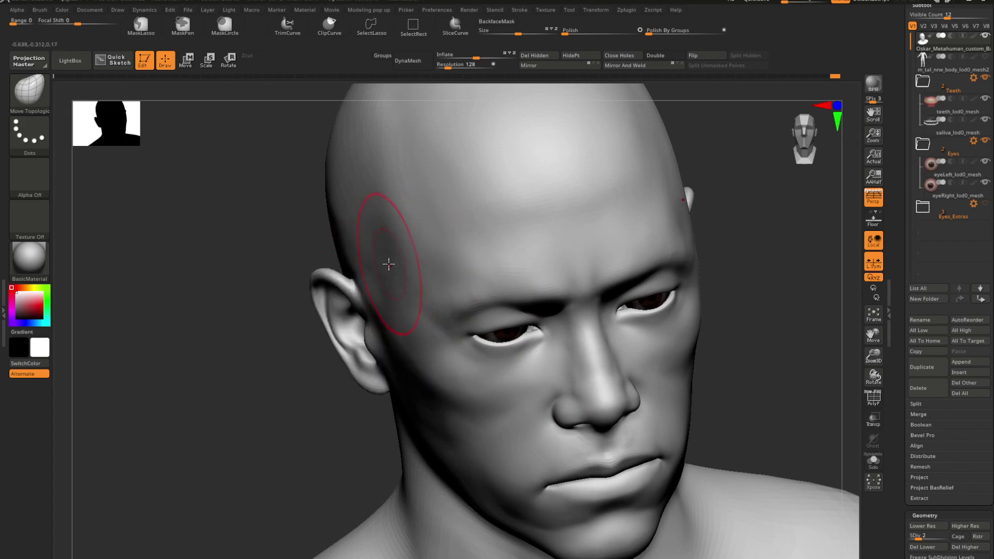
shift+right_drag(418, 283, 437, 268)
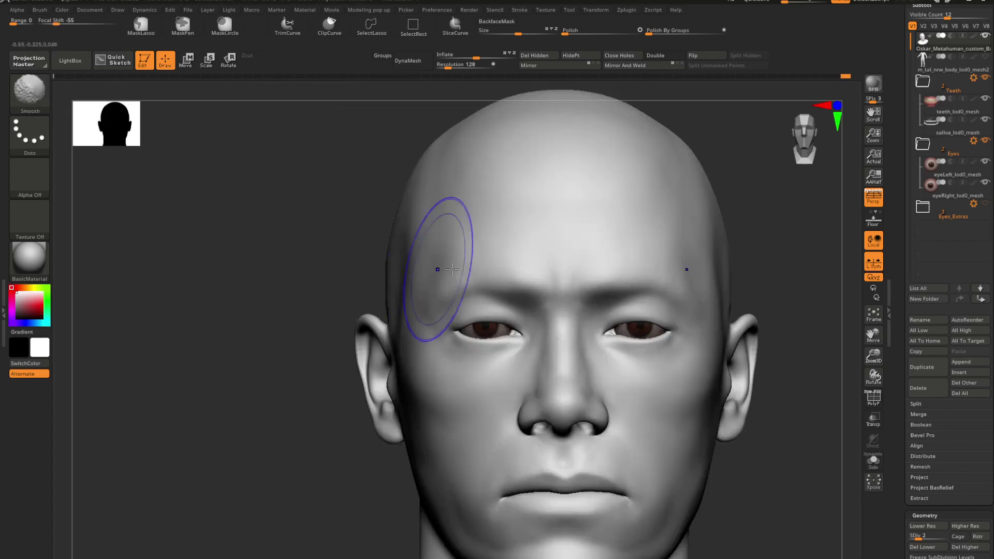
mouse_move(740, 290)
alt+right_down()
mouse_move(629, 285)
mouse_move(660, 280)
alt+right_up()
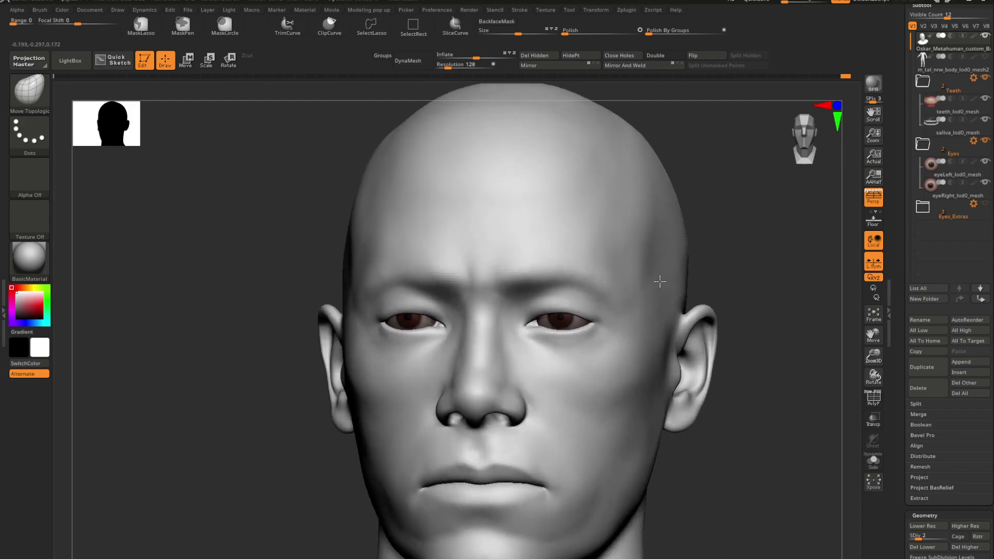
mouse_move(643, 230)
right_down()
mouse_move(673, 234)
mouse_move(681, 273)
mouse_move(661, 277)
mouse_move(643, 254)
right_up()
- Paint a mask strip along the hairline from in front of the ear to the upper forehead with MaskPen
key(shift)
mouse_move(602, 285)
alt+right_down()
mouse_move(559, 303)
mouse_move(477, 292)
mouse_move(507, 278)
alt+right_up()
right_click(508, 278)
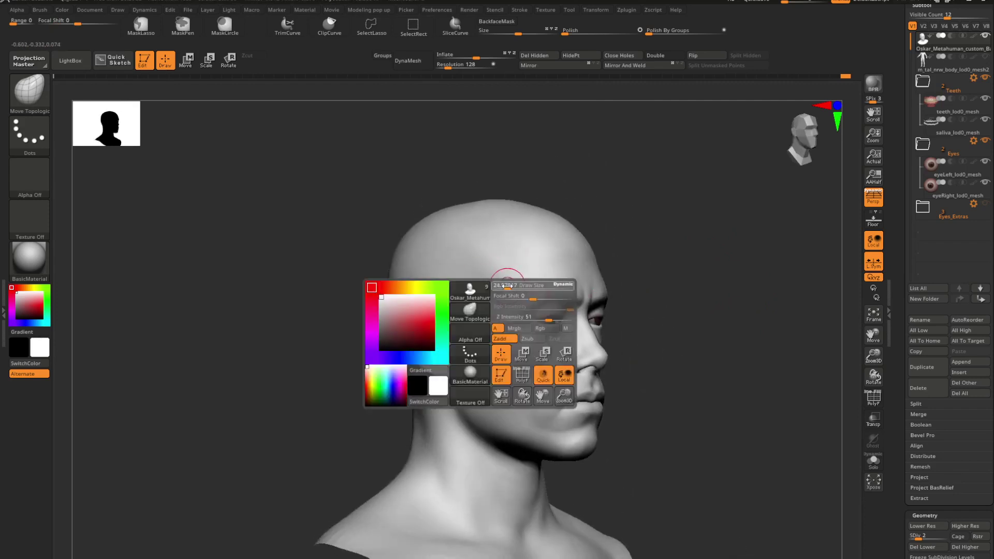
key(ctrl)
ctrl+drag(448, 284, 450, 279)
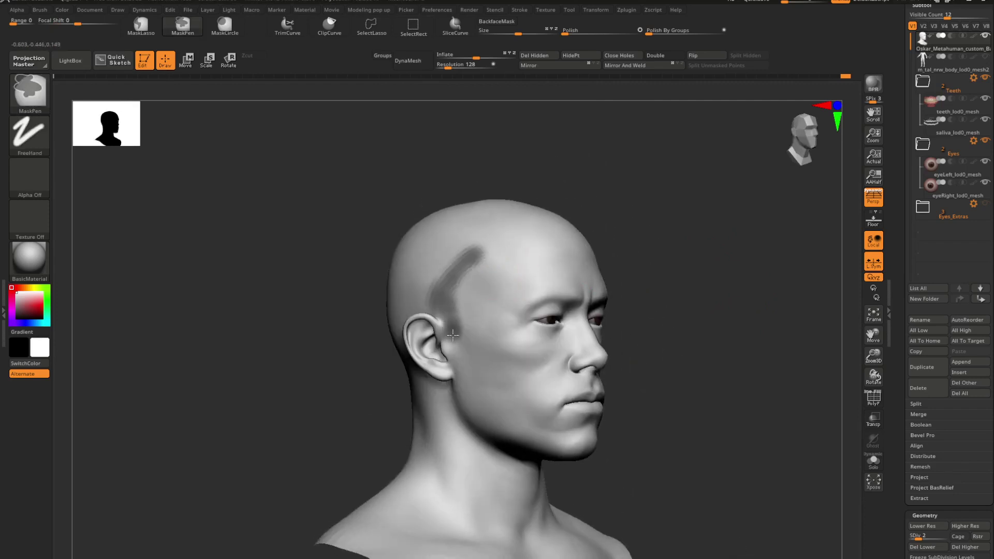
ctrl+drag(452, 336, 463, 346)
ctrl+drag(512, 234, 522, 241)
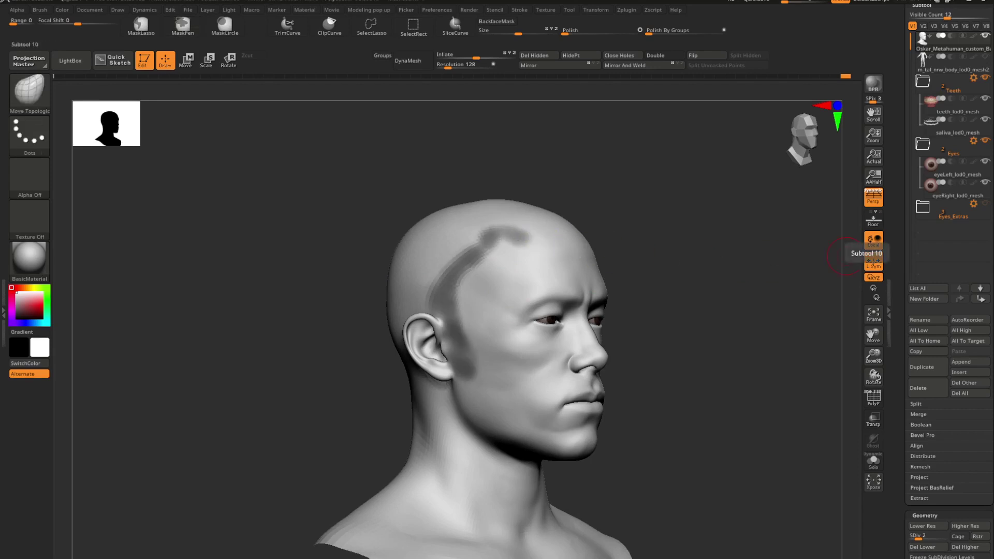
- Fill the mask over the side of the scalp above the temple and extend it across the upper forehead
right_drag(725, 238, 657, 238)
mouse_move(623, 274)
alt+right_down()
mouse_move(503, 308)
mouse_move(520, 314)
alt+right_up()
mouse_move(500, 242)
ctrl+mouse_down()
mouse_move(488, 268)
mouse_move(526, 290)
mouse_move(524, 251)
mouse_move(533, 366)
mouse_move(526, 359)
mouse_move(509, 385)
ctrl+mouse_up()
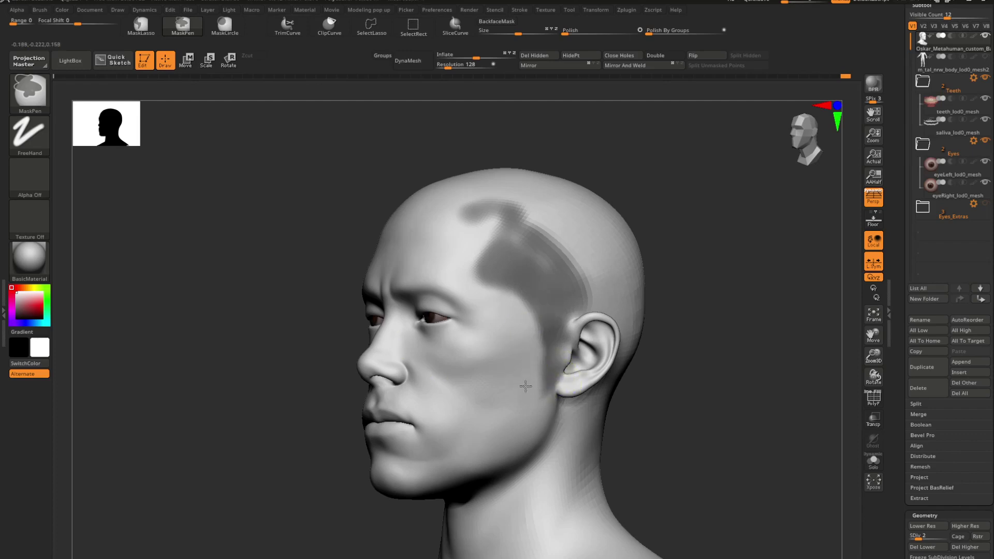
mouse_move(510, 341)
right_down()
mouse_move(469, 323)
mouse_move(488, 303)
mouse_move(468, 278)
mouse_move(481, 289)
right_up()
right_drag(482, 290, 550, 276)
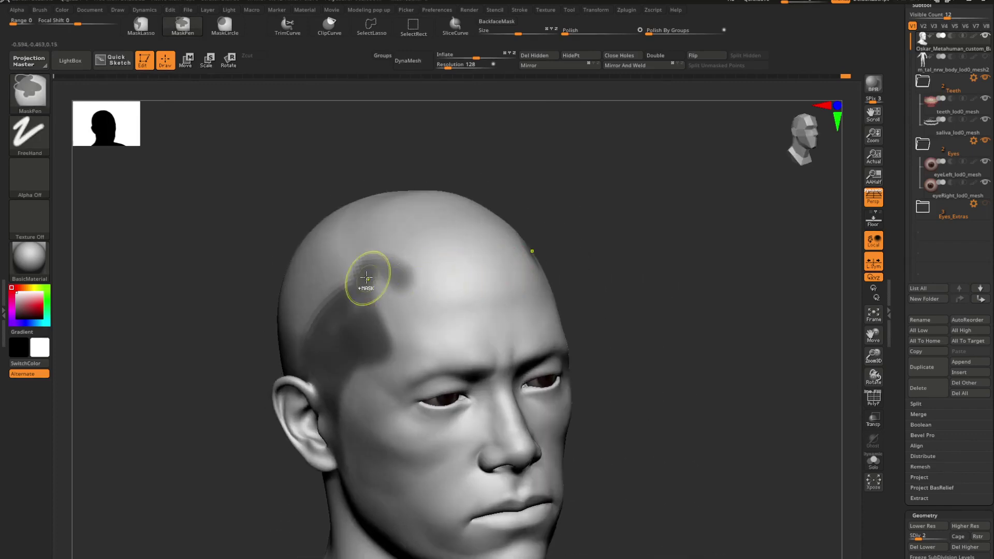
mouse_move(437, 278)
ctrl+mouse_down()
mouse_move(418, 273)
mouse_move(517, 249)
mouse_move(383, 259)
mouse_move(512, 238)
mouse_move(521, 268)
ctrl+mouse_up()
- Mask the crown and back of the head down to the nape with a larger MaskPen brush
right_drag(521, 267, 474, 311)
ctrl+right_drag(473, 310, 481, 269)
right_drag(652, 298, 508, 309)
key(space)
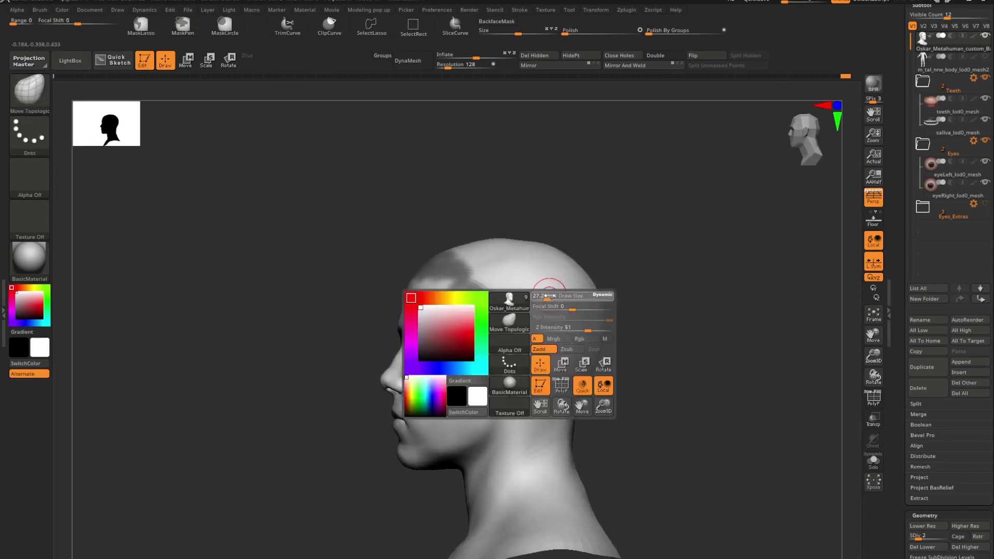
mouse_move(546, 283)
mouse_down()
mouse_move(559, 284)
mouse_move(454, 251)
mouse_move(549, 290)
mouse_move(517, 321)
mouse_move(527, 255)
mouse_move(579, 277)
mouse_up()
right_drag(610, 296, 554, 296)
mouse_move(585, 272)
ctrl+mouse_down()
mouse_move(599, 299)
mouse_move(595, 324)
mouse_move(521, 312)
mouse_move(560, 346)
mouse_move(616, 352)
mouse_move(572, 386)
mouse_move(600, 393)
mouse_move(535, 415)
ctrl+mouse_up()
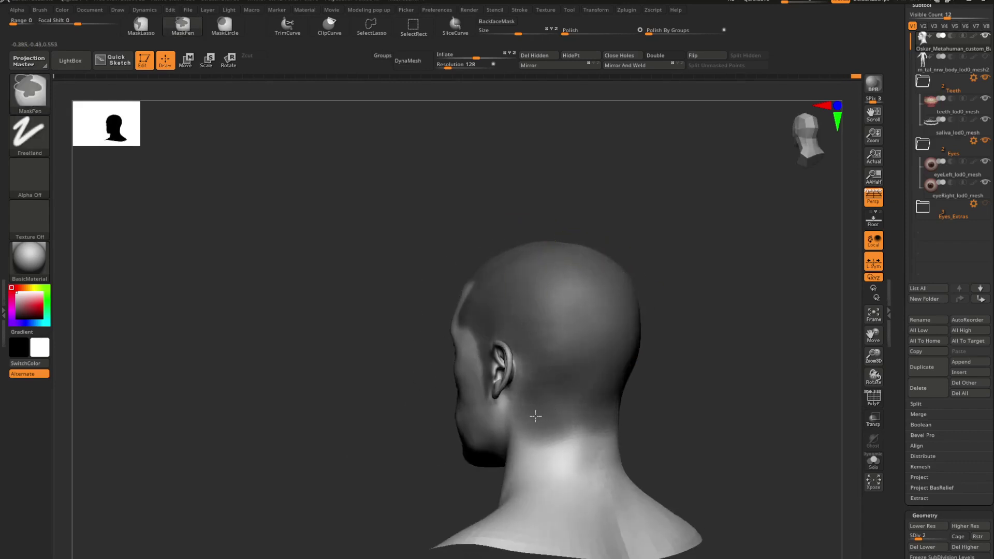
- Mask the area behind the ear with MaskPen and erase the mask overspill across the side of the neck
mouse_move(616, 399)
right_down()
mouse_move(599, 410)
mouse_move(601, 366)
mouse_move(614, 384)
right_up()
key(space)
drag(614, 388, 602, 387)
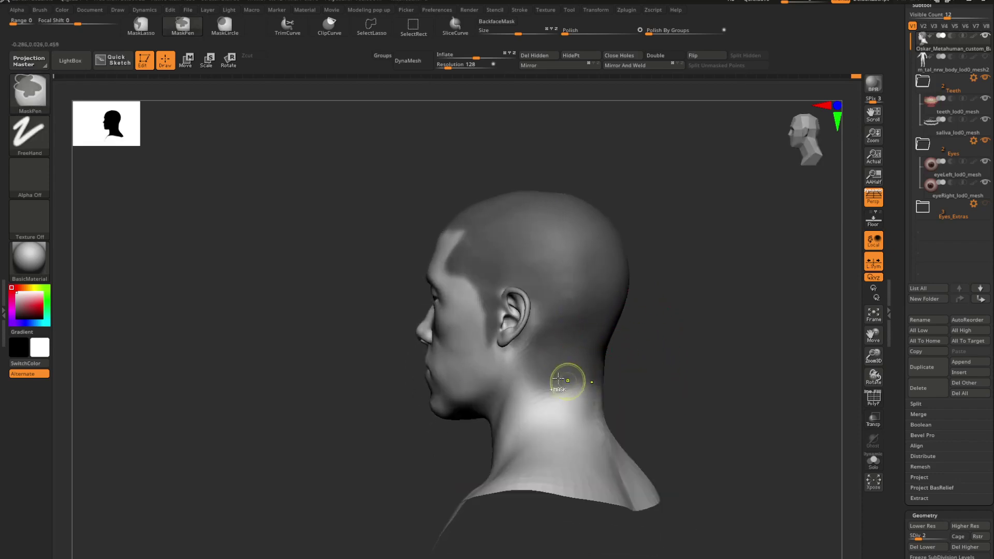
ctrl+drag(530, 349, 522, 378)
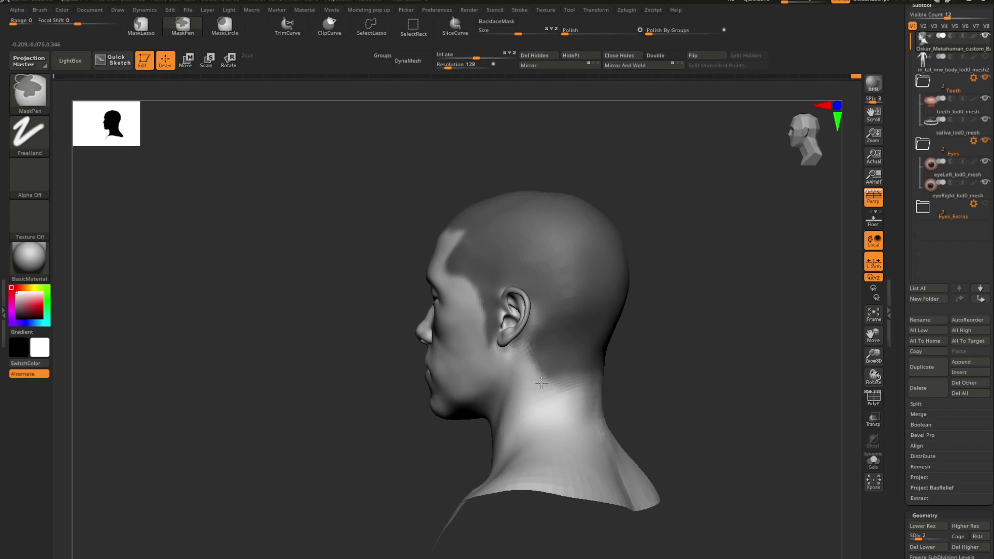
ctrl+alt+drag(541, 383, 623, 379)
- Fill in the mask edge between the back of the ear and the nape to define the rear hairline
right_drag(524, 384, 583, 375)
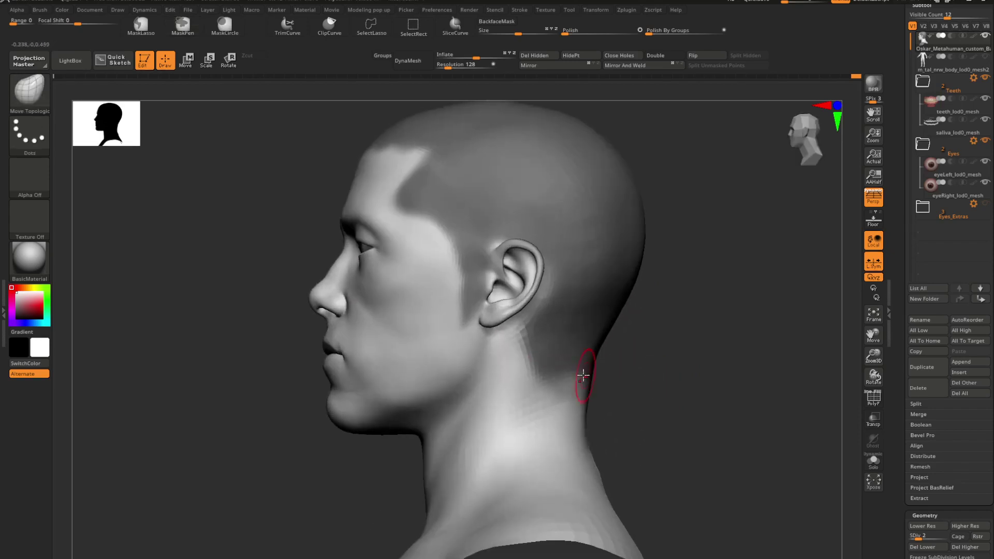
mouse_move(550, 355)
ctrl+mouse_down()
mouse_move(528, 357)
mouse_move(532, 337)
mouse_move(546, 364)
ctrl+mouse_up()
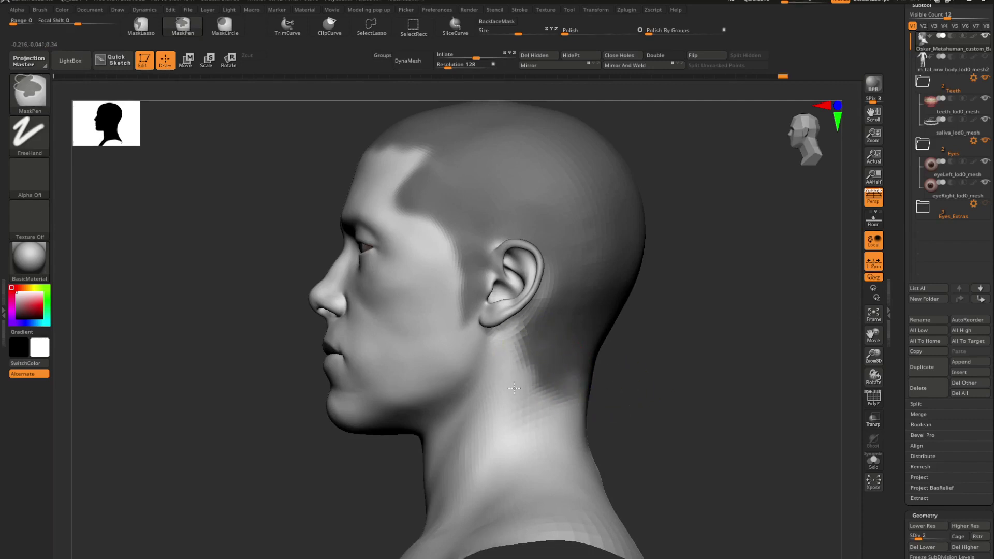
ctrl+drag(545, 346, 543, 362)
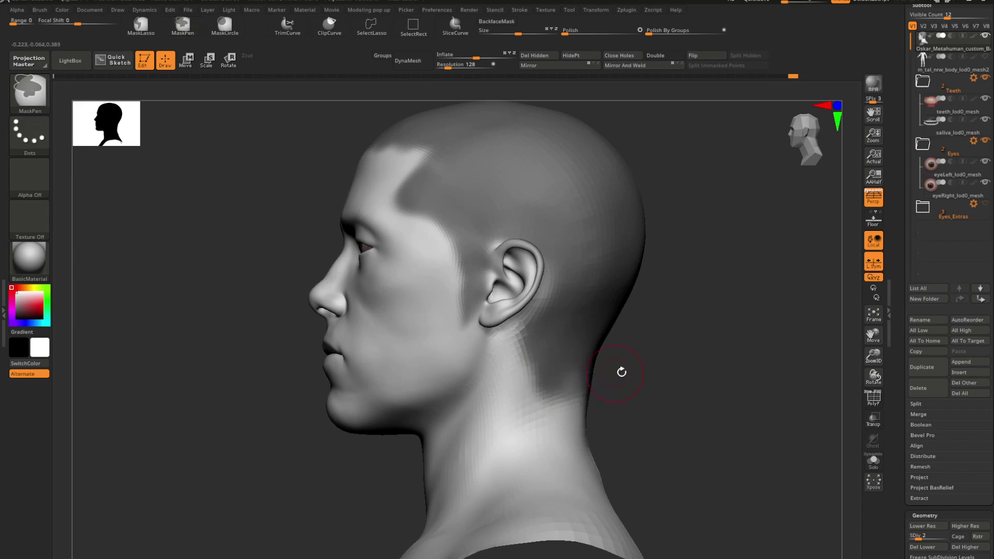
ctrl+right_drag(621, 373, 638, 365)
mouse_move(637, 365)
right_down()
mouse_move(545, 368)
mouse_move(506, 338)
mouse_move(437, 340)
mouse_move(473, 333)
mouse_move(498, 297)
right_up()
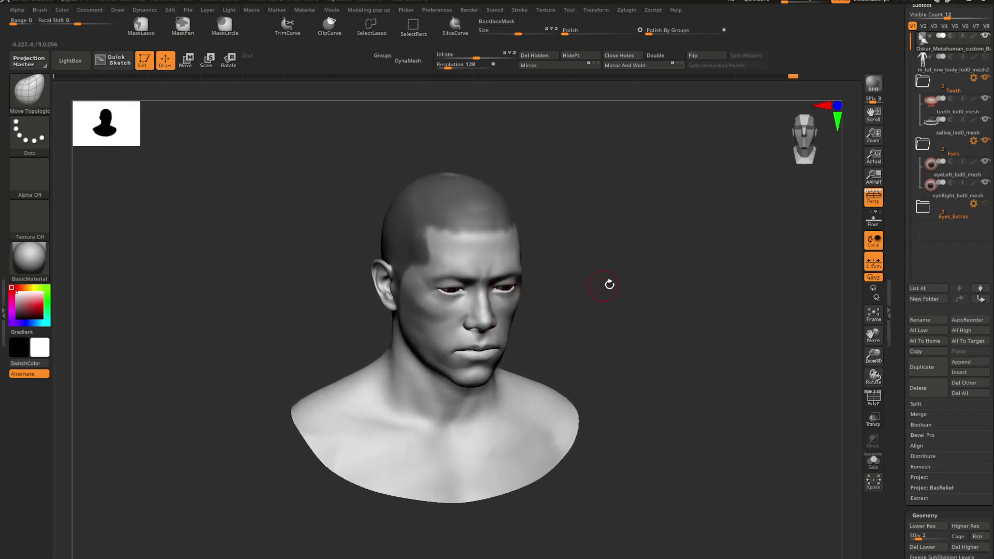
- Try to reshape the brow above the eye with the Move Topological brush
mouse_move(602, 293)
right_down()
mouse_move(573, 252)
mouse_move(525, 284)
mouse_move(490, 328)
mouse_move(482, 312)
right_up()
key(b)
key(m)
key(t)
key(s)
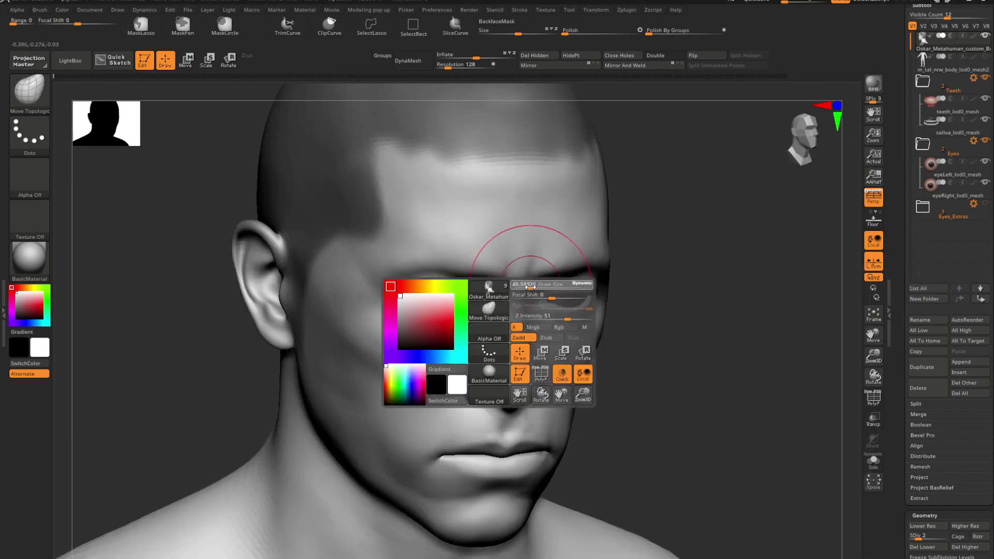
drag(530, 287, 534, 287)
right_drag(443, 268, 464, 279)
alt+right_drag(577, 311, 537, 291)
mouse_move(536, 291)
right_down()
mouse_move(520, 290)
mouse_move(599, 329)
mouse_move(520, 259)
right_up()
key(s)
drag(520, 258, 512, 258)
mouse_move(512, 257)
right_down()
mouse_move(464, 250)
mouse_move(479, 218)
mouse_move(490, 235)
mouse_move(474, 218)
right_up()
mouse_move(474, 217)
right_down()
mouse_move(497, 272)
mouse_move(559, 270)
mouse_move(598, 287)
mouse_move(522, 298)
right_up()
mouse_move(523, 298)
right_down()
mouse_move(563, 275)
mouse_move(541, 239)
mouse_move(572, 262)
mouse_move(550, 238)
right_up()
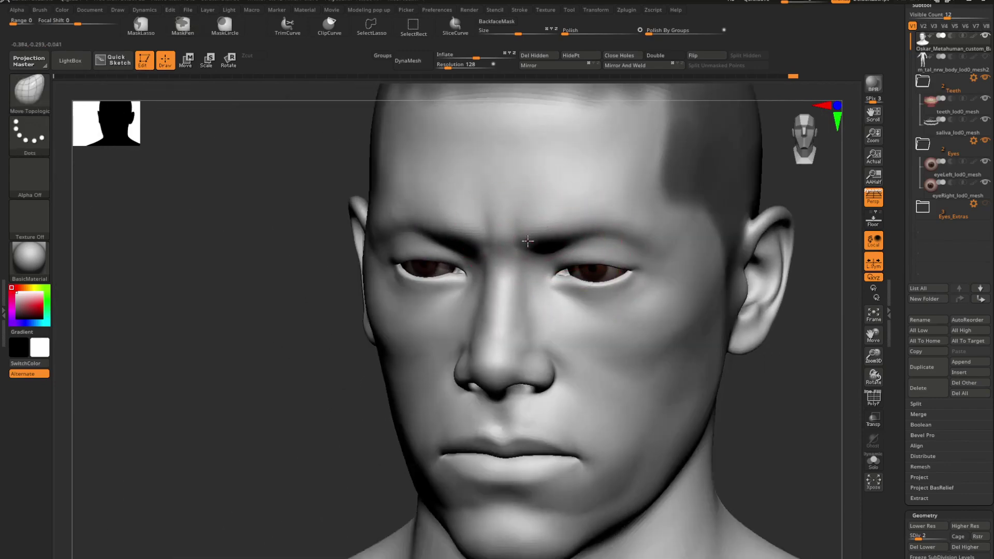
mouse_move(593, 215)
mouse_down()
mouse_move(594, 223)
mouse_move(570, 227)
mouse_up()
key(ctrl+z)
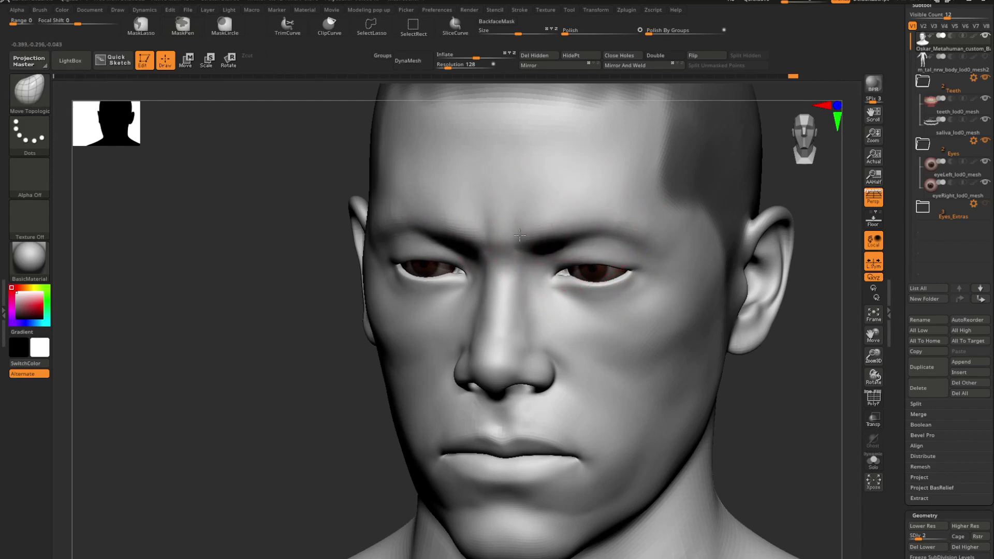
- Examine the masked head's proportions and hairline from front, three-quarter and profile views
mouse_move(553, 239)
right_down()
mouse_move(588, 243)
mouse_move(585, 222)
mouse_move(523, 233)
mouse_move(472, 257)
mouse_move(507, 269)
right_up()
mouse_move(510, 303)
alt+right_down()
mouse_move(545, 276)
mouse_move(561, 311)
mouse_move(547, 349)
alt+right_up()
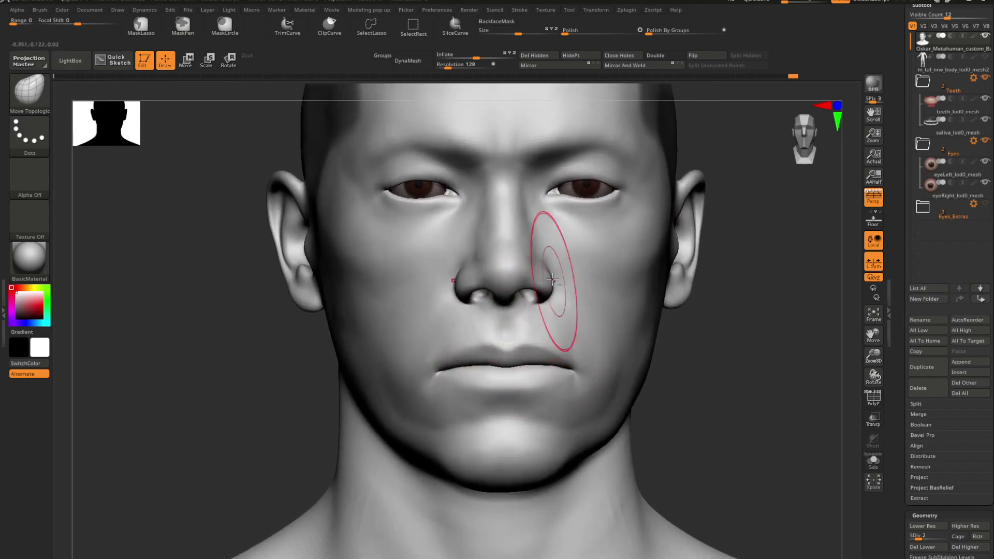
mouse_move(544, 207)
alt+right_down()
mouse_move(544, 314)
mouse_move(592, 306)
alt+right_up()
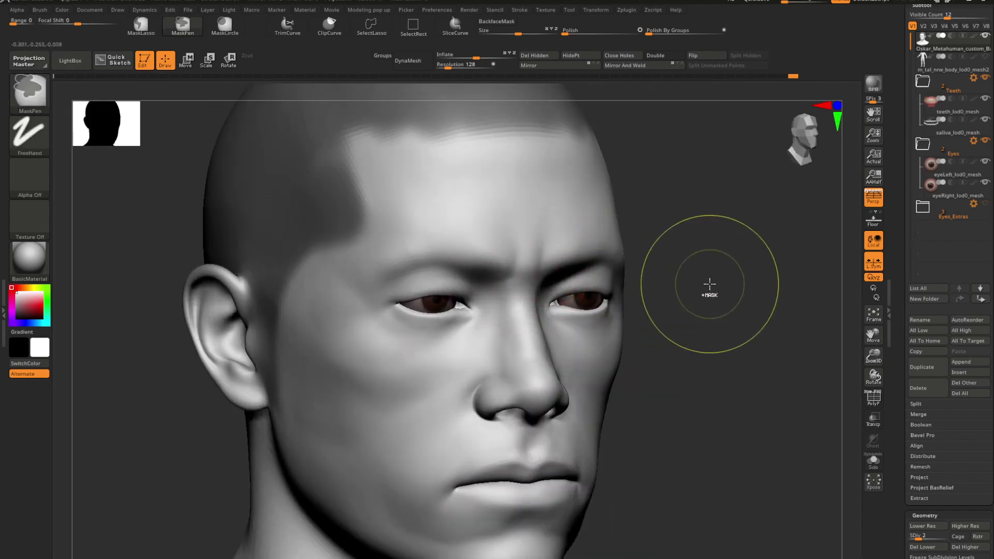
ctrl+right_drag(523, 310, 515, 266)
shift+right_drag(685, 276, 675, 273)
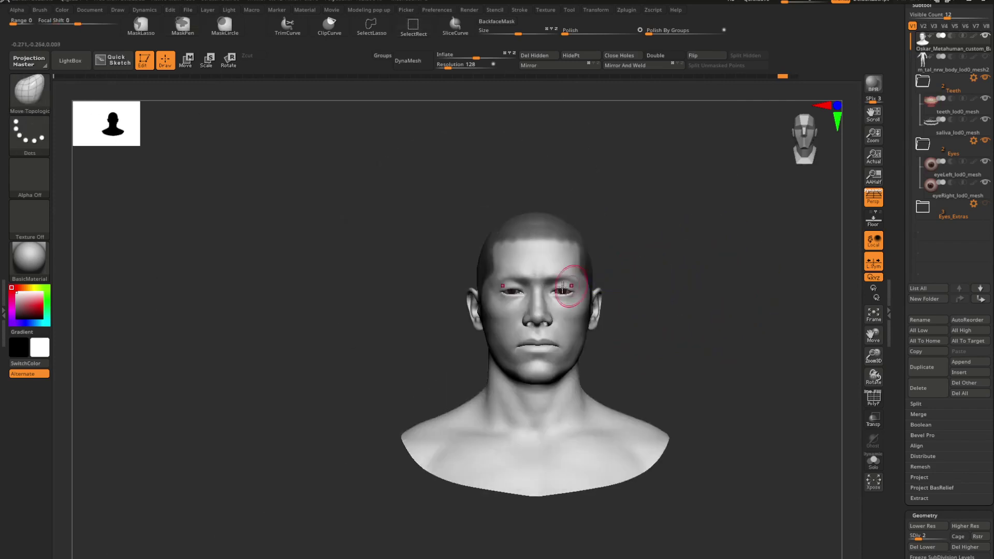
shift+right_drag(573, 281, 603, 288)
key(ctrl+shift)
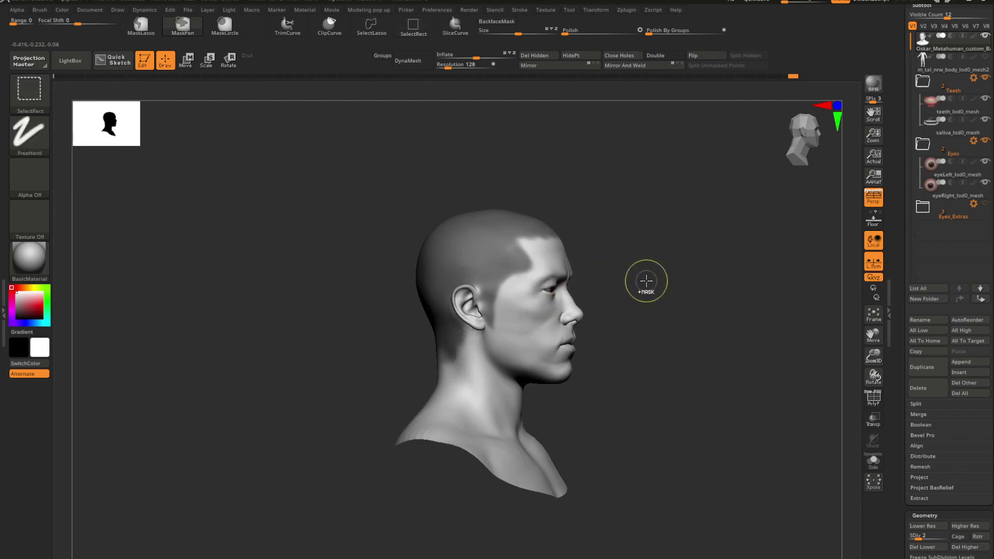
mouse_move(583, 290)
mouse_down()
mouse_move(670, 267)
mouse_move(674, 279)
mouse_move(628, 276)
mouse_move(677, 270)
mouse_move(657, 282)
mouse_move(661, 271)
mouse_move(617, 277)
mouse_up()
key(ctrl)
key(ctrl)
key(ctrl)
key(ctrl+shift)
key(ctrl)
key(ctrl+shift)
key(ctrl+shift)
mouse_move(562, 290)
alt+right_down()
mouse_move(521, 293)
mouse_move(531, 289)
mouse_move(533, 352)
mouse_move(575, 285)
mouse_move(595, 321)
alt+right_up()
- Choose the Move Topological brush and adjust its draw size for broad changes to the lower face
key(b)
key(m)
key(t)
key(space)
key(space)
drag(603, 314, 604, 313)
right_drag(604, 313, 585, 337)
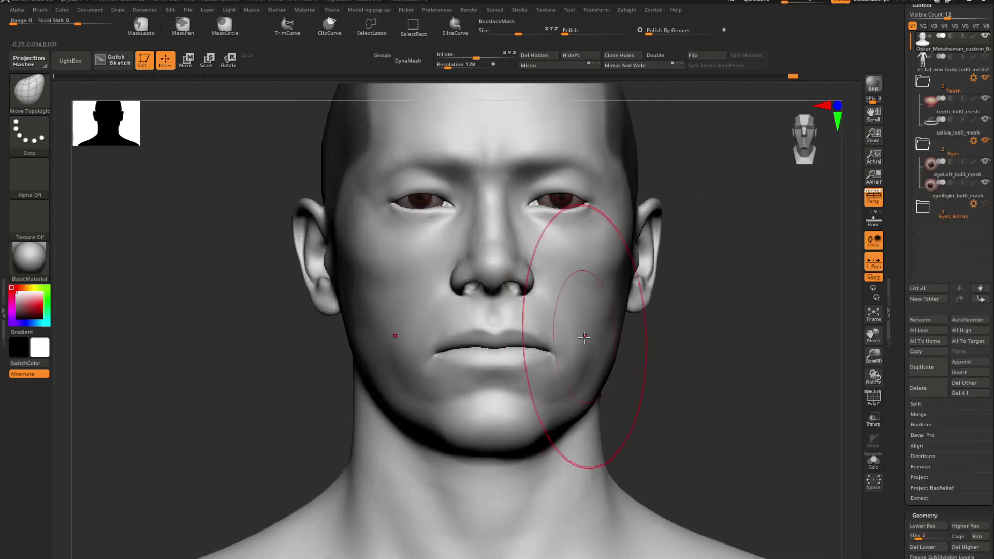
scroll(577, 366, down, 5)
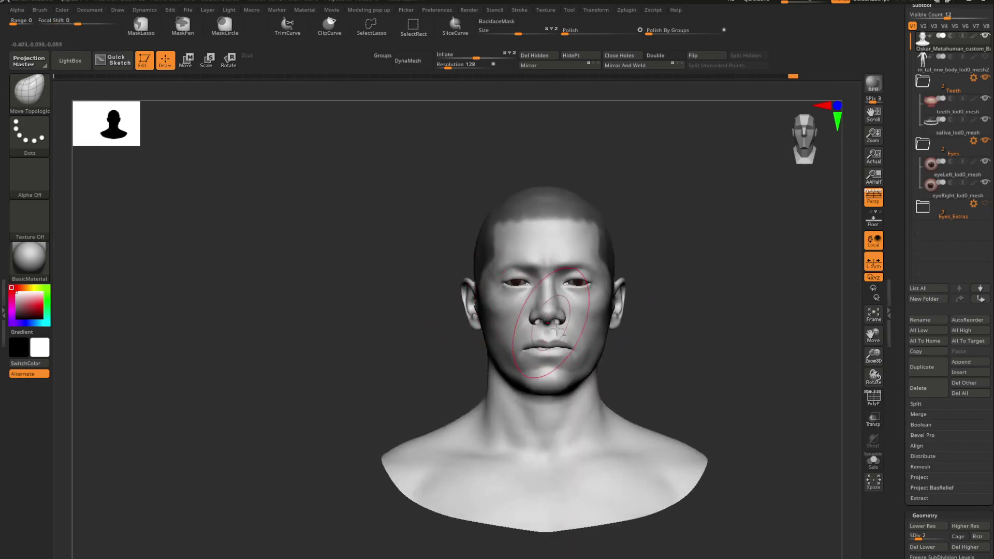
alt+right_drag(532, 308, 600, 341)
key(space)
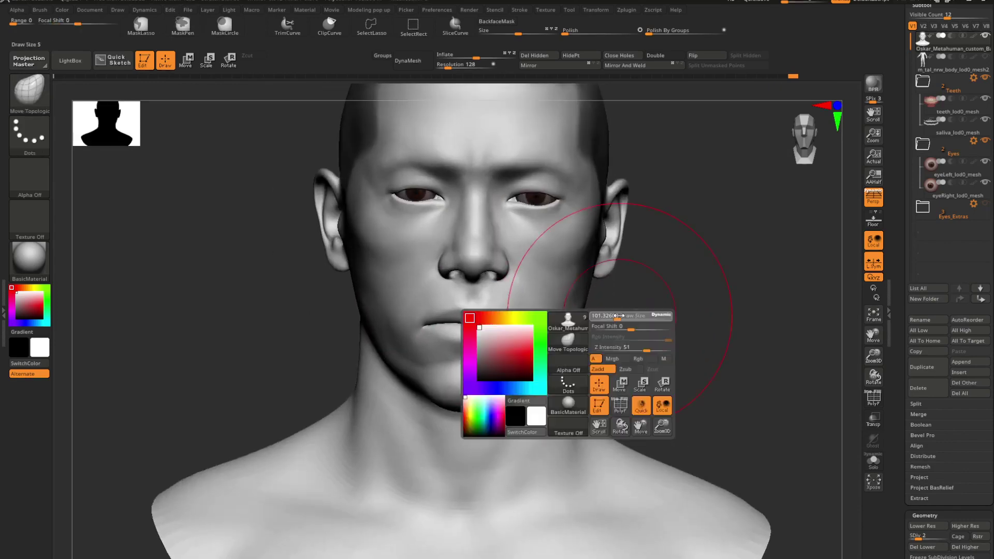
drag(619, 315, 608, 316)
mouse_move(607, 315)
right_down()
mouse_move(582, 352)
mouse_move(601, 355)
mouse_move(558, 361)
mouse_move(623, 355)
mouse_move(647, 320)
right_up()
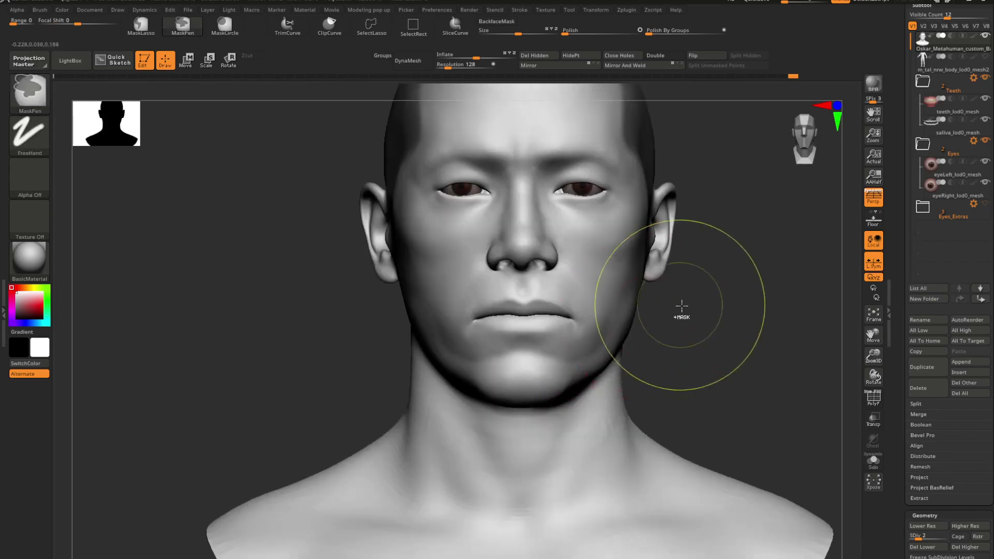
- Clear the mask from the scalp and check the whole head from the front
ctrl+drag(682, 306, 670, 322)
alt+right_drag(652, 324, 627, 285)
mouse_move(627, 285)
right_down()
mouse_move(652, 284)
mouse_move(635, 315)
mouse_move(658, 312)
mouse_move(565, 312)
mouse_move(566, 346)
mouse_move(604, 341)
mouse_move(548, 337)
mouse_move(616, 322)
mouse_move(538, 374)
mouse_move(602, 364)
mouse_move(621, 328)
mouse_move(611, 300)
mouse_move(595, 296)
right_up()
right_click(615, 321)
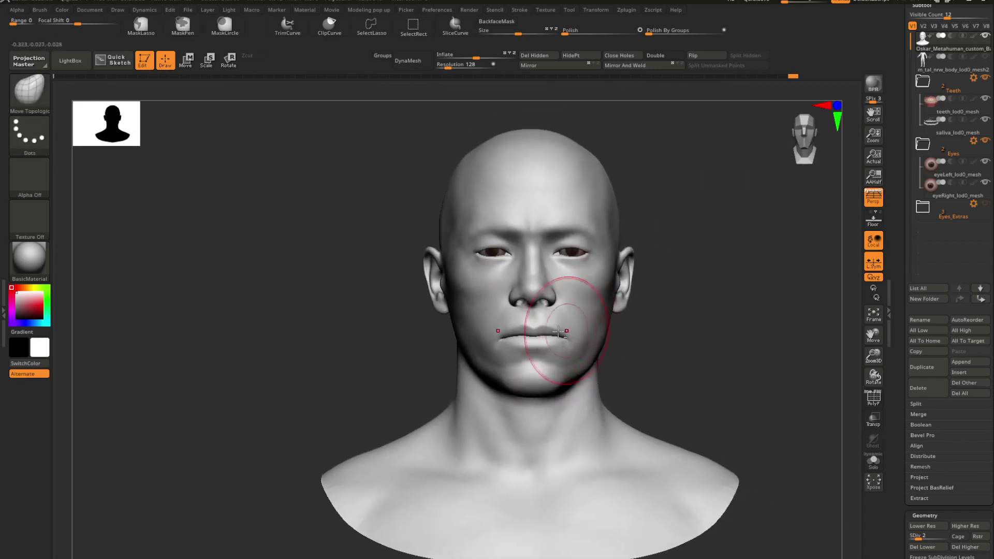
ctrl+right_drag(569, 330, 480, 361)
right_click(480, 361)
- Pull the jawline up below the ear with the Move Topological brush
right_drag(599, 333, 692, 392)
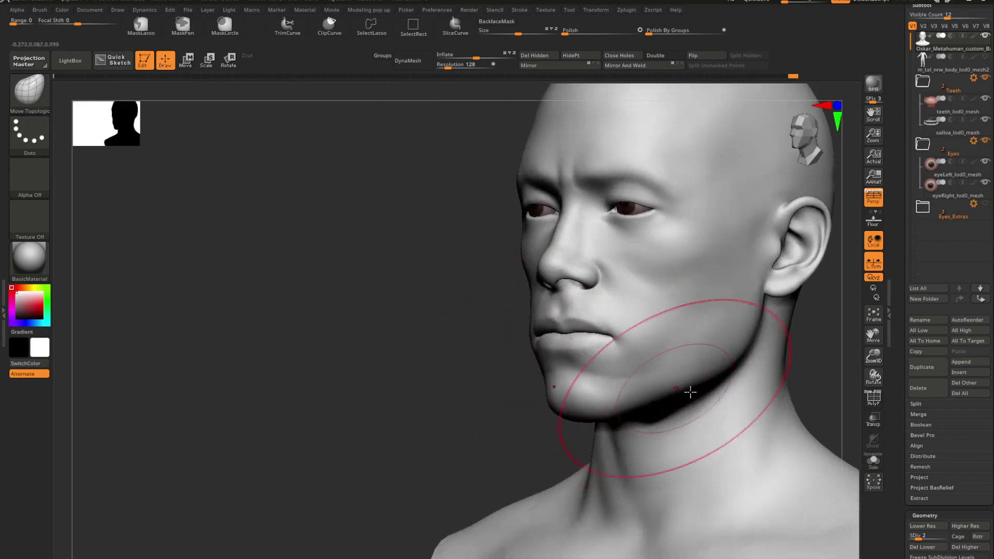
mouse_move(710, 379)
mouse_down()
mouse_move(705, 360)
mouse_move(726, 335)
mouse_up()
mouse_move(685, 358)
right_down()
mouse_move(716, 355)
mouse_move(692, 329)
mouse_move(713, 322)
mouse_move(604, 331)
mouse_move(683, 352)
right_up()
- Set the draw size to about 97 and try to reshape the jaw corner below the ear
key(space)
drag(518, 333, 514, 332)
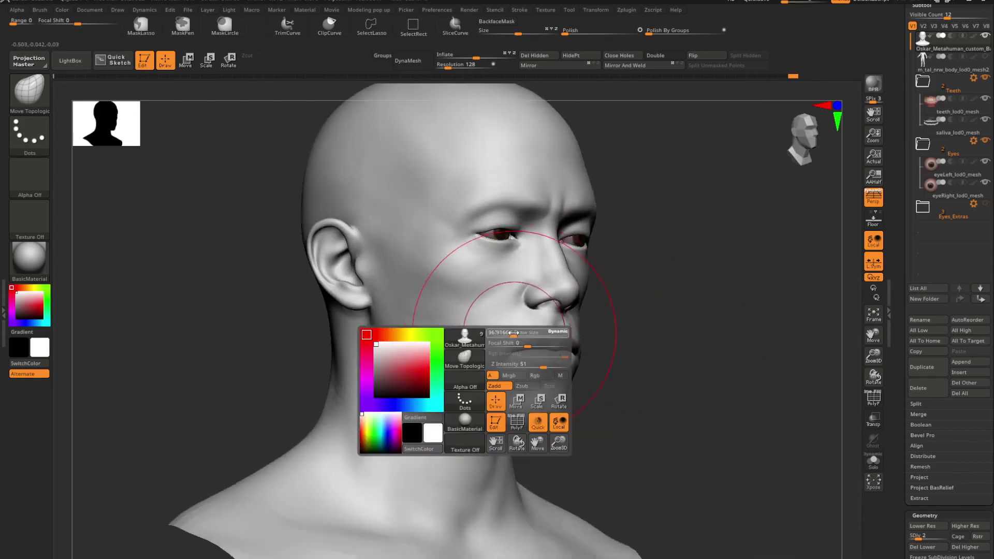
right_drag(410, 345, 457, 350)
drag(384, 370, 393, 363)
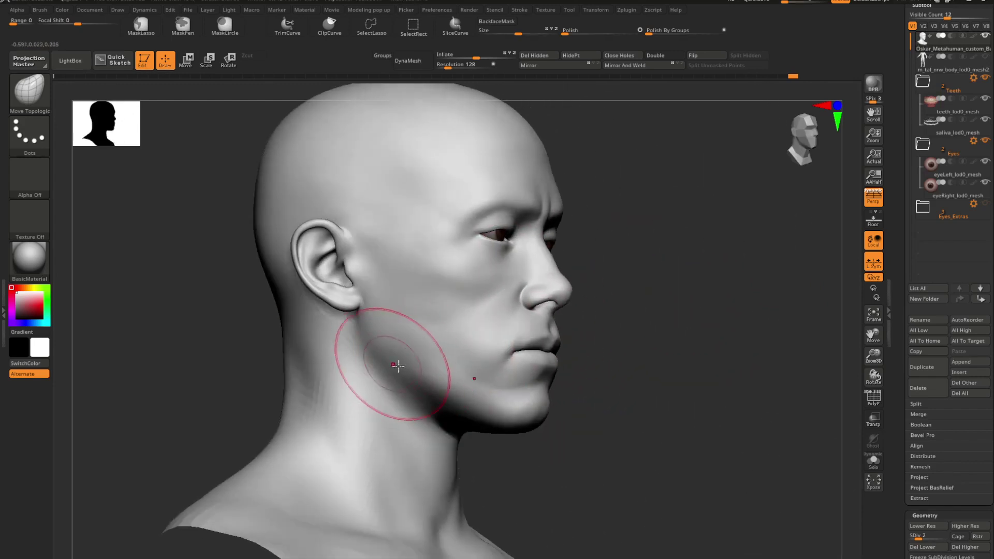
key(ctrl+z)
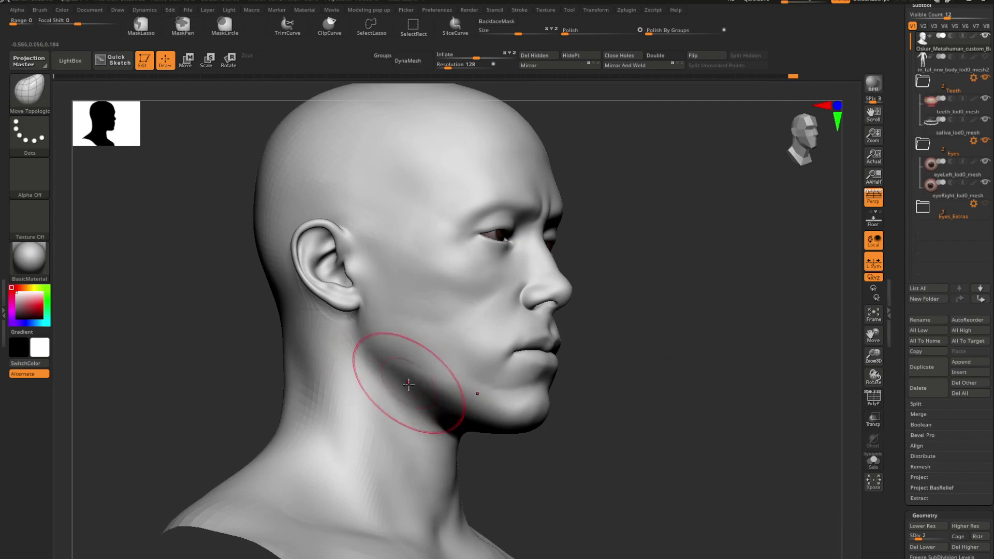
- Reshape the lower jaw edge between the chin and the ear with the Move Topological brush
mouse_move(408, 384)
right_down()
mouse_move(409, 369)
mouse_move(394, 381)
right_up()
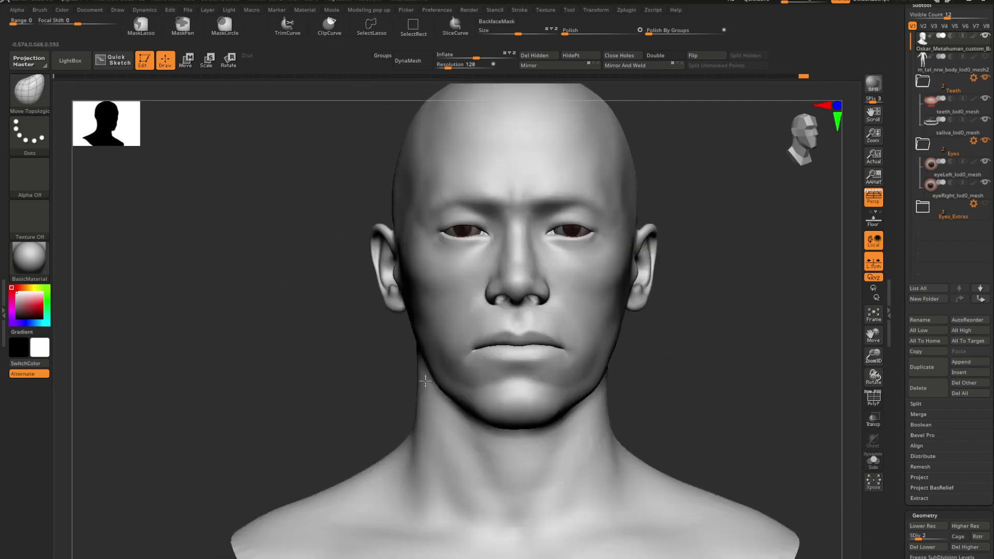
mouse_move(478, 377)
alt+right_down()
mouse_move(415, 366)
mouse_move(420, 398)
alt+right_up()
right_drag(559, 385, 533, 378)
drag(513, 371, 508, 365)
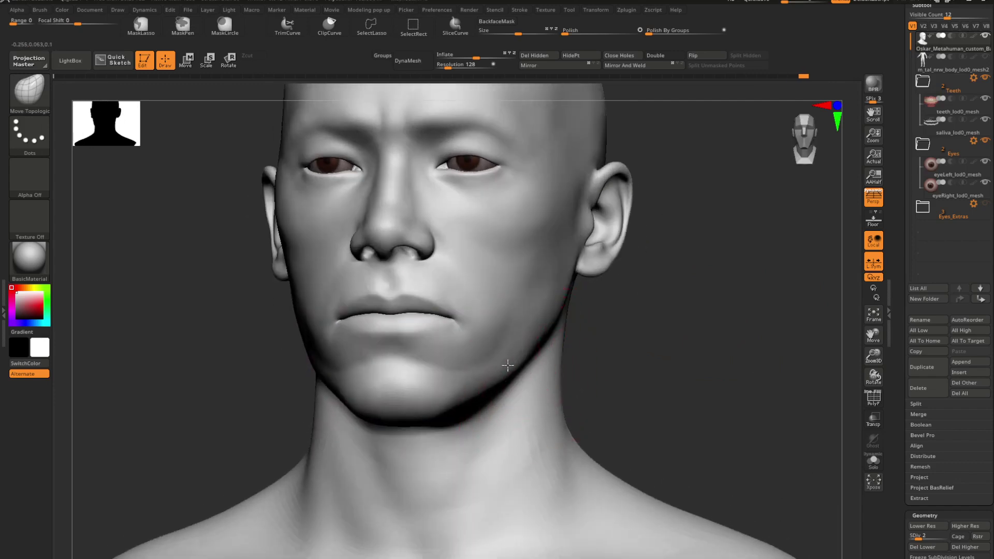
key(space)
right_drag(533, 358, 507, 375)
key(space)
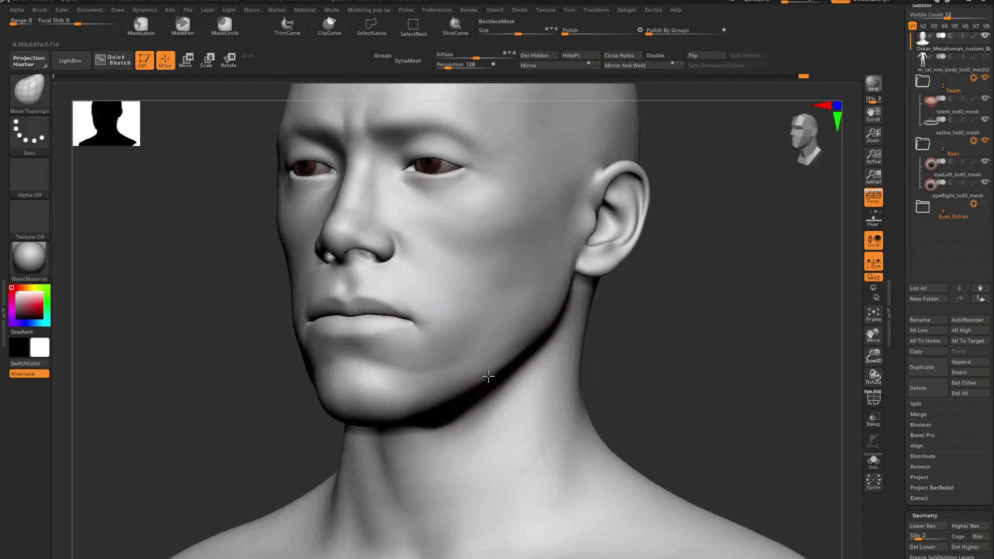
ctrl+right_drag(501, 374, 615, 396)
right_drag(415, 402, 409, 346)
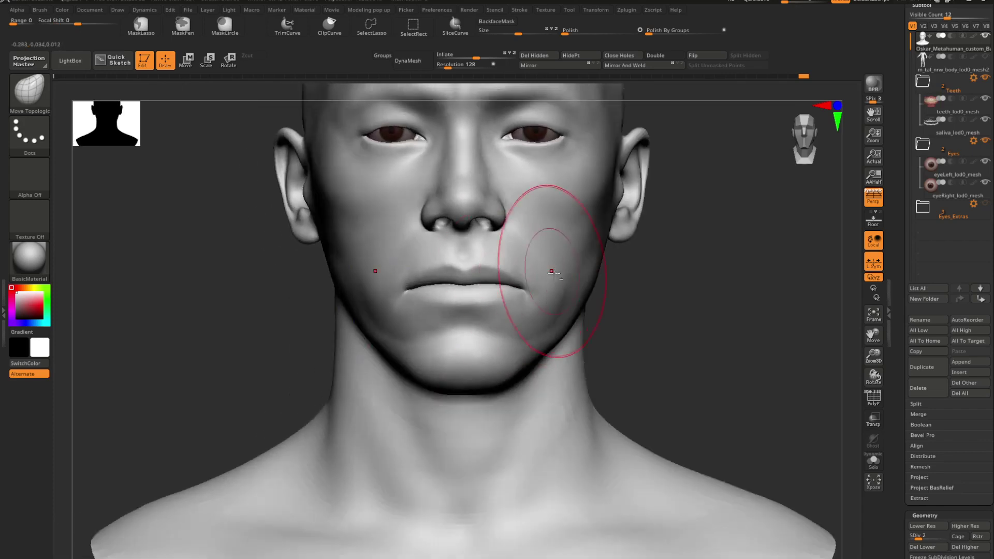
- Push the outer cheek slightly inward beside the mouth and compare the face with and without the change
alt+right_drag(554, 273, 532, 371)
key(space)
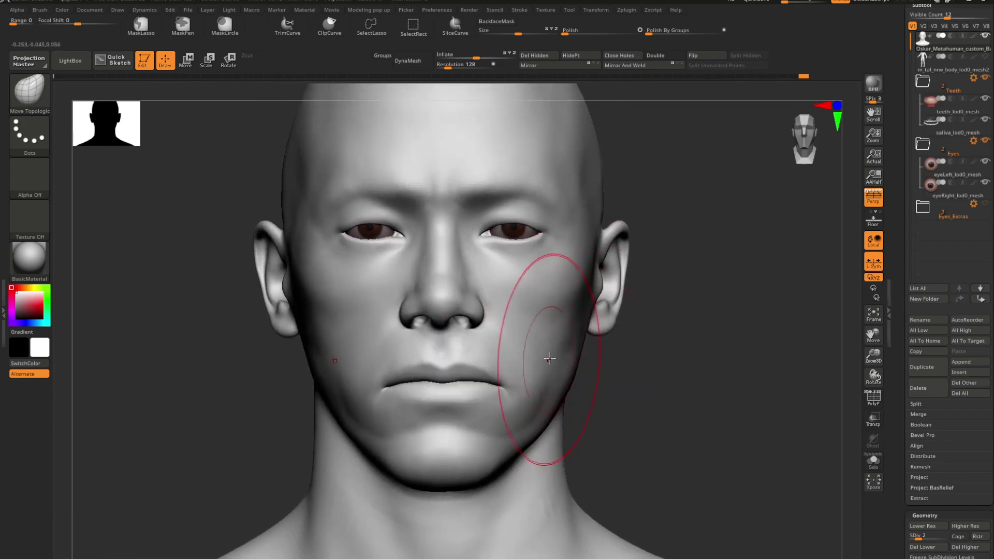
key(ctrl+z)
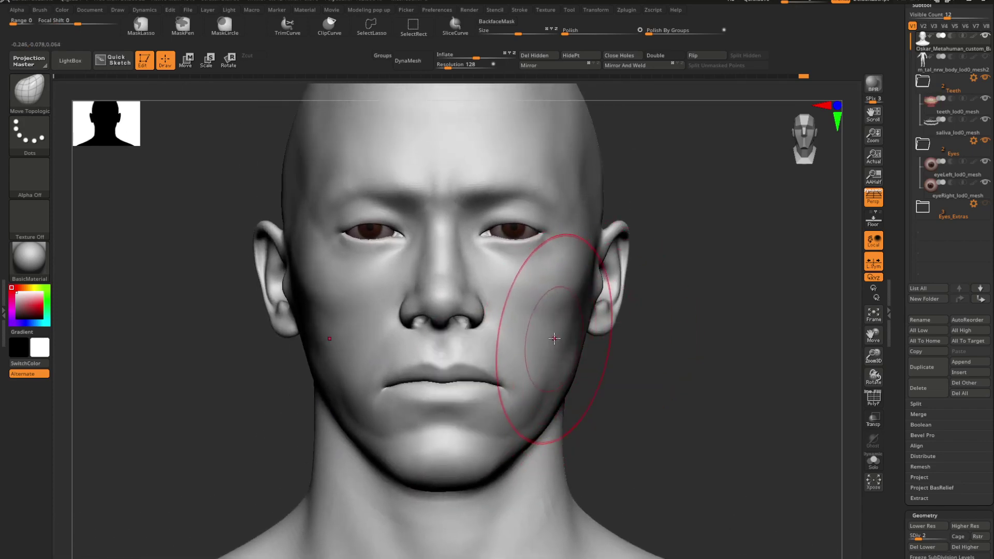
drag(554, 336, 547, 330)
mouse_move(547, 331)
ctrl+right_down()
mouse_move(522, 289)
mouse_move(558, 324)
ctrl+right_up()
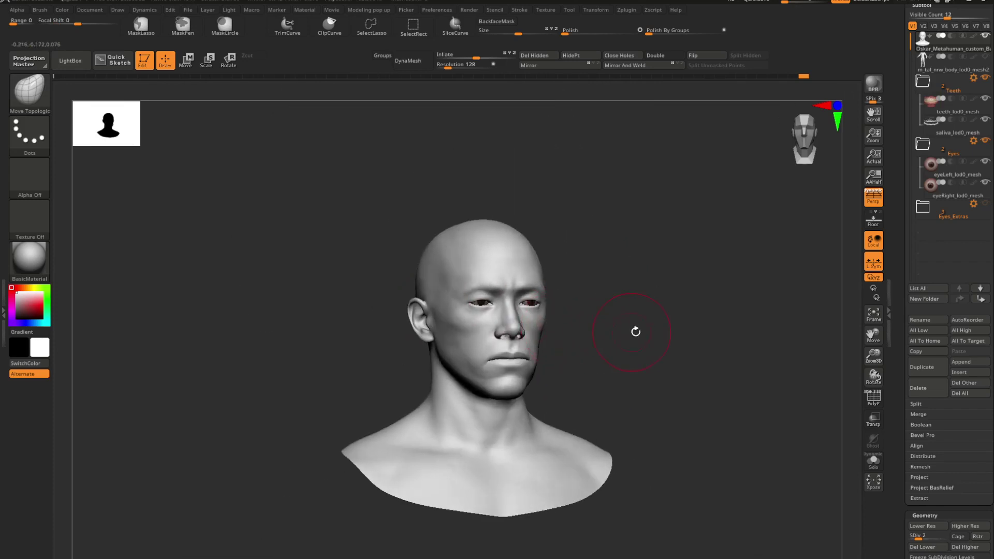
right_drag(636, 331, 492, 327)
ctrl+right_drag(559, 331, 629, 417)
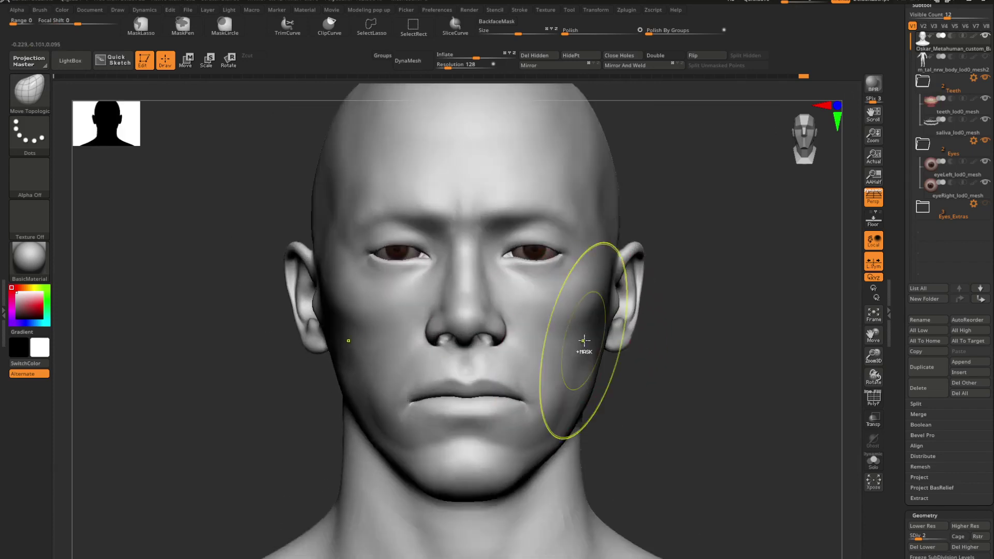
key(ctrl+z)
mouse_move(538, 356)
right_down()
mouse_move(600, 358)
mouse_move(505, 358)
mouse_move(566, 359)
right_up()
key(ctrl+shift+z)
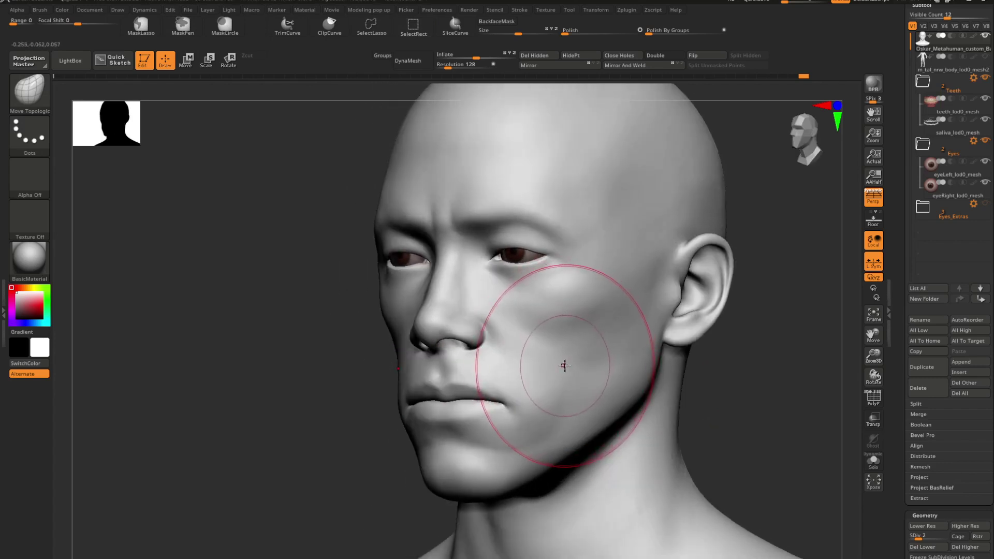
- Reduce the brush size slightly and compare the cheeks and mouth from several angles with recent edits undone and restored
key(space)
drag(569, 365, 566, 365)
right_drag(554, 353, 496, 363)
key(space)
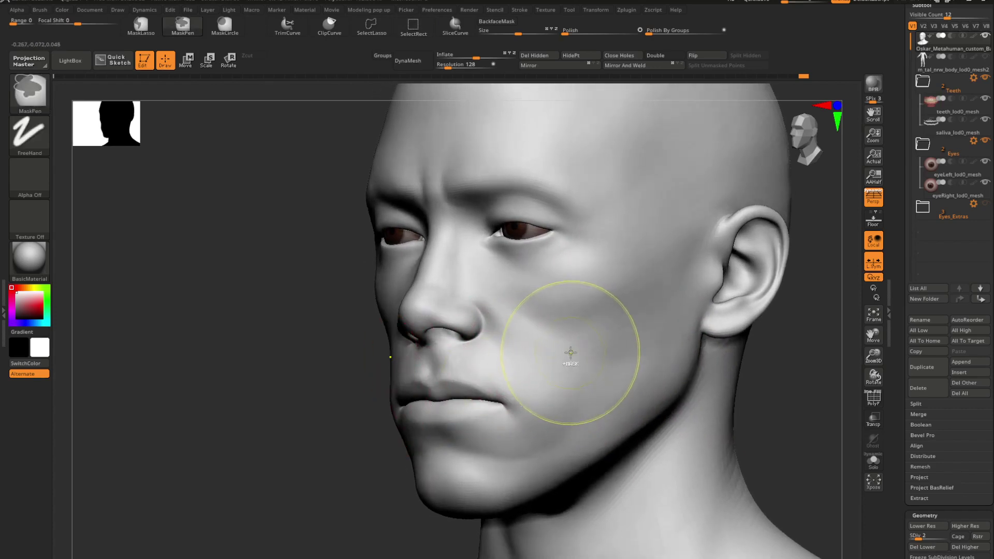
mouse_move(581, 349)
ctrl+right_down()
mouse_move(550, 350)
mouse_move(514, 329)
mouse_move(538, 337)
mouse_move(517, 371)
mouse_move(514, 404)
ctrl+right_up()
mouse_move(419, 357)
right_down()
mouse_move(444, 344)
mouse_move(420, 348)
right_up()
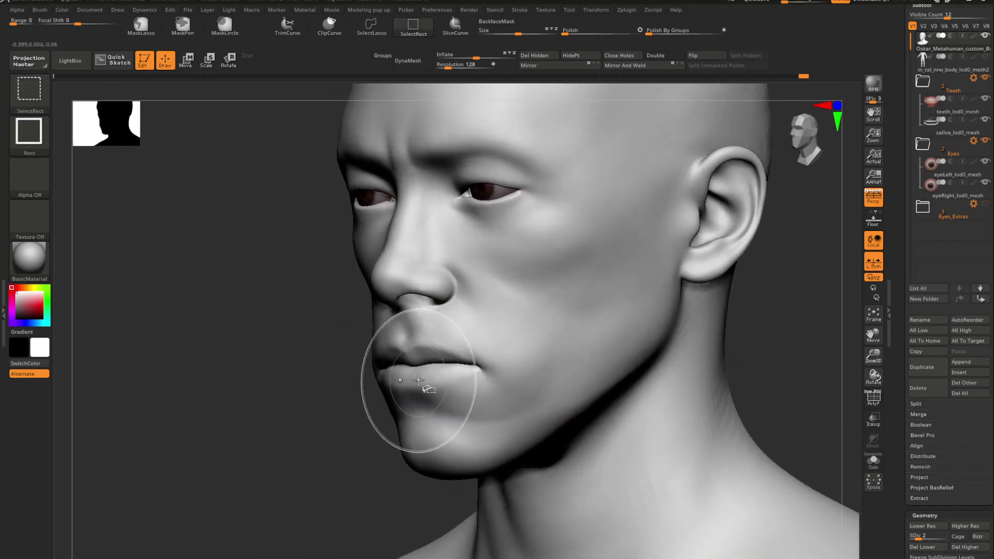
key(ctrl+z)
key(ctrl+z)
mouse_move(441, 370)
right_down()
mouse_move(557, 330)
mouse_move(512, 350)
right_up()
key(ctrl+shift+z)
key(ctrl+shift+z)
key(ctrl+shift+z)
key(space)
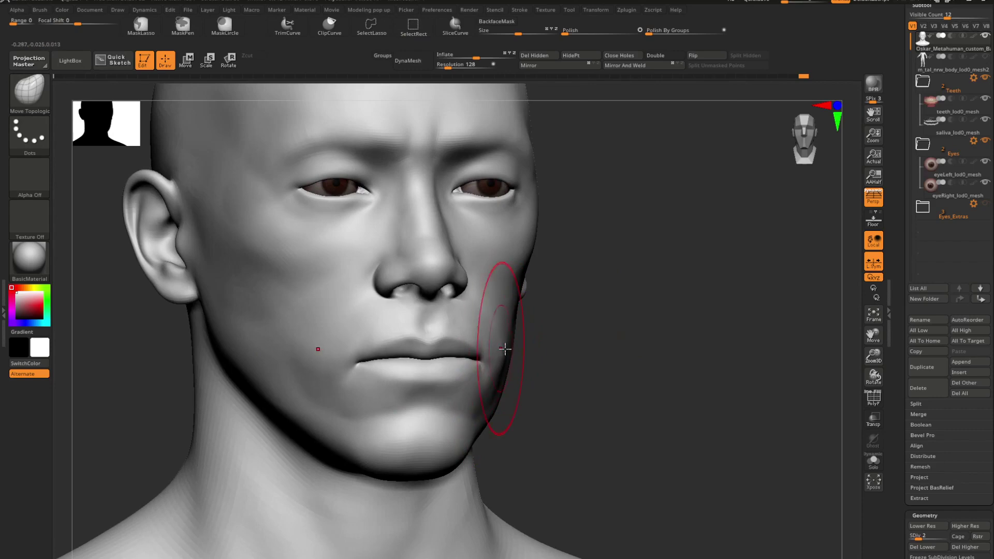
mouse_move(504, 349)
right_down()
mouse_move(422, 355)
mouse_move(342, 336)
mouse_move(359, 374)
mouse_move(322, 404)
right_up()
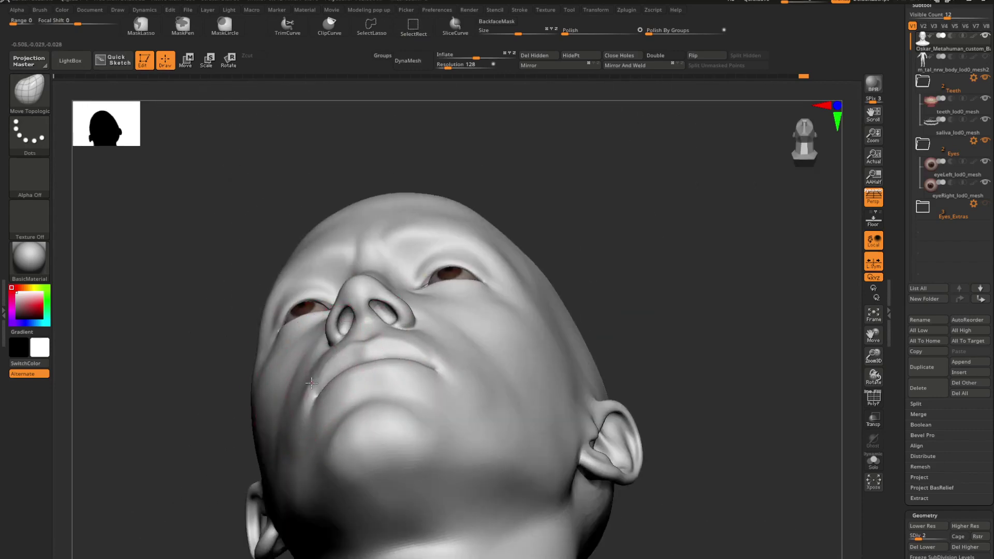
- Adjust the brush size and reshape the lips in side profile with the Move Topological brush
mouse_move(328, 362)
shift+right_down()
mouse_move(462, 378)
mouse_move(445, 352)
shift+right_up()
mouse_move(445, 352)
right_down()
mouse_move(510, 351)
mouse_move(466, 332)
mouse_move(518, 316)
mouse_move(530, 352)
mouse_move(559, 328)
mouse_move(592, 359)
mouse_move(605, 354)
right_up()
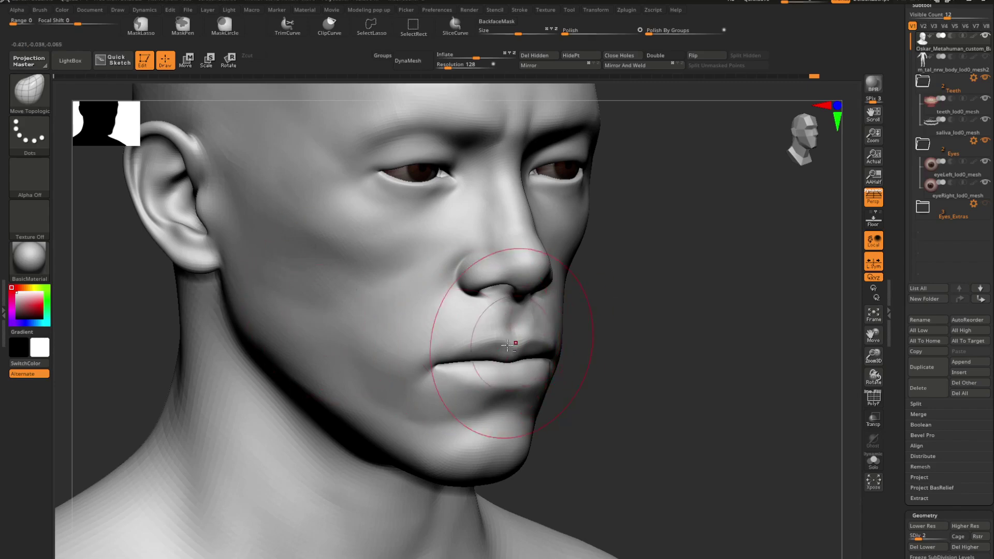
mouse_move(556, 341)
mouse_down()
mouse_move(575, 331)
mouse_move(629, 339)
mouse_up()
key(space)
key(space)
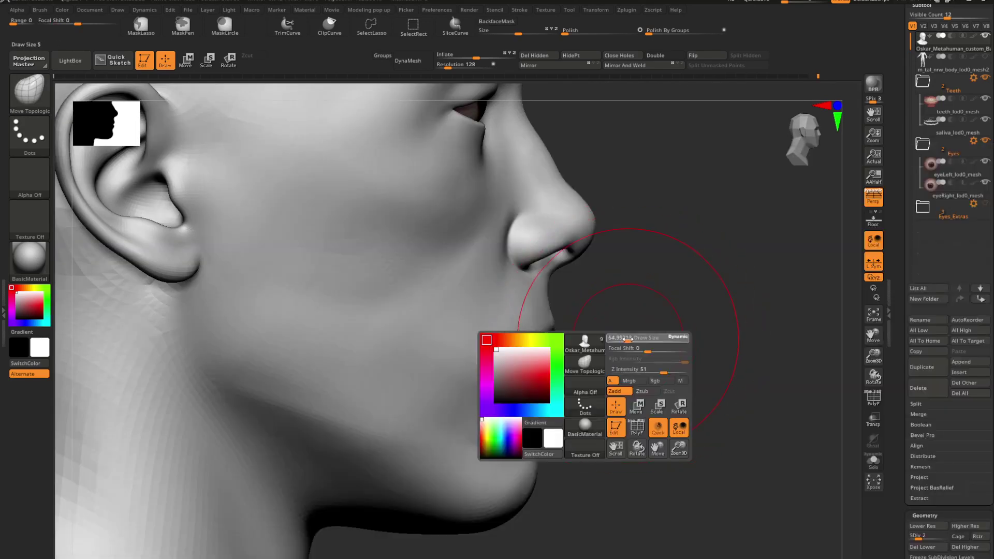
right_drag(627, 339, 552, 351)
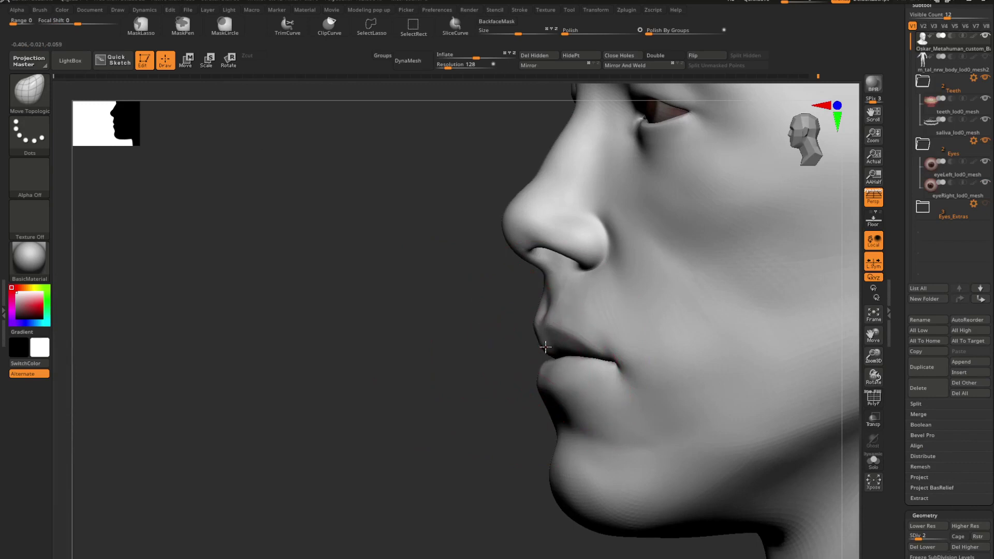
drag(545, 347, 523, 344)
key(space)
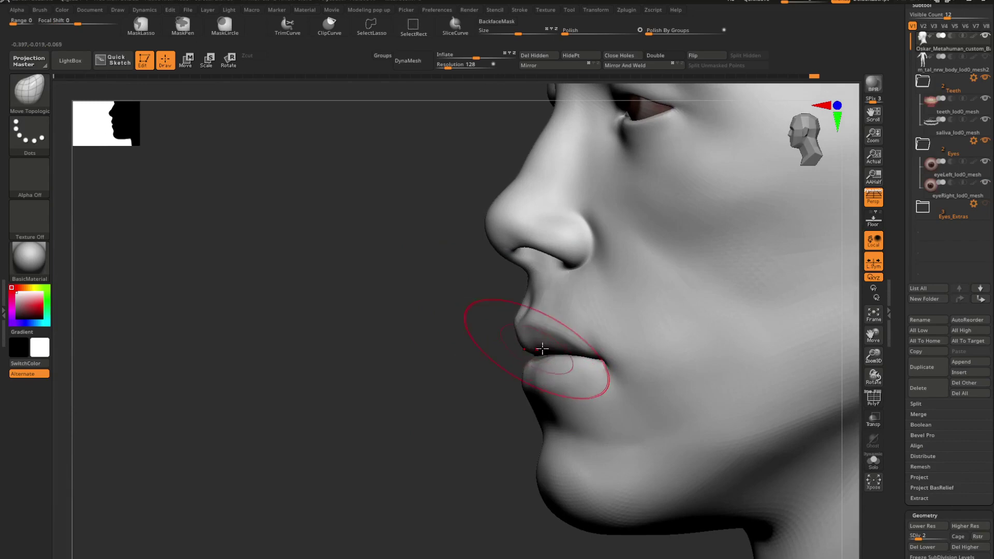
drag(541, 348, 569, 367)
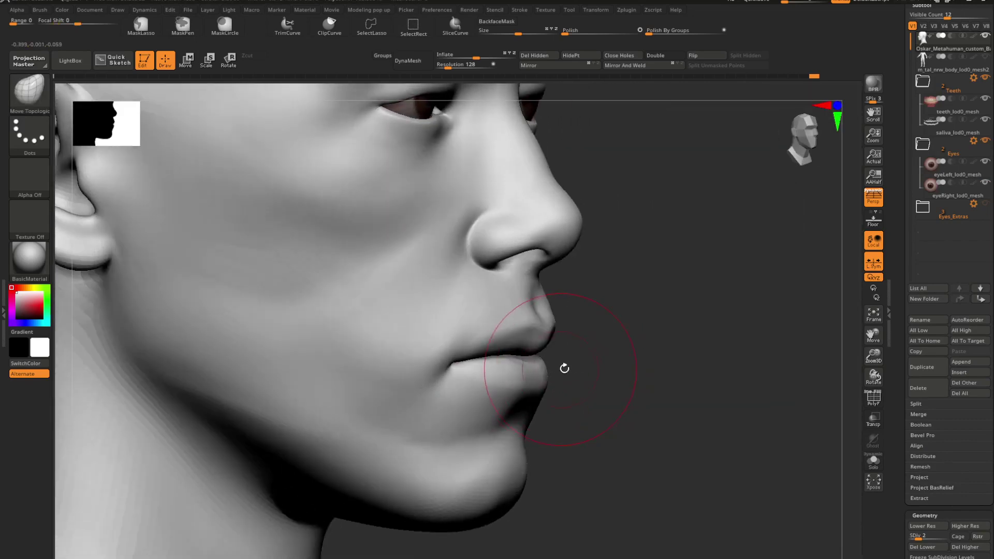
- Refine the meeting line of the lips in near-profile view and reduce the draw size to about 23
key(space)
key(shift)
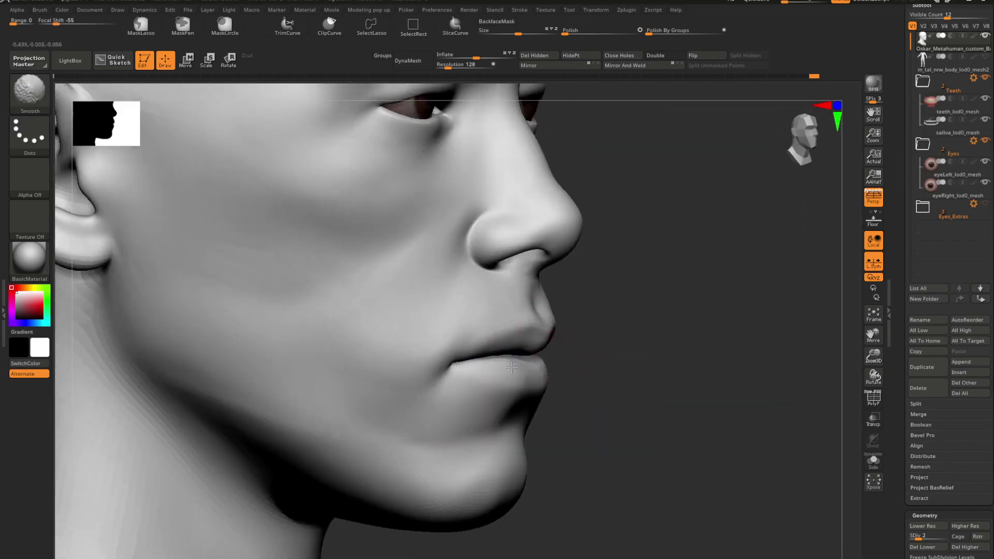
mouse_move(550, 362)
mouse_down()
mouse_move(573, 359)
mouse_move(546, 363)
mouse_up()
key(space)
key(space)
drag(549, 362, 558, 362)
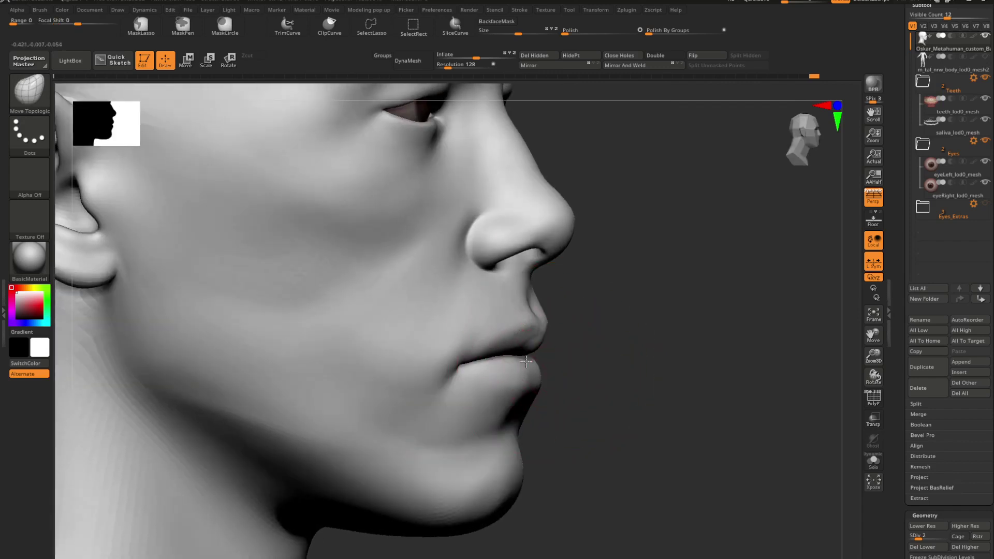
key(space)
key(space)
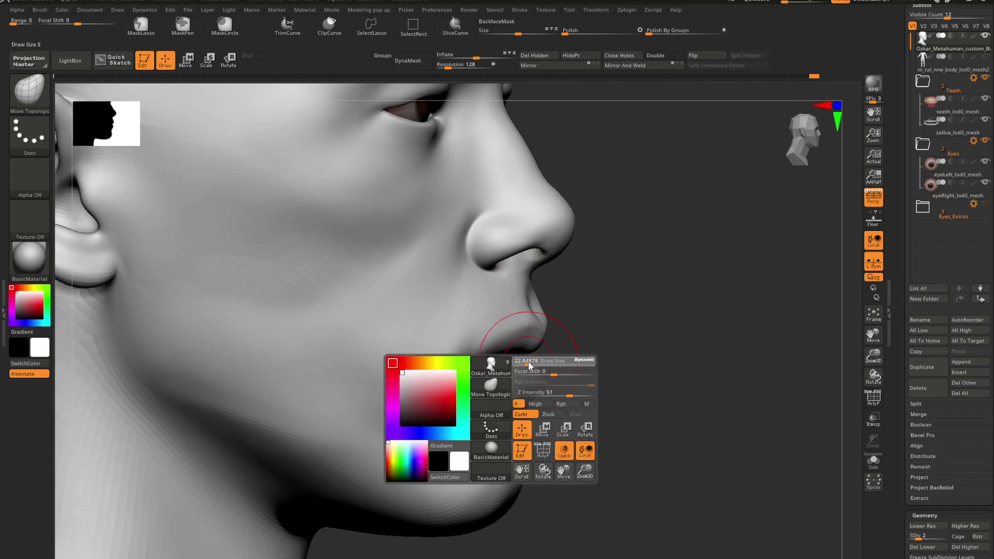
- Raise the head to subdivision level 3 and review the face from the front and at angles
right_drag(528, 361, 486, 349)
ctrl+right_drag(557, 352, 464, 336)
alt+right_drag(605, 361, 492, 336)
right_drag(492, 337, 528, 360)
alt+right_drag(520, 306, 619, 354)
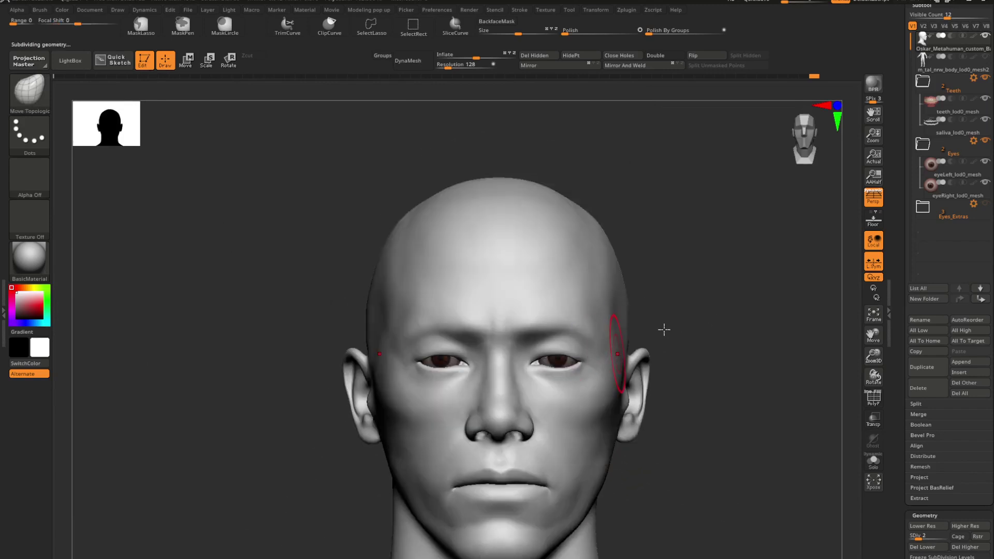
mouse_move(480, 322)
right_down()
mouse_move(488, 299)
mouse_move(464, 339)
mouse_move(463, 263)
right_up()
key(shift)
mouse_move(556, 311)
right_down()
mouse_move(503, 327)
mouse_move(533, 342)
mouse_move(564, 333)
mouse_move(533, 321)
mouse_move(584, 329)
mouse_move(572, 355)
mouse_move(534, 342)
mouse_move(555, 339)
mouse_move(498, 329)
right_up()
key(shift)
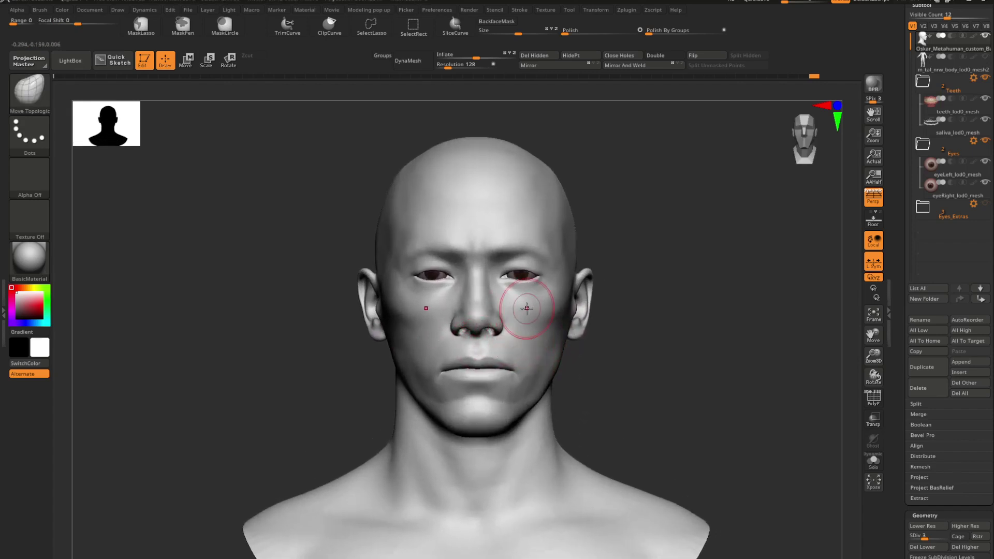
- Show the m_tal_nrw_body_lod0_mesh2 body and examine the head-to-body proportions from several angles
mouse_move(926, 210)
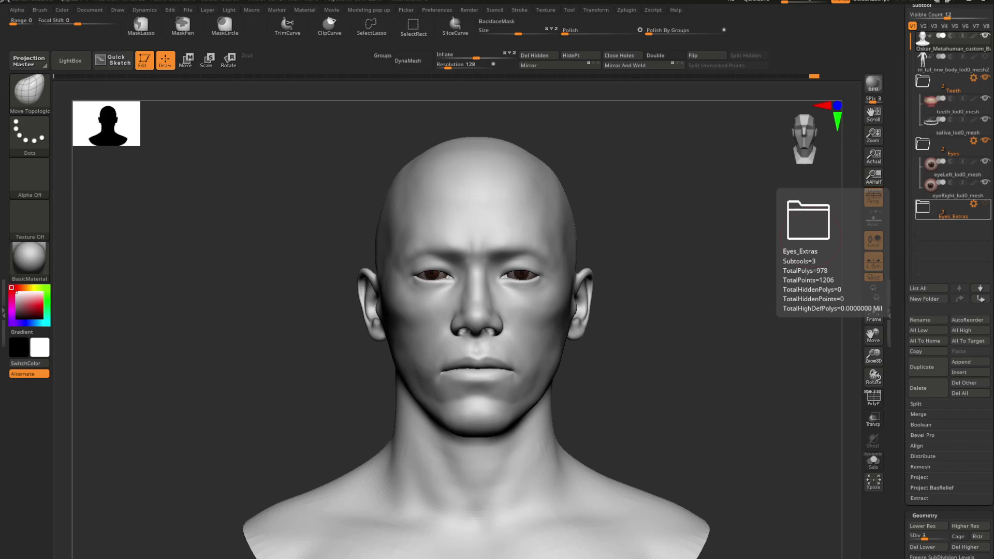
mouse_move(577, 404)
mouse_down()
mouse_move(612, 410)
mouse_move(535, 388)
mouse_move(544, 341)
mouse_up()
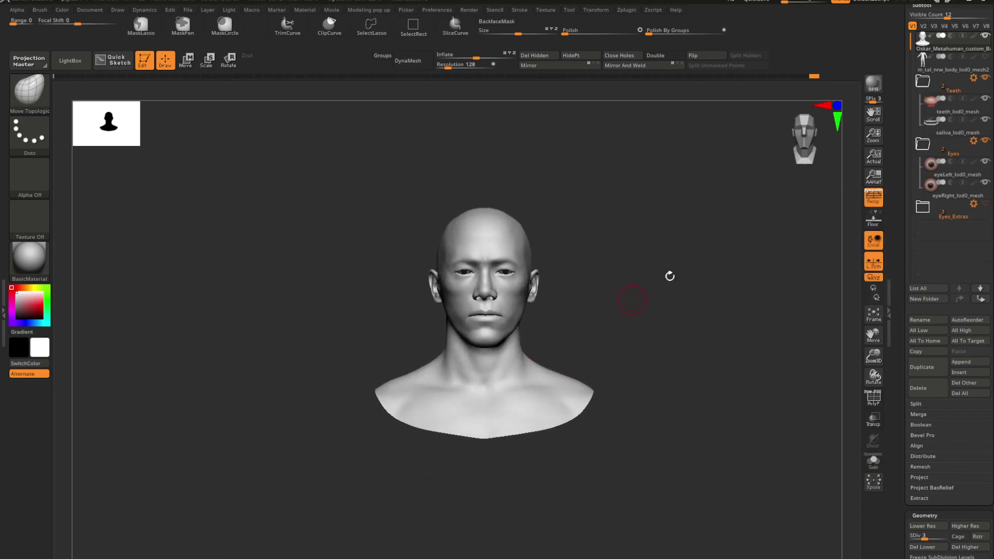
click(985, 57)
ctrl+right_drag(601, 278, 576, 284)
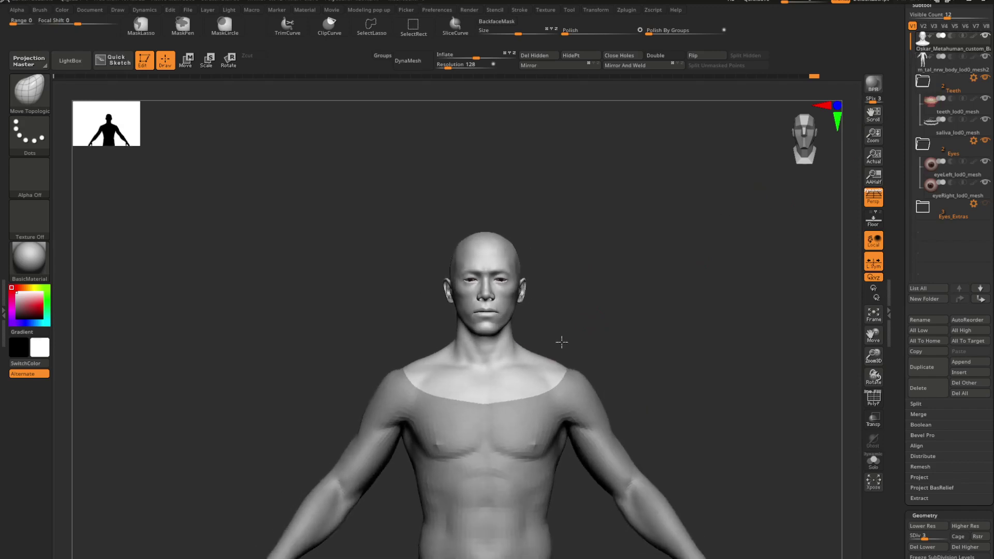
alt+right_drag(544, 374, 517, 333)
drag(493, 348, 686, 340)
alt+right_drag(491, 362, 479, 337)
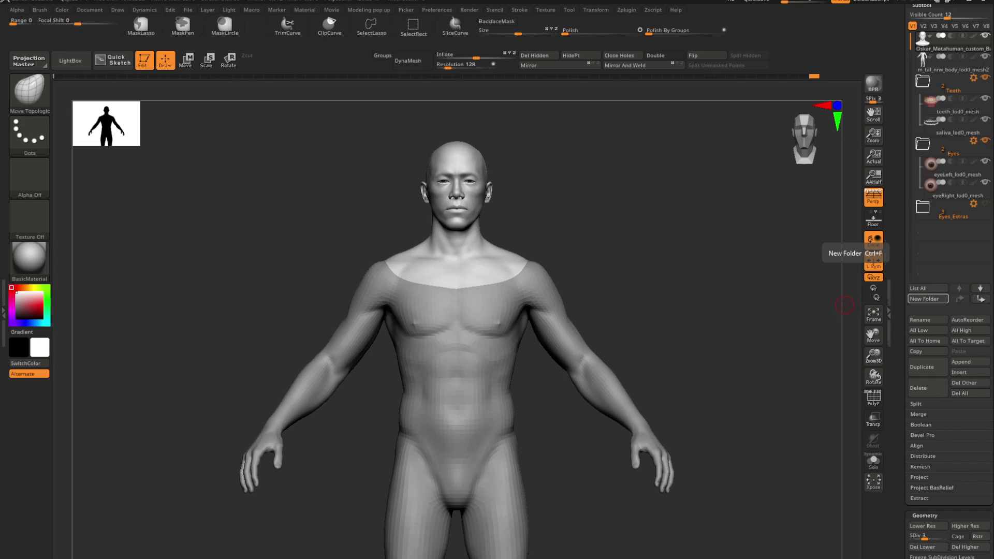
right_drag(608, 352, 654, 371)
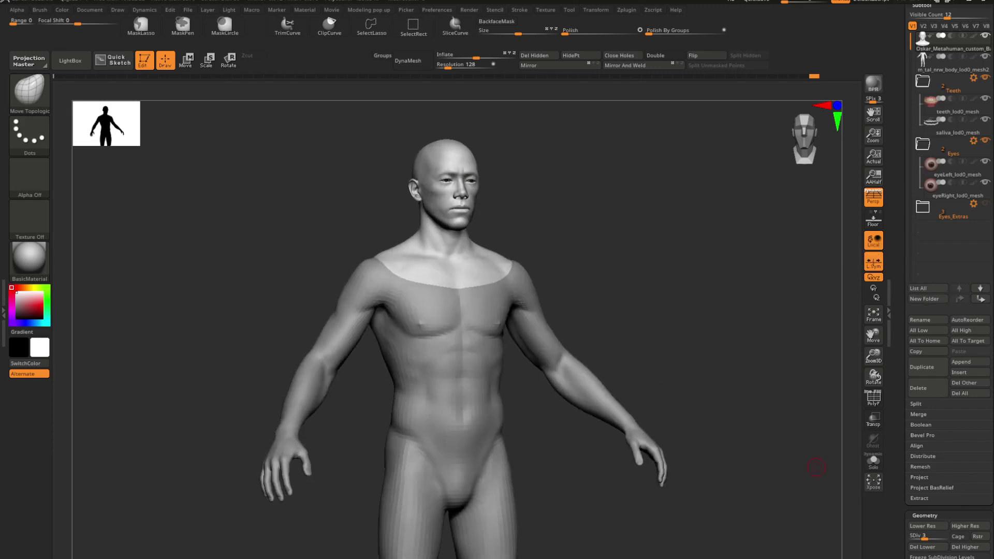
alt+right_drag(502, 365, 486, 403)
mouse_move(487, 403)
shift+right_down()
mouse_move(437, 362)
mouse_move(498, 373)
mouse_move(505, 350)
shift+right_up()
- Select the body mesh and set the Move Topological brush to a draw size of about 185
alt+click(534, 314)
mouse_move(606, 327)
alt+right_down()
mouse_move(616, 265)
mouse_move(533, 258)
alt+right_up()
mouse_move(533, 258)
right_down()
mouse_move(502, 290)
mouse_move(517, 306)
right_up()
ctrl+right_drag(517, 306, 546, 370)
alt+right_drag(503, 284, 536, 358)
key(b)
key(m)
key(t)
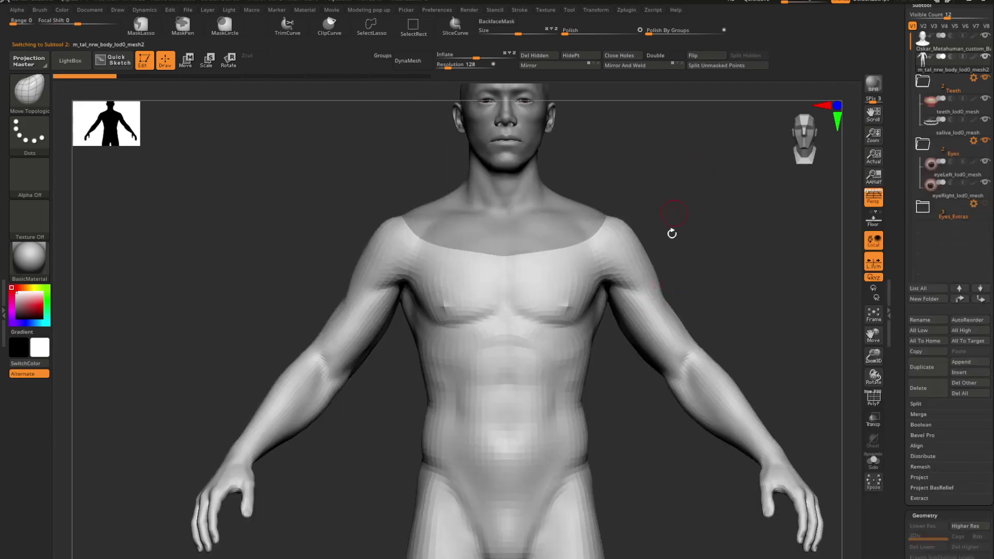
key(b)
key(space)
drag(695, 281, 732, 286)
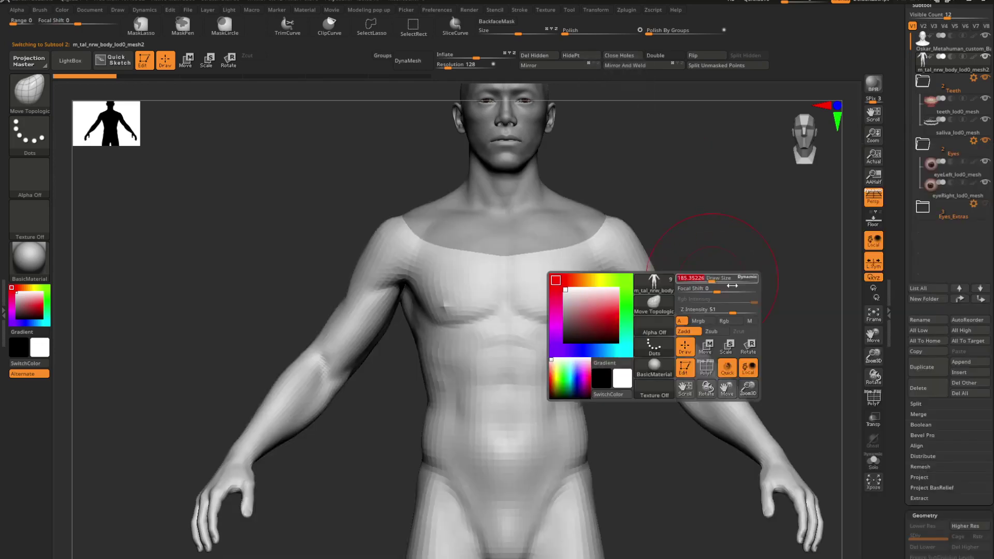
- Store a morph target for the body mesh
drag(900, 376, 904, 248)
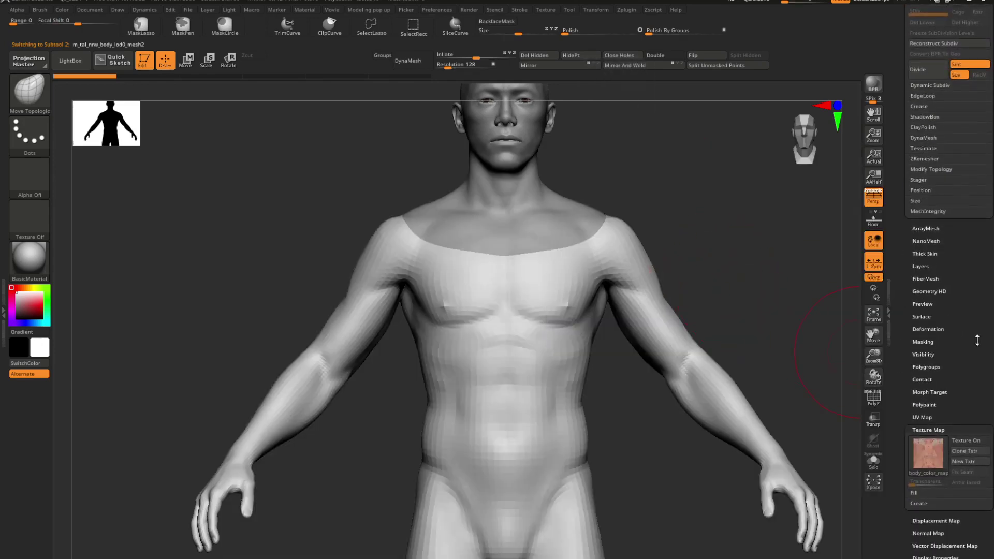
scroll(976, 340, down, 1)
key(shift)
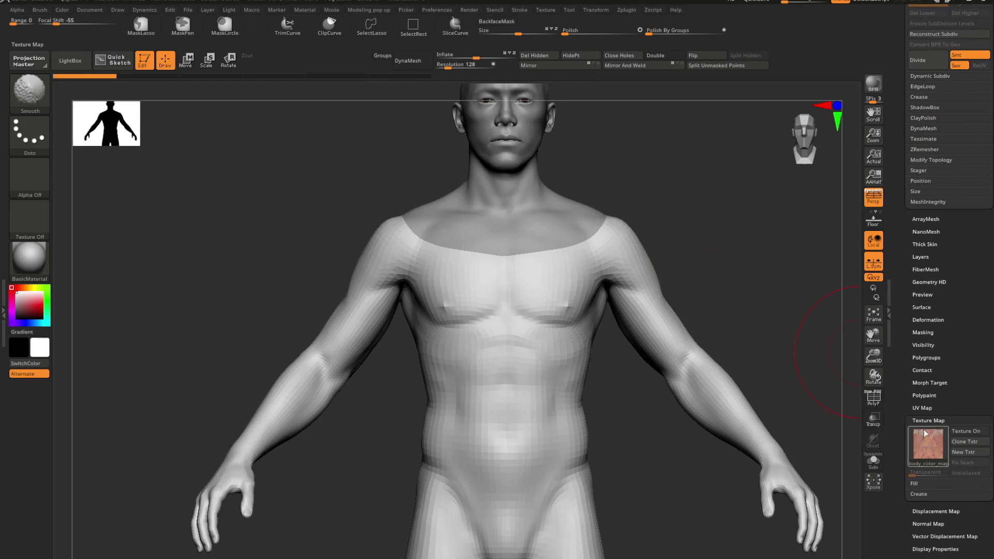
click(928, 382)
click(920, 394)
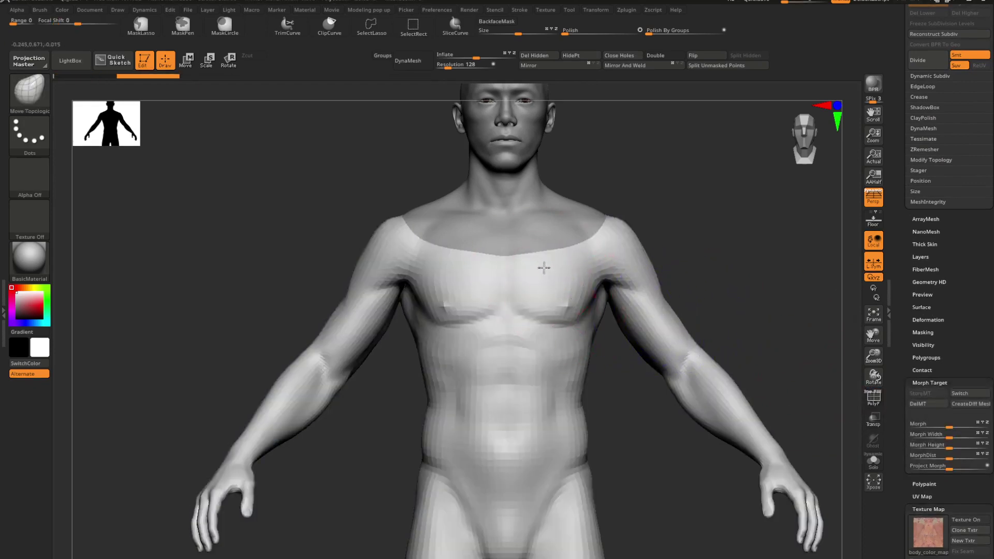
- Check the full-body silhouette with the model displayed in black, and restore the white display
alt+drag(543, 268, 552, 318)
alt+drag(666, 332, 545, 333)
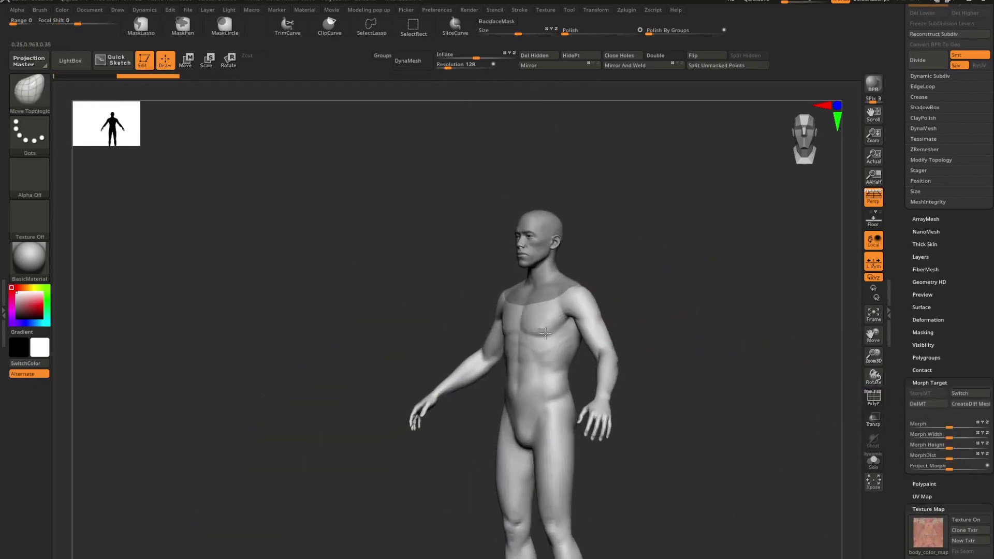
key(v)
shift+drag(677, 335, 578, 346)
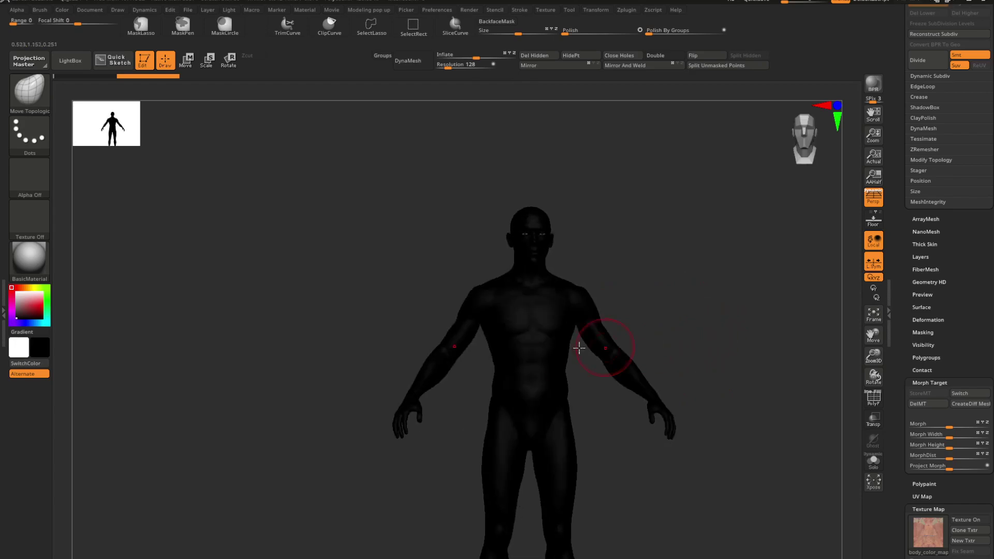
mouse_move(578, 348)
right_down()
mouse_move(555, 326)
mouse_move(661, 359)
right_up()
key(v)
right_drag(587, 331, 599, 328)
- Adjust the brush size and reshape the outer upper arms below the shoulders with the Move Topological brush
key(b)
key(m)
key(t)
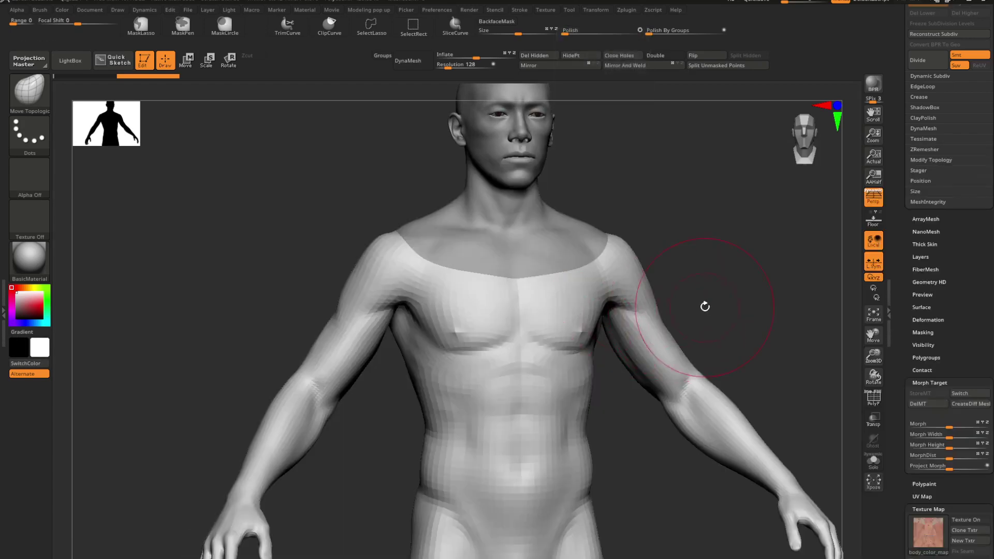
key(space)
drag(704, 307, 697, 307)
mouse_move(694, 306)
shift+right_down()
mouse_move(644, 297)
mouse_move(679, 306)
shift+right_up()
mouse_move(672, 303)
mouse_down()
mouse_move(658, 301)
mouse_move(669, 315)
mouse_up()
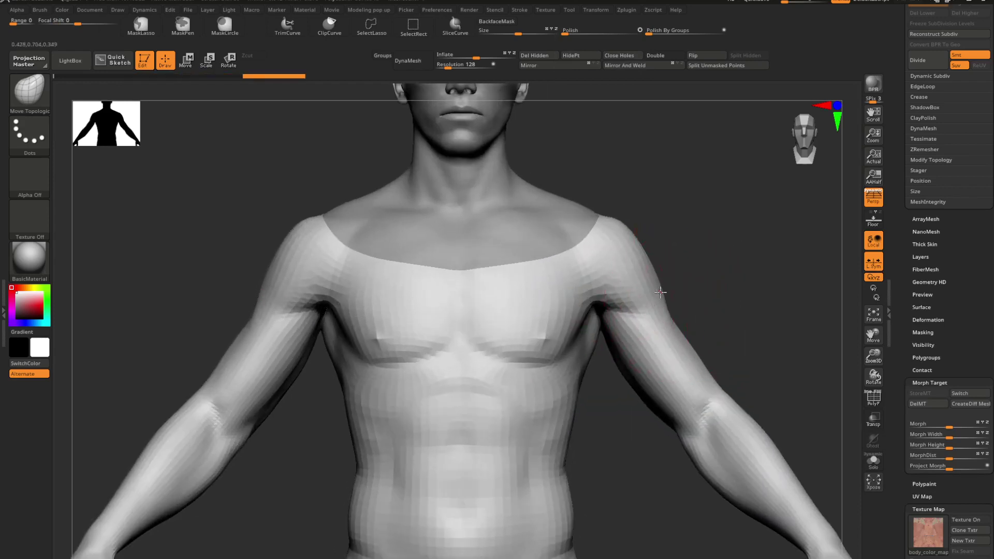
mouse_move(675, 327)
ctrl+right_down()
mouse_move(595, 304)
mouse_move(573, 308)
mouse_move(582, 315)
ctrl+right_up()
ctrl+right_drag(577, 316, 554, 350)
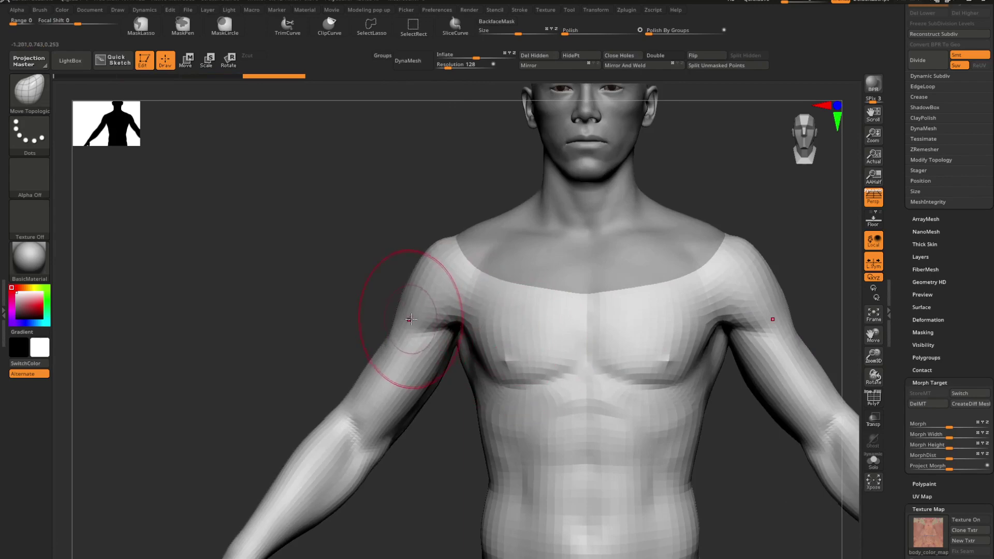
drag(397, 322, 395, 313)
- Reshape the back beside the armpits from the rear view
mouse_move(402, 314)
right_down()
mouse_move(499, 321)
mouse_move(399, 326)
mouse_move(558, 297)
mouse_move(564, 308)
right_up()
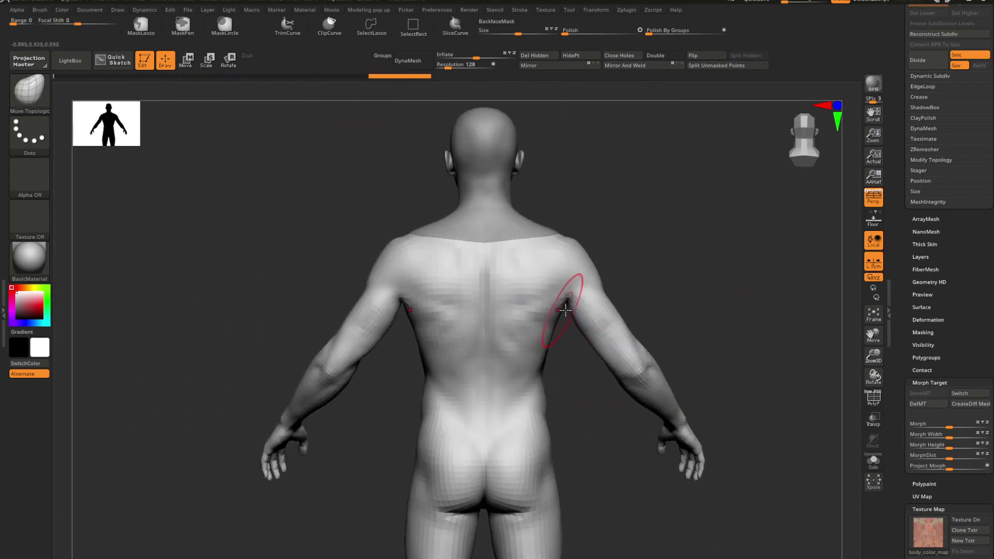
mouse_move(562, 297)
mouse_down()
mouse_move(550, 301)
mouse_move(559, 281)
mouse_move(559, 291)
mouse_up()
right_drag(562, 295, 631, 298)
ctrl+right_drag(582, 321, 455, 315)
ctrl+right_drag(456, 316, 540, 336)
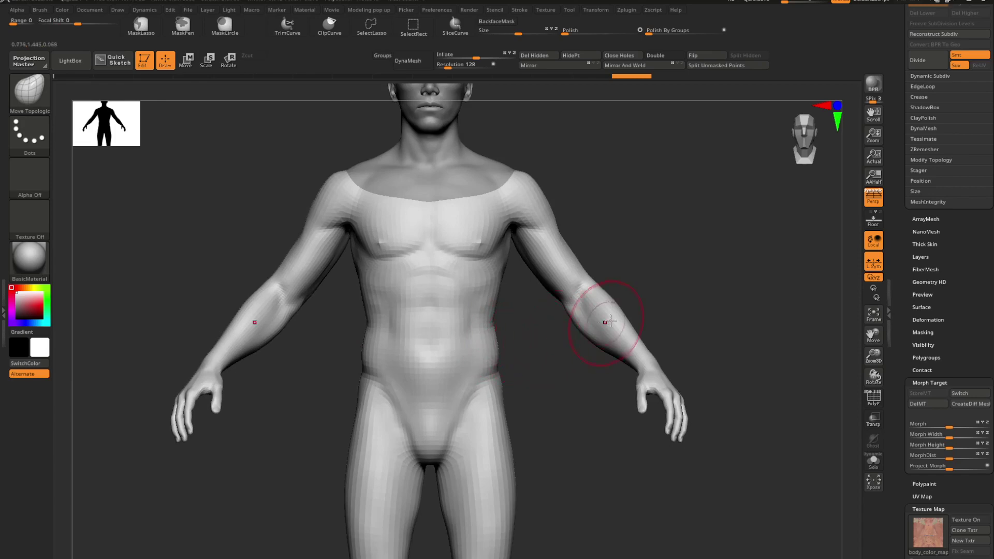
- Examine the hand and forearm topology with the wireframe display toggled
right_drag(610, 321, 595, 362)
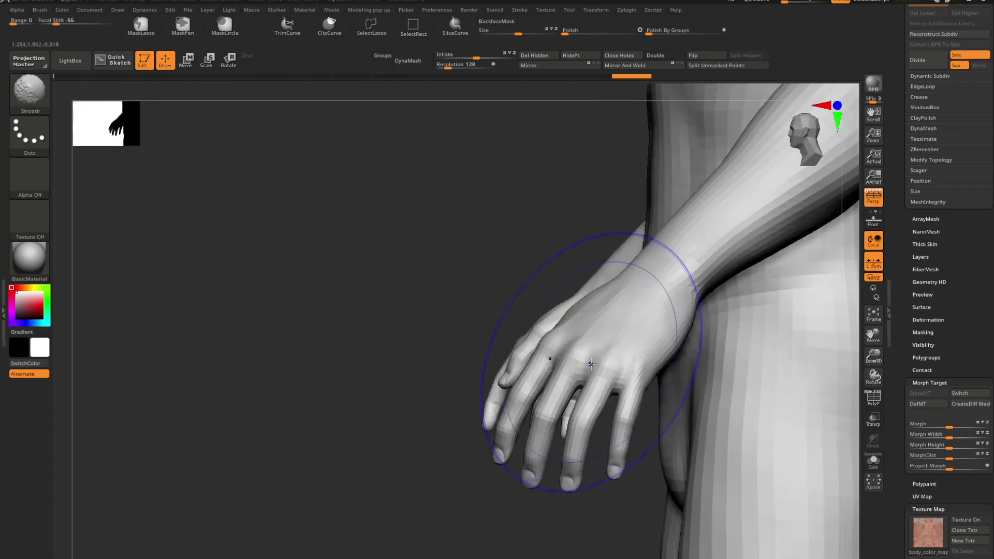
key(shift+f)
key(shift+f)
key(shift+f)
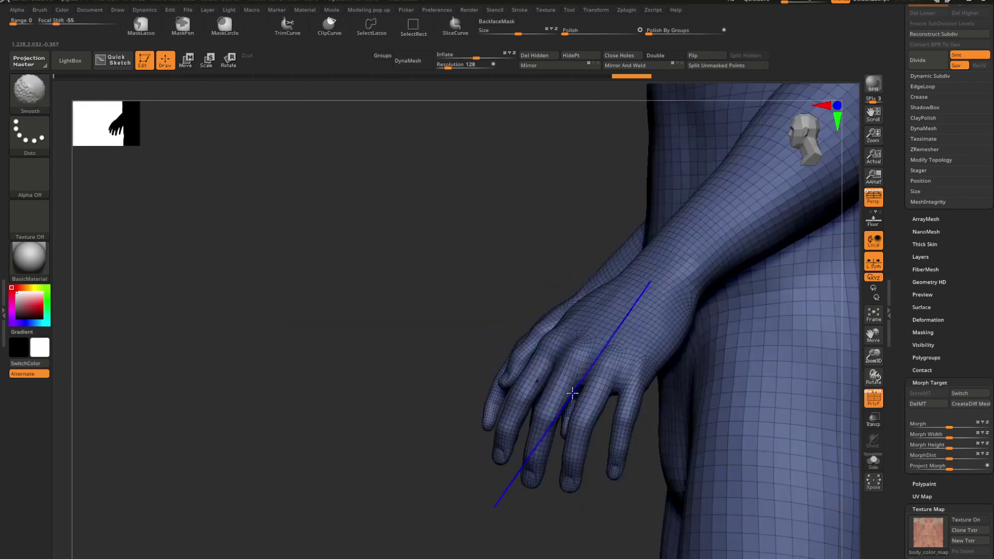
right_drag(572, 393, 544, 373)
key(shift+f)
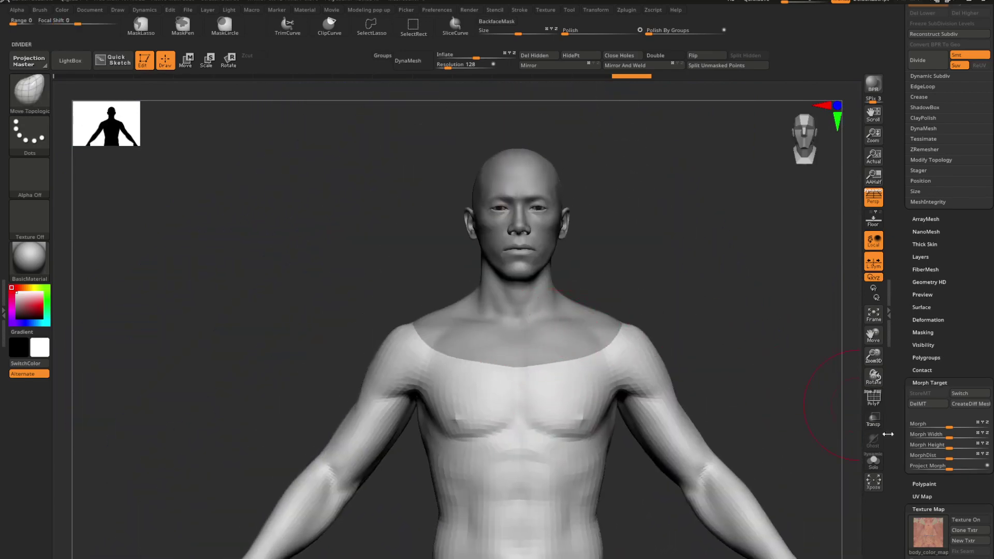
- Preview the body color texture on the torso and hips, and undo back to the untextured display
click(965, 519)
alt+right_drag(577, 486, 506, 297)
key(shift+f)
key(shift+f)
alt+right_drag(311, 266, 780, 394)
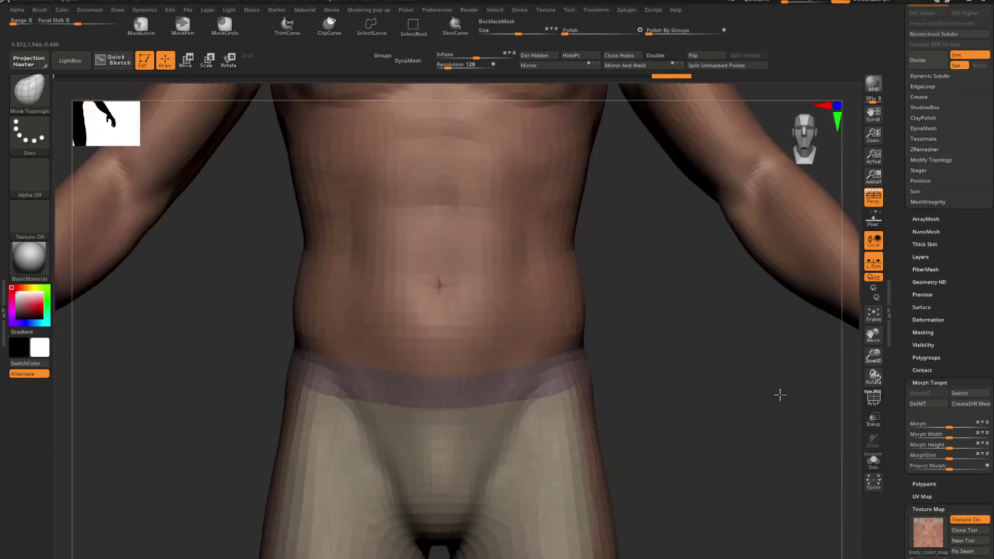
mouse_move(668, 249)
alt+right_down()
mouse_move(727, 414)
mouse_move(741, 509)
alt+right_up()
mouse_move(521, 237)
alt+right_down()
mouse_move(489, 338)
mouse_move(539, 355)
mouse_move(505, 386)
alt+right_up()
key(ctrl+z)
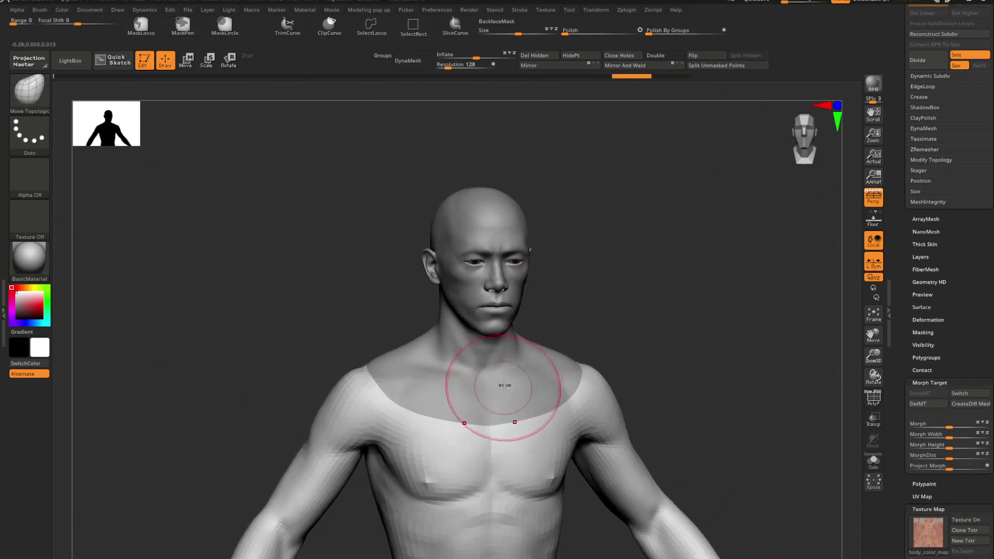
- Examine the chest seam and rear shoulder between the head and body meshes, comparing the last body change
alt+click(501, 382)
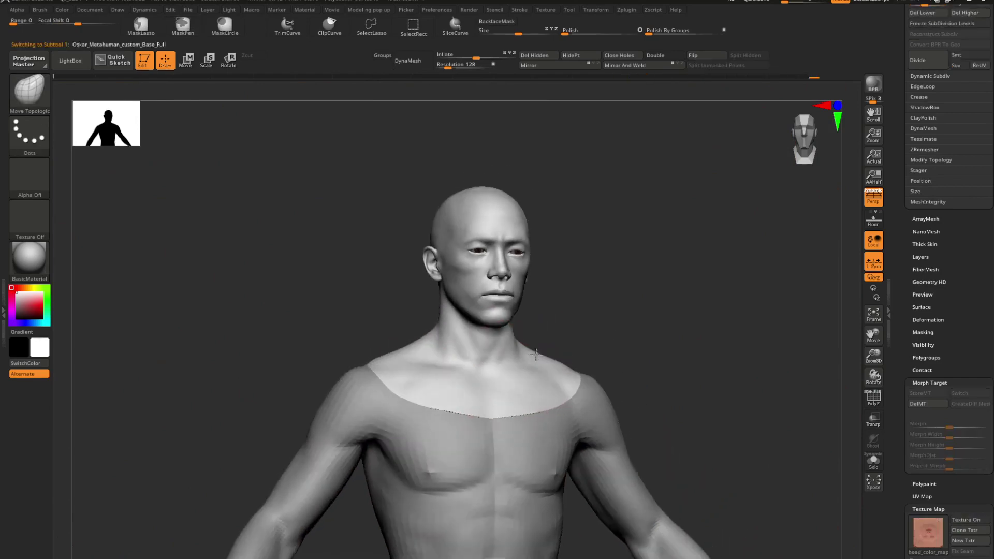
right_drag(536, 355, 556, 407)
ctrl+right_drag(555, 407, 589, 330)
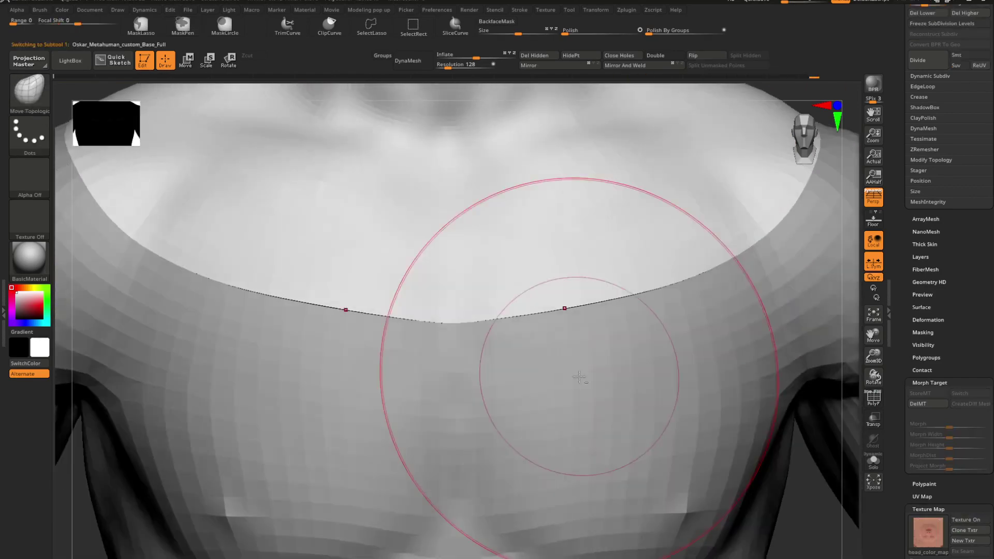
alt+click(579, 377)
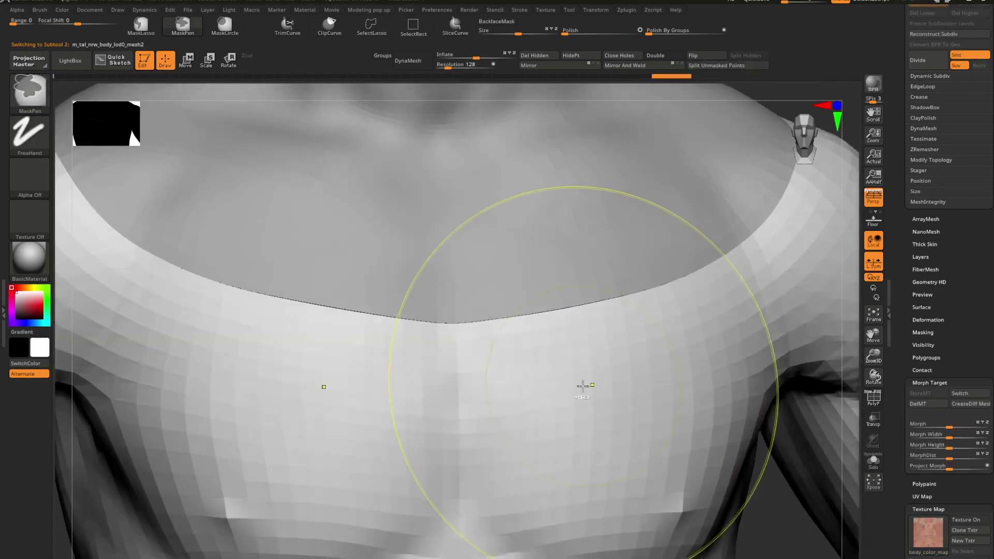
key(ctrl+z)
key(ctrl+z)
key(ctrl+shift+z)
mouse_move(557, 392)
ctrl+right_down()
mouse_move(463, 361)
mouse_move(610, 370)
ctrl+right_up()
key(ctrl)
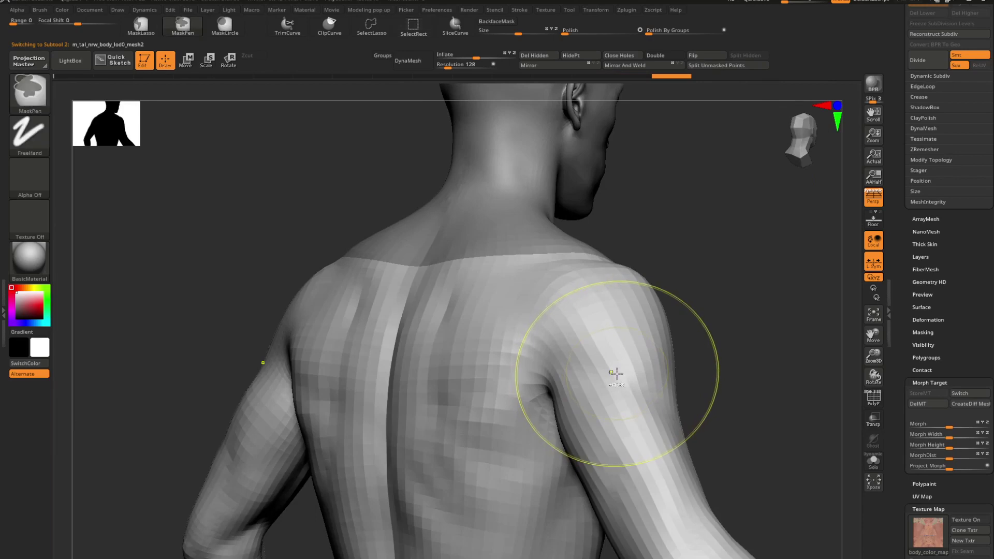
shift+right_drag(765, 333, 665, 321)
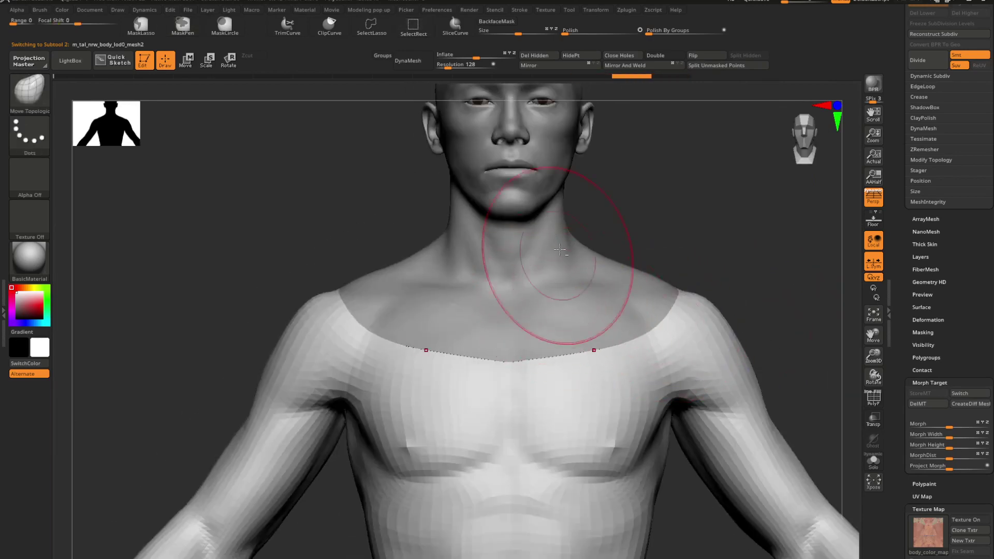
- Select the head mesh and turn on its color texture
alt+click(565, 223)
alt+right_drag(565, 221, 519, 277)
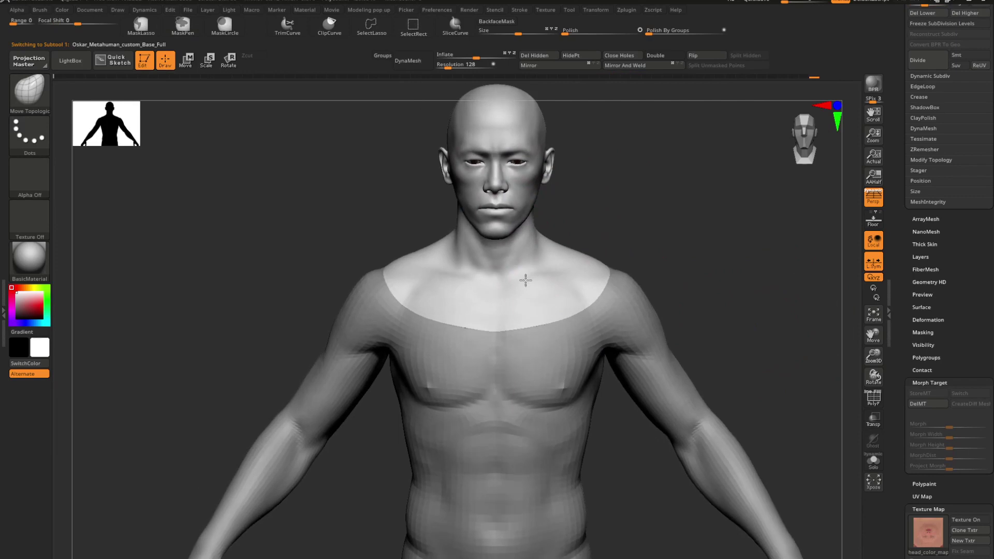
click(965, 519)
mouse_move(484, 310)
ctrl+right_down()
mouse_move(487, 300)
mouse_move(489, 326)
ctrl+right_up()
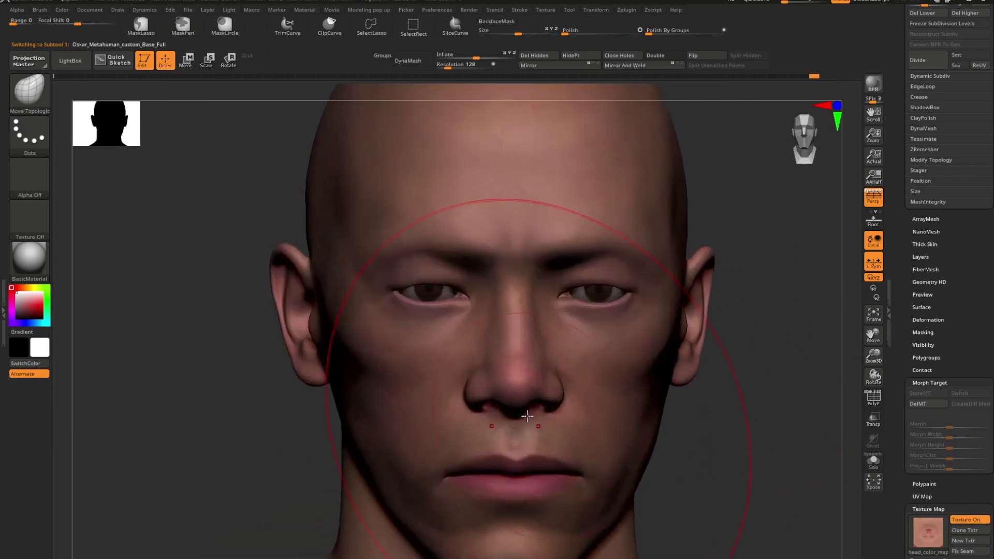
- Examine the skin texture on the cheek, nose and lips up close with the Flat Color material
click(32, 265)
right_drag(226, 294, 364, 341)
alt+right_drag(448, 379, 551, 332)
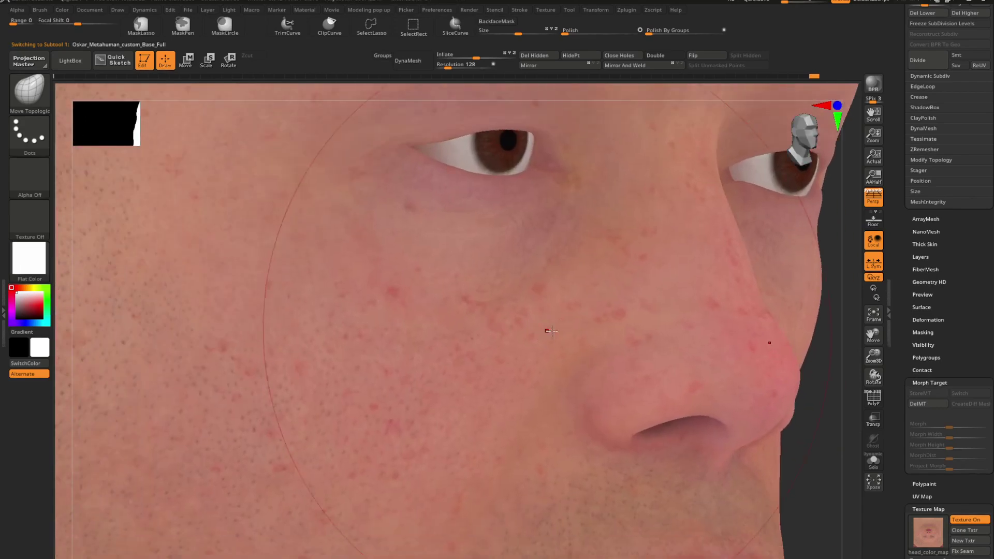
key(space)
drag(574, 322, 557, 316)
alt+right_drag(528, 352, 612, 212)
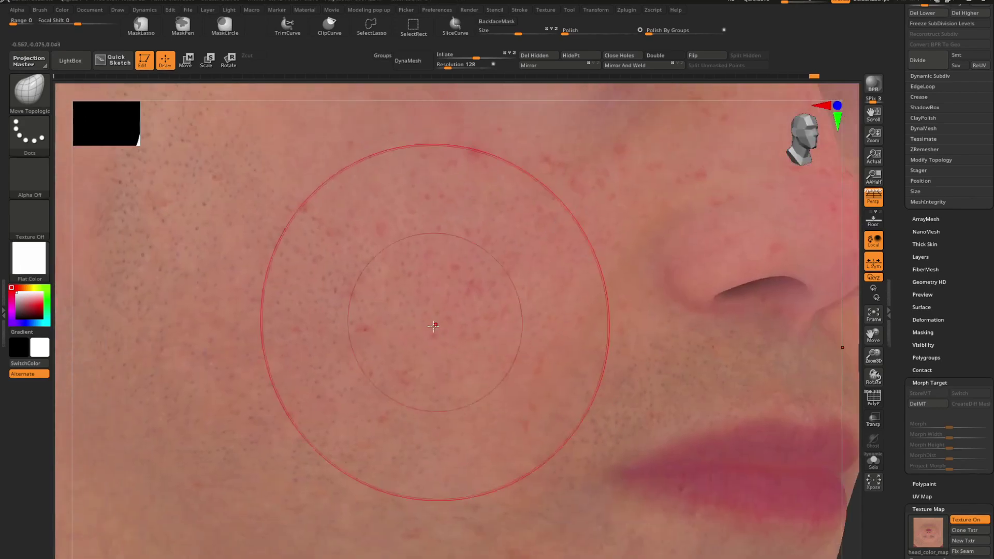
mouse_move(433, 326)
right_down()
mouse_move(460, 329)
mouse_move(424, 321)
right_up()
ctrl+right_drag(461, 345, 467, 319)
right_drag(534, 343, 537, 293)
right_drag(616, 310, 523, 326)
ctrl+right_drag(533, 331, 100, 299)
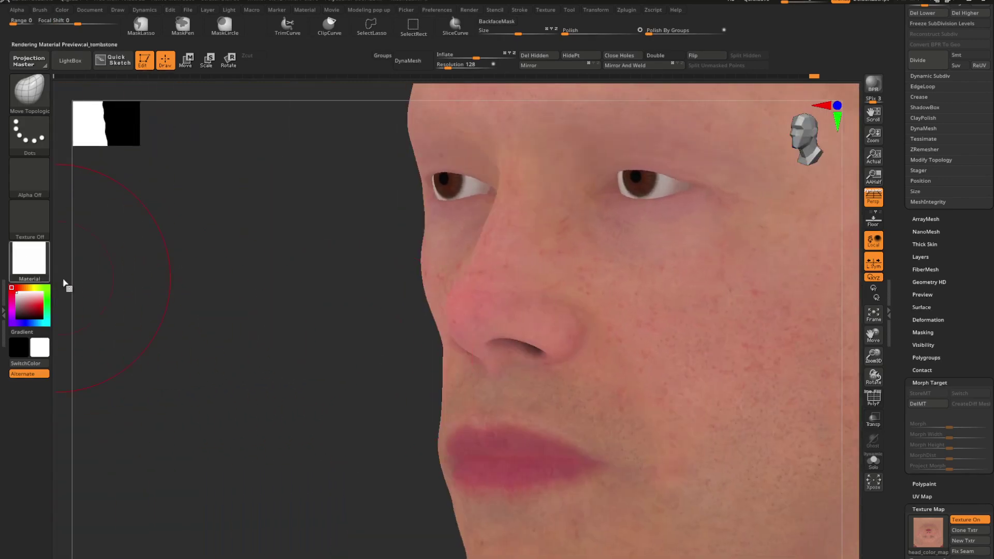
- Switch the material to BasicMaterial and frame the eyes from the front
key(m)
click(155, 492)
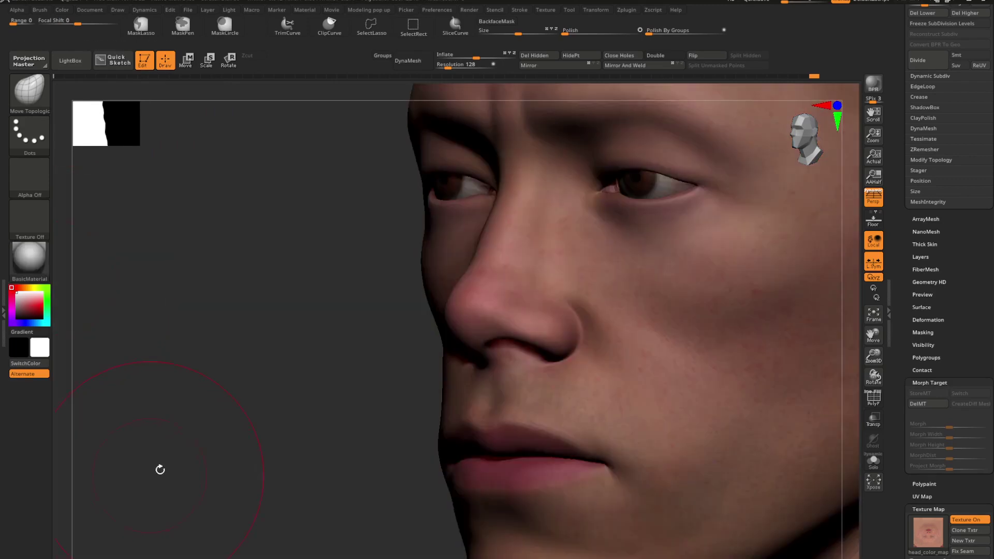
right_drag(160, 468, 572, 314)
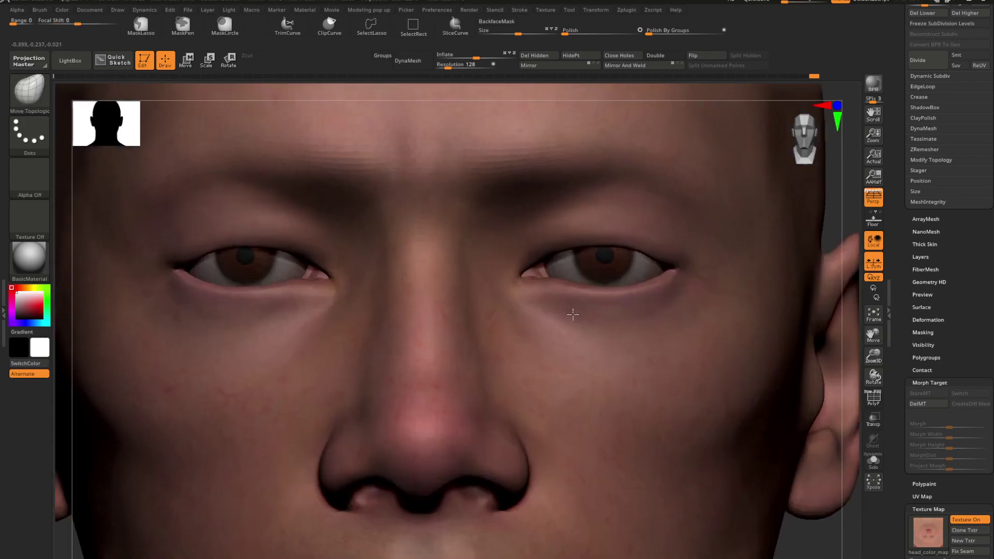
- Isolate the left eyeball and duplicate it inside the Eyes folder
alt+click(599, 264)
key(alt+s)
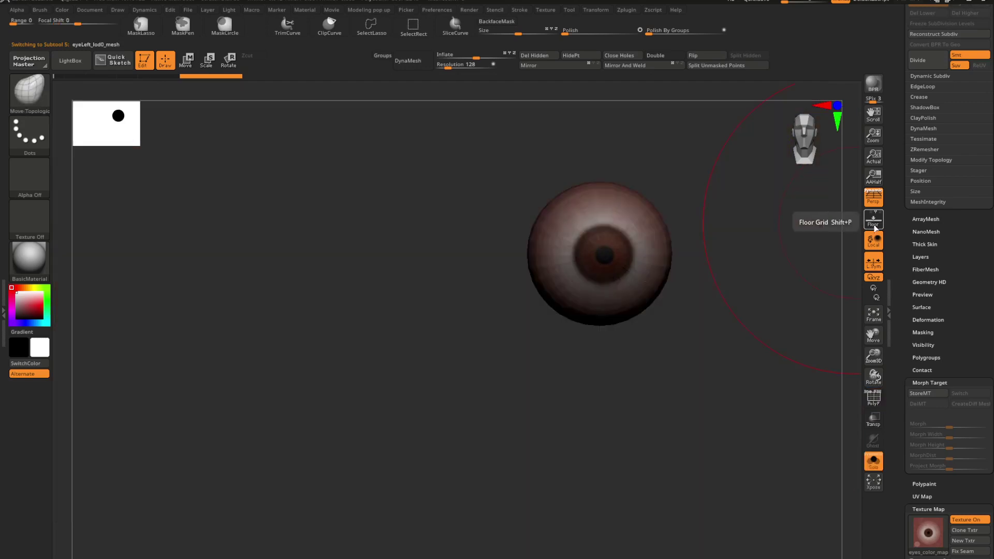
drag(905, 216, 892, 361)
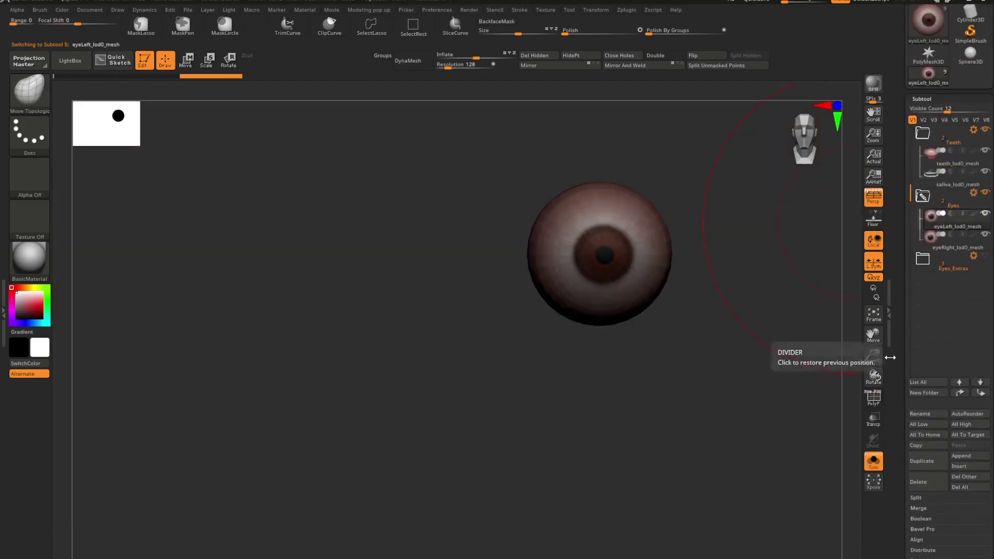
key(ctrl)
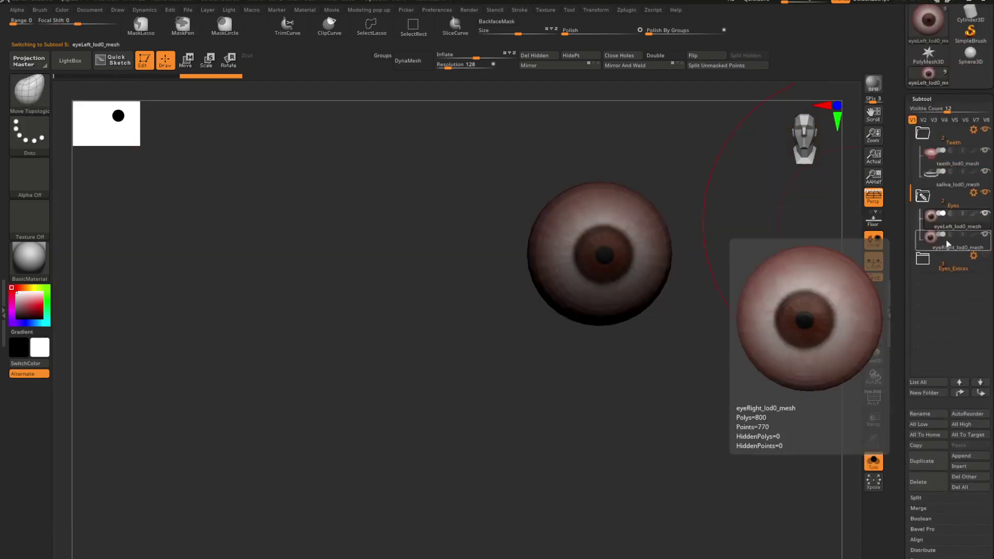
mouse_move(925, 199)
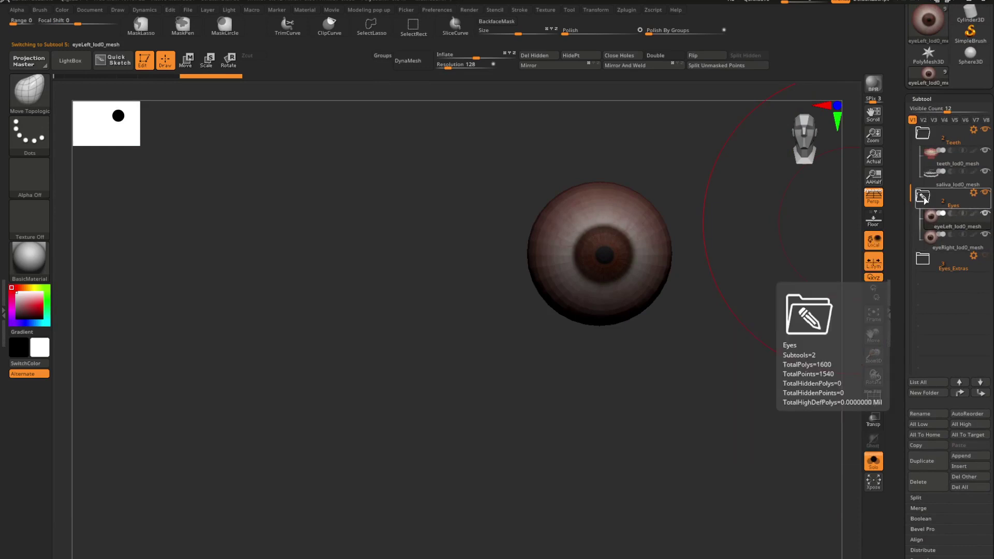
mouse_move(941, 243)
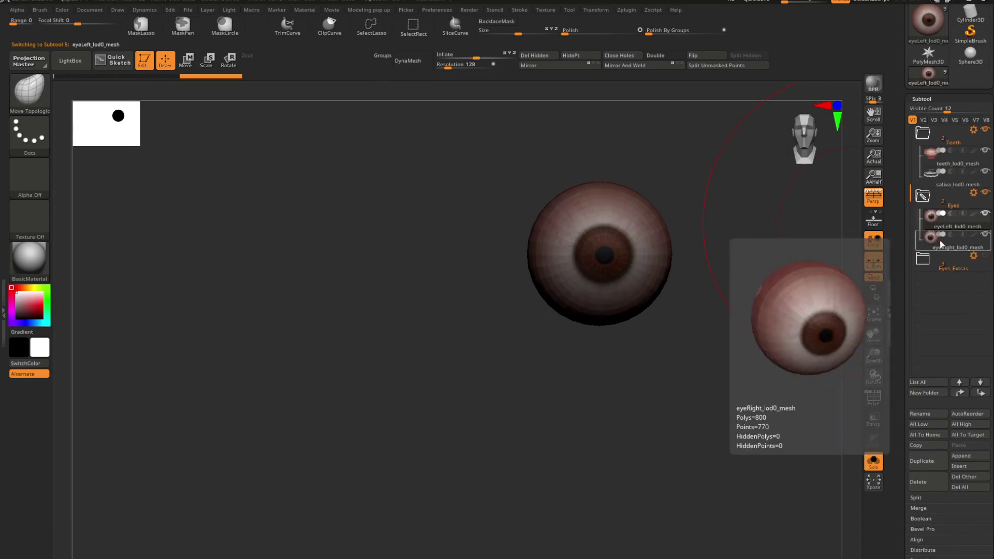
key(ctrl+shift)
key(ctrl+shift+d)
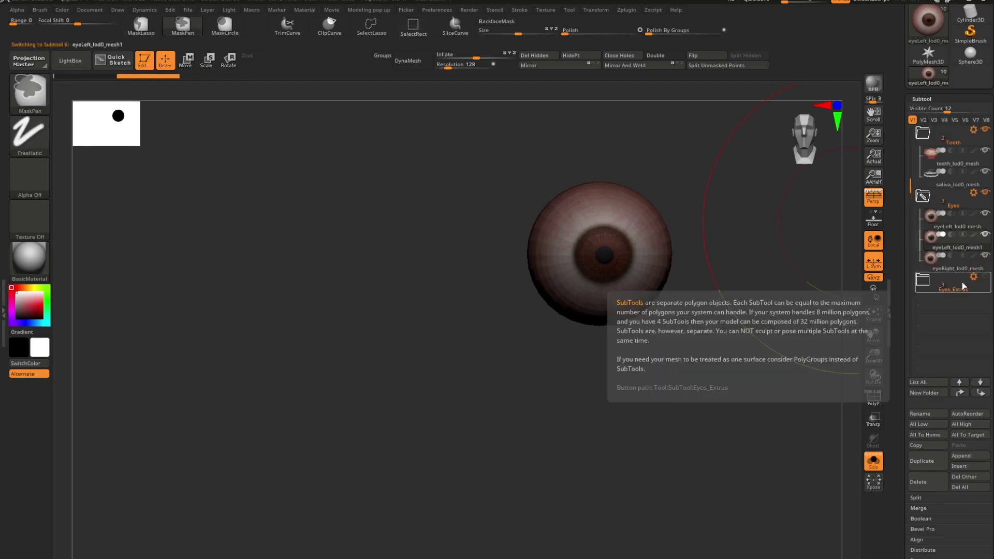
- Move the left eye copy below the right eye, duplicate the right eye, and merge the two copies into one subtool
key(ctrl+Down)
key(Up)
key(ctrl+shift+d)
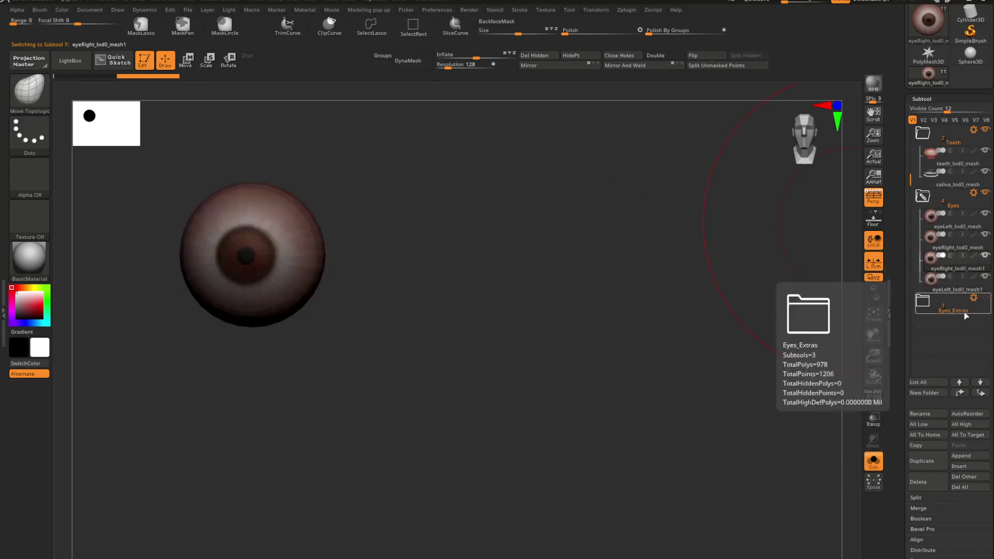
click(918, 508)
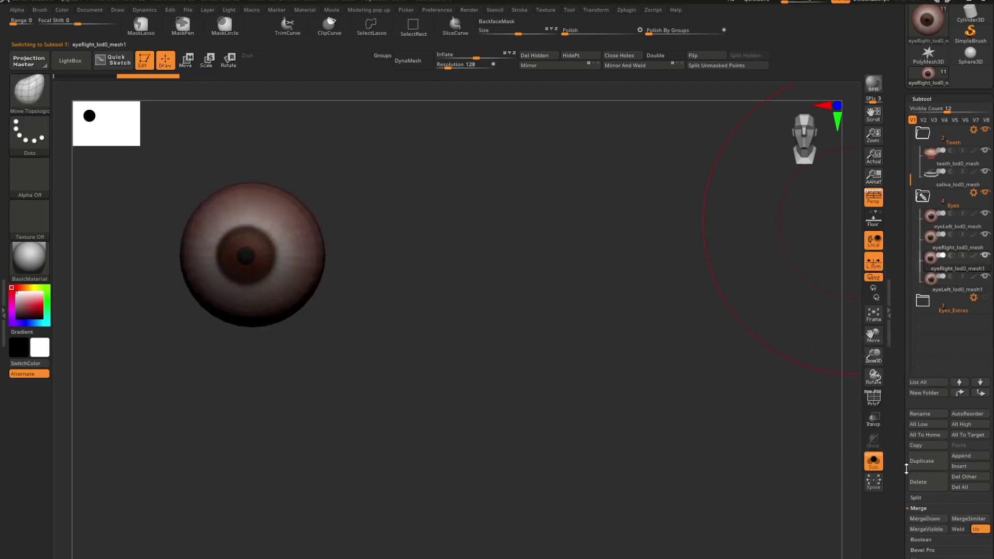
click(926, 519)
click(834, 541)
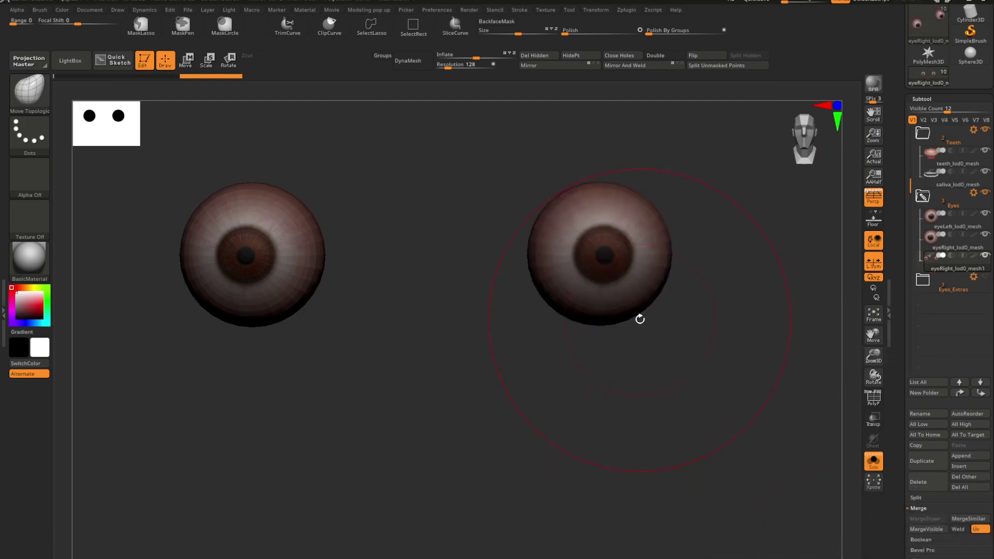
- Show the wireframe on the merged eyes and preview their UV layout with Morph UV
alt+right_drag(607, 315, 621, 362)
key(shift+f)
drag(900, 366, 903, 261)
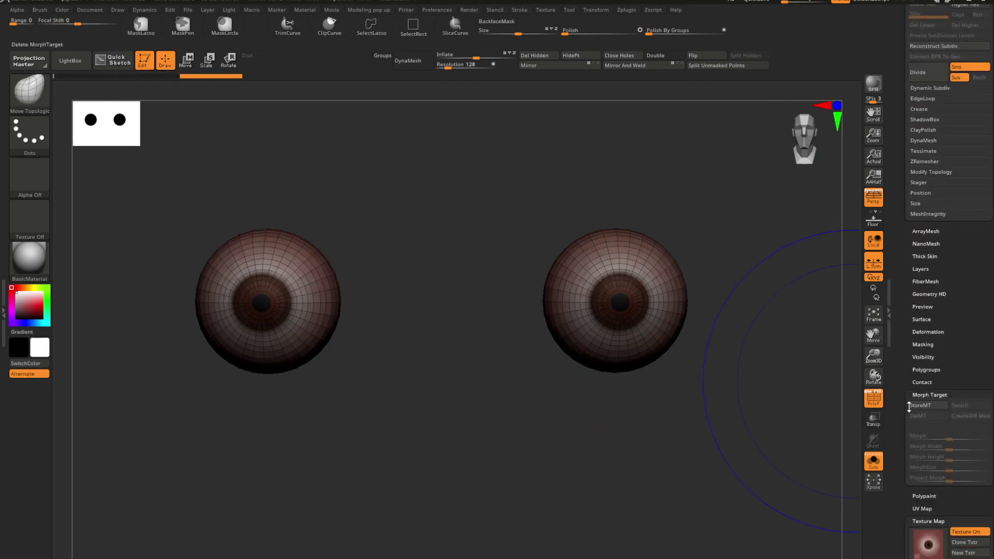
click(921, 508)
click(922, 519)
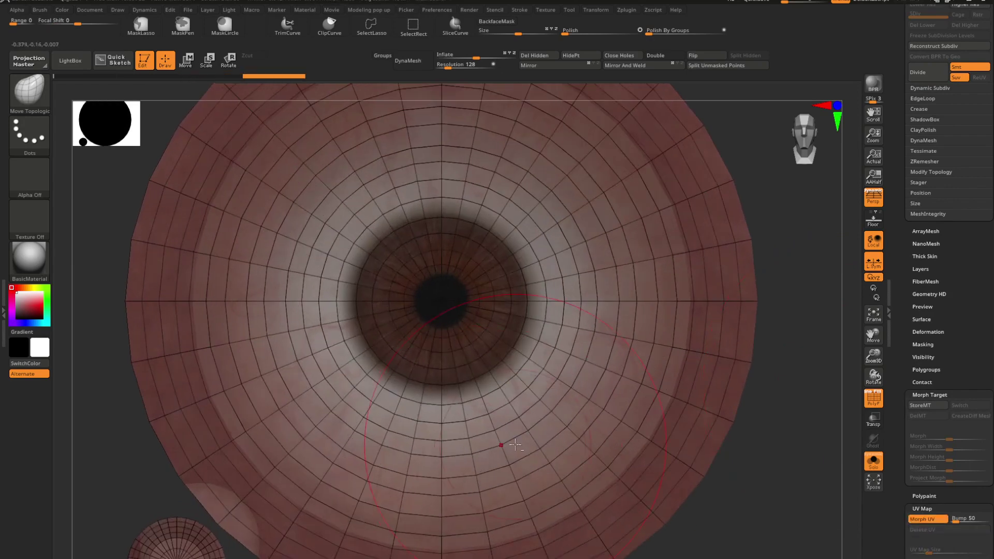
ctrl+right_drag(515, 445, 523, 422)
click(927, 519)
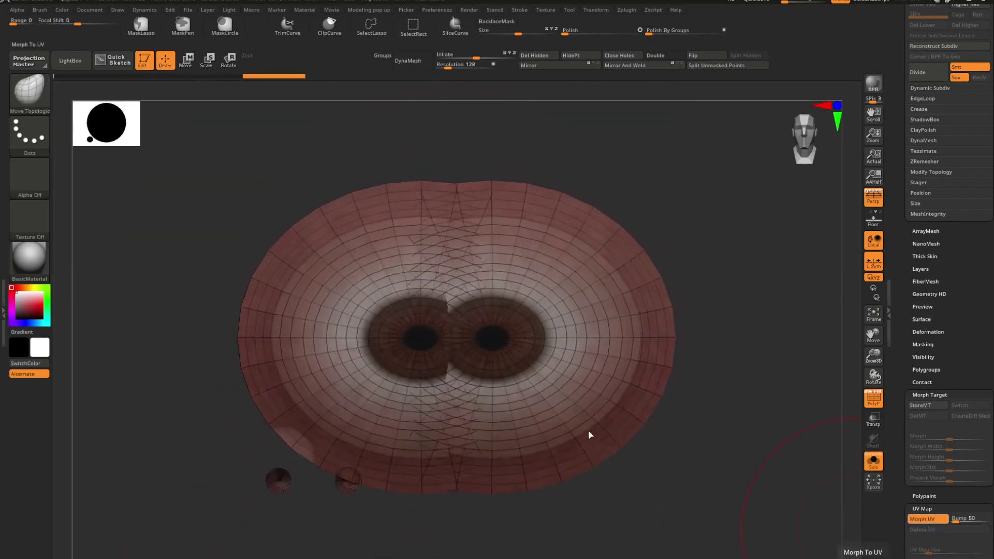
- Show the full head again, hide the two original eye meshes, and turn off the wireframe
right_drag(592, 328, 601, 356)
key(alt+s)
ctrl+right_drag(589, 409, 573, 317)
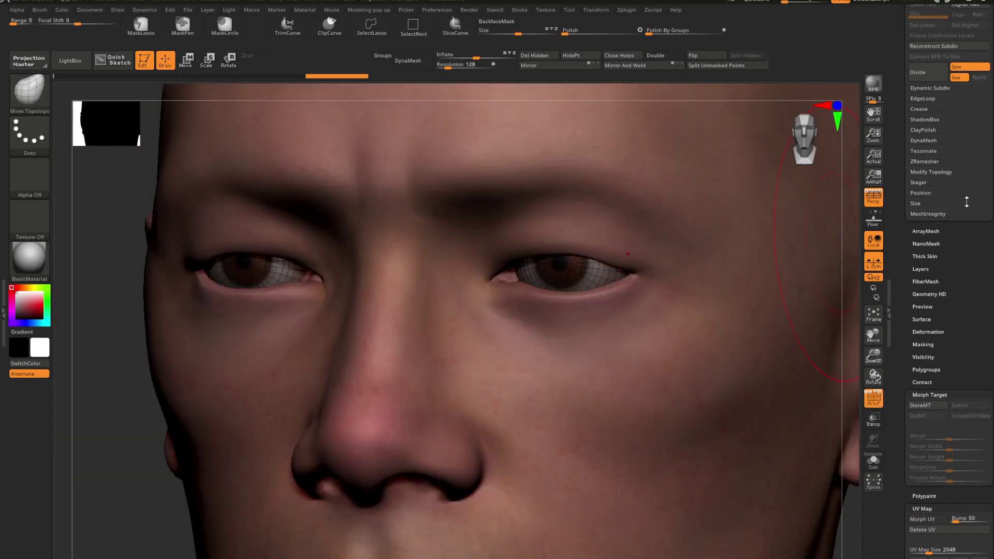
drag(903, 196, 885, 338)
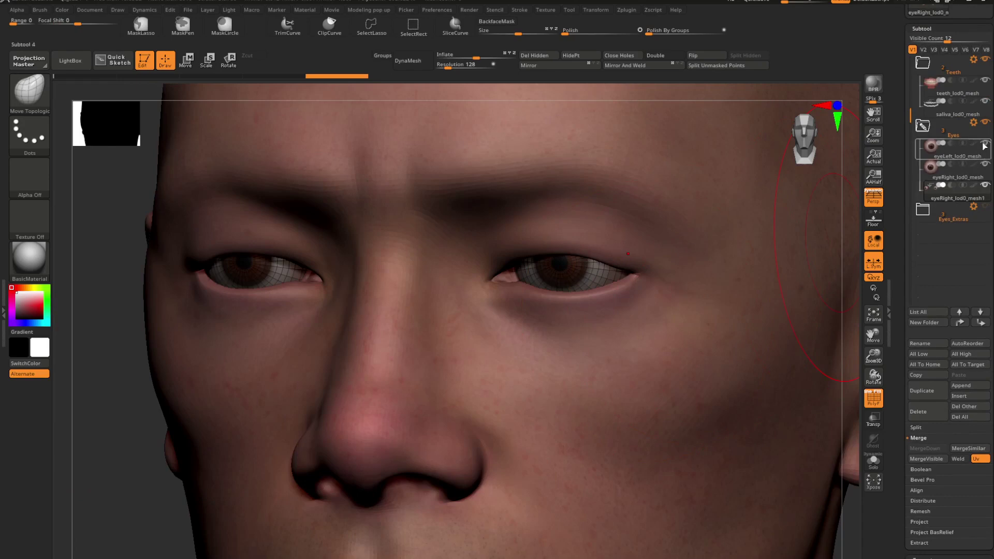
click(949, 176)
click(950, 190)
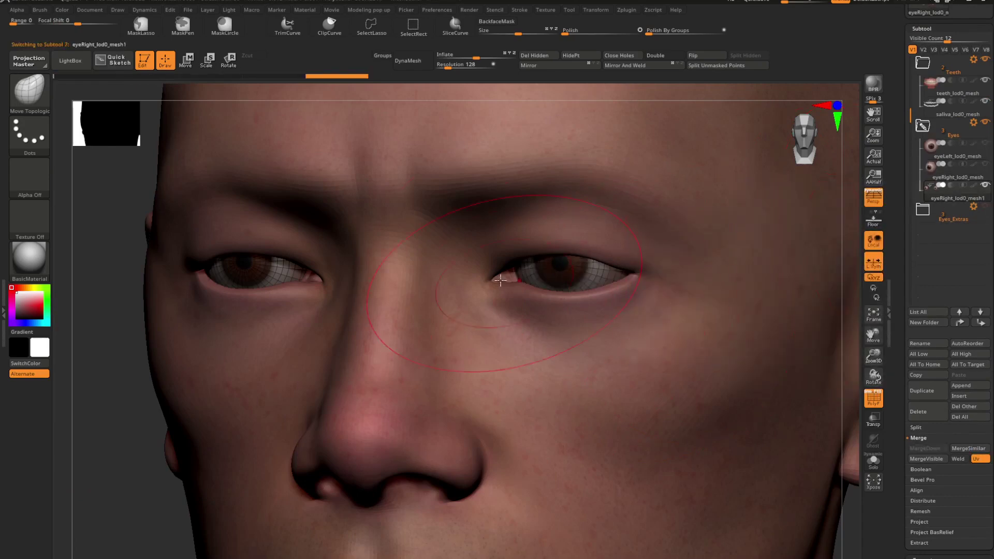
right_drag(500, 280, 549, 331)
right_click(548, 331)
key(shift+f)
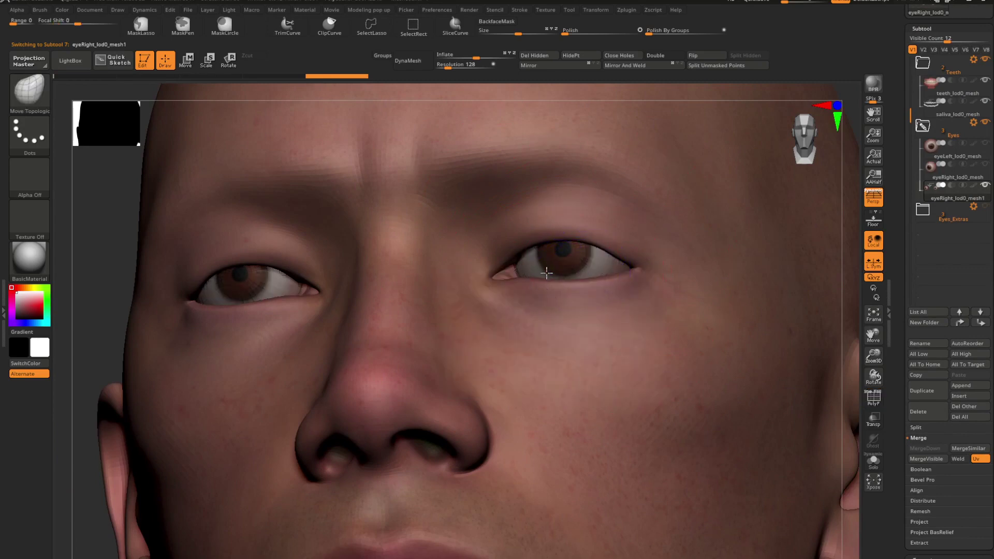
- Choose the Standard brush and turn off the color texture on the merged eyes
right_drag(547, 273, 581, 275)
key(b)
key(s)
key(t)
drag(609, 273, 543, 275)
mouse_move(543, 275)
ctrl+right_down()
mouse_move(426, 229)
mouse_move(574, 280)
mouse_move(648, 381)
mouse_move(583, 295)
mouse_move(579, 304)
ctrl+right_up()
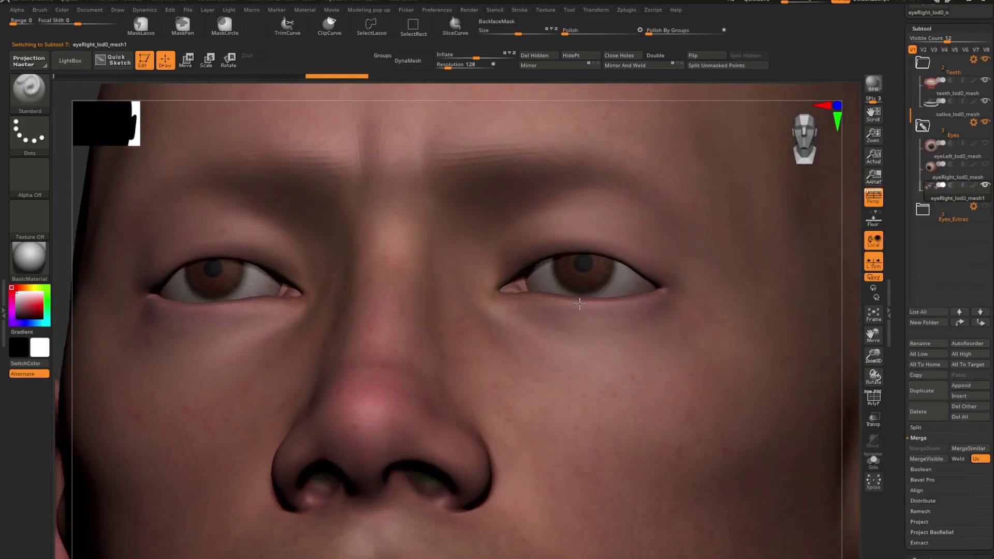
drag(900, 378, 898, 217)
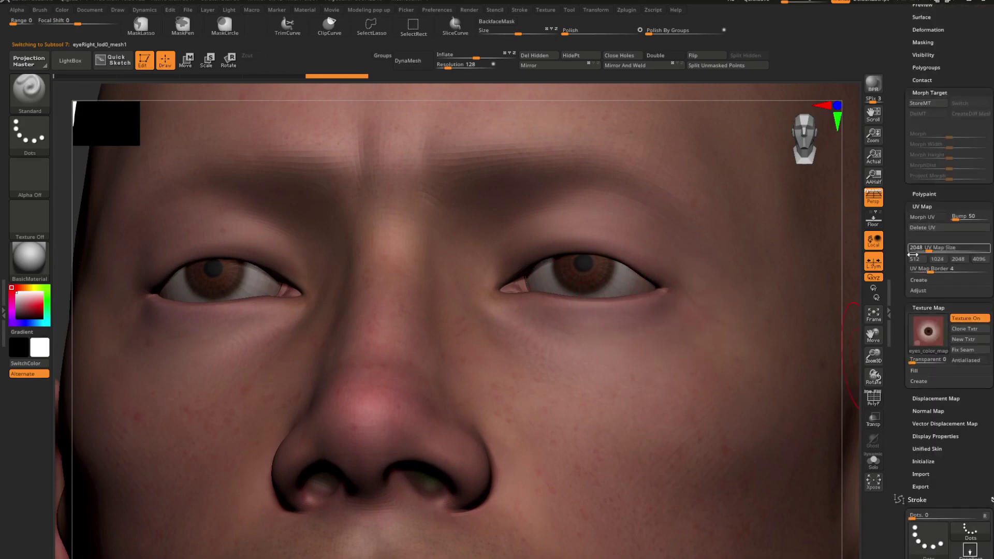
click(962, 316)
- Subdivide the merged eyes up to subdivision level 4
key(ctrl+d)
ctrl+right_drag(668, 357, 549, 364)
mouse_move(587, 318)
right_down()
mouse_move(585, 292)
mouse_move(714, 531)
right_up()
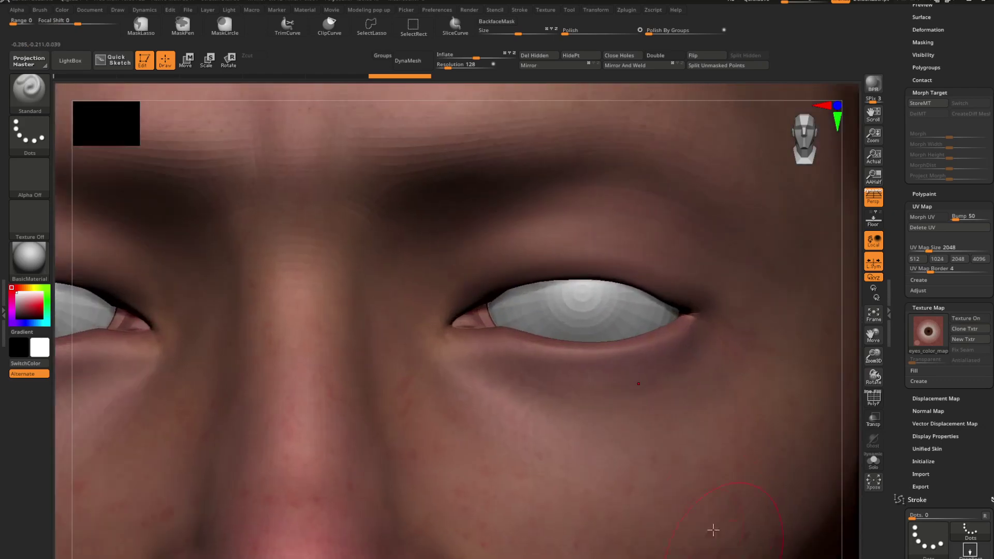
key(ctrl+z)
key(ctrl+shift+z)
right_click(587, 347)
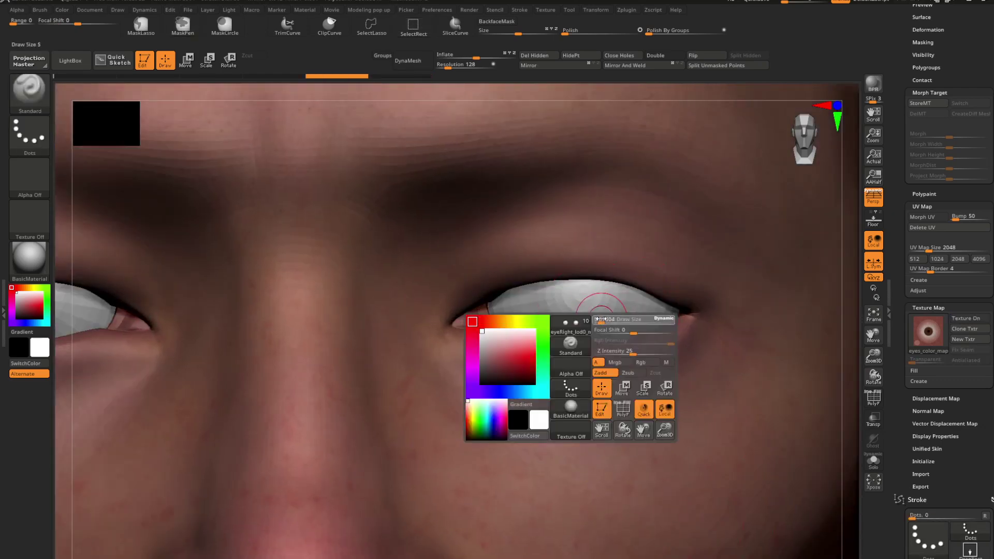
drag(895, 257, 906, 403)
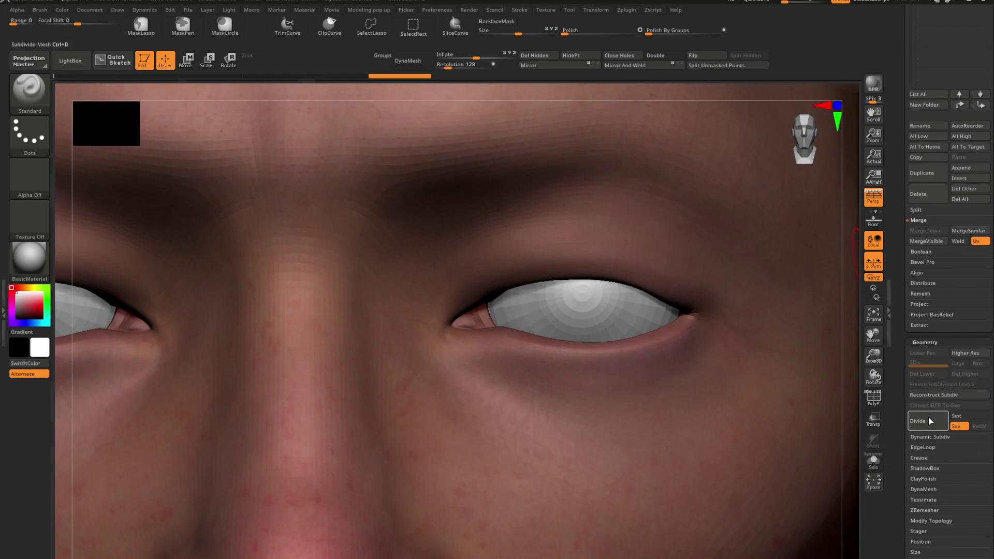
click(927, 419)
click(936, 420)
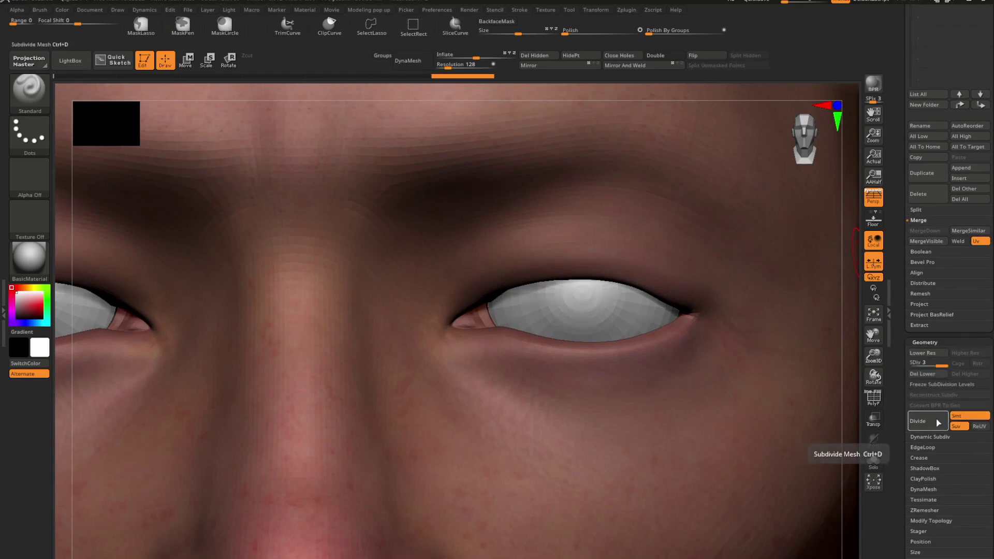
click(935, 419)
- Adjust the brush size and sculpt the iris area of both eyeballs with the Standard brush, smoothing the surface
ctrl+right_drag(618, 340, 619, 353)
scroll(619, 353, up, 3)
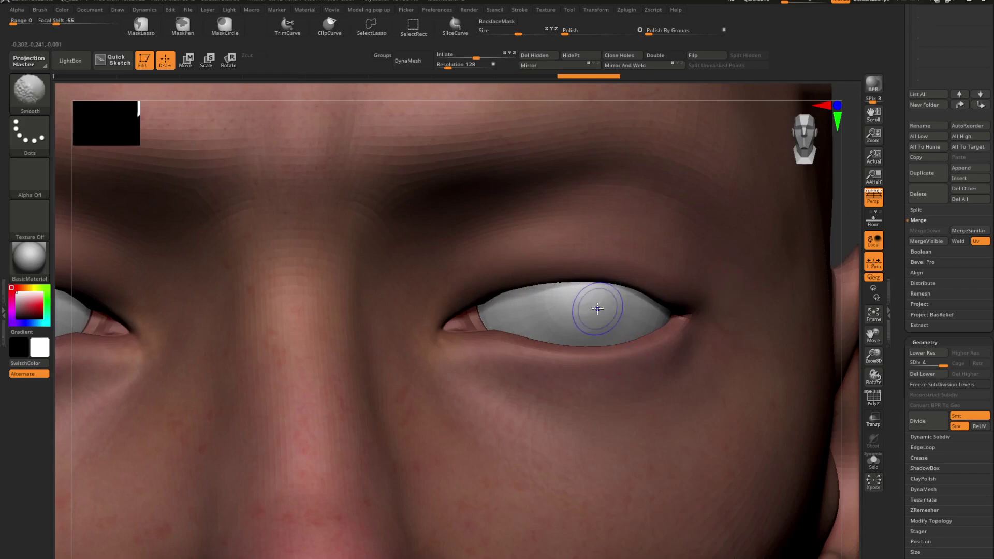
key(space)
key(shift)
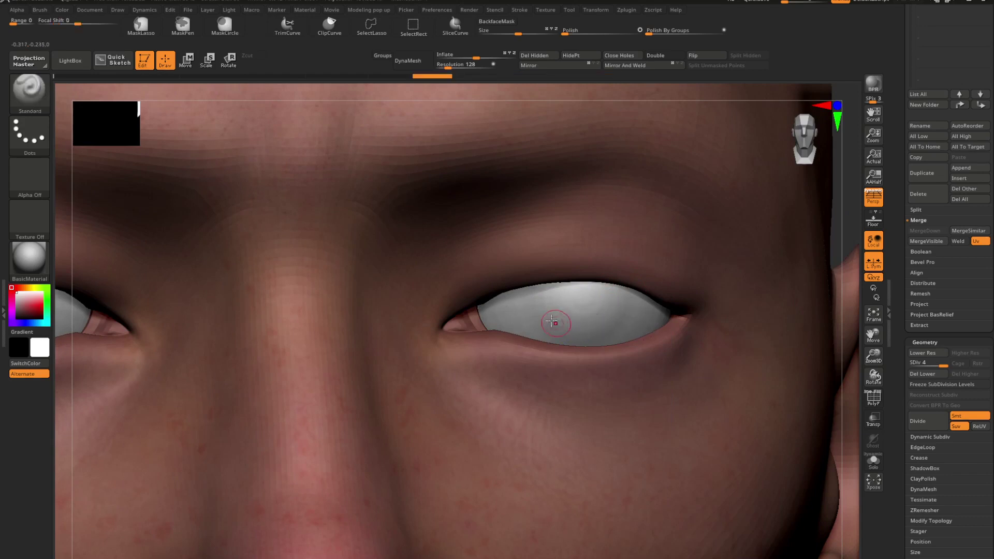
alt+right_drag(560, 296, 712, 277)
key(shift)
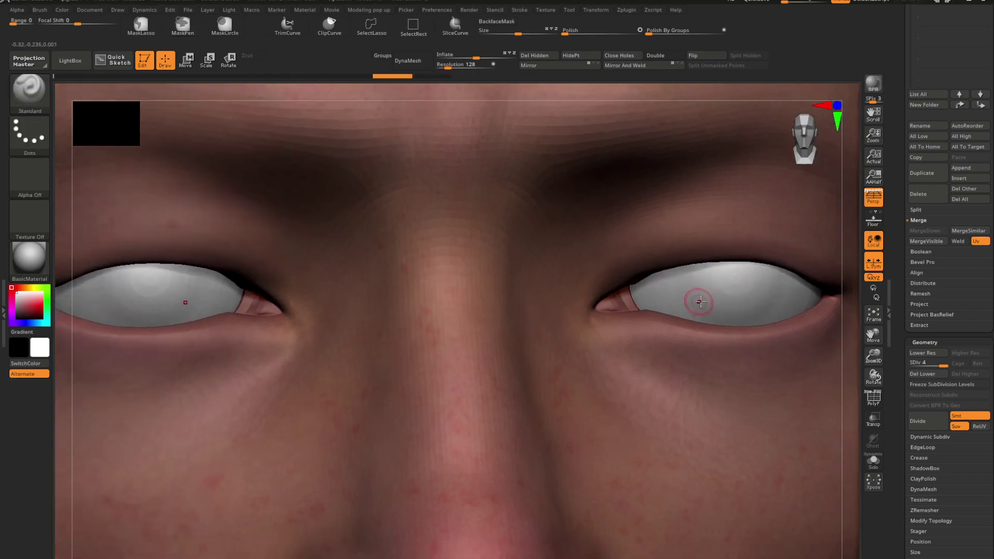
key(shift)
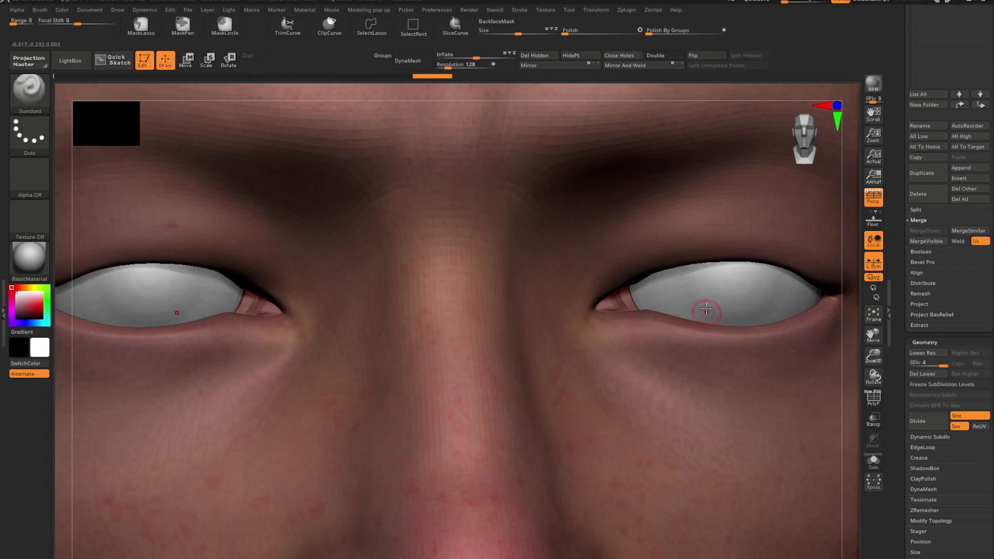
- Make the base head and body mesh the active subtool
right_drag(705, 310, 705, 215)
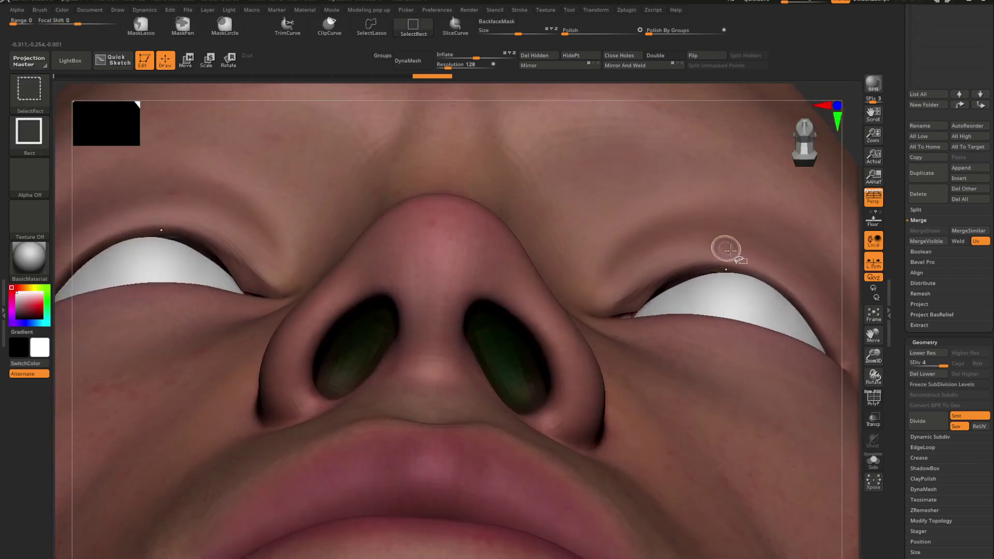
right_drag(725, 251, 520, 319)
ctrl+right_drag(520, 318, 569, 325)
ctrl+right_drag(569, 325, 666, 328)
alt+click(666, 327)
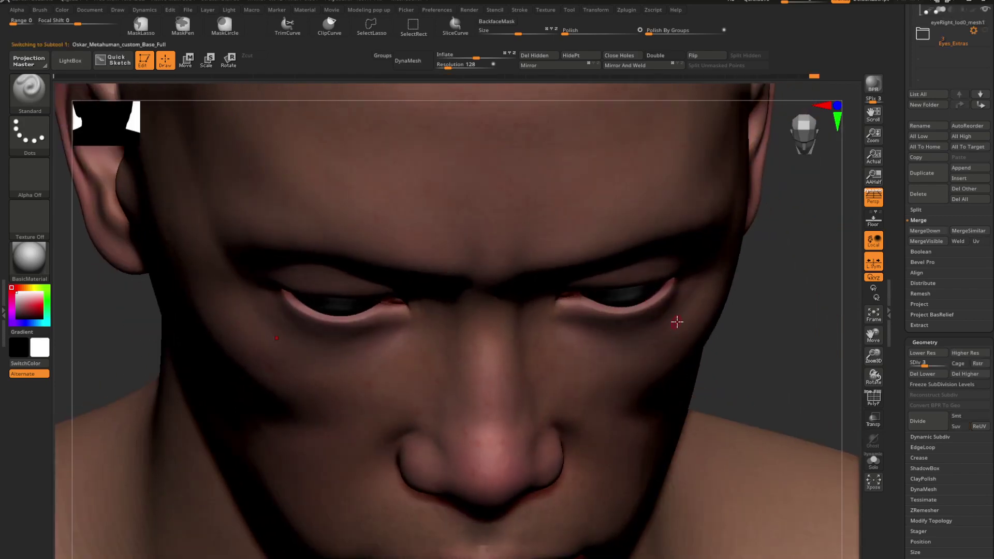
- Choose the Move Topological brush and briefly show the head's polygon wireframe
key(b)
key(m)
key(t)
key(space)
key(shift+f)
key(shift+f)
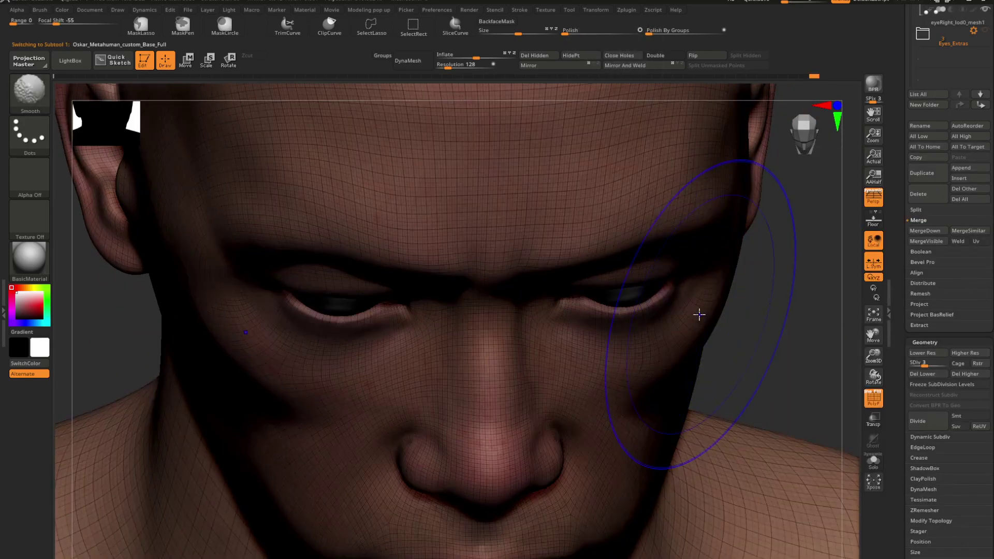
- Reduce the Move Topological brush's draw size to roughly the size of the eye
key(space)
drag(698, 312, 696, 312)
mouse_move(697, 312)
right_down()
mouse_move(647, 255)
mouse_move(585, 264)
right_up()
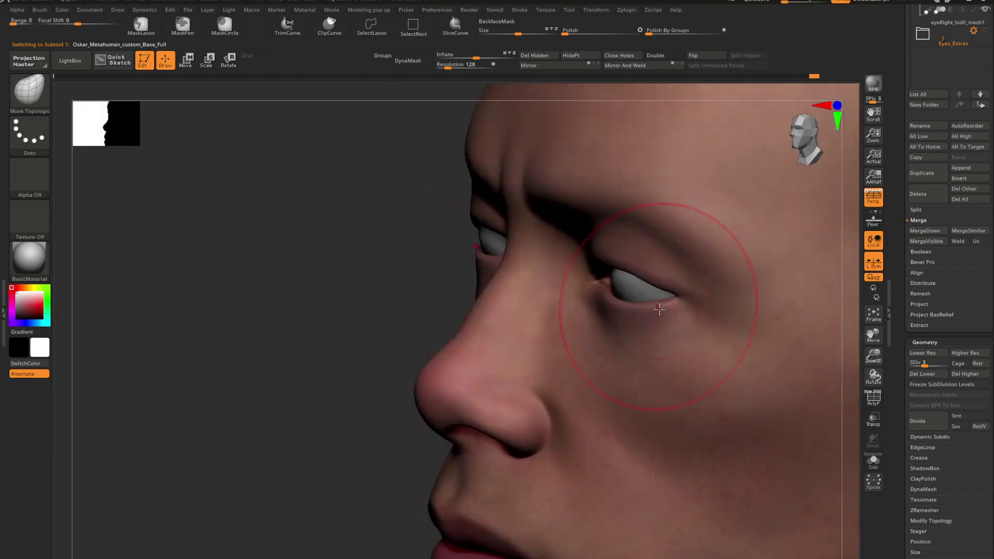
right_drag(661, 309, 674, 329)
key(space)
drag(682, 313, 680, 312)
right_drag(681, 313, 665, 304)
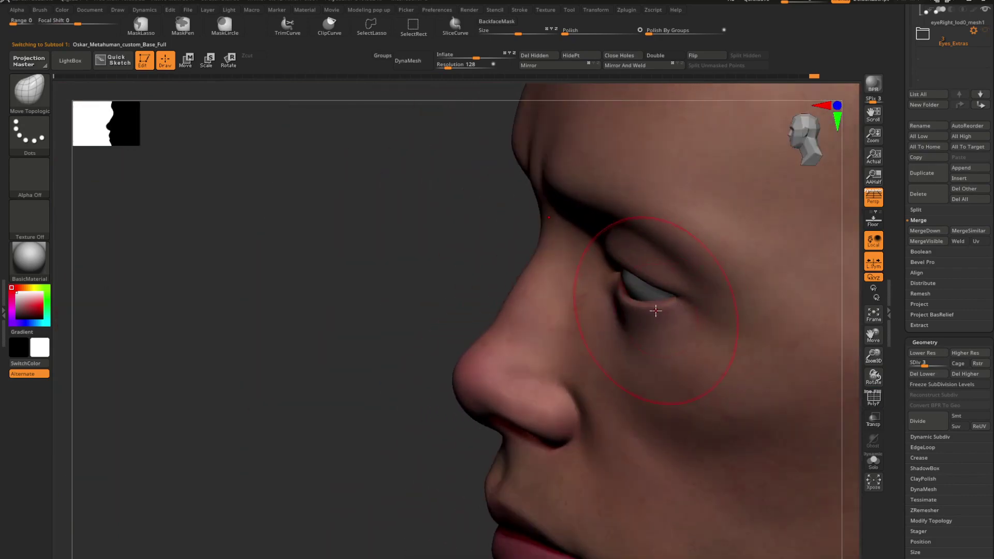
key(space)
drag(669, 311, 665, 312)
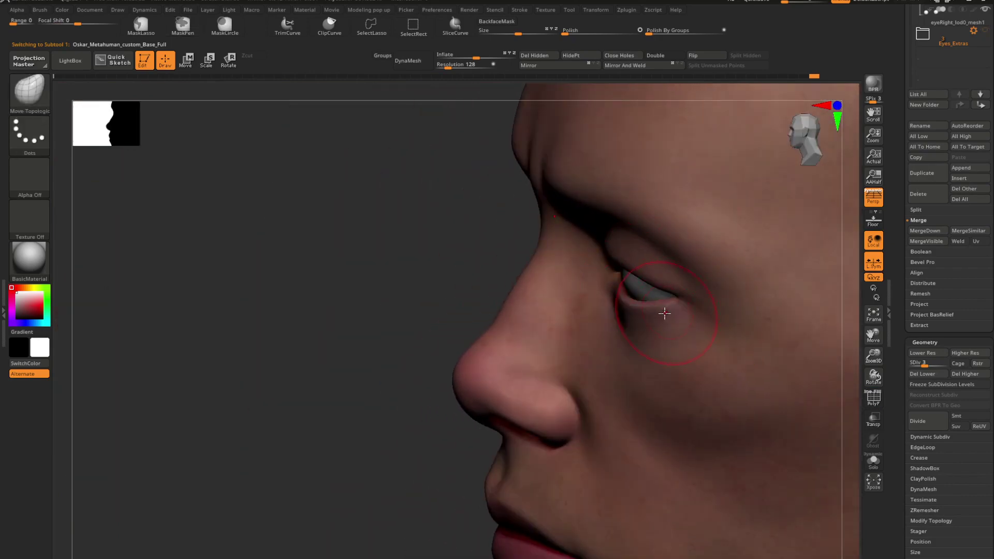
mouse_move(664, 313)
right_down()
mouse_move(731, 306)
mouse_move(688, 328)
mouse_move(657, 321)
mouse_move(680, 321)
mouse_move(679, 344)
mouse_move(610, 343)
mouse_move(609, 311)
mouse_move(605, 359)
right_up()
key(space)
mouse_move(557, 328)
ctrl+right_down()
mouse_move(603, 347)
mouse_move(598, 305)
mouse_move(499, 288)
mouse_move(508, 337)
mouse_move(708, 358)
mouse_move(591, 312)
ctrl+right_up()
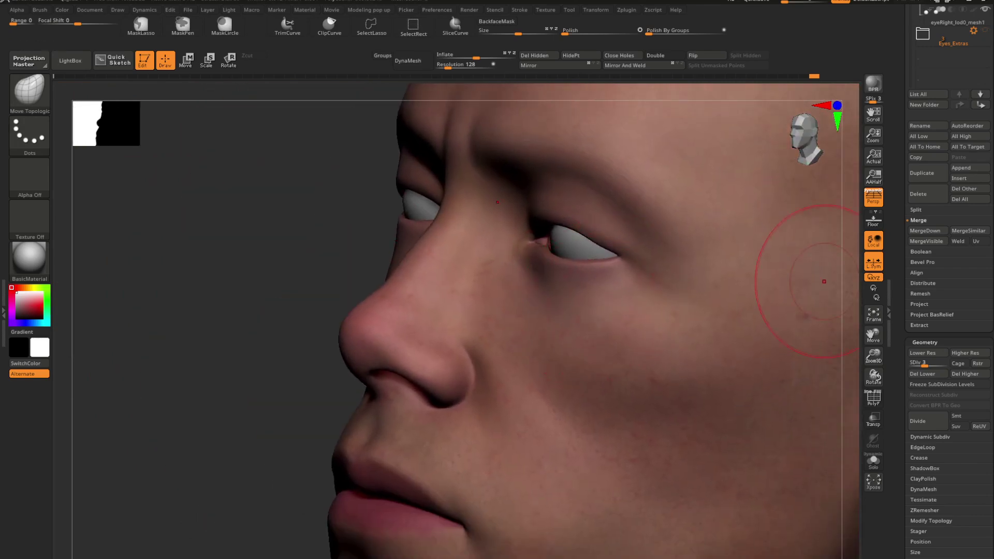
- Reshape the outer corner of the eye with Move Topological, undoing the first attempt and reworking it from other angles
mouse_move(279, 277)
right_down()
mouse_move(542, 297)
mouse_move(497, 309)
mouse_move(548, 294)
right_up()
key(space)
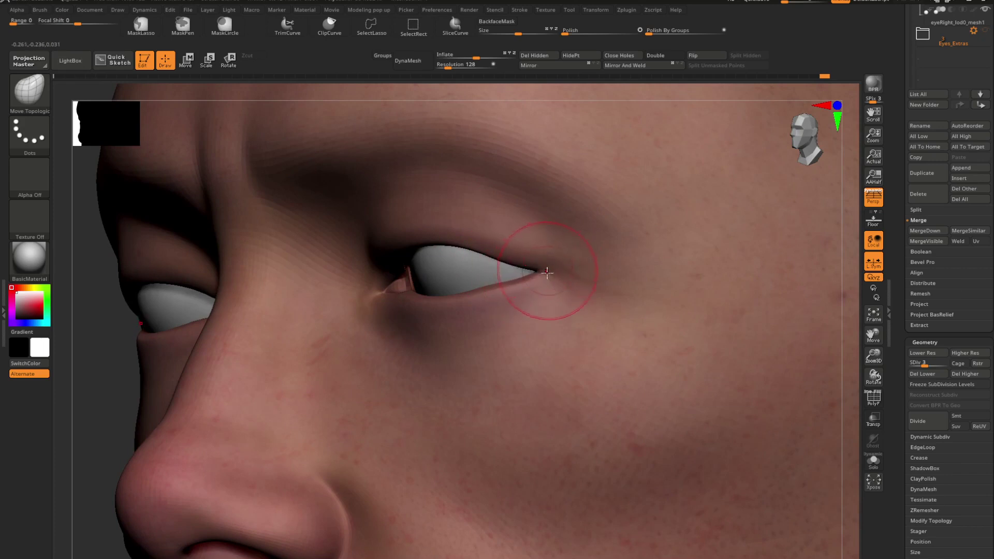
key(ctrl+z)
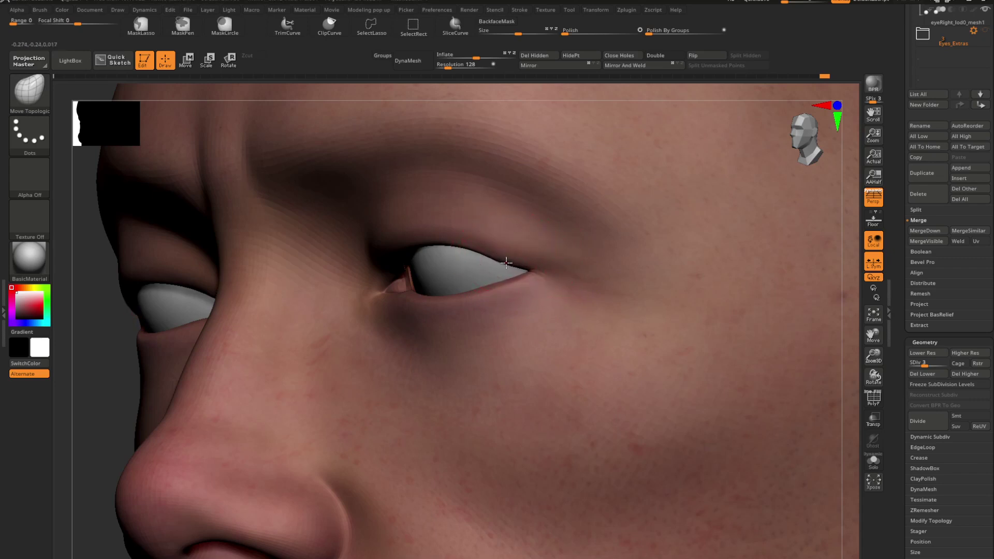
right_drag(507, 262, 574, 264)
ctrl+right_drag(559, 311, 490, 292)
ctrl+right_drag(435, 306, 404, 284)
right_drag(543, 324, 569, 294)
- Shift the main light slightly upward and render a BPR preview of the bust in three-quarter view
mouse_move(481, 308)
right_down()
mouse_move(541, 322)
mouse_move(731, 280)
right_up()
key(shift)
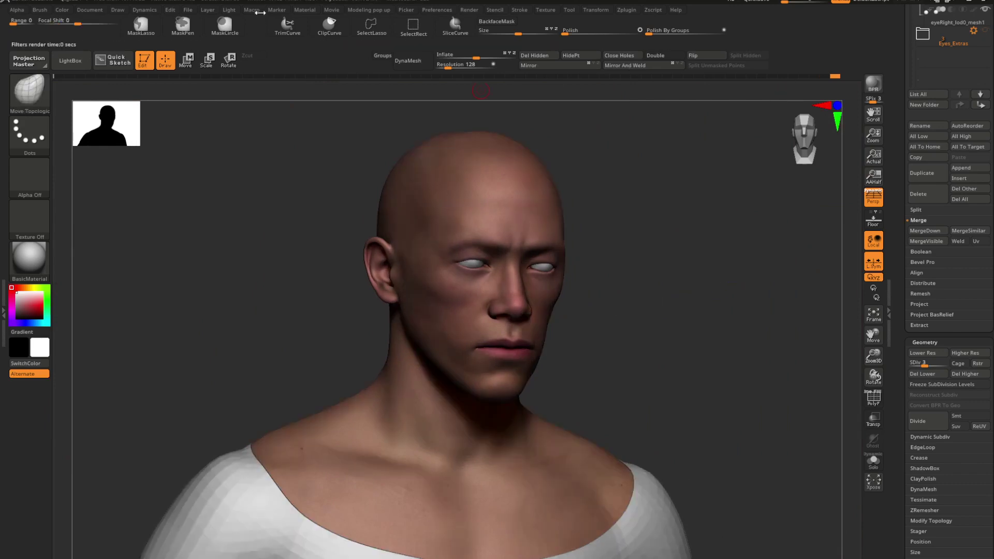
click(232, 10)
drag(259, 47, 263, 41)
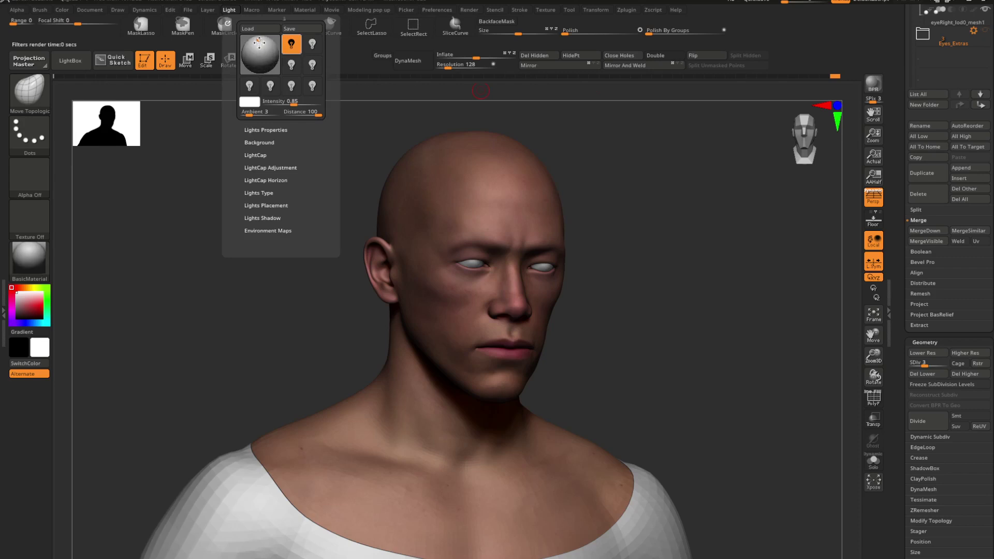
right_drag(646, 208, 614, 200)
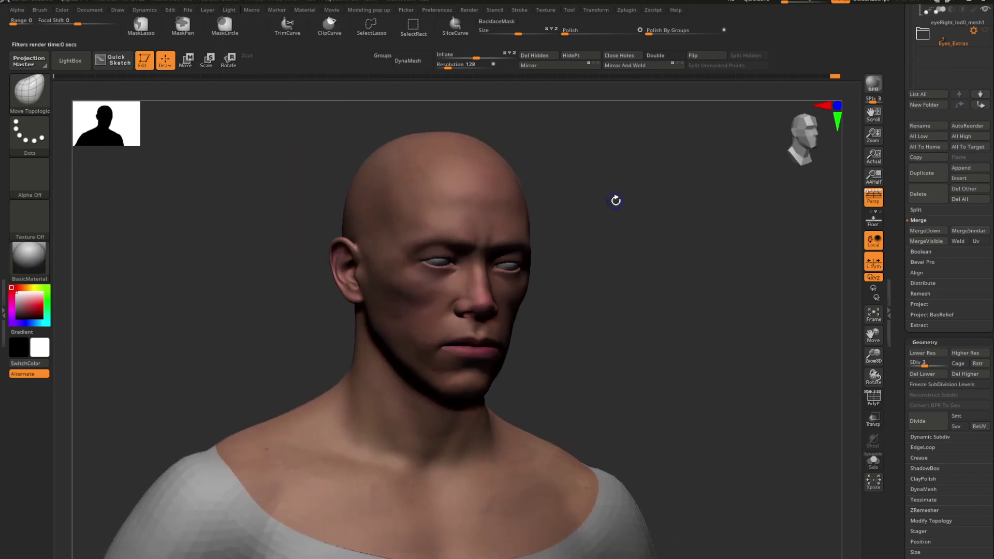
key(shift+r)
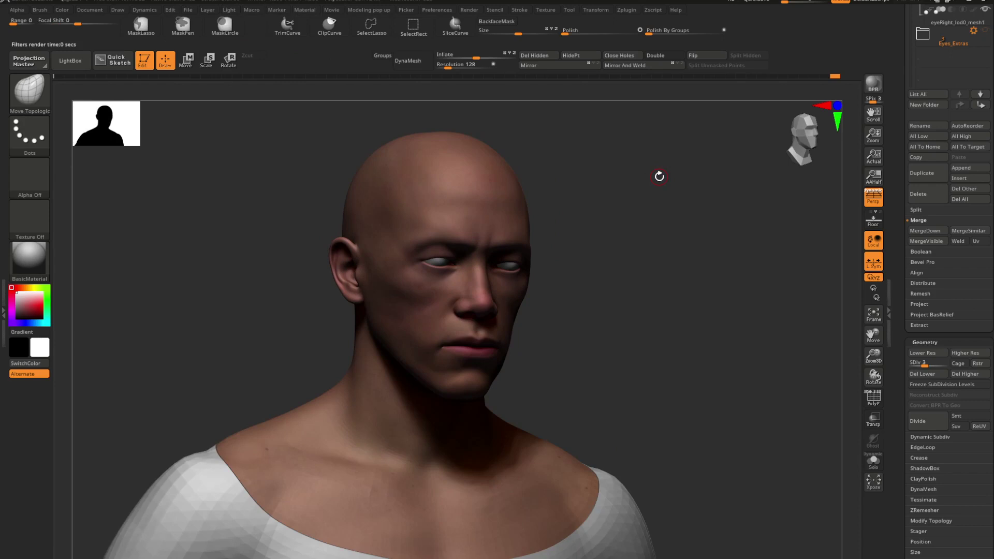
- Aim the main light more frontally at the face and check the shading from the front and side
right_drag(659, 176, 376, 97)
click(230, 10)
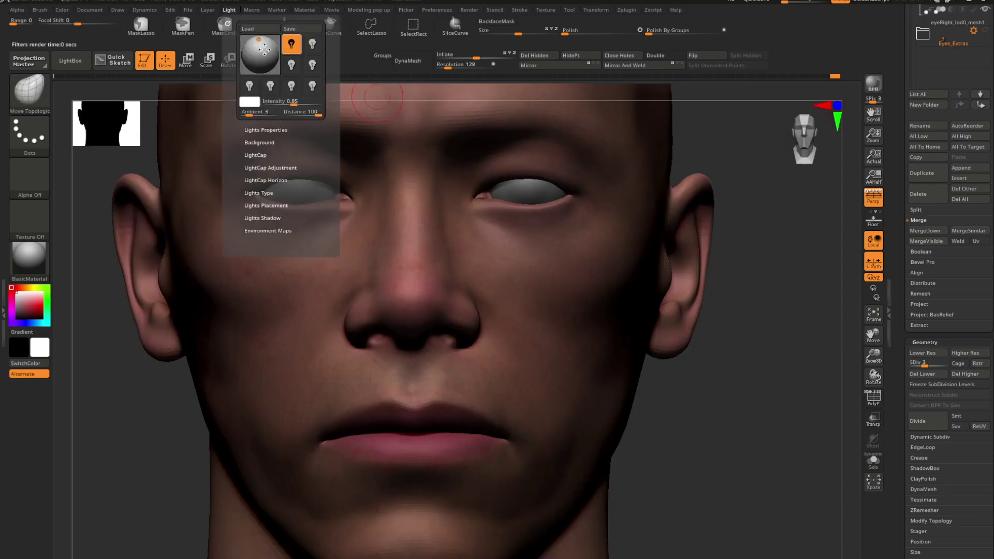
drag(265, 49, 259, 50)
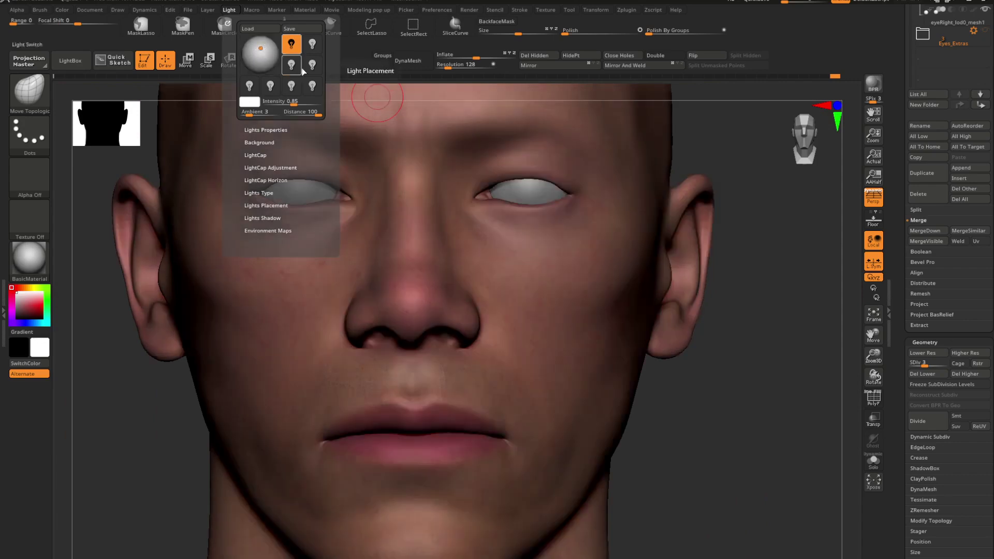
mouse_move(735, 233)
mouse_down()
mouse_move(526, 237)
mouse_move(546, 232)
mouse_move(550, 248)
mouse_move(511, 219)
mouse_up()
right_drag(403, 232, 405, 231)
right_drag(671, 247, 645, 317)
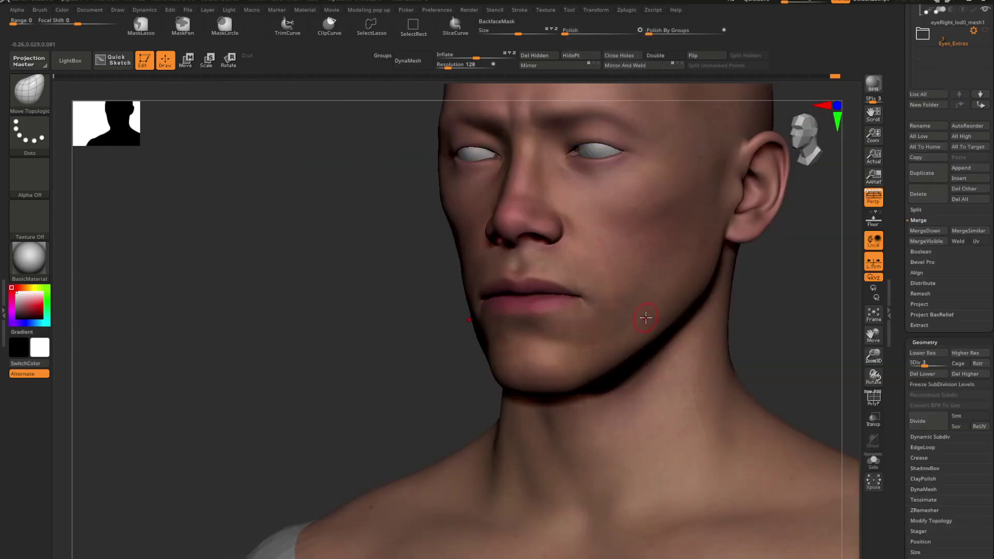
- Enlarge the Move Topological brush's draw size to cover the cheek area
key(space)
drag(640, 272, 645, 272)
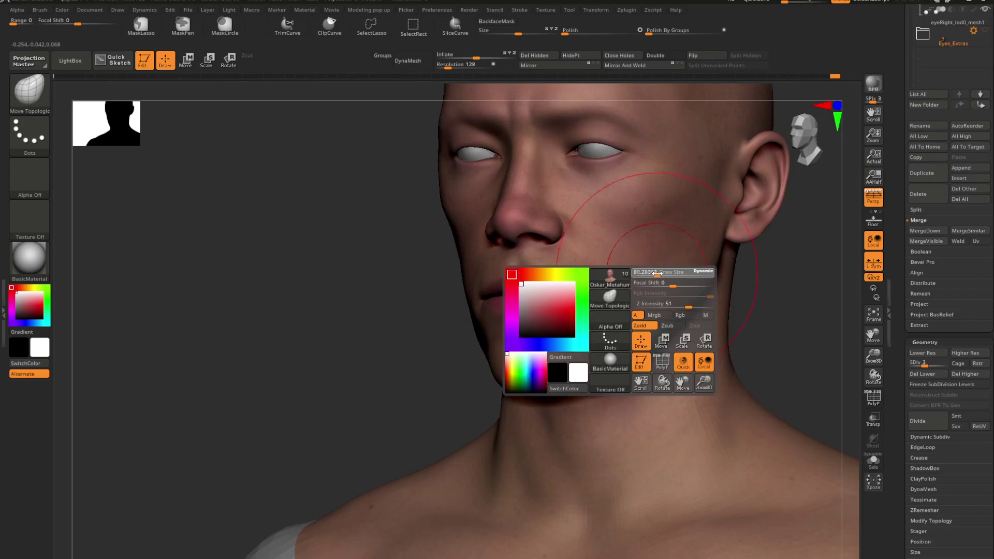
right_drag(677, 289, 558, 284)
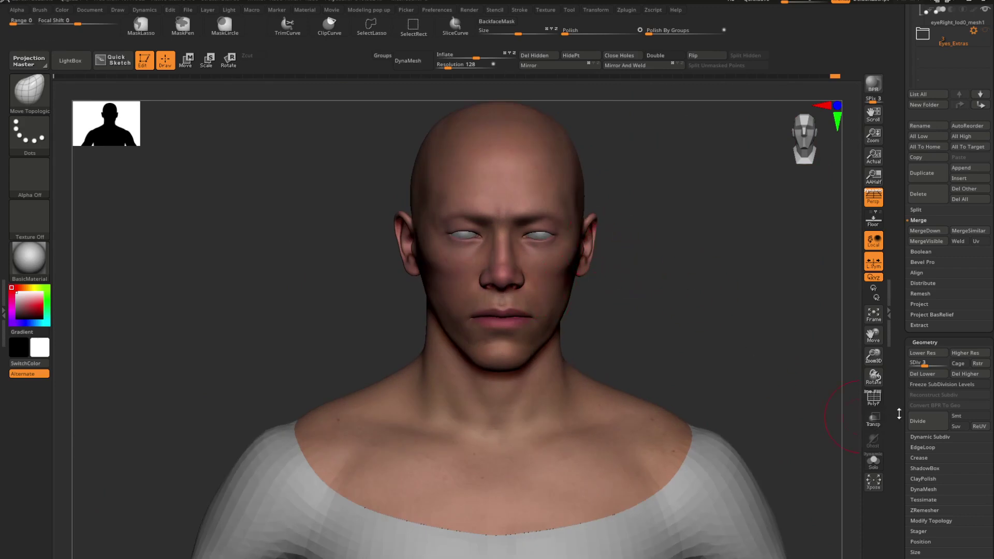
- Hide the head's colour texture and set the active colour to light grey
scroll(899, 414, down, 10)
click(965, 341)
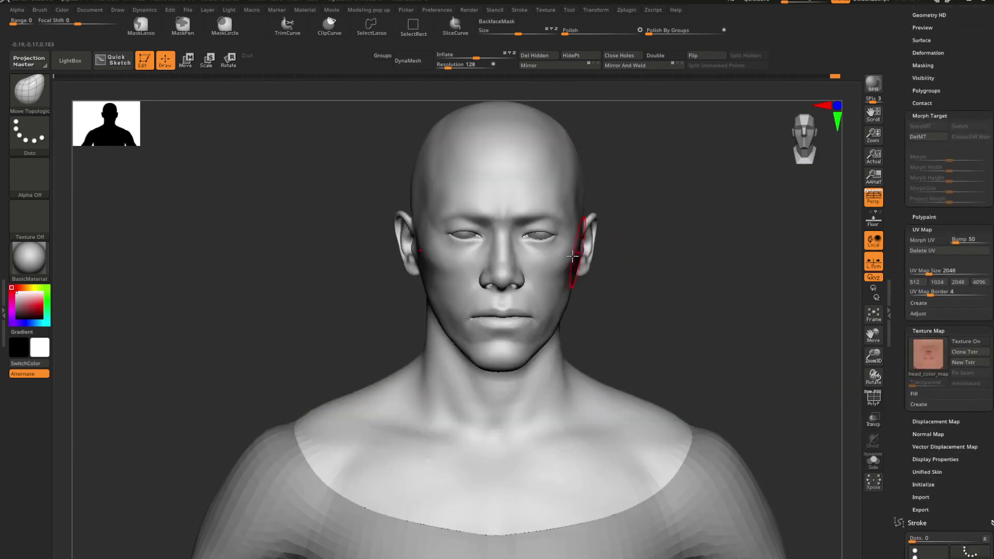
right_drag(572, 256, 543, 261)
drag(24, 308, 17, 297)
right_drag(473, 292, 497, 288)
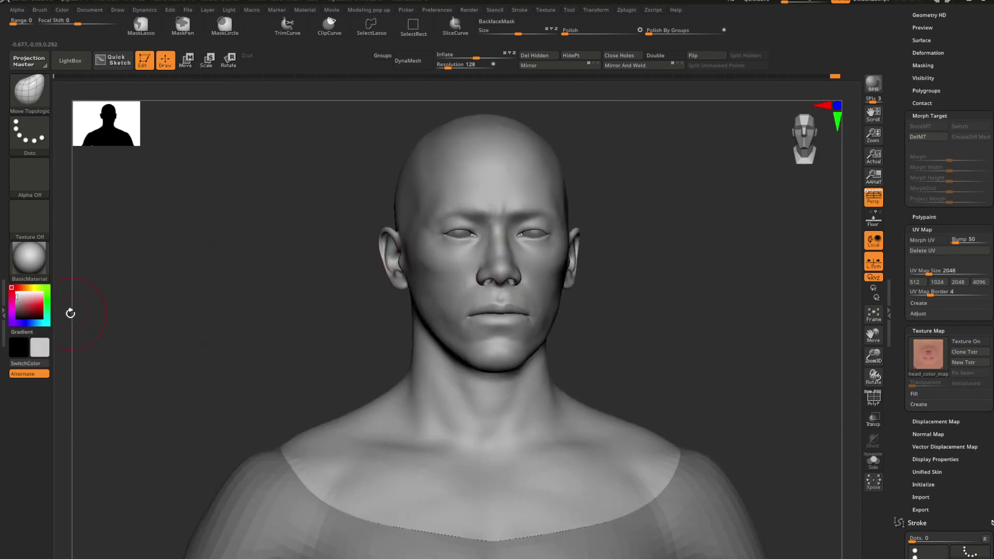
ctrl+right_drag(321, 287, 725, 254)
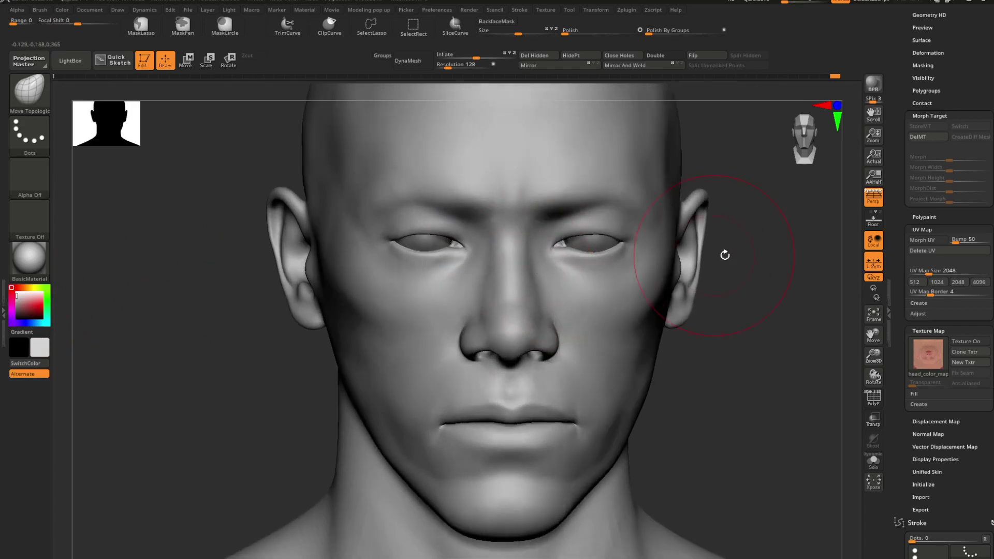
- Show the head's colour texture again and render a BPR preview from the front
click(965, 341)
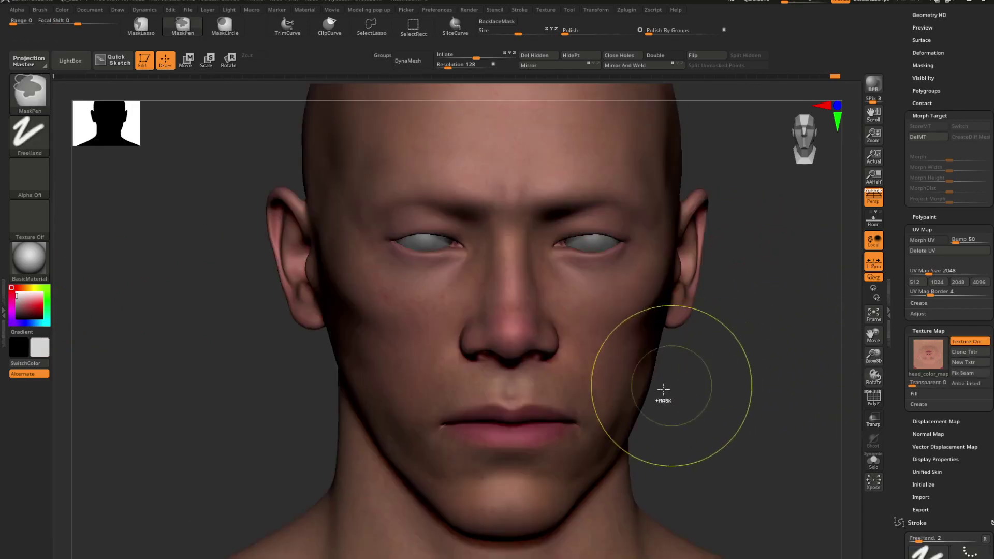
mouse_move(745, 269)
right_down()
mouse_move(760, 300)
mouse_move(737, 278)
right_up()
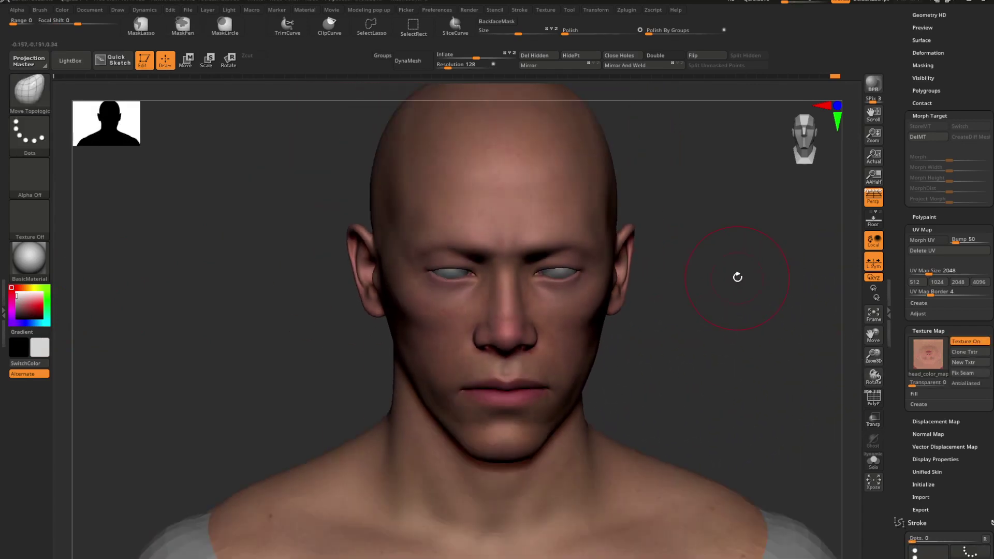
key(shift+r)
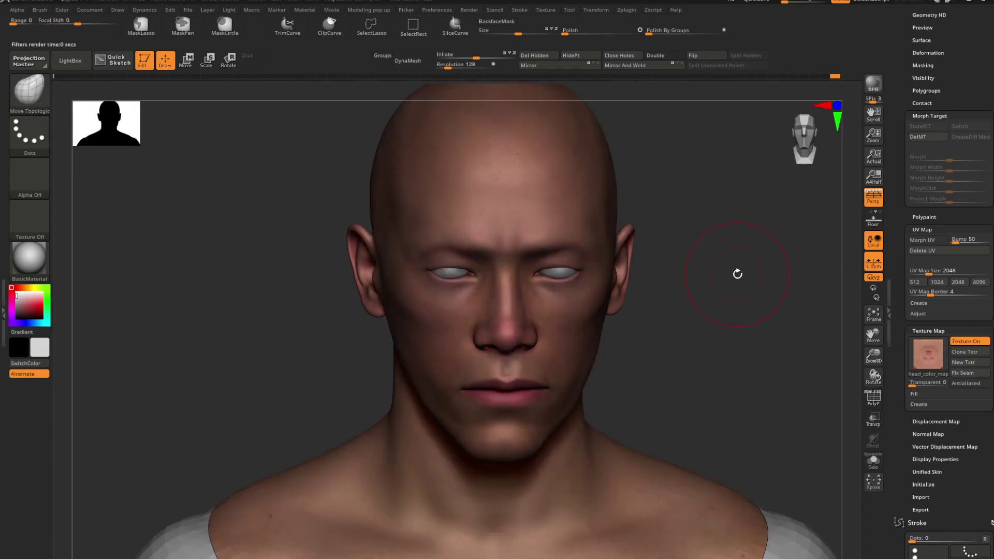
- Select the Move Topological brush for the mouth and reduce its draw size to about half the lip width
right_drag(482, 381, 489, 357)
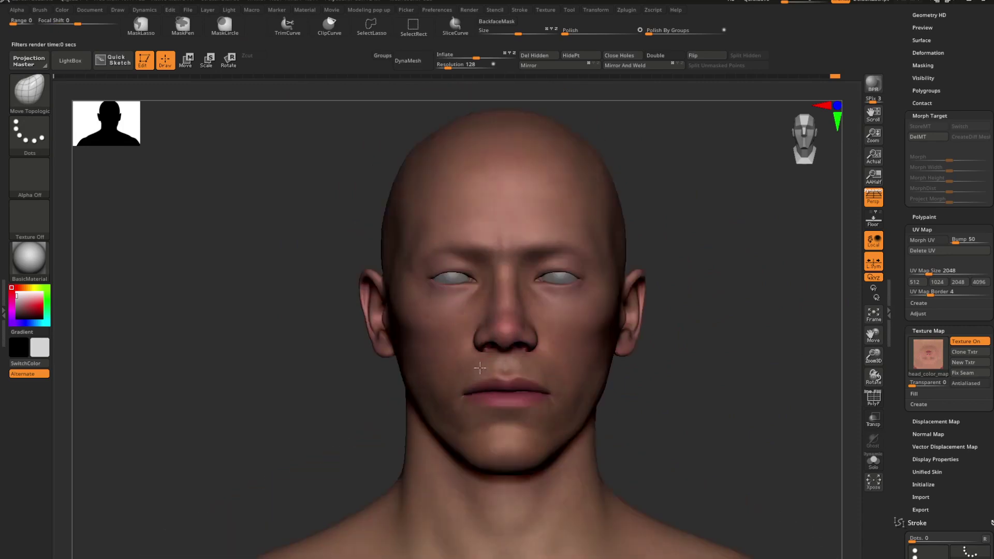
mouse_move(520, 413)
ctrl+right_down()
mouse_move(607, 530)
mouse_move(616, 497)
ctrl+right_up()
key(b)
key(m)
key(t)
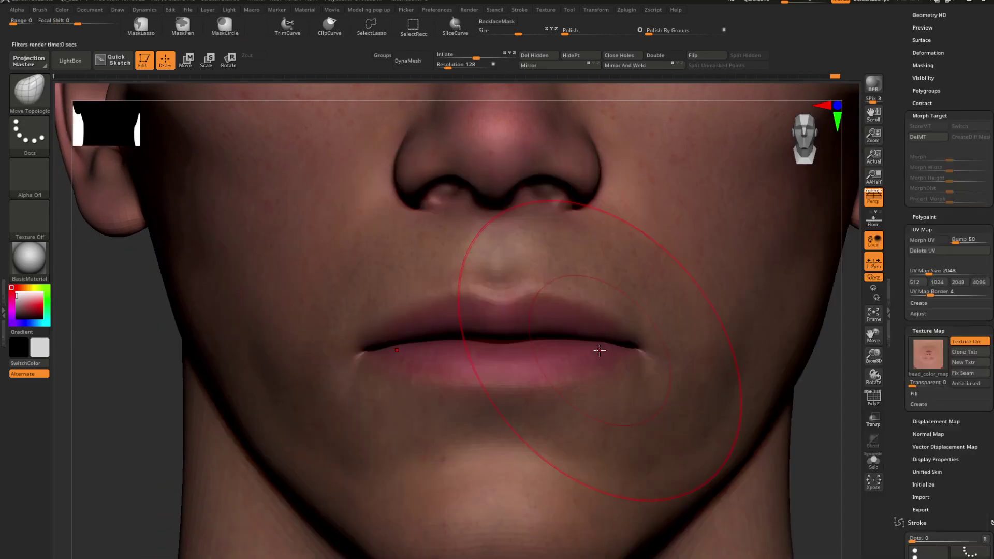
right_click(672, 276)
drag(684, 268, 700, 268)
right_click(569, 349)
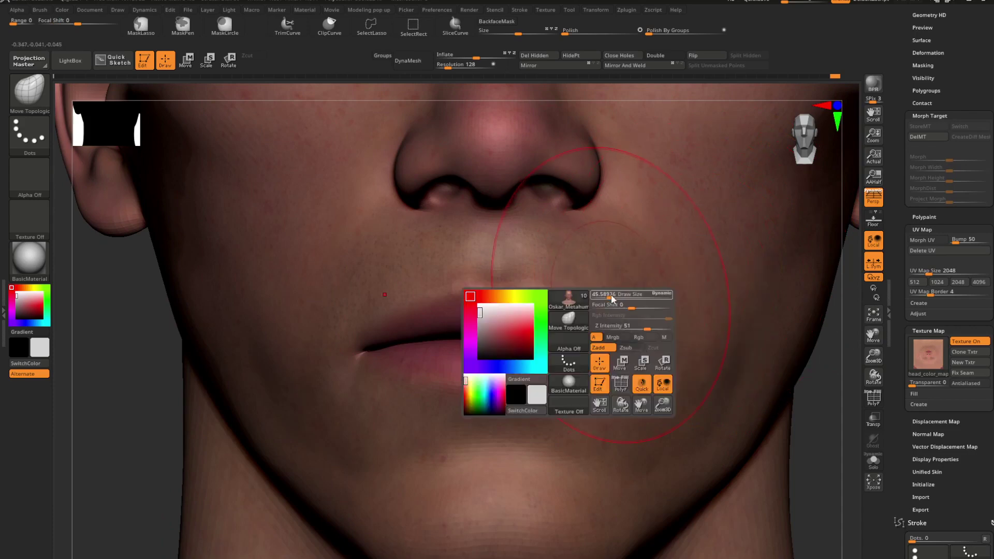
drag(612, 295, 605, 295)
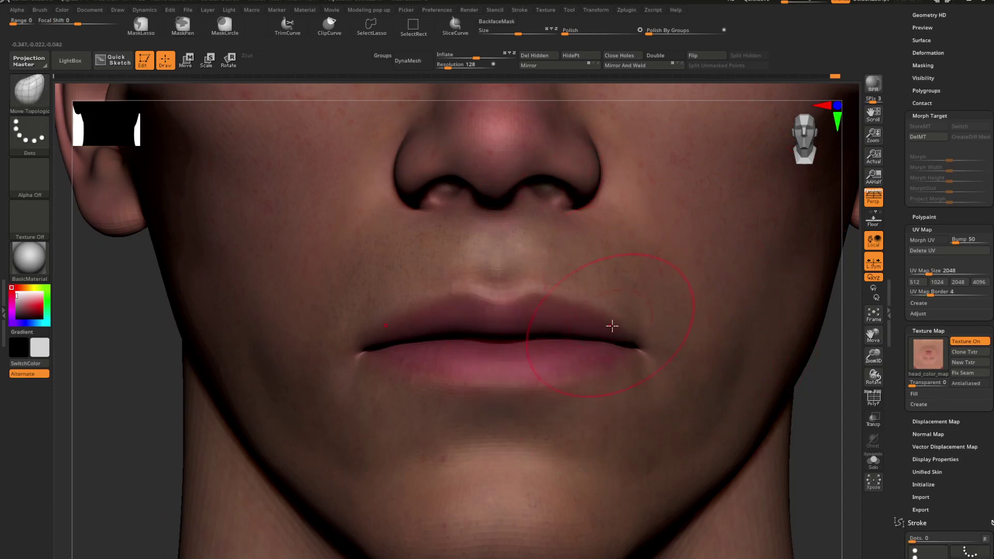
- Check the polygon wireframe around the mouth and turn off the head's colour texture
key(ctrl+shift)
key(shift+f)
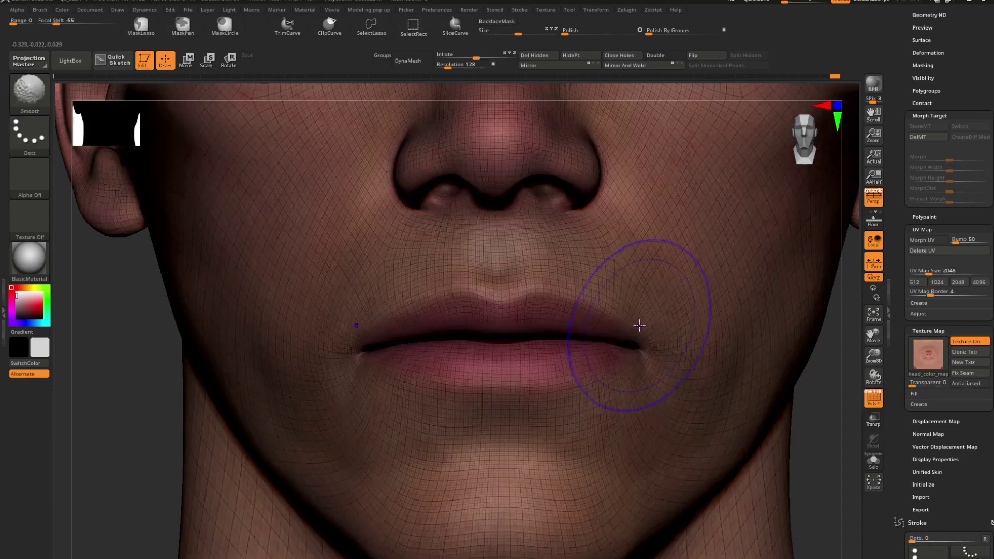
key(shift+f)
key(ctrl+shift+f)
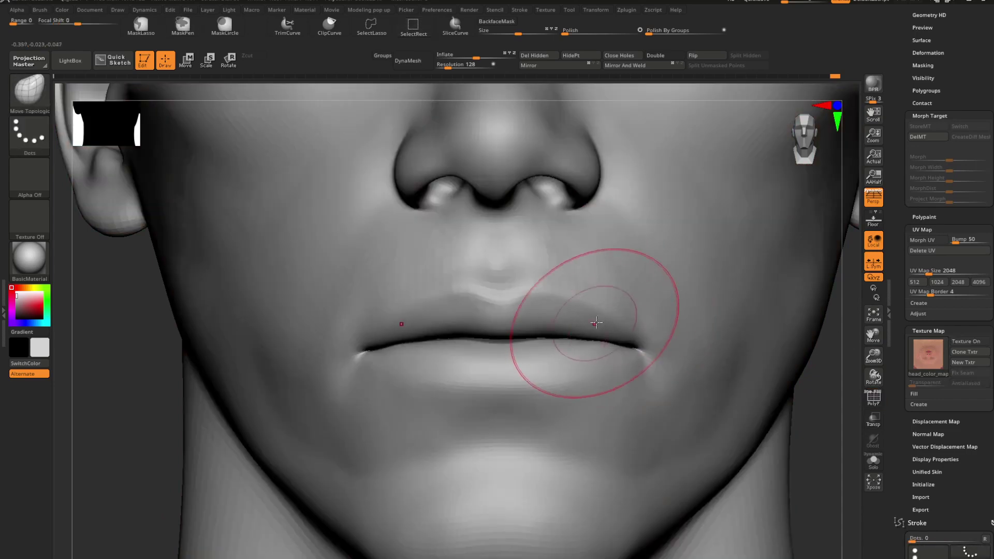
- Resize the Move Topological brush and adjust the line between the lips in a frontal close-up
right_click(606, 317)
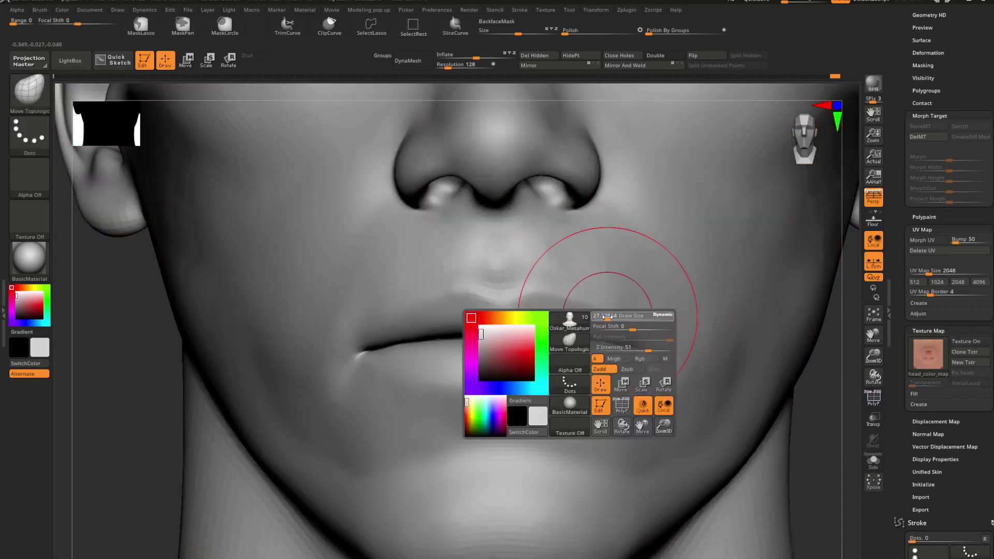
mouse_move(606, 317)
mouse_down()
mouse_move(563, 336)
mouse_move(567, 348)
mouse_up()
mouse_move(573, 363)
ctrl+right_down()
mouse_move(512, 314)
mouse_move(559, 329)
ctrl+right_up()
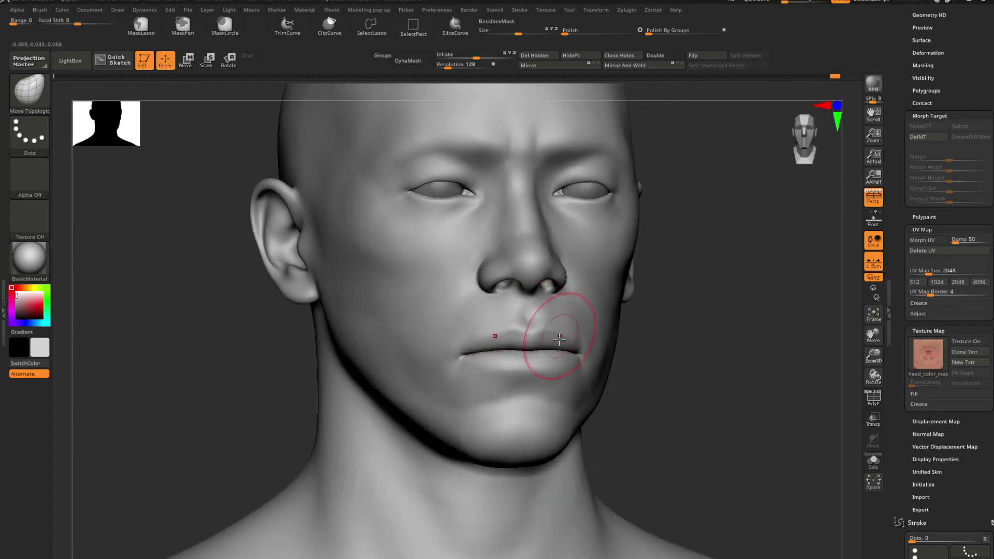
mouse_move(516, 354)
right_down()
mouse_move(527, 344)
mouse_move(561, 387)
mouse_move(533, 362)
mouse_move(529, 395)
mouse_move(538, 326)
mouse_move(543, 352)
mouse_move(625, 344)
right_up()
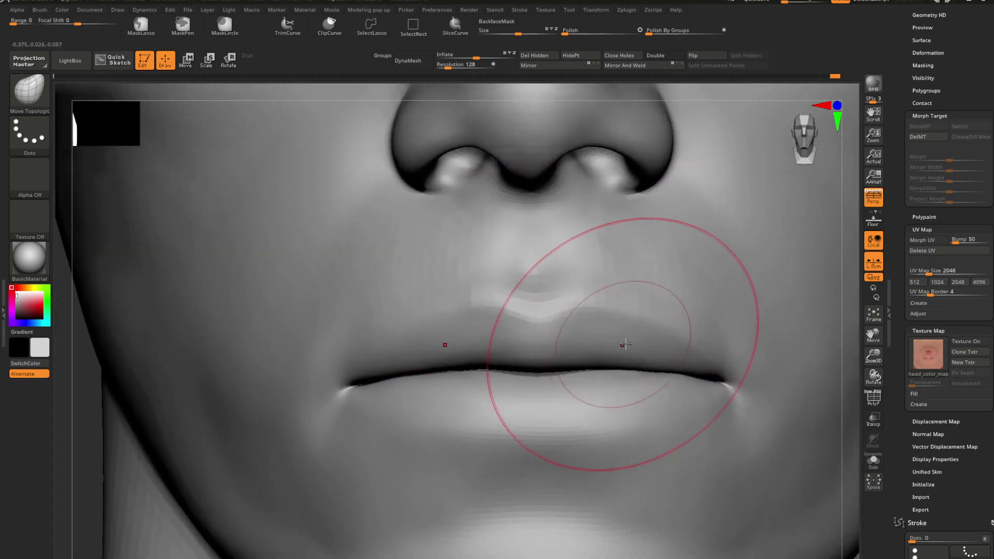
key(space)
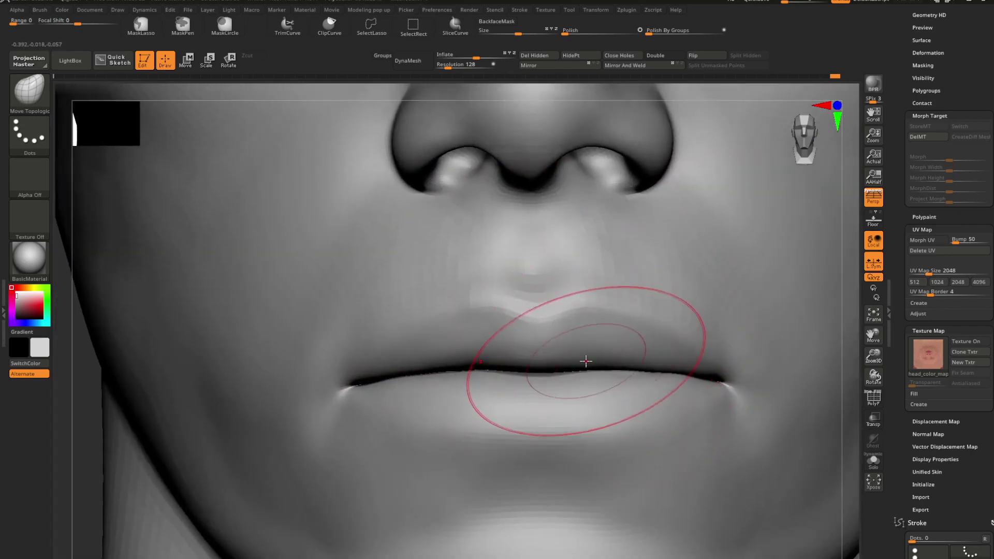
drag(585, 362, 605, 356)
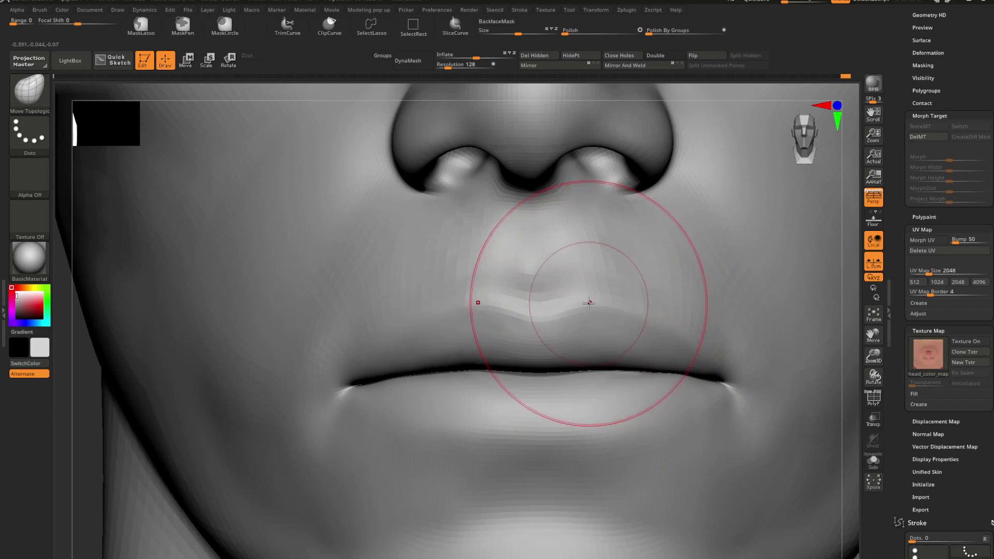
- Try to lift the upper lip border beside the philtrum, undo it and reduce the brush's draw size
drag(590, 303, 583, 295)
key(ctrl+z)
key(space)
drag(653, 334, 636, 334)
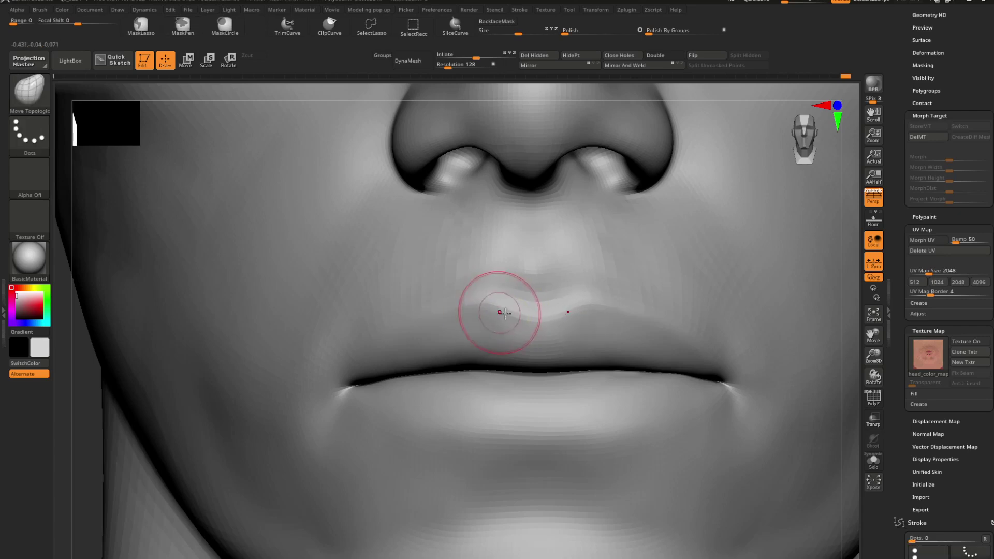
- Enlarge the Move Topological brush and reshape the upper lip border and the cupid's bow peaks from three-quarter and front angles
mouse_move(504, 313)
right_down()
mouse_move(569, 311)
mouse_move(493, 304)
mouse_move(497, 332)
right_up()
right_drag(497, 332, 630, 375)
key(space)
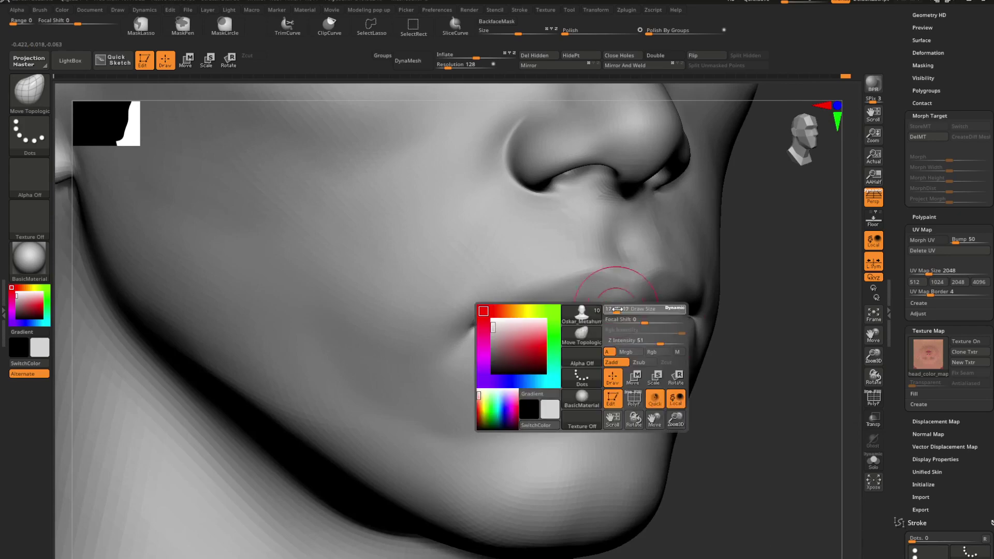
drag(616, 310, 636, 310)
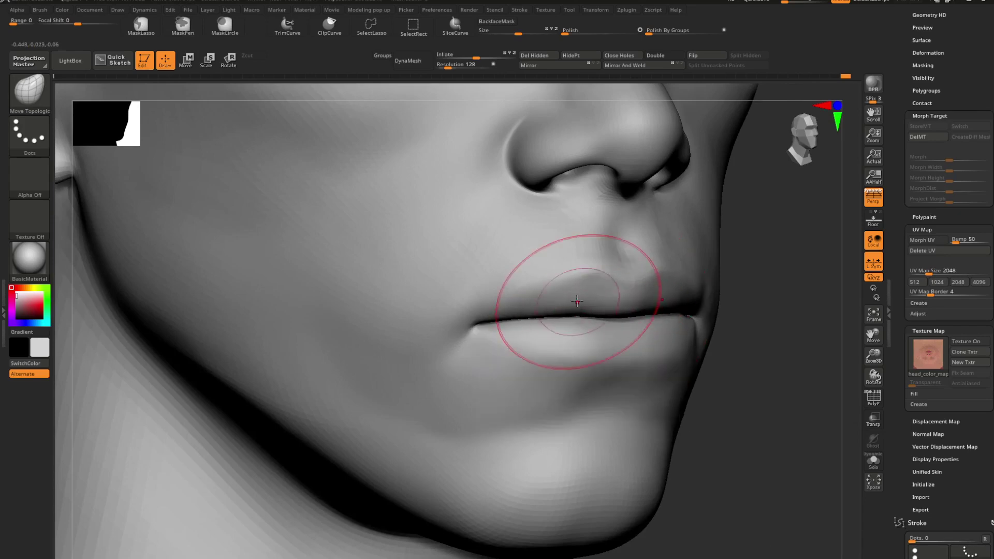
drag(560, 278, 603, 271)
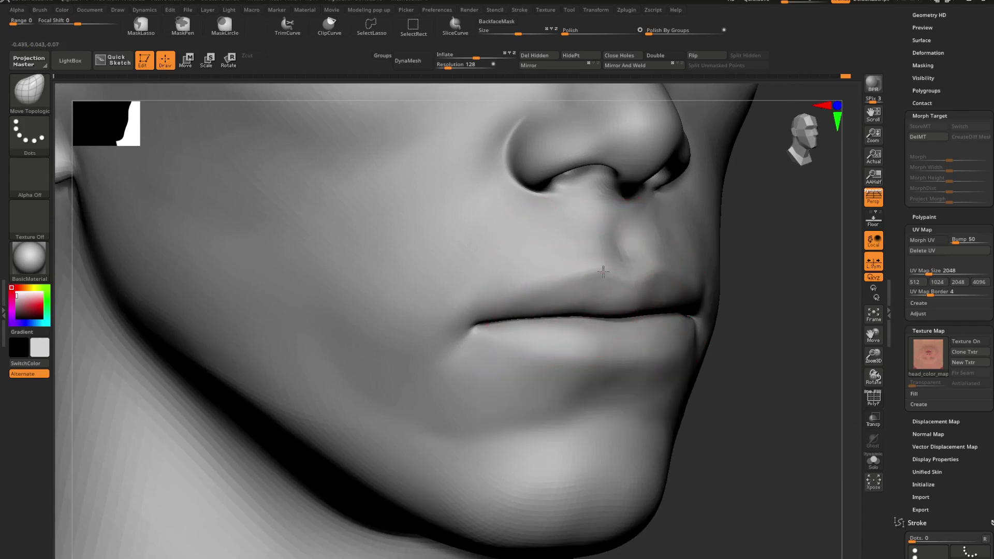
right_drag(610, 266, 670, 266)
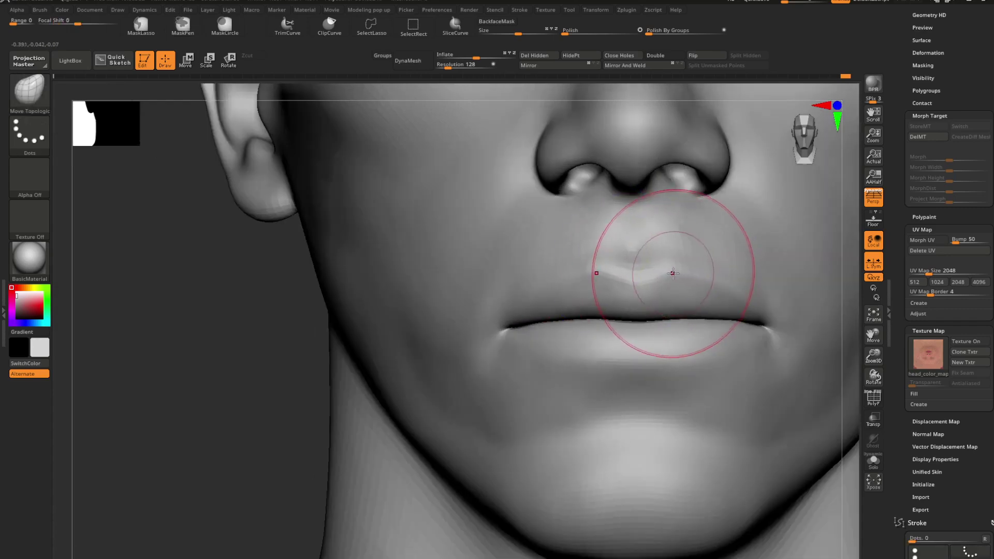
drag(673, 273, 680, 272)
drag(687, 276, 691, 273)
- Examine the reshaped mouth from close up and against the proportions of the whole head
mouse_move(704, 293)
ctrl+right_down()
mouse_move(667, 281)
mouse_move(536, 299)
ctrl+right_up()
alt+right_drag(597, 323, 552, 300)
ctrl+right_drag(551, 300, 488, 297)
mouse_move(446, 270)
right_down()
mouse_move(508, 268)
mouse_move(455, 255)
right_up()
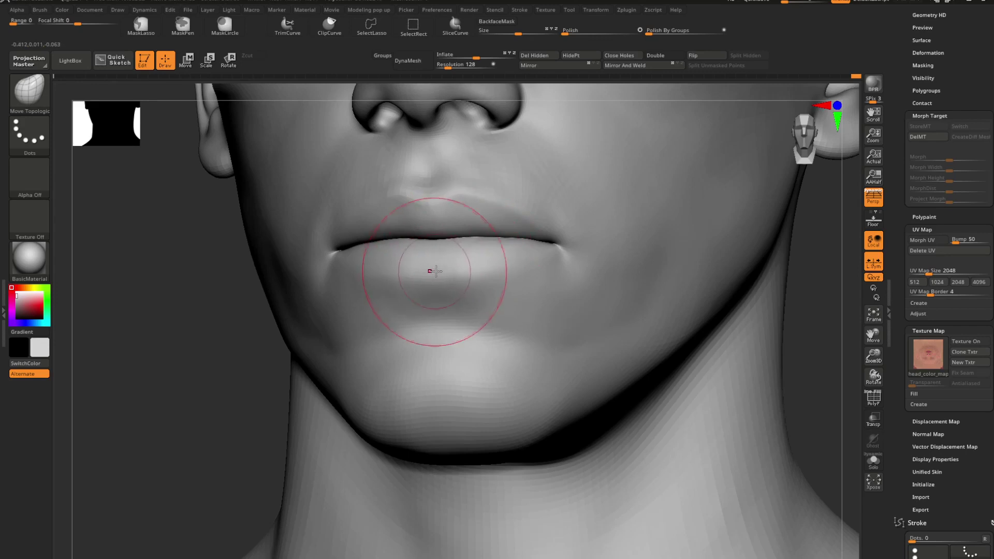
key(f)
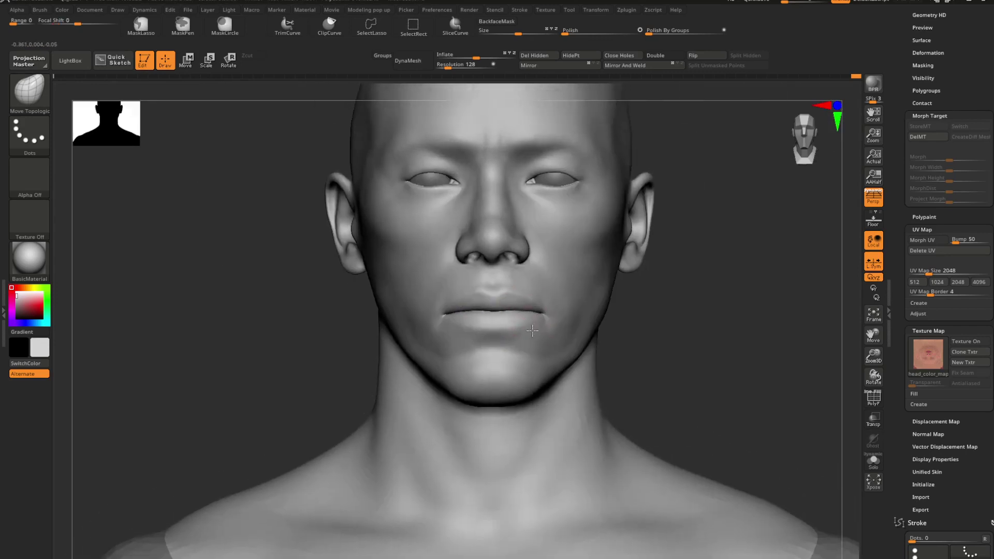
right_drag(525, 294, 661, 288)
right_click(659, 288)
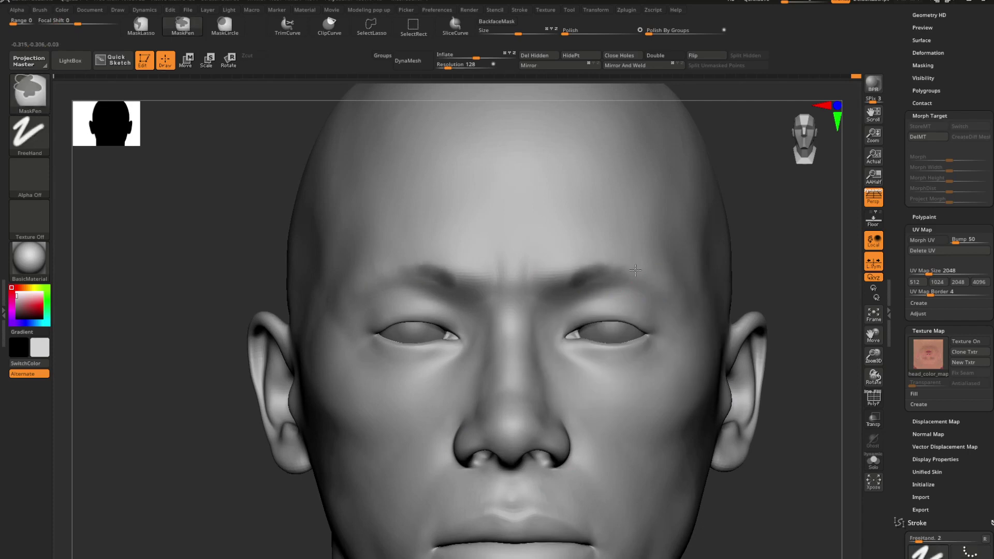
- Paint a mask over the outer eyebrows with MaskPen and turn the head's colour texture back on
mouse_move(635, 270)
ctrl+mouse_down()
mouse_move(603, 267)
mouse_move(646, 278)
ctrl+mouse_up()
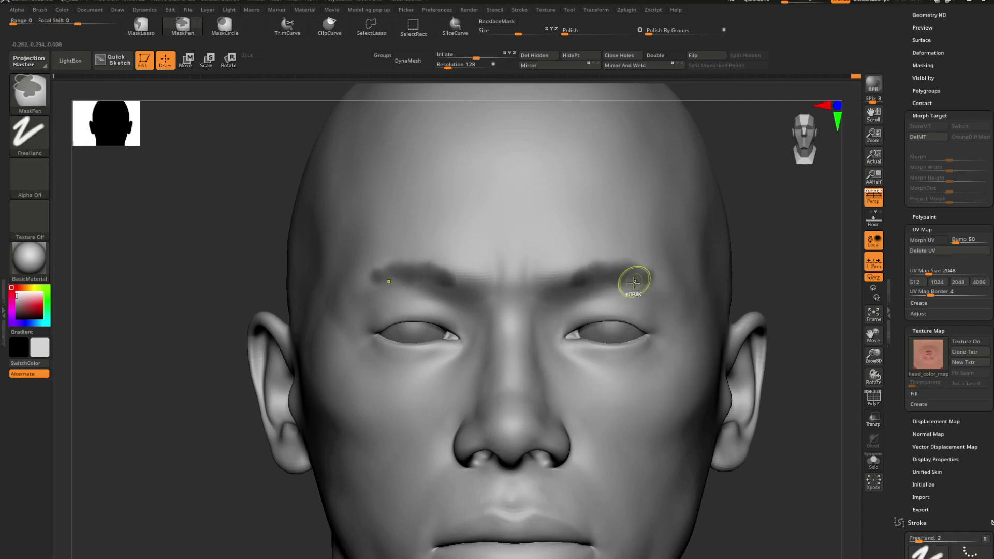
mouse_move(634, 282)
ctrl+right_down()
mouse_move(523, 290)
mouse_move(599, 309)
ctrl+right_up()
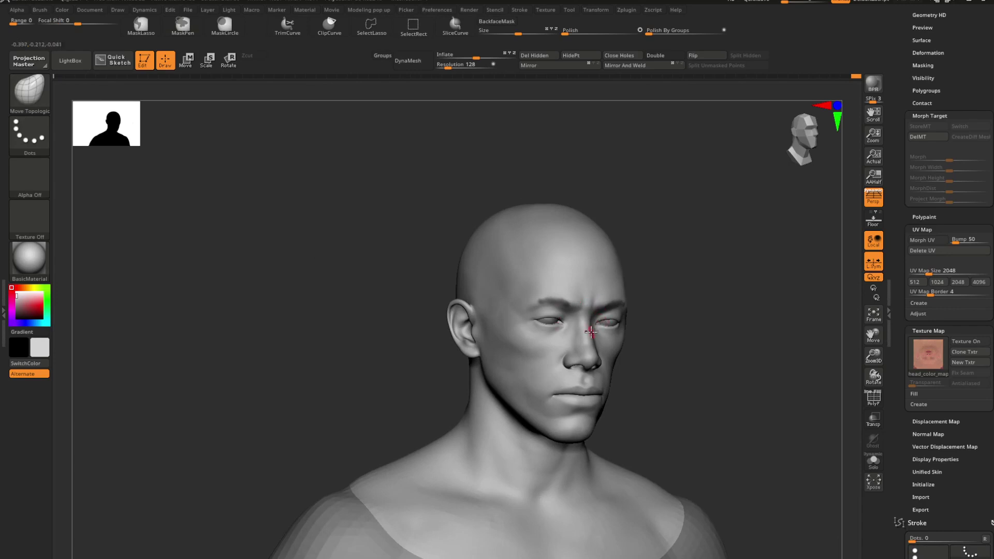
alt+right_drag(626, 346, 699, 300)
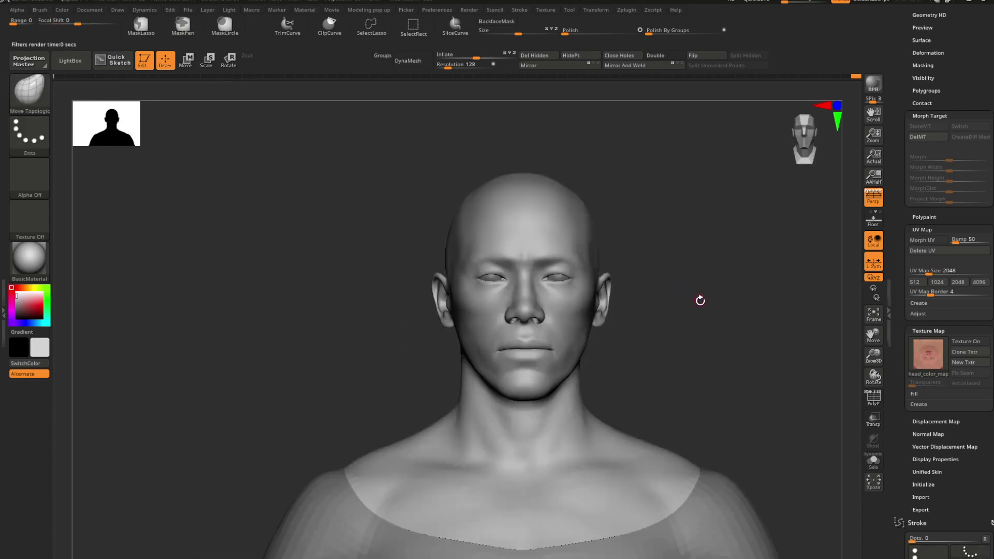
click(956, 345)
ctrl+right_drag(568, 303, 673, 344)
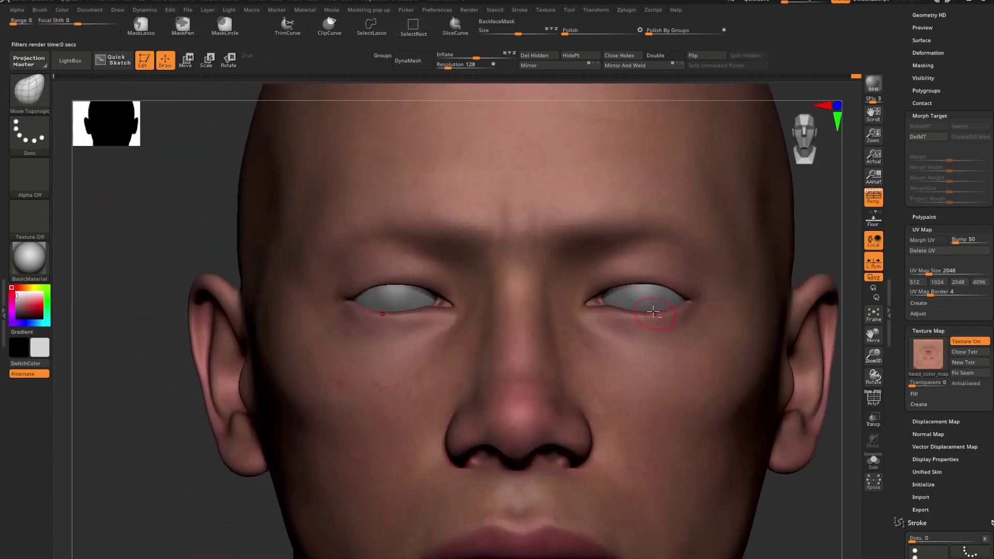
- Select the eyeRight_lod0_mesh subtool and adjust the brush's Z Intensity
alt+click(639, 299)
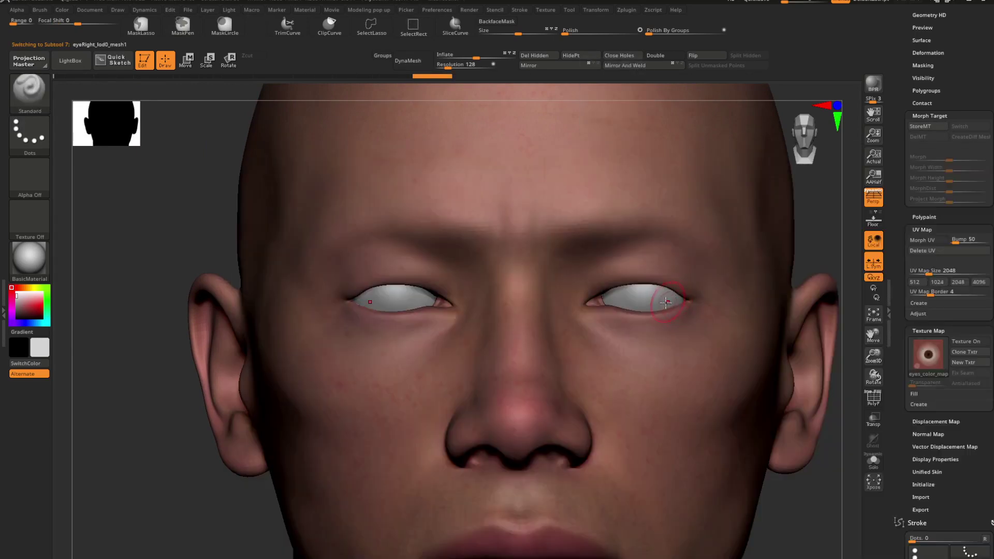
key(space)
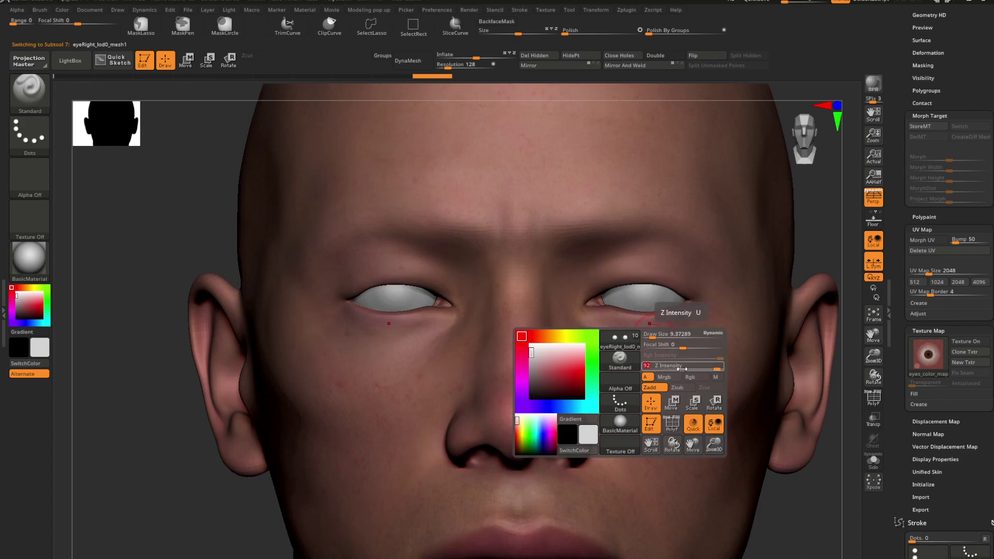
drag(678, 369, 686, 367)
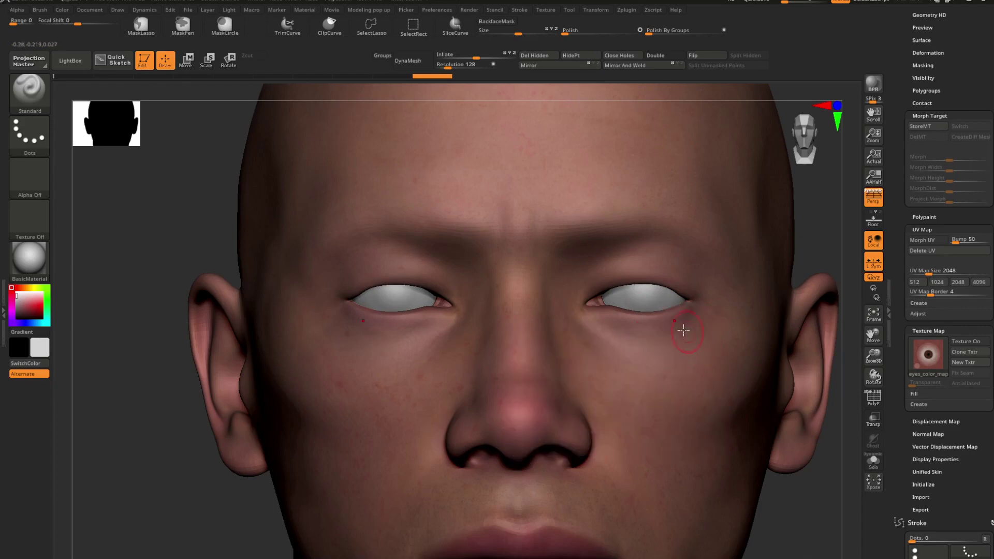
- Isolate the eyeballs with the Standard brush selected and set their material to BumpViewerMaterial
alt+right_drag(653, 331, 660, 306)
key(alt+s)
key(b)
key(s)
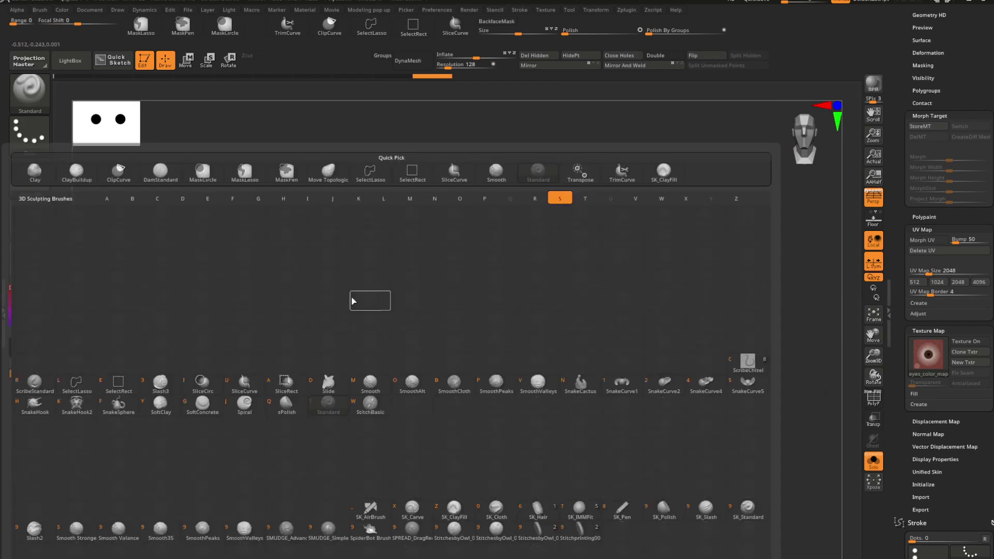
key(t)
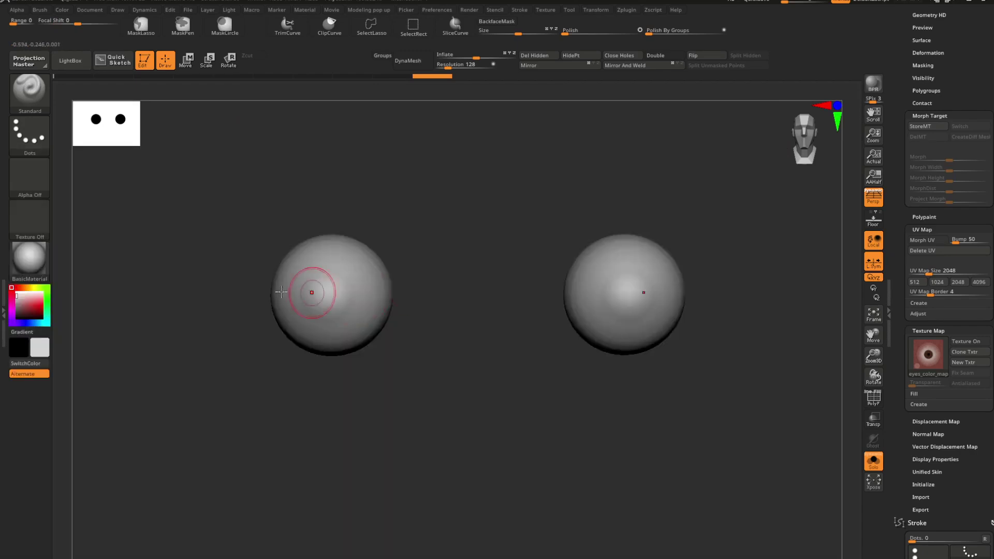
click(28, 259)
click(204, 494)
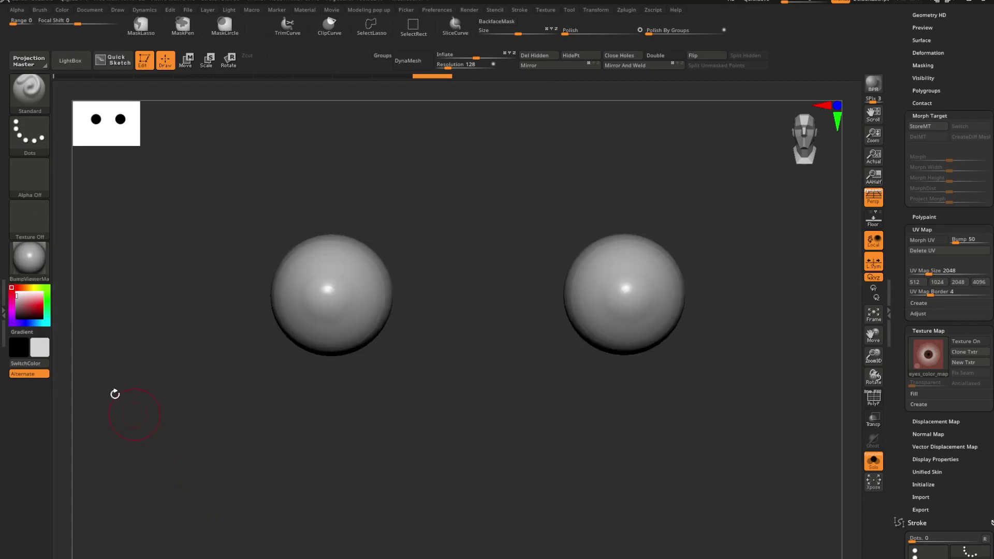
- Set the active material to zbro_EyeReflect and isolate the eyeballs of the Recovered_Tool subtool
key(m)
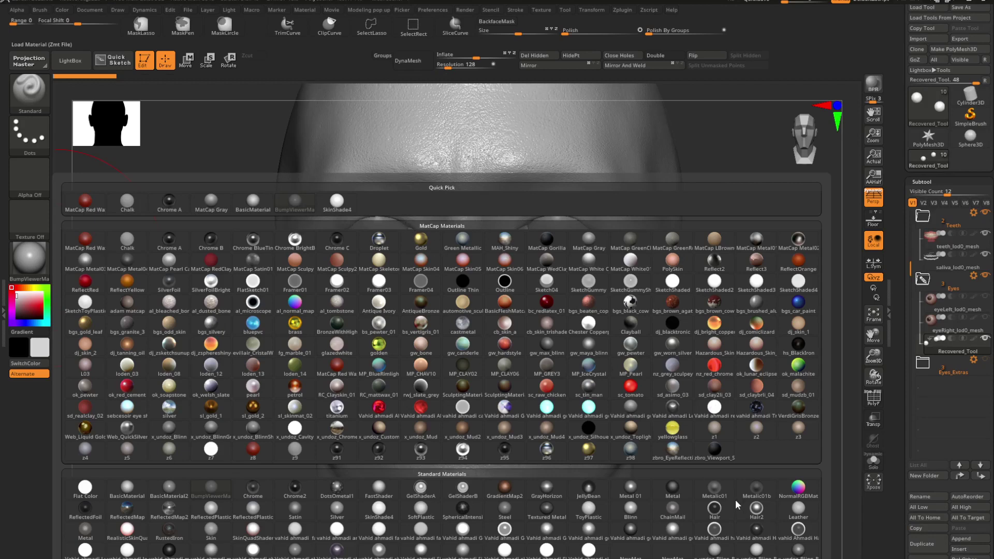
click(672, 448)
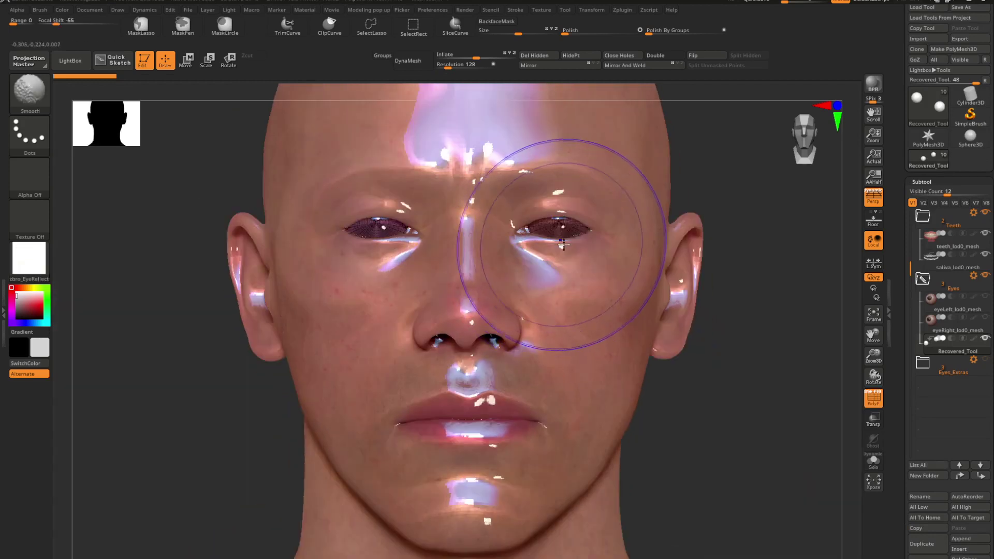
ctrl+right_drag(577, 254, 606, 282)
key(alt+s)
alt+right_drag(552, 240, 575, 321)
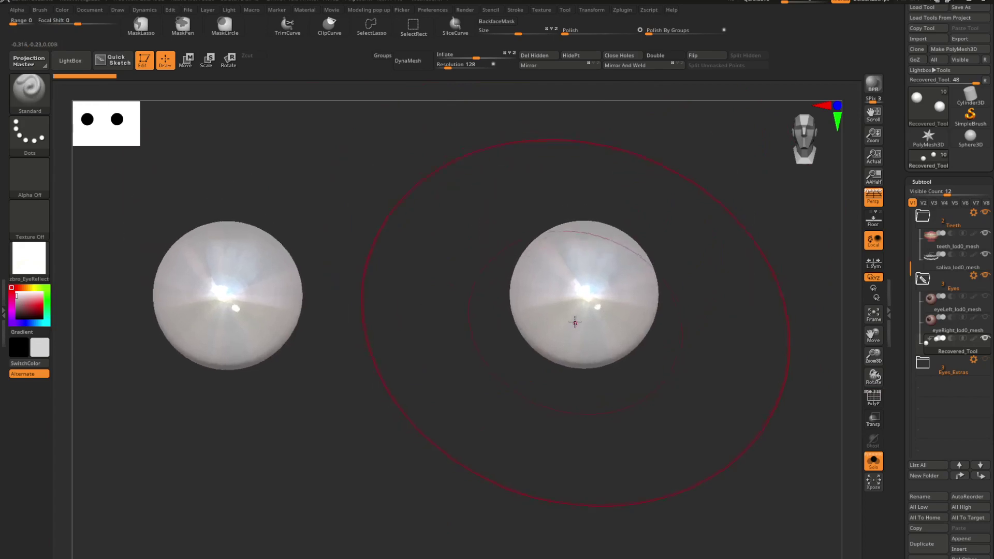
- Limit the Standard brush to the material channel, fill the eyeballs with the eye reflection material and show the whole head again
key(b)
key(s)
key(t)
key(space)
click(633, 364)
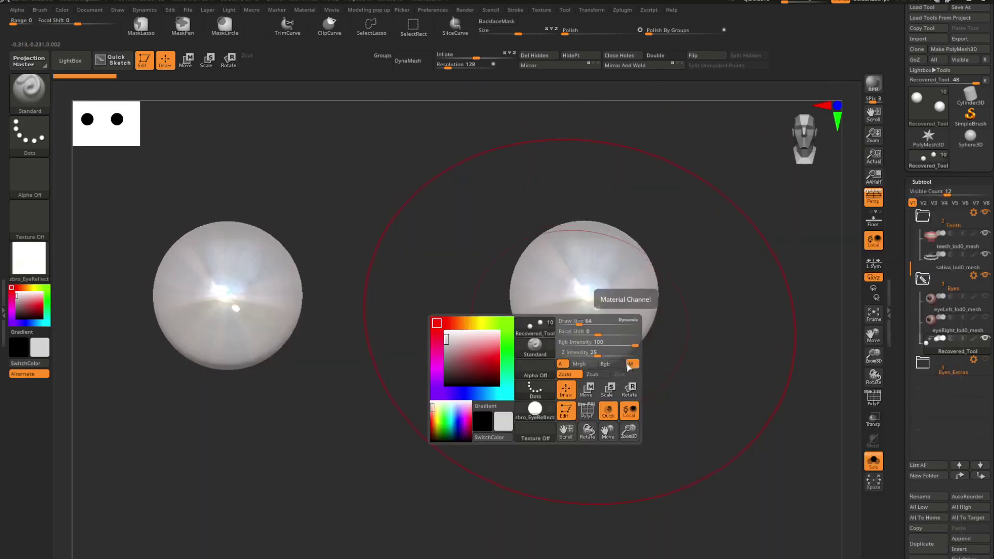
mouse_move(461, 334)
mouse_down()
mouse_move(446, 335)
mouse_move(484, 327)
mouse_up()
key(ctrl+f)
key(alt+s)
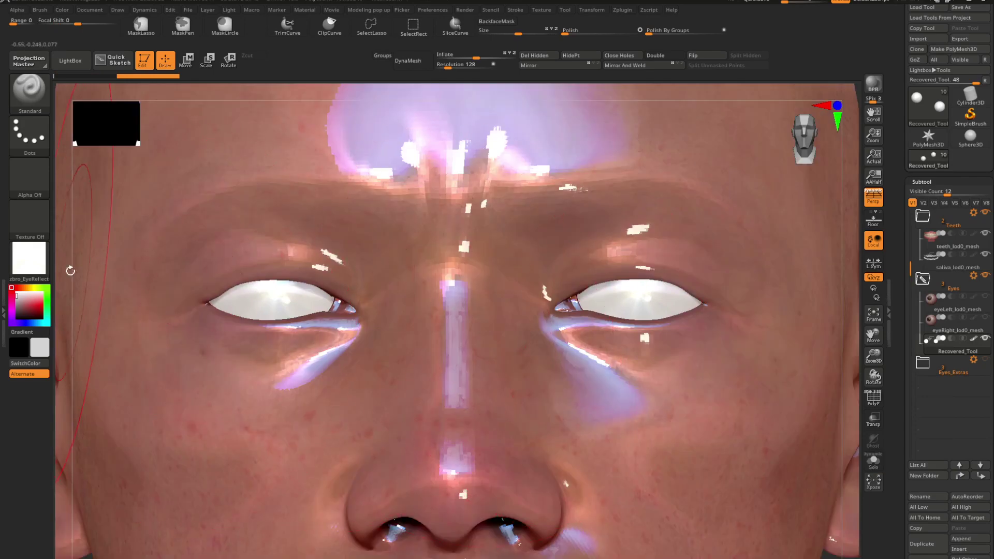
- Switch the active material back to BasicMaterial and check the glossy eyeballs against the textured face
click(33, 263)
click(130, 489)
right_drag(494, 312, 515, 293)
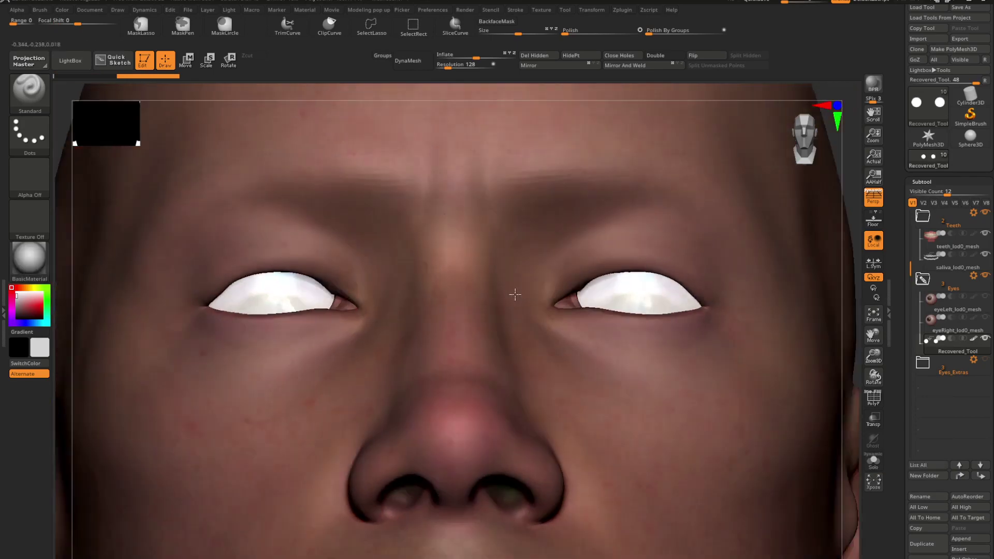
mouse_move(582, 317)
ctrl+right_down()
mouse_move(560, 325)
mouse_move(539, 305)
mouse_move(643, 366)
mouse_move(572, 337)
mouse_move(495, 328)
mouse_move(591, 374)
ctrl+right_up()
mouse_move(520, 344)
right_down()
mouse_move(565, 338)
mouse_move(535, 357)
mouse_move(528, 394)
mouse_move(511, 362)
mouse_move(544, 313)
mouse_move(654, 321)
mouse_move(623, 345)
right_up()
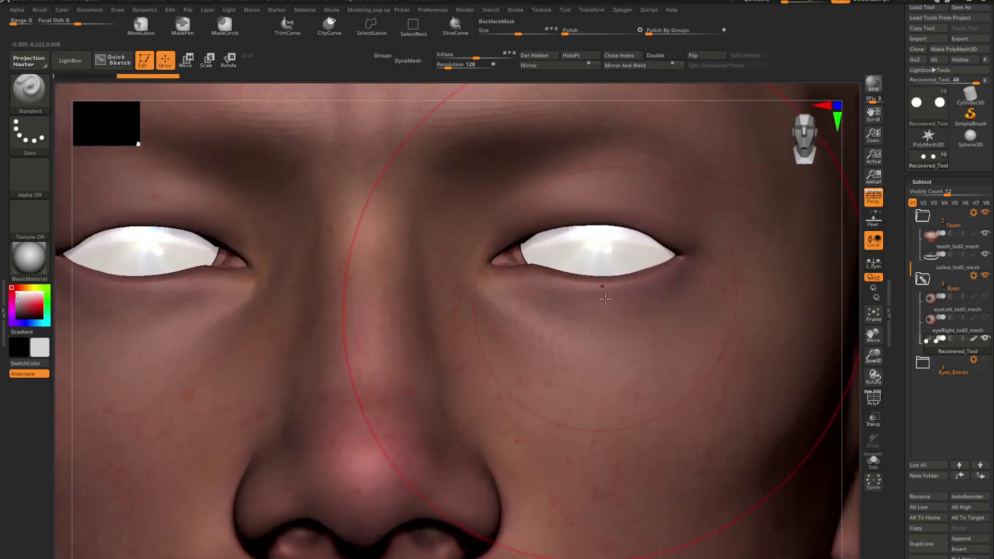
- Select the Standard brush and set its draw size to about 17 for working on the eyeballs
key(b)
key(s)
key(t)
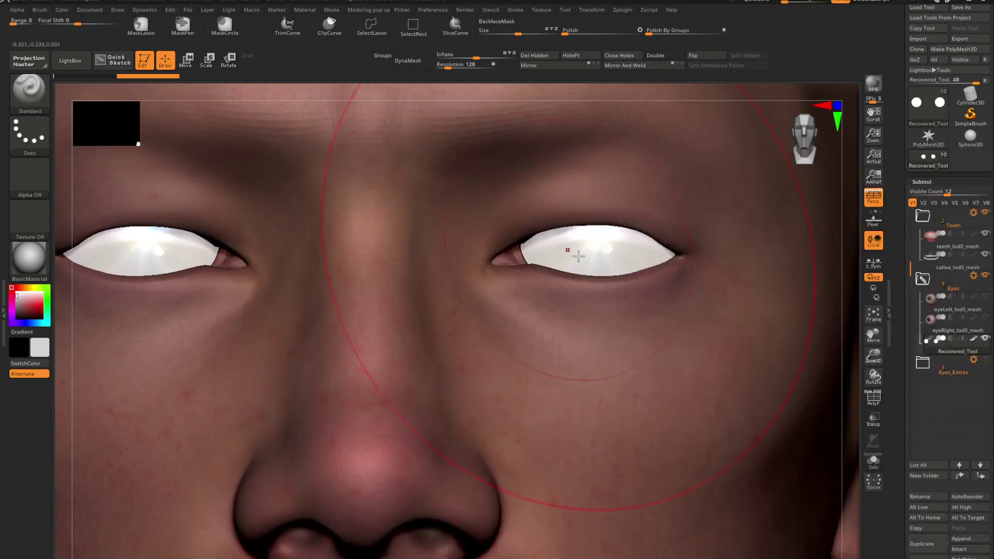
key(space)
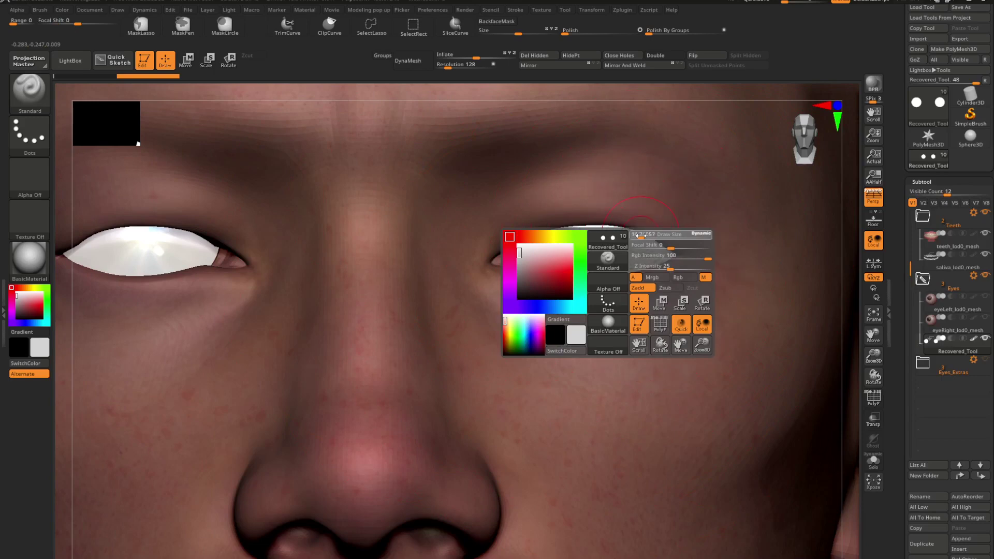
drag(641, 235, 647, 235)
alt+right_drag(585, 271, 570, 255)
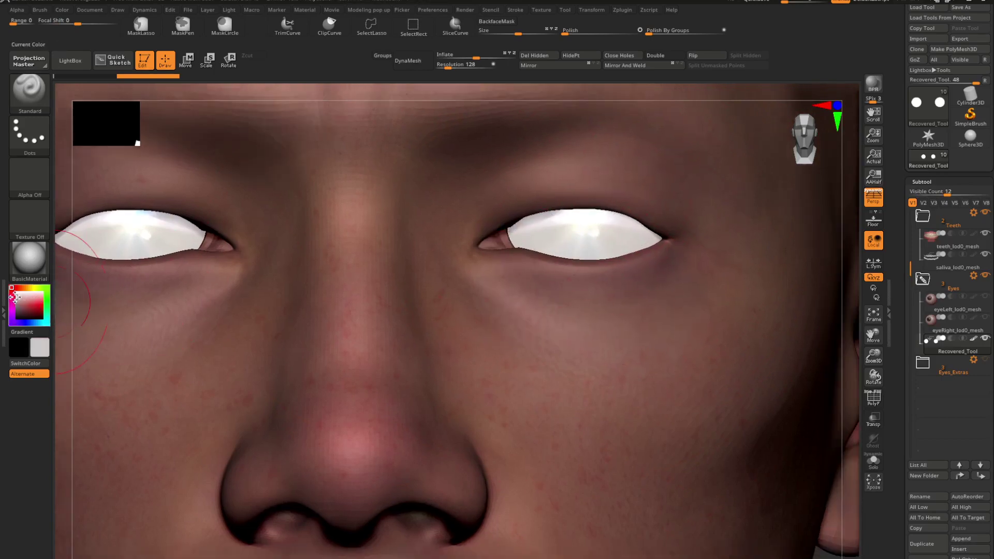
right_drag(537, 252, 511, 224)
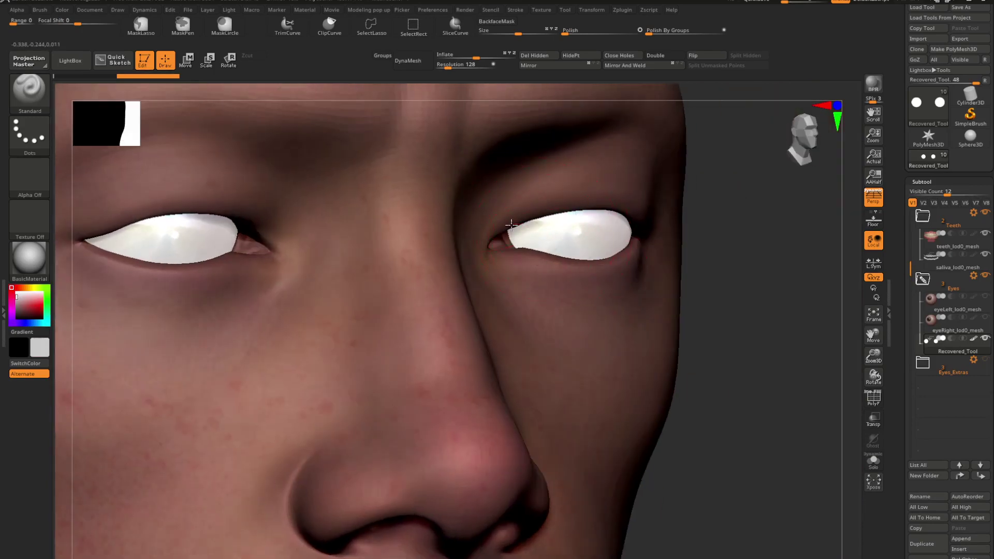
key(space)
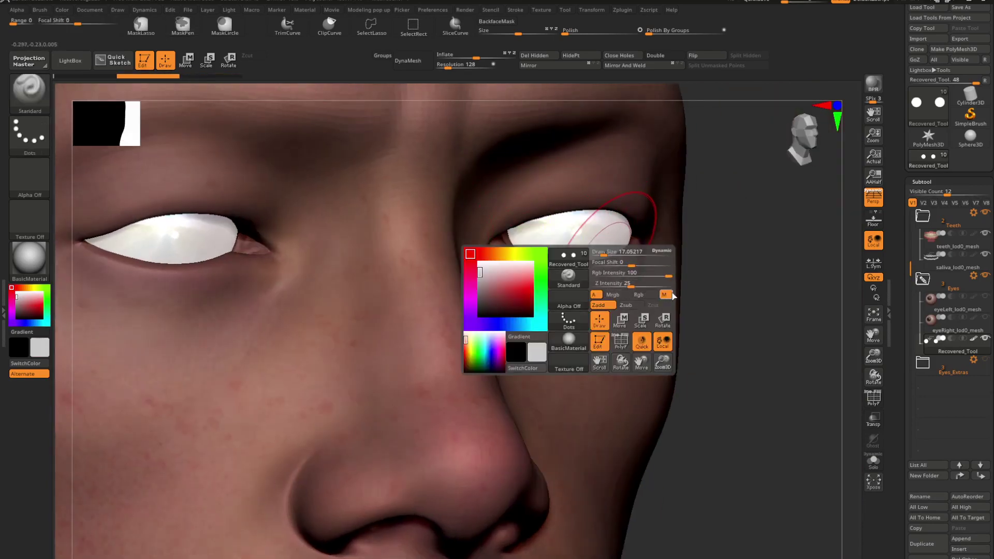
right_drag(533, 266, 494, 254)
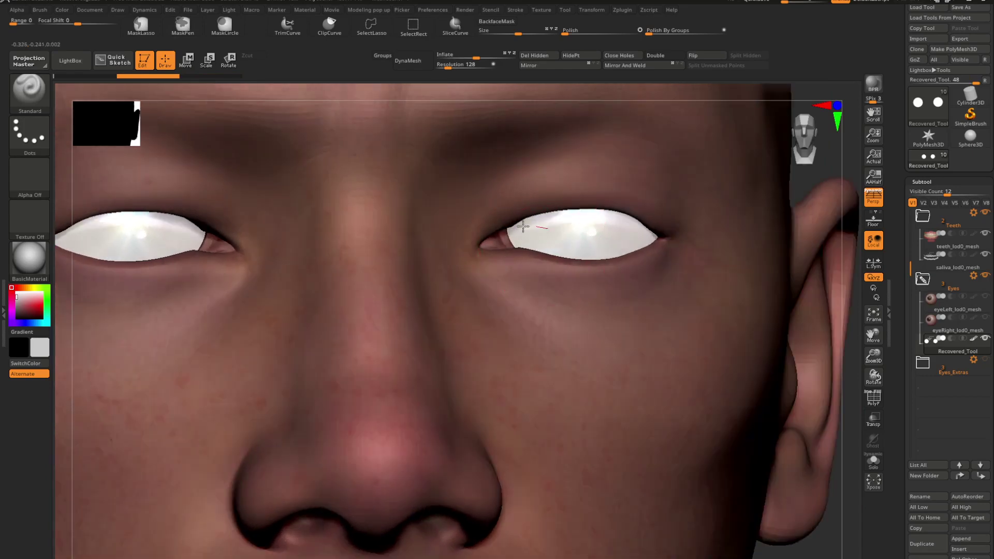
- Try short test strokes across one eyeball with the Standard brush and undo them
drag(494, 254, 543, 238)
key(ctrl+z)
shift+right_drag(560, 237, 554, 237)
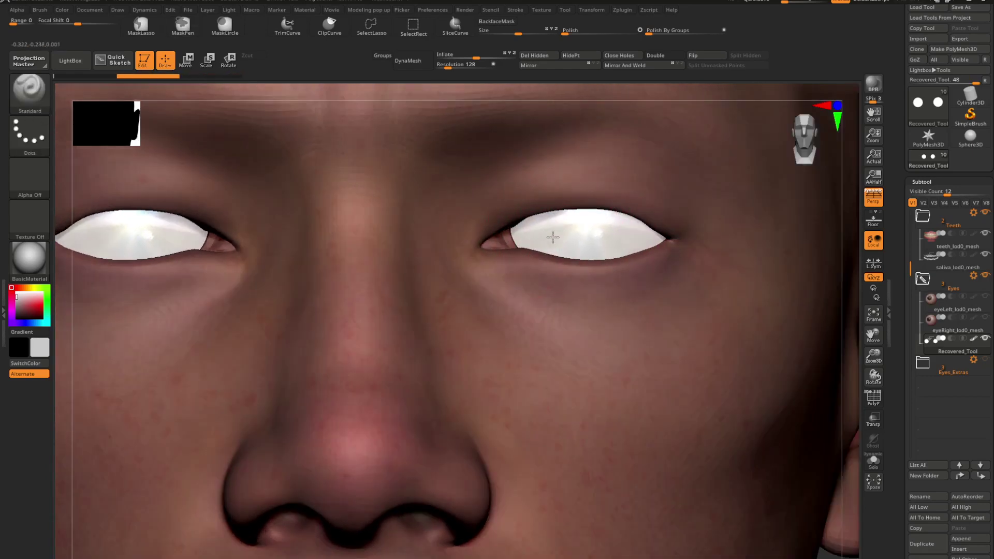
mouse_move(563, 250)
mouse_down()
mouse_move(621, 217)
mouse_move(606, 236)
mouse_up()
key(ctrl+z)
key(ctrl+z)
- Isolate the eyeballs, turn on local symmetry for them and show the whole head again
key(alt+s)
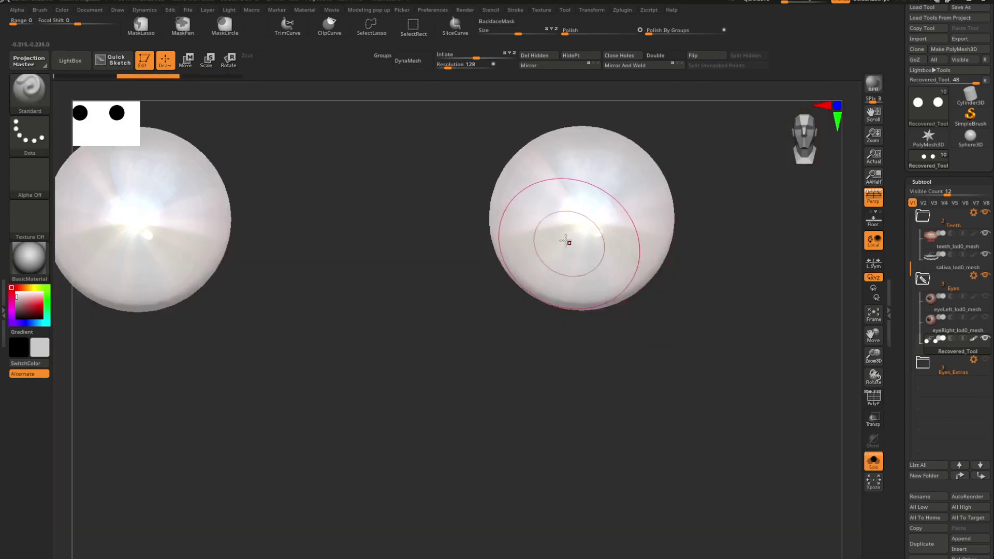
alt+right_drag(546, 233, 651, 252)
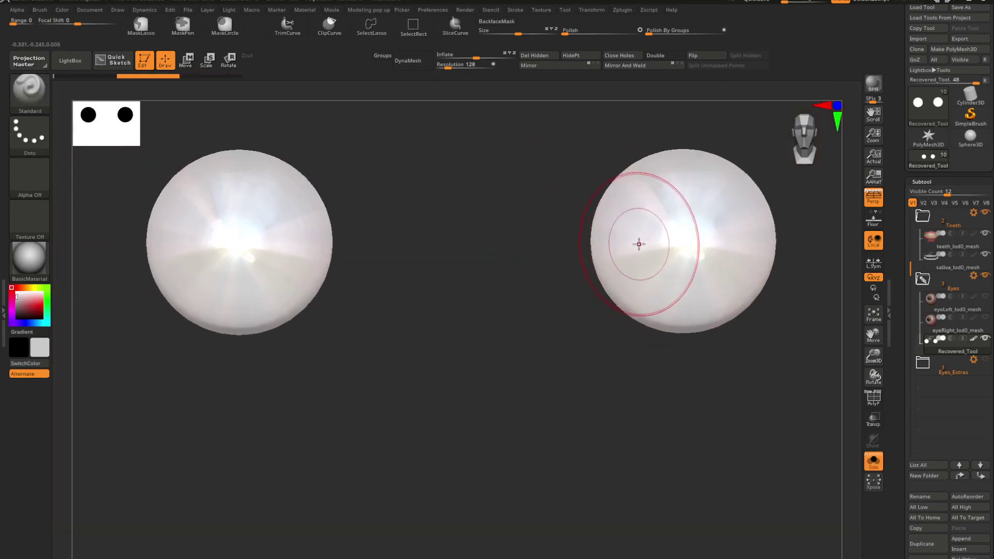
click(873, 262)
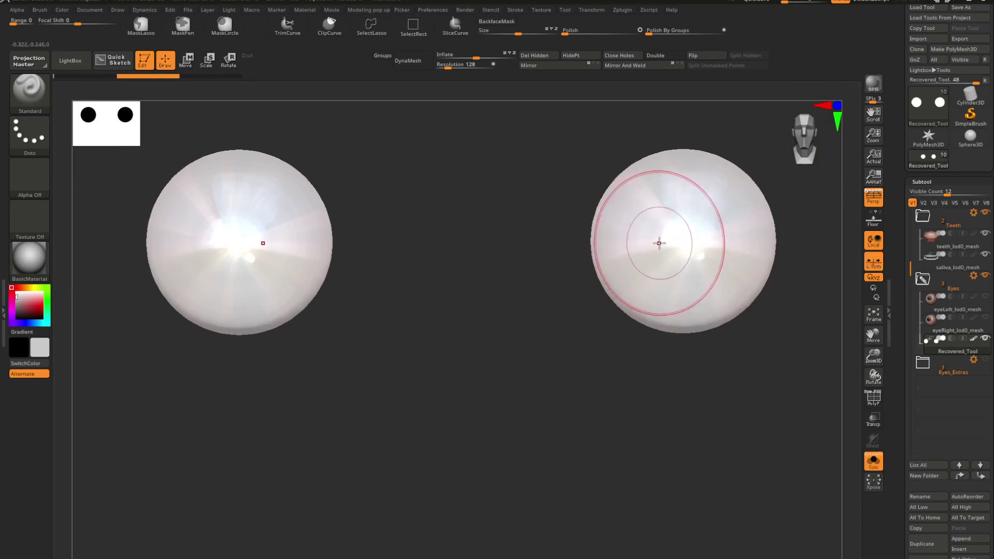
key(shift+alt+s)
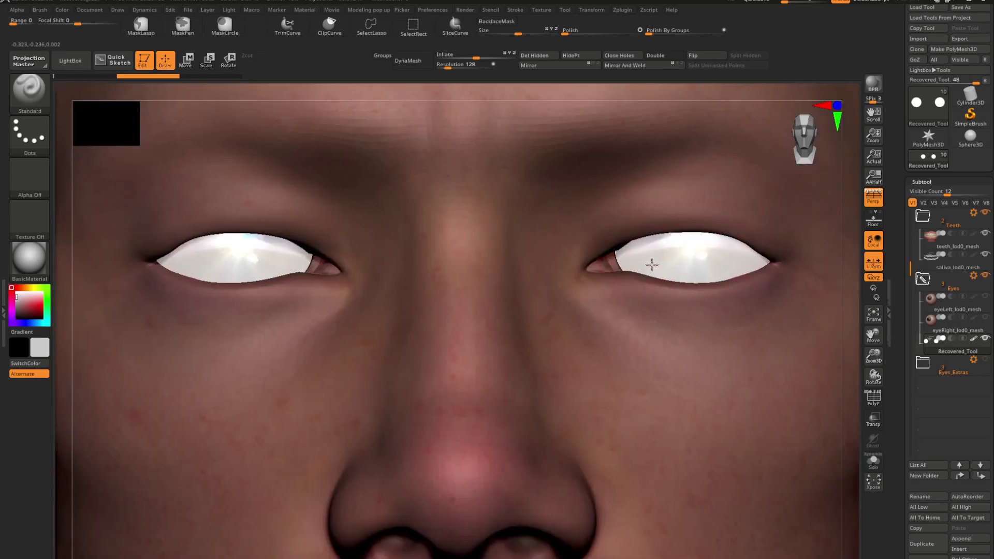
- Set the Standard brush's draw size to about 11 and pick a dark grey paint colour
key(ctrl+shift)
mouse_move(648, 260)
ctrl+right_down()
mouse_move(668, 257)
mouse_move(650, 262)
ctrl+right_up()
key(space)
drag(651, 262, 645, 262)
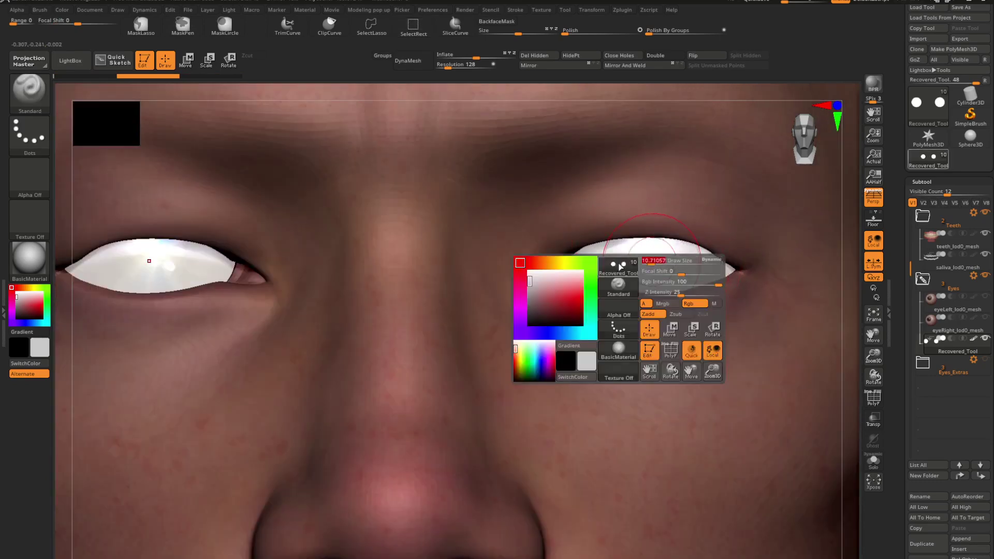
drag(26, 317, 14, 313)
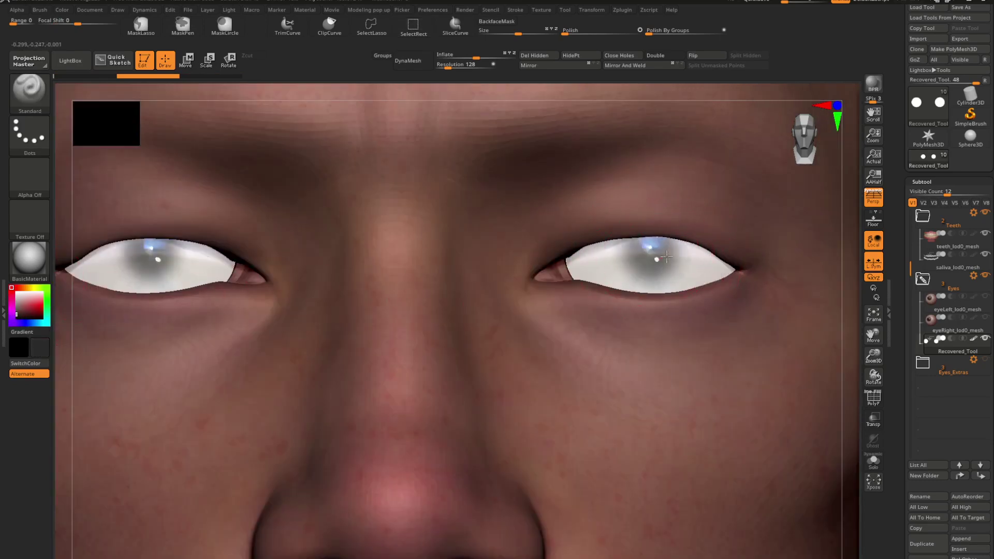
- Try painting dark irises on both white eyeballs and undo the paint
key(space)
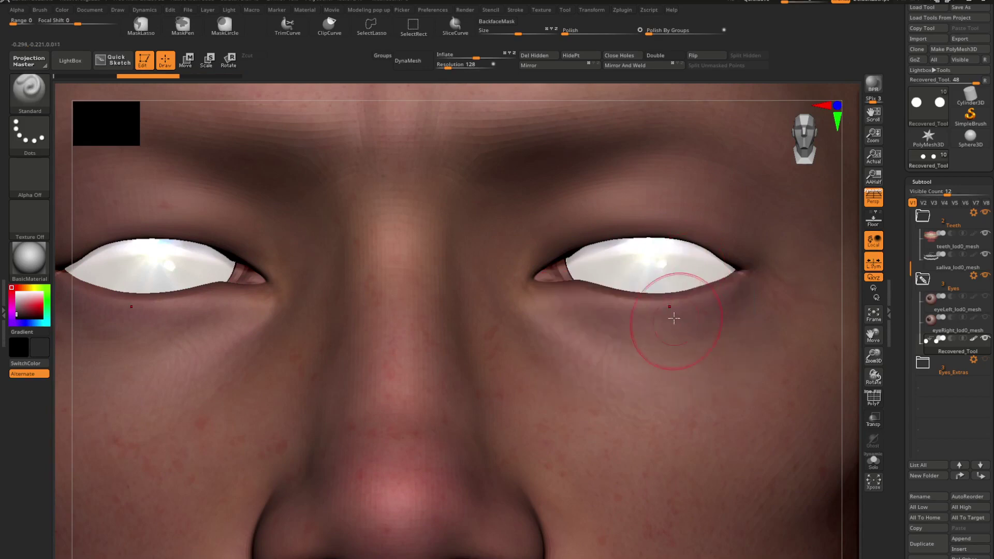
ctrl+right_drag(639, 256, 661, 313)
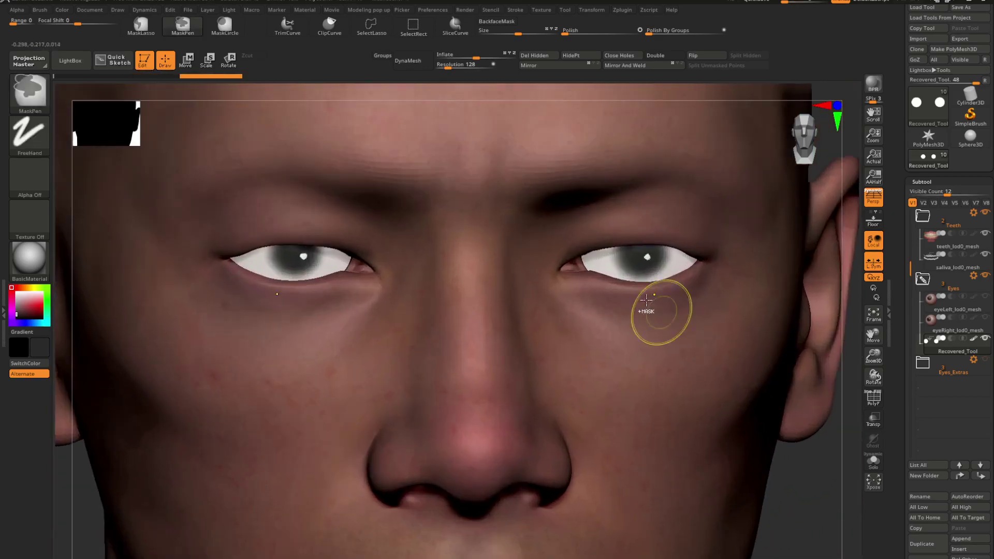
key(ctrl+z)
- Turn on the eyes_color_map texture for the Recovered_Tool eyeballs
mouse_move(948, 355)
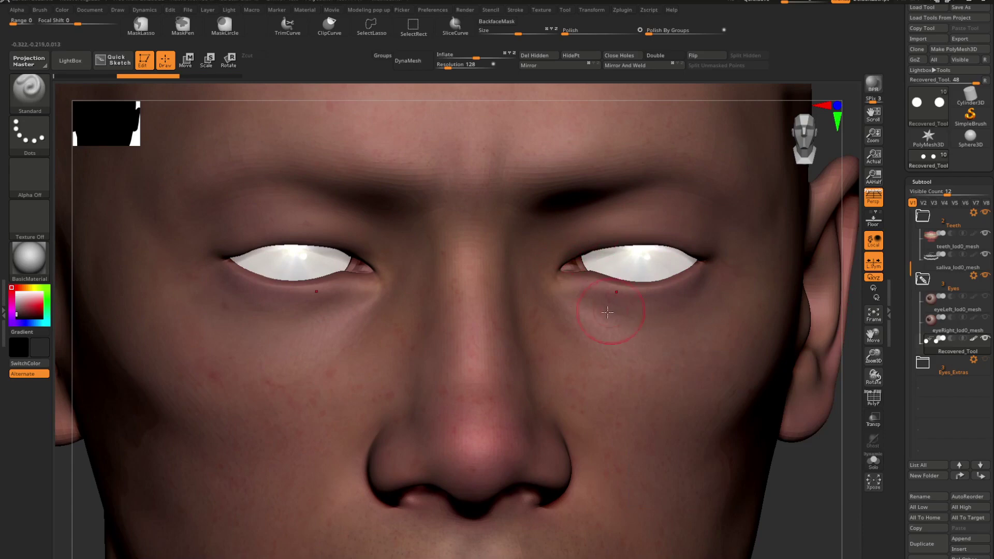
scroll(910, 472, down, 10)
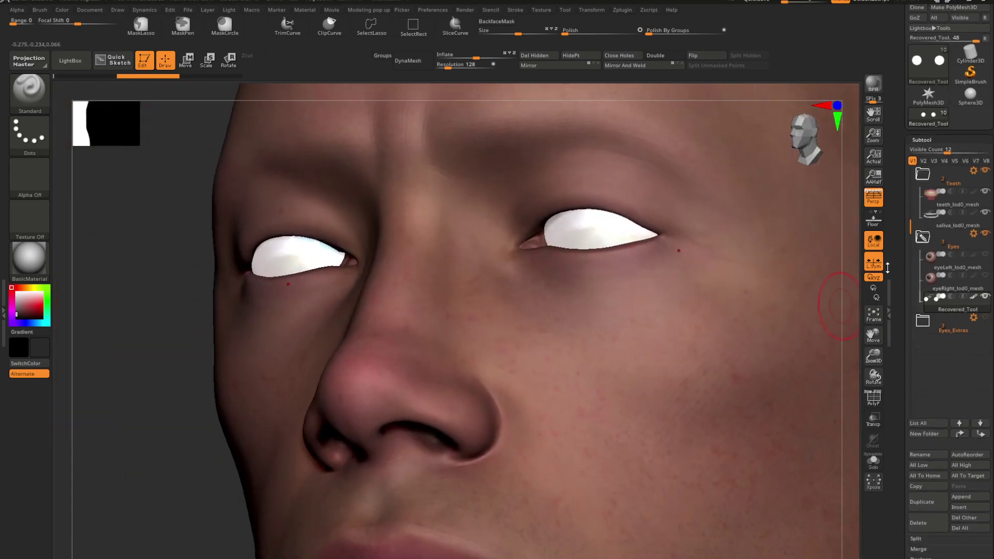
scroll(916, 484, down, 5)
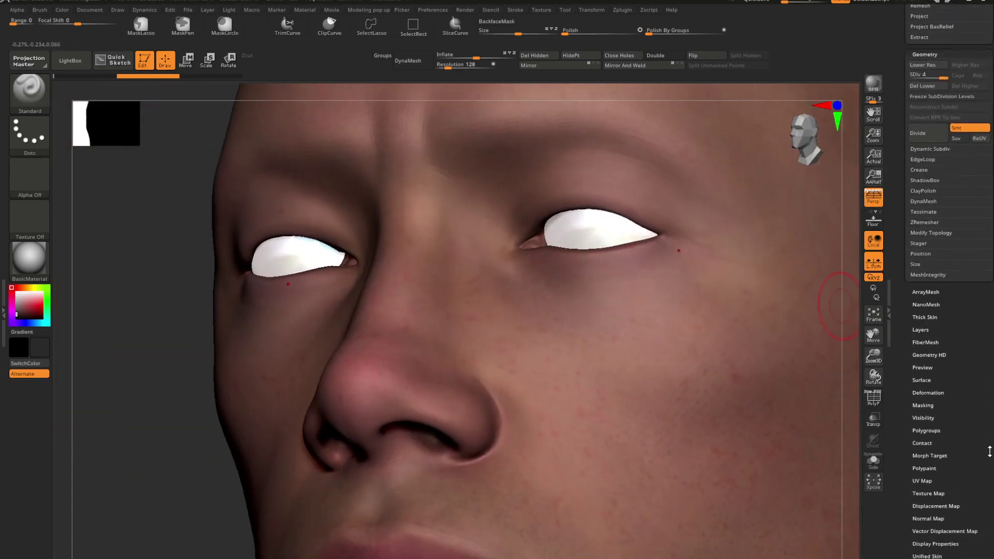
key(shift)
click(926, 494)
click(969, 504)
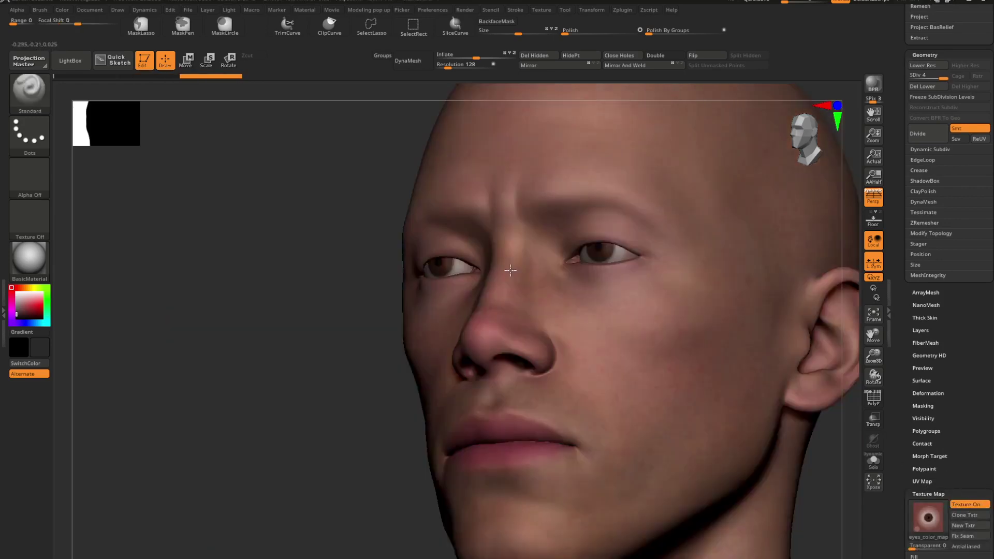
- Inspect the textured eyes with the wireframe briefly shown, and turn the eyeball texture off
right_drag(510, 270, 657, 288)
key(shift+f)
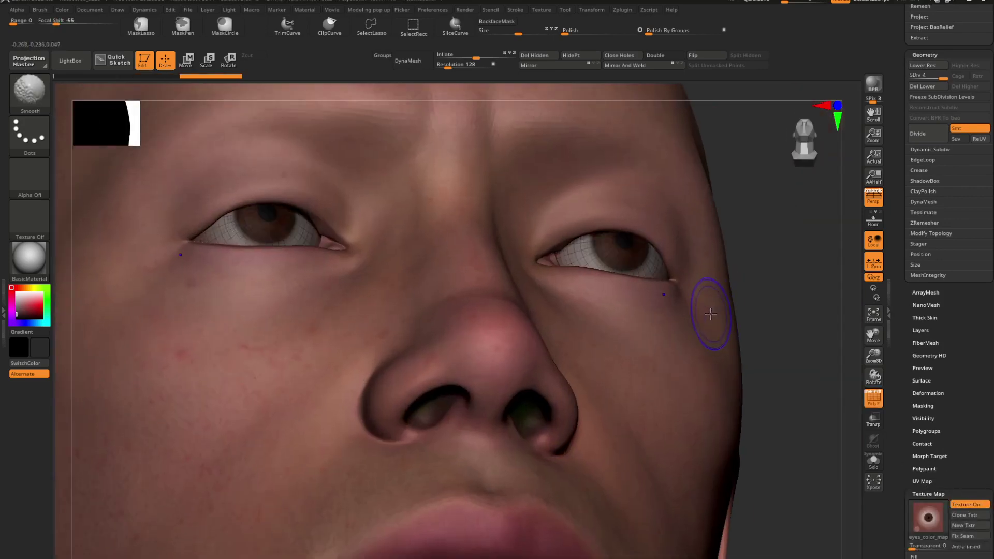
key(shift+f)
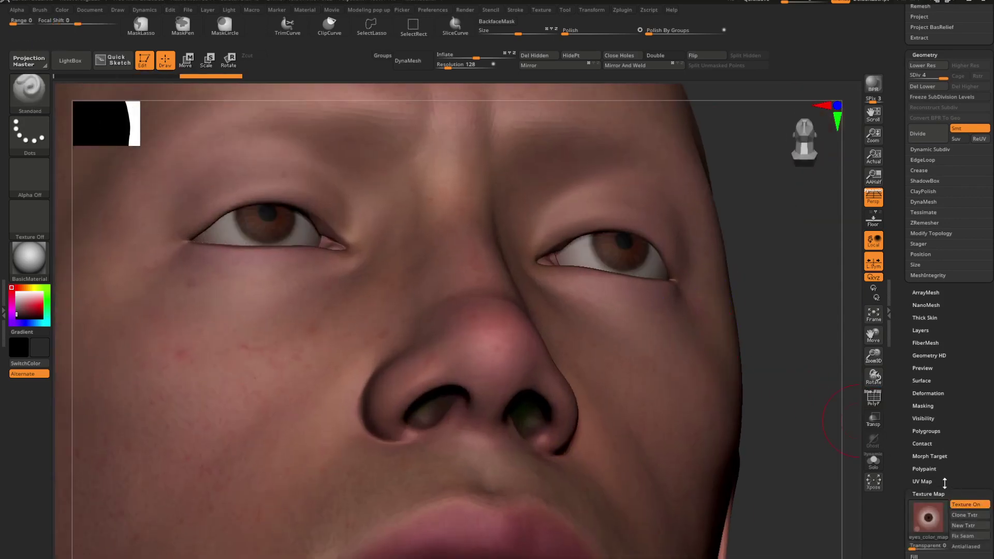
click(966, 504)
shift+right_drag(648, 290, 604, 281)
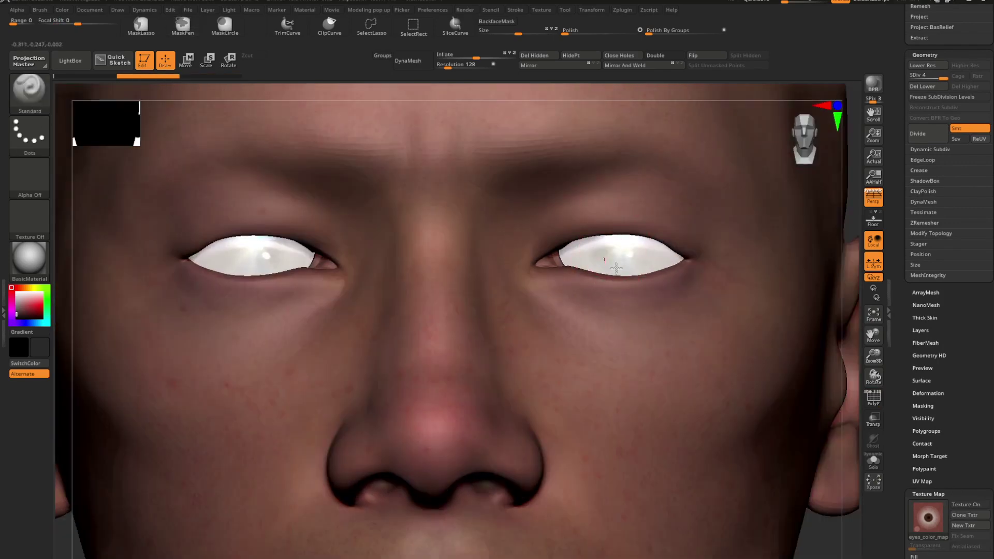
- Paint both eyeballs symmetrically with an even grey base colour
key(space)
mouse_move(656, 258)
mouse_down()
mouse_move(665, 258)
mouse_move(560, 249)
mouse_move(522, 259)
mouse_up()
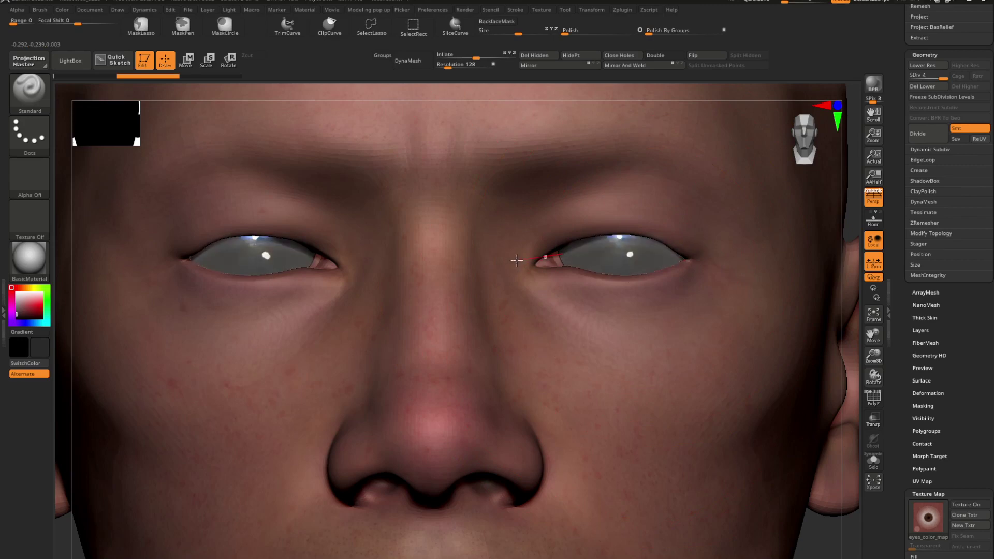
key(f)
mouse_move(683, 303)
right_down()
mouse_move(596, 314)
mouse_move(657, 313)
right_up()
- Reduce the brush size and try painting soft dark irises over the grey eyeballs
key(space)
drag(657, 312, 629, 312)
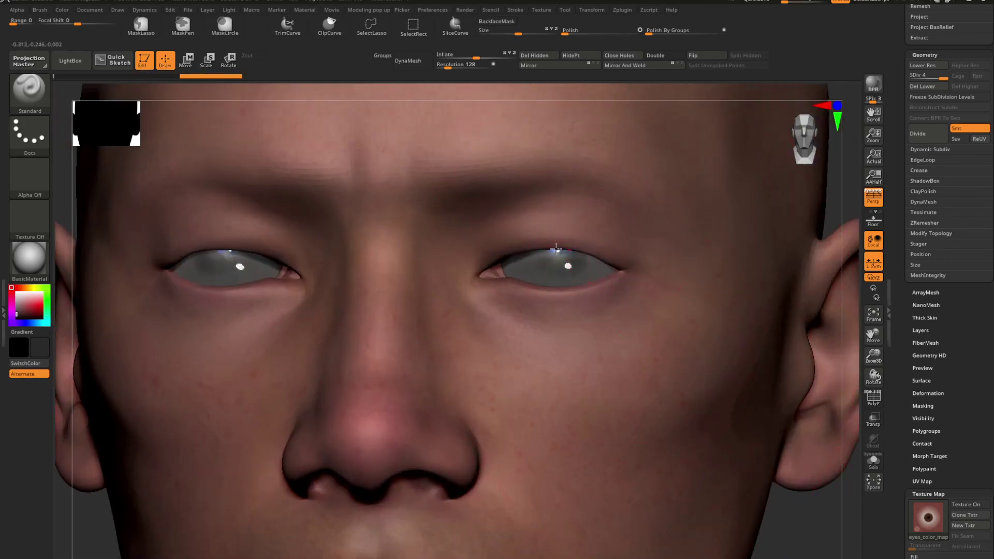
right_drag(576, 288, 567, 252)
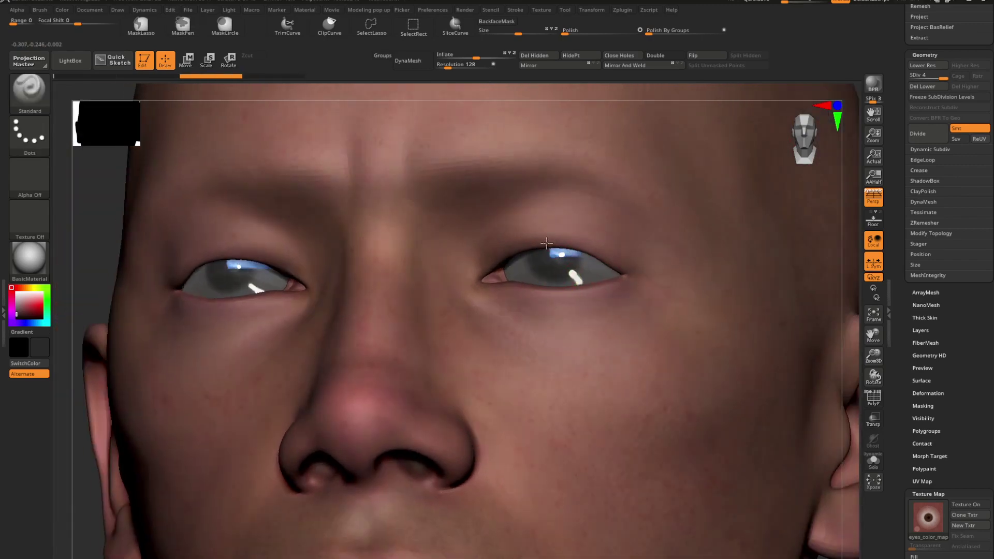
key(ctrl+shift+z)
mouse_move(661, 311)
right_down()
mouse_move(610, 293)
mouse_move(561, 311)
right_up()
key(ctrl+z)
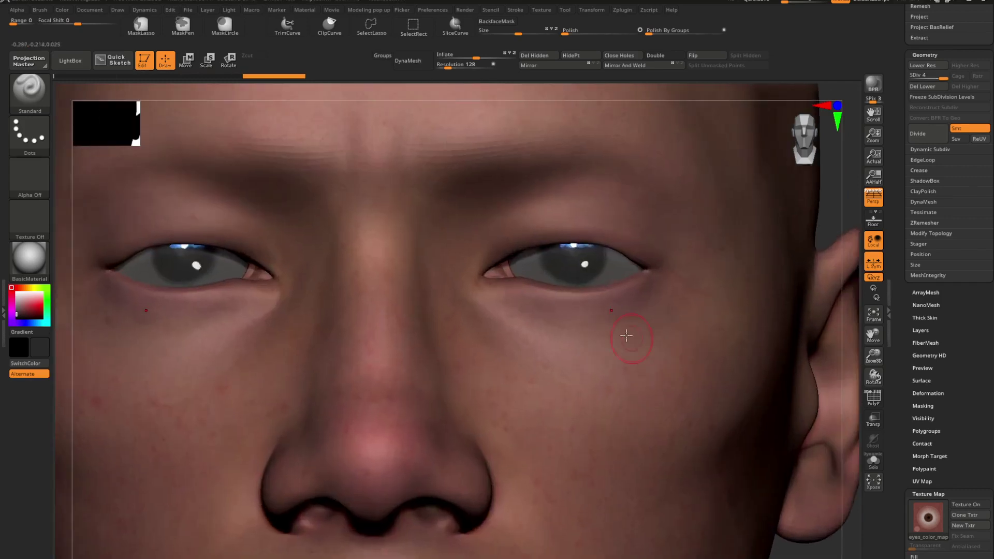
- Pick a darker near-black colour and paint round irises at the centre of both grey eyeballs
key(space)
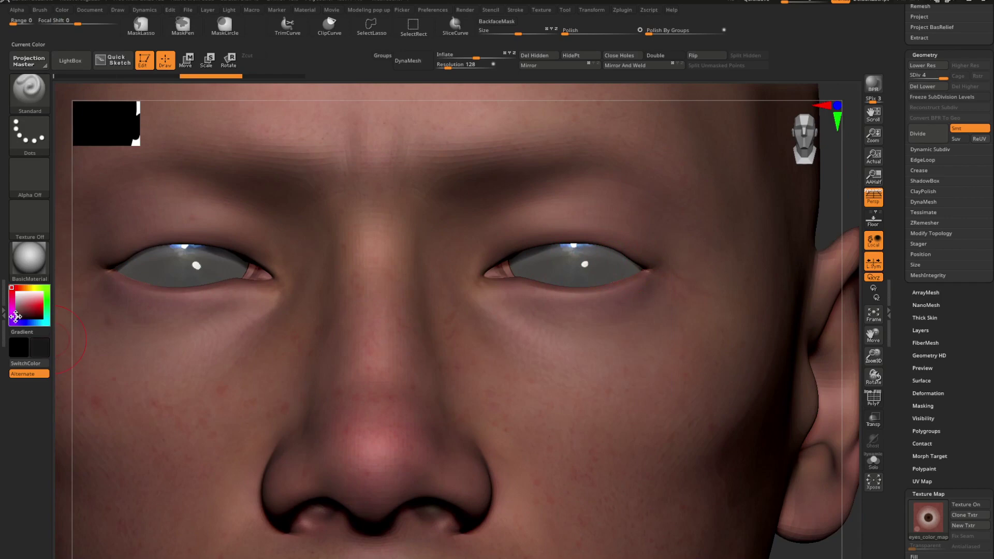
mouse_move(564, 254)
mouse_down()
mouse_move(559, 263)
mouse_move(574, 274)
mouse_move(568, 269)
mouse_up()
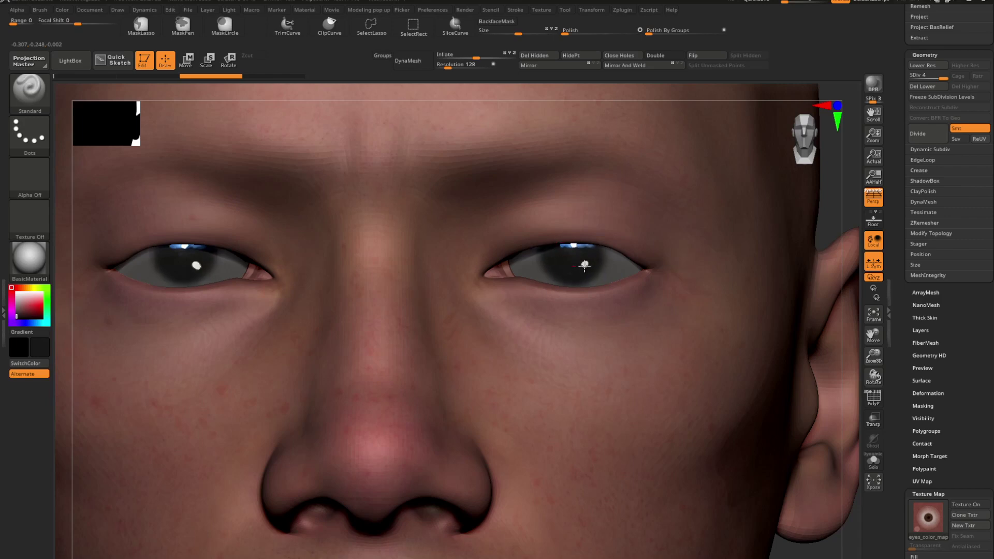
drag(576, 271, 564, 268)
- Render the full bust with BPR and examine the painted eyes up close
mouse_move(684, 288)
ctrl+right_down()
mouse_move(621, 280)
mouse_move(501, 304)
mouse_move(486, 323)
mouse_move(506, 293)
mouse_move(550, 344)
mouse_move(524, 337)
mouse_move(532, 362)
mouse_move(506, 332)
mouse_move(554, 300)
ctrl+right_up()
key(shift+r)
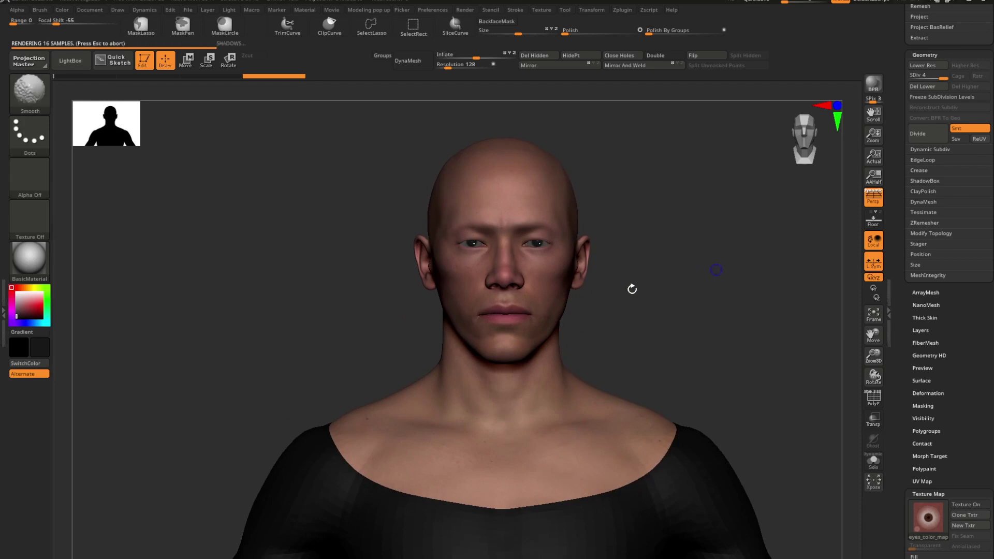
mouse_move(584, 261)
ctrl+right_down()
mouse_move(573, 258)
mouse_move(599, 319)
mouse_move(543, 271)
mouse_move(562, 301)
ctrl+right_up()
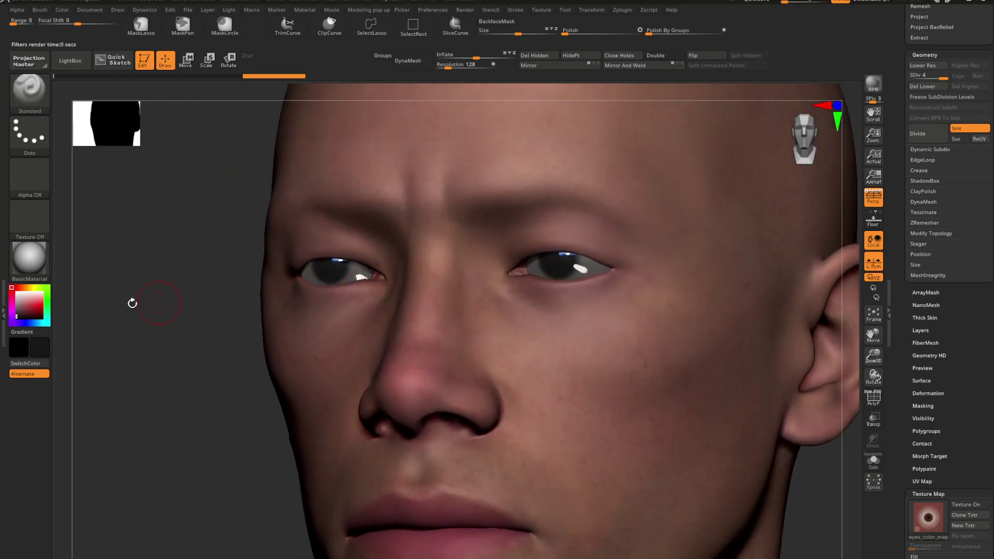
- Pick a medium grey and paint around the irises to clean up their edges on both eyeballs
drag(20, 302, 14, 305)
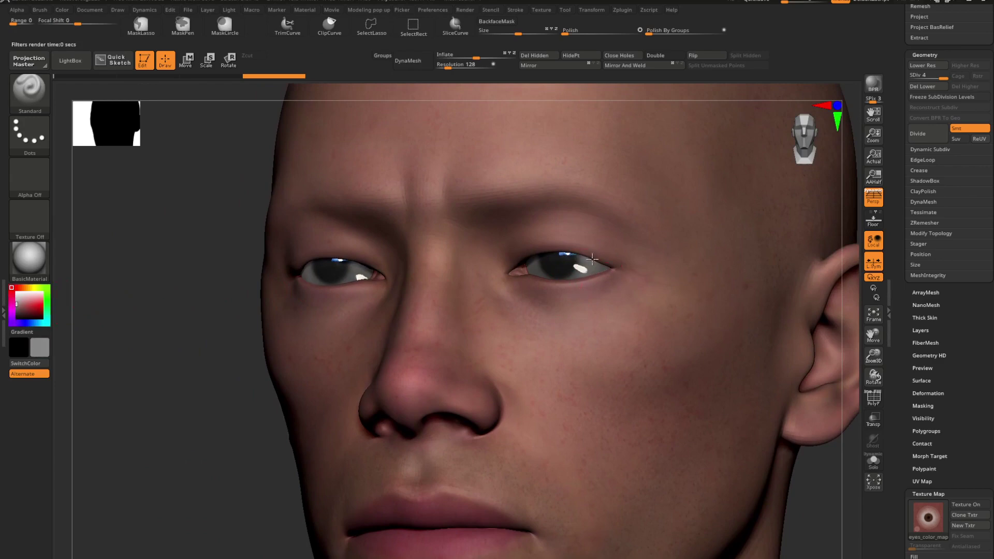
drag(588, 266, 607, 276)
key(ctrl+z)
mouse_move(601, 273)
ctrl+right_down()
mouse_move(613, 281)
mouse_move(480, 254)
ctrl+right_up()
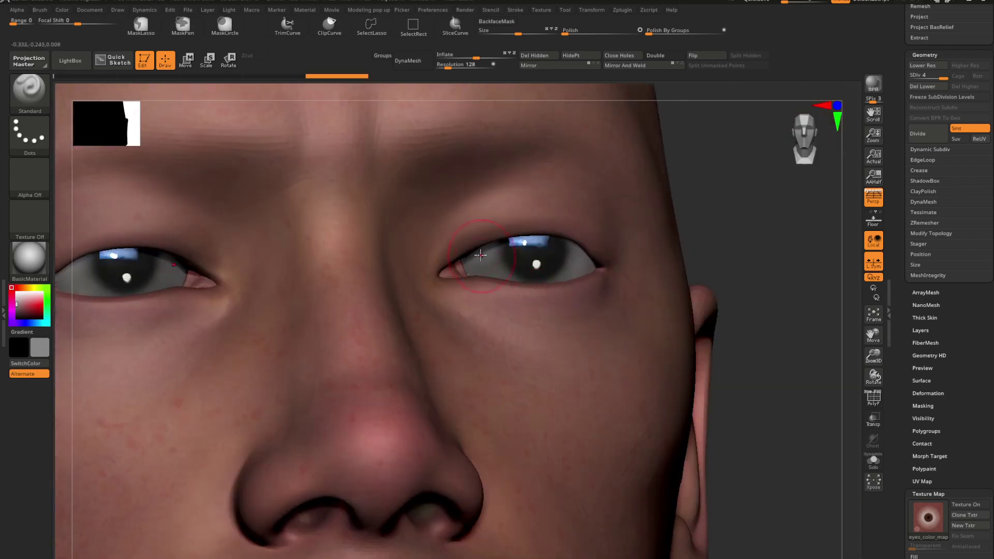
drag(496, 278, 485, 233)
click(513, 275)
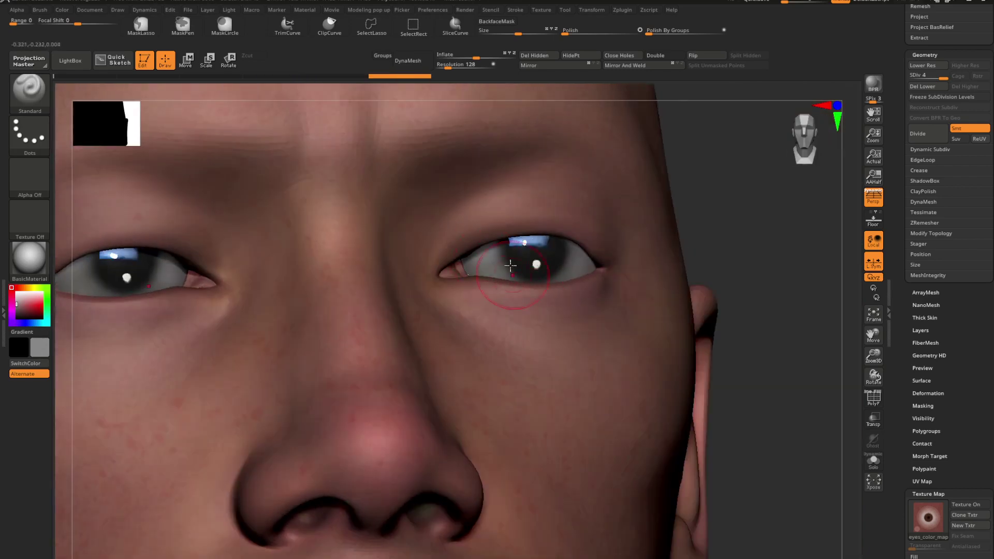
- Switch to black, resize the brush and darken the centres of both irises
right_drag(521, 297, 468, 291)
ctrl+right_drag(558, 305, 635, 328)
key(v)
key(space)
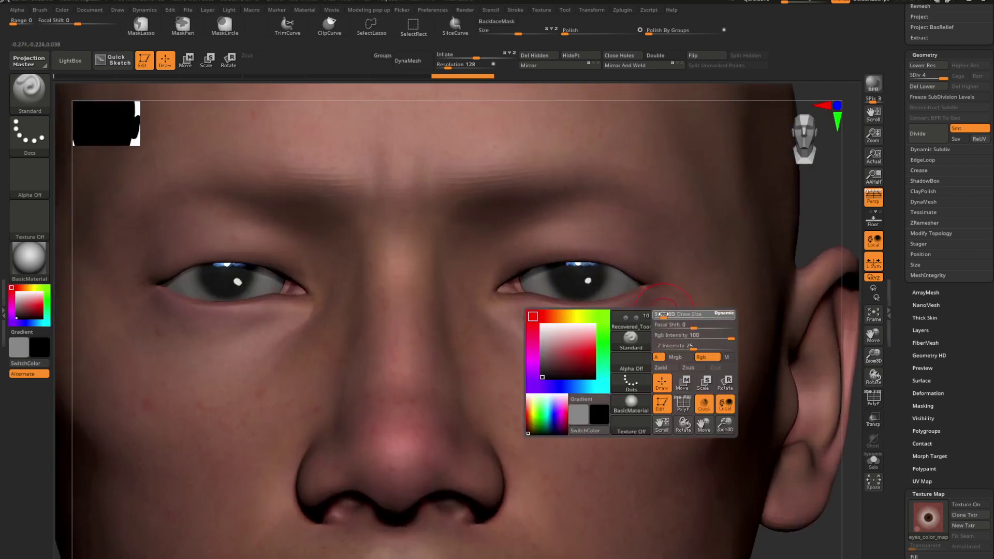
key(space)
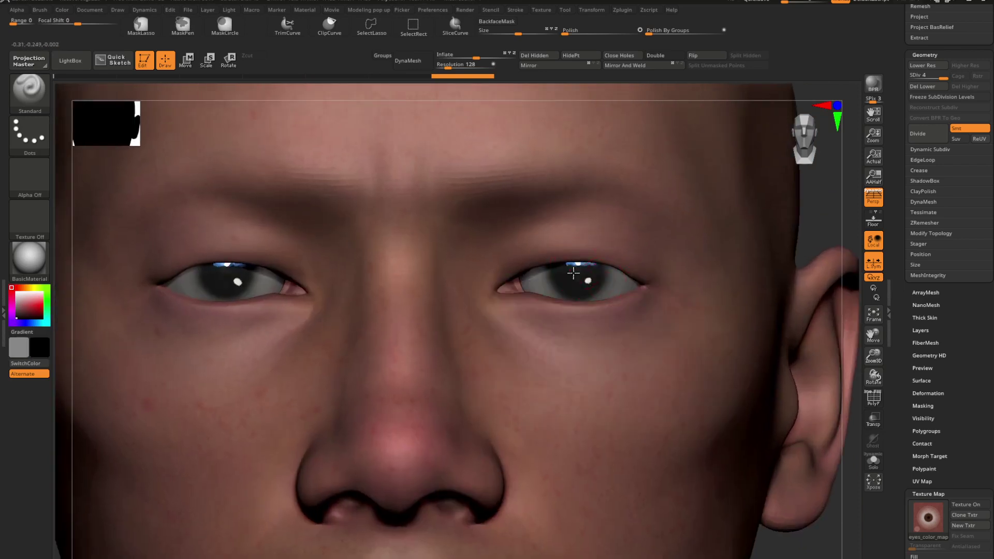
mouse_move(574, 274)
mouse_down()
mouse_move(581, 265)
mouse_move(585, 276)
mouse_up()
- Reduce the brush size, pick a dark grey and shade the inside of both irises
key(space)
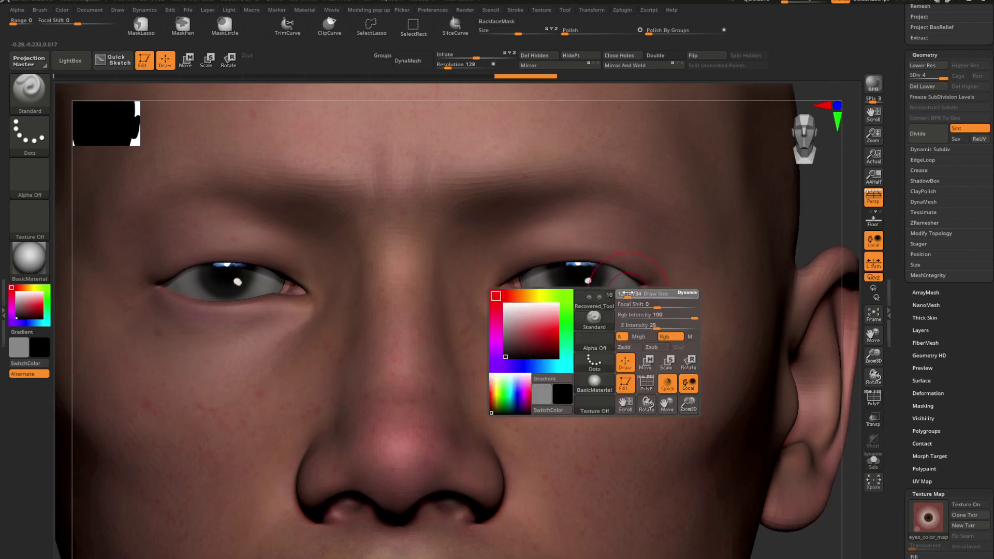
alt+right_drag(592, 289, 599, 312)
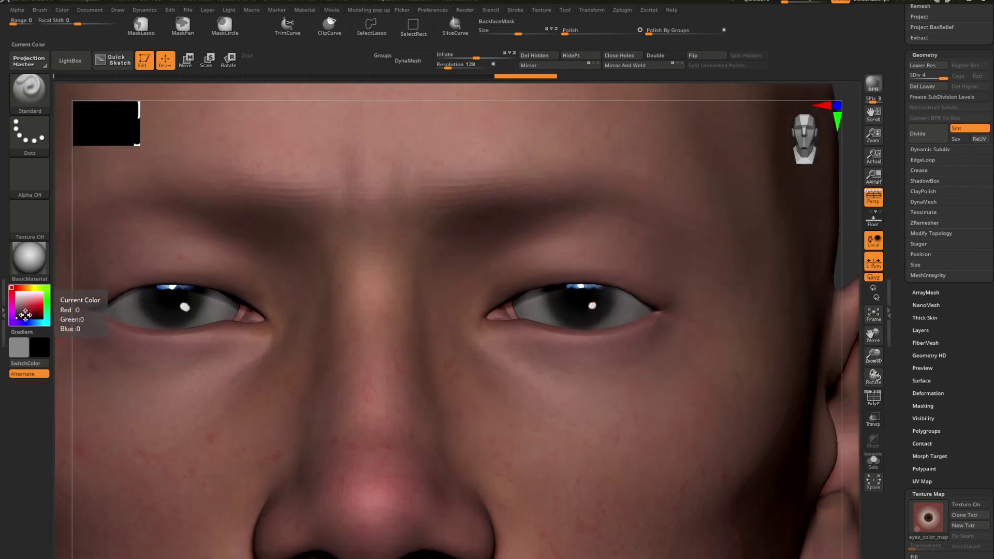
key(v)
drag(23, 313, 15, 310)
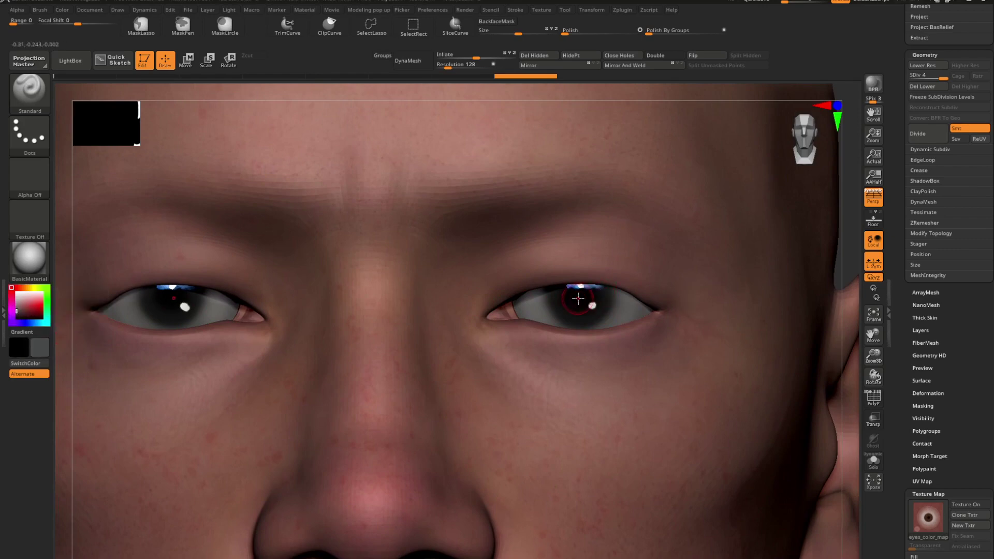
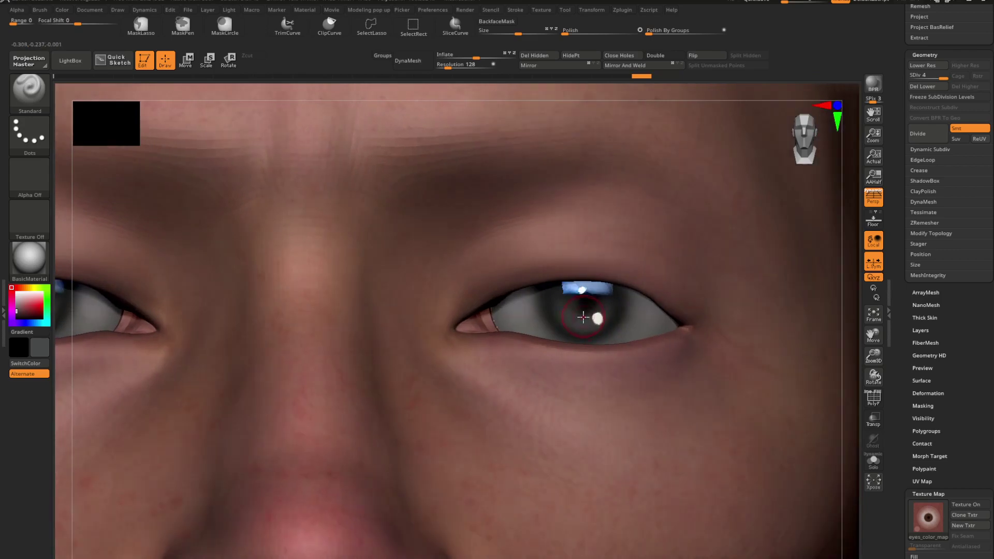
- Check the painted eyes on the whole bust from the front and side, and touch up the irises with black
key(v)
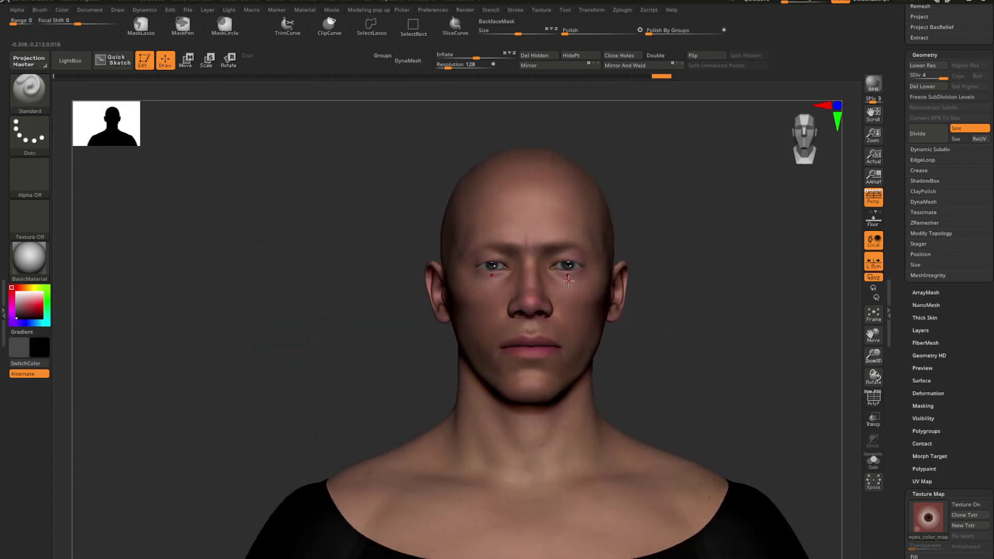
right_drag(605, 263, 496, 306)
key(v)
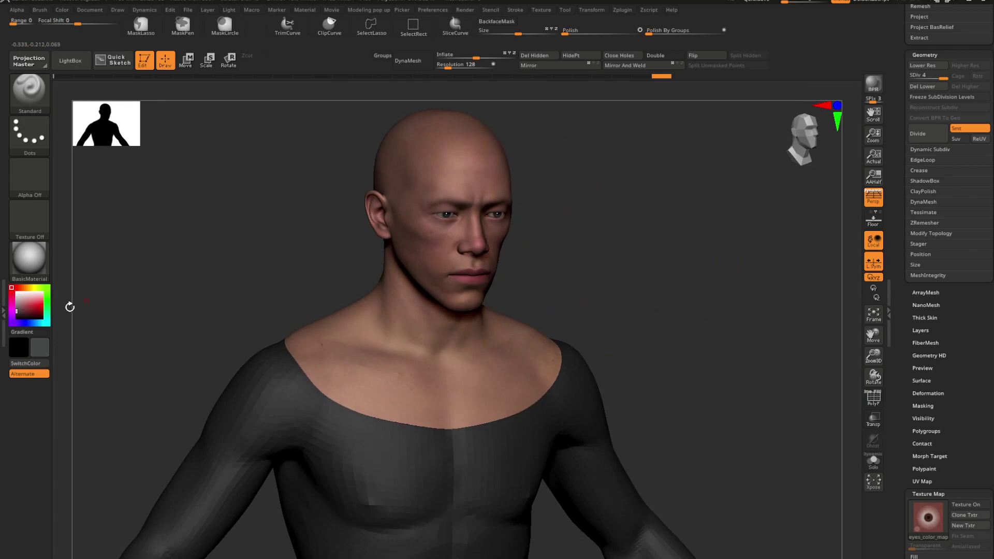
right_drag(447, 243, 458, 225)
key(v)
shift+right_drag(523, 223, 606, 268)
alt+drag(606, 268, 588, 291)
key(space)
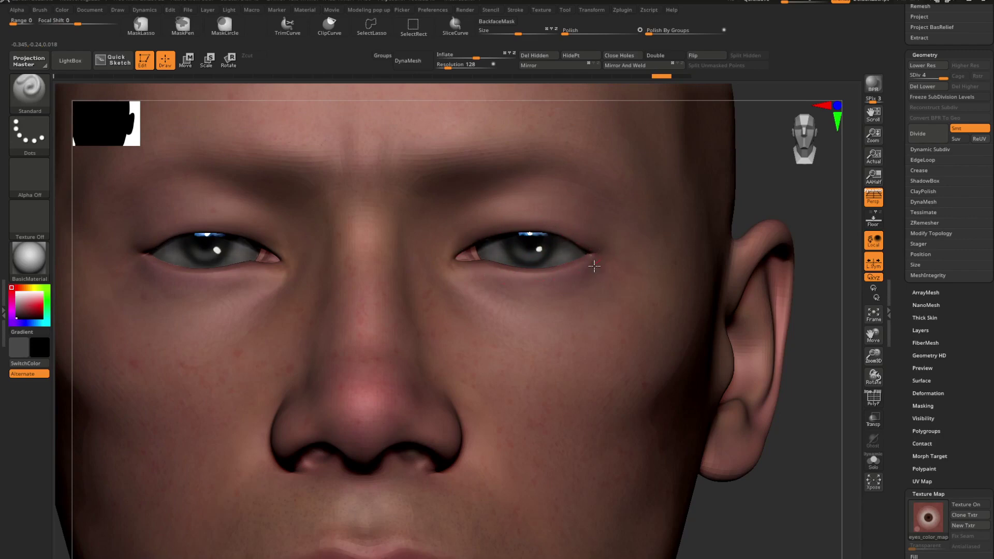
drag(594, 266, 600, 263)
- Adjust the light placement on the bust and check the face from the front and from below
mouse_move(510, 239)
right_down()
mouse_move(492, 279)
mouse_move(533, 308)
mouse_move(503, 302)
mouse_move(498, 316)
right_up()
right_drag(498, 315, 531, 263)
click(228, 10)
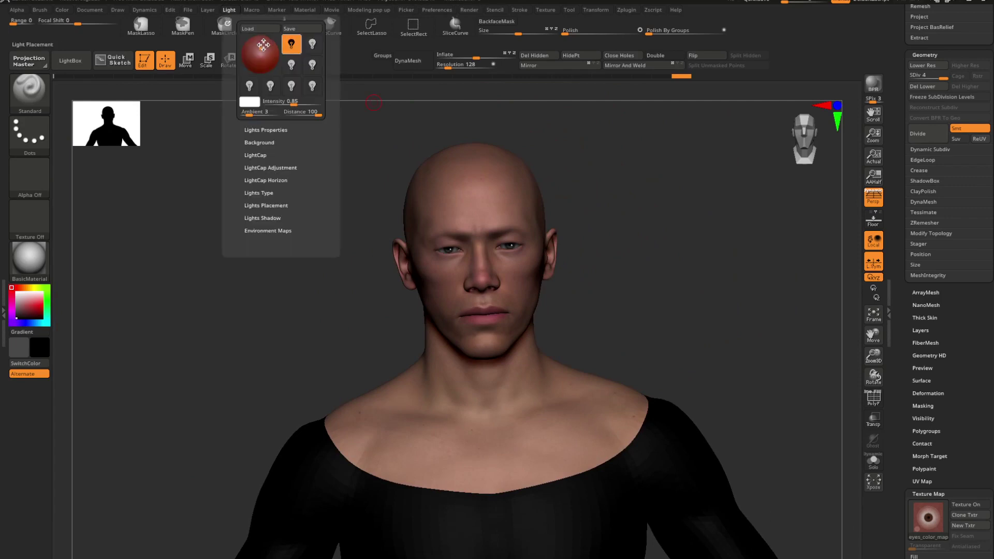
shift+right_drag(547, 233, 525, 279)
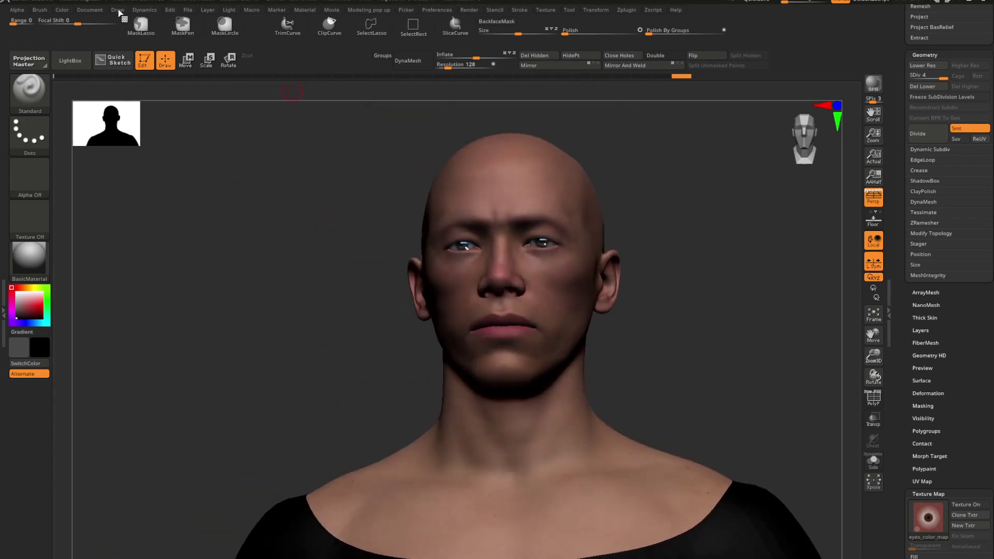
- Turn off the document's proportion lock and resize it to 1920 by 1080
click(118, 10)
click(92, 12)
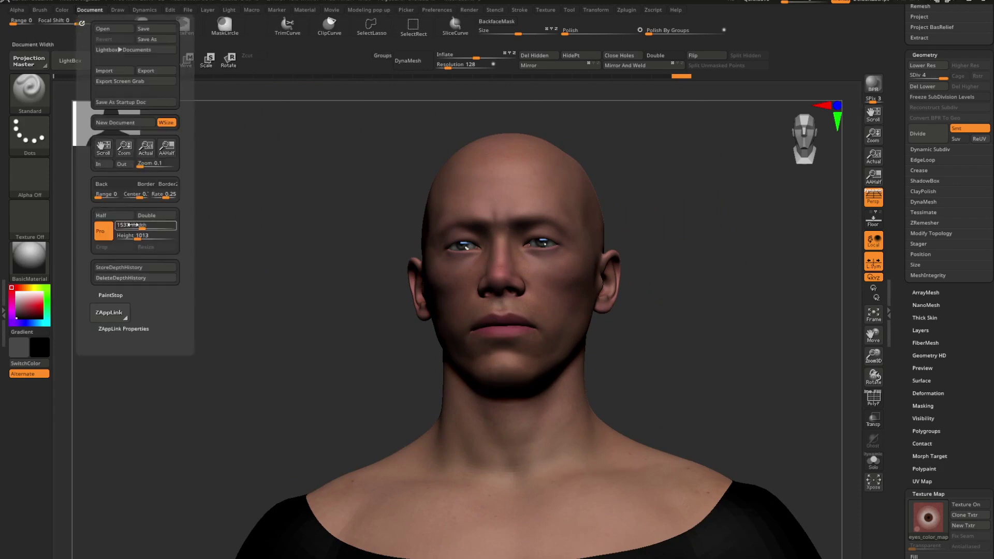
click(103, 231)
click(127, 226)
text(181)
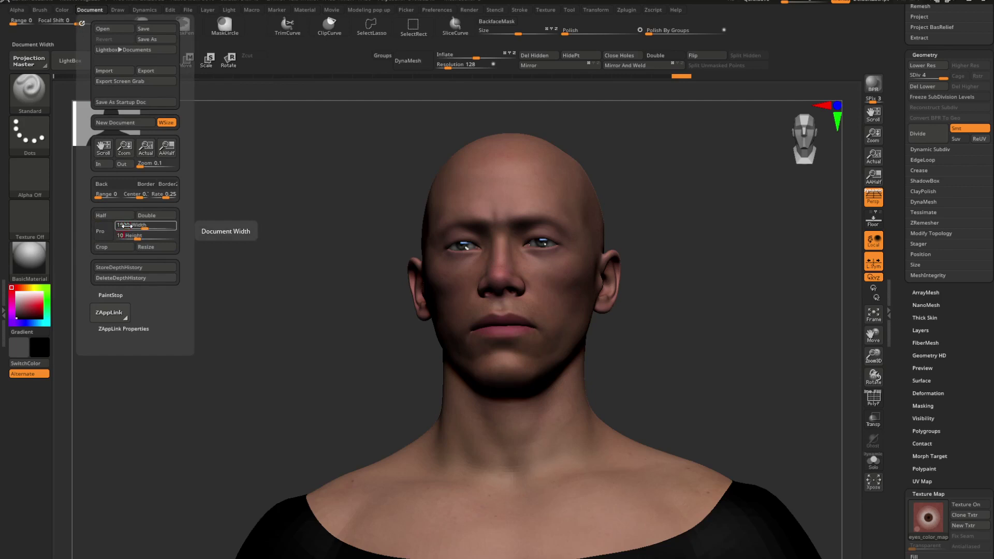
key(Return)
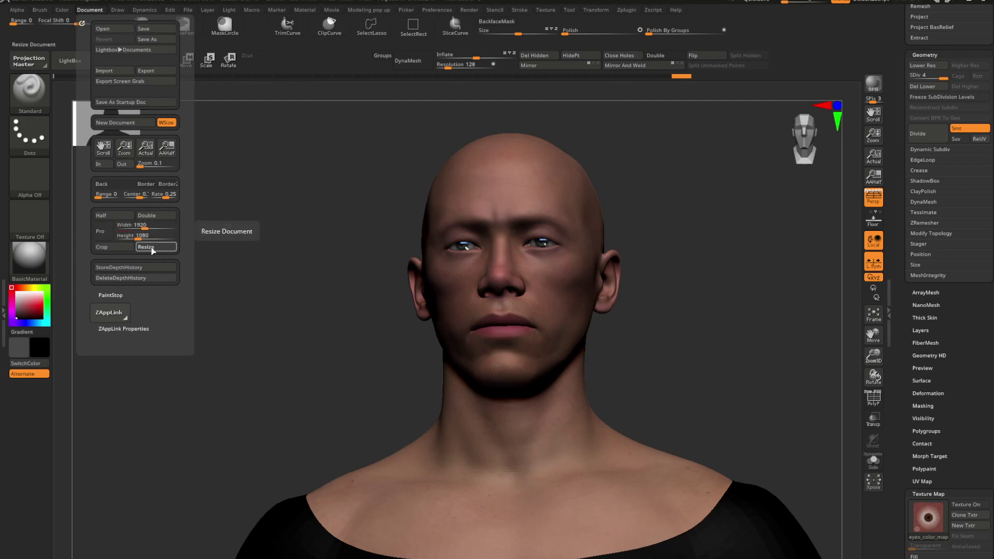
click(151, 248)
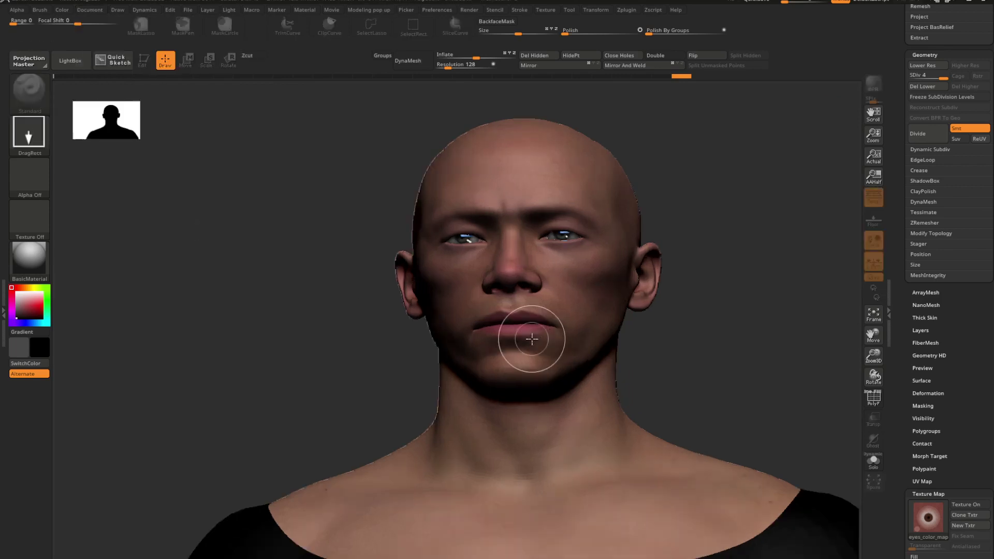
- Clear the resized canvas, redraw the figure on it and return to editing the model
key(ctrl+n)
drag(488, 342, 492, 437)
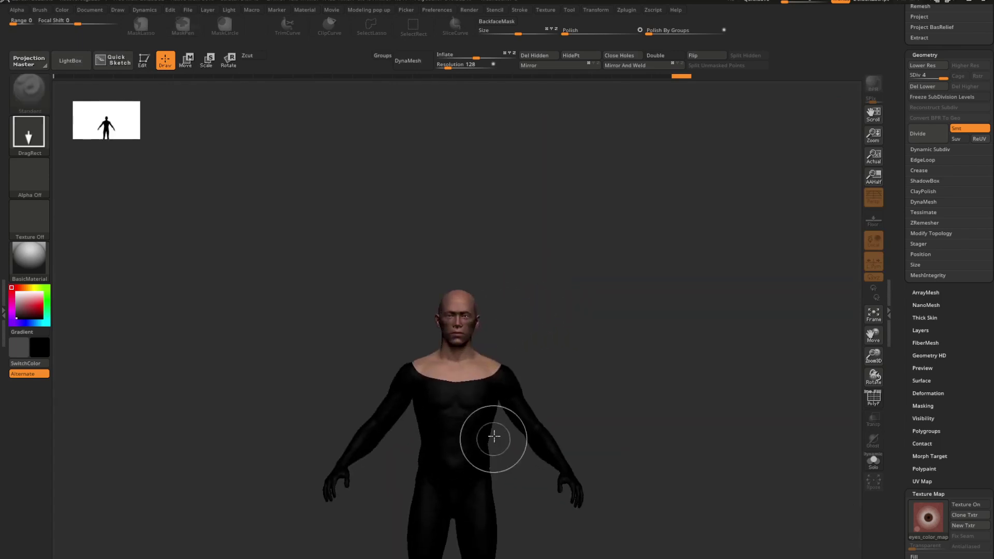
key(t)
click(92, 11)
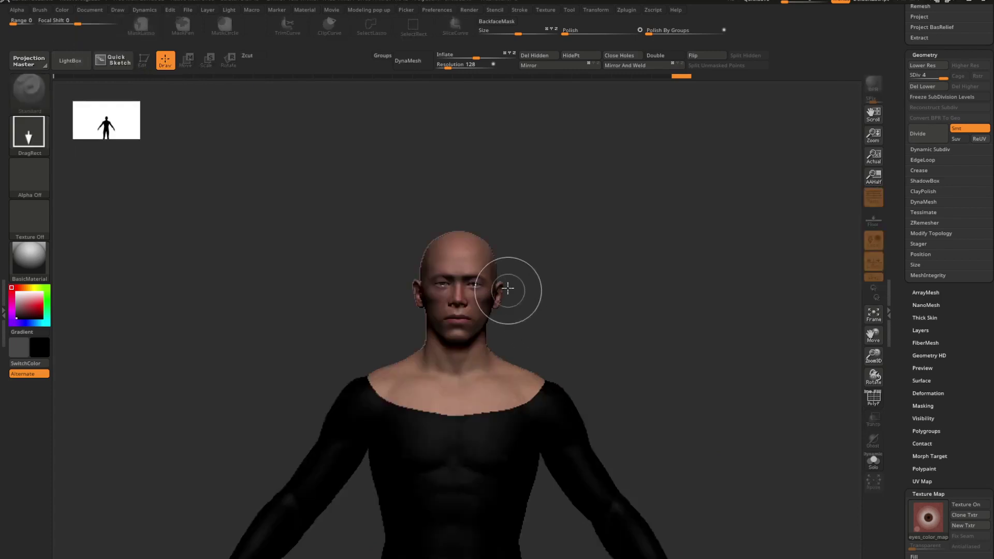
key(ctrl+n)
drag(473, 343, 479, 498)
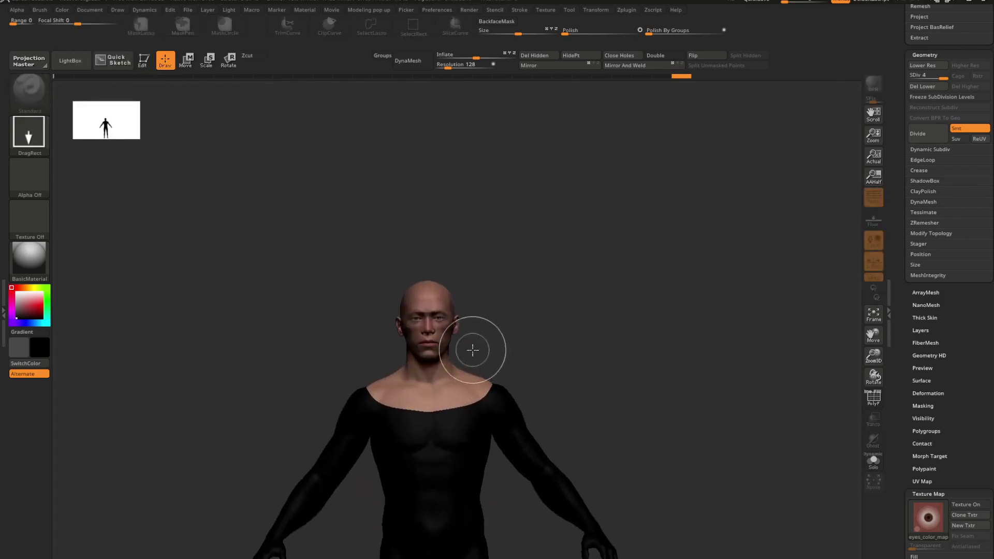
key(t)
mouse_move(449, 359)
alt+right_down()
mouse_move(492, 331)
mouse_move(565, 440)
mouse_move(526, 422)
mouse_move(537, 411)
mouse_move(492, 333)
mouse_move(512, 362)
mouse_move(498, 310)
alt+right_up()
- Toggle the polyframe display and examine the face from the front and in three-quarter view
key(shift+f)
key(shift+f)
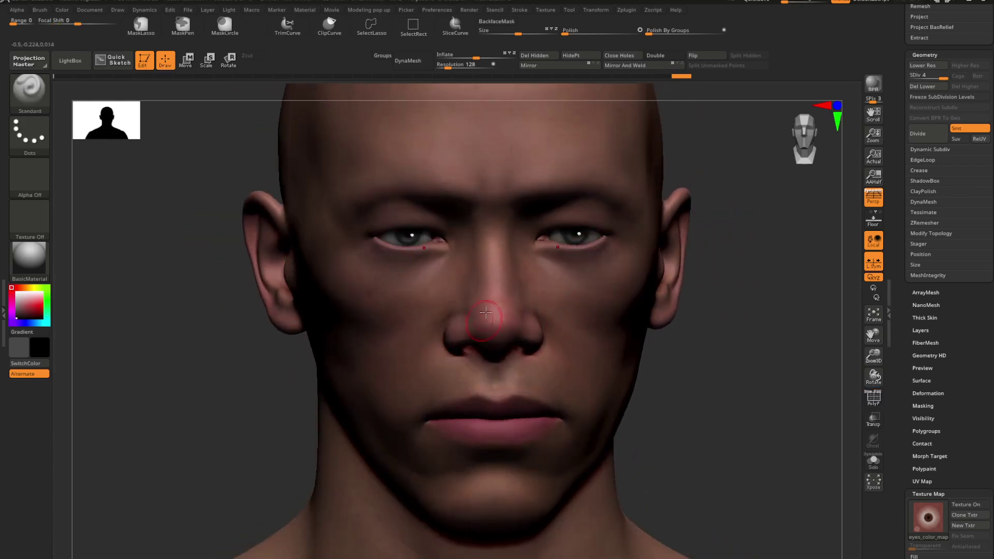
right_drag(564, 302, 530, 300)
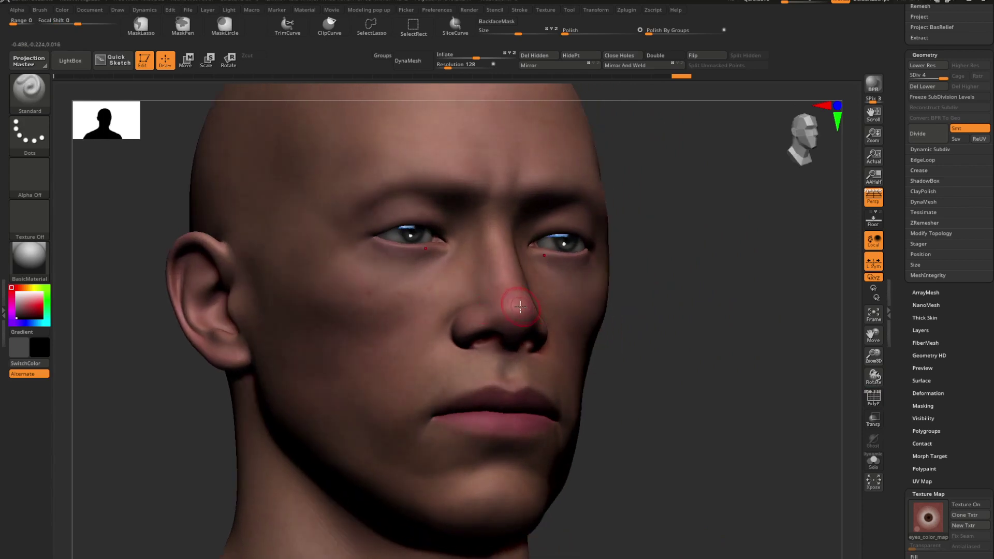
key(shift+f)
key(shift+f)
mouse_move(533, 325)
right_down()
mouse_move(512, 329)
mouse_move(558, 354)
mouse_move(557, 299)
mouse_move(552, 343)
mouse_move(539, 346)
mouse_move(546, 364)
mouse_move(526, 335)
right_up()
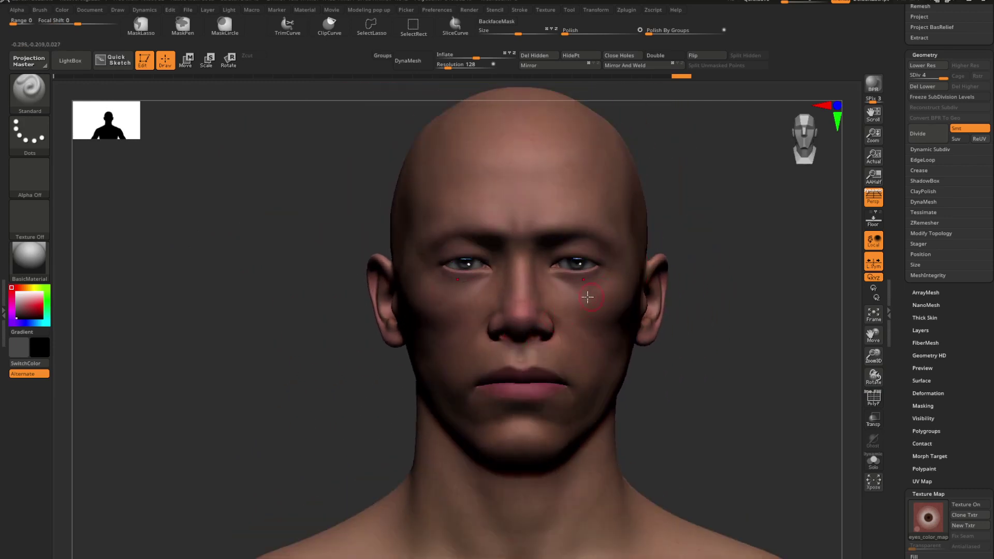
- Make the head mesh the active subtool and adjust the light placement on the face
alt+right_drag(617, 340, 639, 339)
alt+right_drag(570, 288, 576, 313)
alt+click(612, 330)
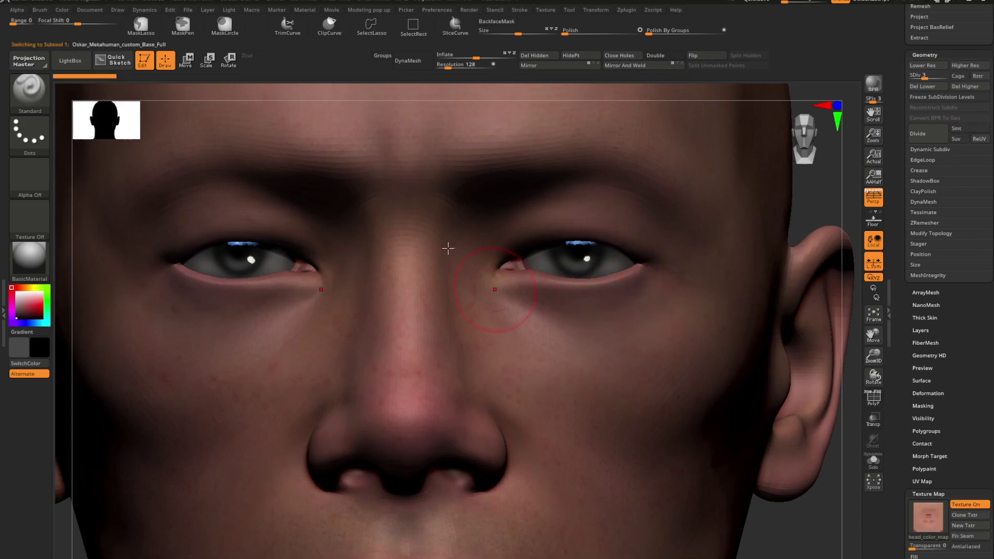
click(228, 10)
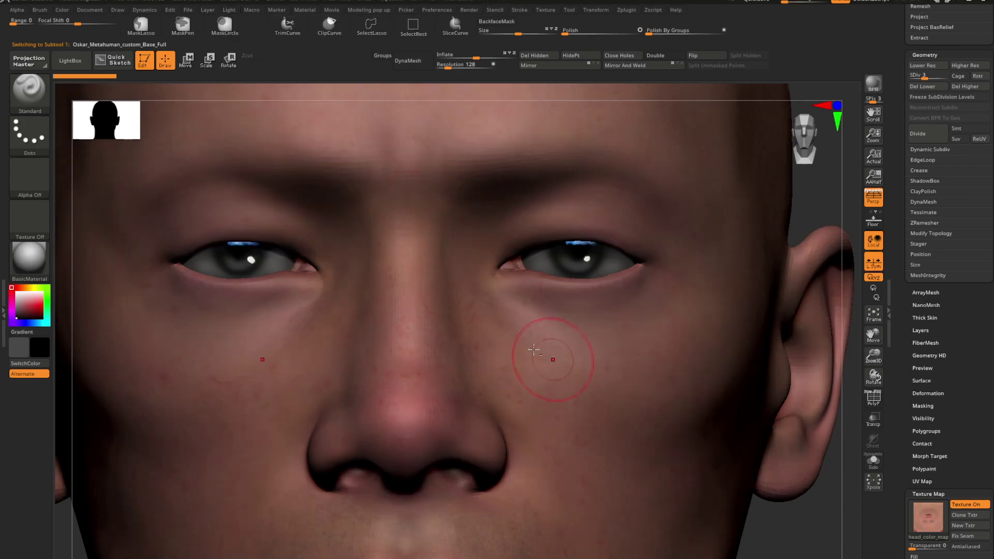
- Reshape the lower eyelids on both sides with the Move Topological brush and smooth the skin beneath them
alt+right_drag(553, 359, 594, 359)
key(b)
key(m)
key(t)
key(space)
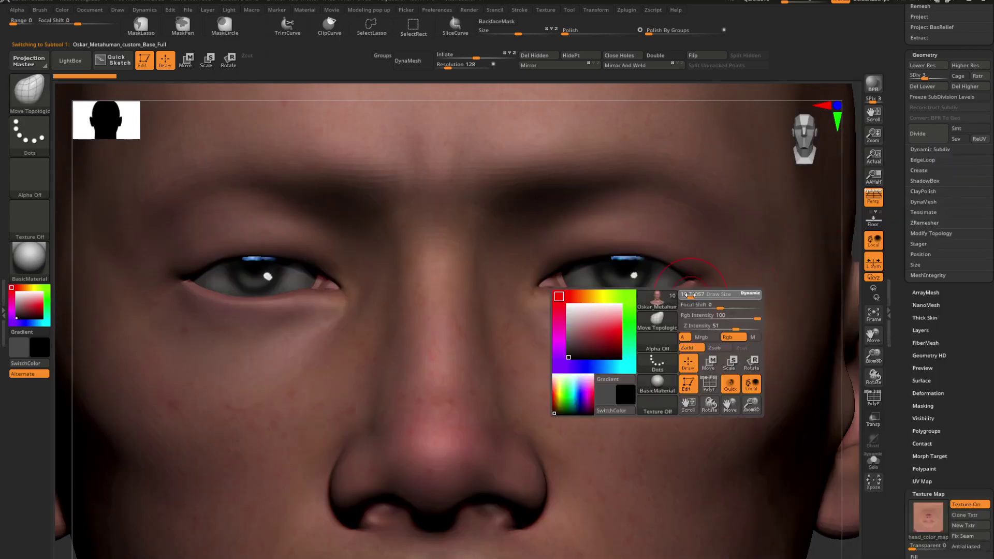
right_drag(650, 303, 585, 301)
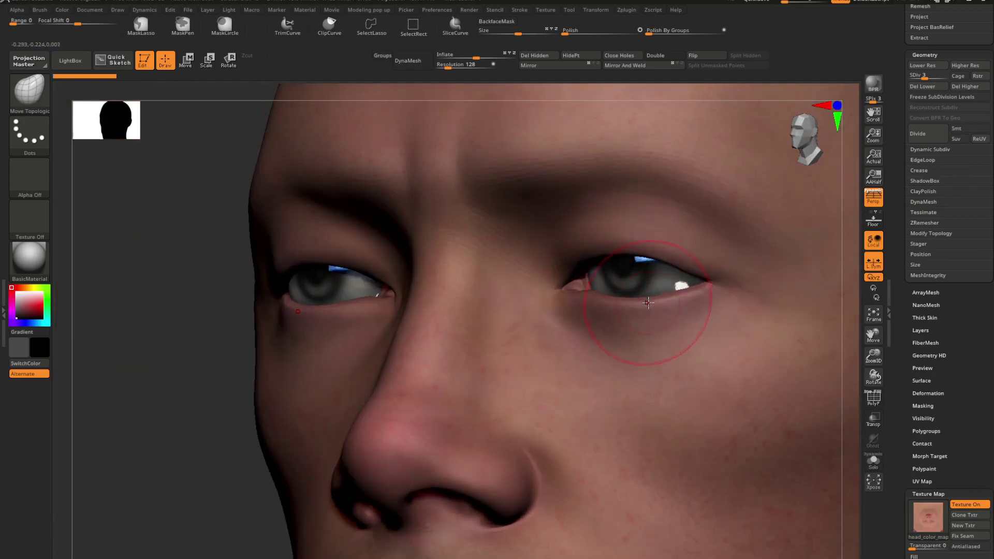
key(space)
drag(650, 302, 594, 307)
right_drag(588, 296, 612, 310)
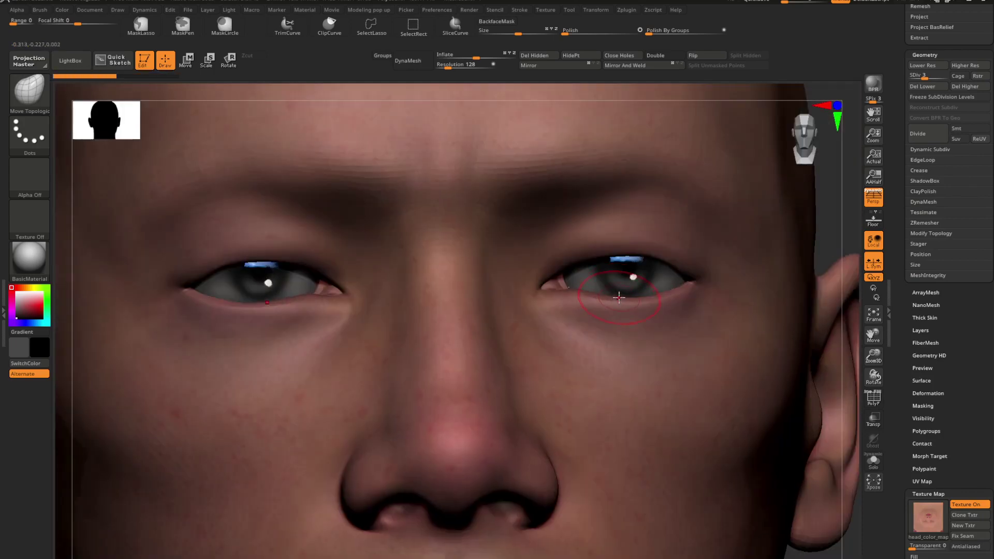
key(space)
shift+drag(630, 304, 651, 348)
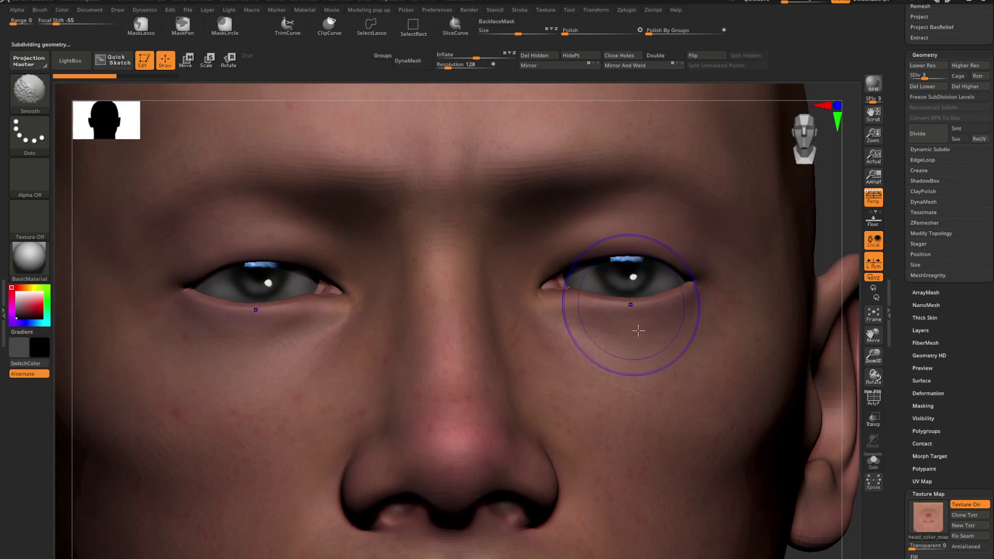
- Lower the head mesh to subdivision level 2 and adjust the lower eyelids using a larger brush
key(shift+d)
right_drag(654, 331, 612, 383)
key(space)
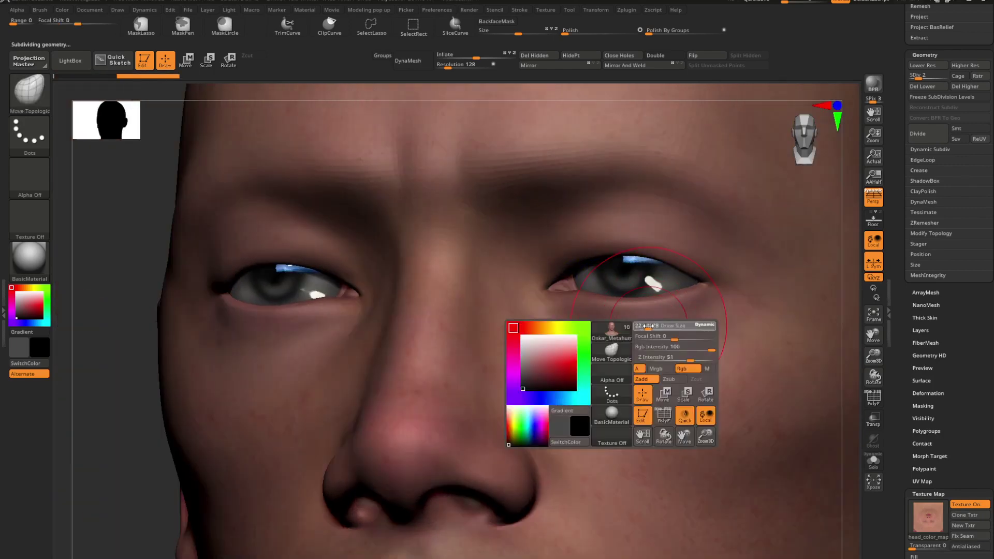
click(646, 326)
mouse_move(647, 326)
right_down()
mouse_move(630, 318)
mouse_move(657, 310)
right_up()
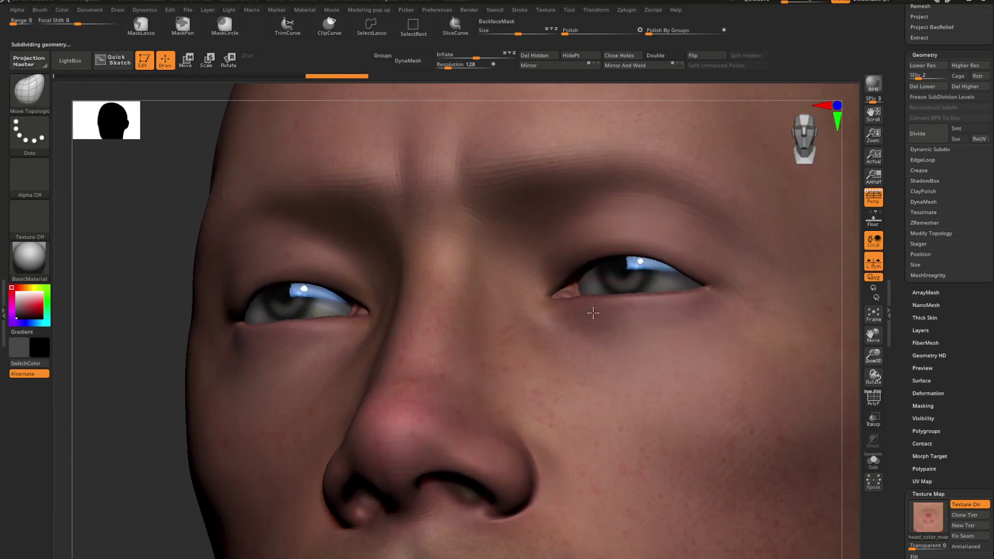
right_drag(593, 313, 662, 331)
- Fine-tune the lower eyelid contours with a smaller Move Topological brush, working towards the inner and outer eye corners
key(space)
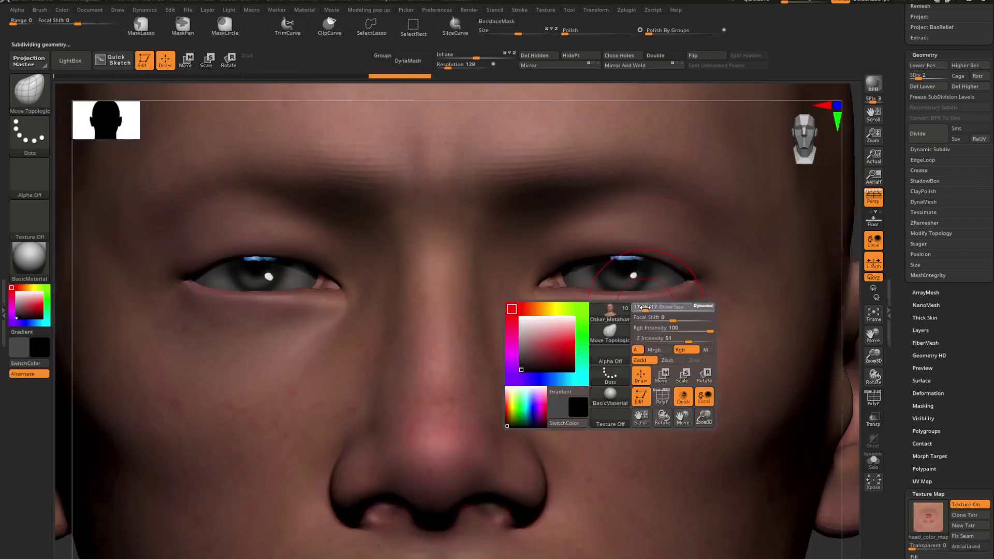
drag(644, 307, 646, 307)
right_drag(667, 302, 641, 300)
drag(669, 299, 666, 295)
mouse_move(666, 296)
right_down()
mouse_move(681, 298)
mouse_move(615, 304)
right_up()
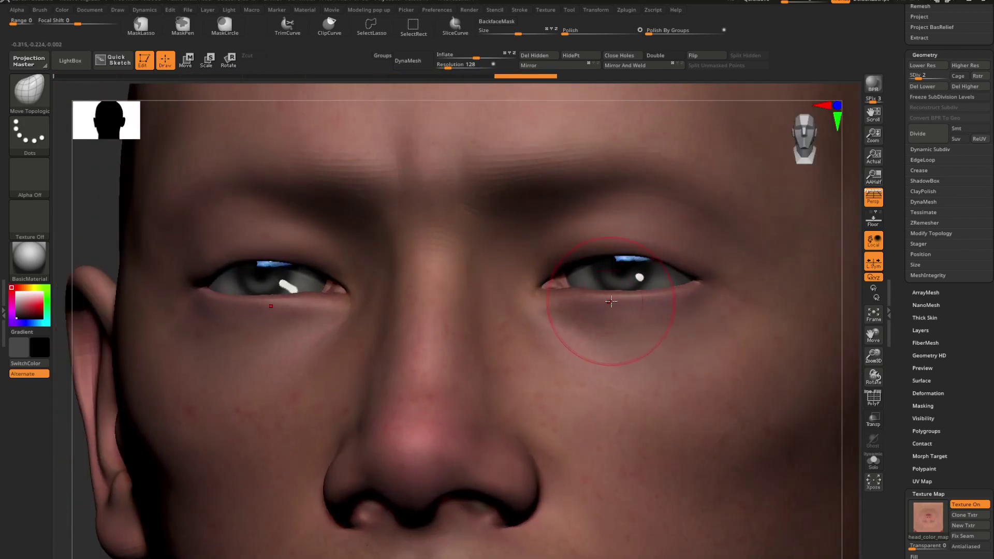
drag(613, 303, 612, 301)
mouse_move(489, 297)
ctrl+right_down()
mouse_move(477, 295)
mouse_move(517, 330)
mouse_move(629, 337)
ctrl+right_up()
mouse_move(628, 337)
ctrl+right_down()
mouse_move(642, 316)
mouse_move(724, 331)
mouse_move(667, 336)
mouse_move(706, 463)
mouse_move(699, 414)
ctrl+right_up()
ctrl+right_drag(533, 344, 552, 466)
key(space)
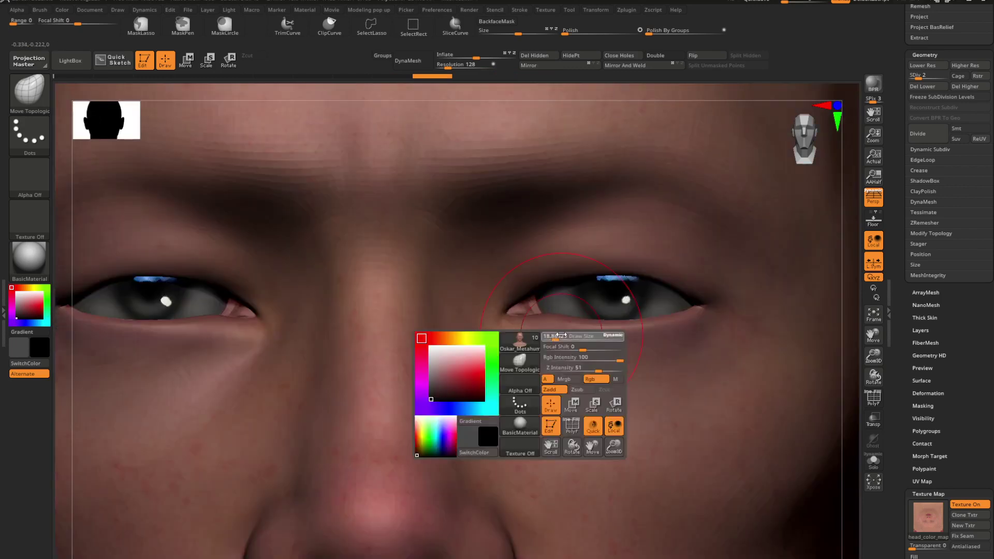
drag(560, 336, 553, 335)
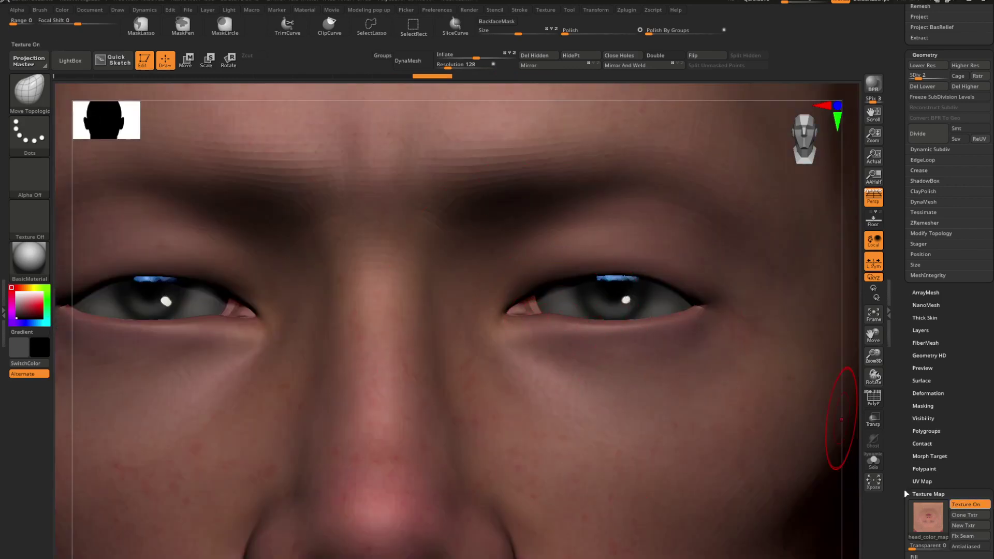
- Turn off the head's colour texture and pick a light grey as the model's display colour
click(965, 504)
key(f)
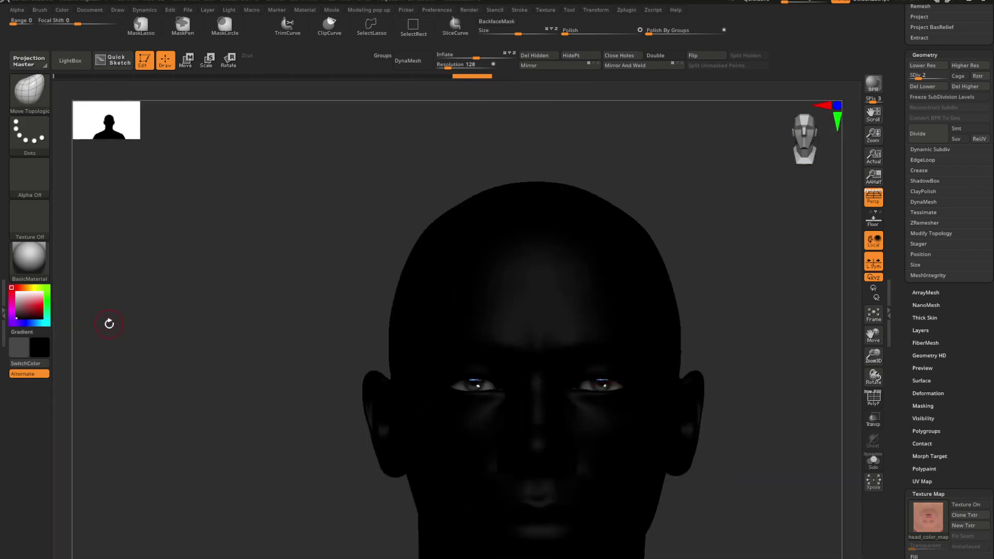
key(v)
drag(20, 298, 14, 299)
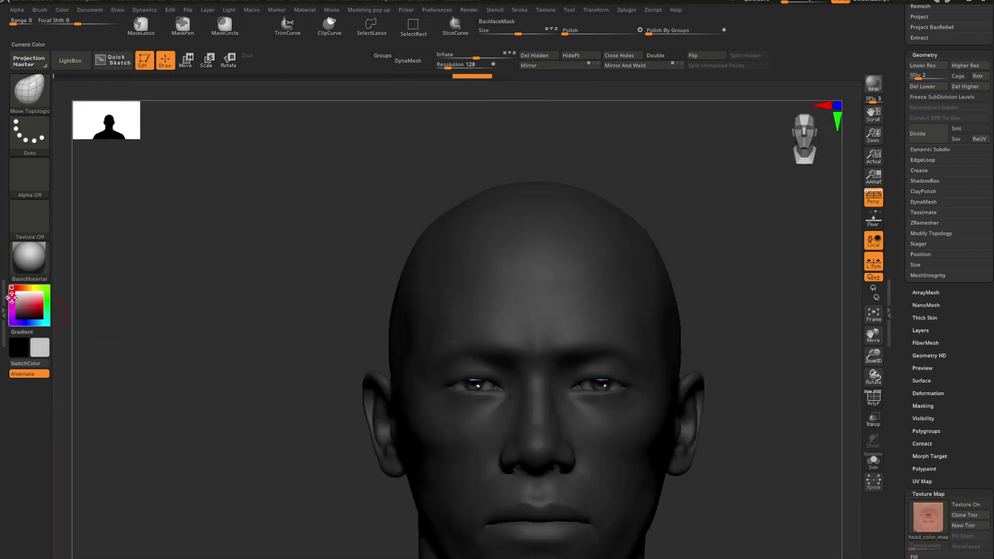
- Adjust the lower eyelids near the inner corners on the grey head with a resized Move Topological brush
ctrl+right_drag(586, 335, 585, 299)
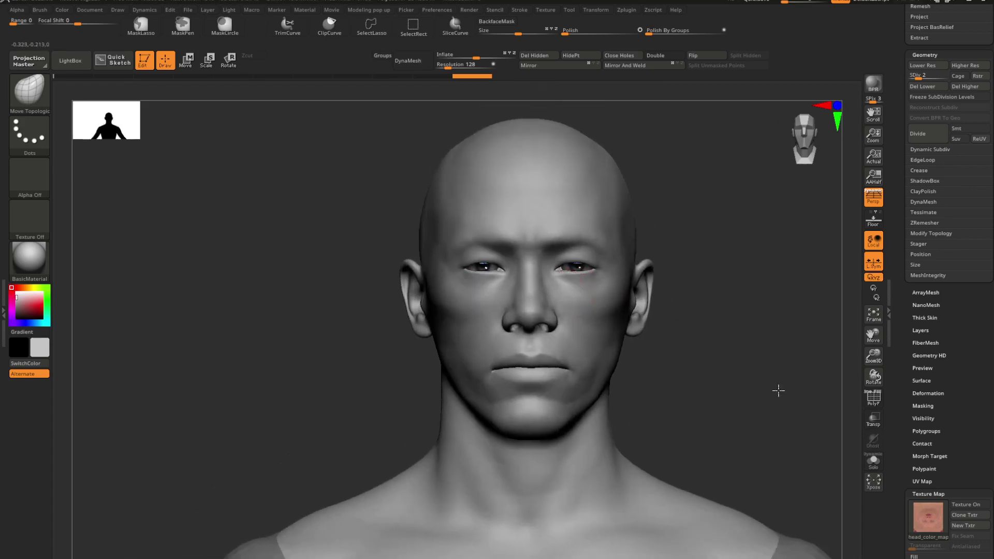
ctrl+right_drag(778, 390, 668, 295)
right_drag(583, 259, 572, 256)
key(space)
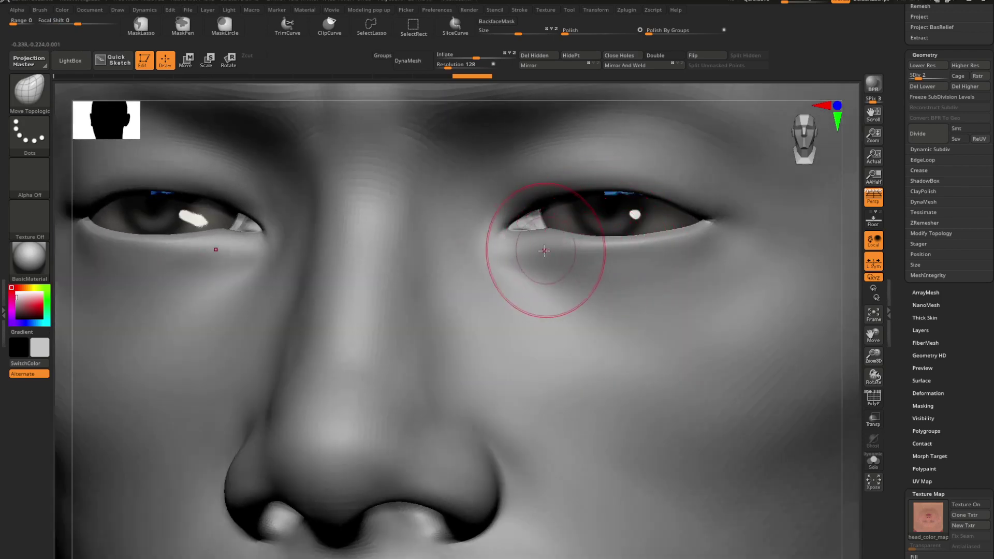
alt+right_drag(538, 303, 532, 356)
key(space)
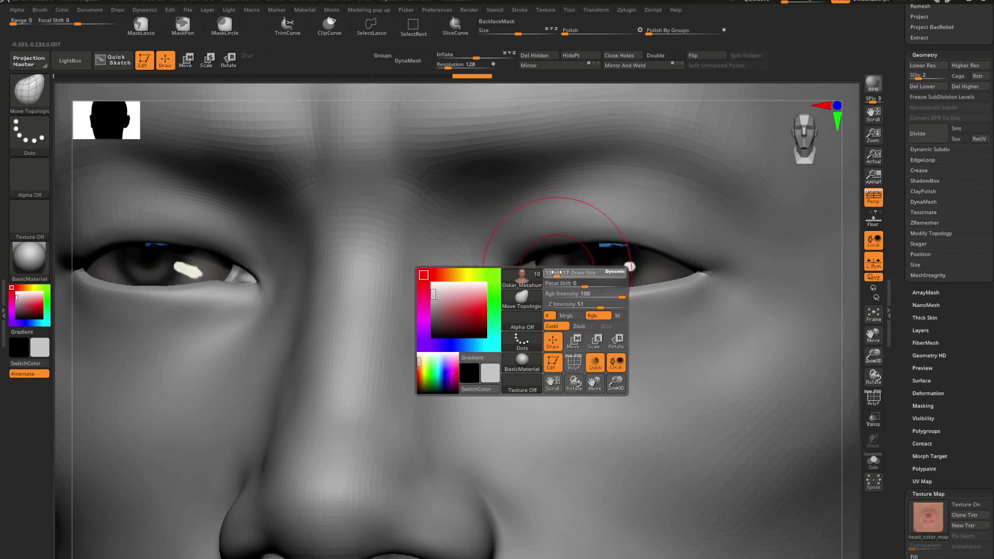
alt+right_drag(557, 272, 489, 281)
key(space)
scroll(963, 172, down, 2)
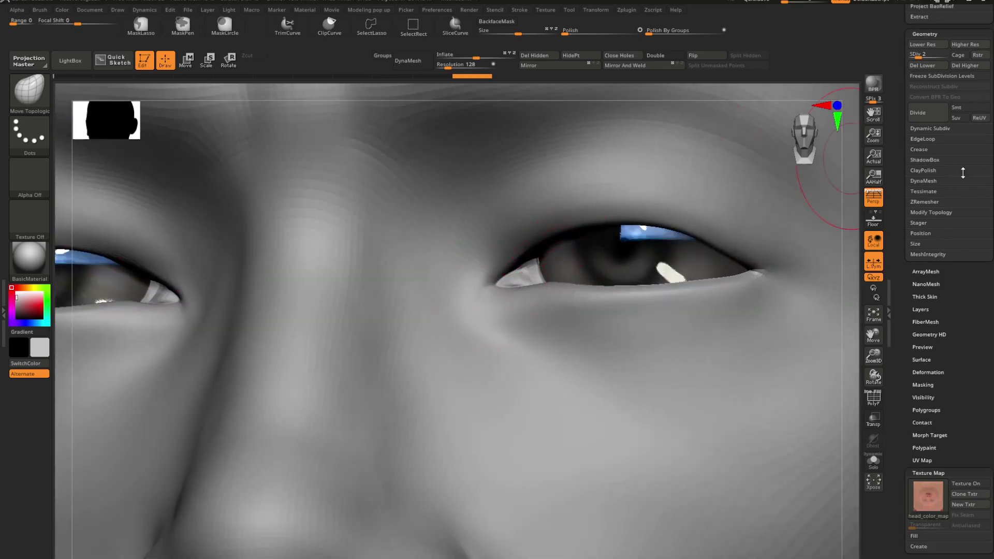
scroll(948, 280, up, 5)
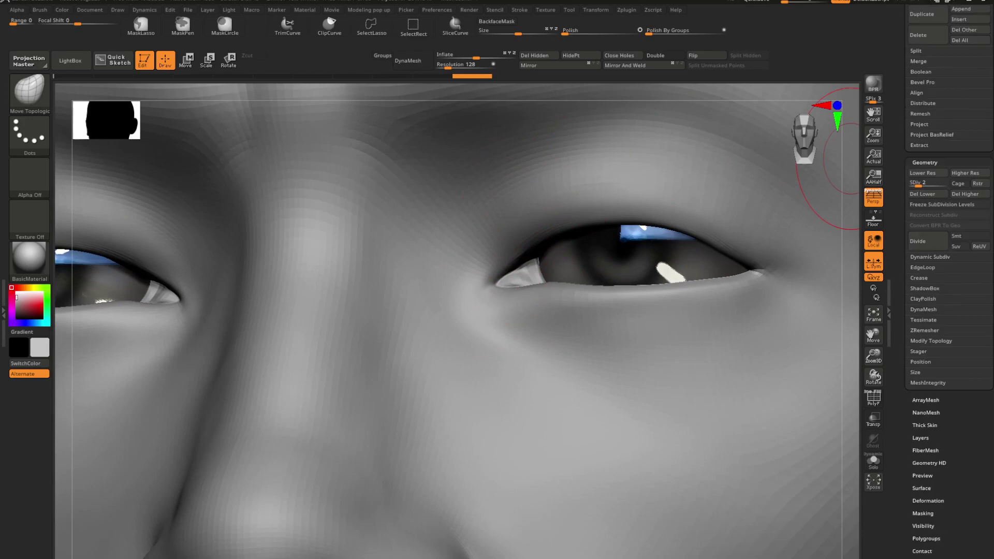
- Reshape the tear-duct area at the inner corners of both eyes with the Move Topological brush
right_drag(543, 317, 579, 317)
key(space)
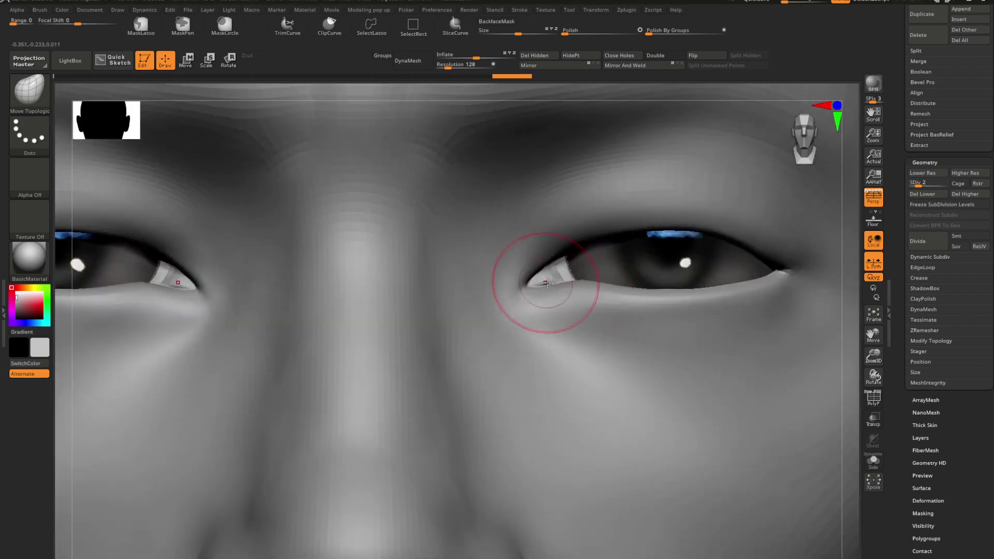
key(space)
drag(567, 278, 565, 278)
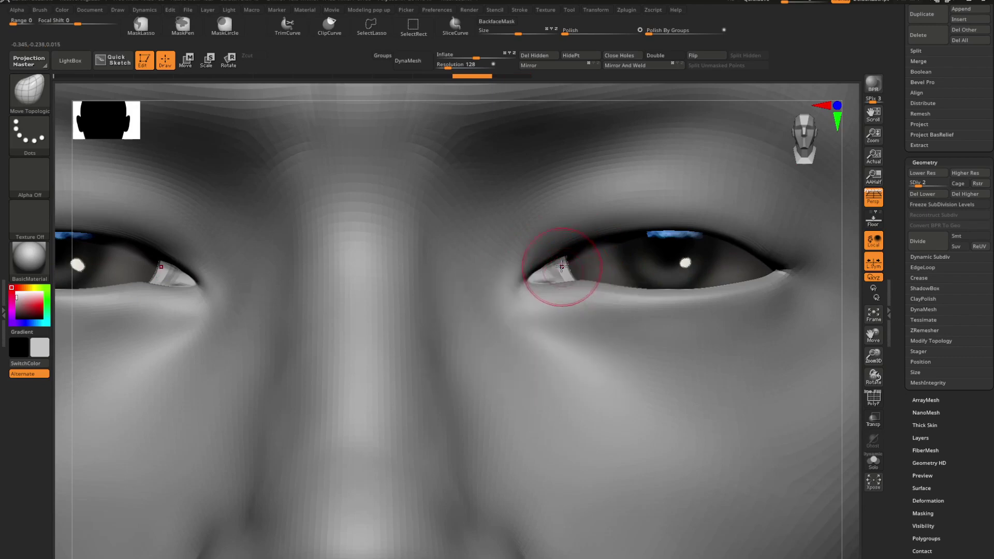
key(b)
key(c)
key(b)
key(space)
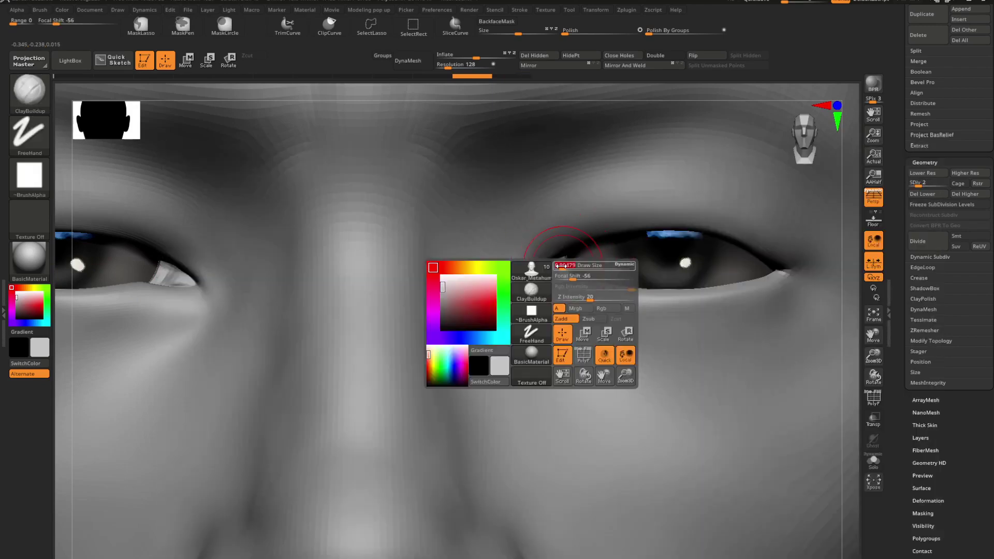
- Switch to the Move Topological brush, adjust its size and reshape the skin around the inner eye corners
key(b)
key(m)
key(t)
key(space)
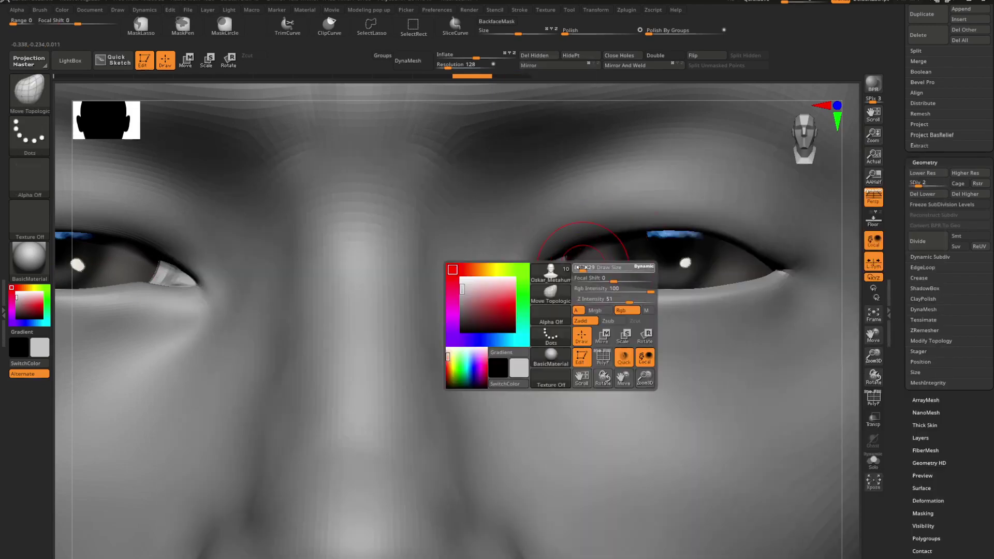
drag(582, 268, 546, 269)
mouse_move(518, 257)
right_down()
mouse_move(550, 254)
mouse_move(534, 255)
right_up()
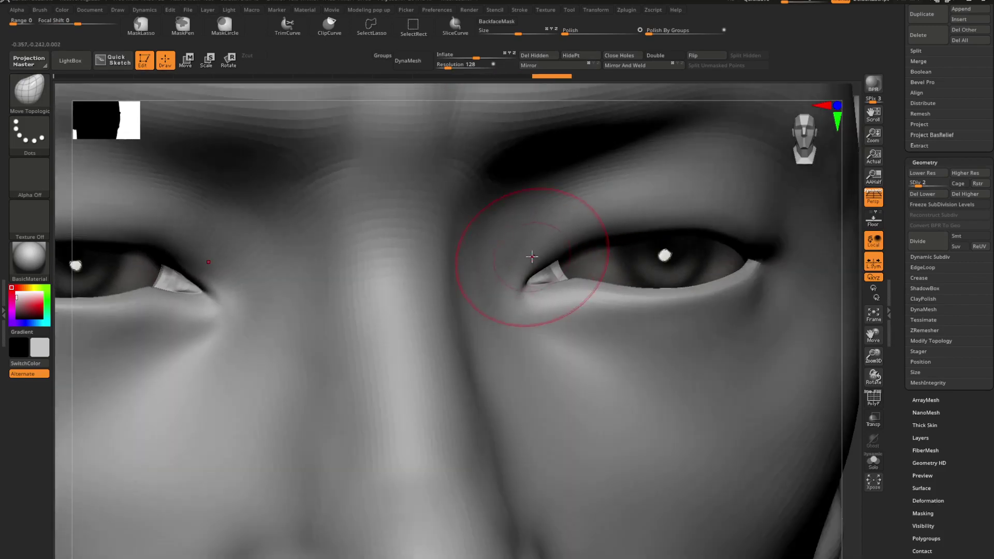
mouse_move(543, 294)
right_down()
mouse_move(556, 290)
mouse_move(539, 288)
mouse_move(538, 310)
right_up()
- Refine the lower lid where it meets the inner eye corner, shaping it in three-quarter view with a resized brush
key(space)
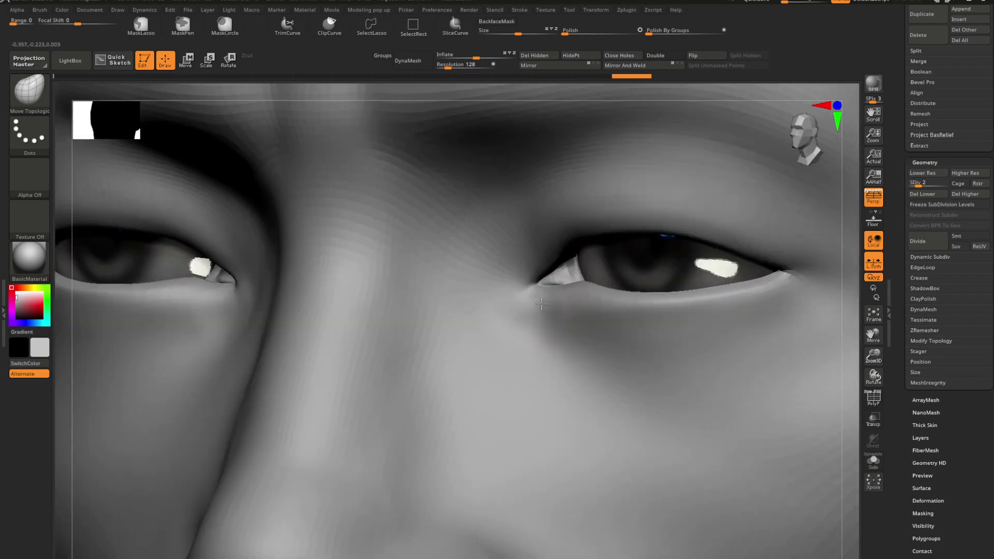
key(space)
drag(567, 302, 573, 303)
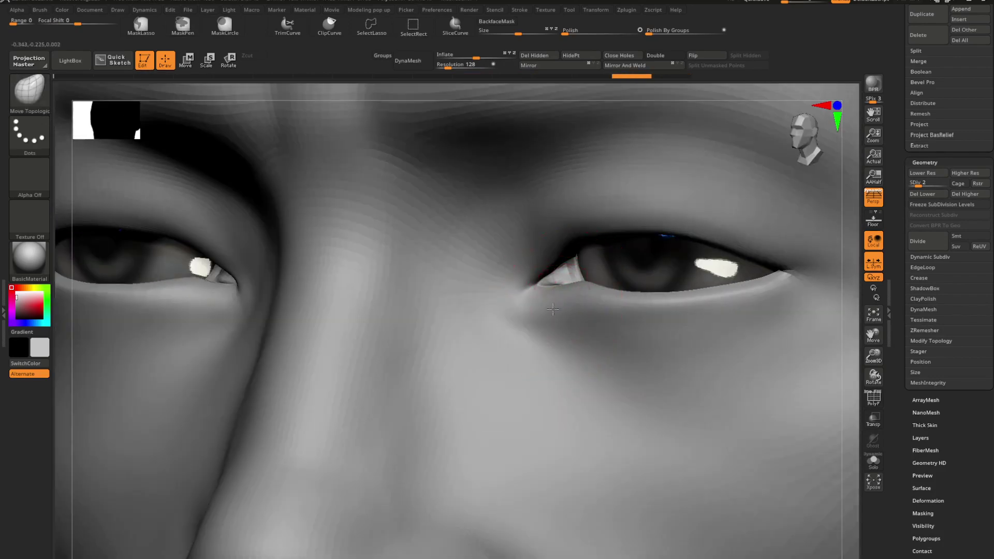
right_drag(574, 303, 553, 310)
key(space)
drag(550, 310, 548, 311)
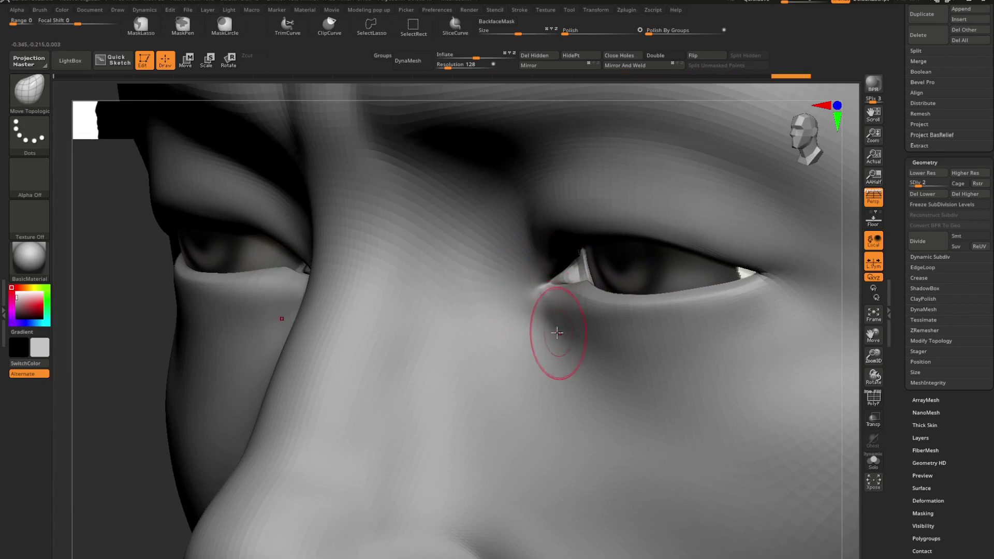
- Smooth the skin below the inner eye corners, beside the nose
key(shift)
shift+drag(578, 354, 576, 344)
mouse_move(563, 334)
right_down()
mouse_move(579, 331)
mouse_move(599, 364)
mouse_move(438, 284)
right_up()
mouse_move(562, 357)
alt+right_down()
mouse_move(570, 340)
mouse_move(560, 350)
mouse_move(557, 319)
mouse_move(568, 318)
mouse_move(598, 357)
alt+right_up()
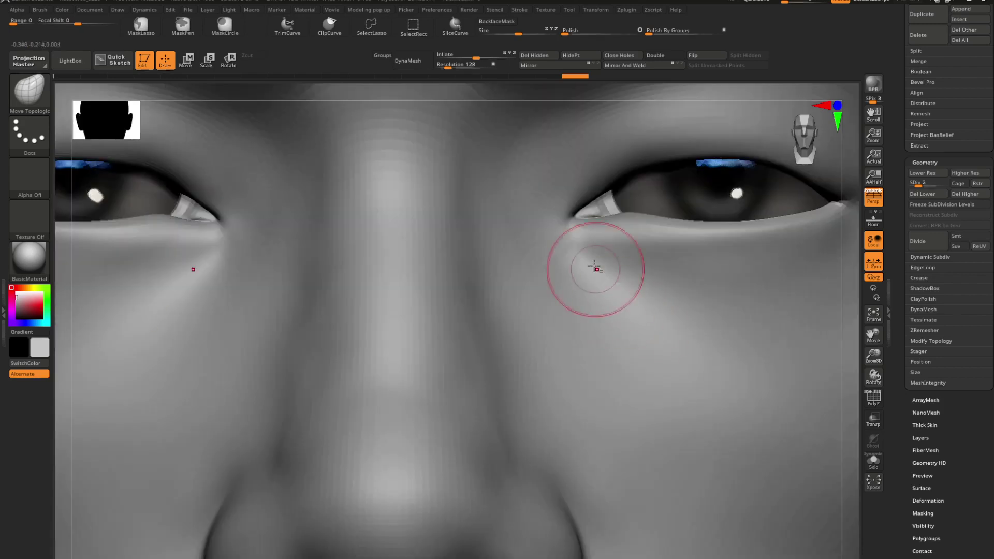
- Turn off Rgb for the Move Topological brush and adjust the lower eyelid edge near the inner corners
alt+right_drag(583, 293, 561, 404)
right_drag(577, 344, 575, 382)
key(space)
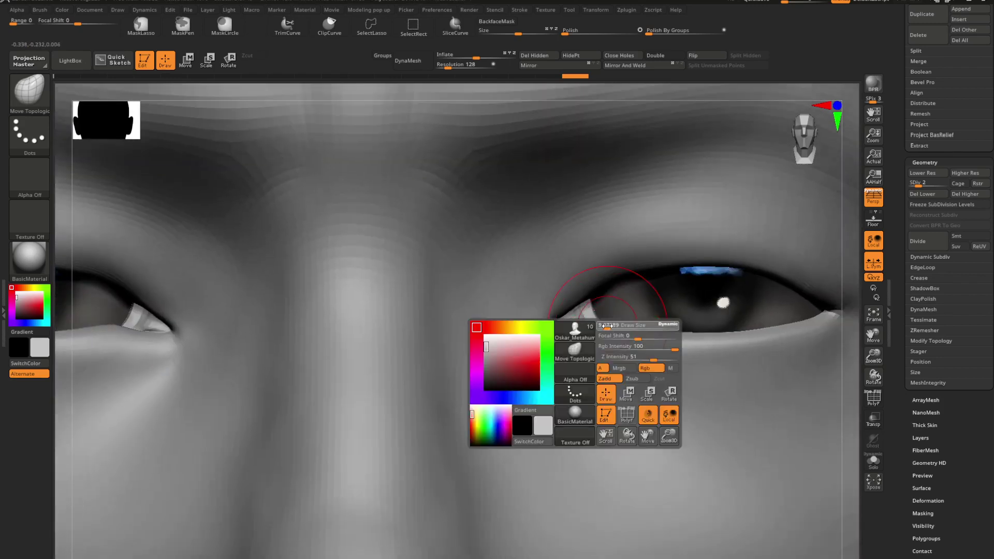
click(650, 368)
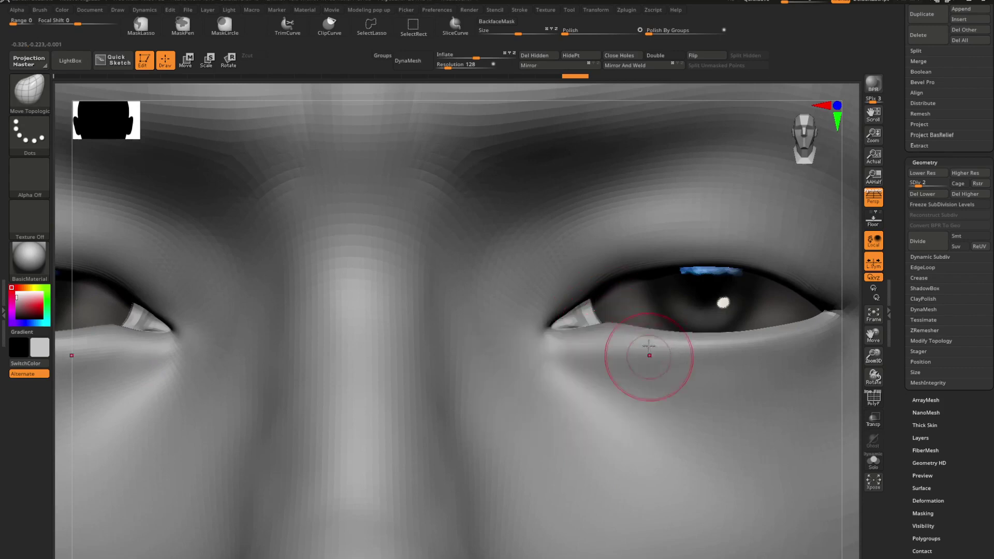
key(space)
drag(643, 327, 641, 326)
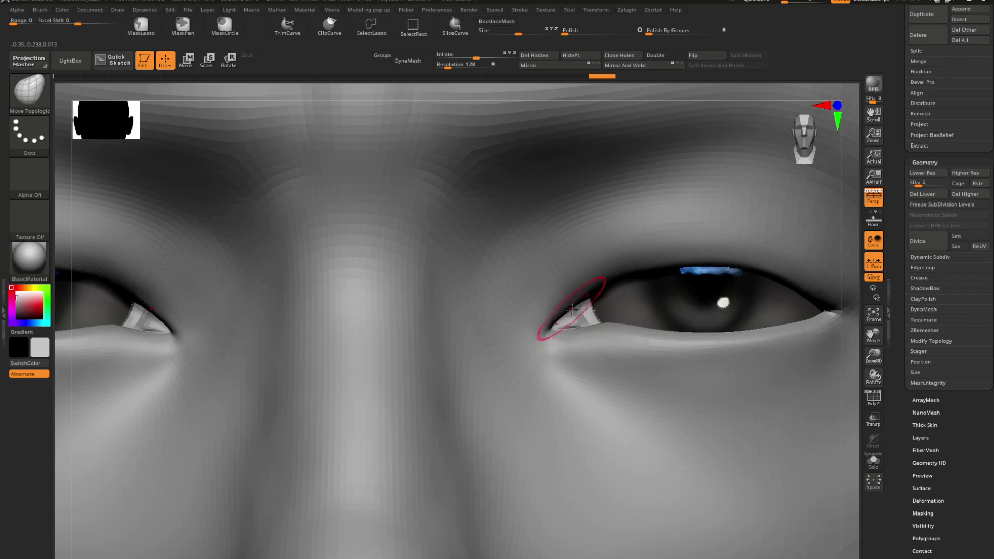
- Nudge the lid edges around the tear ducts to refine the inner eye corners
right_click(608, 313)
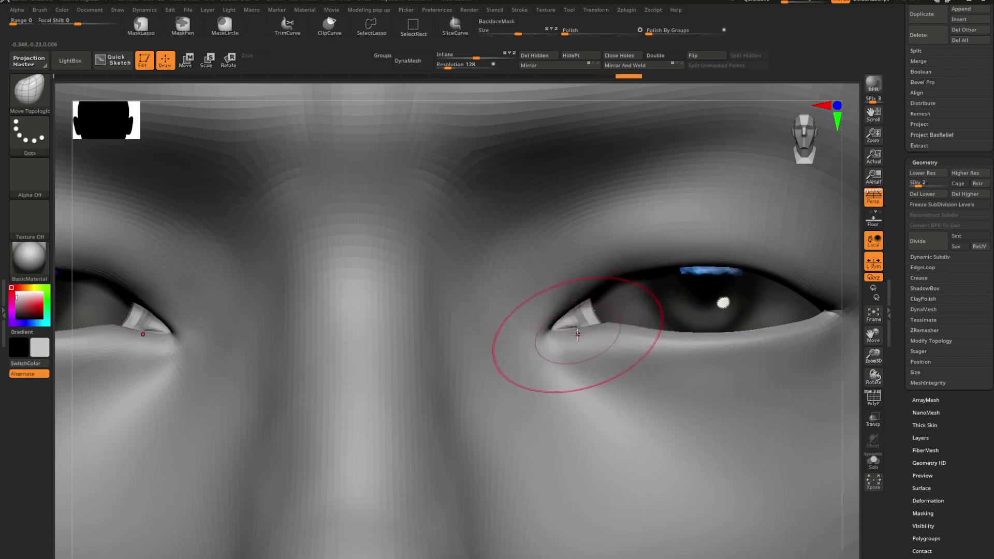
right_click(595, 329)
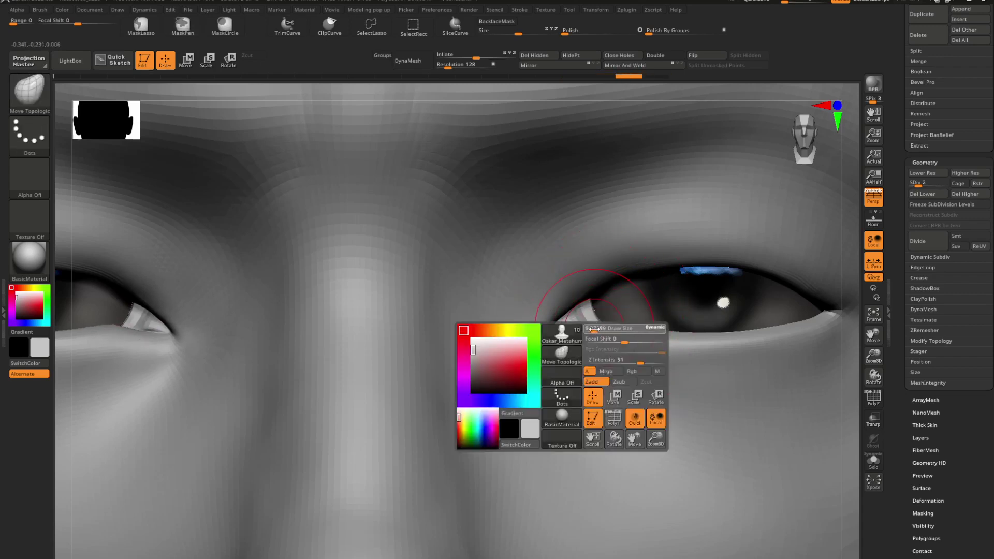
drag(541, 317, 538, 314)
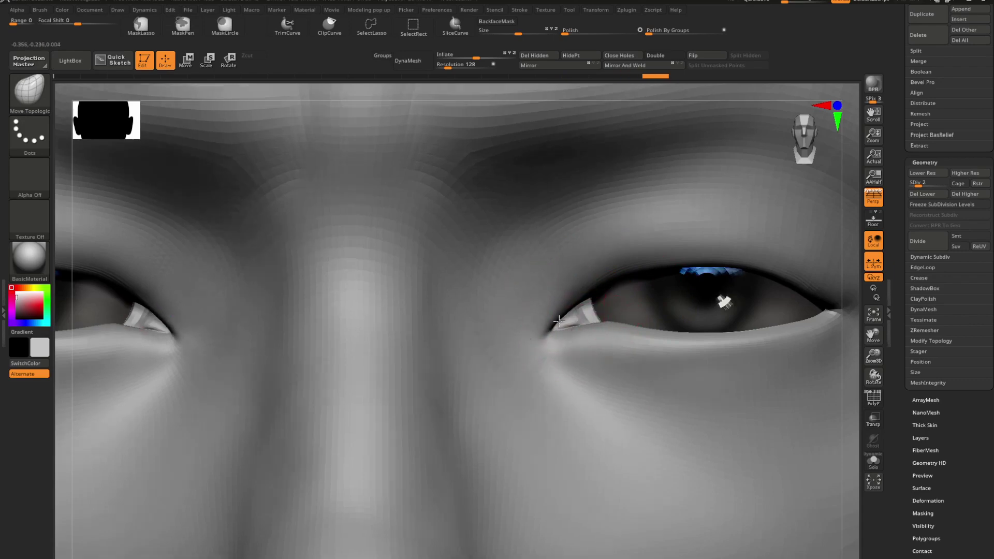
mouse_move(539, 314)
right_down()
mouse_move(556, 319)
mouse_move(533, 351)
mouse_move(561, 357)
mouse_move(561, 340)
mouse_move(574, 340)
mouse_move(551, 341)
right_up()
- Reshape the lower eyelids beside the inner corners with a resized brush, working in front and three-quarter views
scroll(551, 341, up, 10)
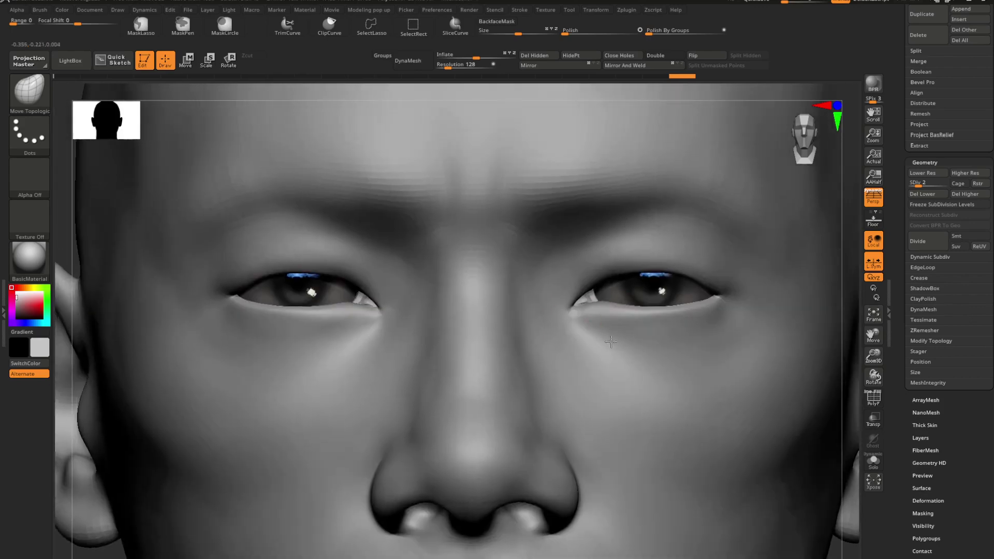
scroll(599, 329, up, 3)
key(space)
drag(624, 304, 620, 304)
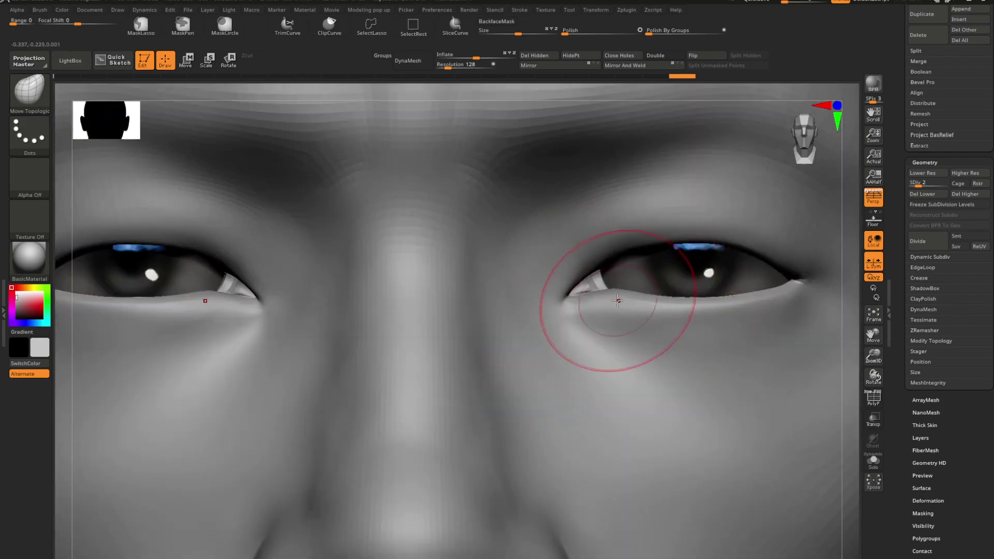
right_drag(616, 300, 568, 309)
key(space)
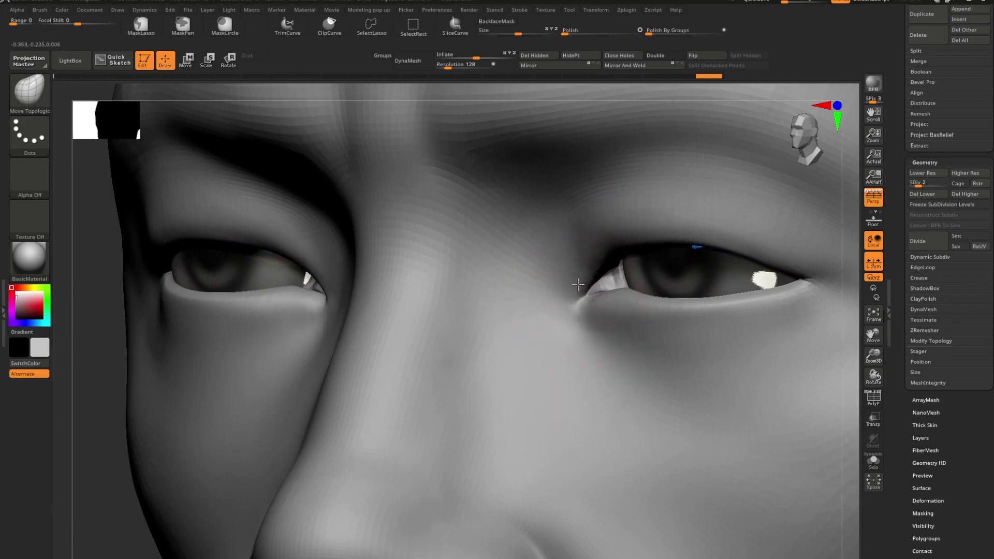
mouse_move(583, 282)
right_down()
mouse_move(570, 288)
mouse_move(590, 283)
right_up()
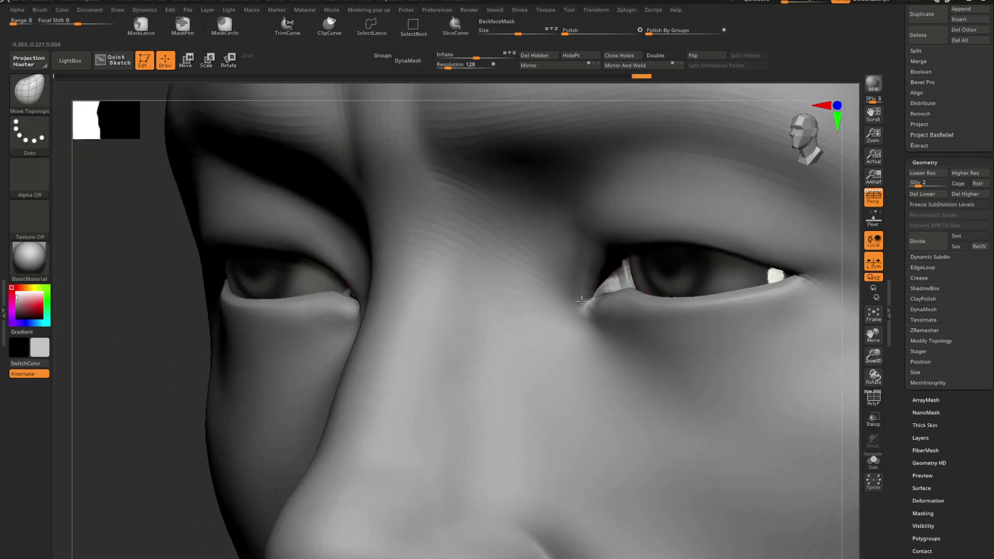
right_drag(588, 285, 593, 274)
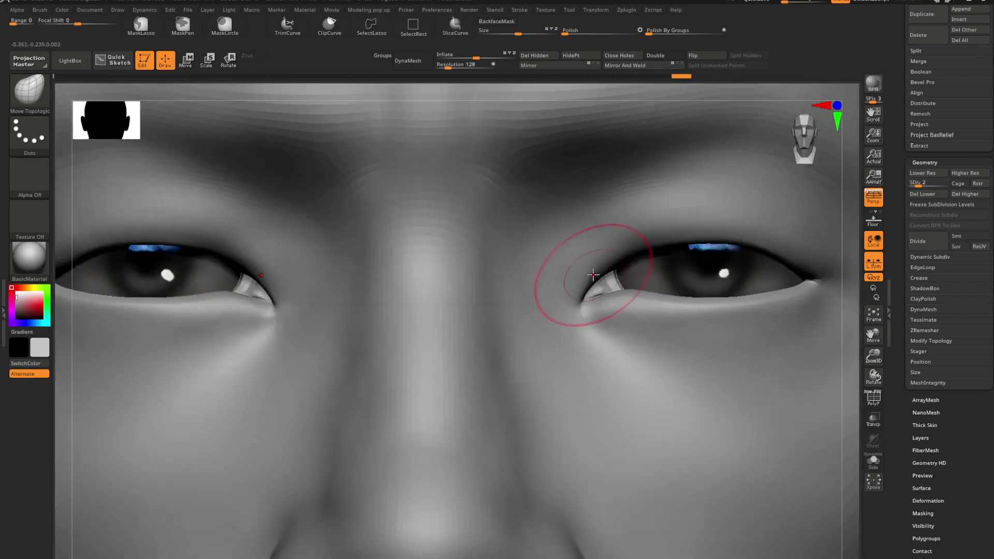
- Undo the last stroke at the inner eye corner and rework the lower eyelid rim beside the tear duct
key(ctrl+z)
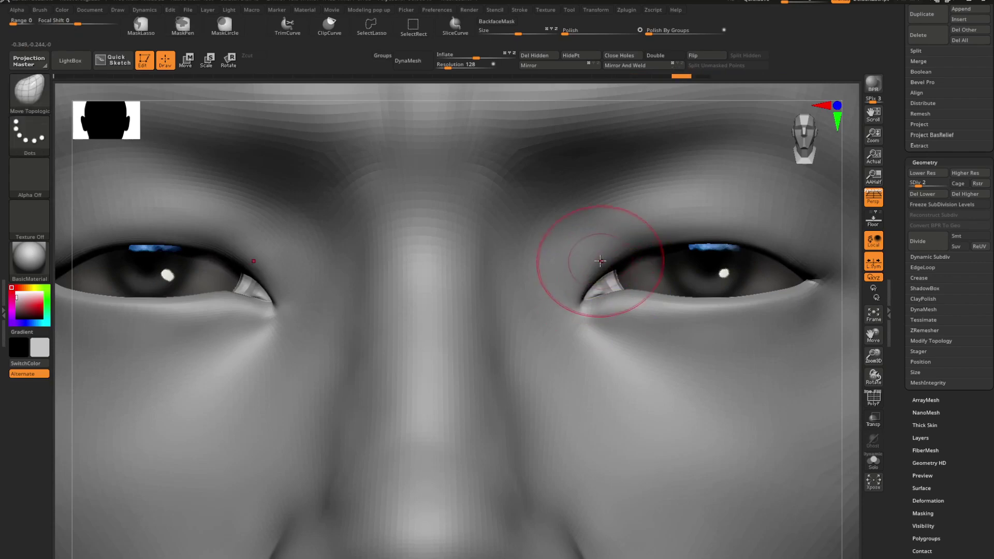
right_drag(602, 263, 580, 306)
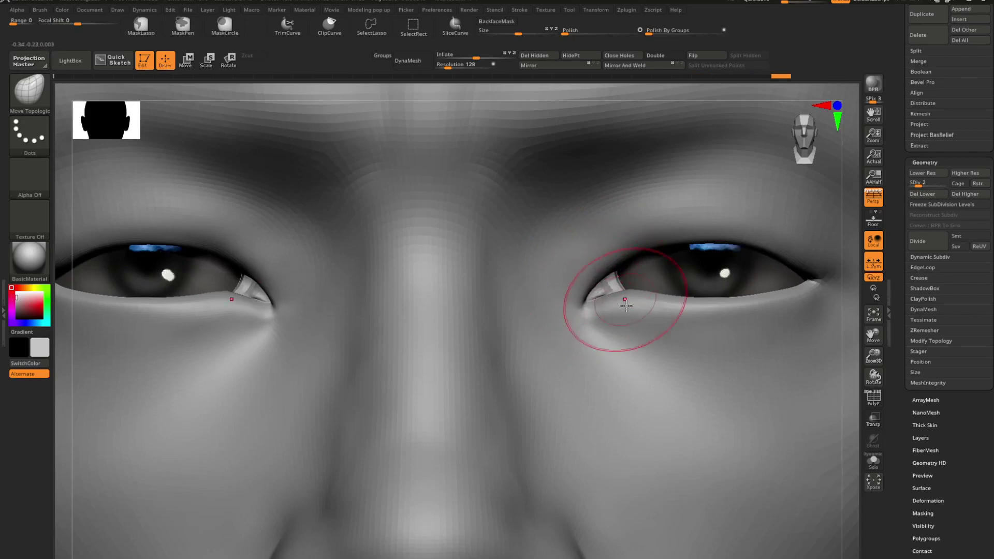
ctrl+right_drag(626, 306, 593, 331)
mouse_move(593, 330)
right_down()
mouse_move(585, 312)
mouse_move(621, 312)
right_up()
- Sculpt the upper eyelid and brow area with the DamStandard brush and smooth the surface
mouse_move(571, 286)
ctrl+right_down()
mouse_move(763, 421)
mouse_move(750, 409)
ctrl+right_up()
right_drag(667, 298, 659, 295)
alt+right_drag(694, 263, 646, 288)
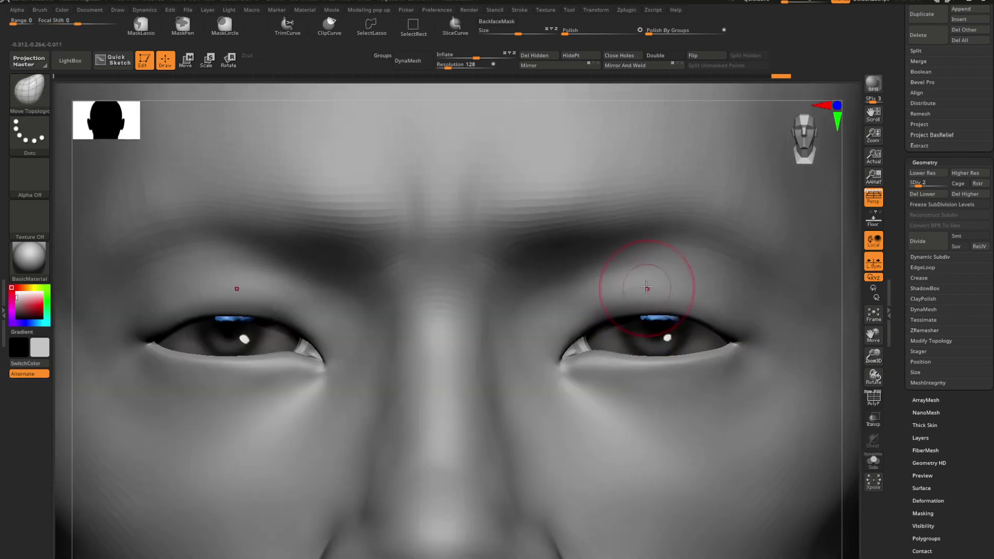
key(b)
key(d)
key(s)
key(space)
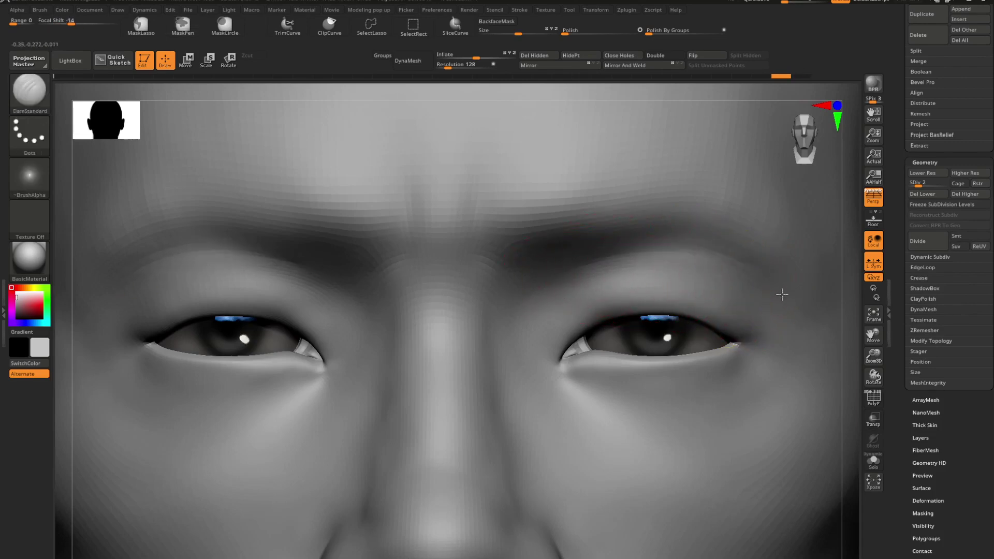
key(shift)
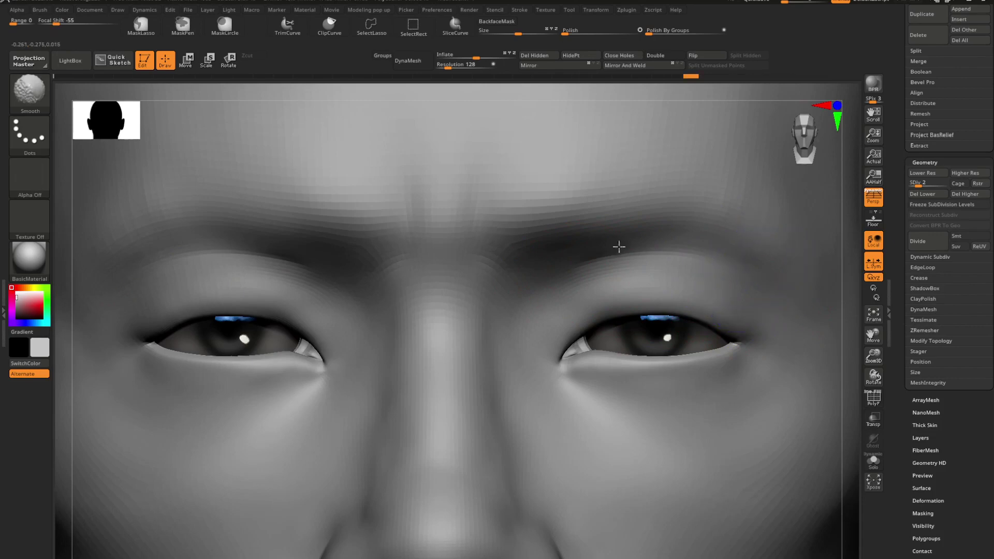
- Nudge the lower eyelid beside the inner eye corner with the Move Topological brush
mouse_move(763, 272)
ctrl+right_down()
mouse_move(565, 350)
mouse_move(522, 326)
ctrl+right_up()
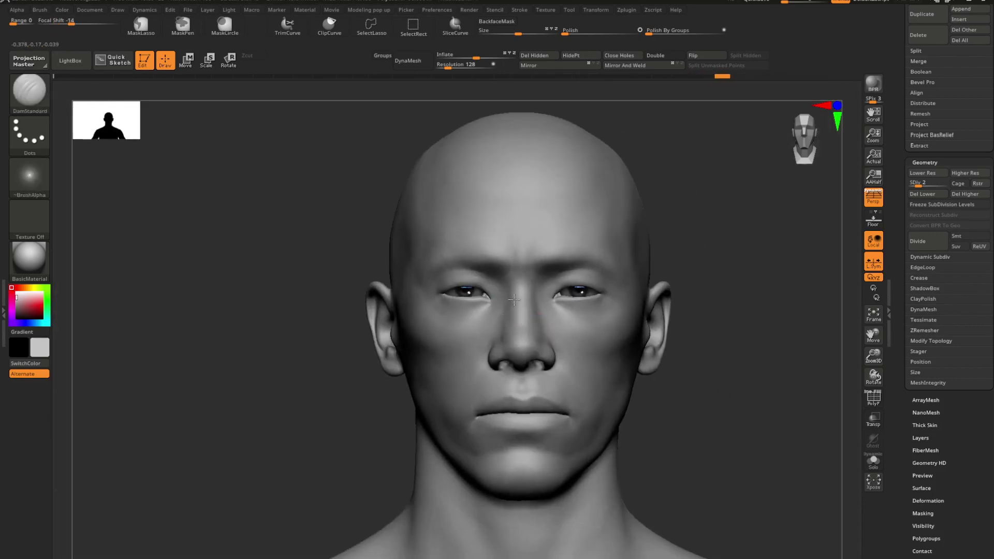
mouse_move(610, 316)
right_down()
mouse_move(509, 311)
mouse_move(590, 315)
mouse_move(807, 462)
right_up()
alt+right_drag(463, 251, 550, 328)
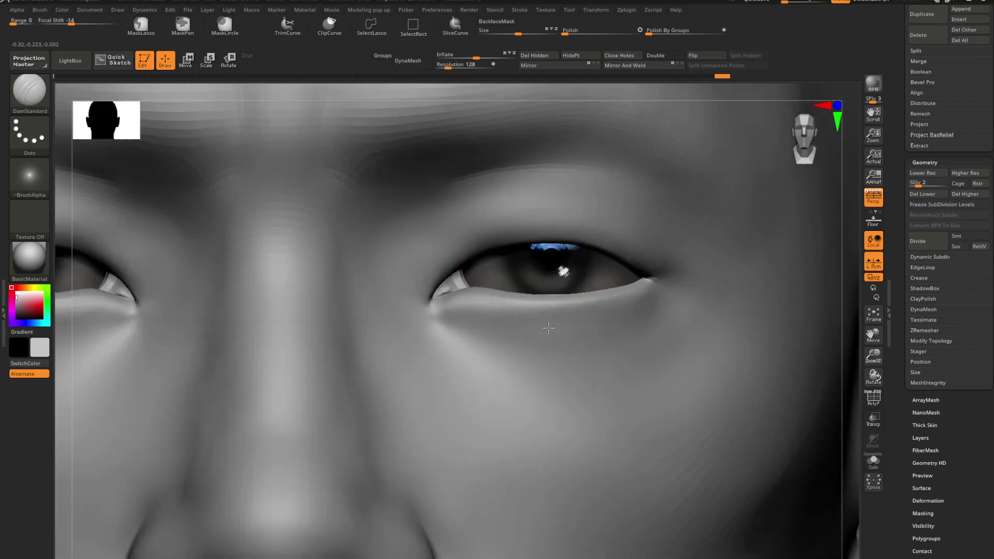
key(b)
key(m)
key(t)
key(b)
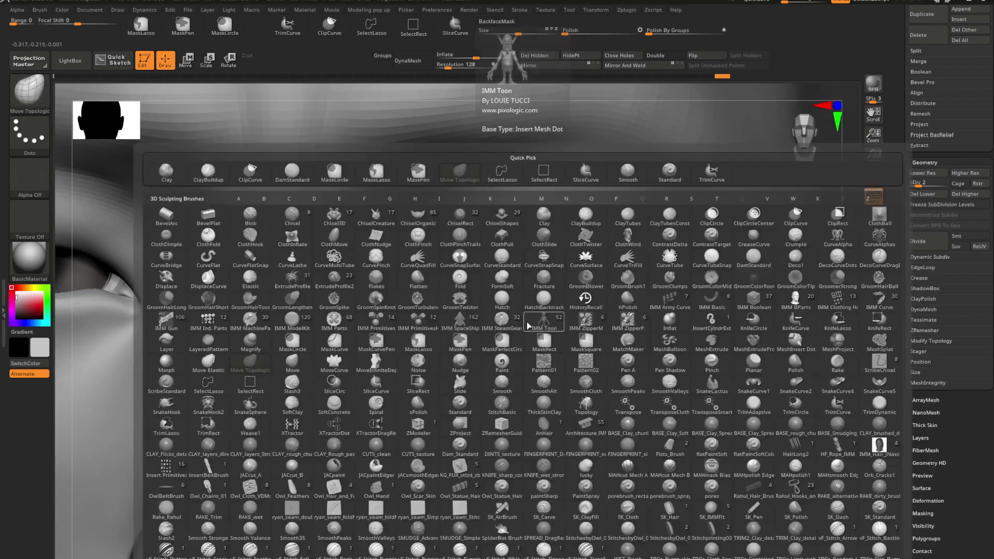
key(space)
alt+right_drag(486, 308, 491, 305)
key(space)
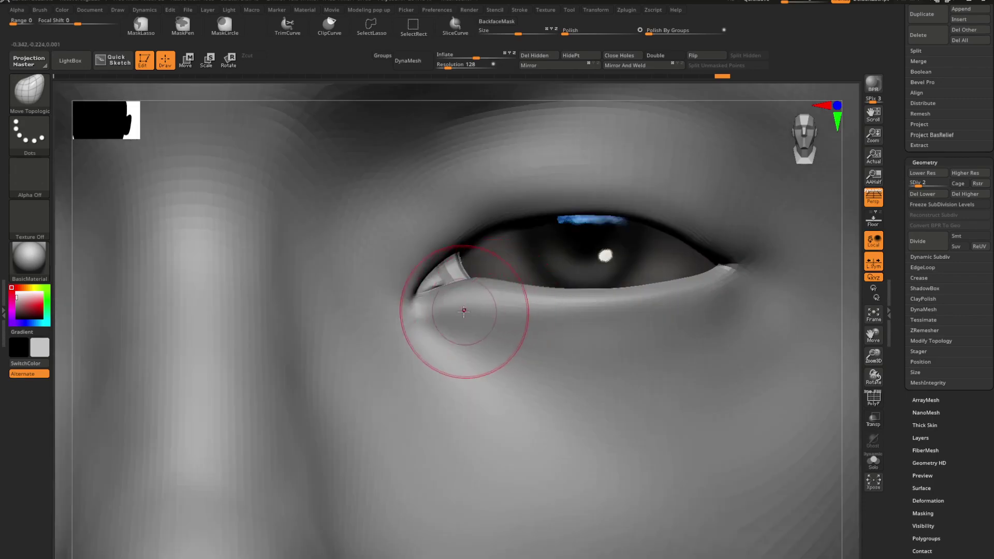
drag(464, 310, 470, 304)
key(space)
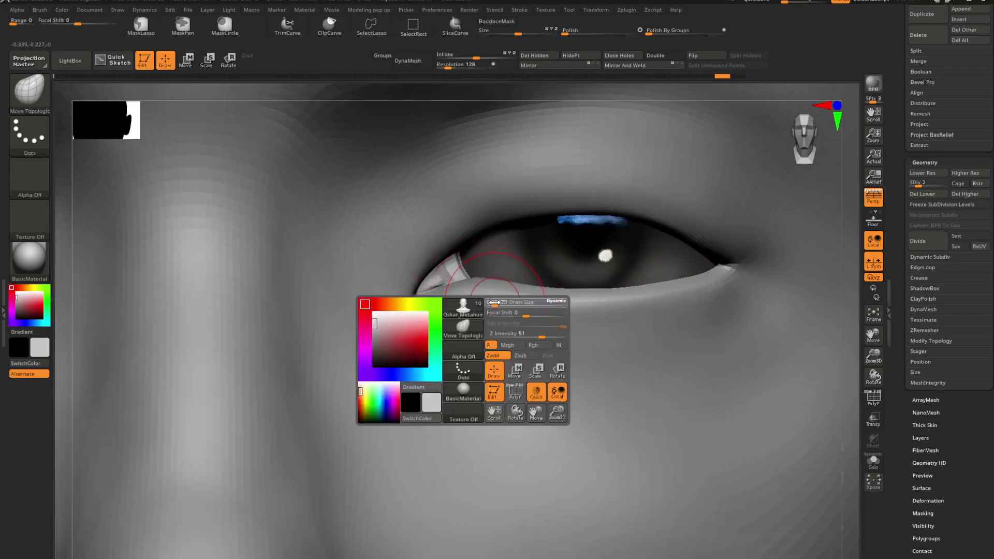
- Build up the lower eyelid beside the inner eye corner with the ClayBuildup brush and smooth the skin beneath it
key(b)
key(c)
key(b)
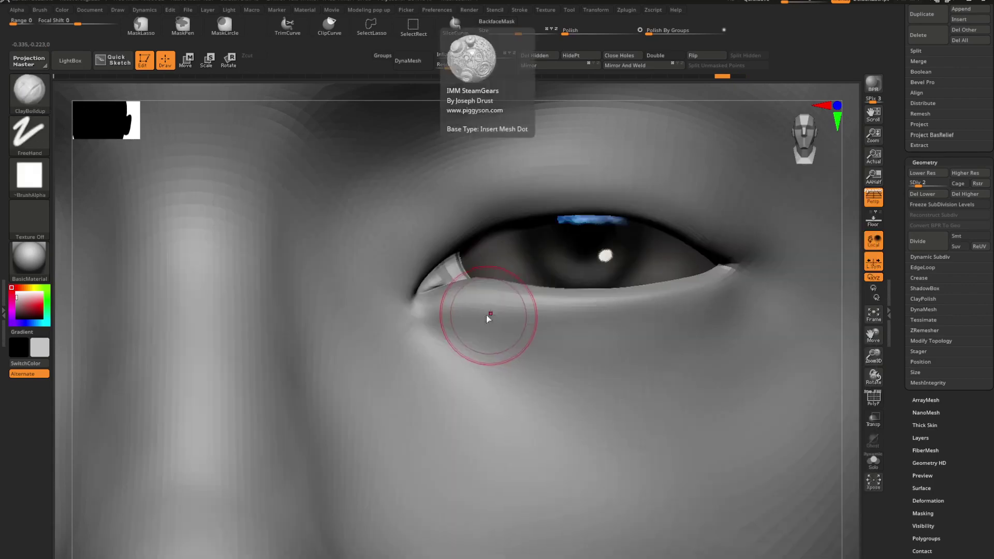
key(shift+f)
key(shift+f)
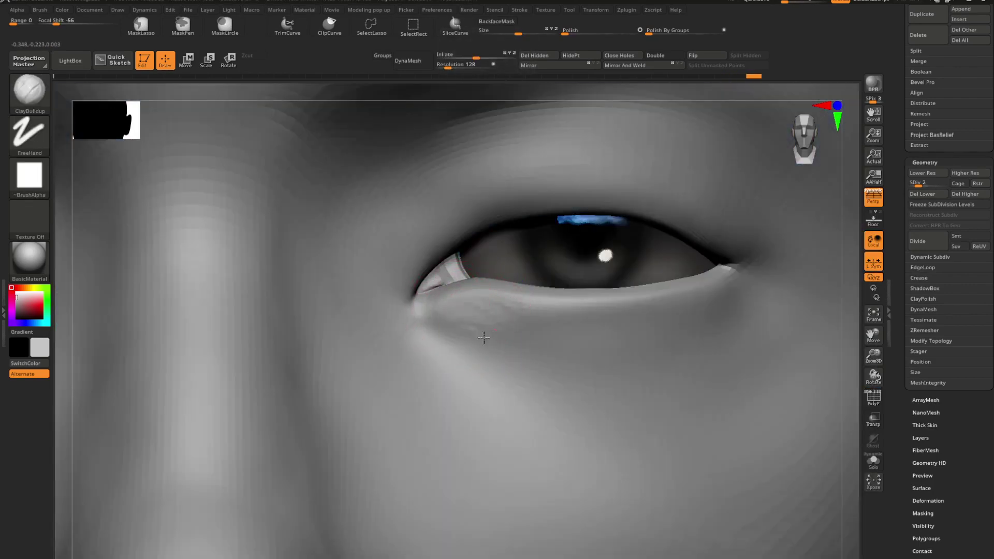
drag(479, 303, 507, 309)
drag(434, 318, 517, 337)
shift+drag(531, 337, 469, 348)
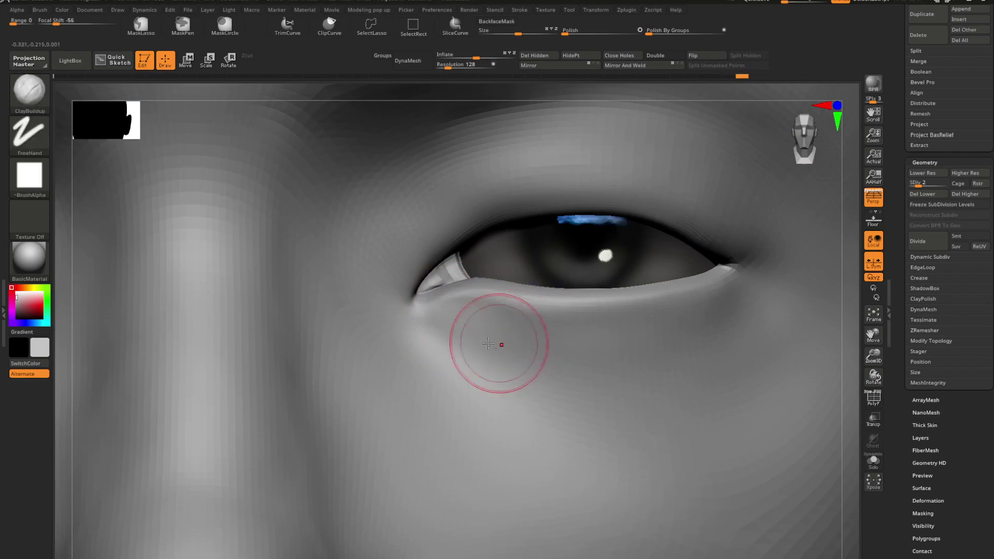
- Rework the crease running down from the inner eye corner with the DamStandard brush and smooth it into the cheek
mouse_move(501, 344)
ctrl+right_down()
mouse_move(414, 331)
mouse_move(521, 344)
mouse_move(450, 347)
mouse_move(592, 371)
ctrl+right_up()
key(b)
key(d)
key(s)
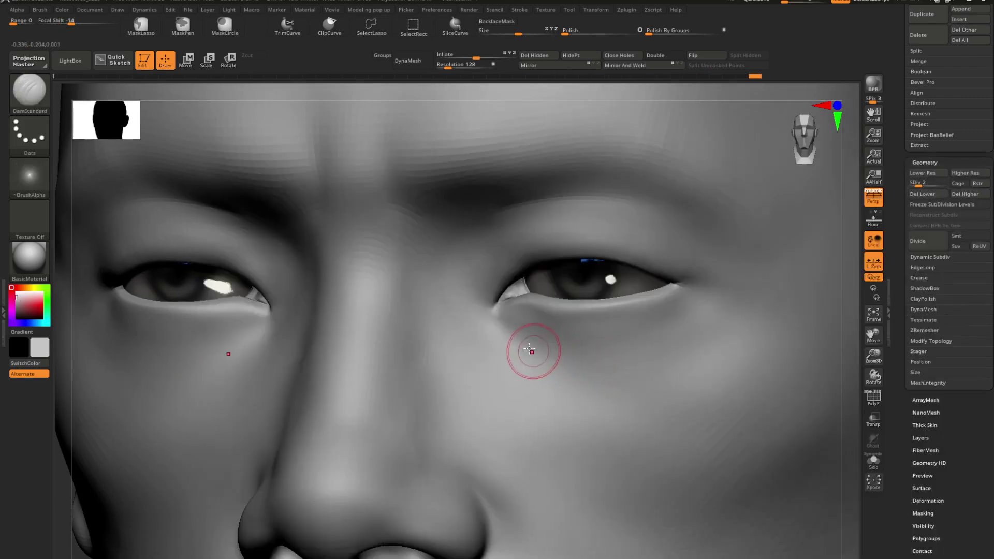
key(ctrl+z)
ctrl+right_drag(569, 371, 539, 339)
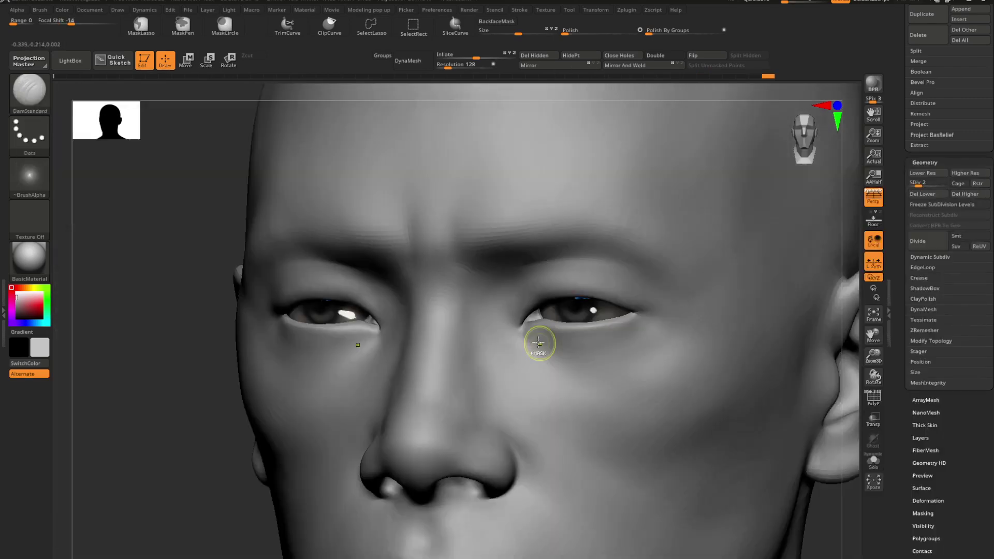
key(space)
drag(535, 332, 539, 333)
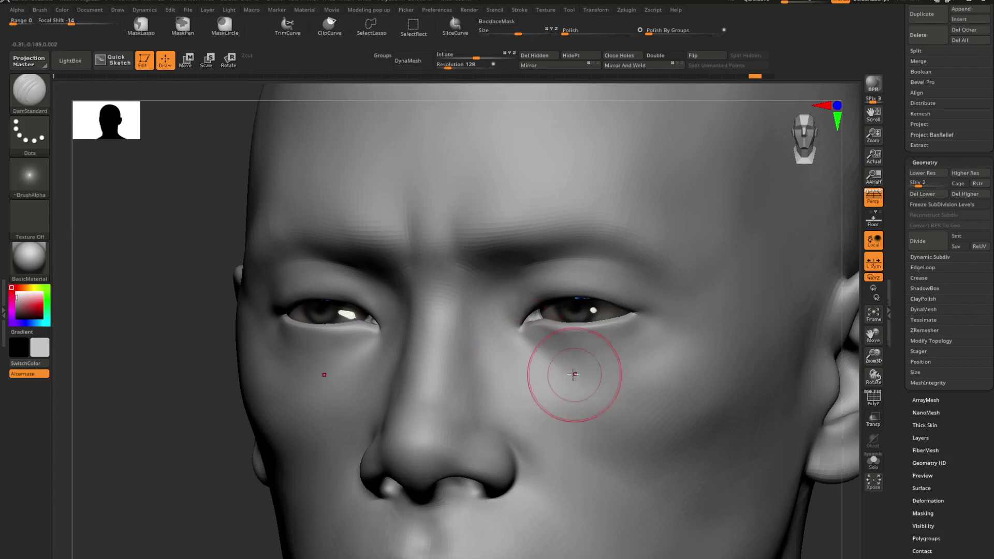
mouse_move(573, 374)
right_down()
mouse_move(553, 361)
mouse_move(563, 372)
mouse_move(562, 363)
right_up()
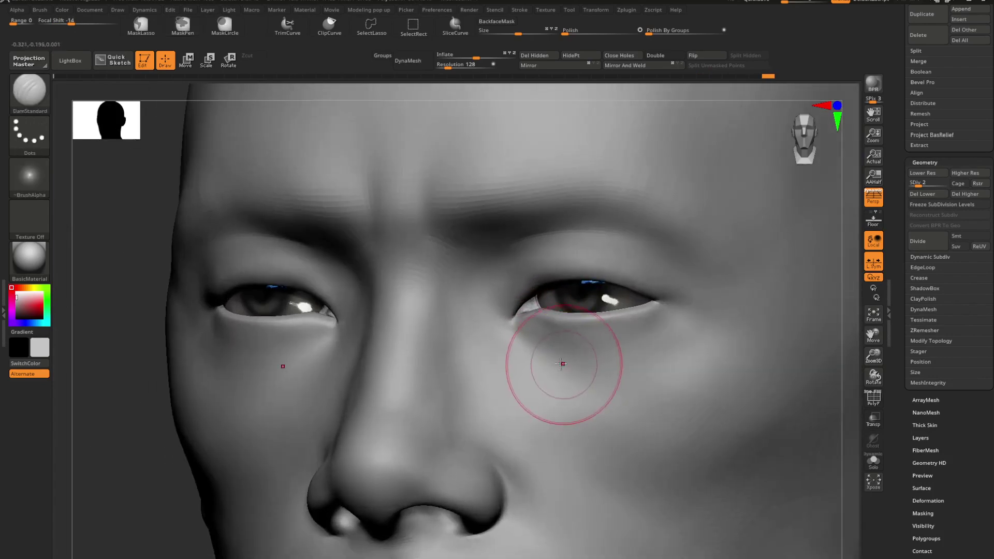
drag(522, 343, 603, 390)
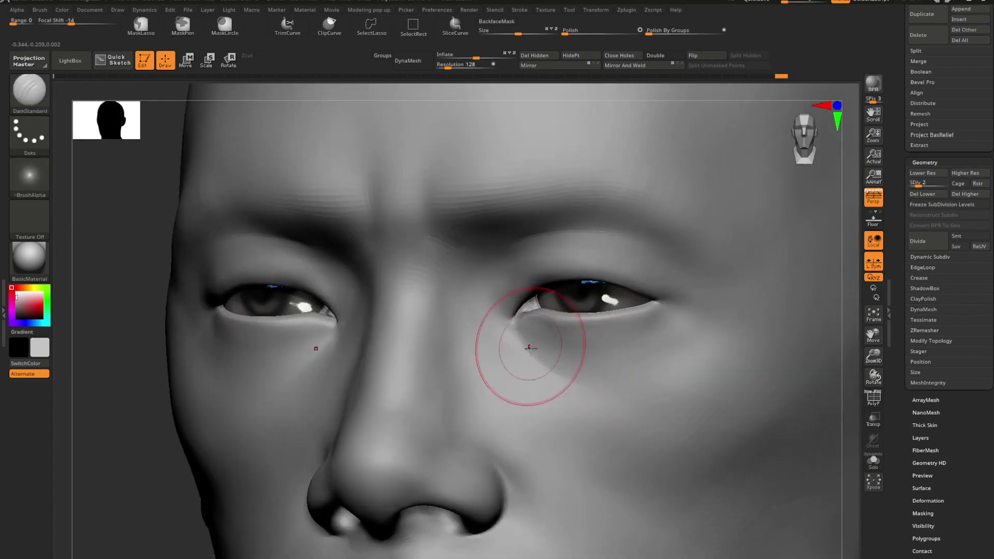
mouse_move(530, 346)
mouse_down()
mouse_move(602, 387)
mouse_move(647, 386)
mouse_move(531, 373)
mouse_up()
shift+drag(593, 386, 521, 350)
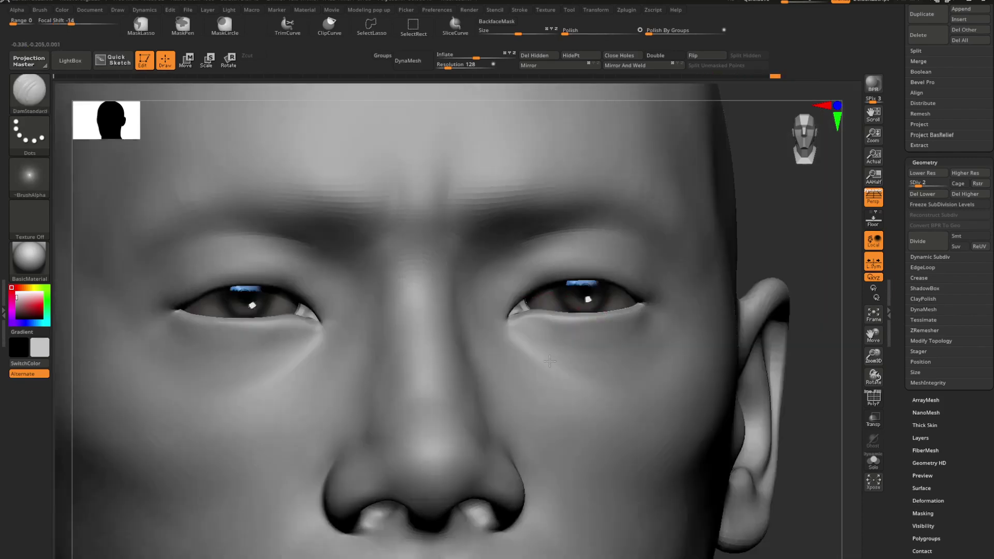
- Smooth the skin above the upper lip and beside the philtrum
ctrl+right_drag(549, 361, 575, 302)
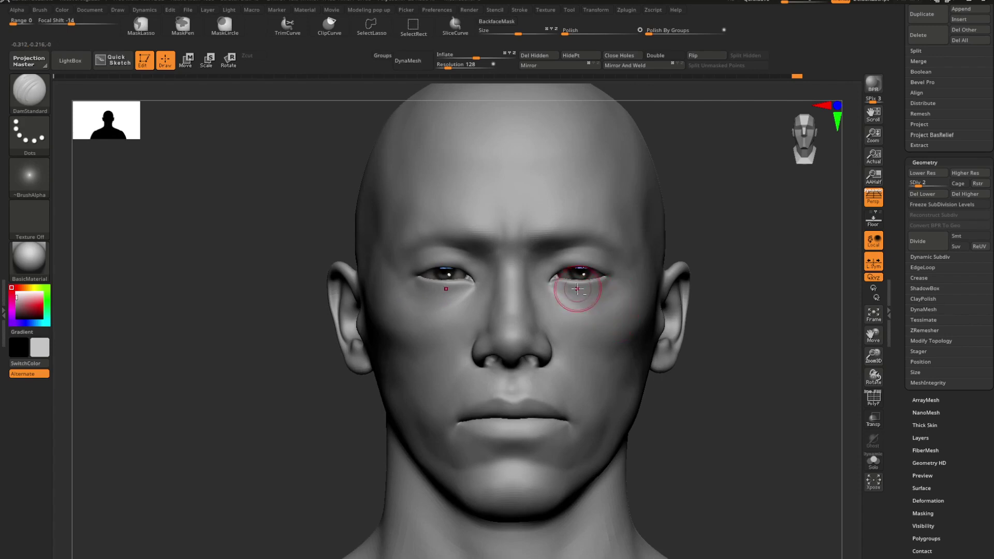
mouse_move(577, 289)
ctrl+right_down()
mouse_move(590, 307)
mouse_move(561, 306)
mouse_move(603, 258)
ctrl+right_up()
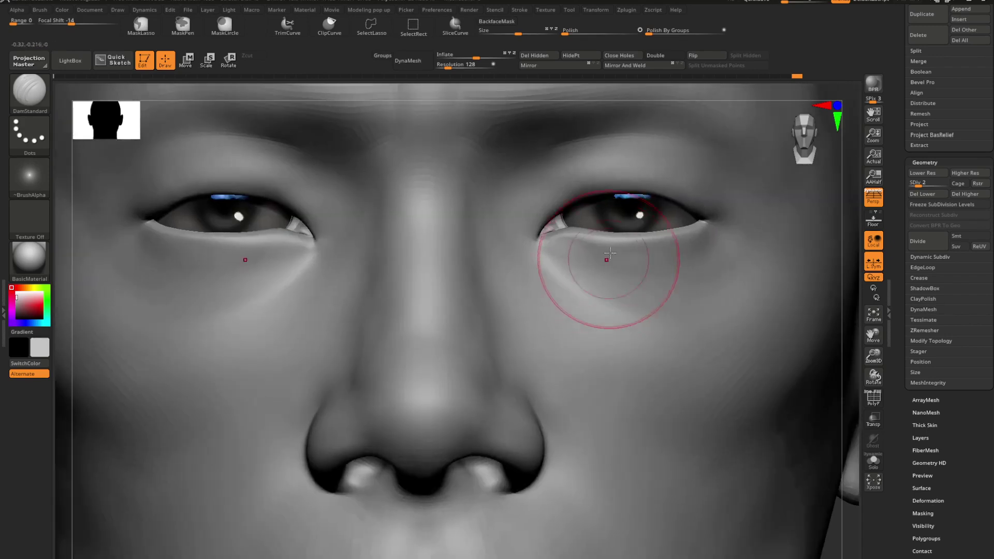
right_drag(583, 323, 641, 334)
mouse_move(595, 383)
ctrl+right_down()
mouse_move(557, 434)
mouse_move(586, 239)
ctrl+right_up()
ctrl+right_drag(587, 239, 601, 326)
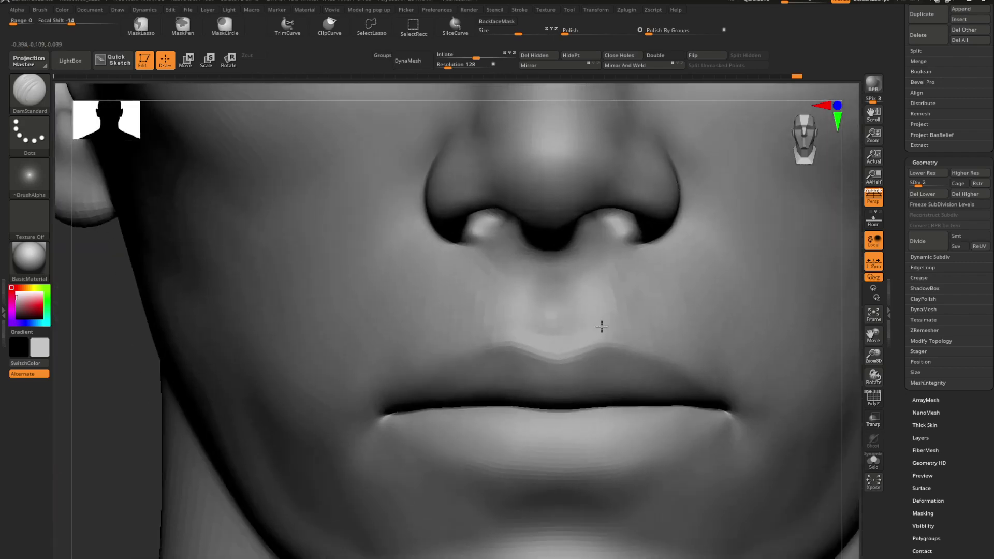
key(shift+f)
key(shift+f)
mouse_move(484, 331)
shift+mouse_down()
mouse_move(515, 289)
mouse_move(423, 320)
shift+mouse_up()
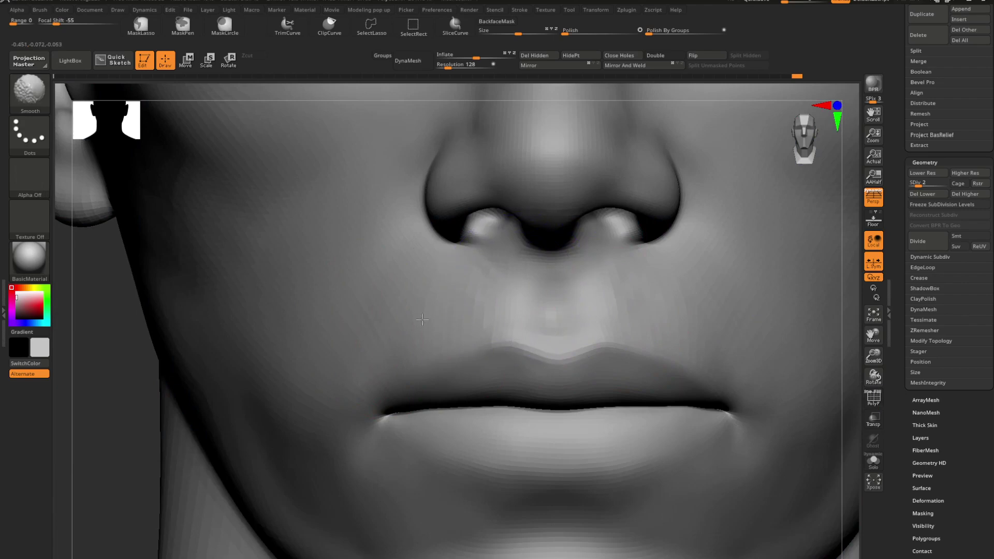
mouse_move(546, 322)
shift+mouse_down()
mouse_move(501, 292)
mouse_move(377, 292)
mouse_move(389, 319)
shift+mouse_up()
- Smooth the cheek below the outer eye, undoing the first attempt and repeating the strokes further down
alt+right_drag(374, 215, 421, 383)
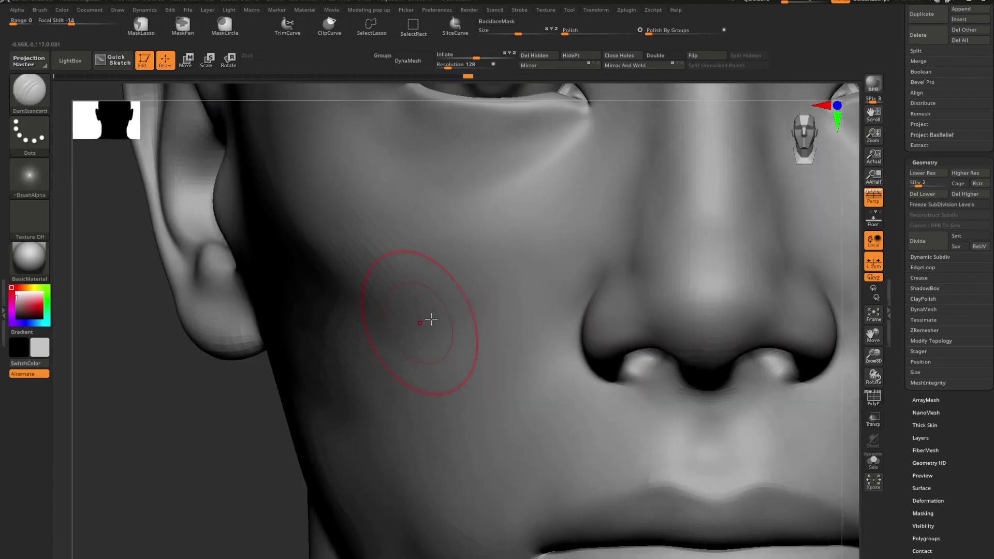
right_drag(430, 320, 466, 310)
mouse_move(404, 248)
shift+mouse_down()
mouse_move(324, 182)
mouse_move(450, 247)
shift+mouse_up()
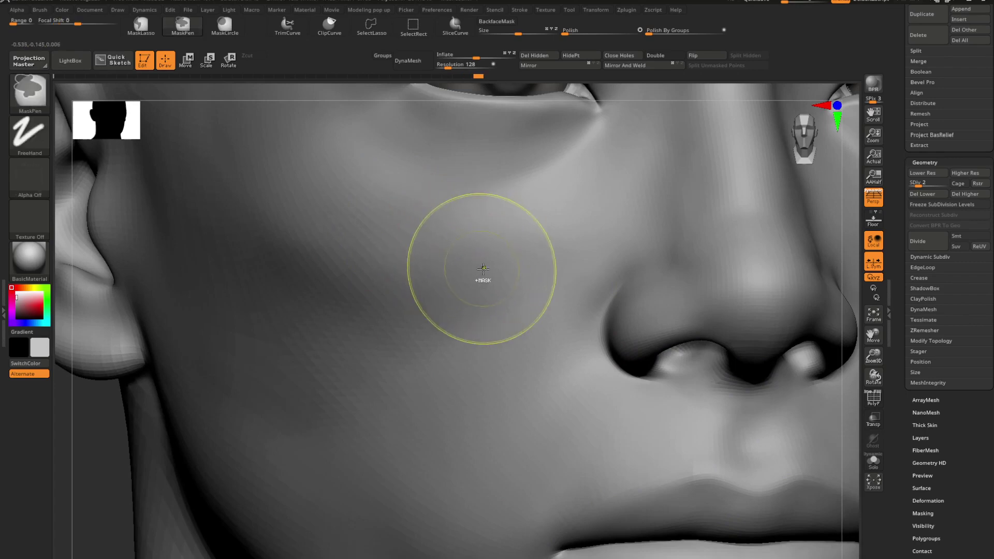
key(ctrl+z)
shift+drag(364, 222, 434, 289)
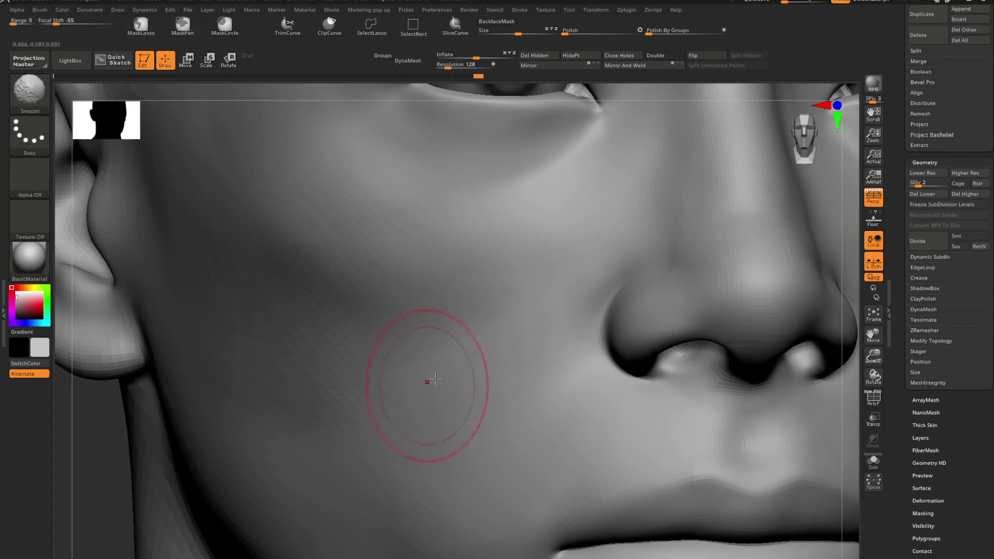
- Turn on the head's colour texture map and view the whole bust from a three-quarter angle
mouse_move(436, 380)
ctrl+right_down()
mouse_move(443, 315)
mouse_move(546, 341)
mouse_move(564, 285)
mouse_move(643, 288)
mouse_move(632, 309)
mouse_move(559, 333)
mouse_move(545, 312)
ctrl+right_up()
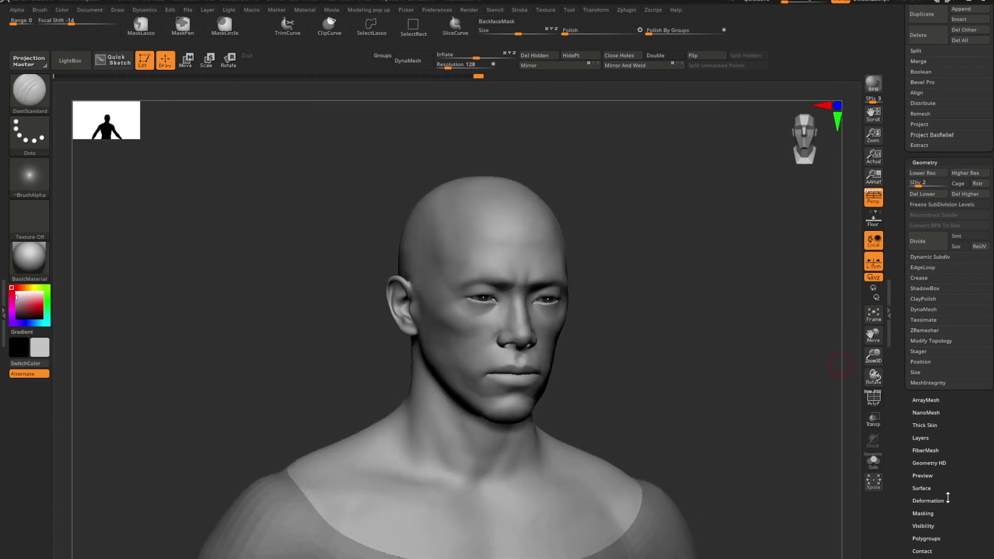
drag(947, 497, 953, 338)
click(967, 456)
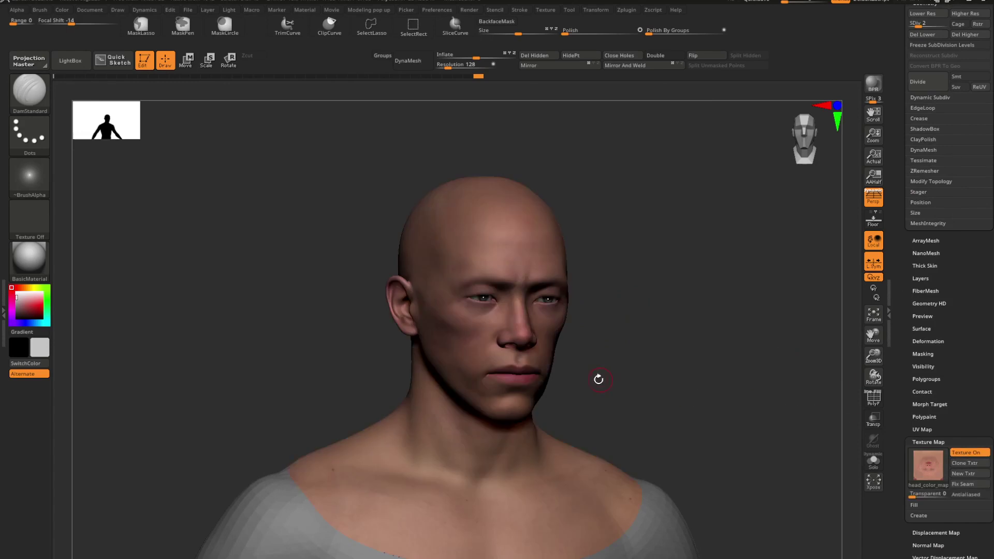
right_drag(597, 377, 554, 350)
key(shift)
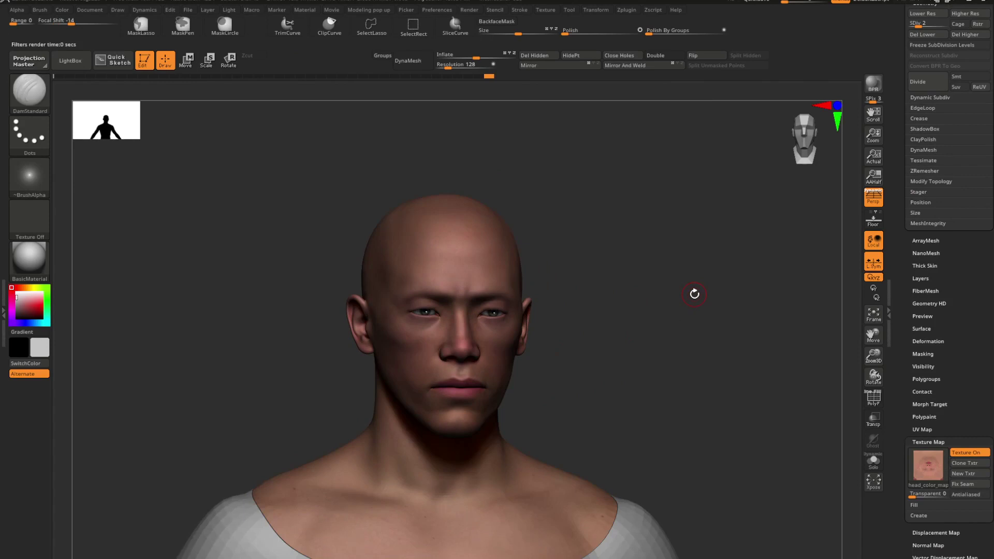
- Select the eyeball subtool and choose the ToyPlastic material
mouse_move(489, 323)
ctrl+right_down()
mouse_move(468, 343)
mouse_move(492, 324)
mouse_move(503, 278)
mouse_move(519, 288)
ctrl+right_up()
alt+click(528, 282)
key(space)
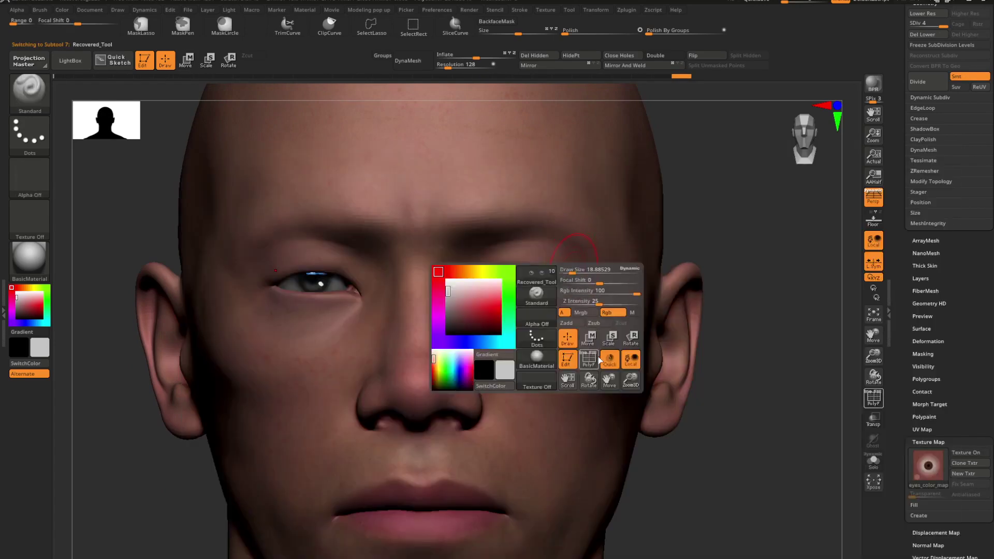
click(33, 256)
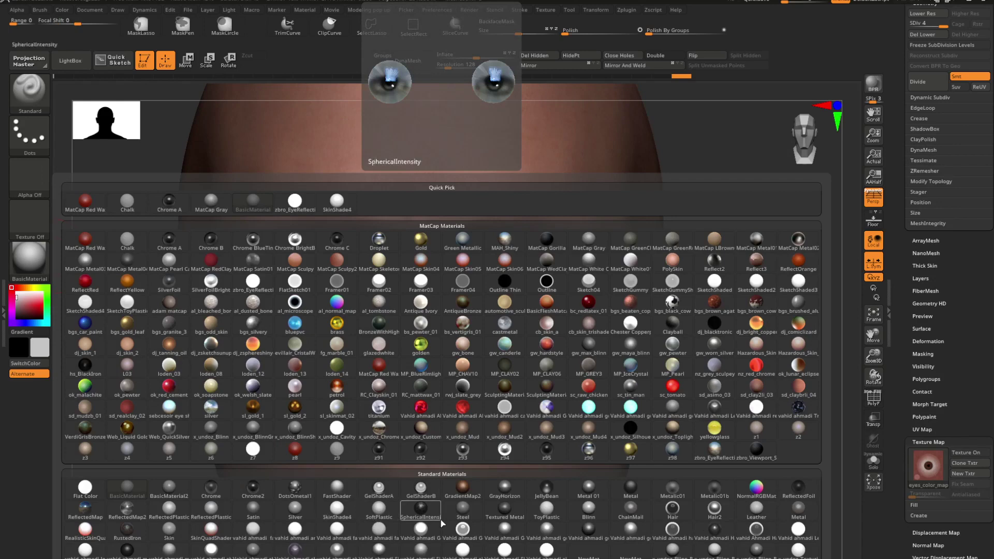
click(545, 515)
- Isolate the eyeballs, switch off their polypaint display and bring the full head back into view
right_drag(505, 352, 540, 275)
key(alt+s)
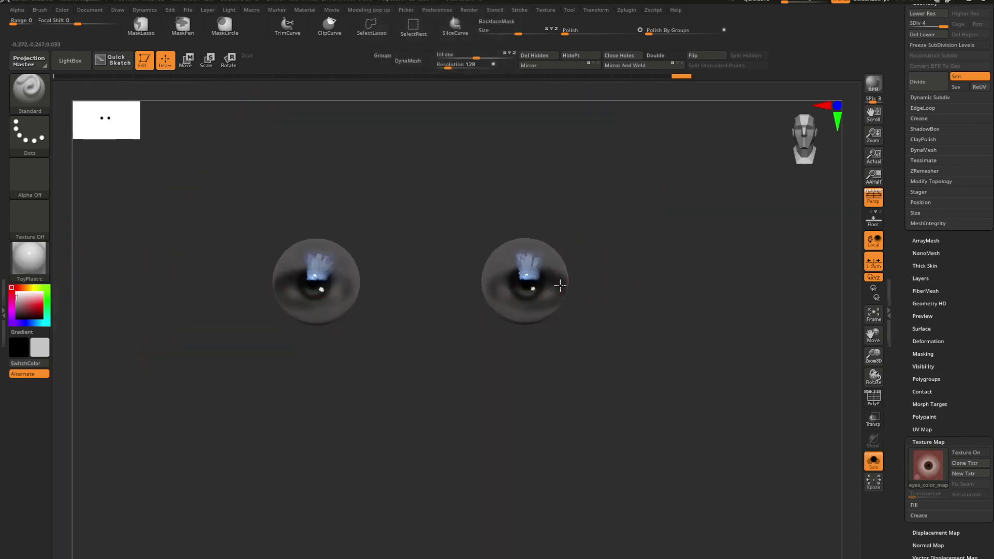
alt+right_drag(623, 282, 641, 300)
drag(895, 209, 900, 378)
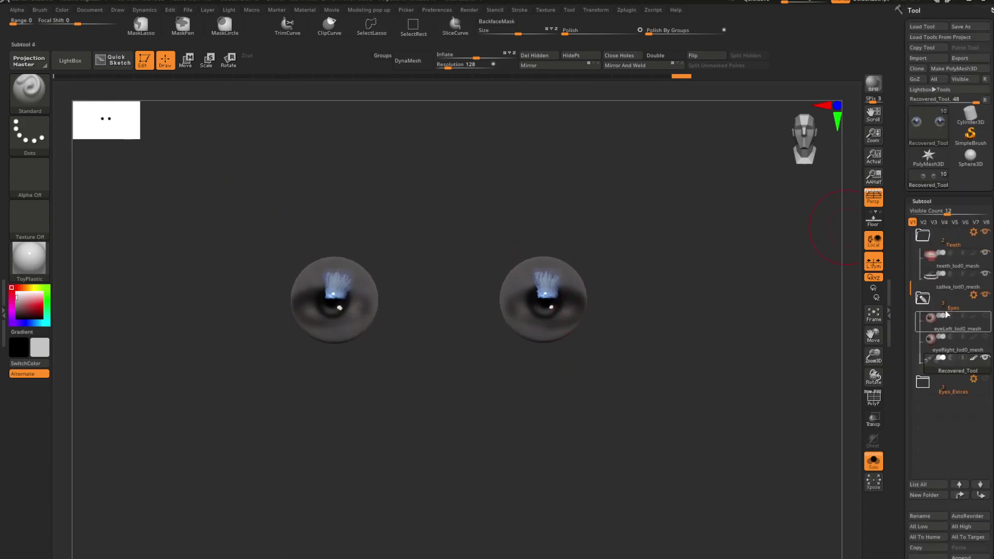
click(973, 359)
ctrl+right_drag(708, 371, 612, 342)
key(alt+s)
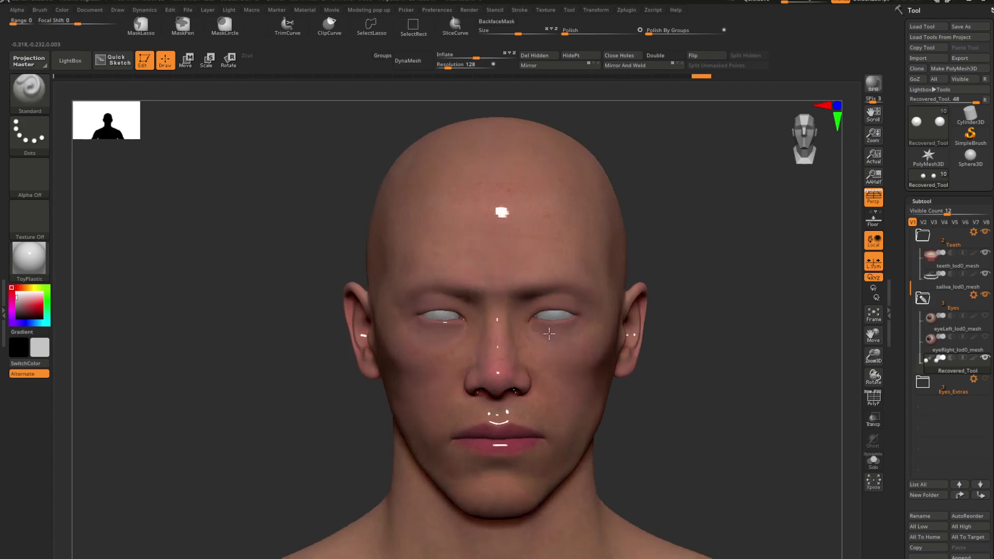
- Undo and redo the last eyeball change and select the Standard brush
mouse_move(549, 333)
right_down()
mouse_move(562, 313)
mouse_move(602, 338)
right_up()
key(ctrl+z)
mouse_move(661, 357)
right_down()
mouse_move(630, 330)
mouse_move(623, 364)
mouse_move(634, 331)
mouse_move(656, 510)
right_up()
key(ctrl+shift+z)
key(b)
key(s)
key(t)
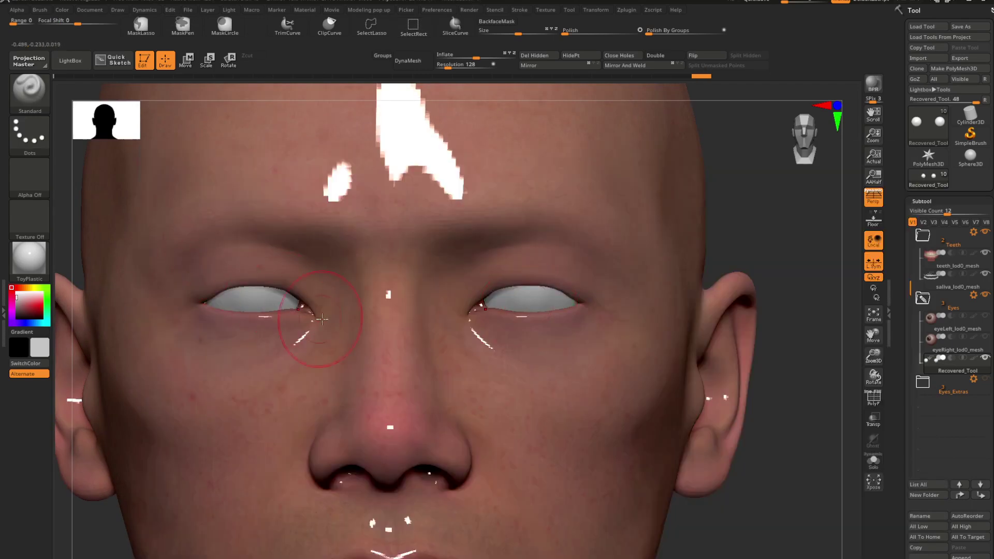
- Restore the eyeballs' painted colour and turn off the Standard brush's material channel
key(space)
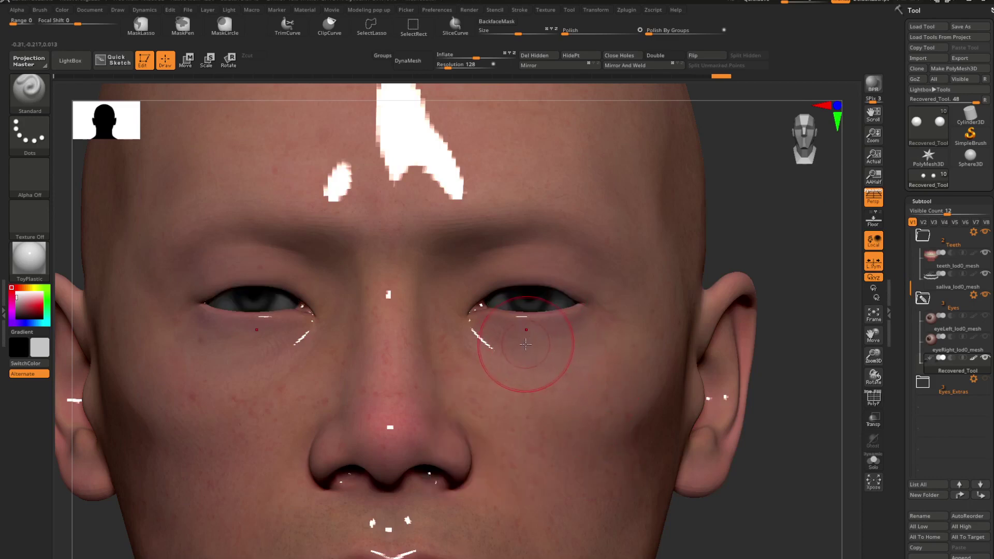
mouse_move(528, 343)
right_down()
mouse_move(578, 314)
mouse_move(525, 323)
mouse_move(552, 342)
right_up()
key(space)
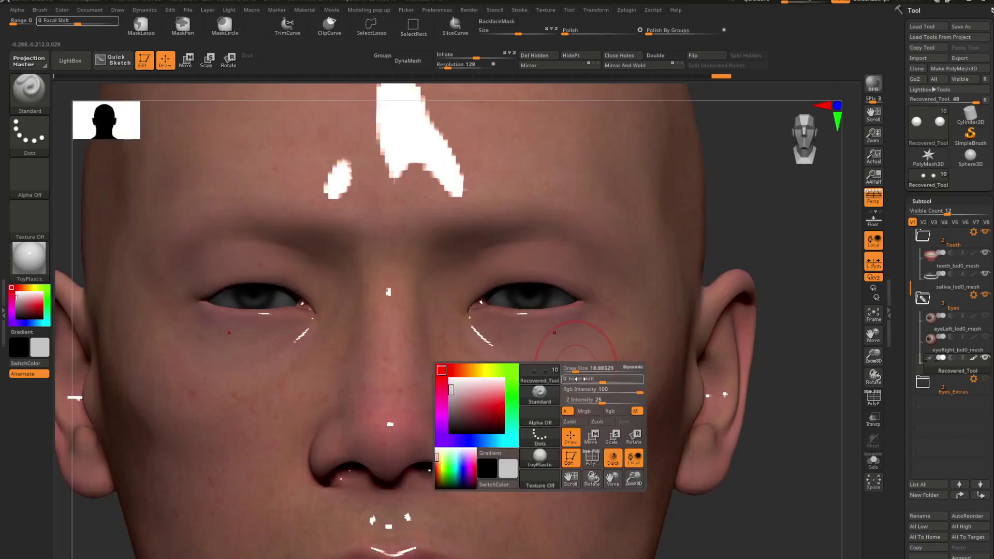
click(609, 415)
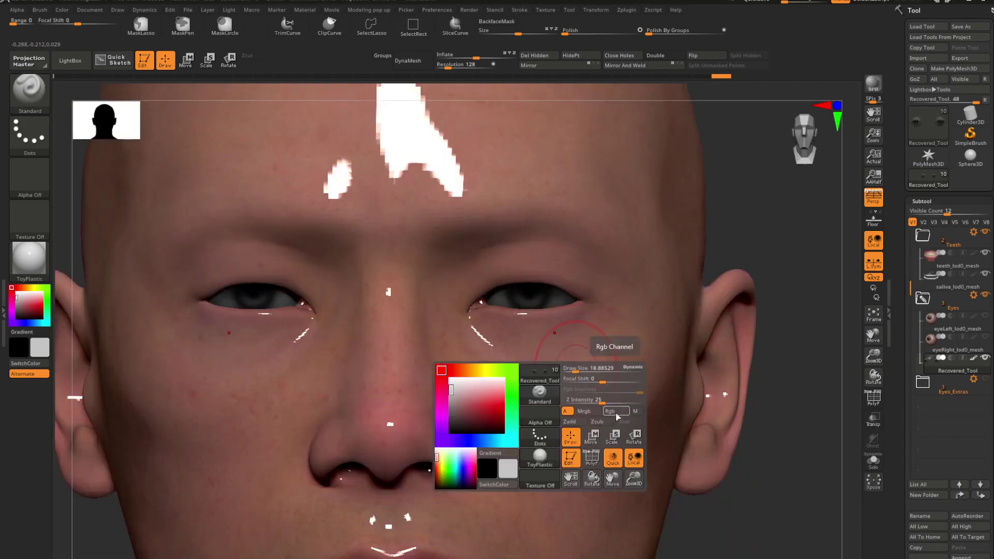
- Set the active material back to BasicMaterial and frame the head from slightly below
ctrl+right_drag(560, 397, 528, 352)
right_drag(528, 351, 516, 375)
drag(172, 340, 129, 334)
click(30, 266)
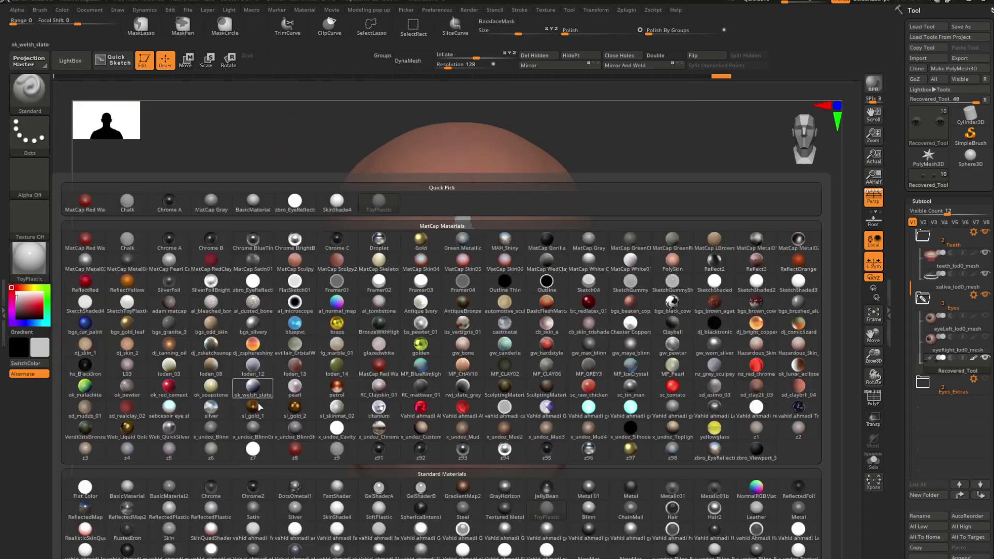
click(127, 487)
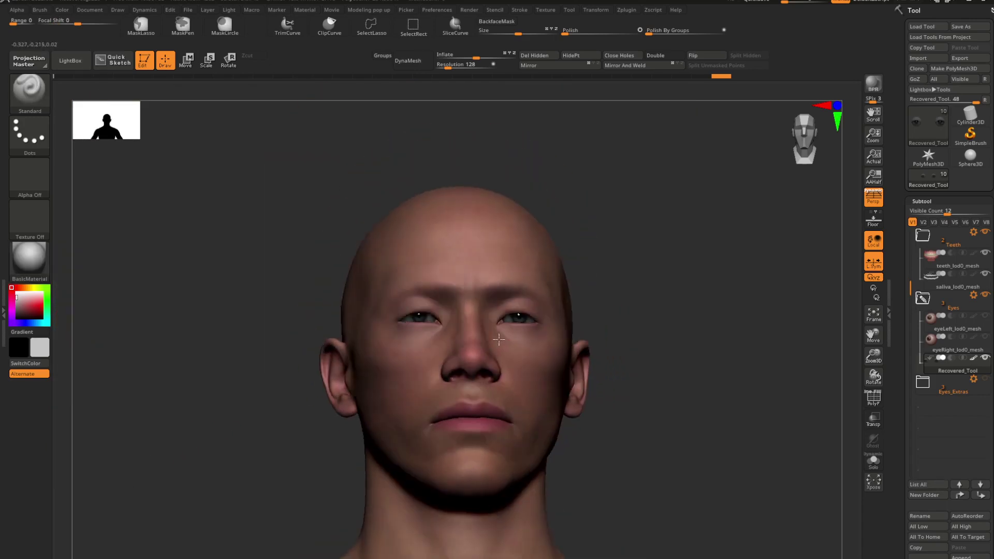
- Choose the DamStandard brush and reduce its draw size for detail work around the eyes
alt+right_drag(502, 356, 565, 338)
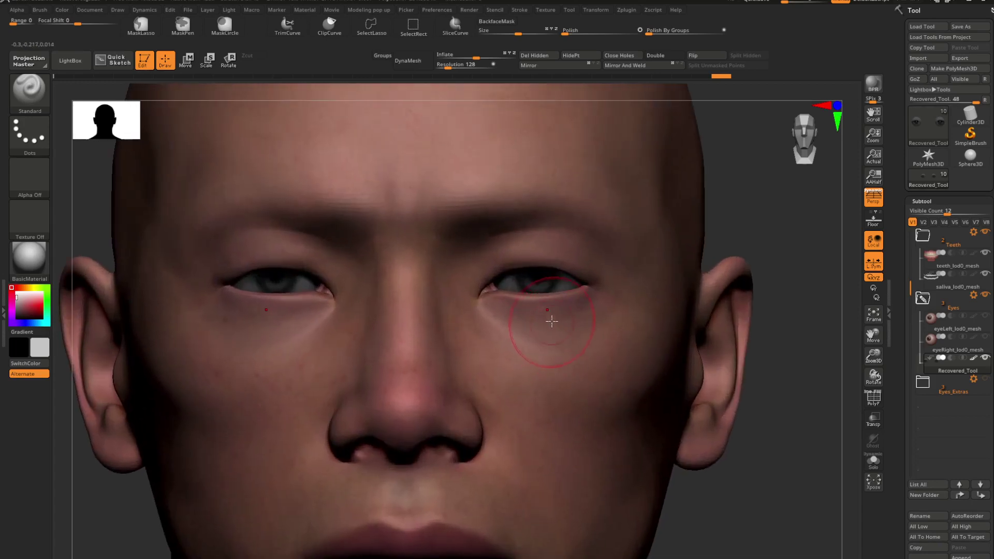
alt+right_drag(535, 280, 526, 279)
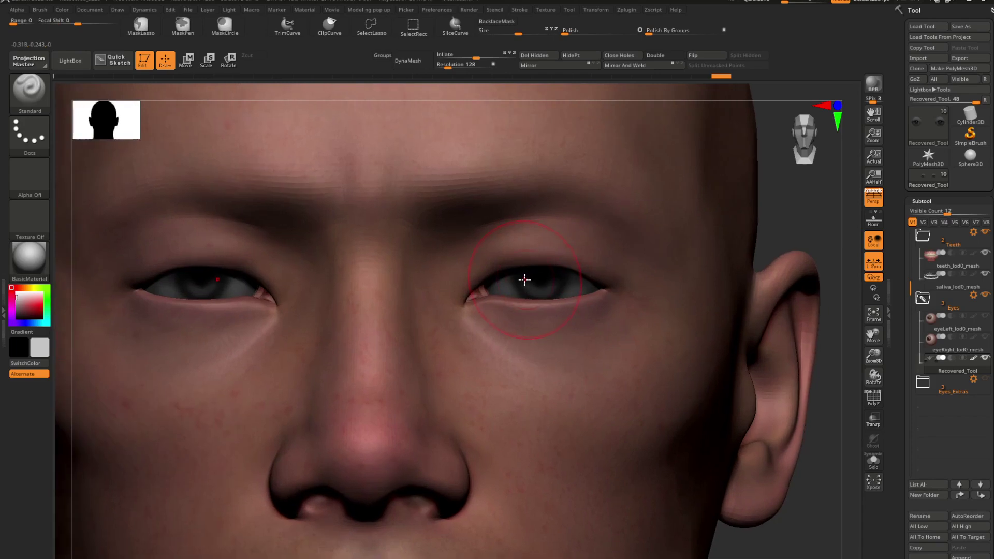
key(b)
key(d)
key(s)
key(space)
drag(584, 269, 566, 261)
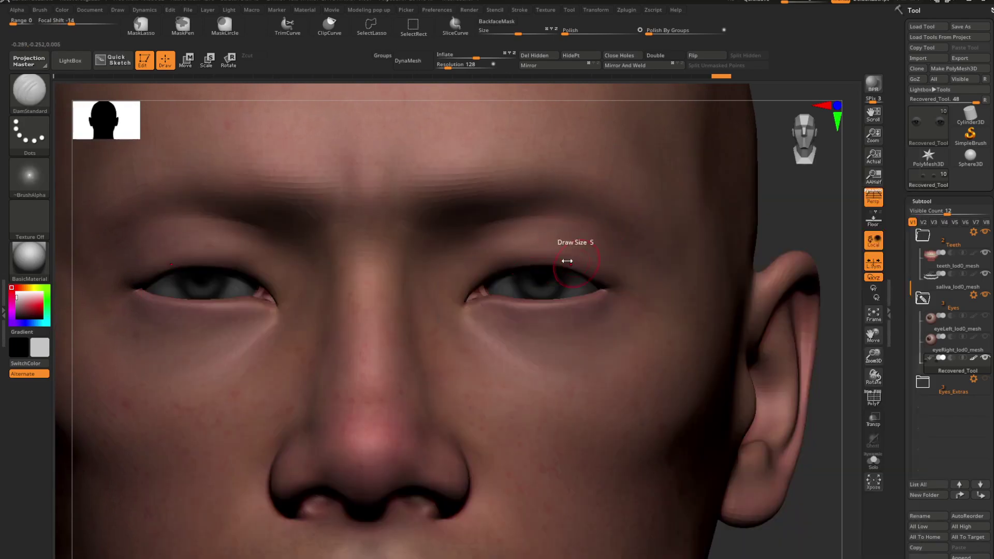
- Make the head mesh the active subtool and adjust the DamStandard brush's draw size
right_drag(492, 282, 570, 271)
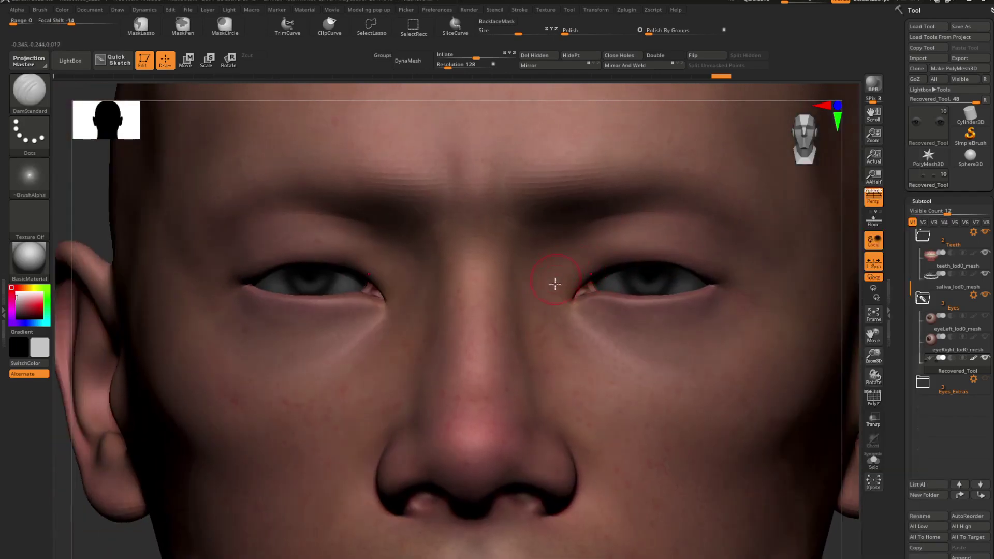
mouse_move(496, 287)
alt+right_down()
mouse_move(533, 278)
mouse_move(535, 309)
mouse_move(517, 315)
alt+right_up()
key(space)
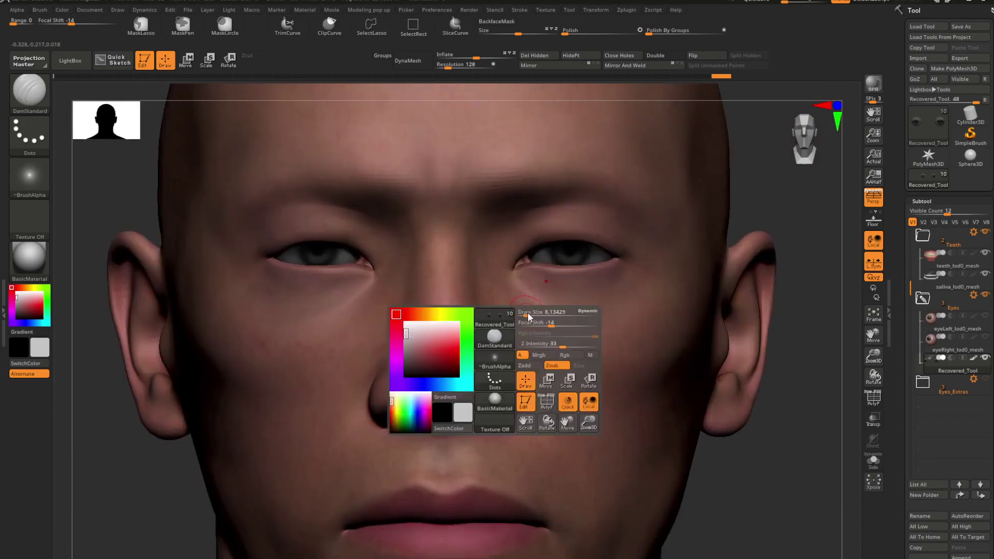
drag(528, 313, 537, 314)
key(shift+f)
key(shift+f)
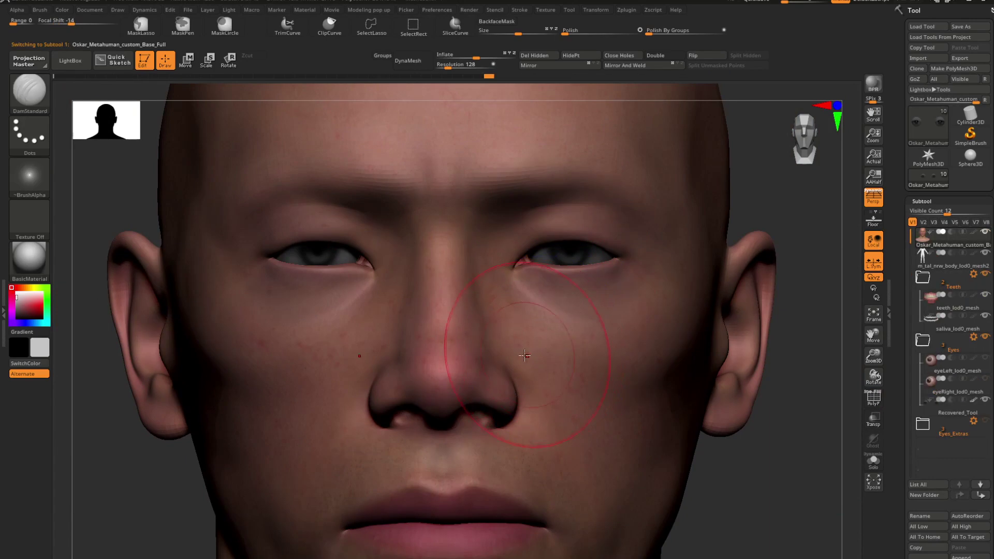
key(space)
drag(516, 361, 511, 361)
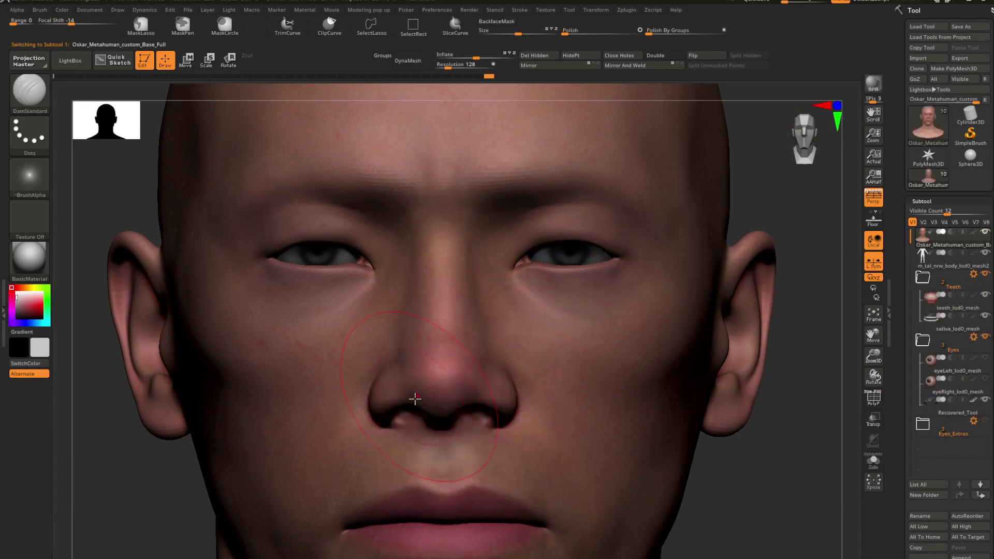
- Undo the trial change and reshape the nostril wings with the Move Topological brush
key(space)
drag(380, 412, 461, 378)
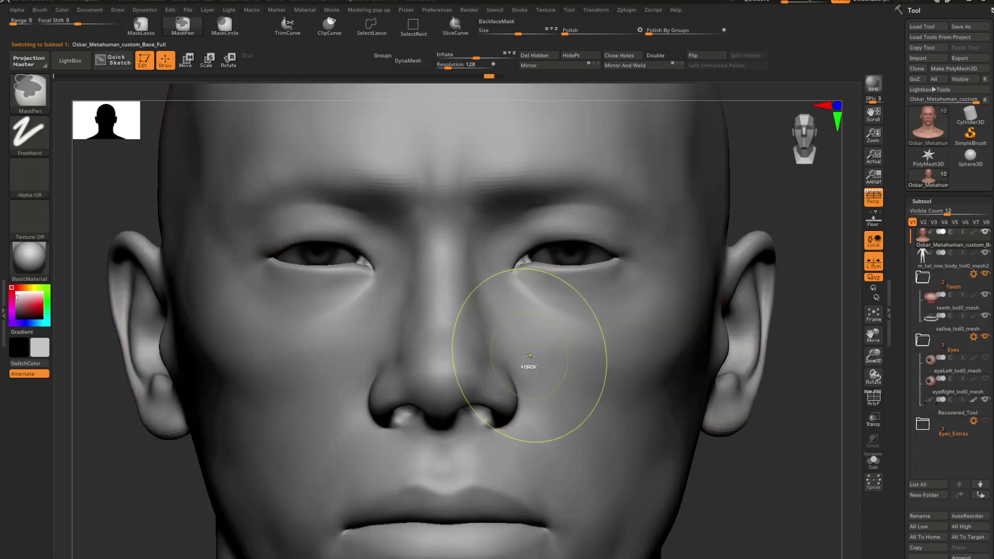
key(ctrl+z)
key(b)
key(m)
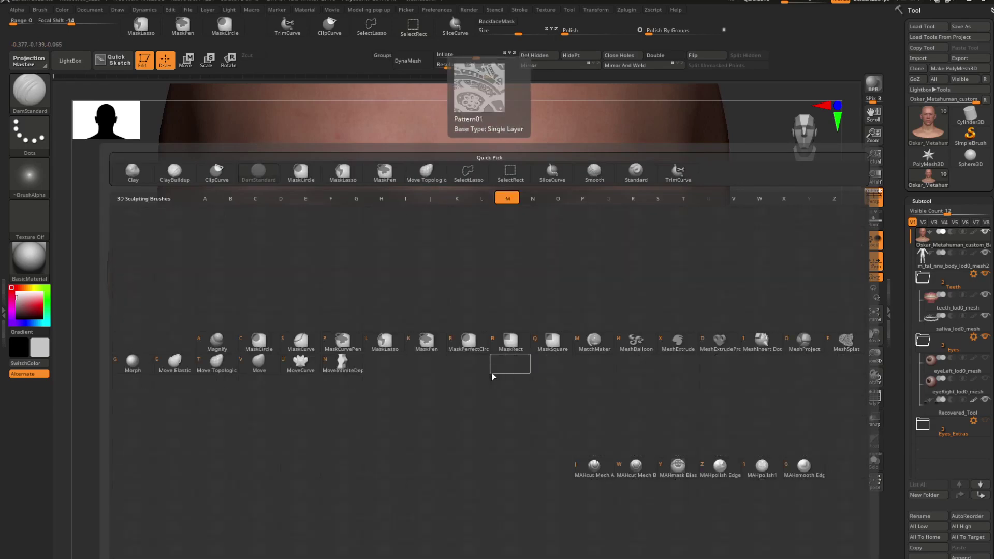
key(t)
key(space)
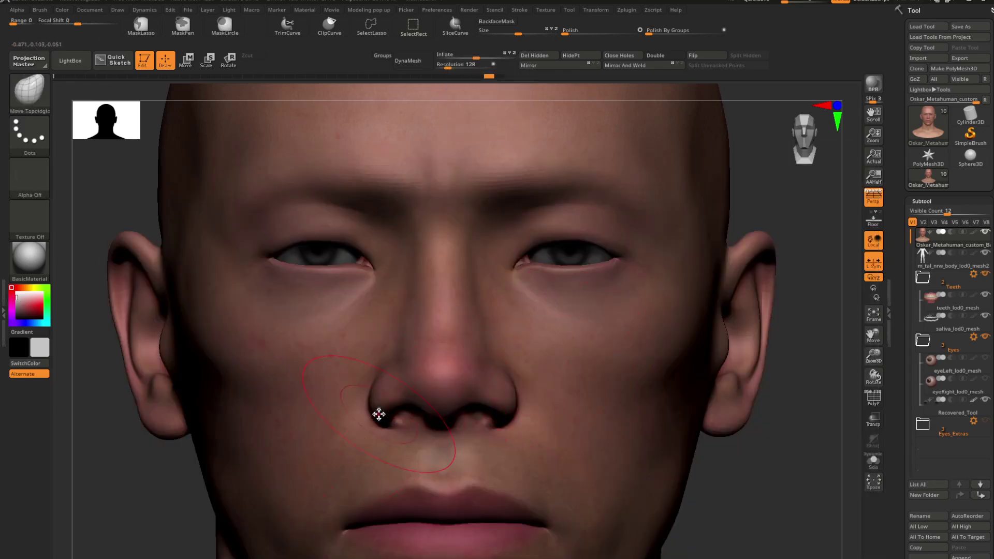
key(space)
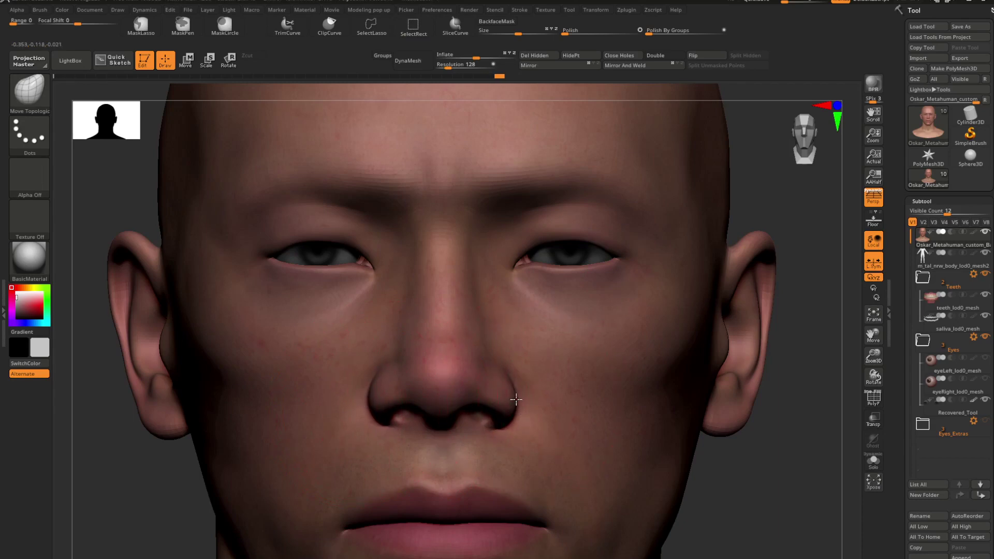
drag(399, 353, 403, 354)
- Fine-tune the width of the nostril wings, judging the nose both close up and at full-head distance
ctrl+right_drag(463, 352, 473, 377)
scroll(473, 377, up, 5)
key(ctrl)
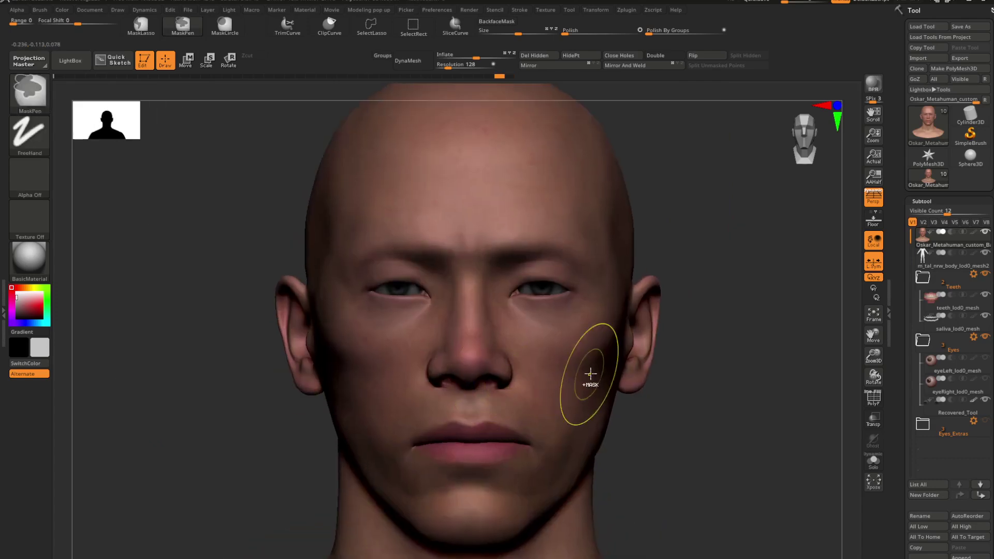
scroll(369, 390, up, 3)
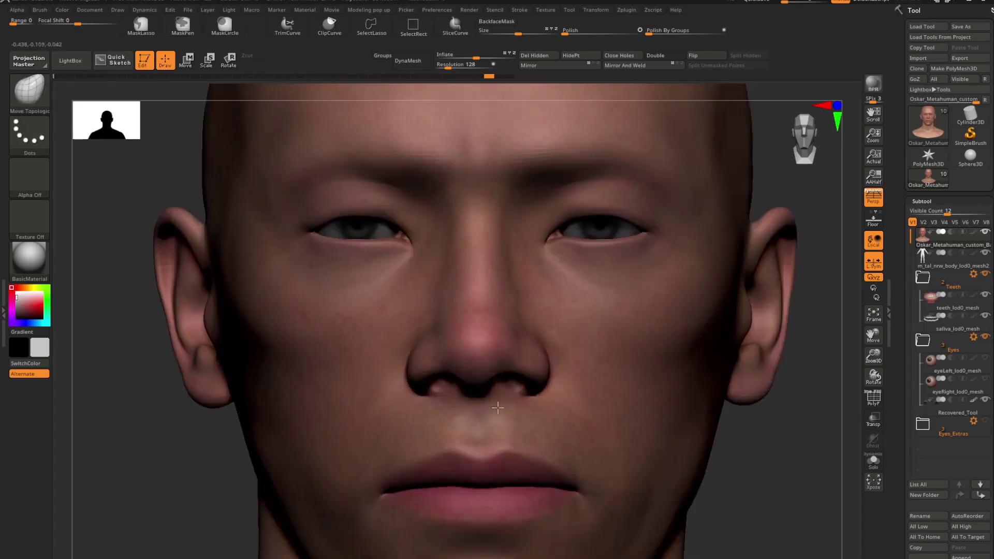
scroll(369, 391, up, 1)
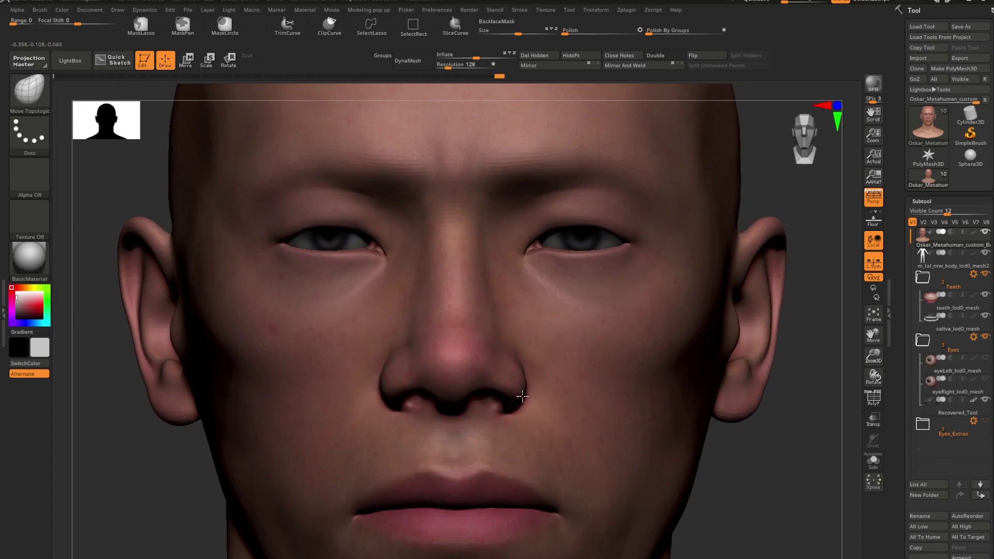
scroll(528, 392, down, 6)
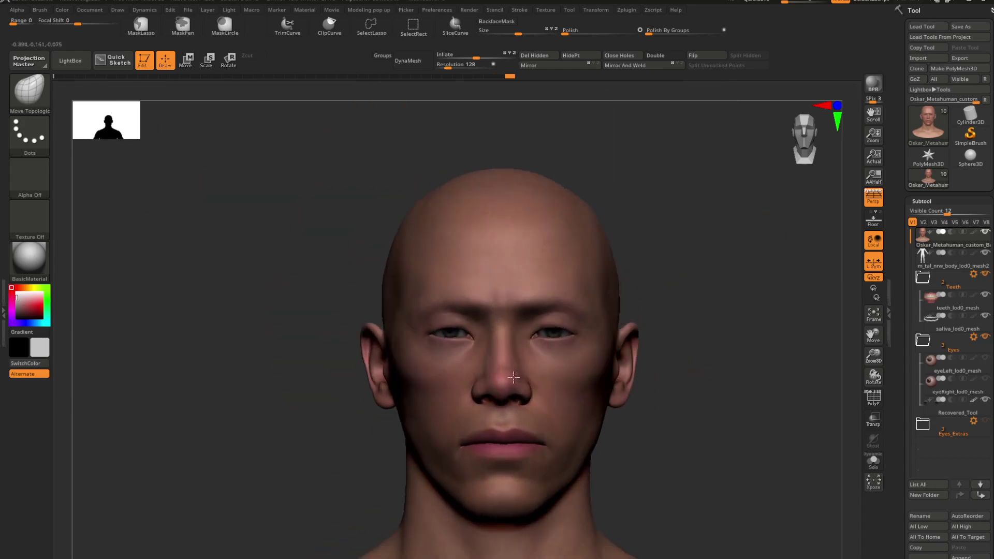
scroll(536, 373, up, 4)
key(ctrl)
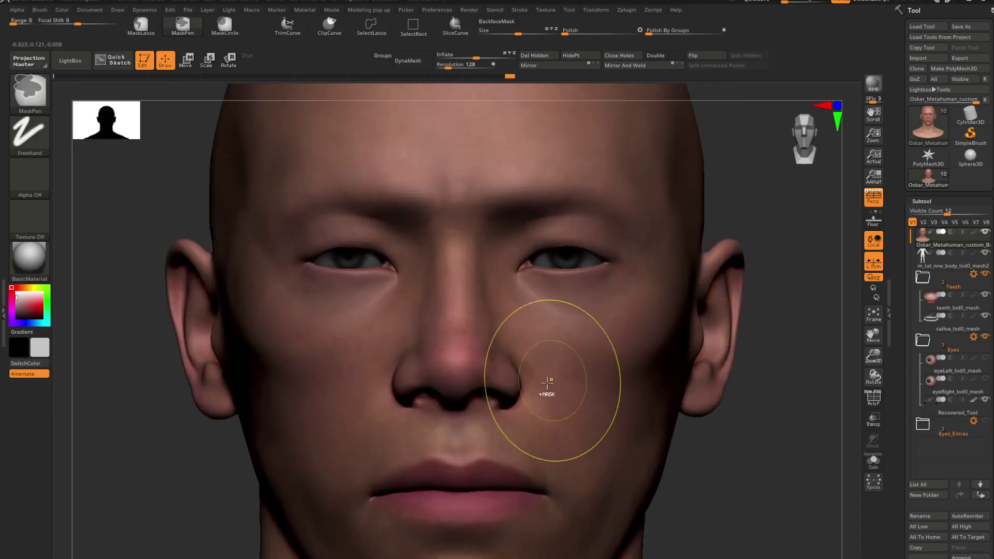
- Step back and forth through the nose edits to compare versions and drop the last adjustment
key(ctrl+z)
key(ctrl+z)
key(ctrl+z)
key(ctrl+z)
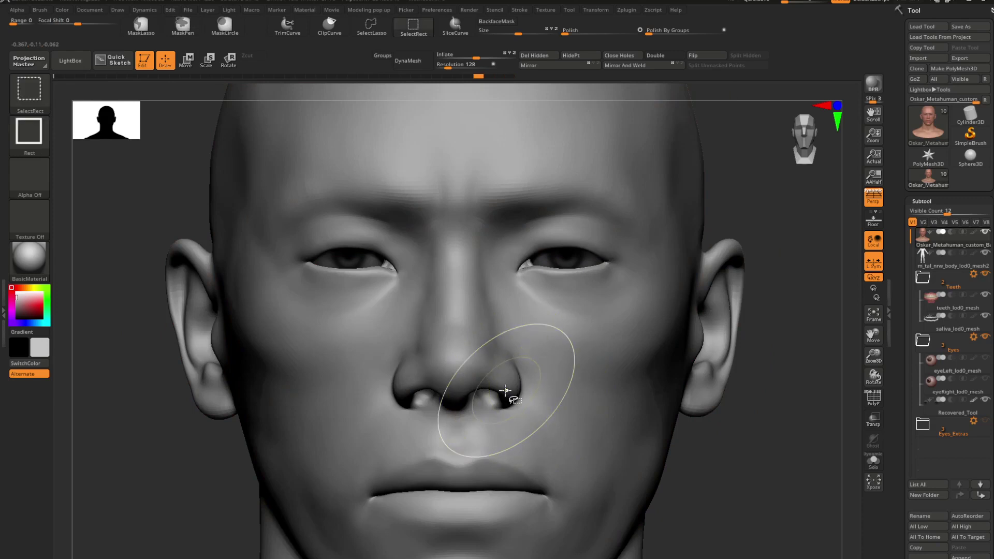
key(ctrl+shift+z)
scroll(440, 375, up, 2)
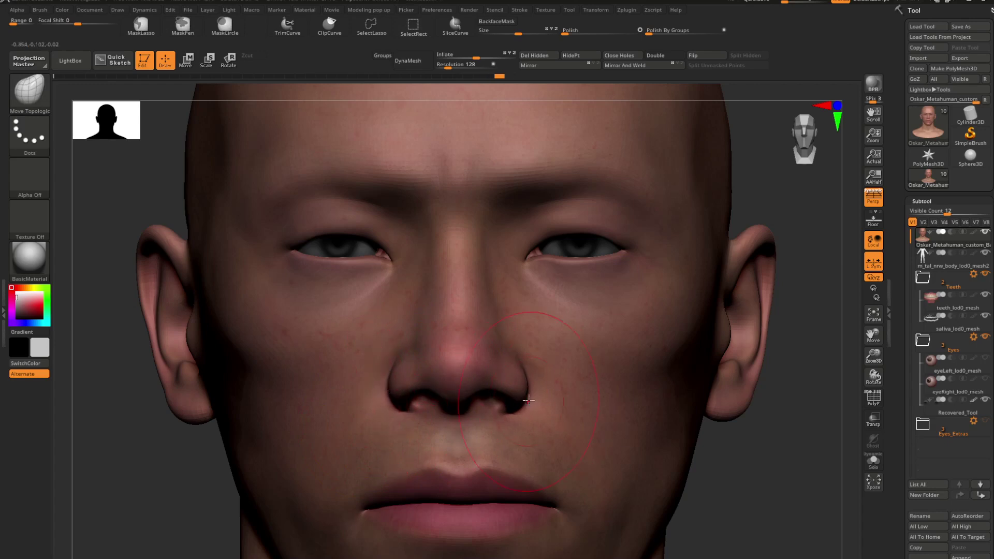
- Examine the nose, eyes, cheeks and mouth from full-head, close-up and slightly turned views
scroll(536, 383, down, 8)
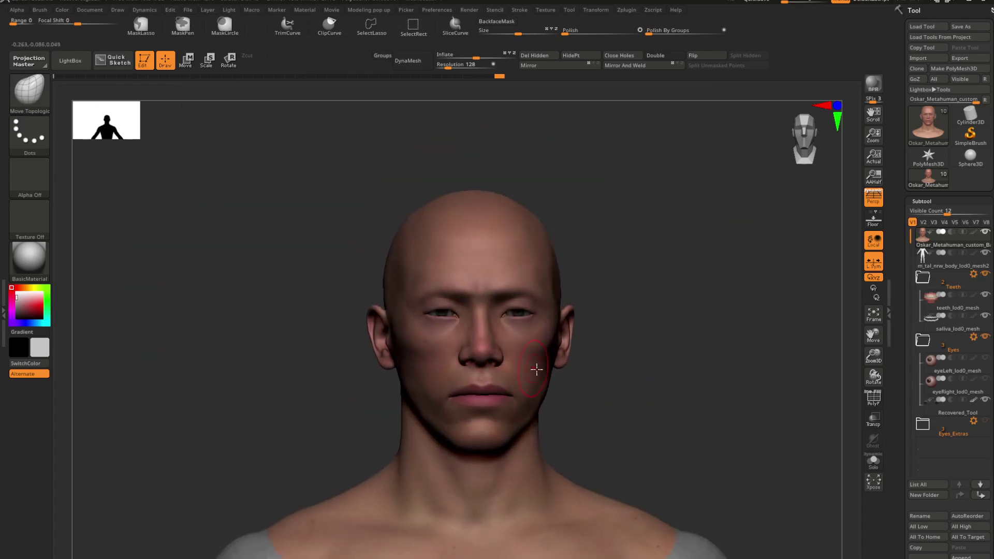
scroll(520, 347, up, 8)
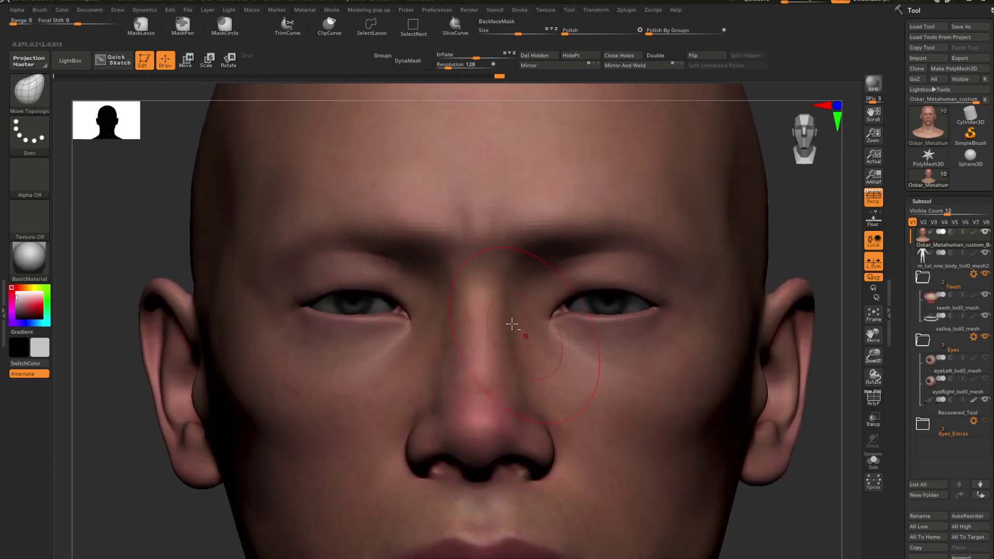
scroll(528, 305, down, 2)
key(space)
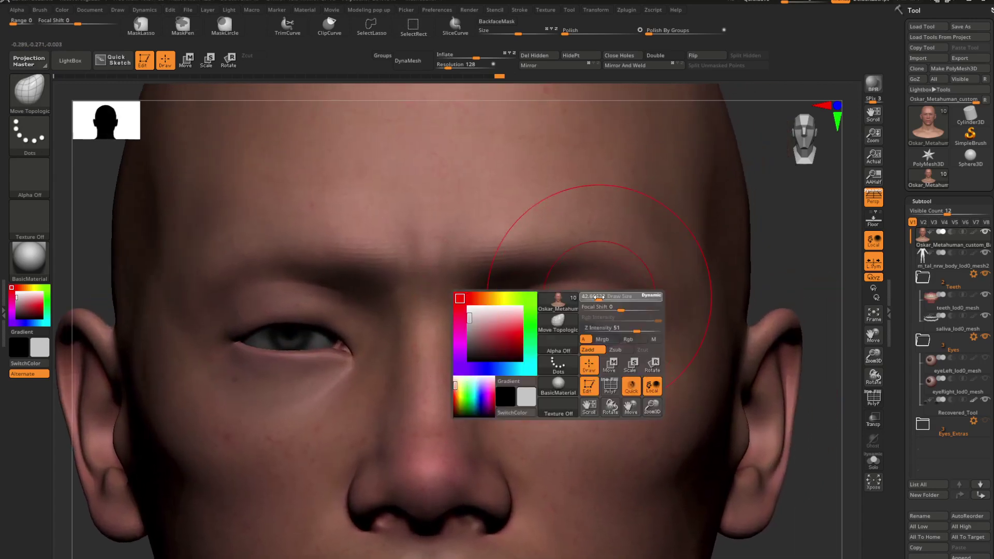
scroll(581, 388, up, 5)
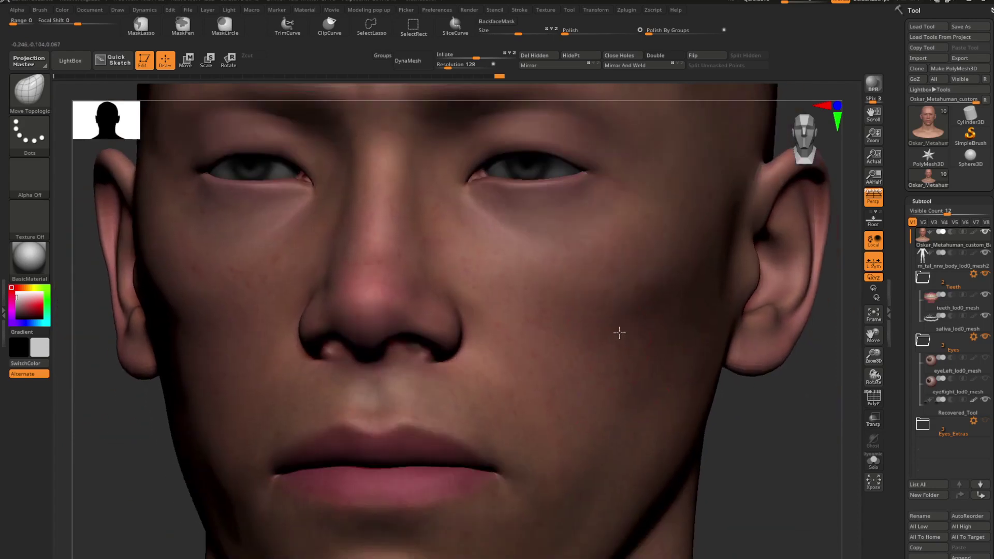
alt+right_drag(620, 332, 621, 325)
alt+right_drag(635, 402, 648, 308)
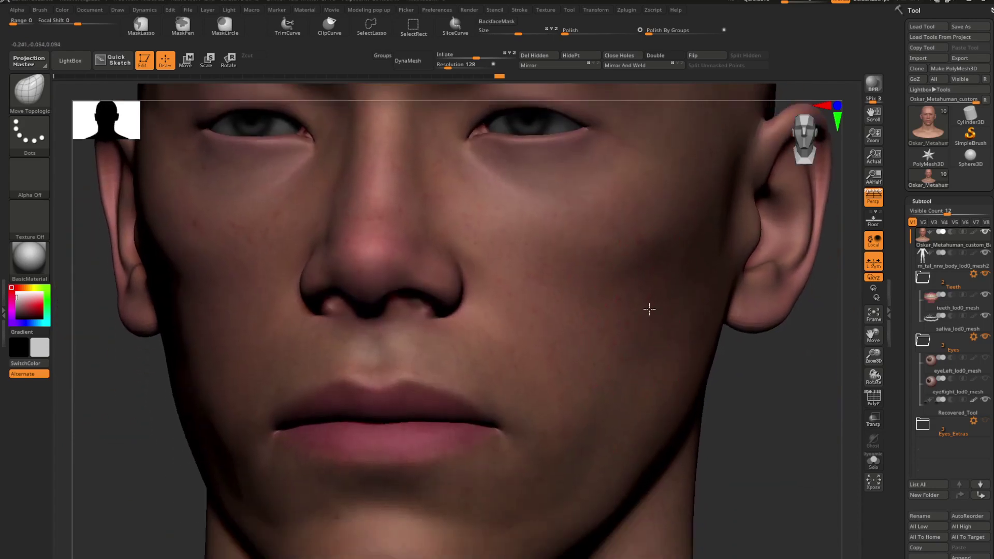
right_drag(619, 339, 642, 342)
drag(612, 346, 592, 342)
alt+right_drag(550, 334, 583, 366)
- Switch to the DamStandard brush and turn off the head's color texture map
key(b)
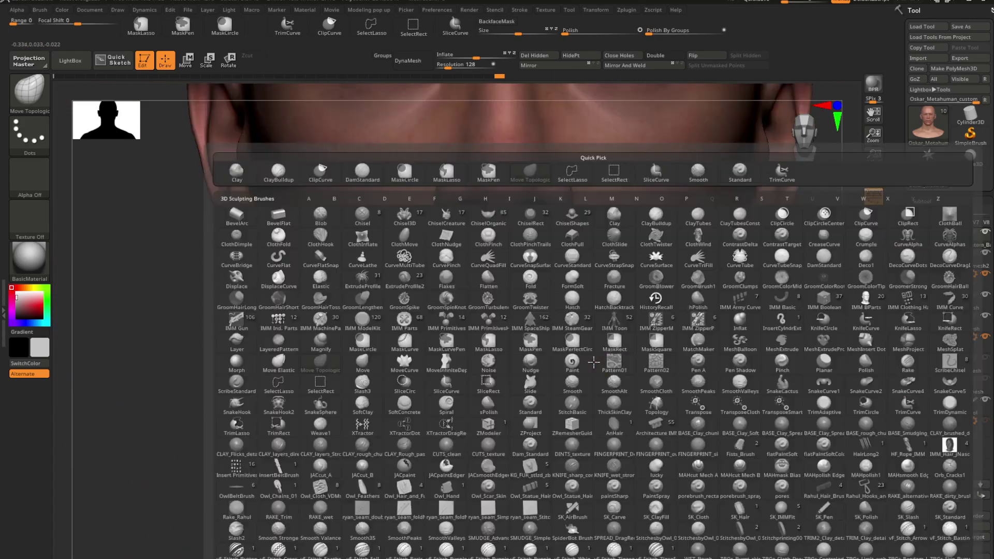
key(d)
key(s)
right_click(591, 364)
scroll(926, 396, down, 10)
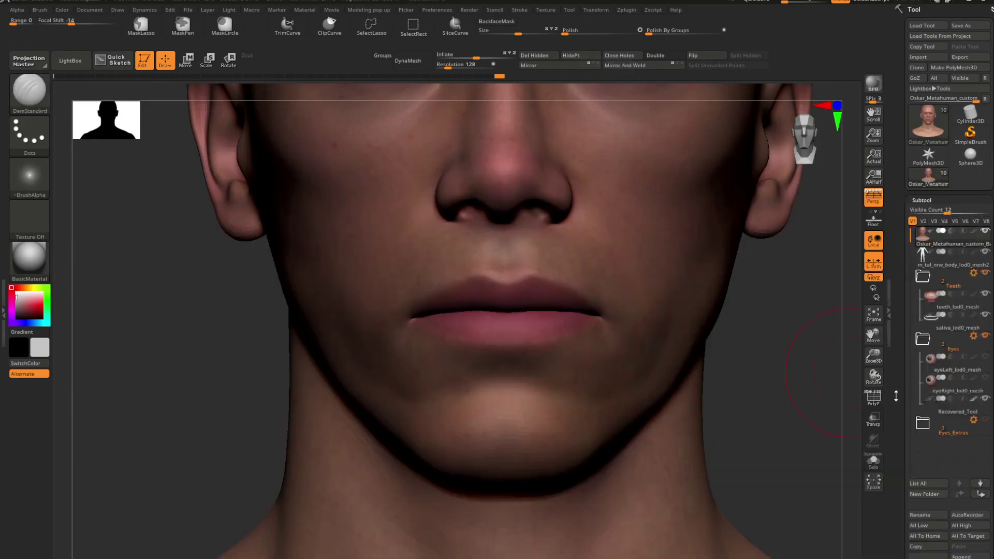
click(953, 331)
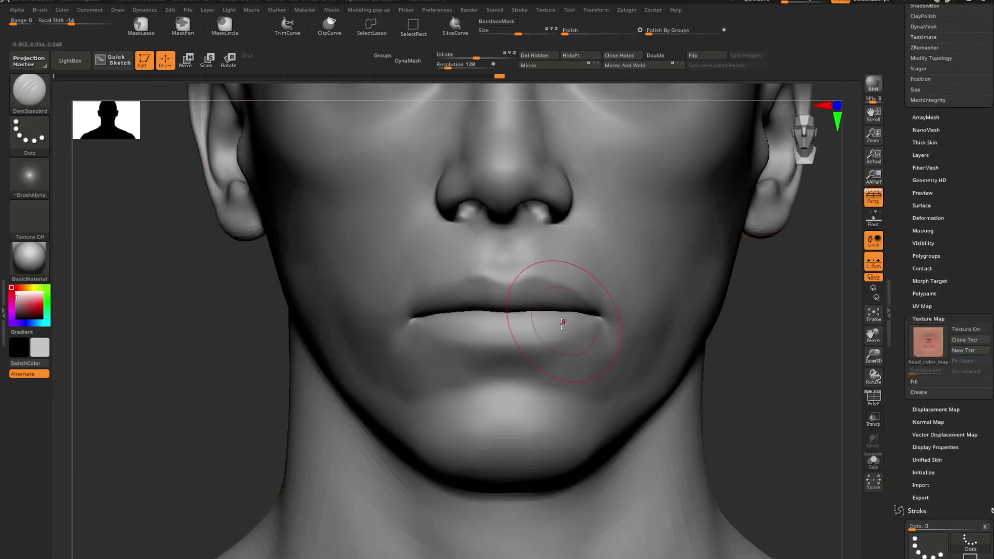
- Lift the outer brow area above the eyes using an enlarged Move Topological brush
mouse_move(561, 321)
right_down()
mouse_move(563, 374)
mouse_move(533, 308)
mouse_move(549, 303)
right_up()
shift+right_drag(549, 303, 559, 299)
key(shift)
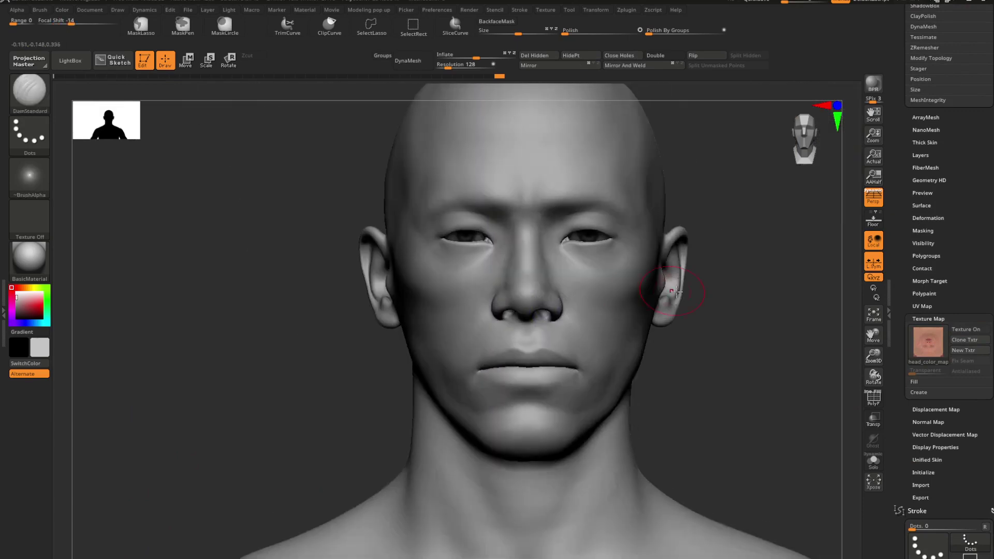
mouse_move(551, 248)
alt+right_down()
mouse_move(529, 250)
mouse_move(514, 307)
mouse_move(536, 331)
mouse_move(605, 334)
alt+right_up()
key(b)
key(m)
key(t)
key(space)
mouse_move(554, 303)
mouse_down()
mouse_move(570, 303)
mouse_move(561, 303)
mouse_up()
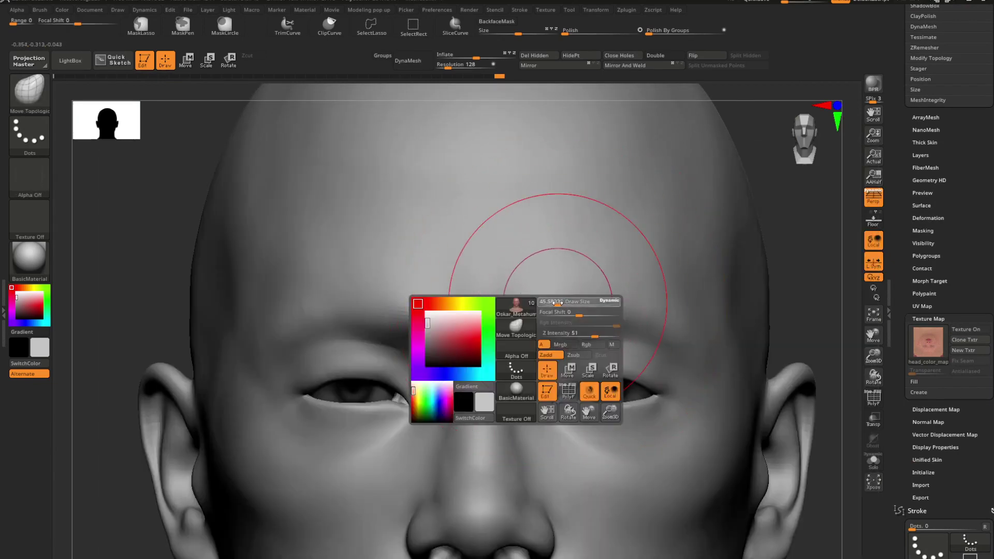
alt+right_drag(348, 323, 438, 308)
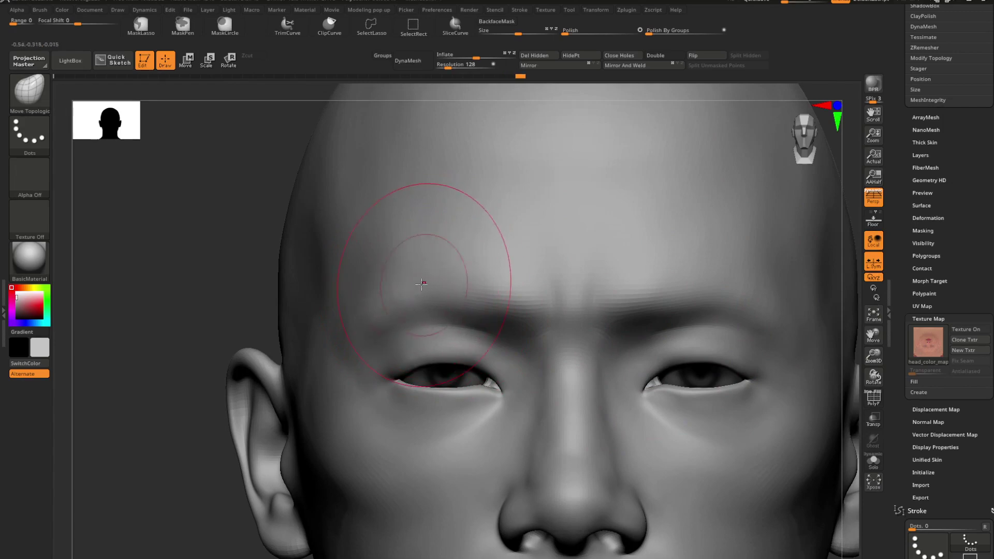
drag(699, 309, 703, 291)
ctrl+right_drag(729, 313, 574, 292)
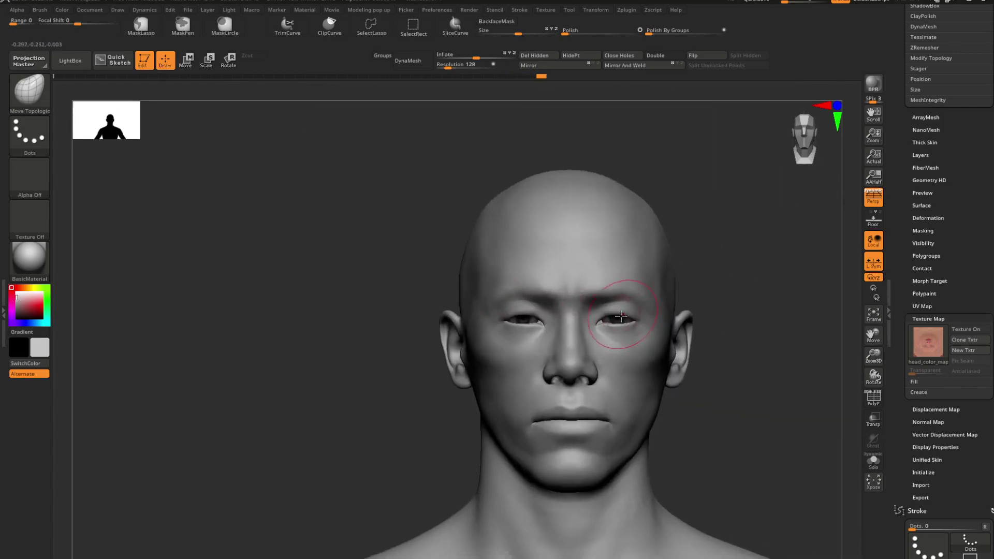
- Reposition the mouth corners with the Move Topological brush and undo the last adjustment
alt+right_drag(590, 366, 530, 349)
alt+right_drag(509, 382, 450, 357)
scroll(521, 380, up, 5)
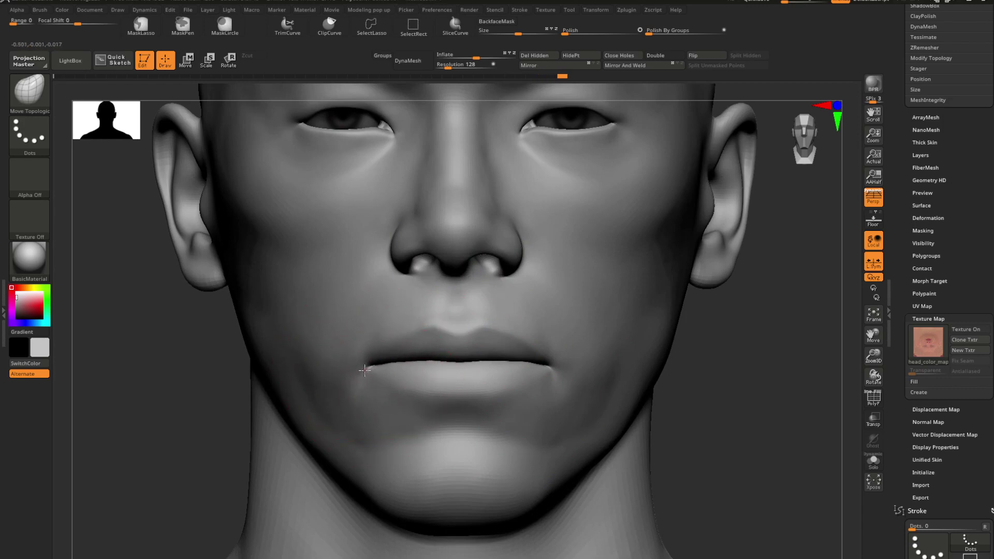
alt+right_drag(578, 370, 581, 357)
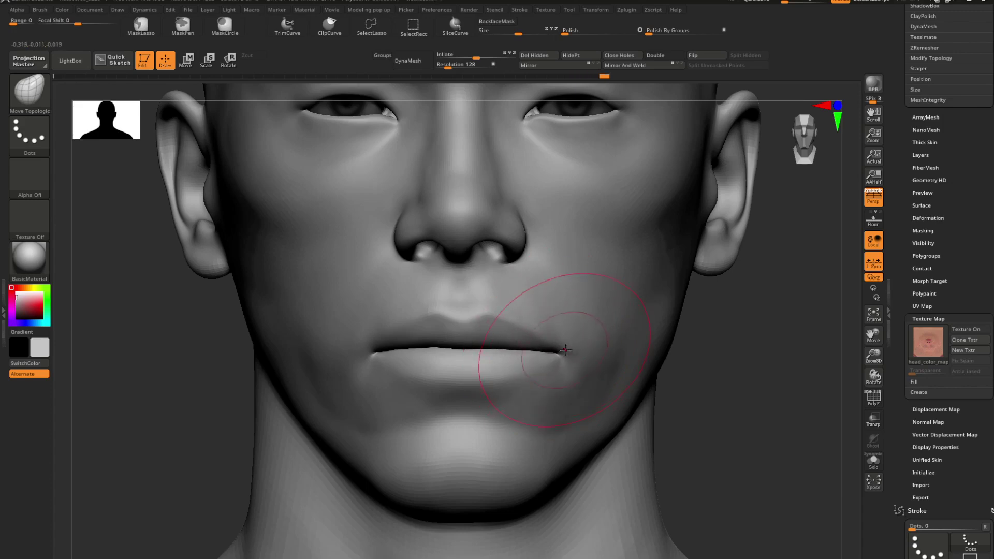
key(ctrl+z)
key(ctrl+z)
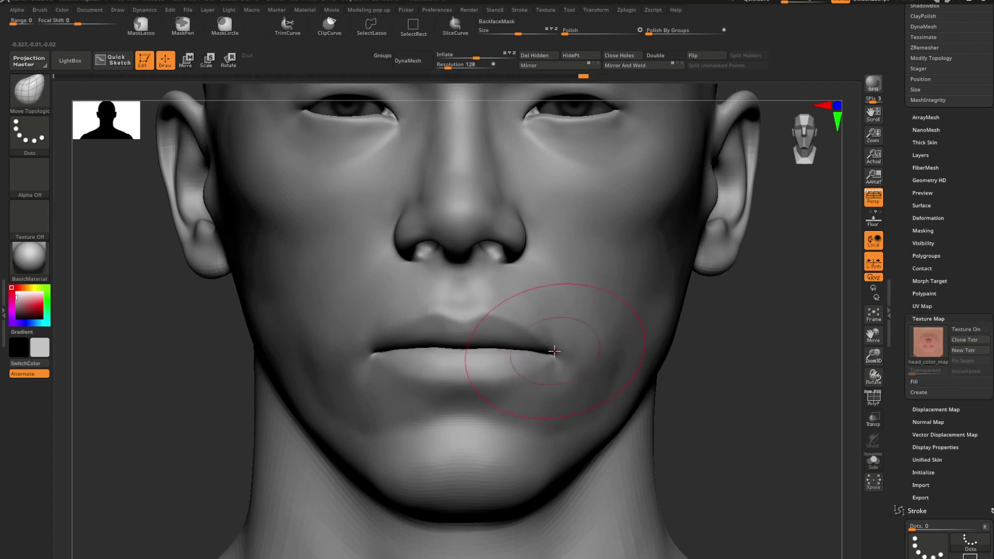
- Resize the Move Topological brush and adjust the line between the lips
alt+right_drag(468, 361, 547, 337)
key(space)
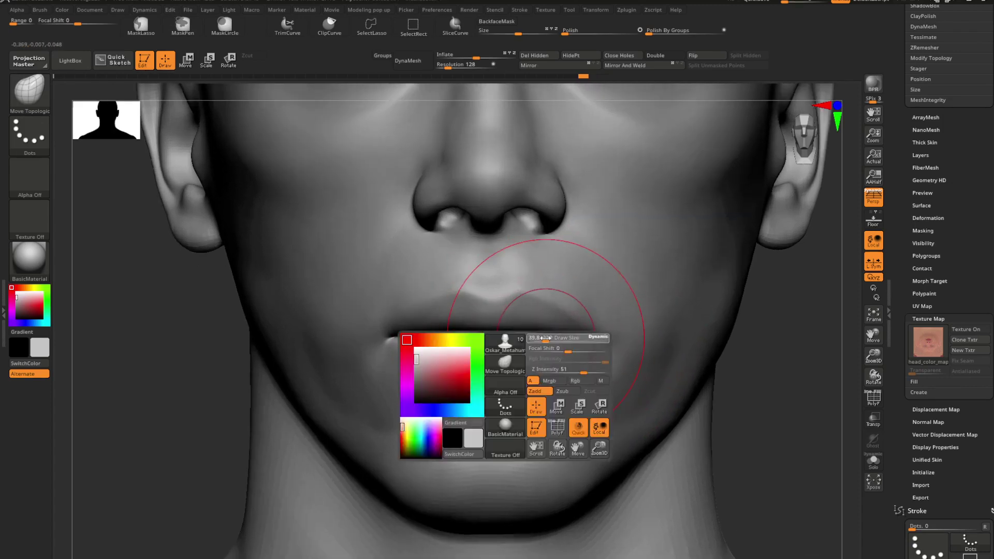
drag(547, 338, 538, 339)
mouse_move(489, 354)
alt+right_down()
mouse_move(478, 341)
mouse_move(497, 340)
alt+right_up()
key(space)
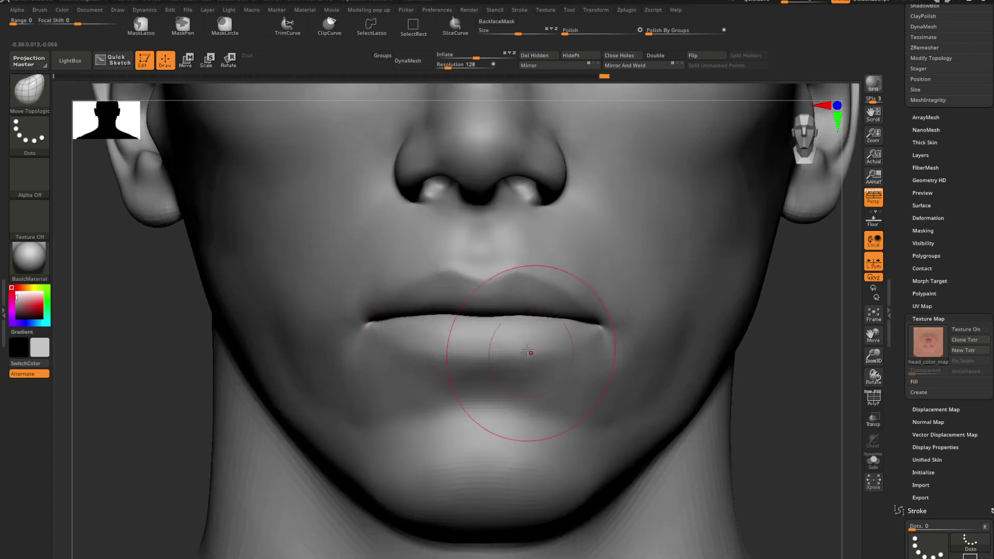
right_drag(467, 321, 424, 321)
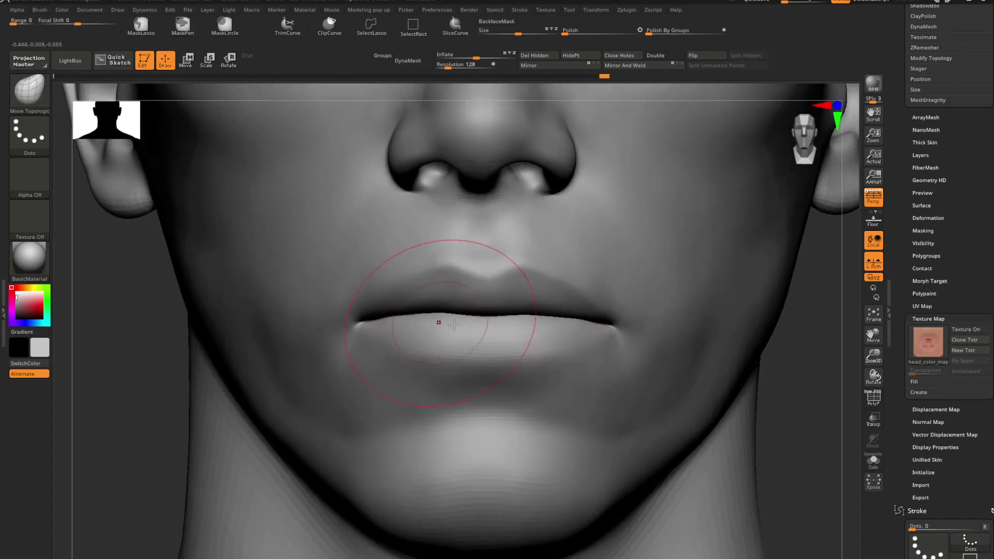
mouse_move(497, 365)
right_down()
mouse_move(472, 362)
mouse_move(555, 339)
right_up()
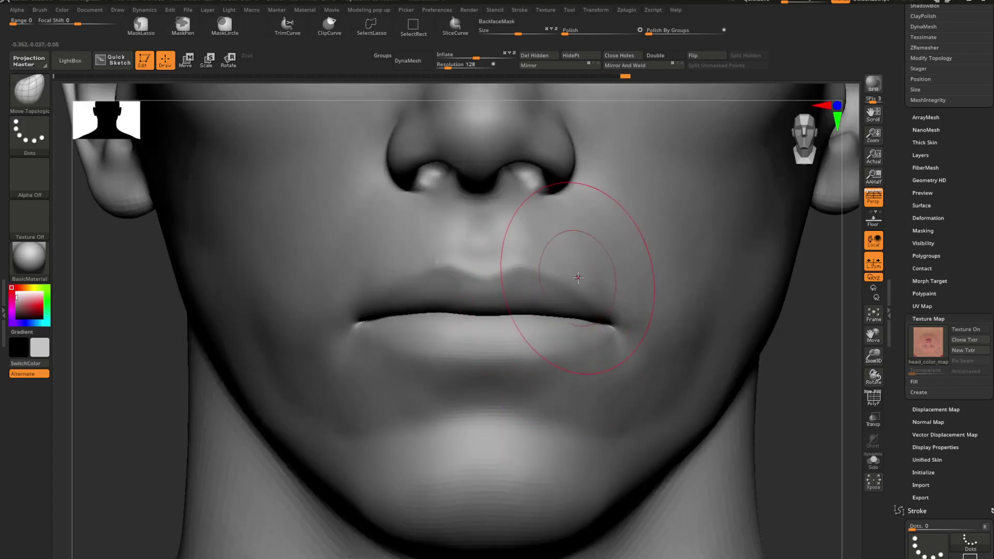
- Undo the last mouth stroke, try pulling the outer upper lip inward with Move Topological, and undo that attempt
key(ctrl+z)
drag(575, 281, 537, 286)
mouse_move(536, 287)
alt+right_down()
mouse_move(576, 314)
mouse_move(533, 336)
alt+right_up()
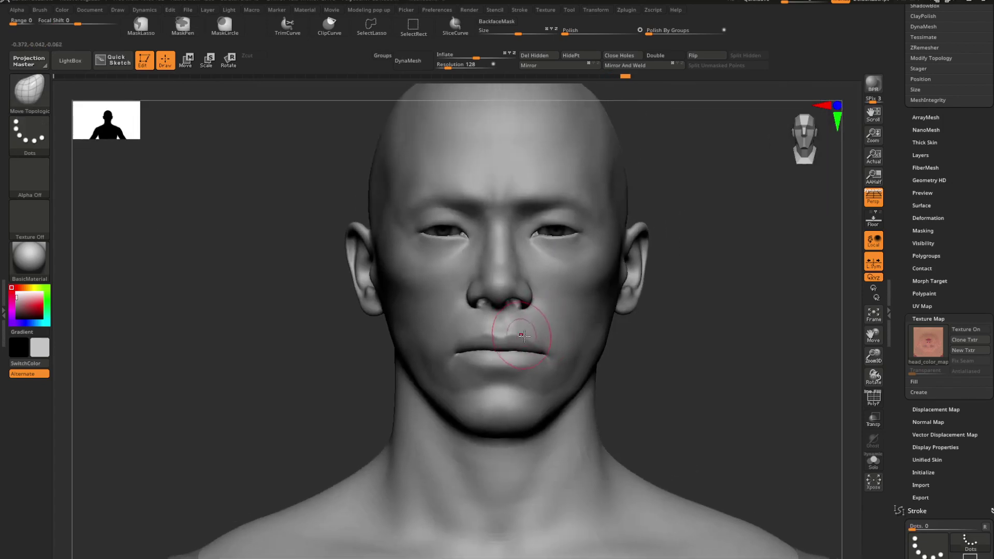
key(ctrl+z)
alt+right_drag(610, 339, 559, 466)
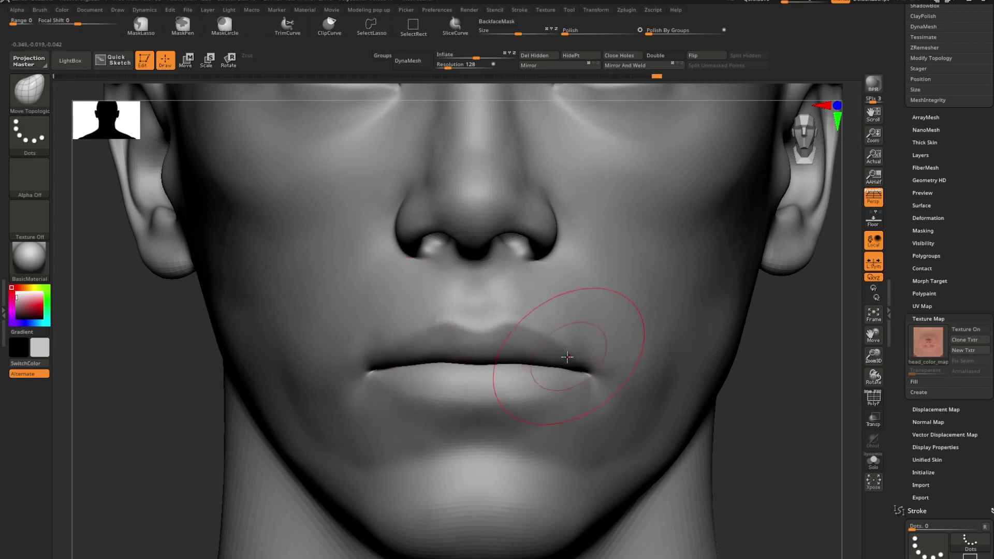
- Check the mouth from slightly turned full-head views and undo the last adjustment
mouse_move(604, 366)
right_down()
mouse_move(558, 328)
mouse_move(583, 317)
mouse_move(607, 357)
mouse_move(610, 333)
mouse_move(654, 324)
mouse_move(598, 348)
right_up()
mouse_move(642, 295)
right_down()
mouse_move(651, 286)
mouse_move(642, 292)
mouse_move(672, 295)
mouse_move(568, 294)
mouse_move(595, 254)
right_up()
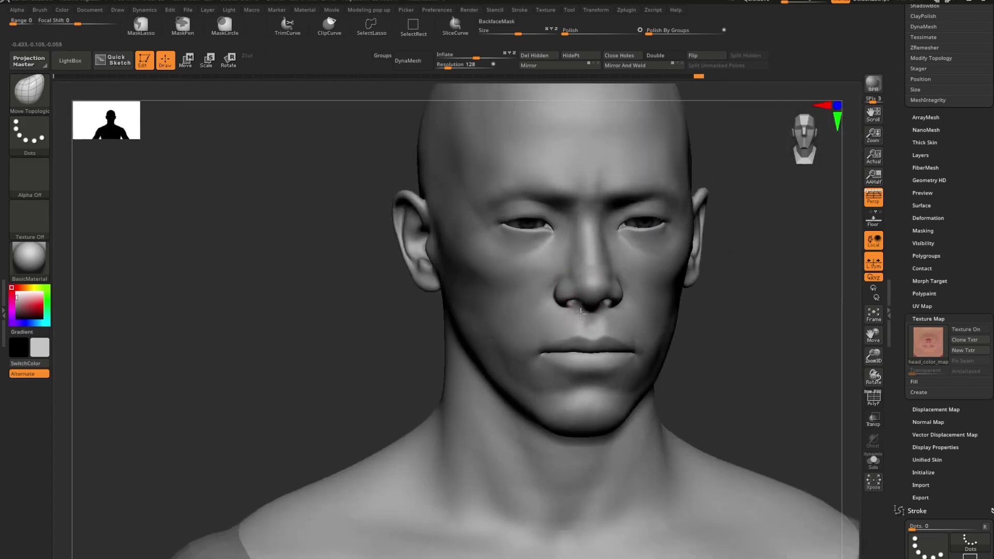
mouse_move(668, 305)
right_down()
mouse_move(619, 310)
mouse_move(704, 321)
mouse_move(538, 328)
mouse_move(503, 314)
mouse_move(514, 325)
mouse_move(487, 323)
mouse_move(511, 345)
mouse_move(455, 366)
mouse_move(483, 365)
mouse_move(489, 331)
right_up()
right_drag(518, 339, 487, 344)
mouse_move(542, 357)
right_down()
mouse_move(562, 362)
mouse_move(516, 358)
right_up()
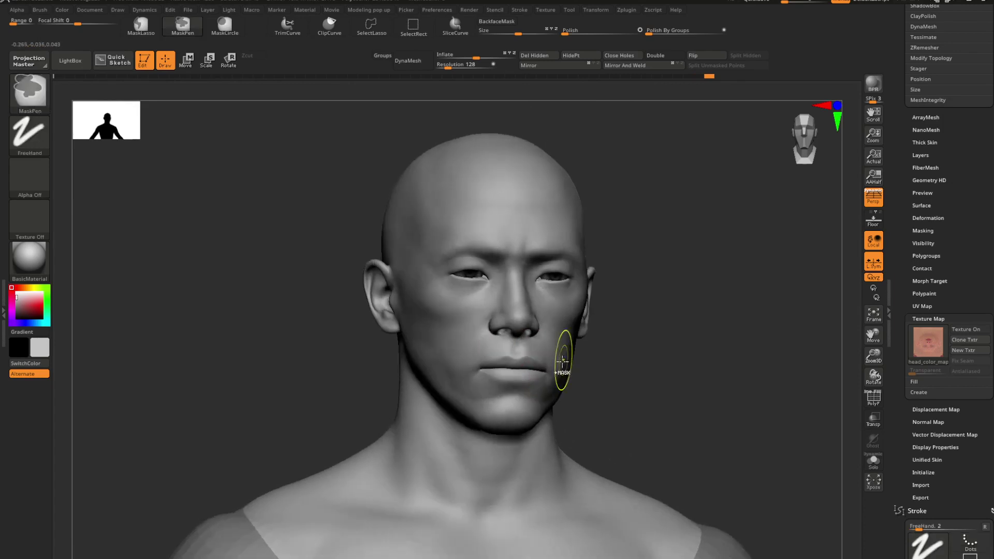
key(ctrl+z)
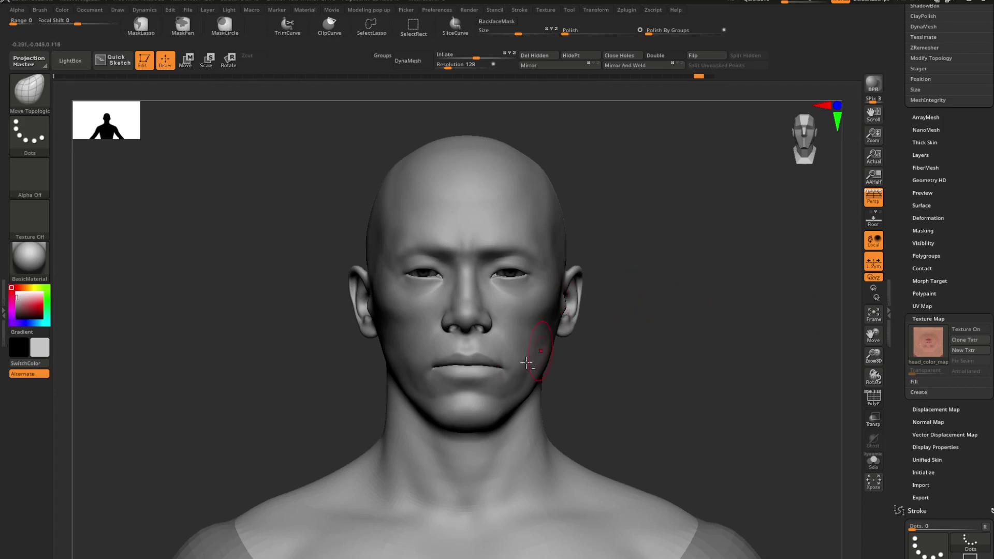
- Enlarge the Move Topological brush and reshape the upper lip contour from the front
alt+right_drag(528, 362, 552, 340)
key(b)
key(m)
key(t)
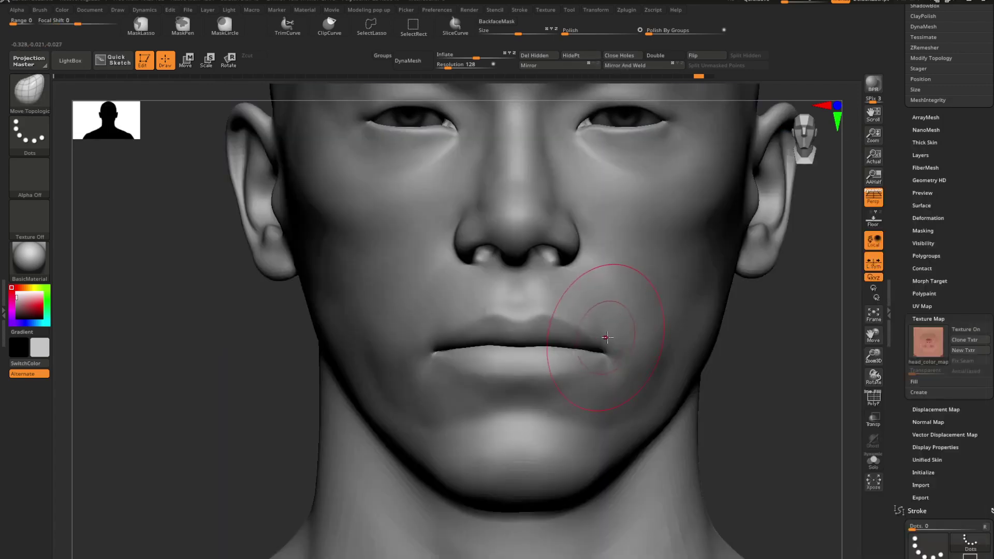
key(space)
drag(606, 337, 612, 336)
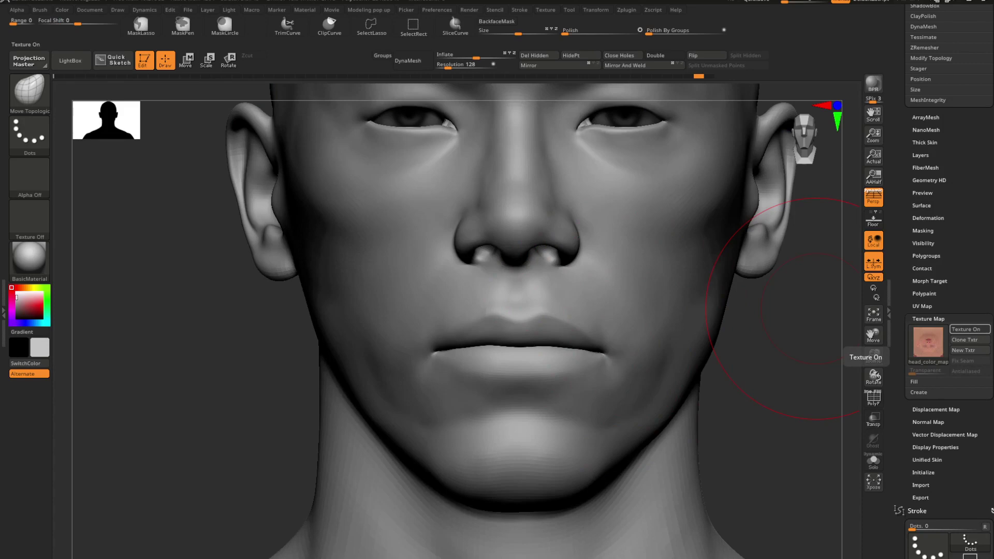
right_click(583, 321)
drag(582, 321, 575, 321)
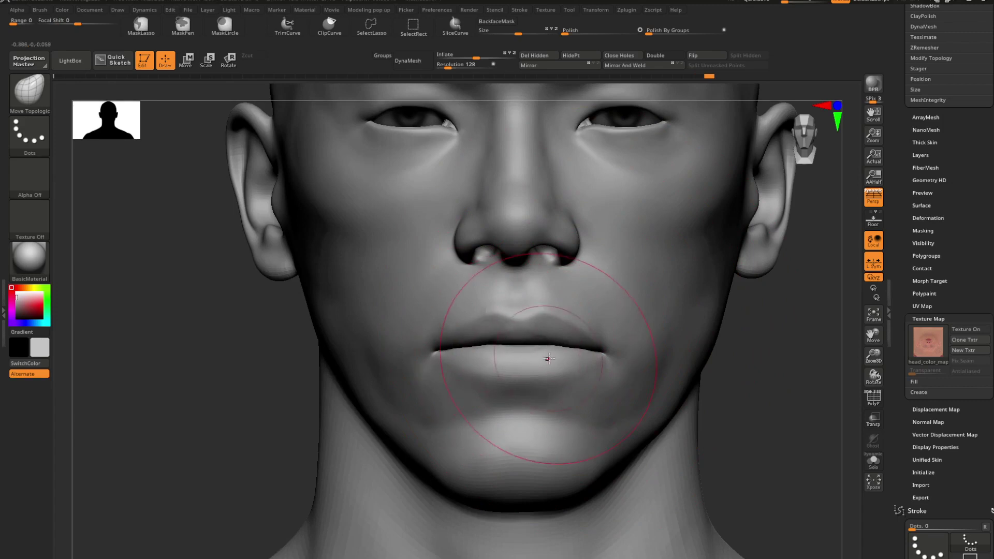
- Part the lips at the middle of the mouth with a smaller Move Topological brush while the head is isolated in Solo mode
key(ctrl)
key(ctrl+s)
mouse_move(546, 356)
mouse_down()
mouse_move(493, 361)
mouse_move(501, 338)
mouse_up()
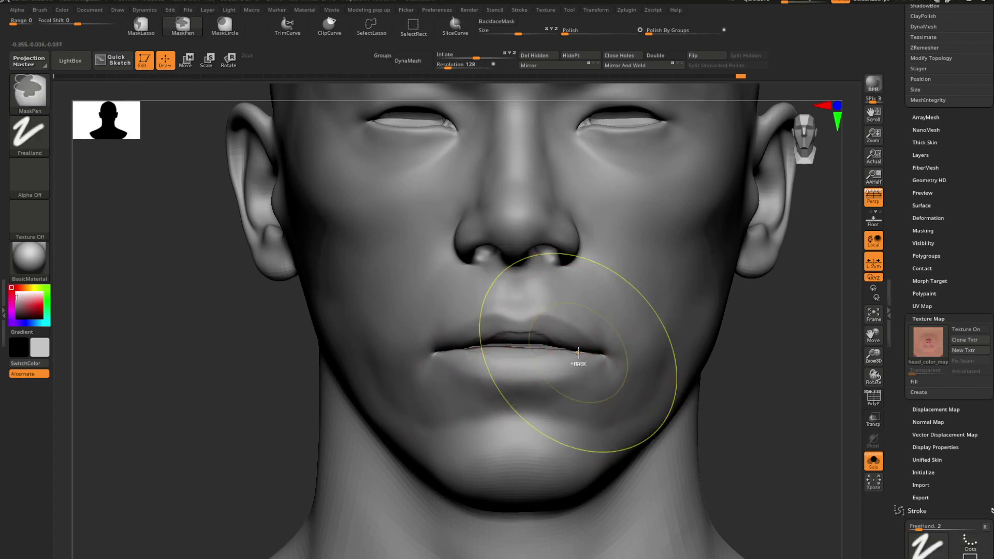
key(ctrl+z)
key(space)
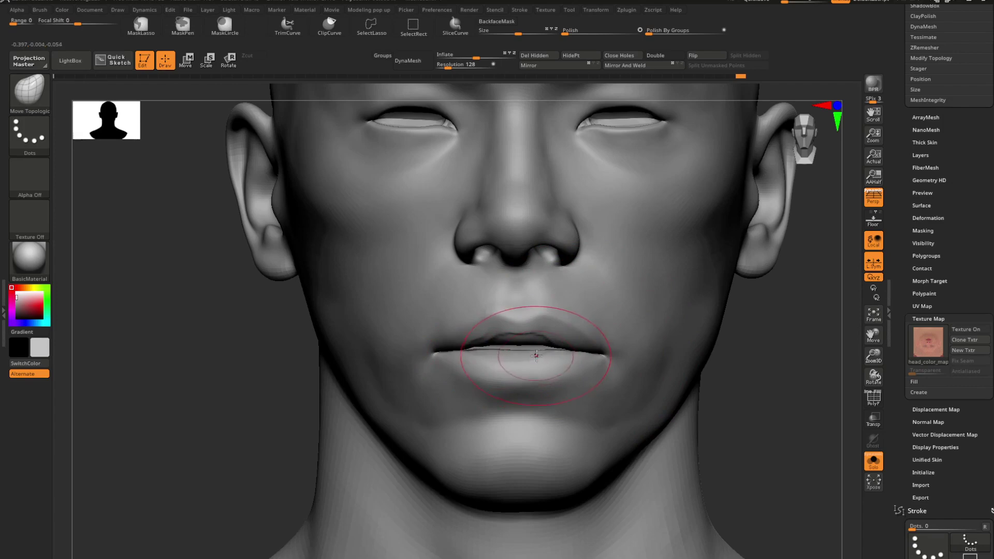
drag(535, 355, 537, 350)
key(alt+s)
- Reduce the brush size, smooth the edge of the lip opening, and check it on the full head
mouse_move(546, 354)
right_down()
mouse_move(606, 357)
mouse_move(603, 311)
right_up()
mouse_move(595, 357)
right_down()
mouse_move(533, 364)
mouse_move(572, 405)
mouse_move(585, 403)
right_up()
key(space)
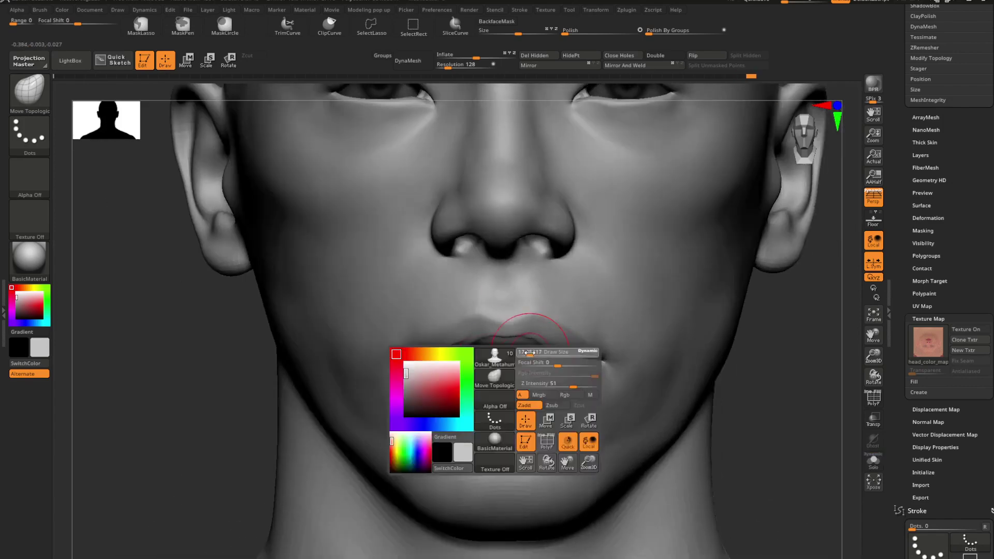
key(shift)
mouse_move(478, 337)
shift+mouse_down()
mouse_move(452, 344)
mouse_move(555, 347)
mouse_move(450, 344)
shift+mouse_up()
mouse_move(449, 344)
right_down()
mouse_move(470, 361)
mouse_move(512, 337)
mouse_move(554, 357)
mouse_move(572, 439)
mouse_move(551, 278)
right_up()
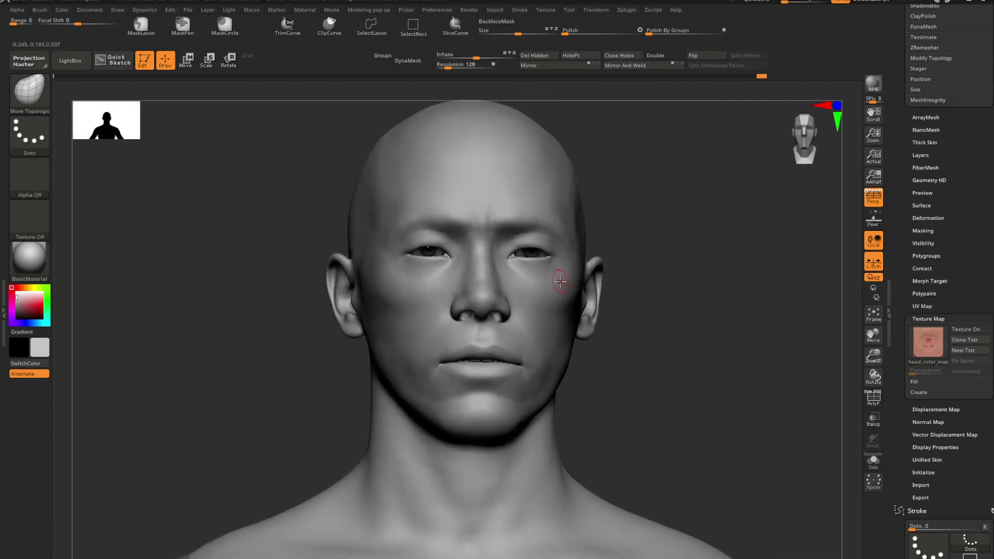
- Shift the light direction slightly downward on the light preview sphere and check the lips
click(228, 10)
drag(261, 48, 260, 53)
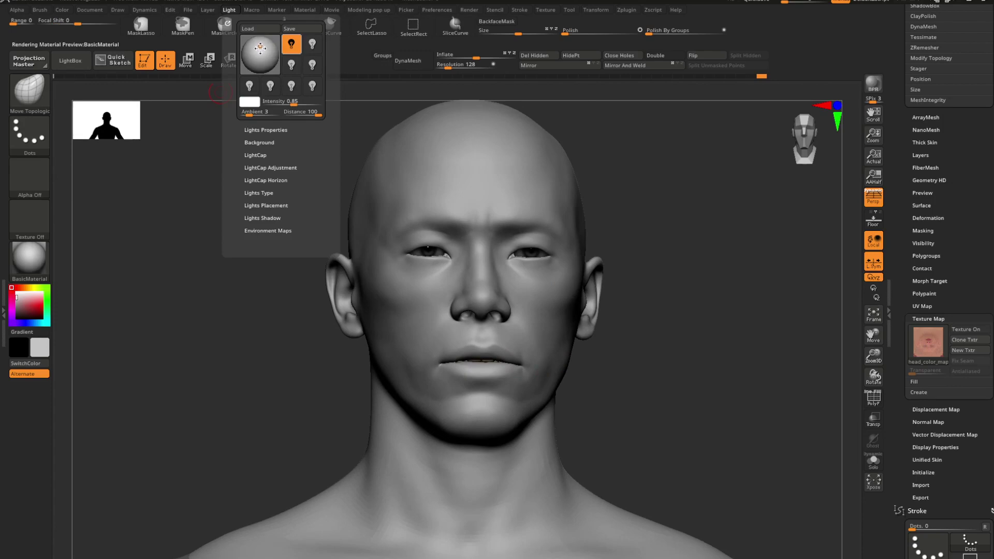
mouse_move(489, 356)
right_down()
mouse_move(498, 385)
mouse_move(491, 345)
mouse_move(454, 388)
mouse_move(481, 357)
right_up()
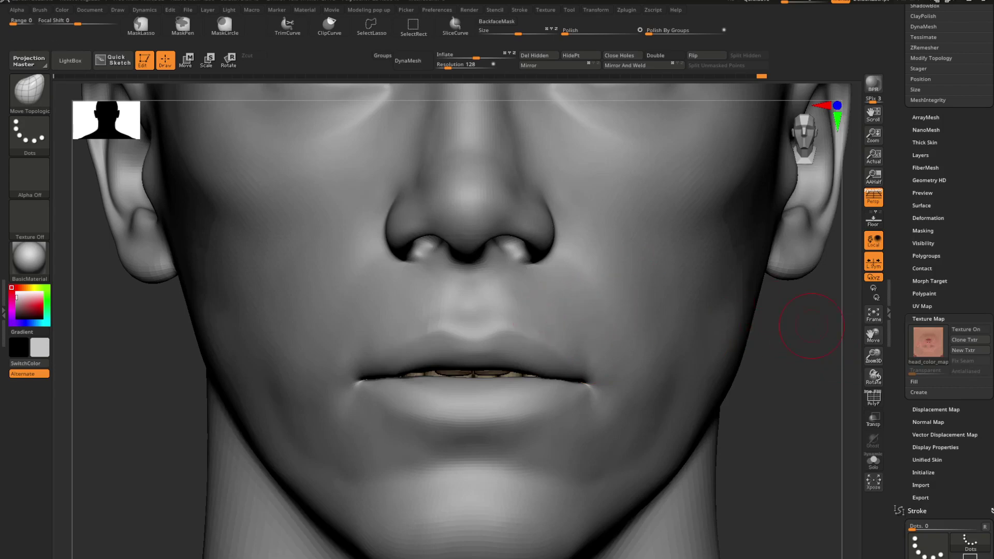
- Refine the lip line beside the opening with a smaller Move Topological brush
key(b)
key(m)
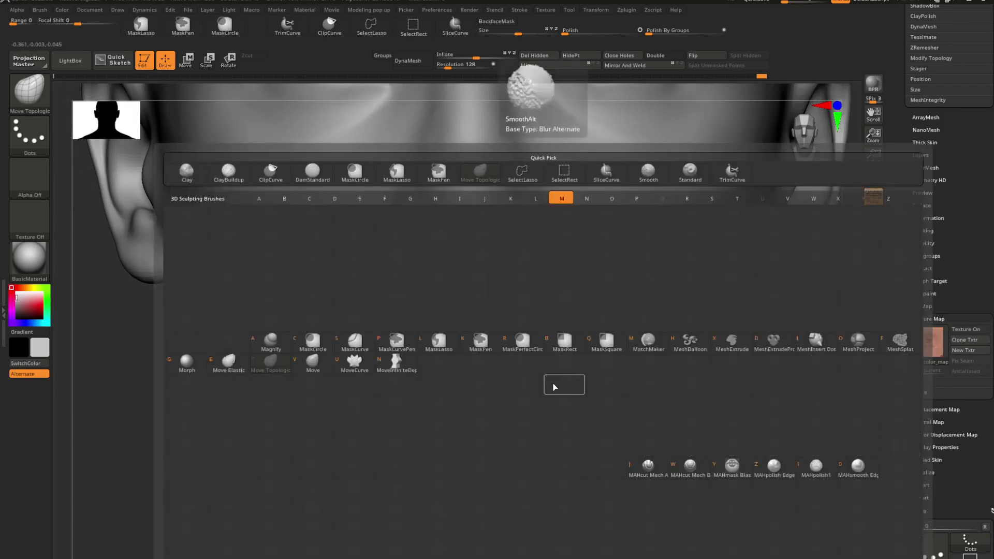
key(t)
key(space)
drag(554, 366, 550, 366)
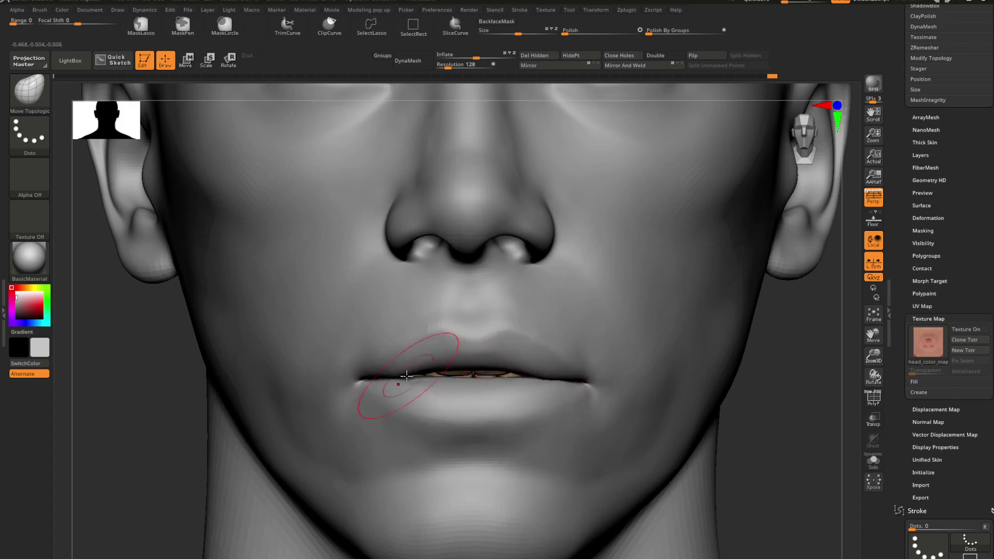
right_drag(443, 381, 515, 394)
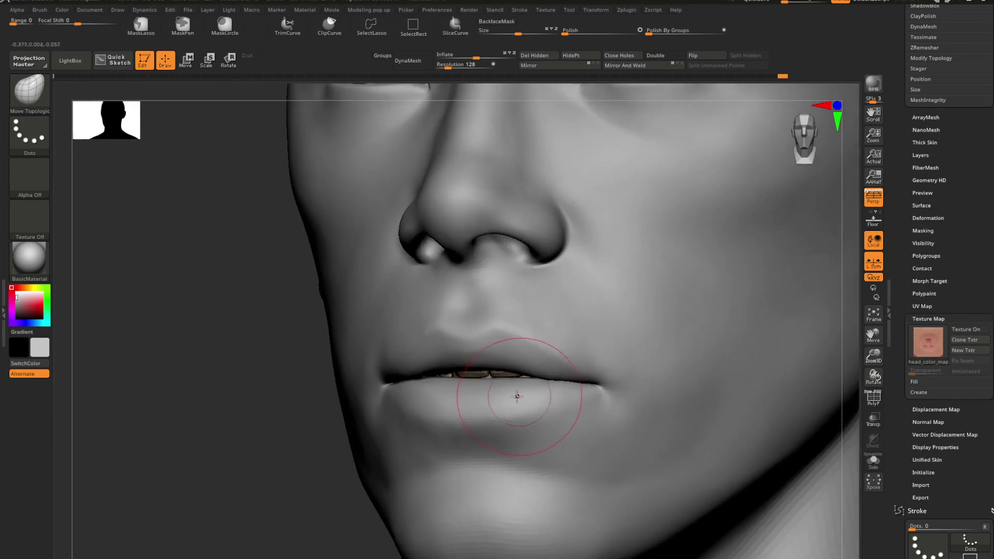
- Resize the brush and nudge the lower lip edge upward beside the mouth opening
key(space)
drag(488, 391, 510, 391)
drag(444, 387, 455, 380)
mouse_move(456, 380)
right_down()
mouse_move(461, 401)
mouse_move(379, 366)
mouse_move(386, 294)
right_up()
mouse_move(521, 377)
shift+right_down()
mouse_move(479, 379)
mouse_move(532, 369)
mouse_move(600, 441)
mouse_move(639, 523)
shift+right_up()
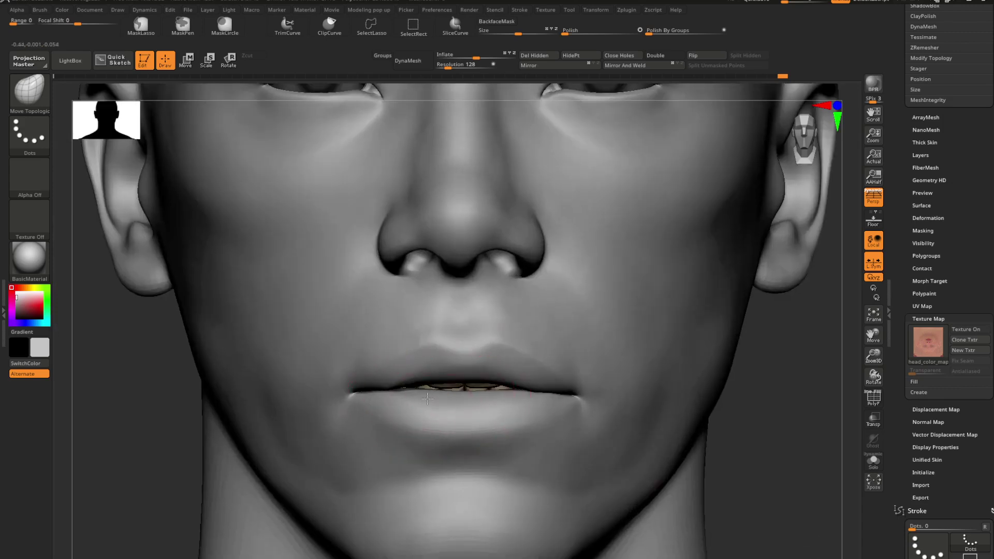
- Push both mouth corners inward with the Move Topological brush to narrow the mouth
right_drag(442, 400, 621, 431)
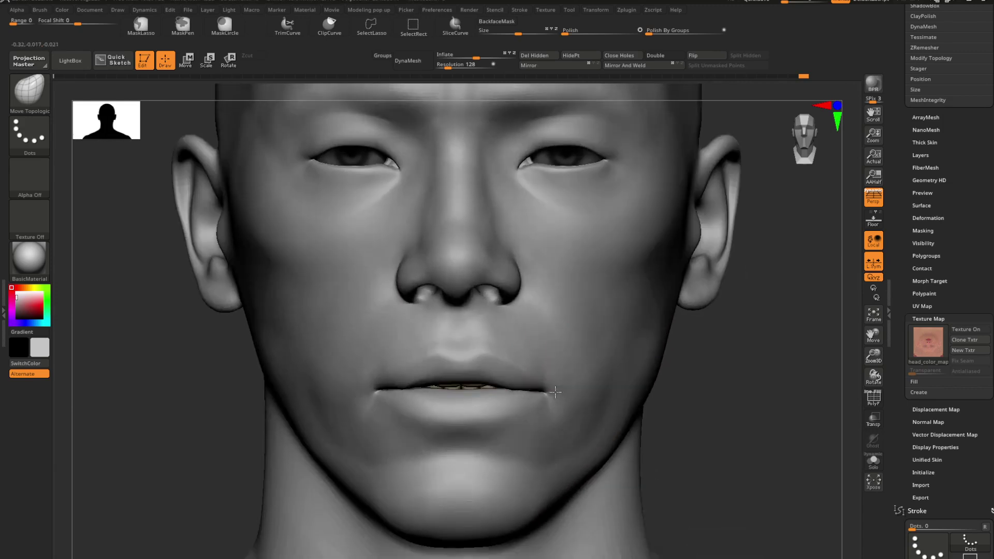
ctrl+right_drag(543, 397, 572, 431)
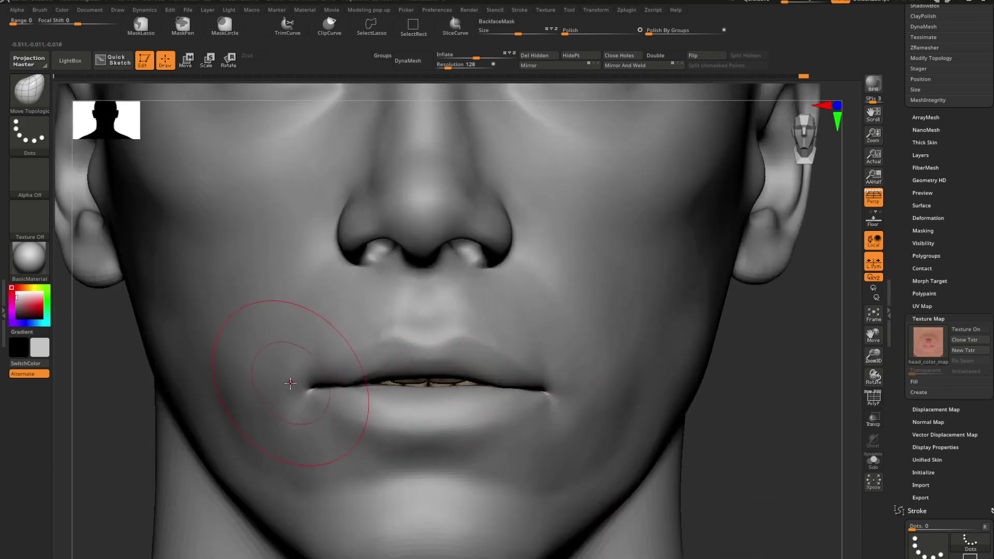
mouse_move(291, 386)
mouse_down()
mouse_move(300, 396)
mouse_move(313, 390)
mouse_up()
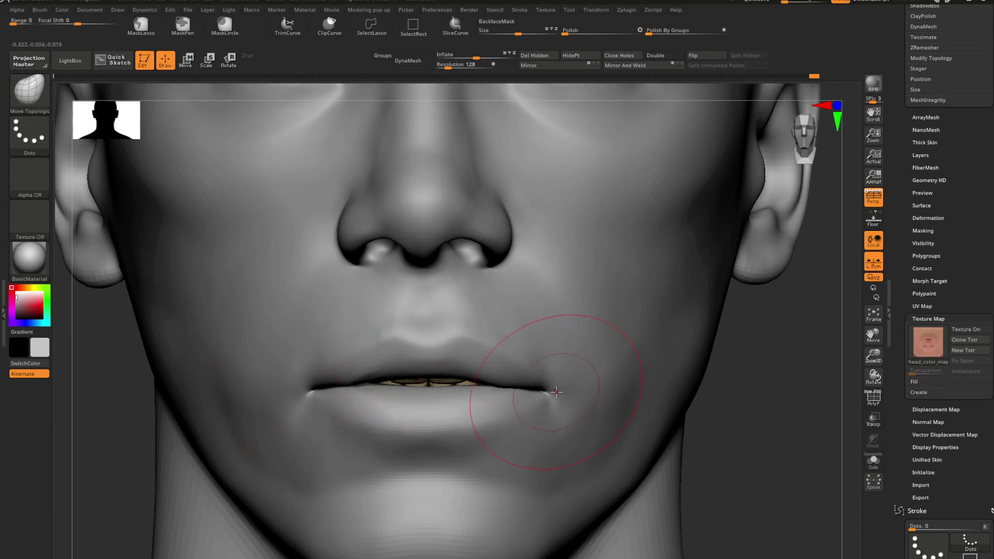
drag(564, 389, 529, 397)
ctrl+right_drag(549, 393, 332, 357)
right_drag(510, 388, 608, 373)
drag(608, 374, 546, 356)
right_drag(548, 366, 750, 445)
drag(482, 371, 463, 381)
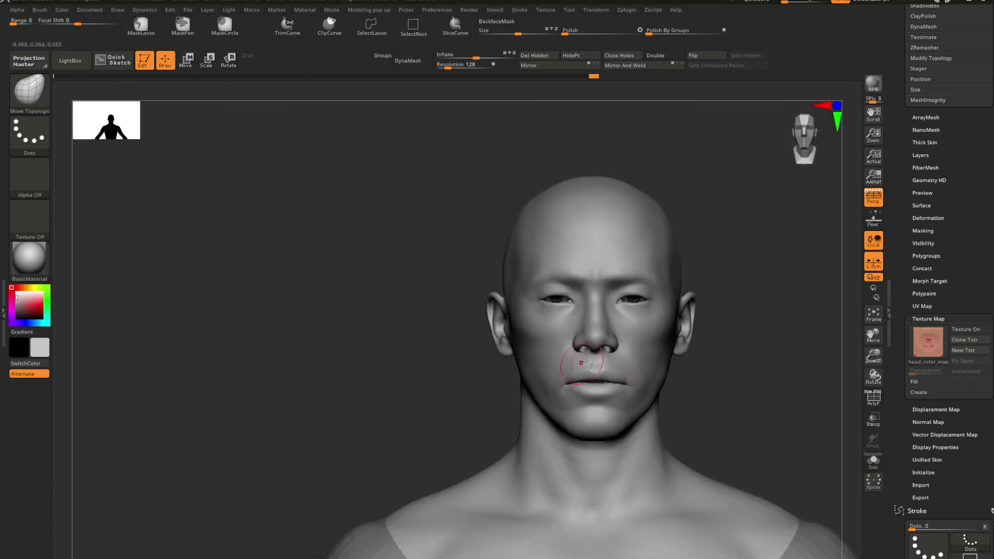
- Reshape the lower front edge of the earlobe with the Move Topological brush, undoing one stroke
right_drag(588, 362, 503, 349)
right_drag(484, 356, 471, 350)
mouse_move(531, 309)
alt+right_down()
mouse_move(490, 365)
mouse_move(525, 388)
mouse_move(616, 394)
mouse_move(602, 329)
mouse_move(619, 317)
alt+right_up()
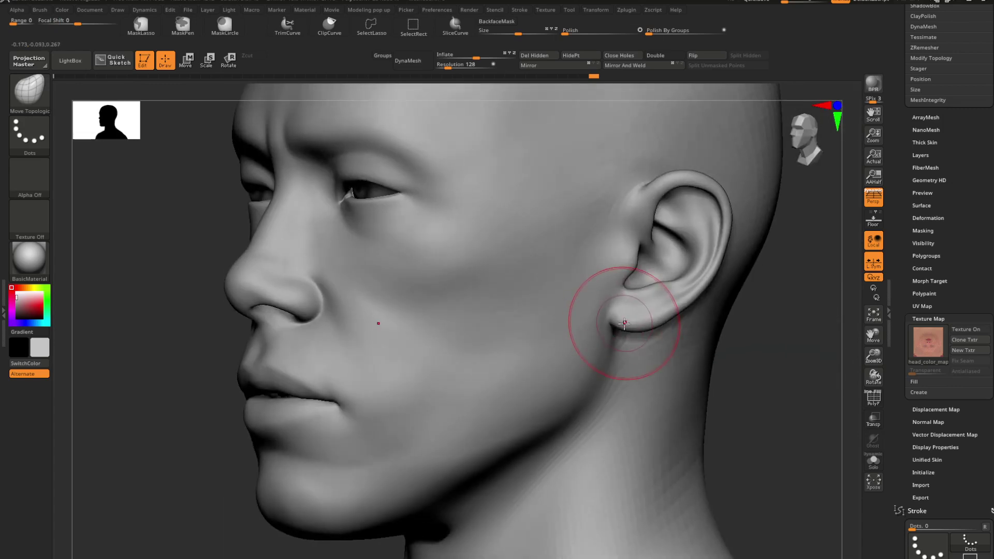
key(b)
key(m)
key(t)
key(space)
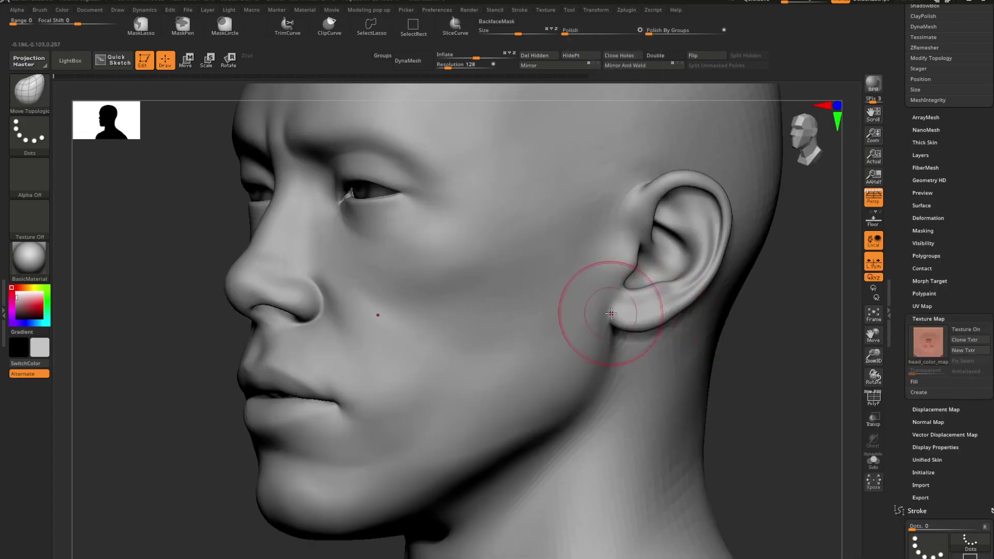
right_drag(614, 327, 633, 337)
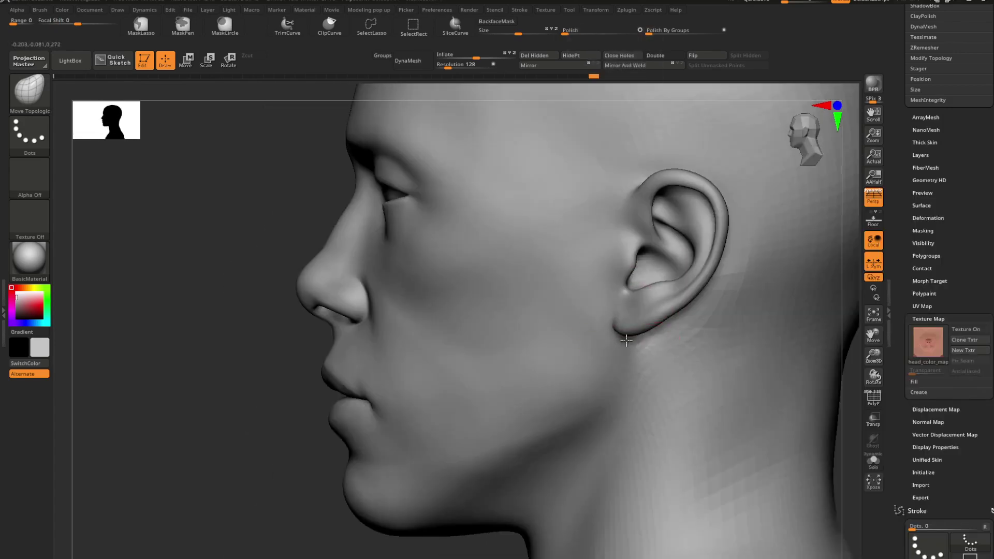
key(ctrl+z)
drag(626, 340, 617, 332)
right_drag(629, 342, 697, 319)
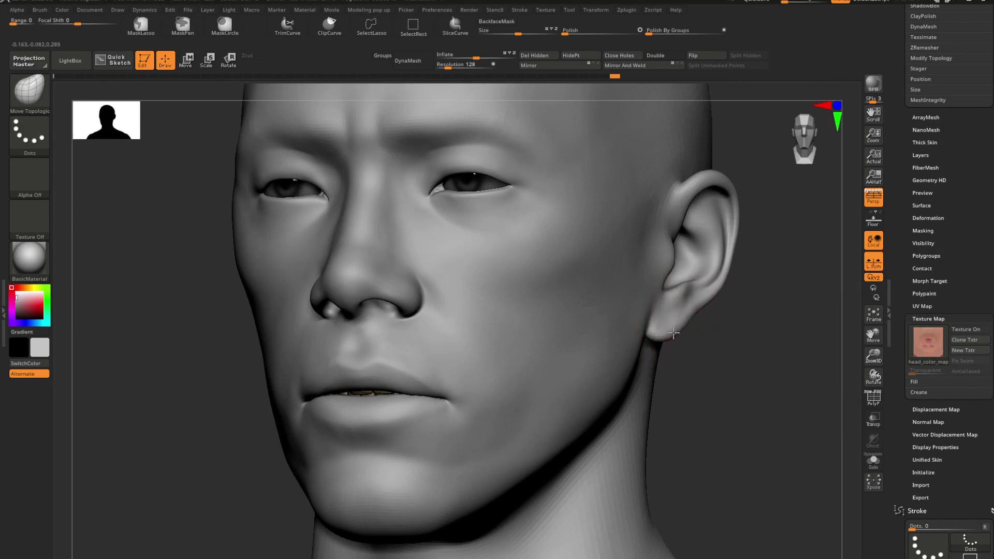
- Switch to the Inflat brush and add volume to the earlobe
mouse_move(676, 321)
right_down()
mouse_move(692, 344)
mouse_move(670, 317)
mouse_move(698, 325)
mouse_move(654, 316)
mouse_move(647, 326)
mouse_move(732, 322)
right_up()
key(b)
key(i)
key(n)
ctrl+right_drag(692, 347, 652, 339)
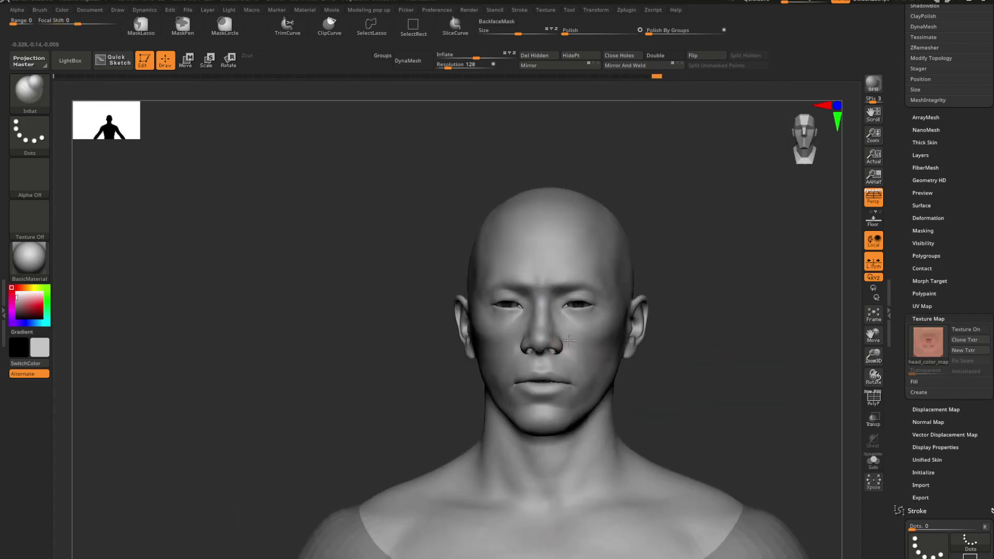
- Switch to a resized Move Topological brush and pull the outer ear rim inward and down
mouse_move(754, 384)
right_down()
mouse_move(732, 393)
mouse_move(697, 333)
right_up()
key(b)
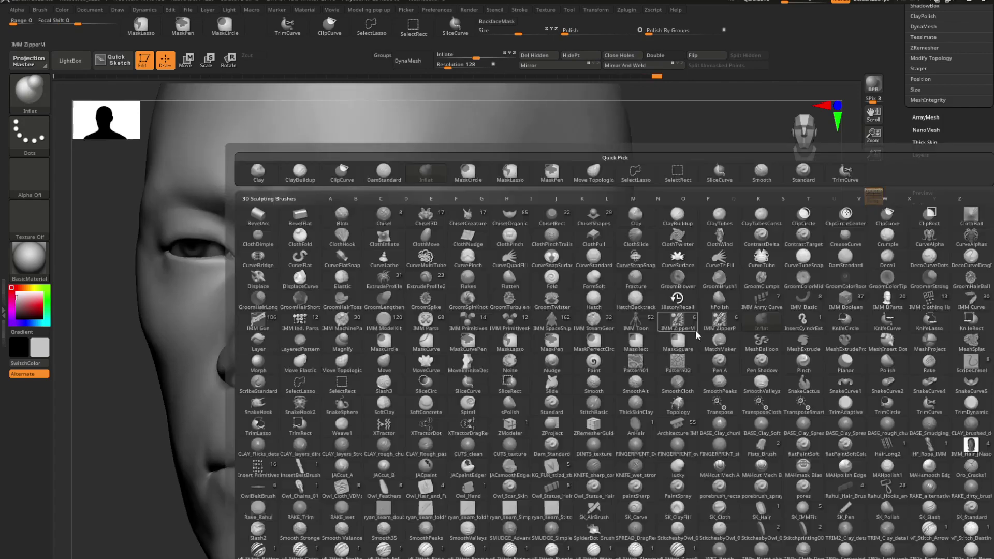
key(m)
key(t)
key(s)
right_drag(675, 290, 659, 266)
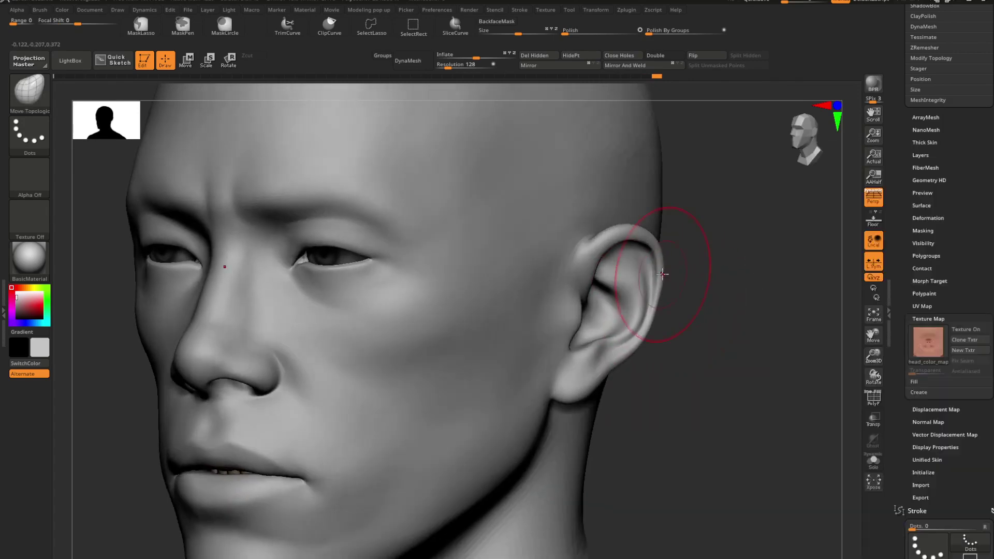
mouse_move(651, 260)
mouse_down()
mouse_move(660, 272)
mouse_move(648, 267)
mouse_up()
shift+right_drag(649, 264, 671, 268)
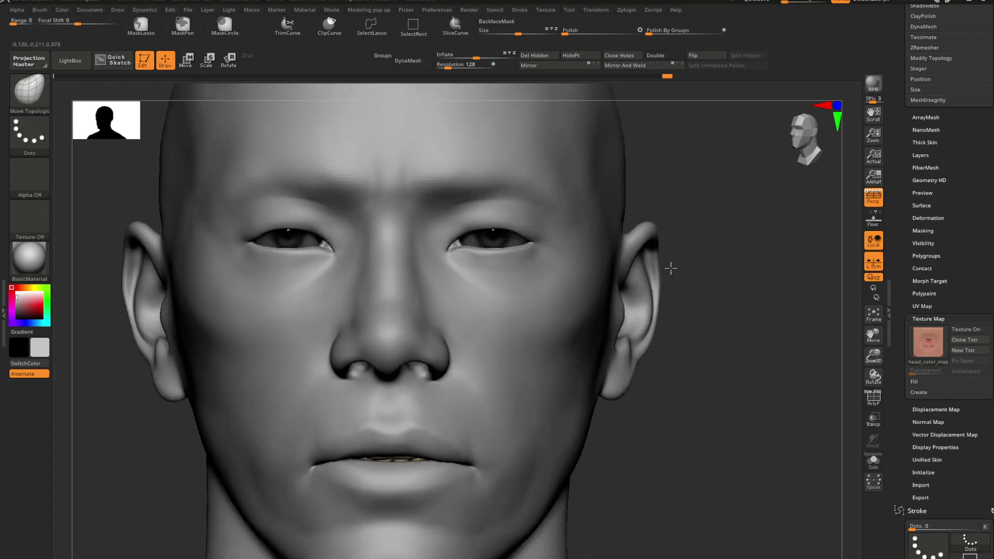
drag(658, 264, 654, 276)
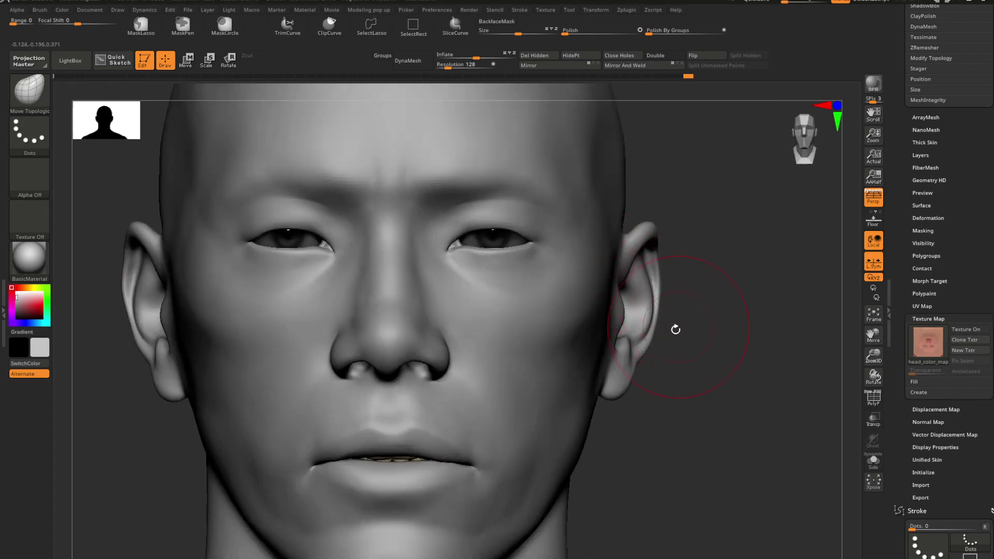
- Examine the untextured head and shoulders from the front, from a lower tilted angle and at several distances
ctrl+right_drag(674, 328, 670, 280)
right_drag(671, 280, 699, 282)
mouse_move(534, 311)
right_down()
mouse_move(560, 276)
mouse_move(588, 320)
mouse_move(541, 308)
mouse_move(533, 339)
mouse_move(512, 310)
mouse_move(541, 281)
right_up()
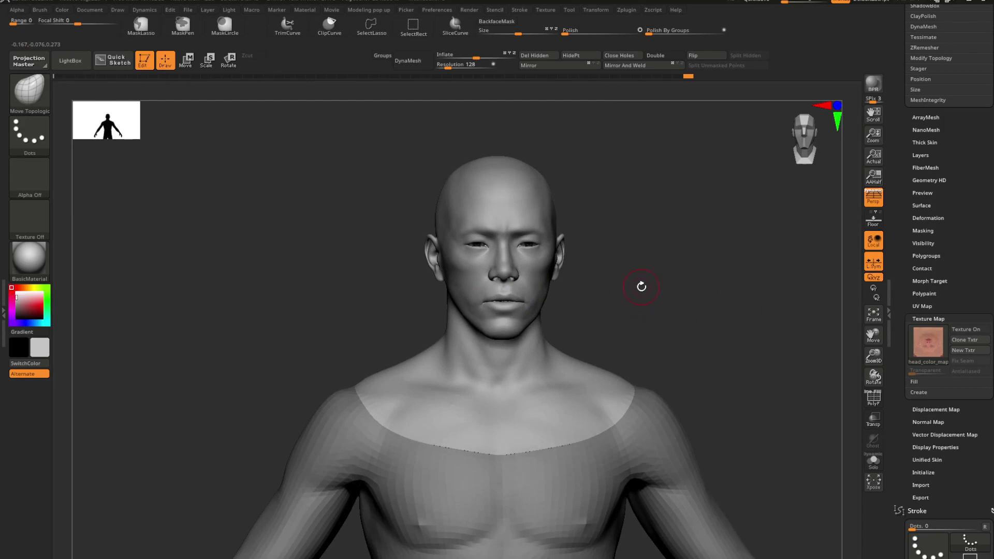
shift+right_drag(604, 283, 573, 357)
mouse_move(523, 249)
alt+right_down()
mouse_move(517, 328)
mouse_move(527, 296)
mouse_move(550, 362)
mouse_move(559, 338)
alt+right_up()
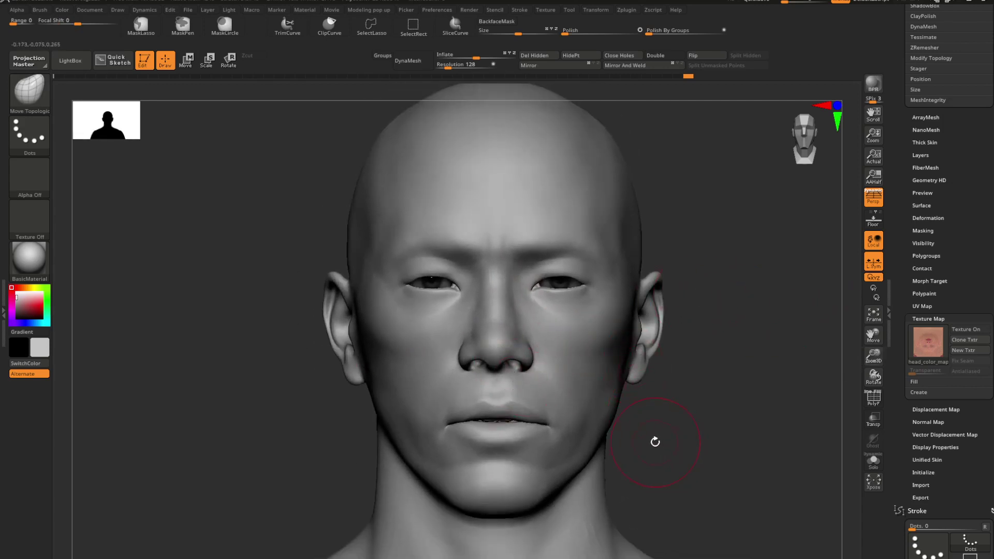
ctrl+right_drag(602, 429, 542, 369)
right_drag(542, 369, 483, 384)
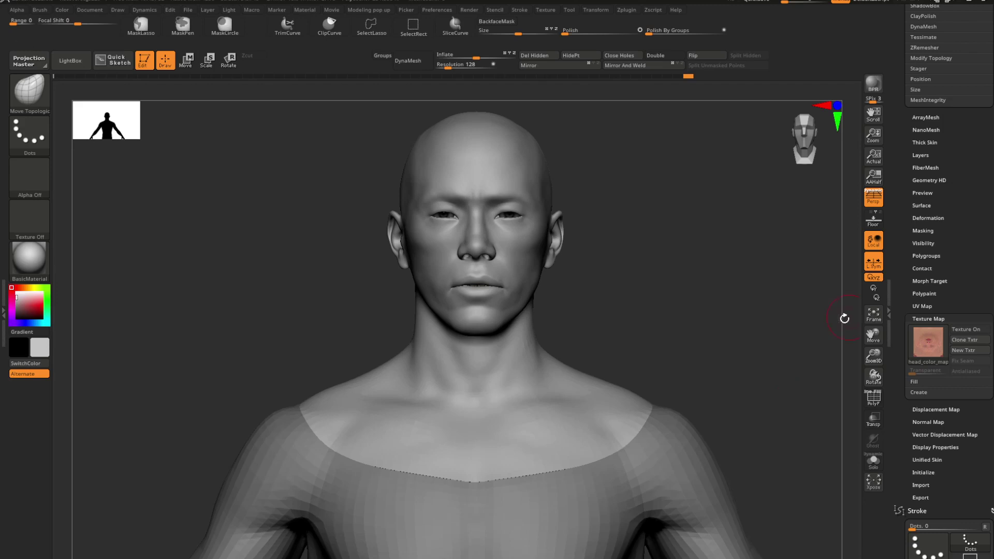
right_drag(516, 288, 562, 286)
right_drag(461, 262, 414, 236)
right_drag(482, 230, 483, 254)
ctrl+right_drag(559, 290, 585, 376)
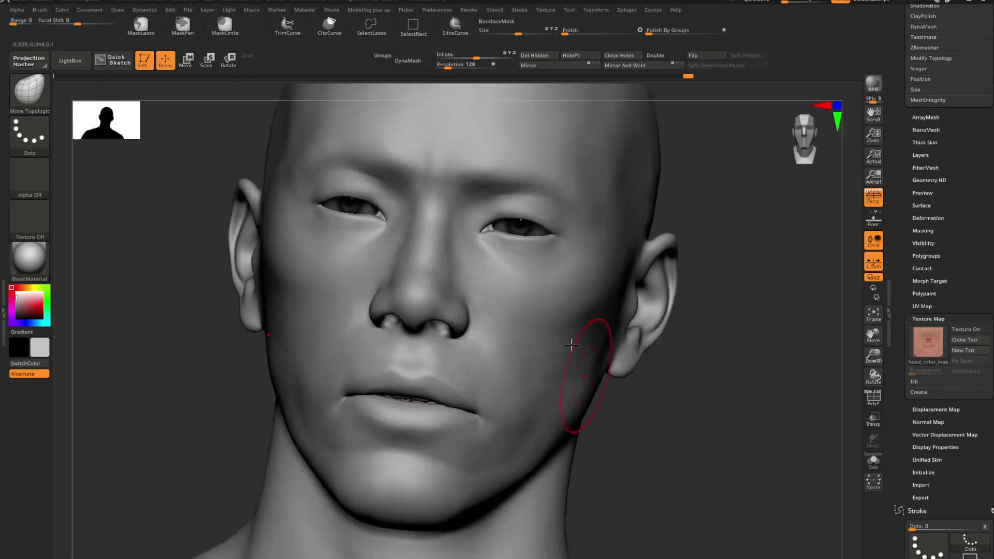
right_drag(522, 304, 514, 264)
right_drag(460, 284, 527, 279)
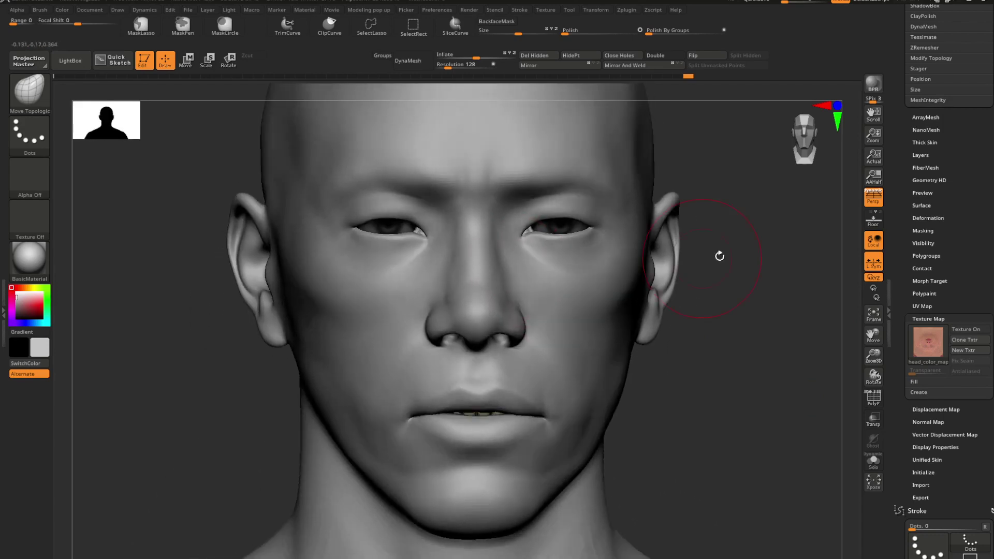
mouse_move(680, 332)
ctrl+right_down()
mouse_move(581, 332)
mouse_move(548, 296)
ctrl+right_up()
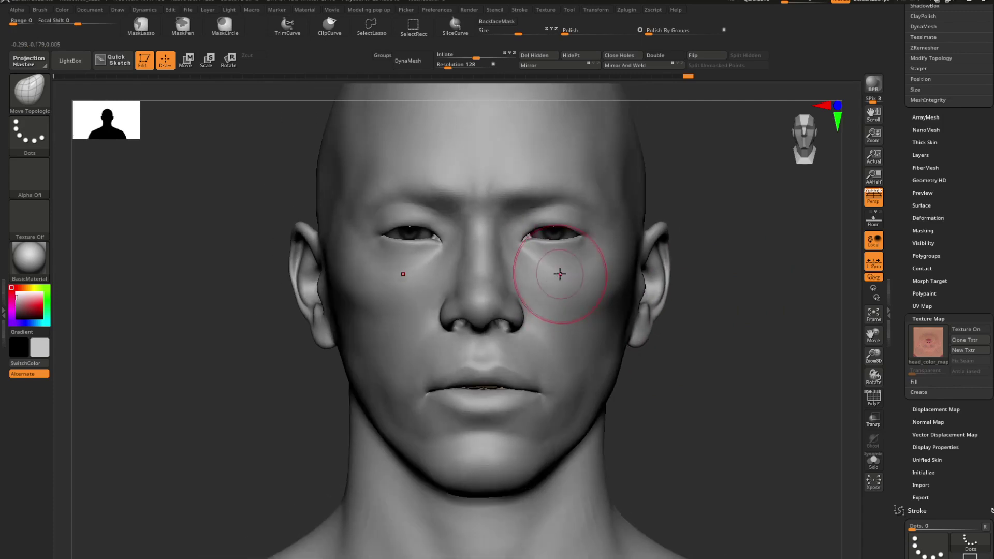
- Make the eyeball subtool active and set up the Standard brush with a smaller draw size for colour painting
key(b)
key(s)
key(t)
key(space)
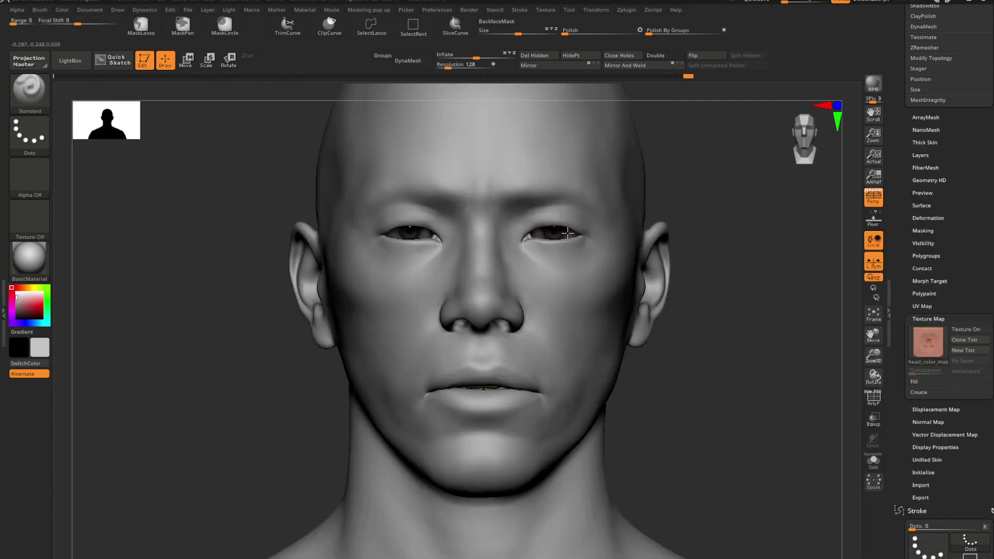
alt+click(557, 236)
ctrl+right_drag(559, 238, 595, 362)
key(b)
key(s)
key(t)
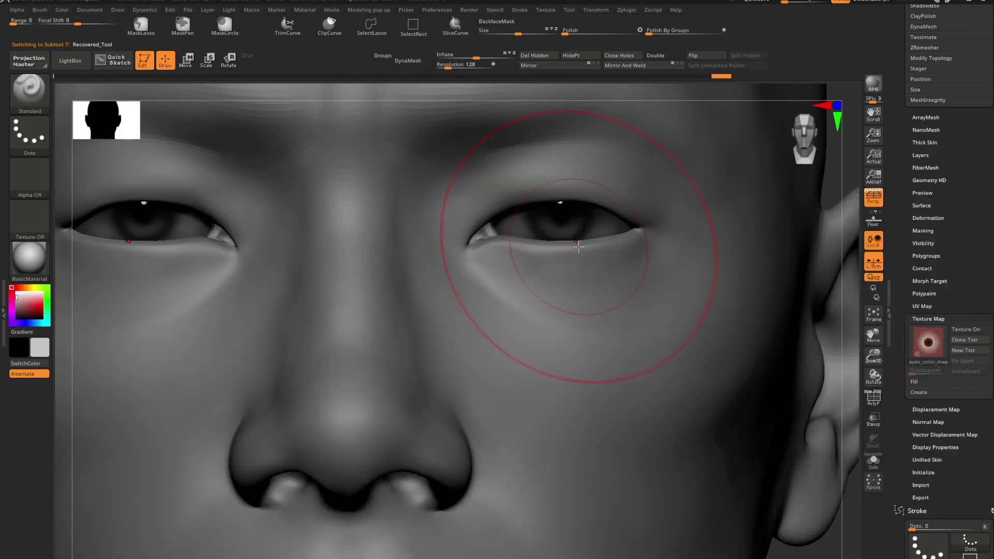
key(space)
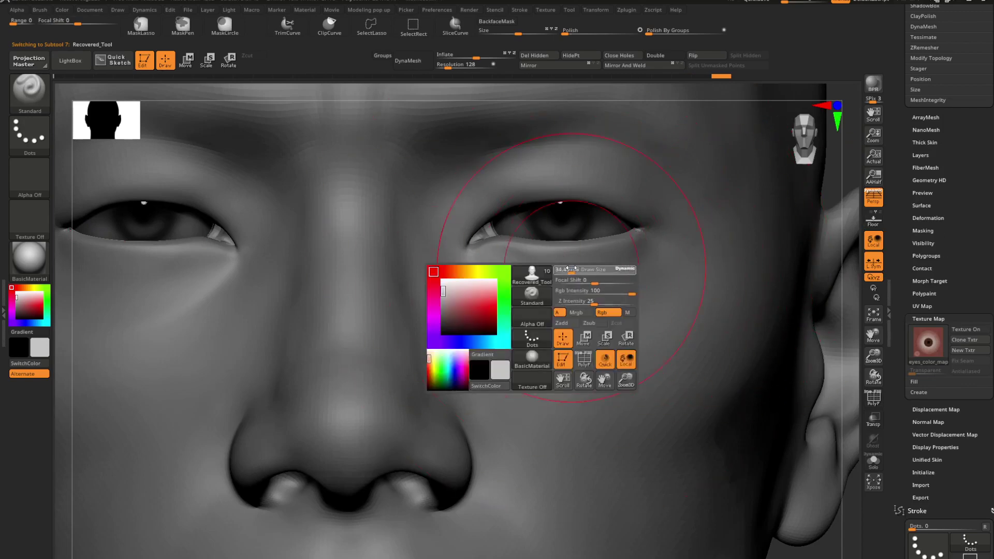
drag(571, 269, 559, 269)
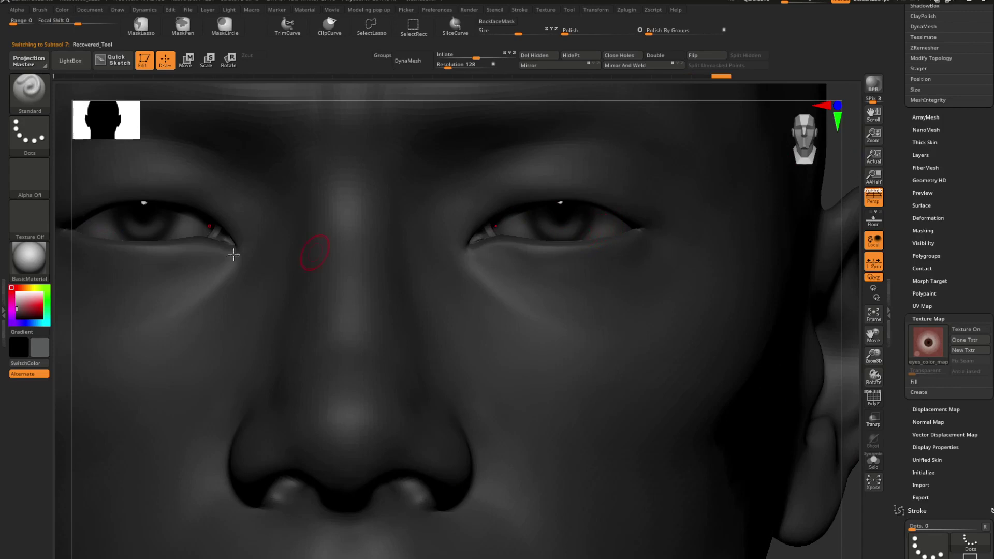
- Paint the whites of the eyes in a mid grey with the Standard brush
drag(19, 307, 16, 303)
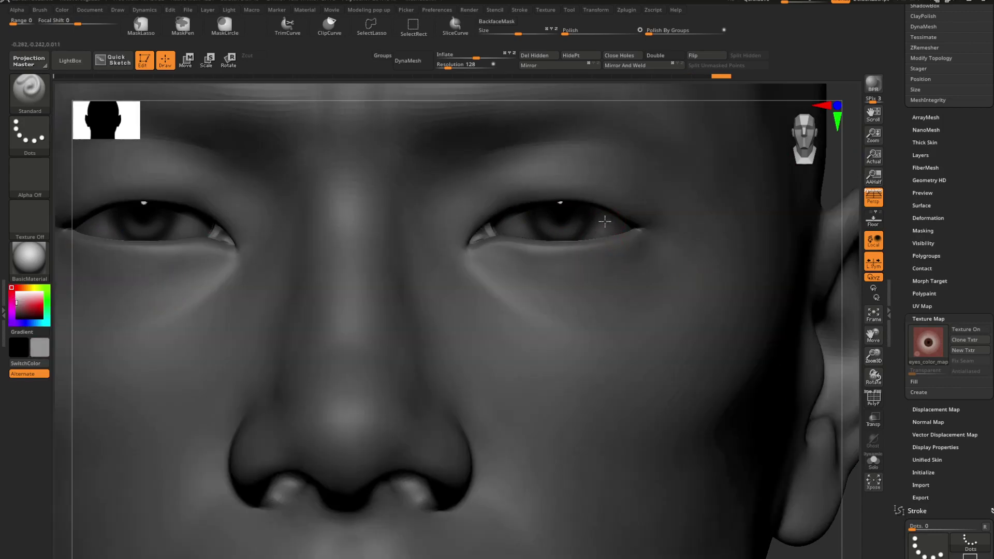
key(space)
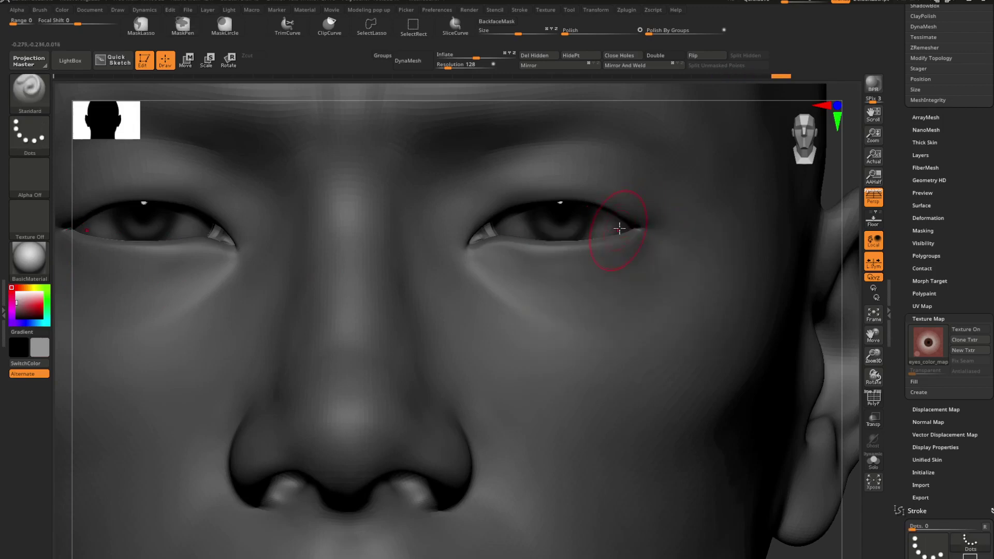
alt+click(526, 246)
alt+click(595, 309)
- Set the colour back to light grey and render a preview of the whole head and shoulders
mouse_move(595, 308)
ctrl+right_down()
mouse_move(550, 308)
mouse_move(603, 304)
mouse_move(593, 298)
mouse_move(650, 365)
mouse_move(560, 333)
mouse_move(605, 320)
mouse_move(198, 273)
ctrl+right_up()
click(16, 296)
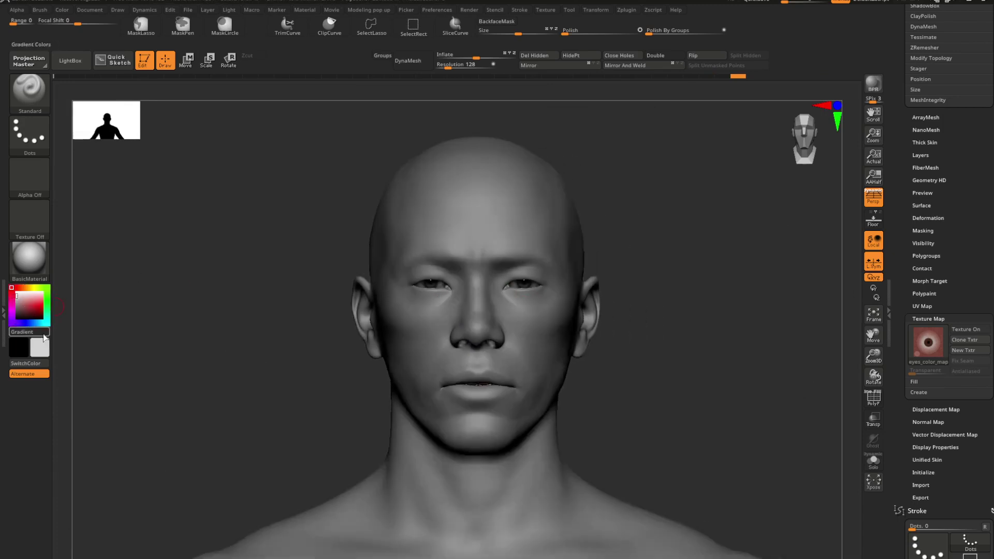
mouse_move(520, 310)
ctrl+right_down()
mouse_move(512, 321)
mouse_move(521, 282)
mouse_move(534, 274)
ctrl+right_up()
key(shift)
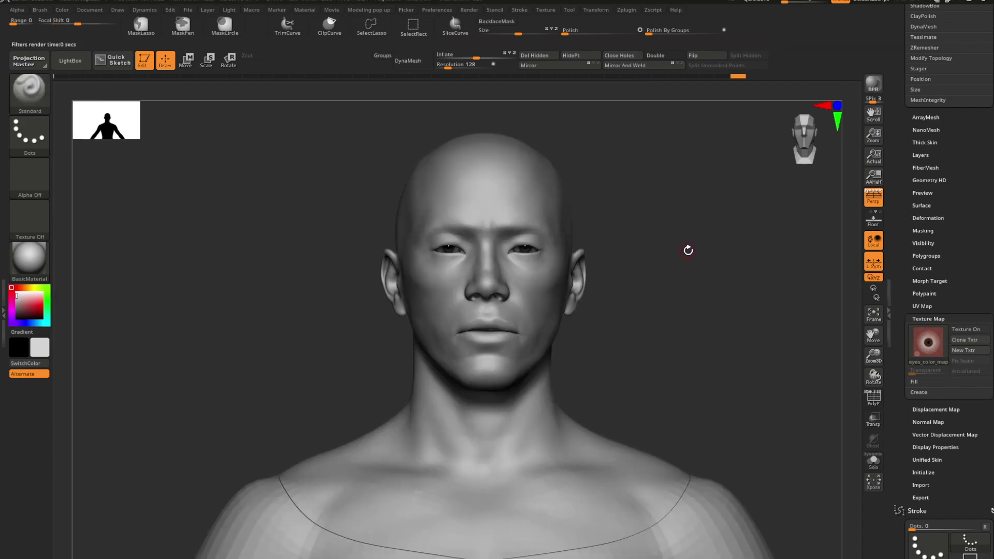
- Make the head subtool active and switch to a resized Move Topological brush at the brow area, toggling the wireframe on and off
alt+right_drag(555, 297, 580, 341)
alt+click(567, 331)
mouse_move(579, 342)
ctrl+right_down()
mouse_move(550, 311)
mouse_move(507, 328)
mouse_move(526, 301)
mouse_move(505, 298)
mouse_move(572, 285)
mouse_move(577, 328)
mouse_move(565, 347)
mouse_move(567, 301)
mouse_move(575, 318)
ctrl+right_up()
key(b)
key(m)
key(t)
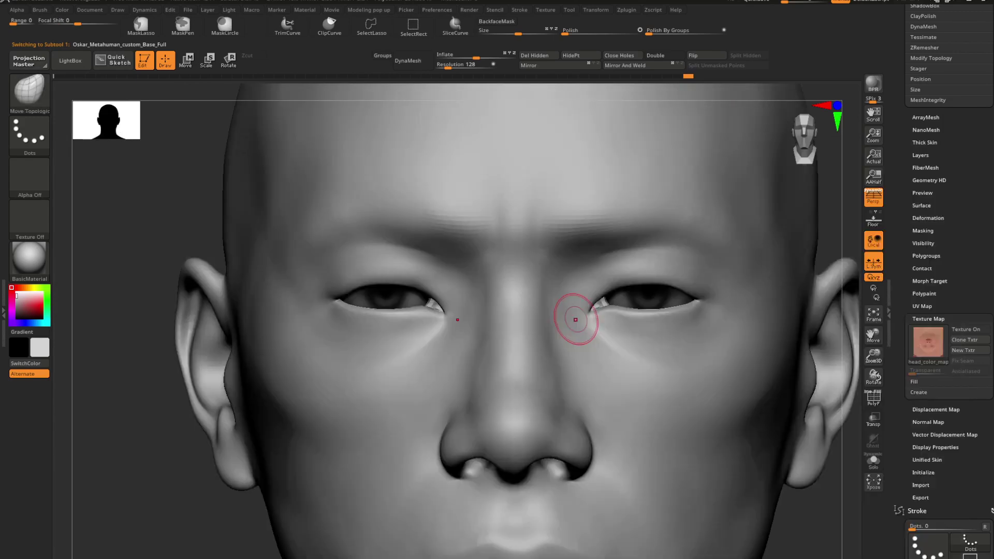
key(shift+f)
key(shift+f)
key(space)
drag(631, 253, 620, 252)
key(space)
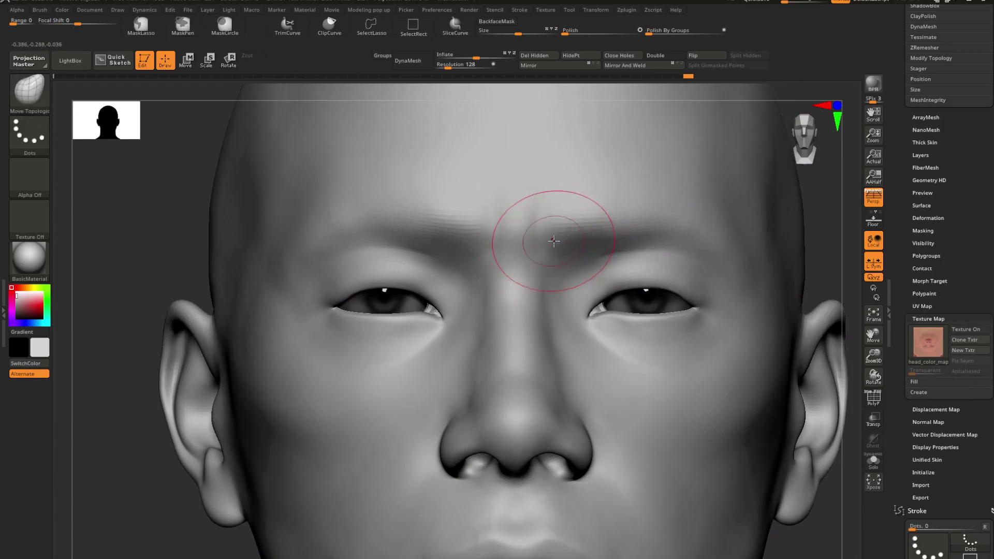
- Pull the inner ends of the brows slightly down beside the nose bridge with the Move Topological brush
mouse_move(555, 238)
right_down()
mouse_move(497, 250)
mouse_move(537, 231)
mouse_move(525, 217)
mouse_move(544, 202)
mouse_move(563, 243)
right_up()
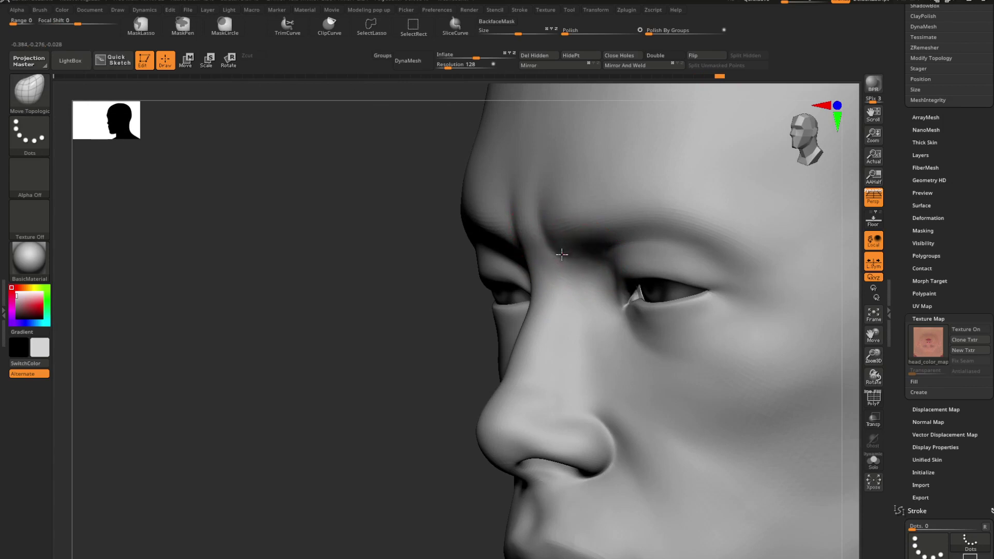
right_drag(555, 247, 476, 263)
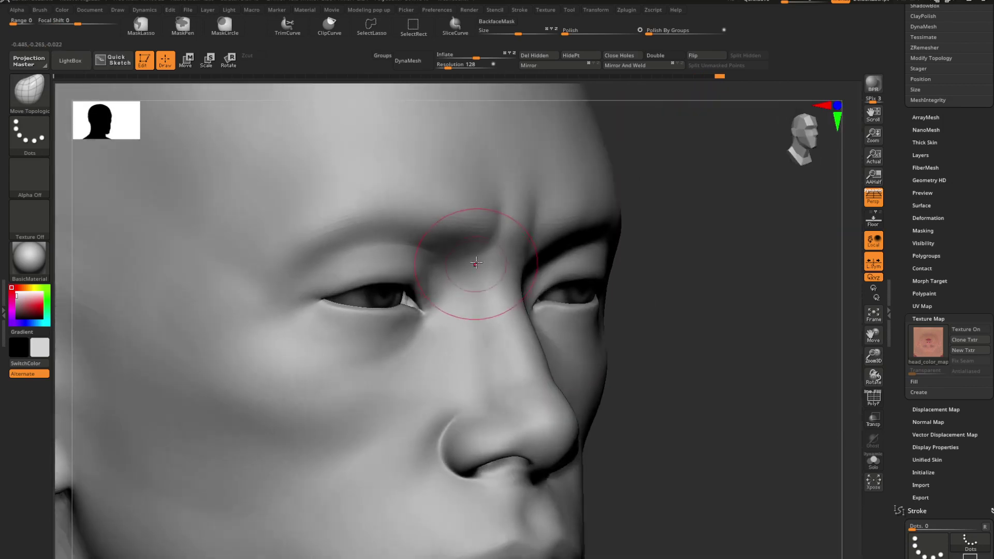
drag(483, 246, 486, 253)
mouse_move(487, 253)
right_down()
mouse_move(565, 288)
mouse_move(554, 304)
mouse_move(534, 277)
mouse_move(534, 305)
mouse_move(599, 321)
mouse_move(568, 270)
right_up()
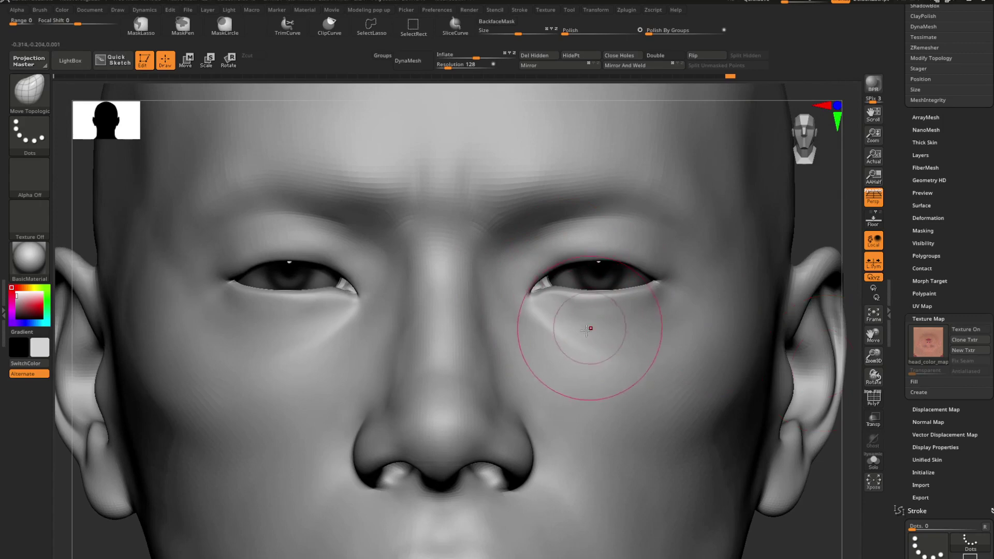
- Reshape the inner eye corners with a smaller Move Topological brush, pulling the lower lid edge up toward the tear duct
mouse_move(589, 327)
right_down()
mouse_move(566, 319)
mouse_move(575, 316)
right_up()
key(space)
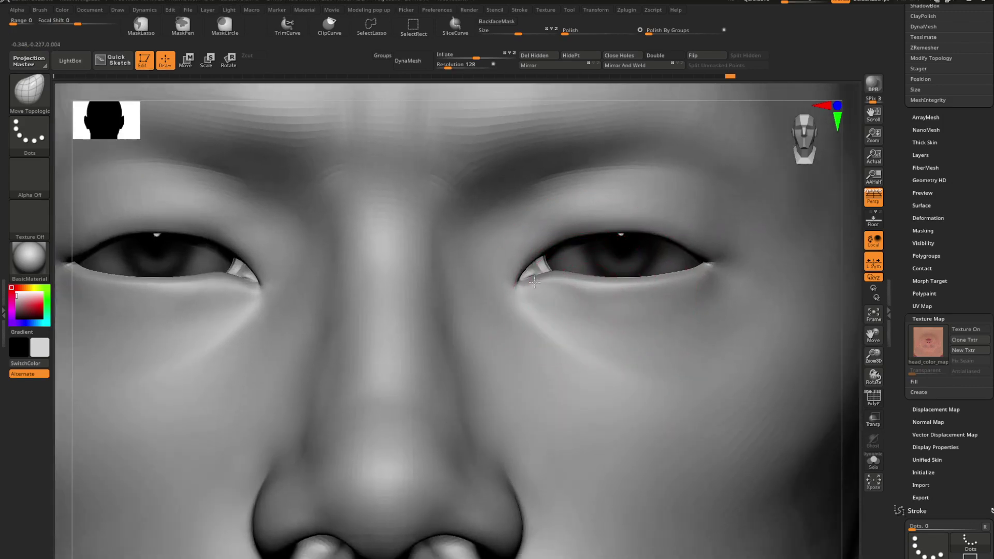
key(space)
alt+right_drag(561, 272, 612, 273)
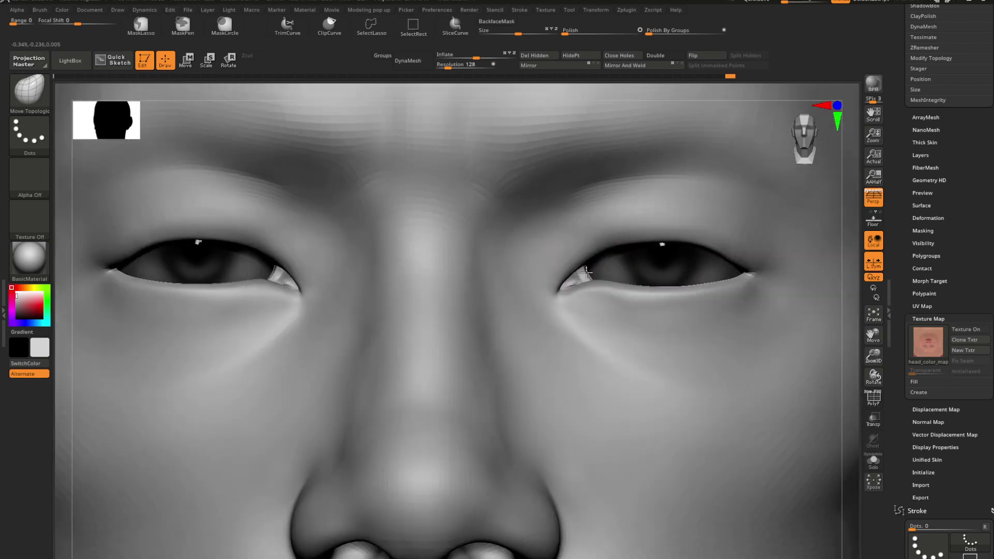
key(space)
drag(612, 269, 593, 271)
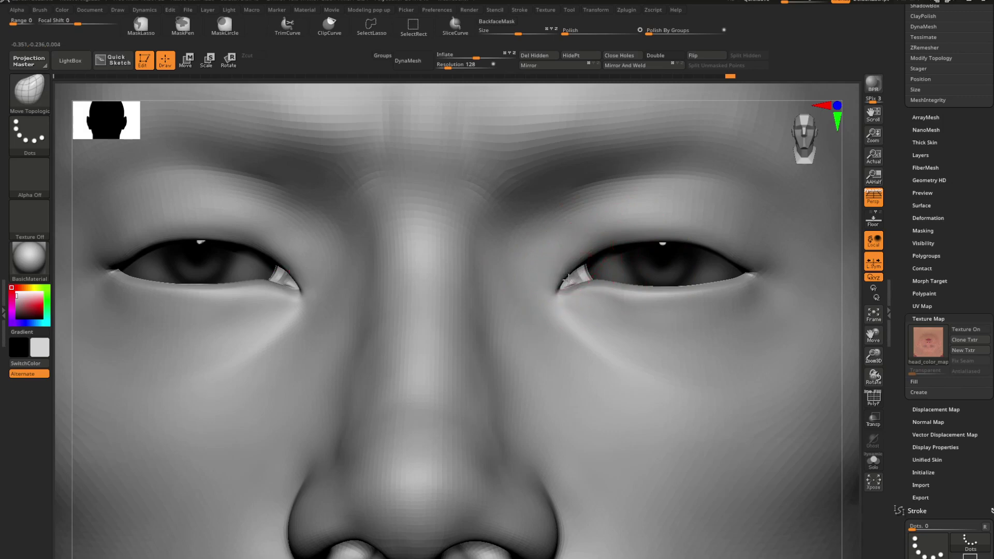
right_drag(568, 280, 582, 266)
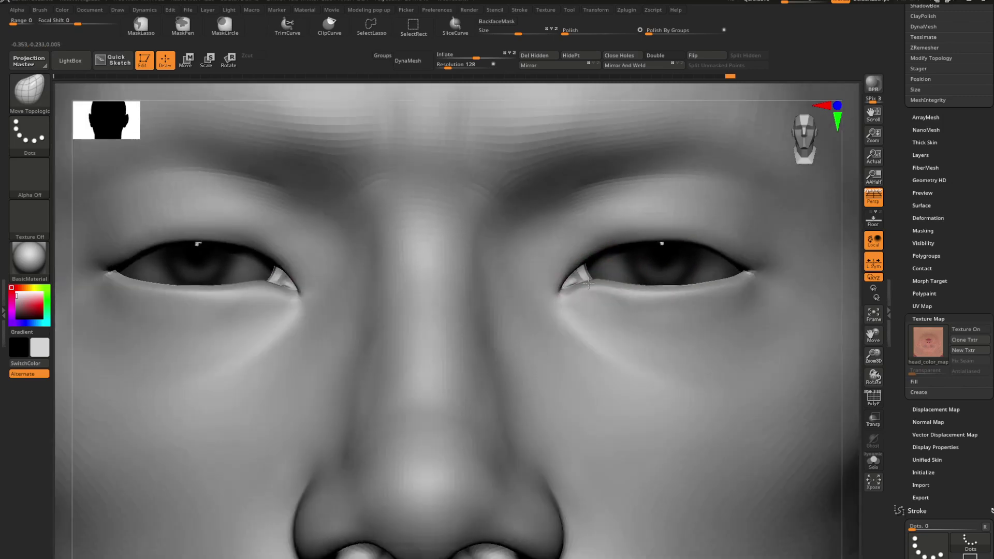
mouse_move(472, 282)
ctrl+right_down()
mouse_move(581, 328)
mouse_move(582, 296)
mouse_move(668, 342)
mouse_move(595, 284)
ctrl+right_up()
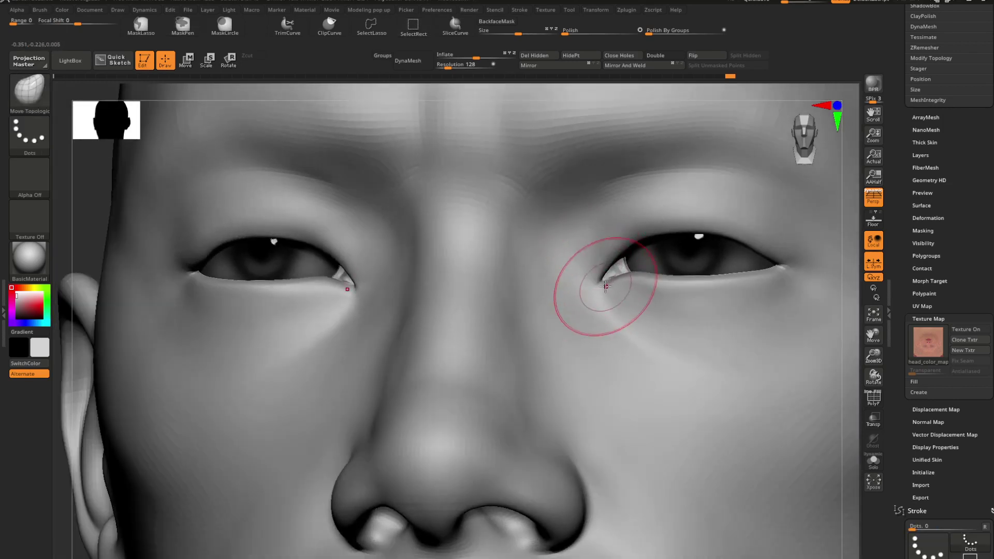
mouse_move(606, 286)
mouse_down()
mouse_move(600, 265)
mouse_move(616, 271)
mouse_up()
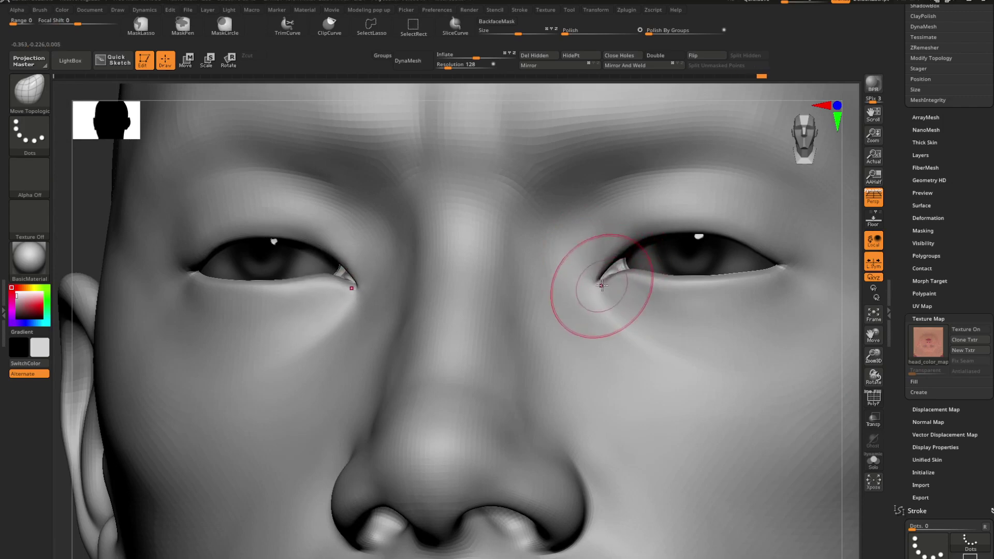
- Push the cheek area between the nose and the lower eyelid slightly outward with a resized Move Topological brush
mouse_move(613, 264)
right_down()
mouse_move(599, 261)
mouse_move(613, 199)
right_up()
mouse_move(616, 297)
alt+right_down()
mouse_move(559, 294)
mouse_move(567, 357)
mouse_move(553, 331)
mouse_move(610, 326)
alt+right_up()
key(b)
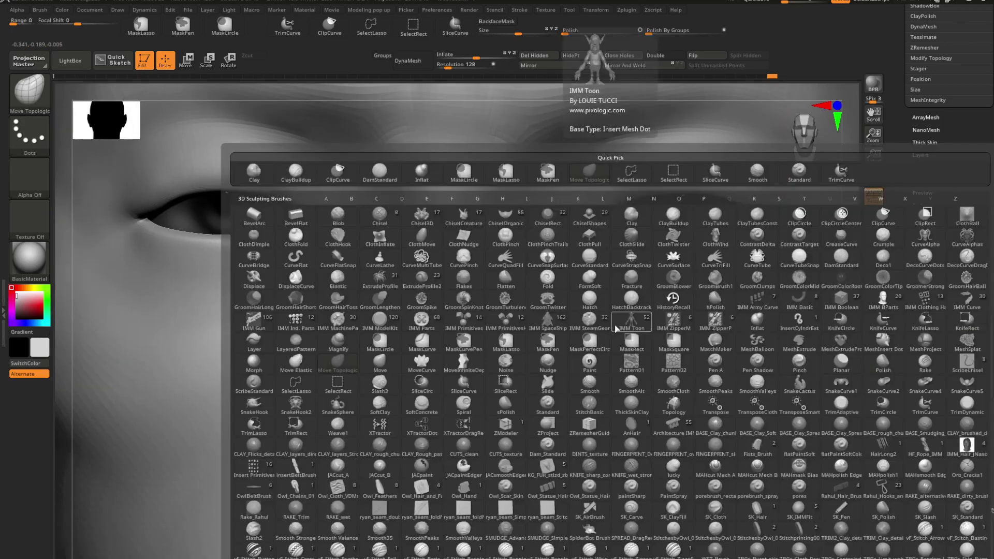
key(m)
key(t)
key(space)
right_drag(610, 302, 595, 311)
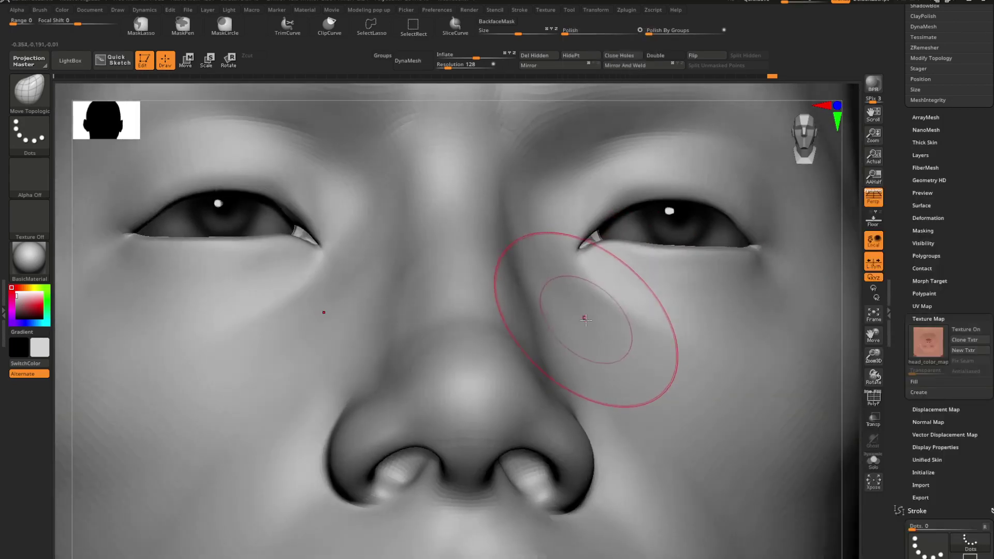
drag(583, 317, 593, 315)
- Render a preview of the head from a three-quarter view to check the face shape
mouse_move(689, 310)
right_down()
mouse_move(575, 325)
mouse_move(611, 338)
mouse_move(570, 342)
mouse_move(585, 352)
mouse_move(612, 332)
mouse_move(618, 351)
right_up()
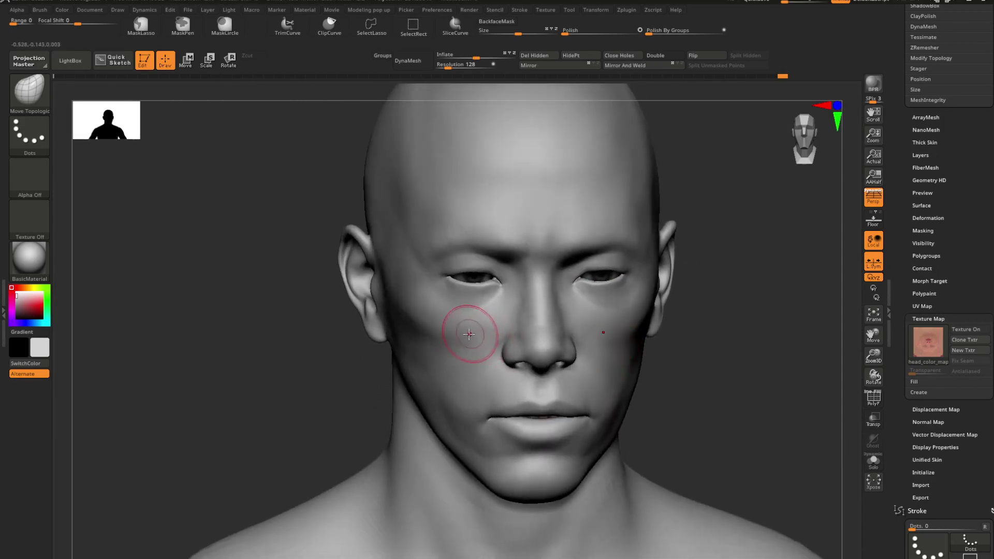
right_drag(468, 333, 673, 312)
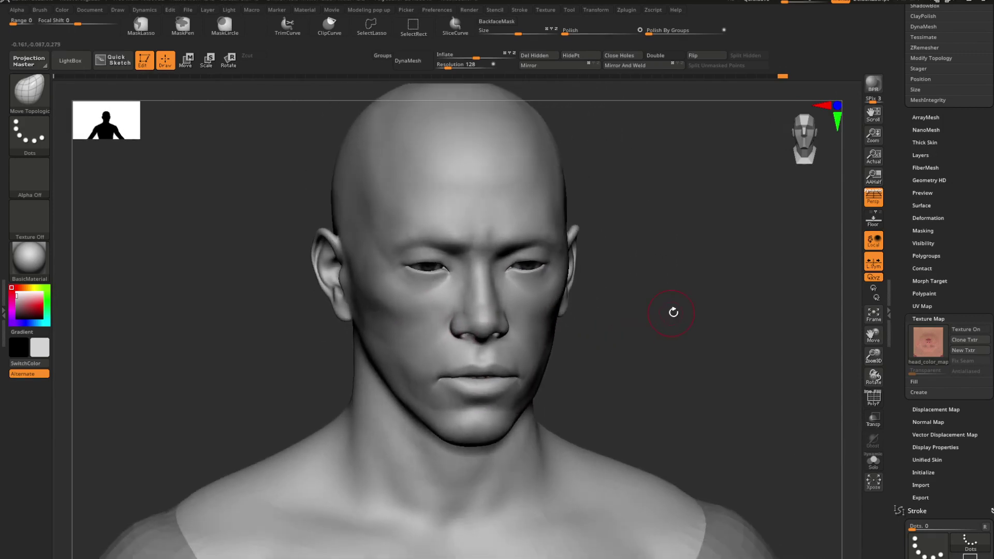
key(shift)
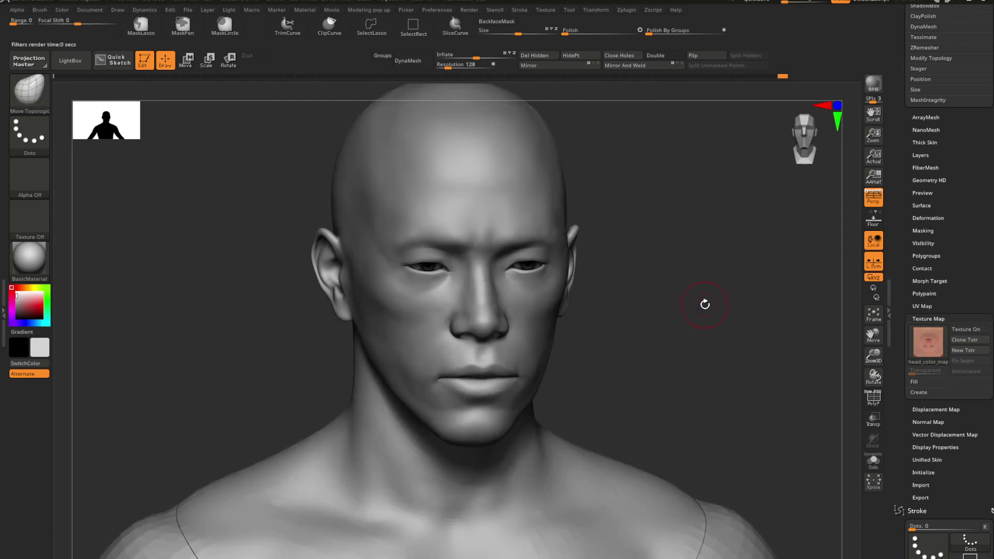
- Resize the Move Topological brush and push the far cheek contour slightly inward in a three-quarter view
right_drag(704, 302, 634, 306)
mouse_move(517, 332)
alt+right_down()
mouse_move(541, 319)
mouse_move(595, 318)
mouse_move(678, 371)
mouse_move(661, 324)
mouse_move(650, 337)
mouse_move(656, 321)
alt+right_up()
key(space)
key(b)
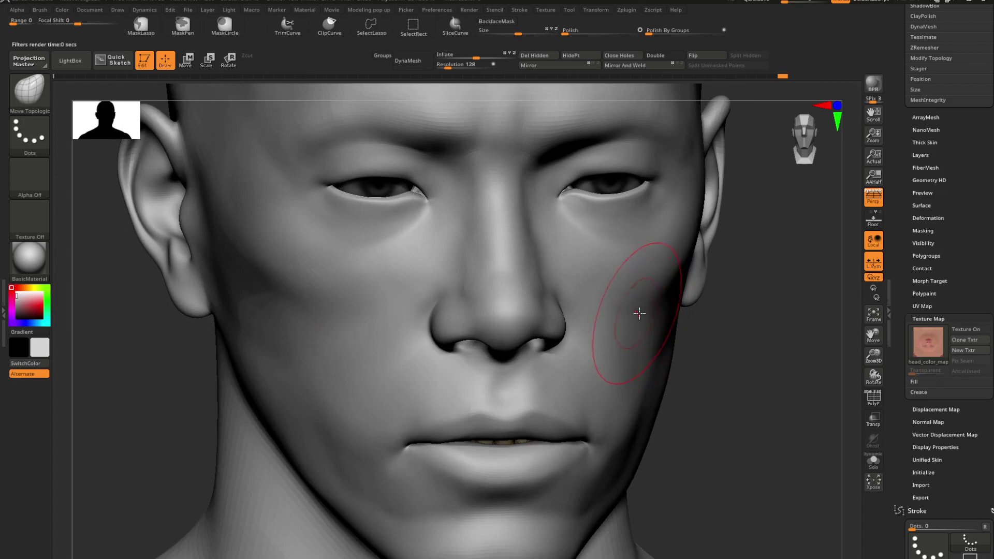
key(space)
drag(650, 314, 632, 313)
right_drag(663, 320, 645, 308)
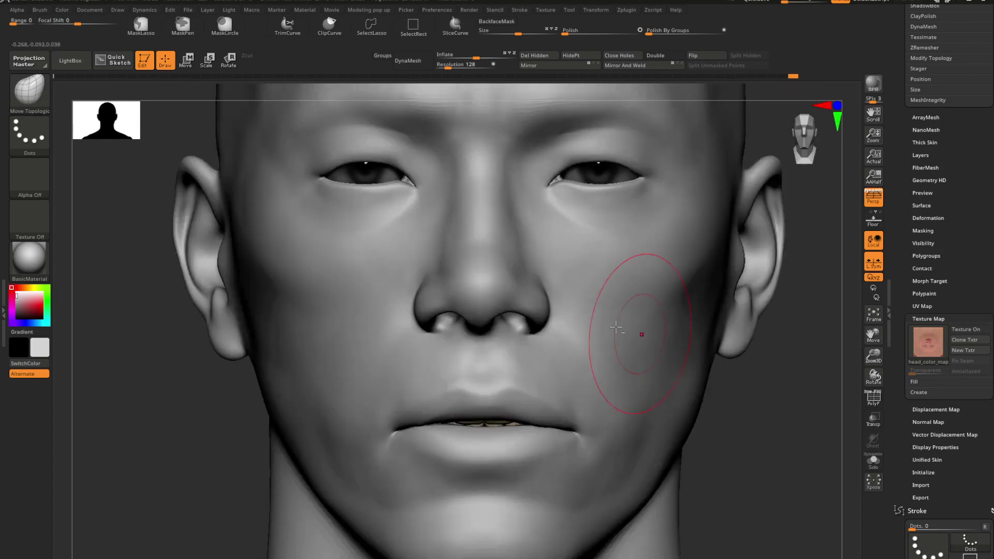
mouse_move(643, 332)
ctrl+right_down()
mouse_move(624, 334)
mouse_move(630, 326)
ctrl+right_up()
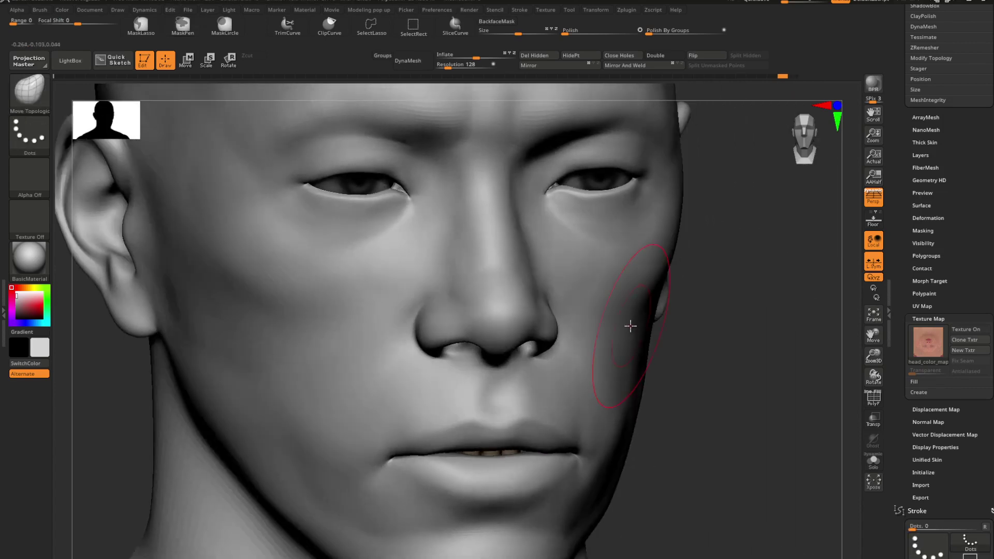
drag(638, 317, 634, 317)
mouse_move(634, 317)
shift+right_down()
mouse_move(626, 303)
mouse_move(629, 326)
shift+right_up()
alt+right_drag(464, 329, 504, 349)
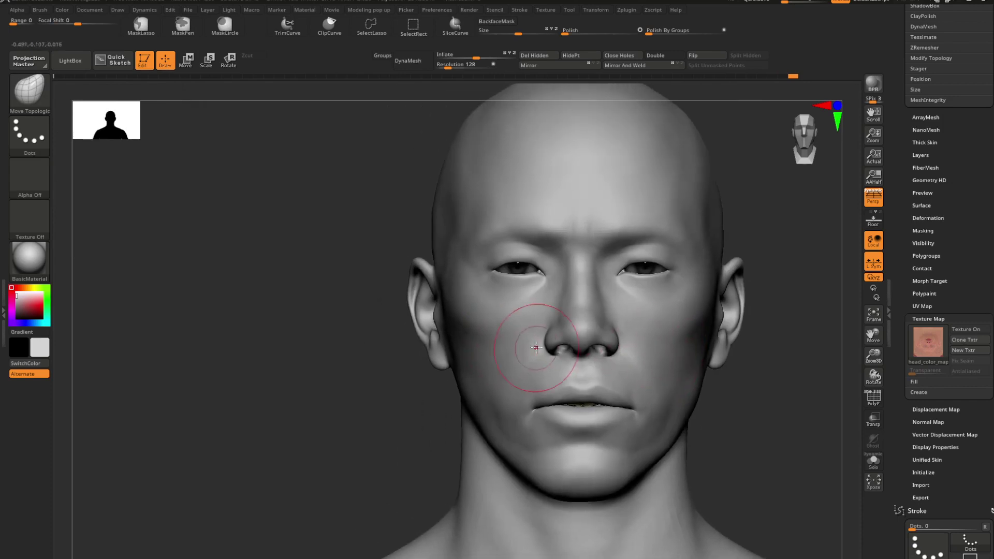
- Nudge the side of the cheek in front of the earlobe slightly inward from the front view
ctrl+right_drag(583, 349, 595, 332)
mouse_move(595, 332)
right_down()
mouse_move(652, 331)
mouse_move(599, 334)
right_up()
drag(347, 332, 352, 331)
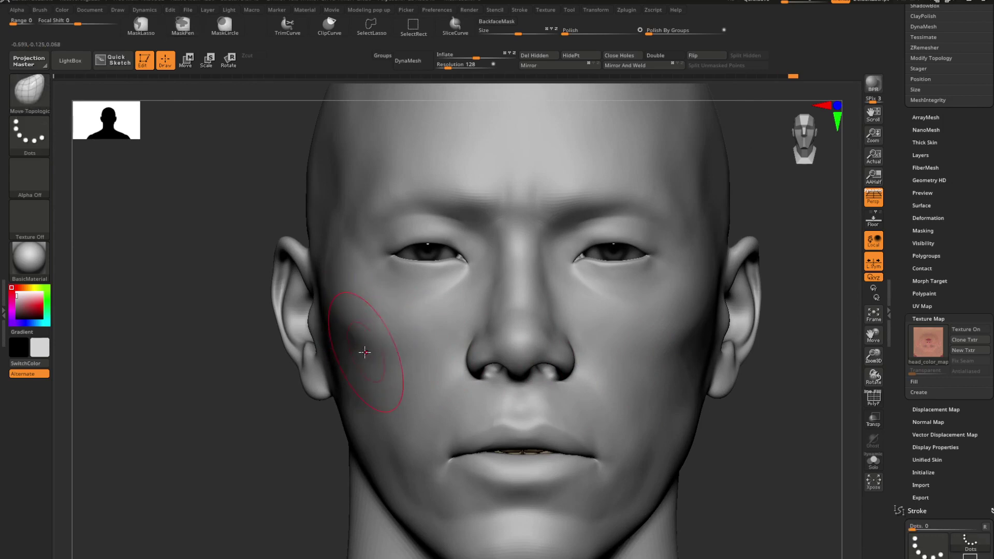
- Nudge the top of the ear and its upper attachment to the head slightly with the Move Topological brush from the front
mouse_move(376, 352)
right_down()
mouse_move(568, 359)
mouse_move(561, 308)
right_up()
mouse_move(592, 339)
right_down()
mouse_move(623, 318)
mouse_move(597, 329)
mouse_move(604, 321)
mouse_move(657, 349)
mouse_move(672, 340)
right_up()
alt+right_drag(565, 321, 716, 323)
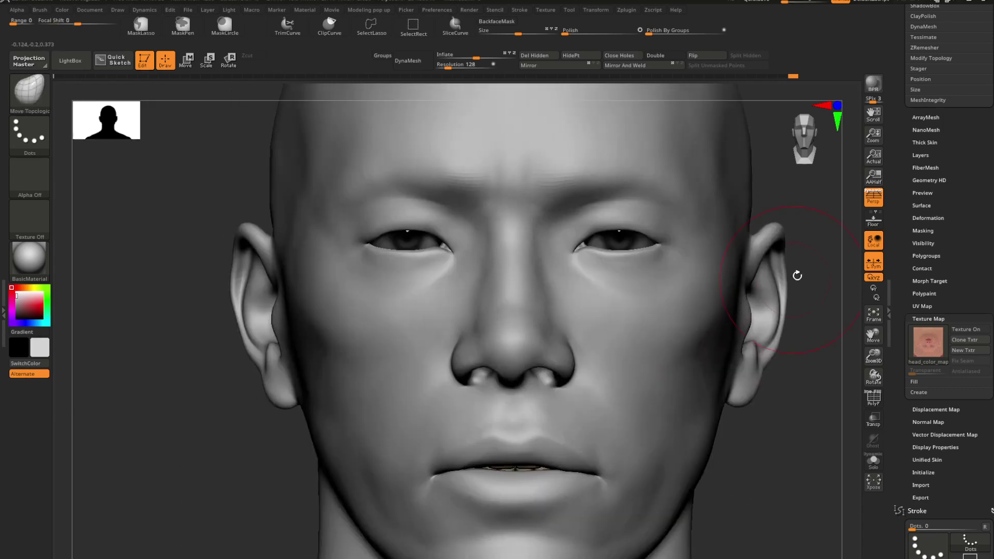
mouse_move(795, 270)
alt+right_down()
mouse_move(727, 290)
mouse_move(743, 261)
alt+right_up()
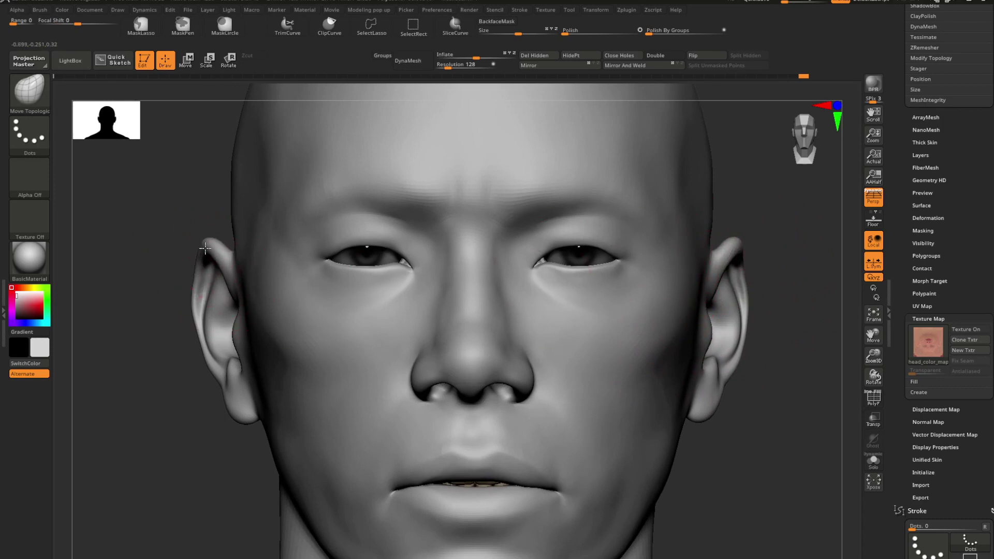
right_click(233, 250)
drag(232, 249, 223, 248)
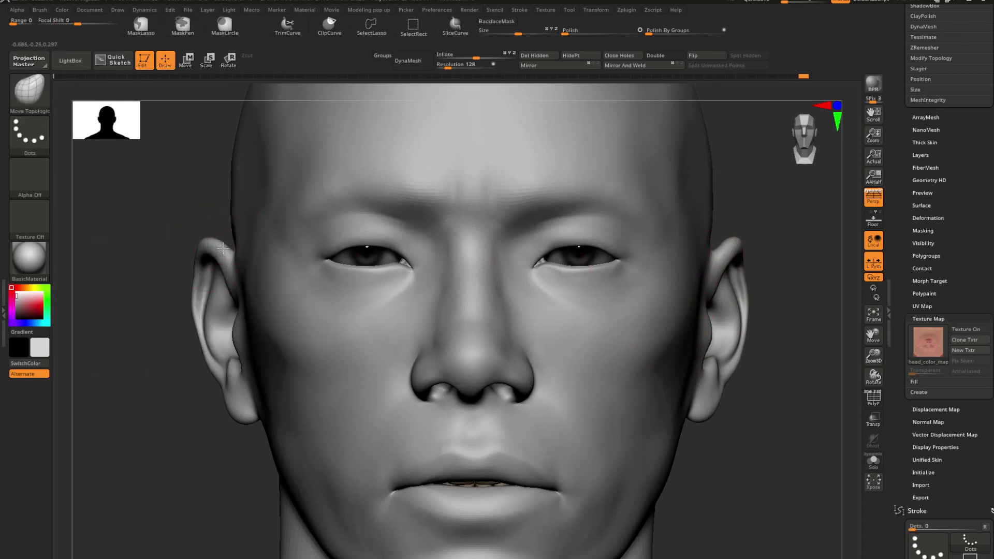
mouse_move(212, 248)
right_down()
mouse_move(244, 248)
mouse_move(220, 248)
right_up()
drag(212, 247, 217, 244)
- Refine the upper ear rim and its junction with the head, working from behind and from a raised front view
mouse_move(222, 245)
right_down()
mouse_move(434, 253)
mouse_move(289, 255)
right_up()
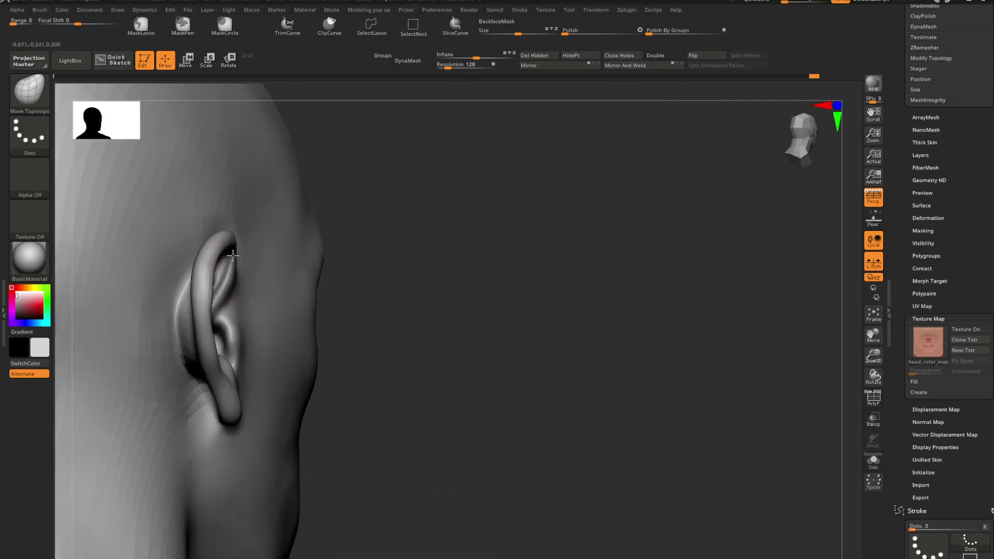
right_drag(210, 237, 150, 271)
alt+right_drag(535, 280, 332, 282)
right_drag(619, 260, 608, 250)
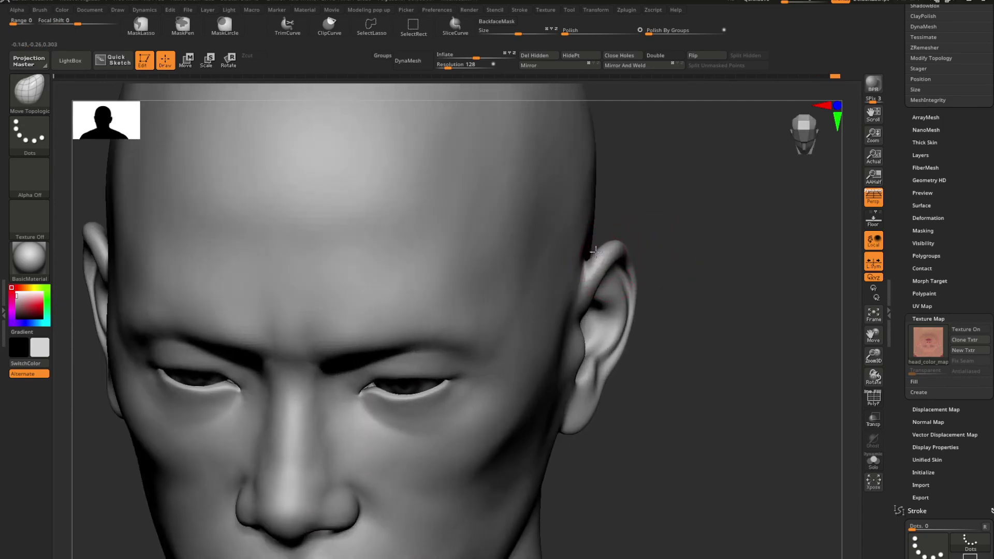
right_drag(599, 255, 605, 227)
mouse_move(582, 288)
alt+right_down()
mouse_move(603, 263)
mouse_move(558, 270)
alt+right_up()
ctrl+right_drag(619, 279, 669, 293)
- Resize the Move Topological brush and subtly adjust the lower face contours around the cheeks, earlobes and chin from the front
key(space)
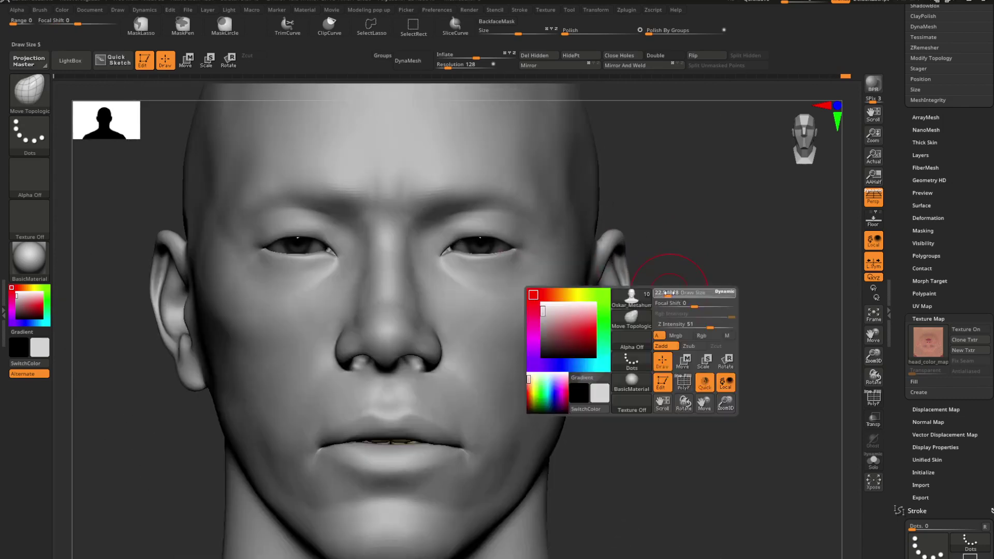
mouse_move(671, 293)
mouse_down()
mouse_move(623, 309)
mouse_move(620, 322)
mouse_up()
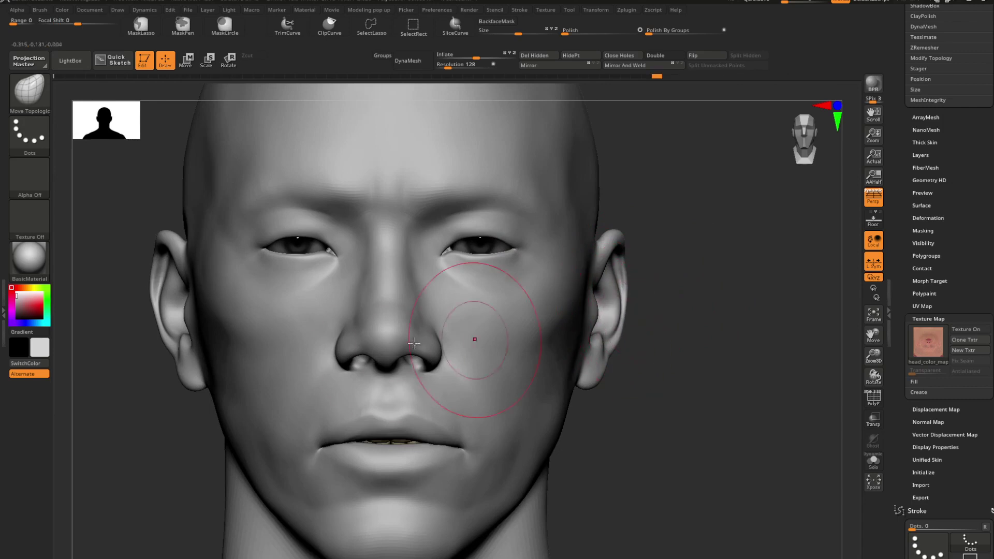
alt+right_drag(116, 361, 201, 358)
mouse_move(350, 358)
ctrl+right_down()
mouse_move(339, 334)
mouse_move(421, 333)
mouse_move(454, 370)
ctrl+right_up()
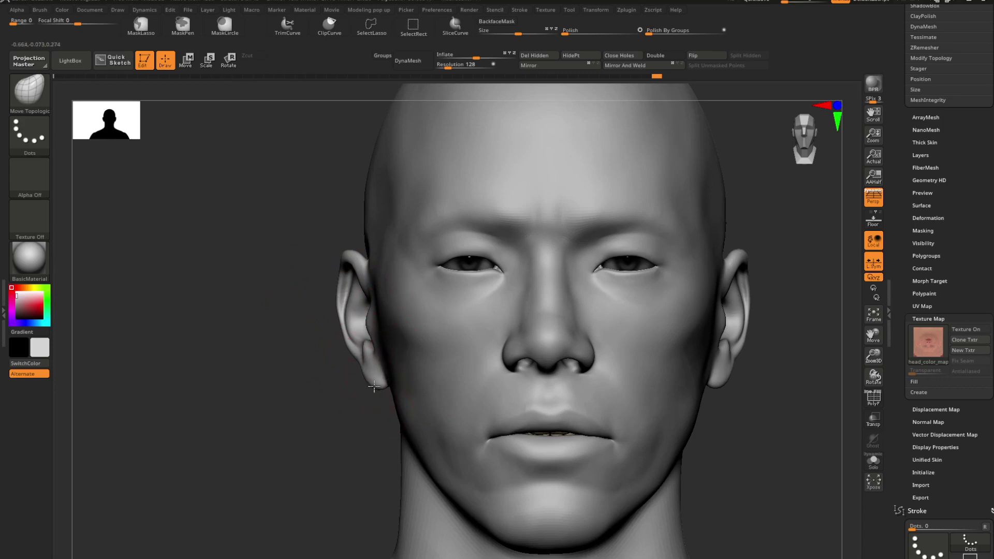
mouse_move(529, 487)
alt+right_down()
mouse_move(475, 461)
mouse_move(467, 385)
mouse_move(516, 385)
mouse_move(549, 407)
mouse_move(513, 398)
mouse_move(529, 398)
alt+right_up()
key(space)
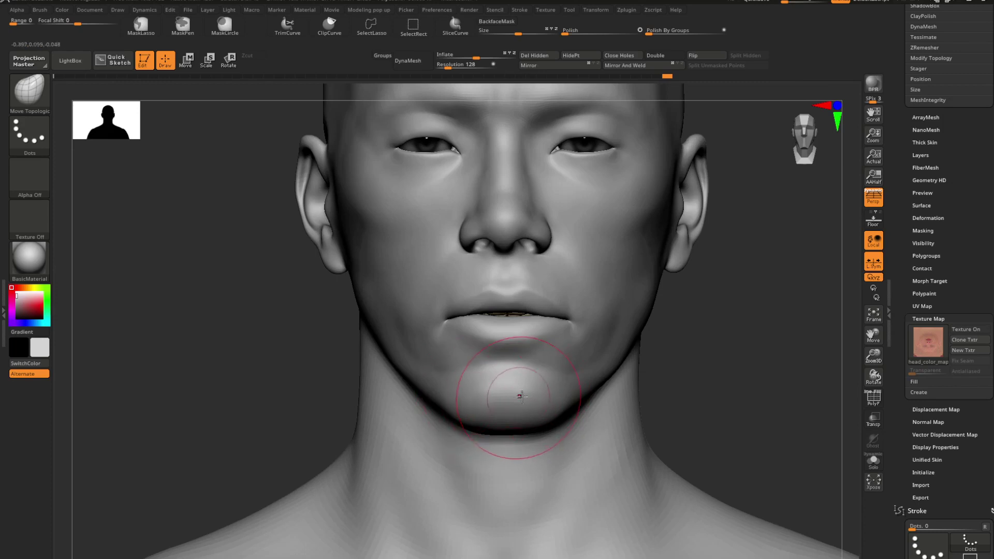
ctrl+right_drag(542, 390, 563, 357)
alt+right_drag(562, 357, 559, 345)
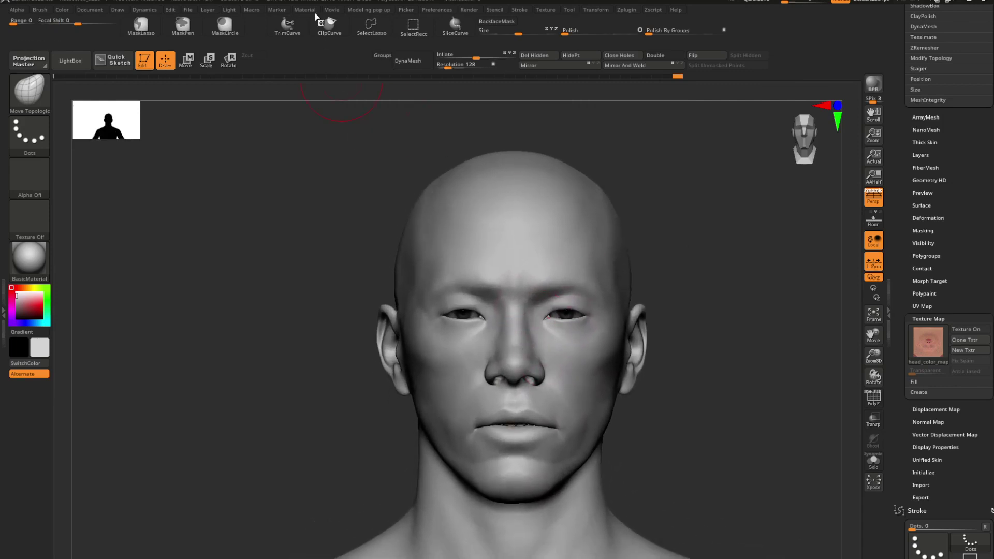
- Shift the light direction slightly and render a preview of the head and shoulders from the front
click(226, 10)
drag(254, 44, 262, 42)
ctrl+right_drag(616, 300, 595, 278)
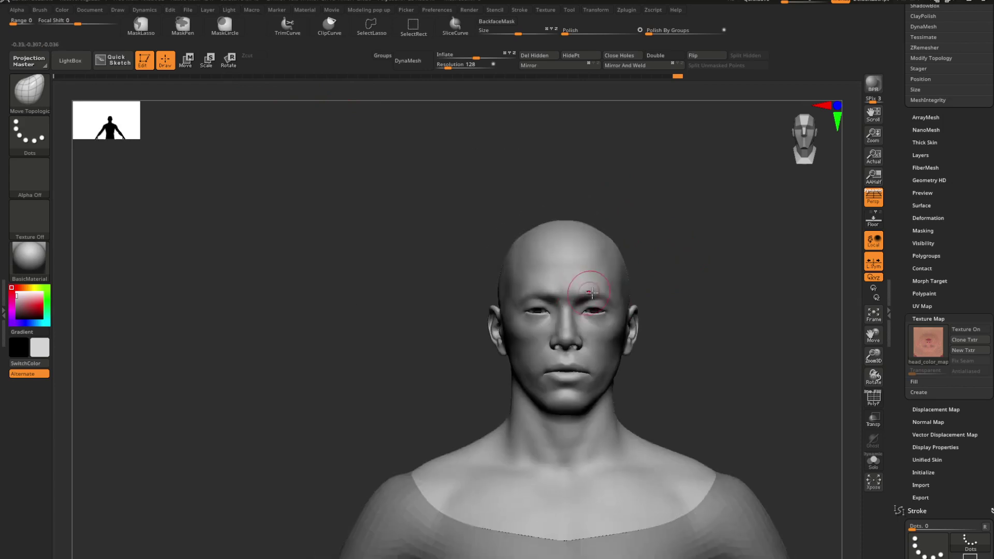
key(shift+r)
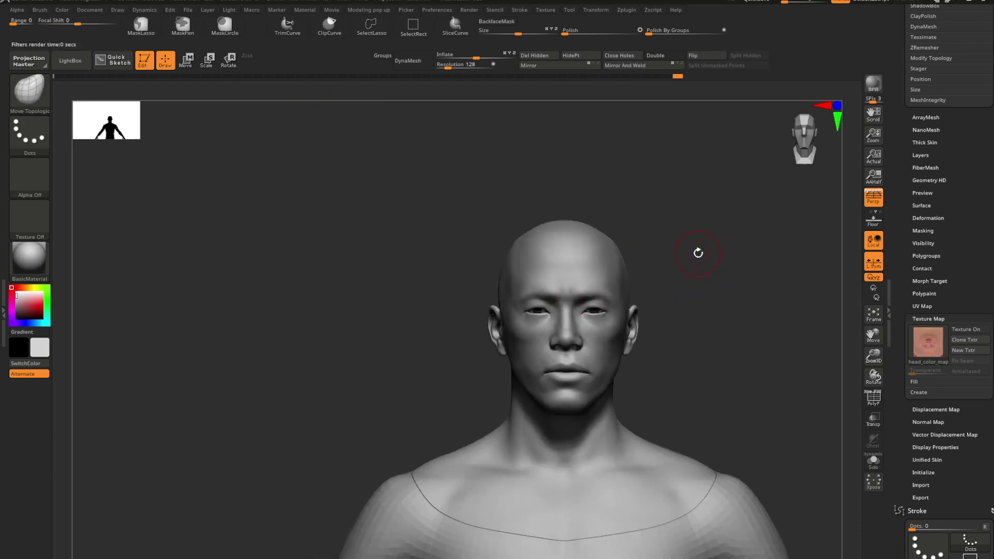
- Examine the cheek and ear shapes in a close three-quarter view
alt+right_drag(633, 345, 588, 337)
ctrl+right_drag(522, 349, 479, 349)
ctrl+right_drag(478, 349, 539, 394)
mouse_move(404, 352)
right_down()
mouse_move(448, 363)
mouse_move(383, 357)
mouse_move(458, 359)
right_up()
alt+right_drag(155, 228, 278, 259)
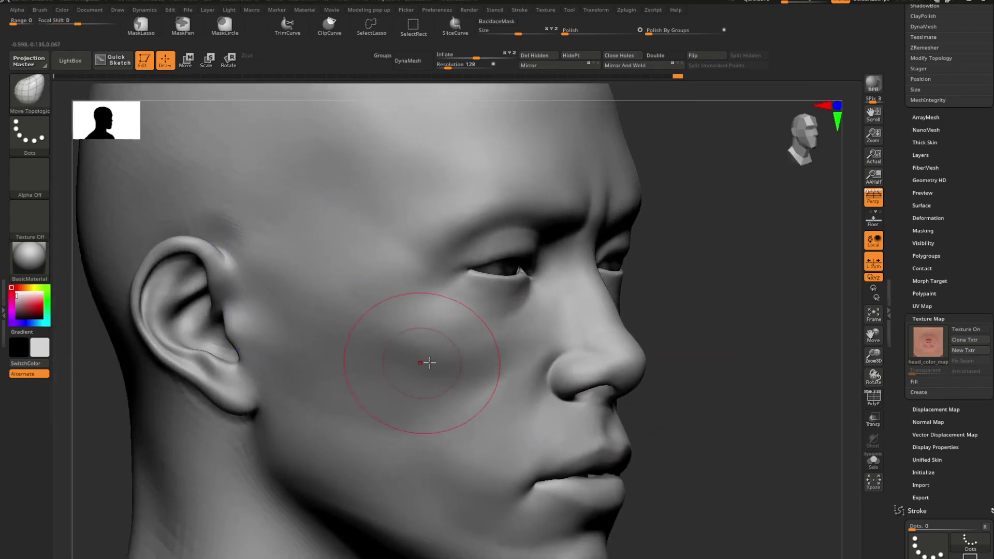